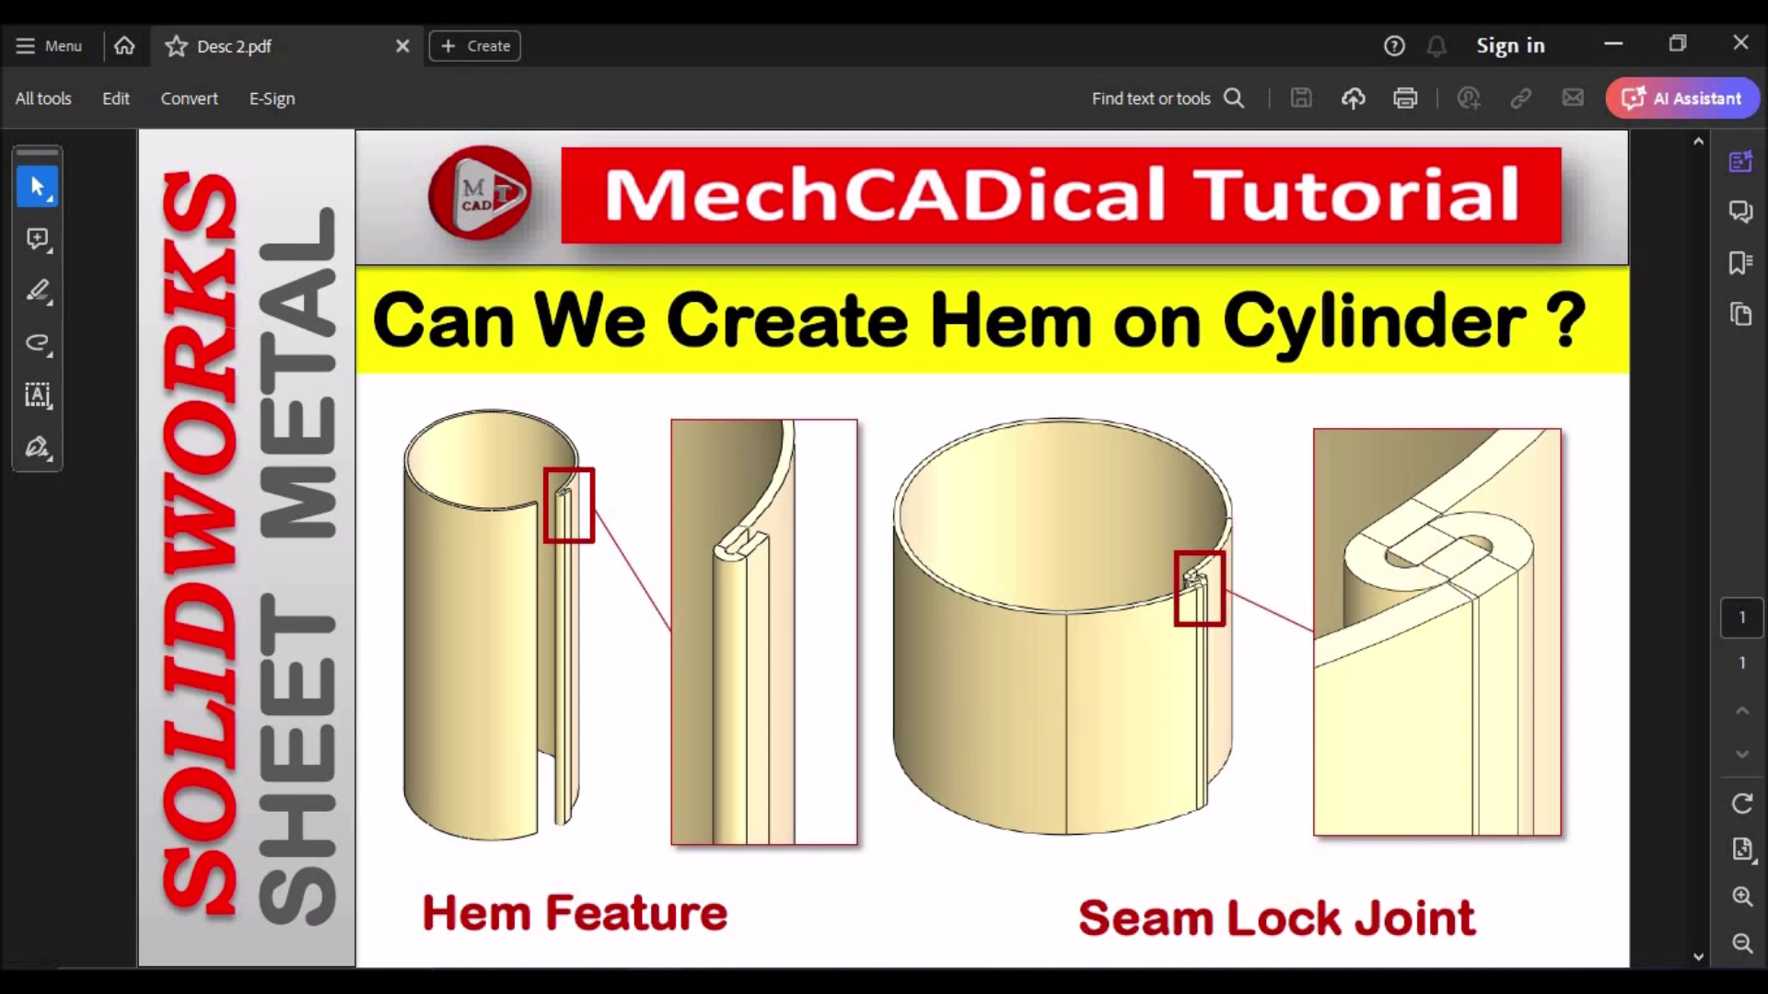
Bring up the REF part window and zoom in on the hem face at the seam
mouse_move(637, 946)
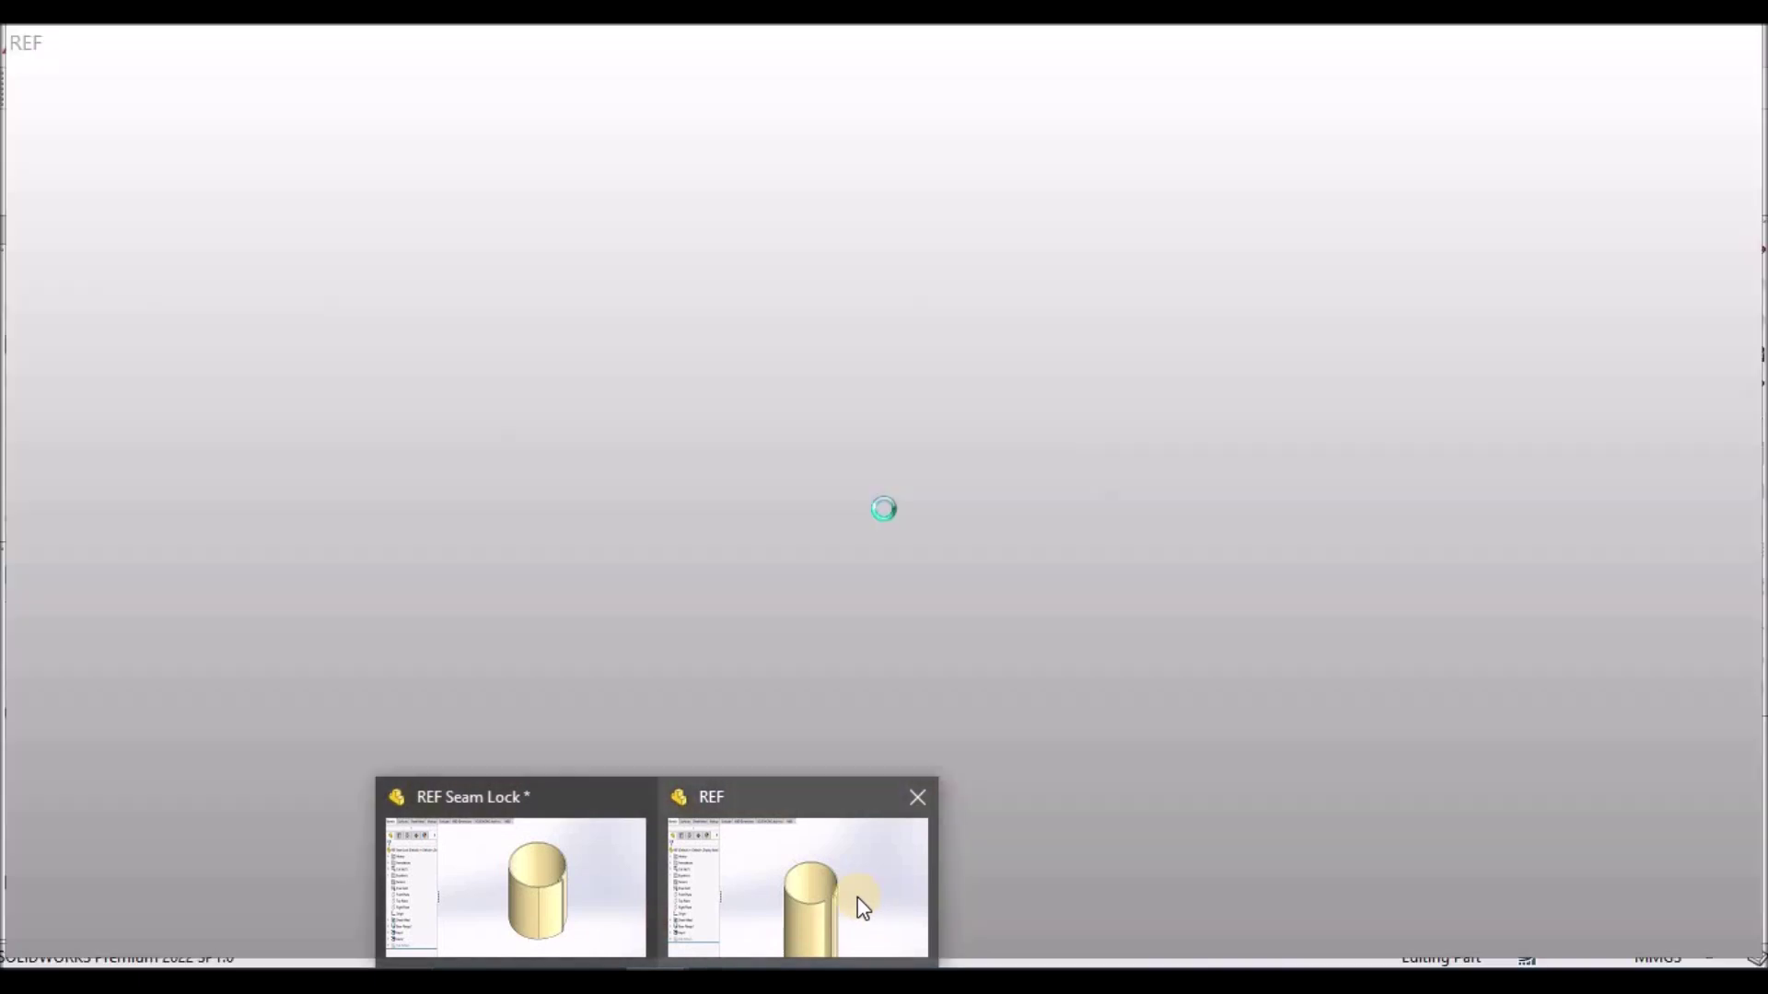
left_click(858, 897)
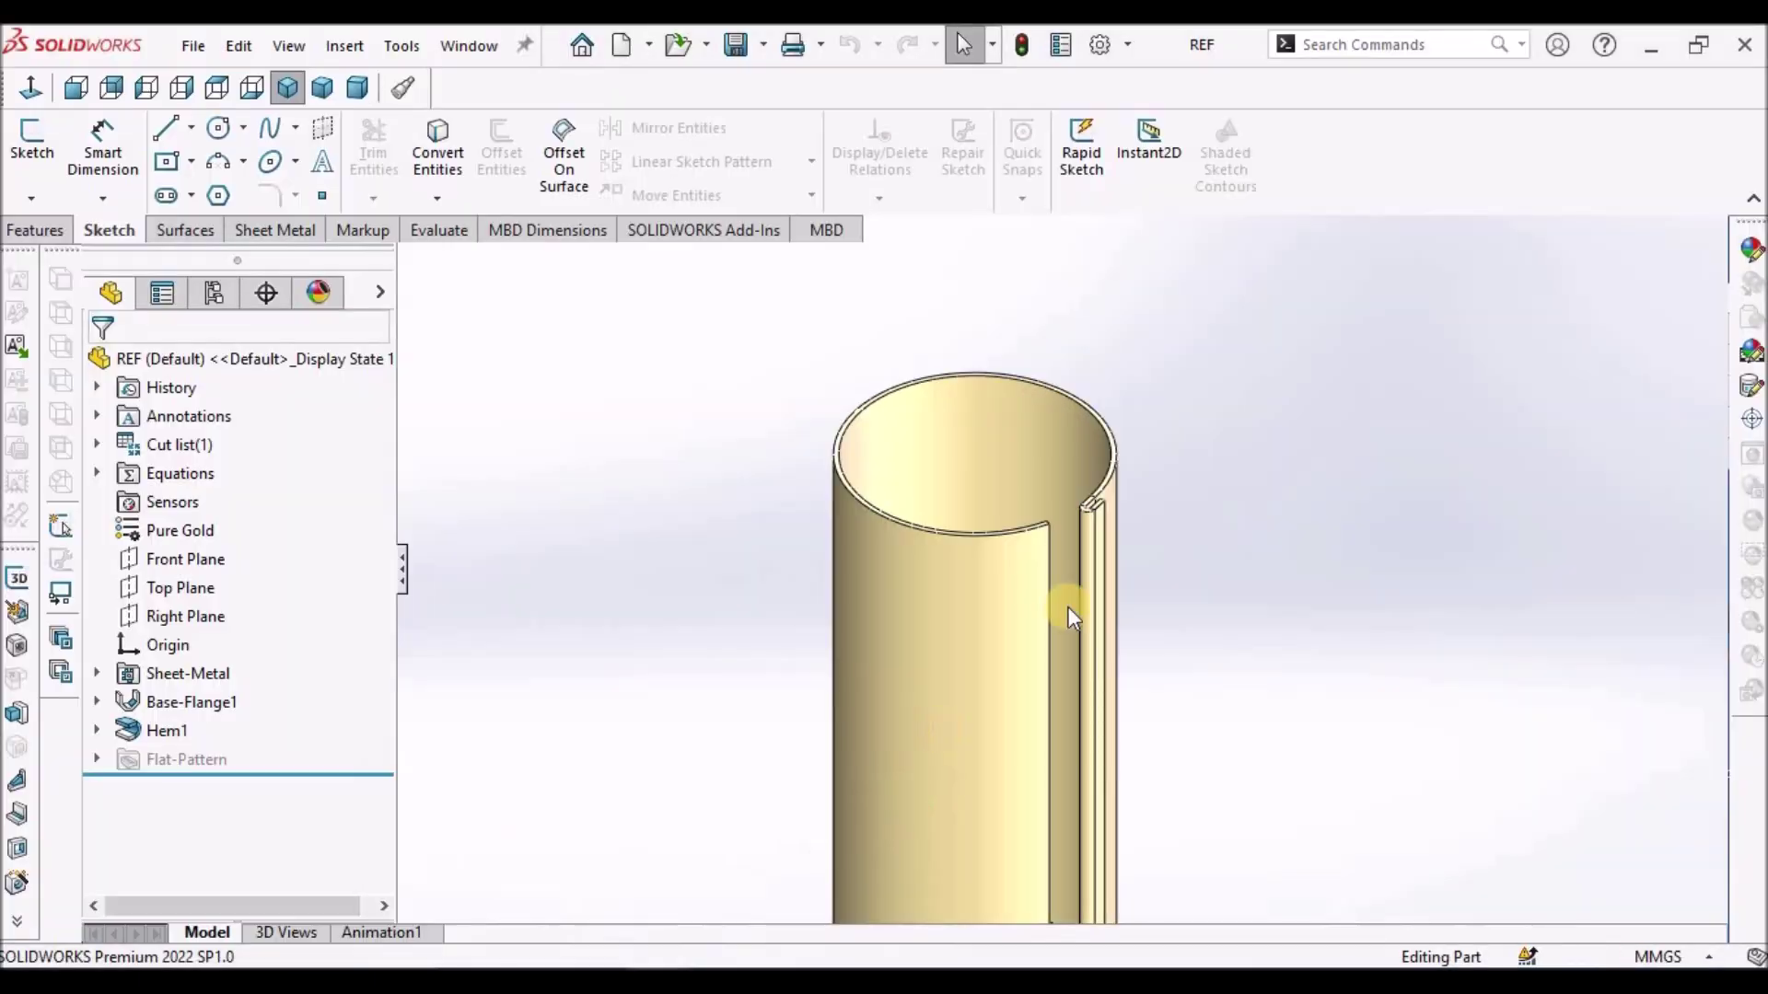
scroll(1066, 571, "down", 6)
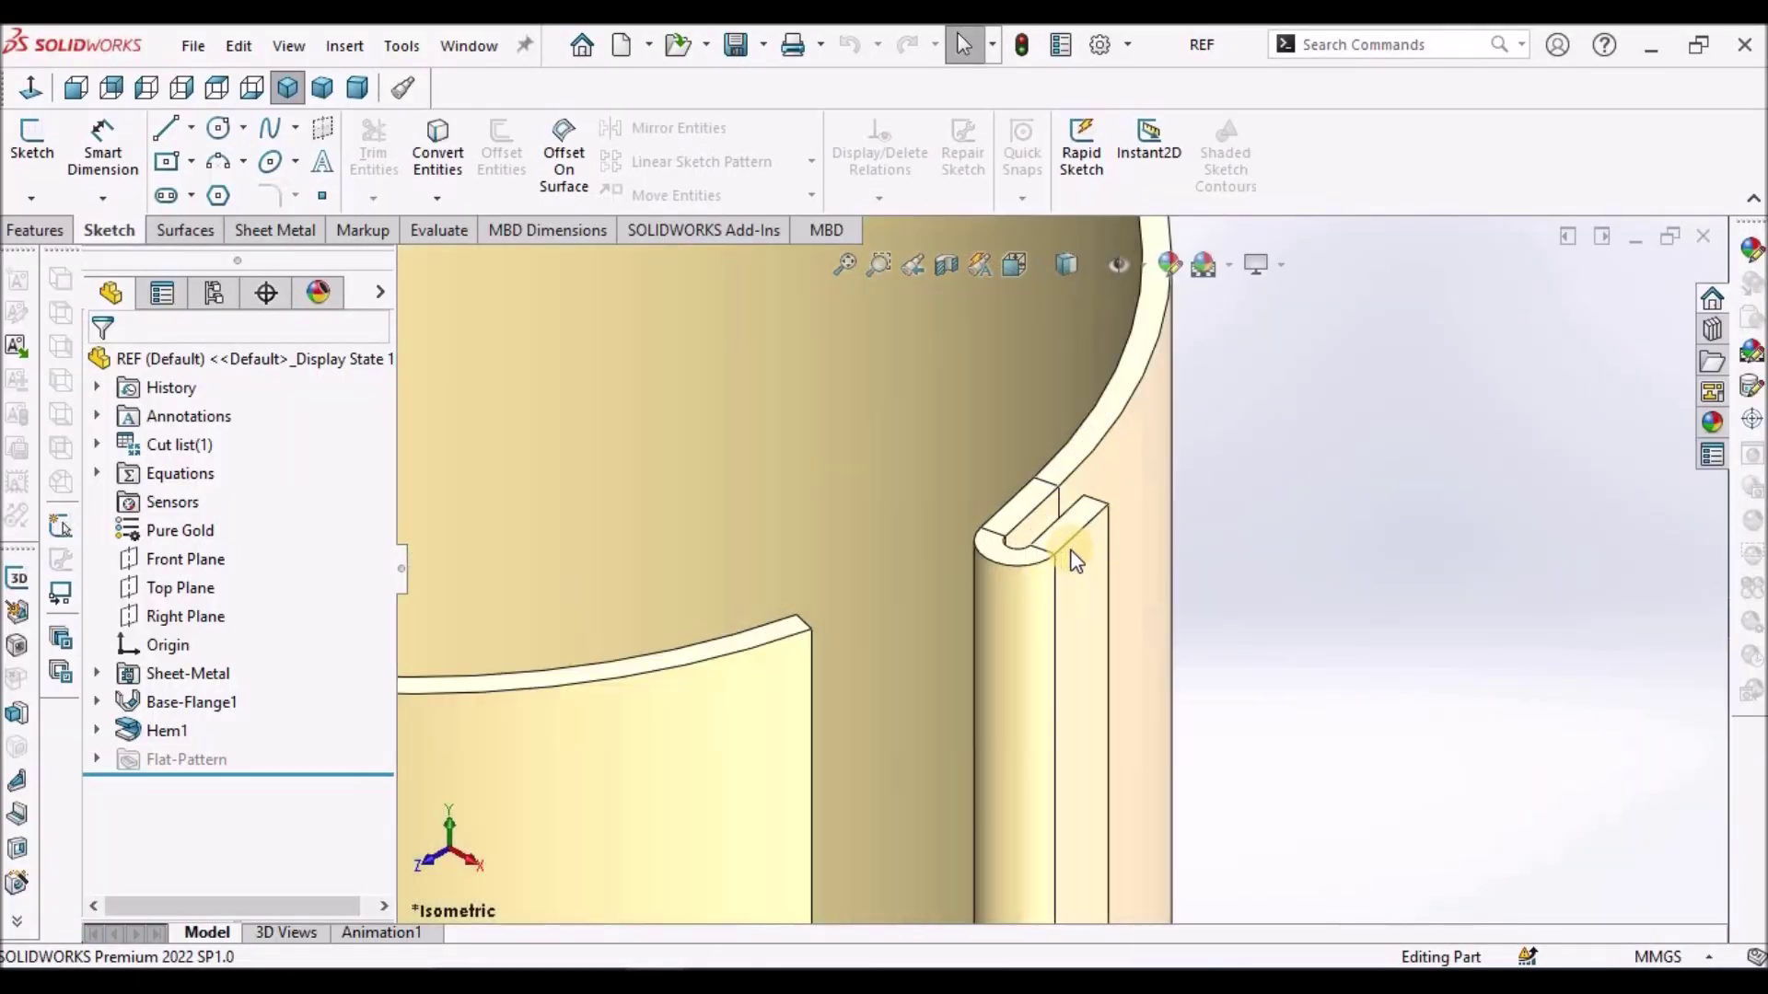
left_click(1064, 555)
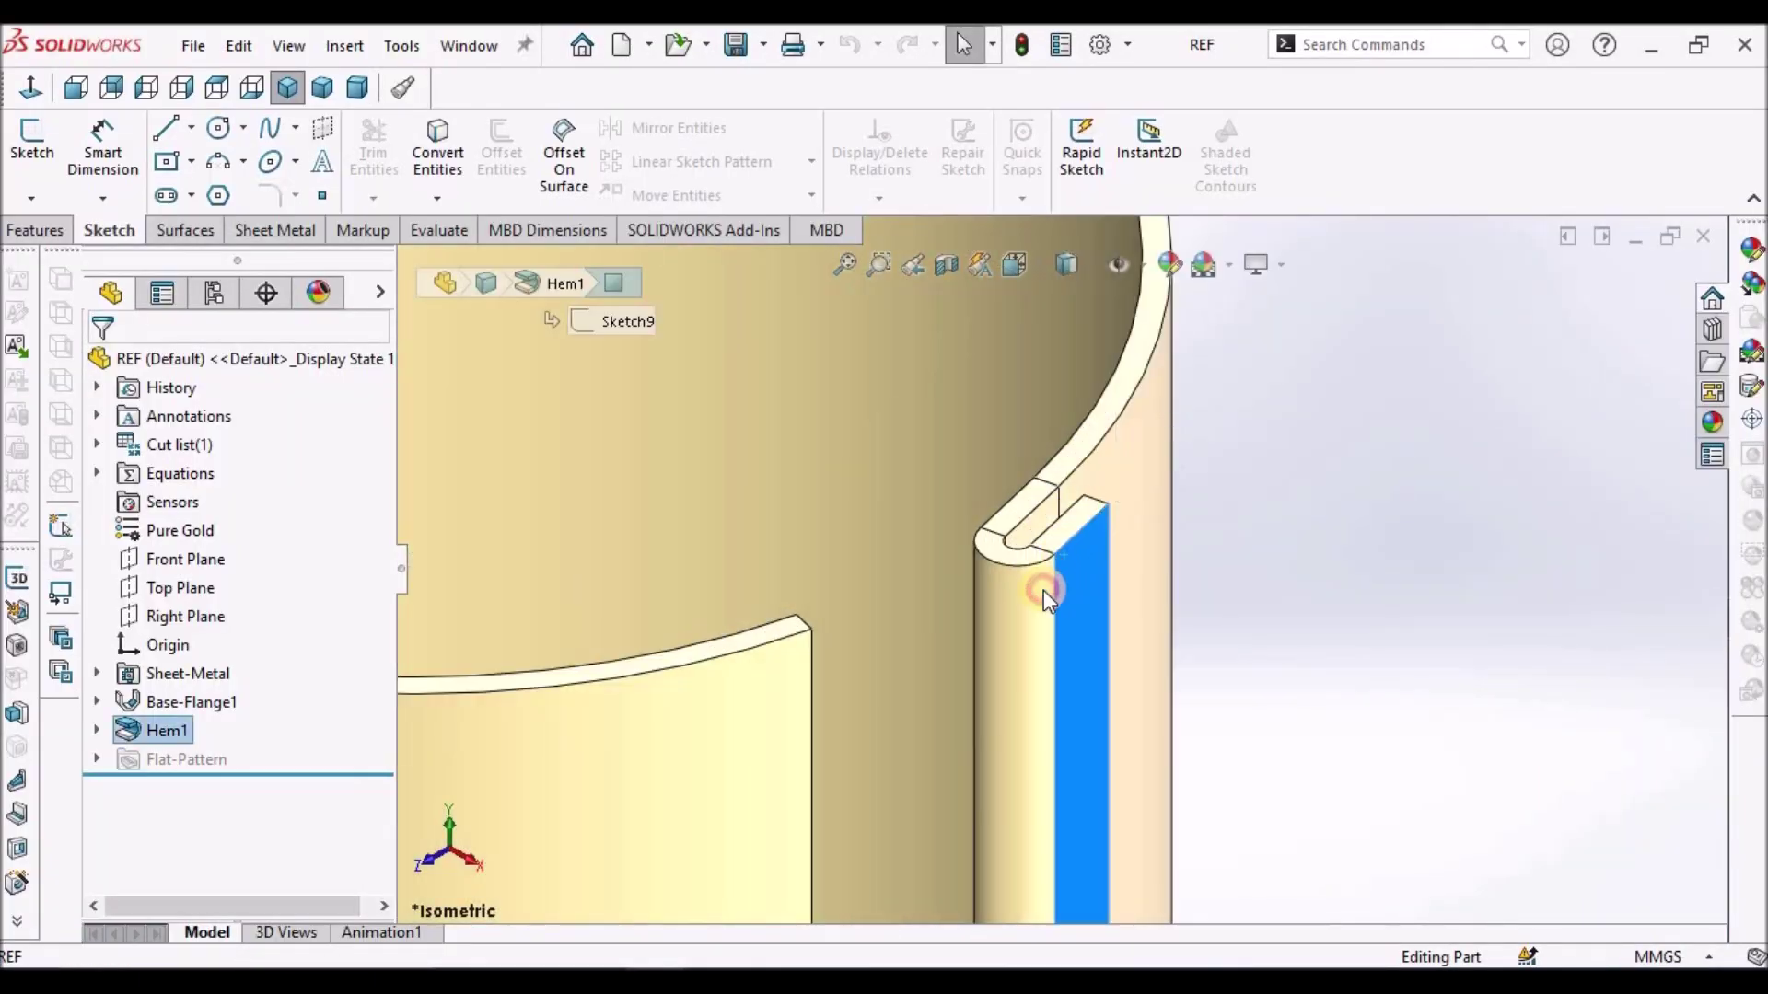
left_click(1227, 657)
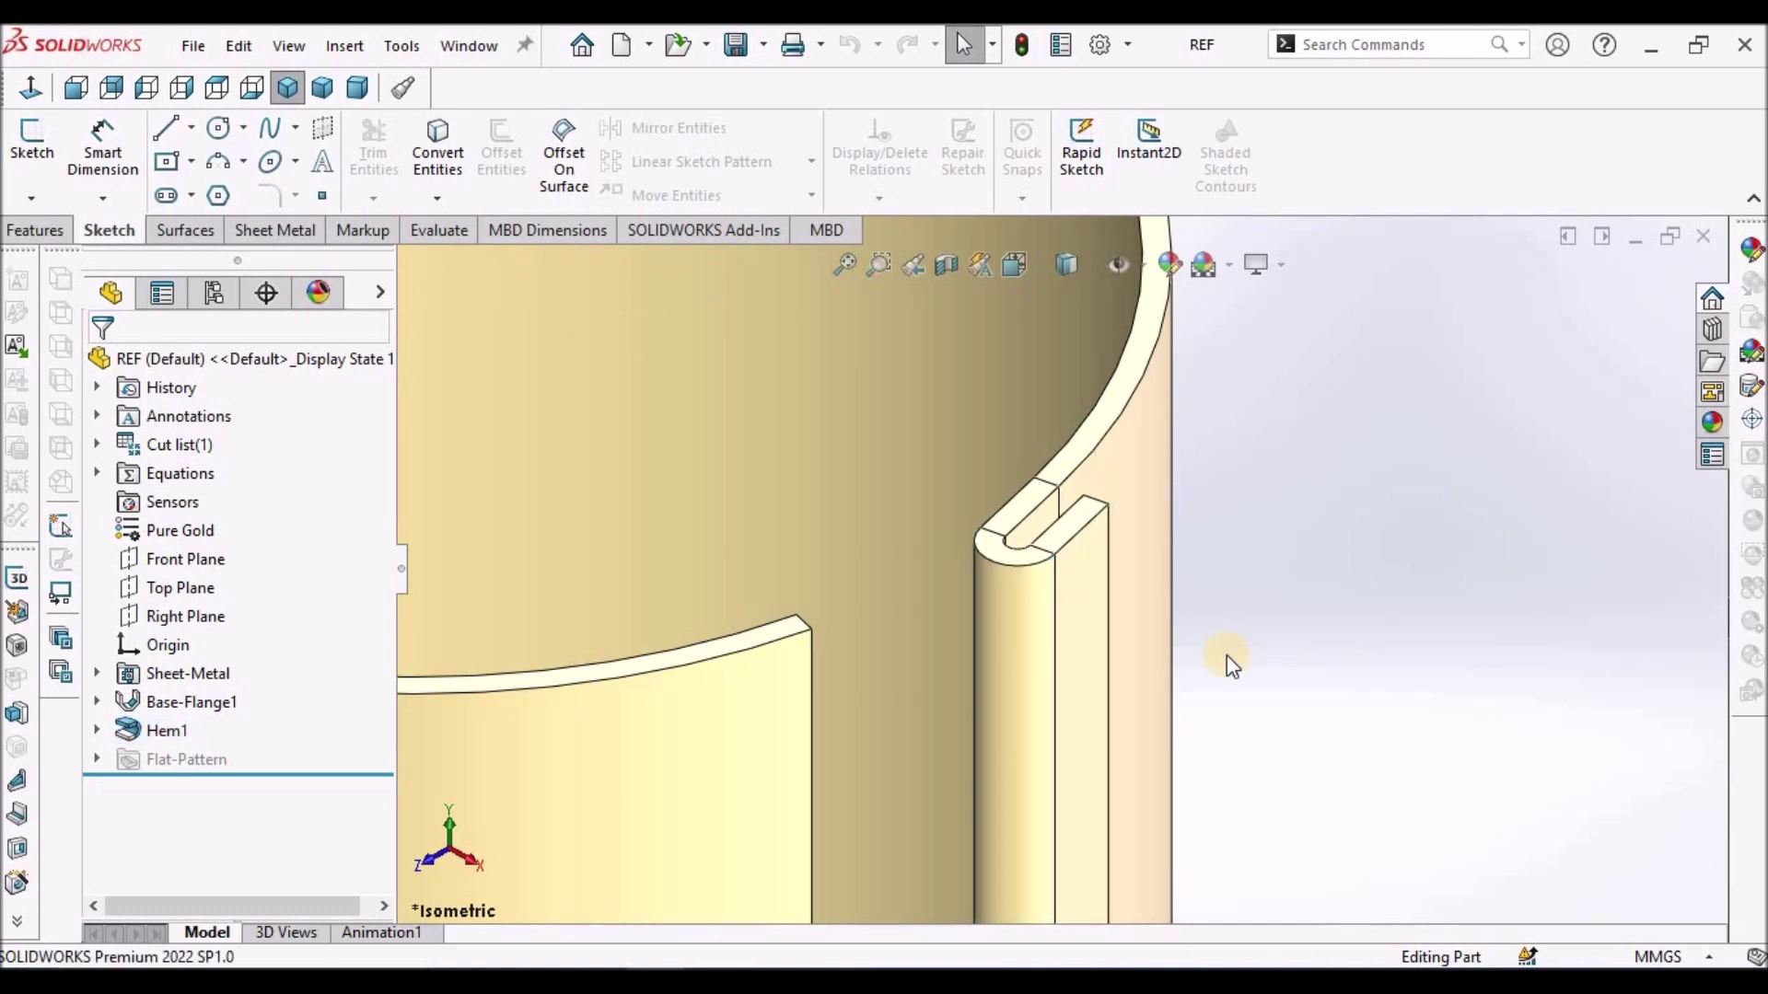
Identify the Hem1 feature at the seam, then show the part in Dimetric view
scroll(1226, 654, "up", 4)
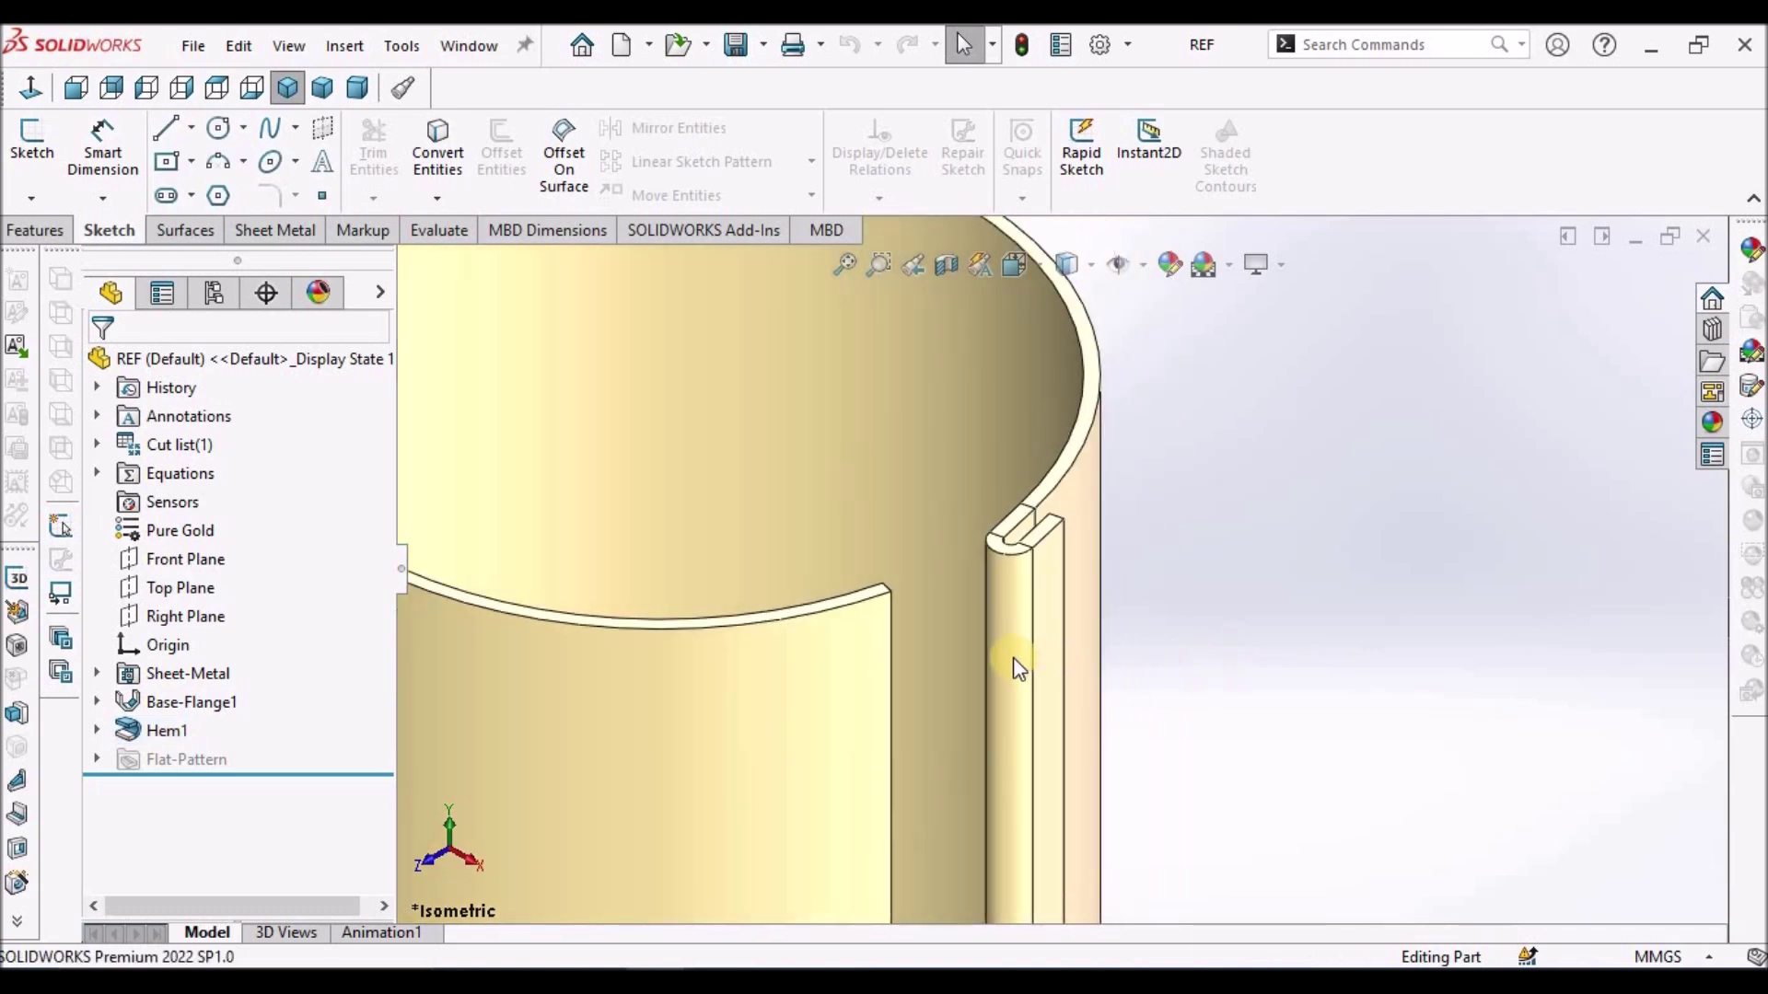
scroll(1012, 658, "up", 3)
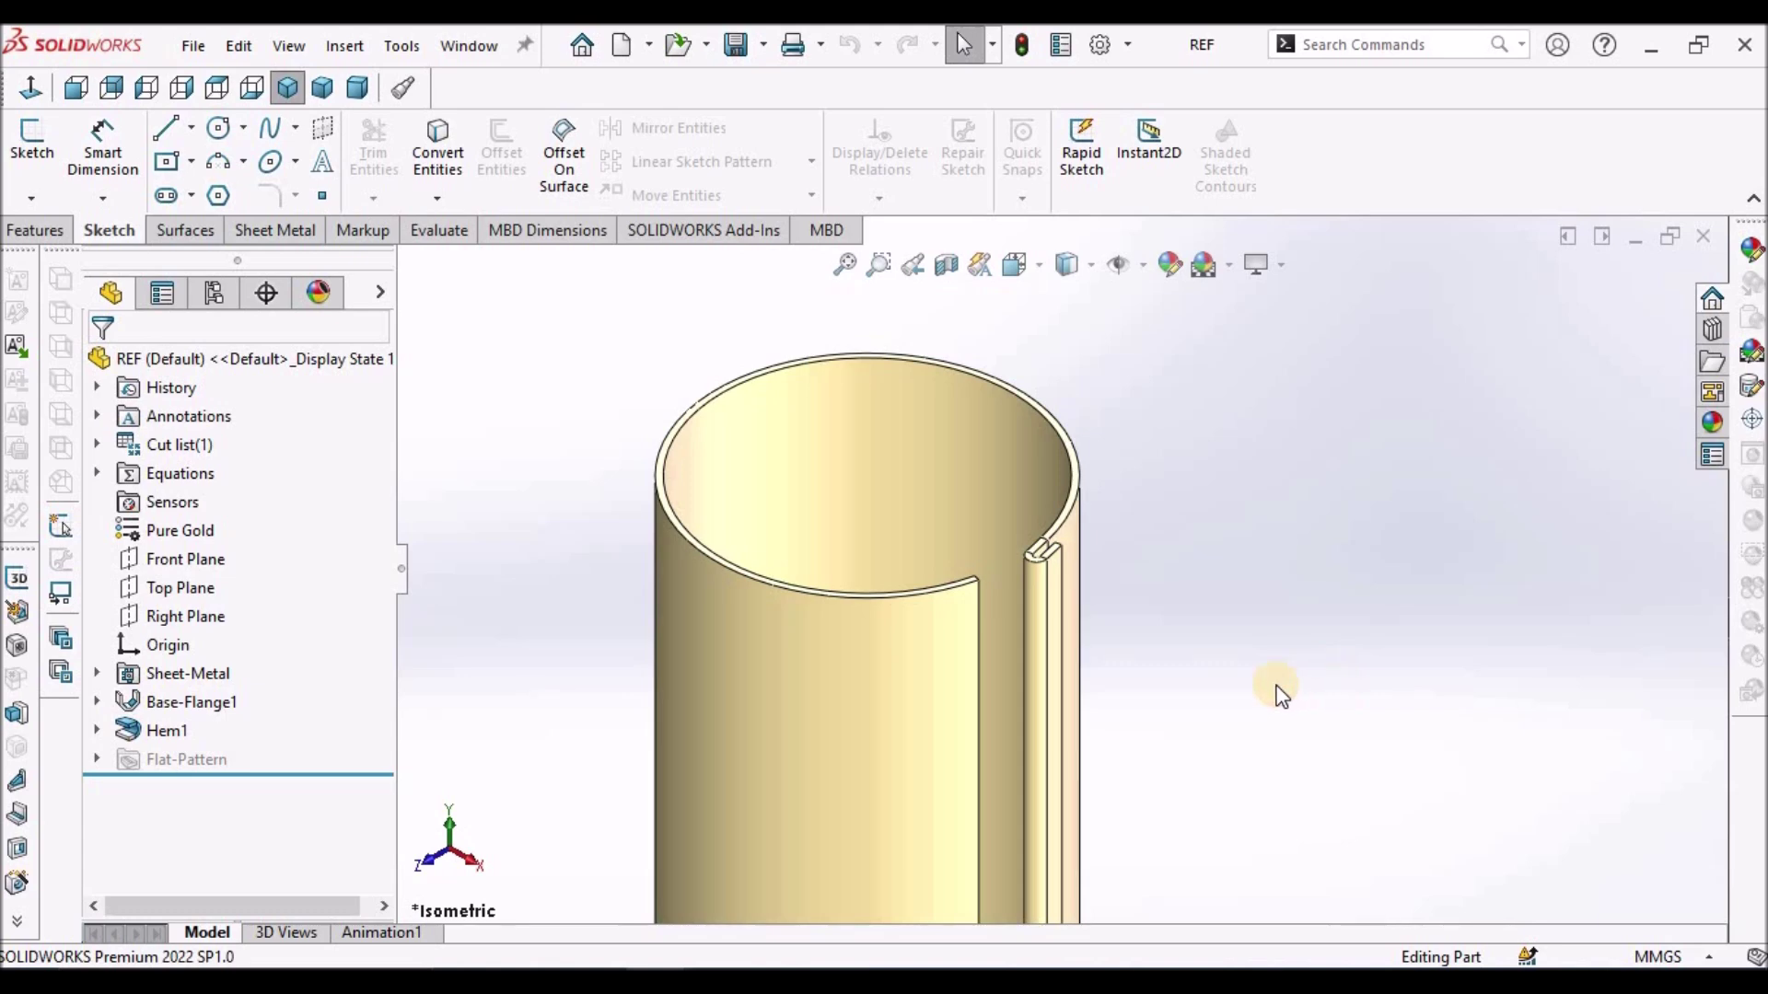
scroll(1008, 600, "down", 3)
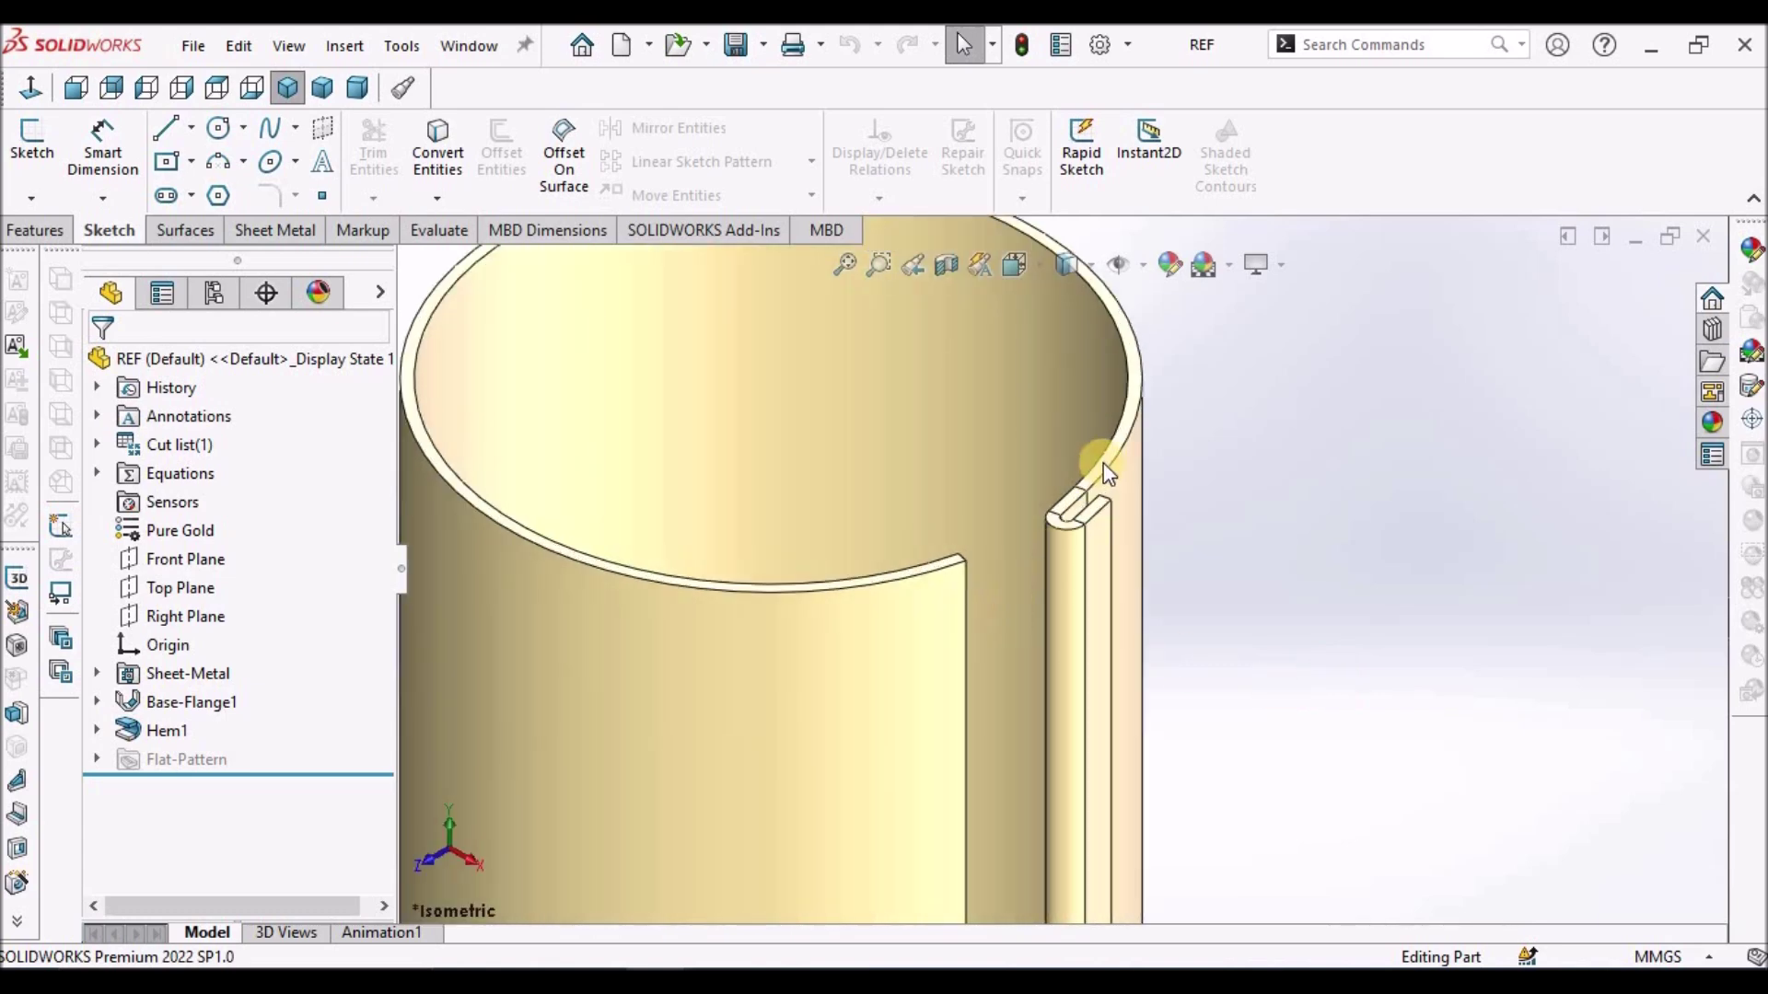
left_click(1101, 548)
left_click(1301, 632)
left_click(357, 88)
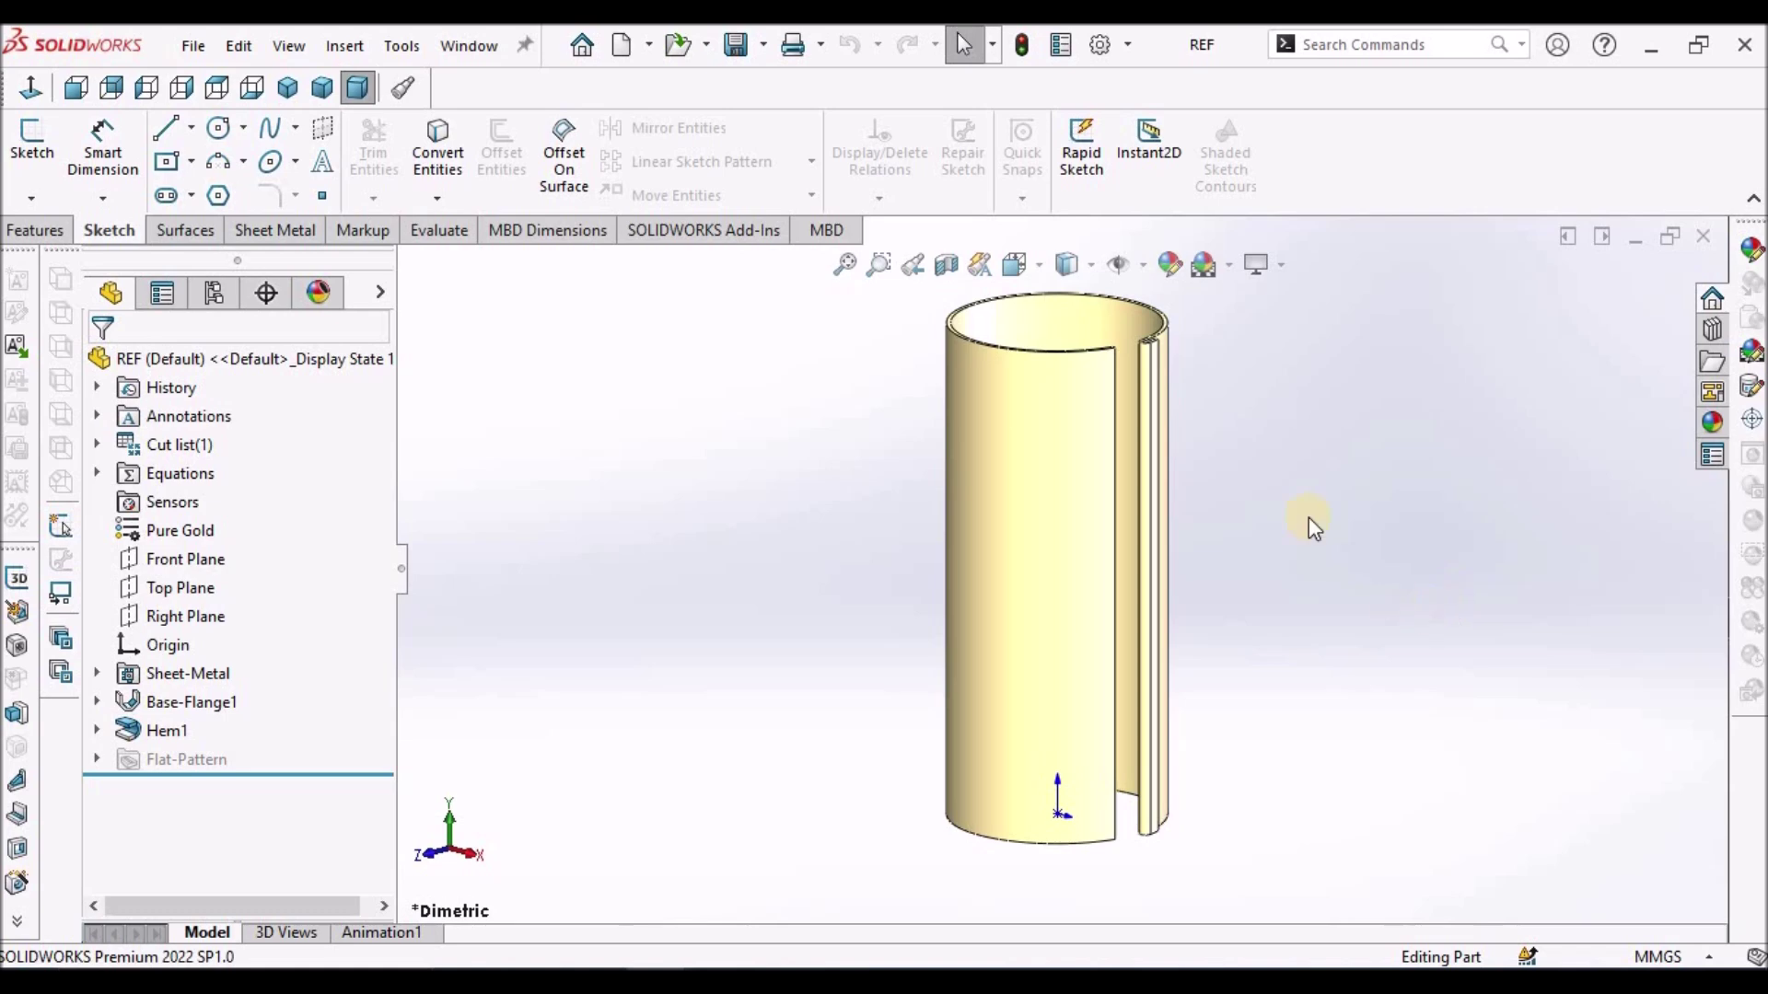
Bring up the REF Seam Lock part and orbit to look down on the interlocking hems
mouse_move(656, 982)
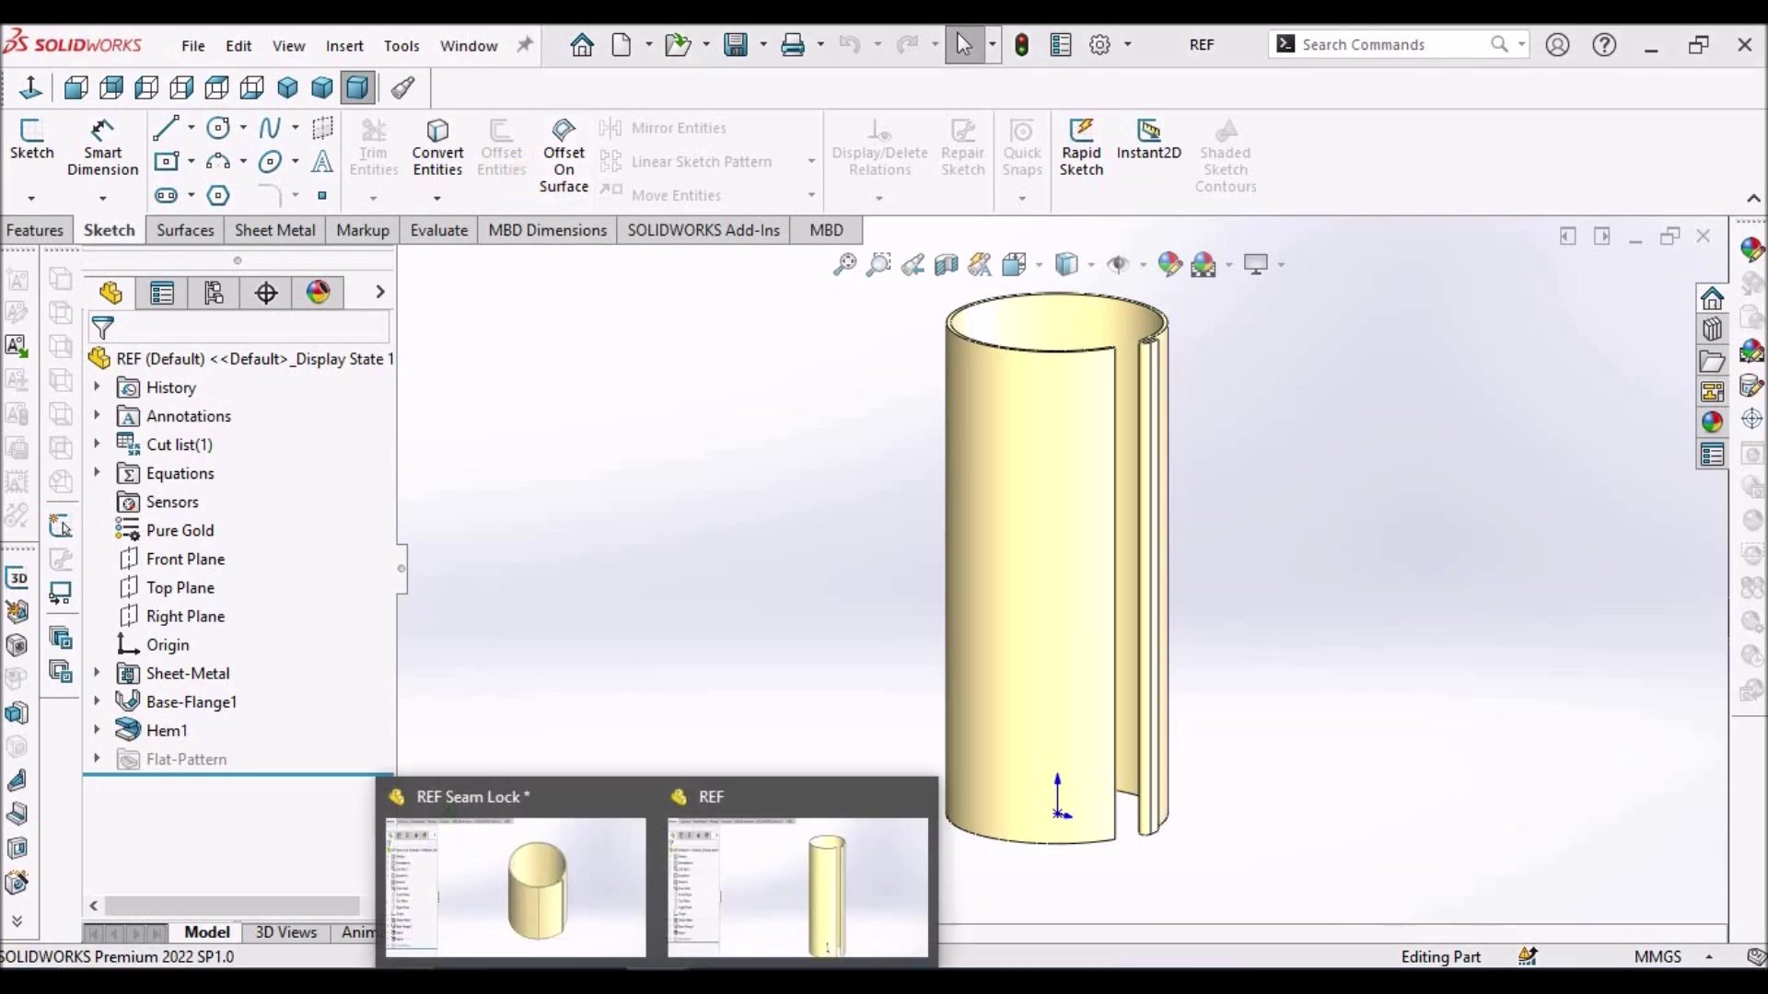
left_click(564, 911)
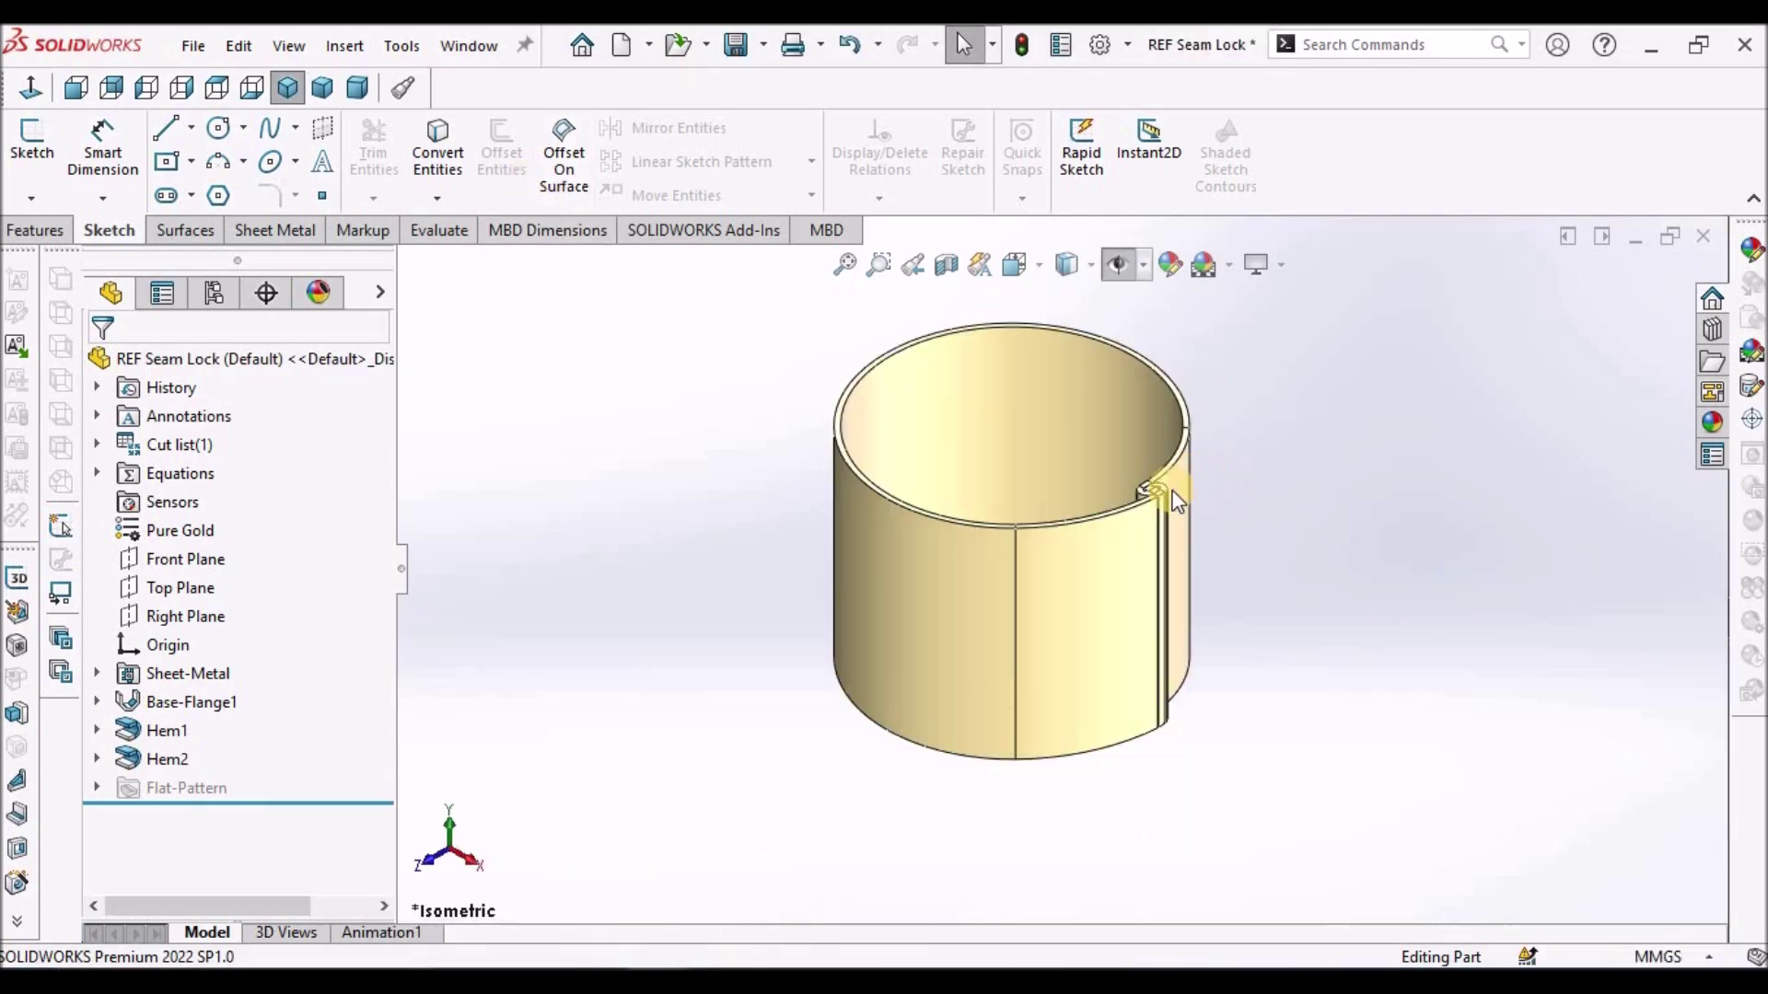
scroll(1013, 563, "down", 5)
scroll(1010, 564, "up", 3)
mouse_move(1023, 603)
middle_mouse_down()
mouse_move(881, 683)
mouse_move(995, 774)
mouse_move(999, 609)
middle_mouse_up()
scroll(999, 610, "up", 5)
Inspect Sketch1 under Base-Flange1, exit it, and return to Isometric view
left_click(97, 701)
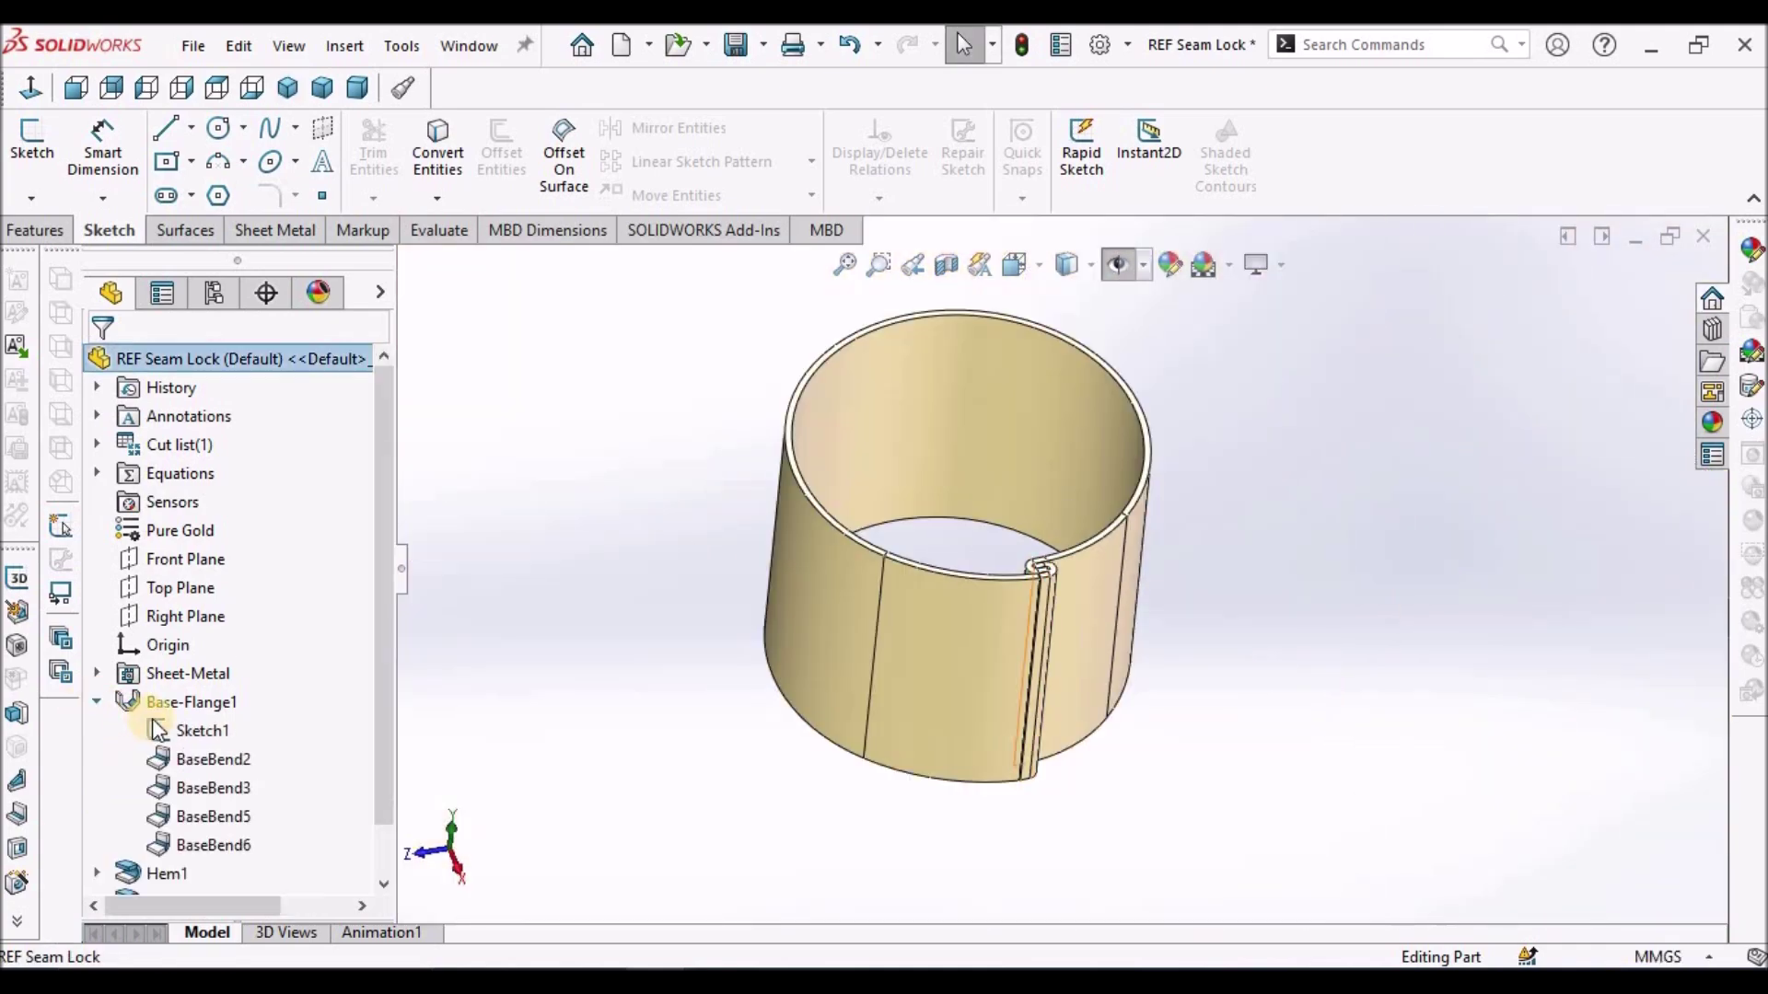
left_click(180, 732)
left_click(220, 656)
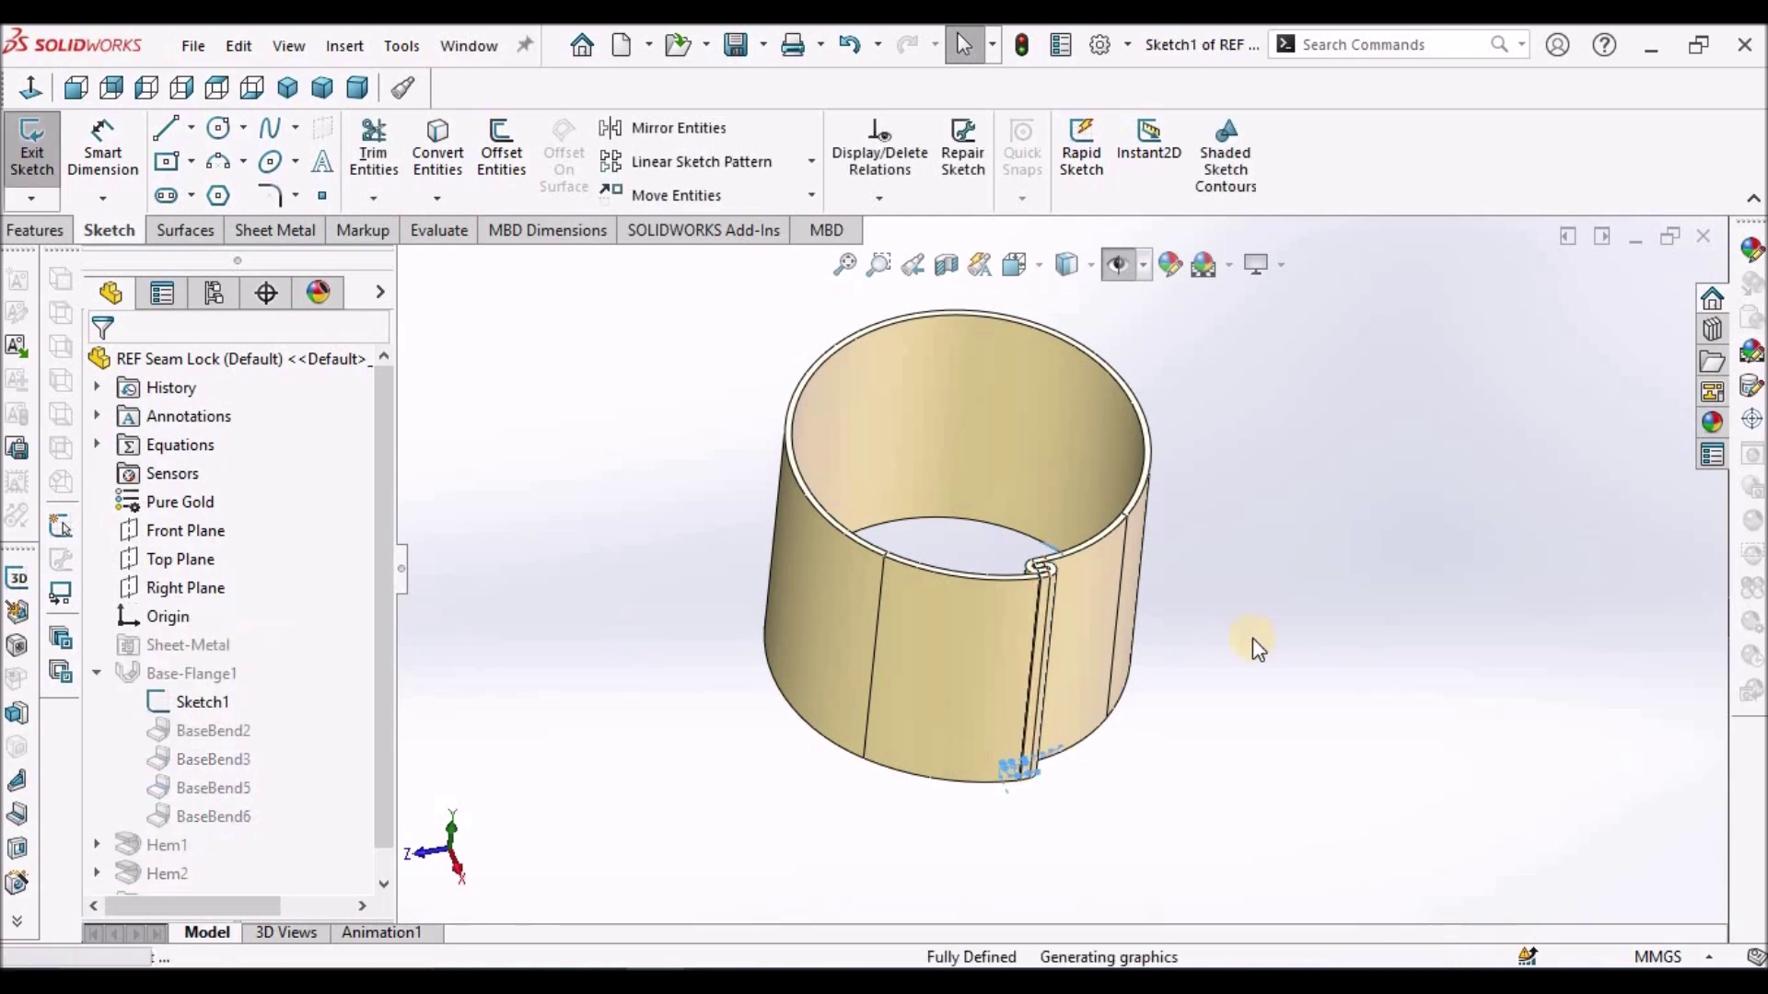
scroll(1063, 764, "down", 6)
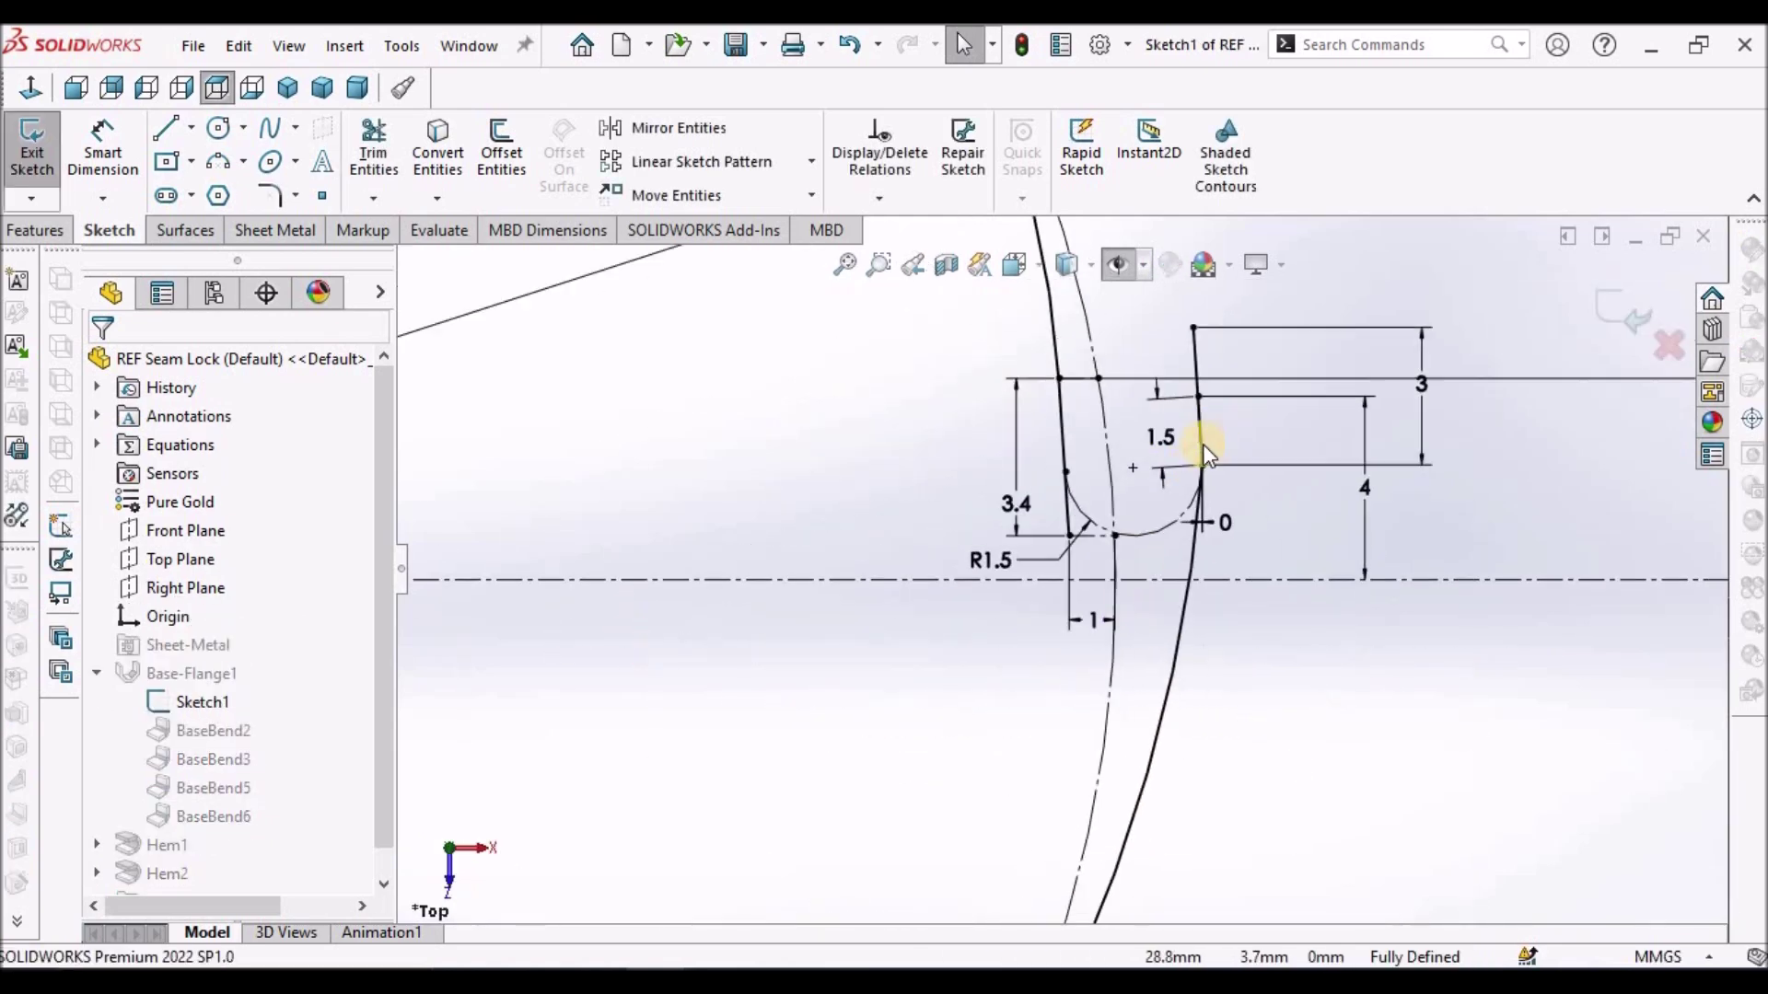
scroll(1020, 596, "down", 2)
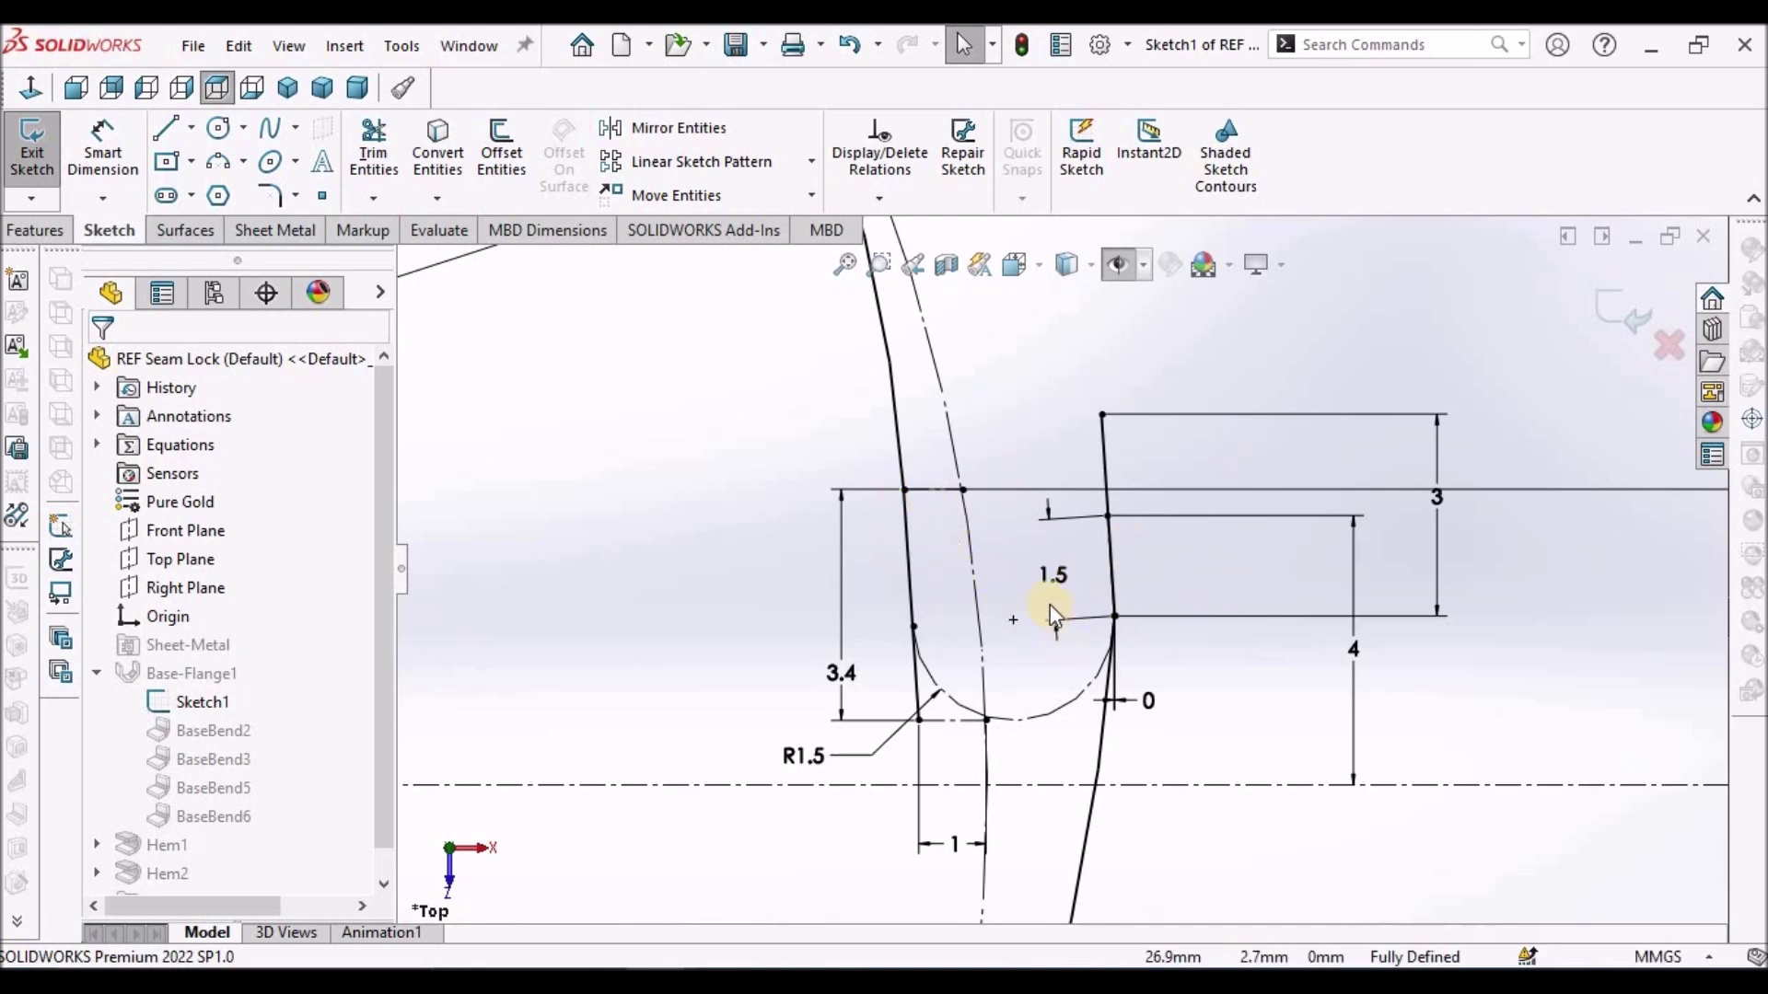
scroll(1052, 611, "up", 5)
left_click(1620, 311)
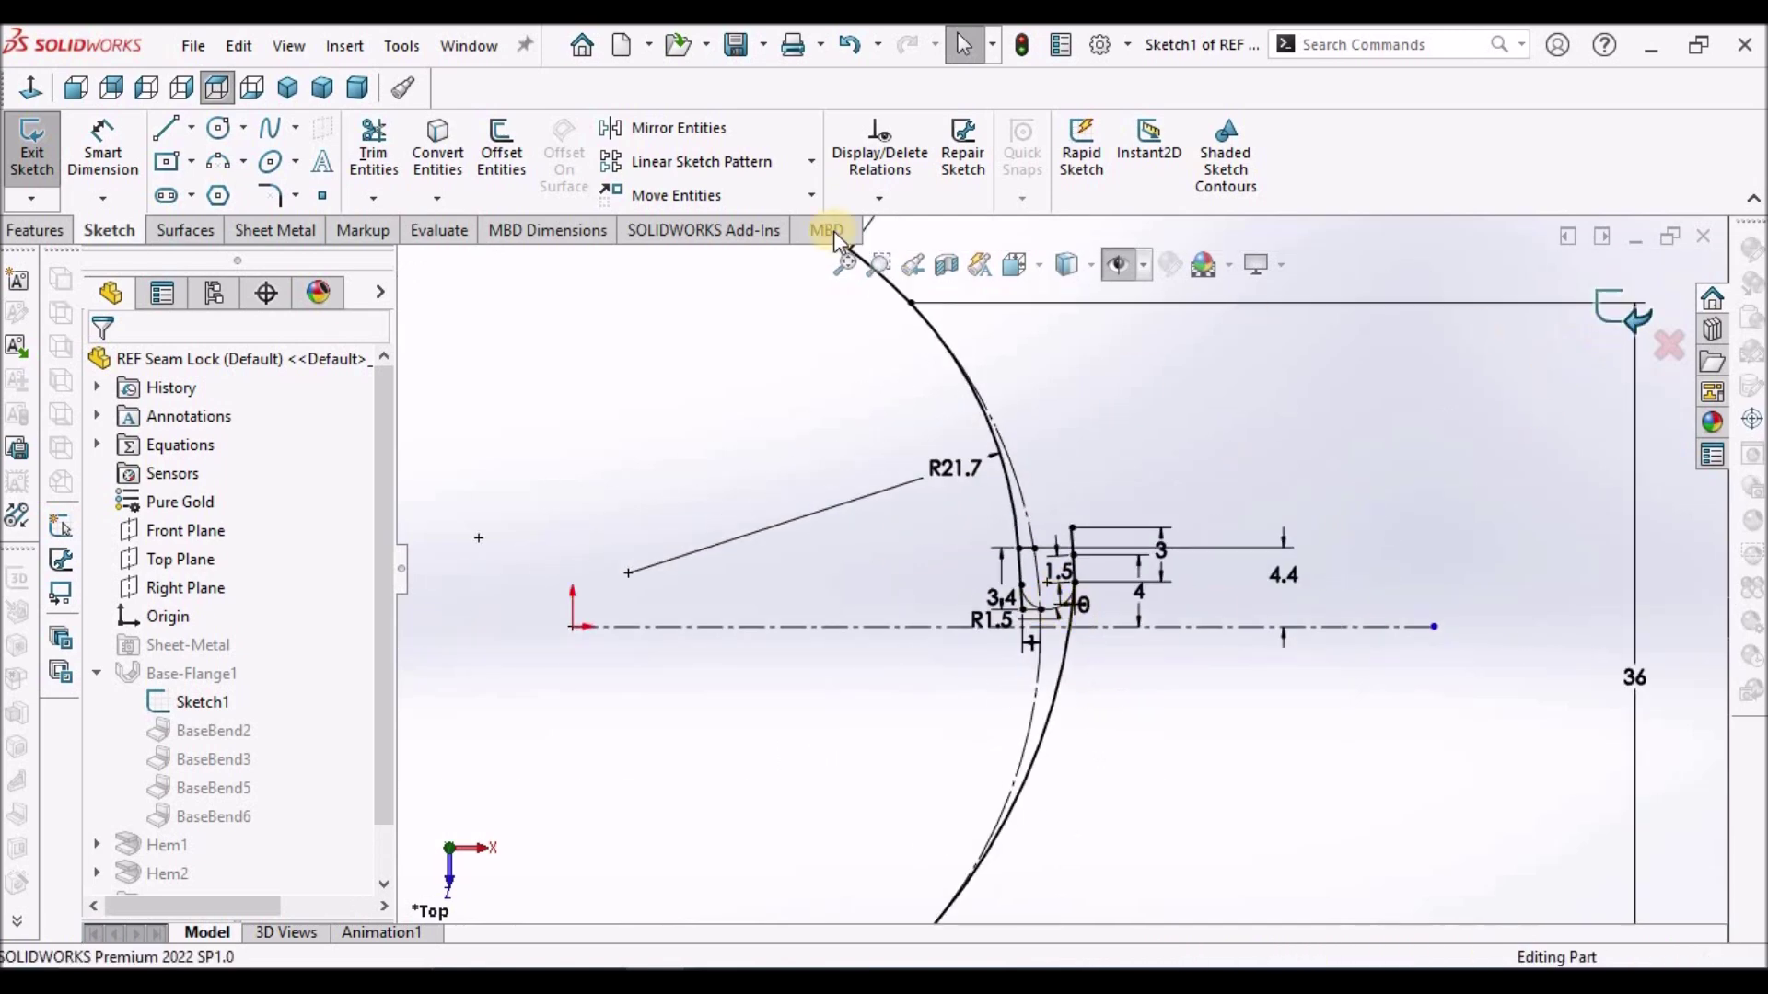
left_click(358, 88)
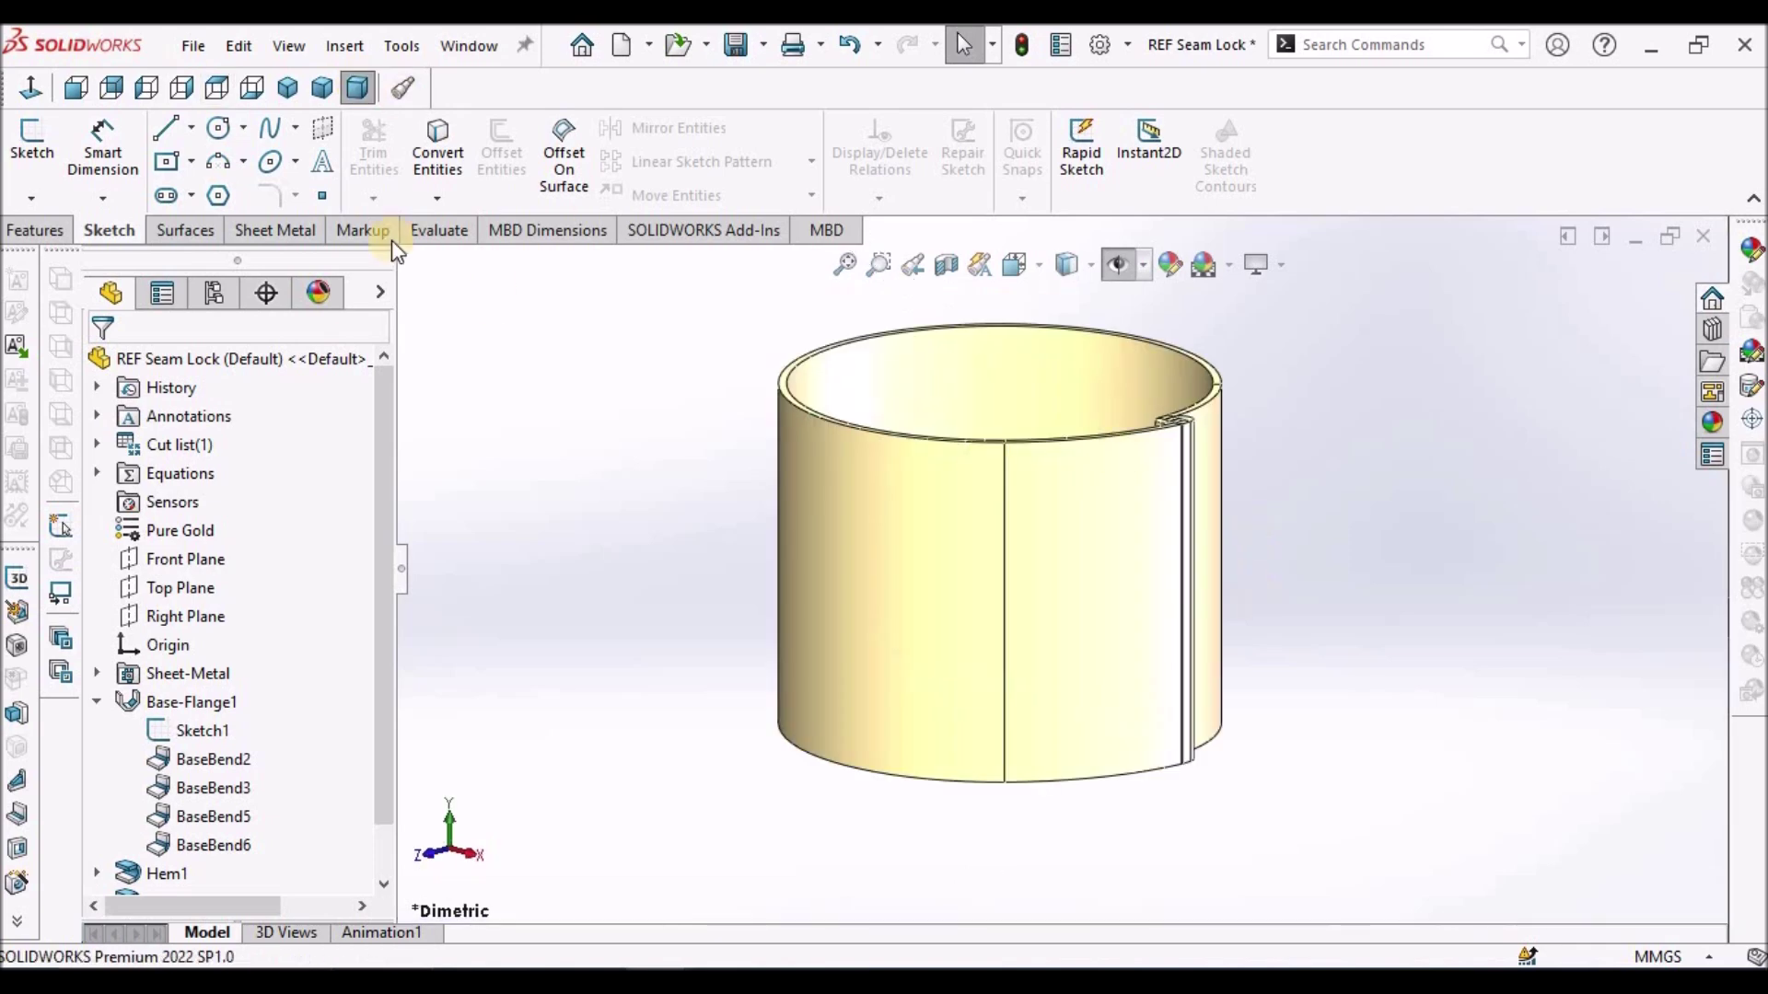
left_click(287, 87)
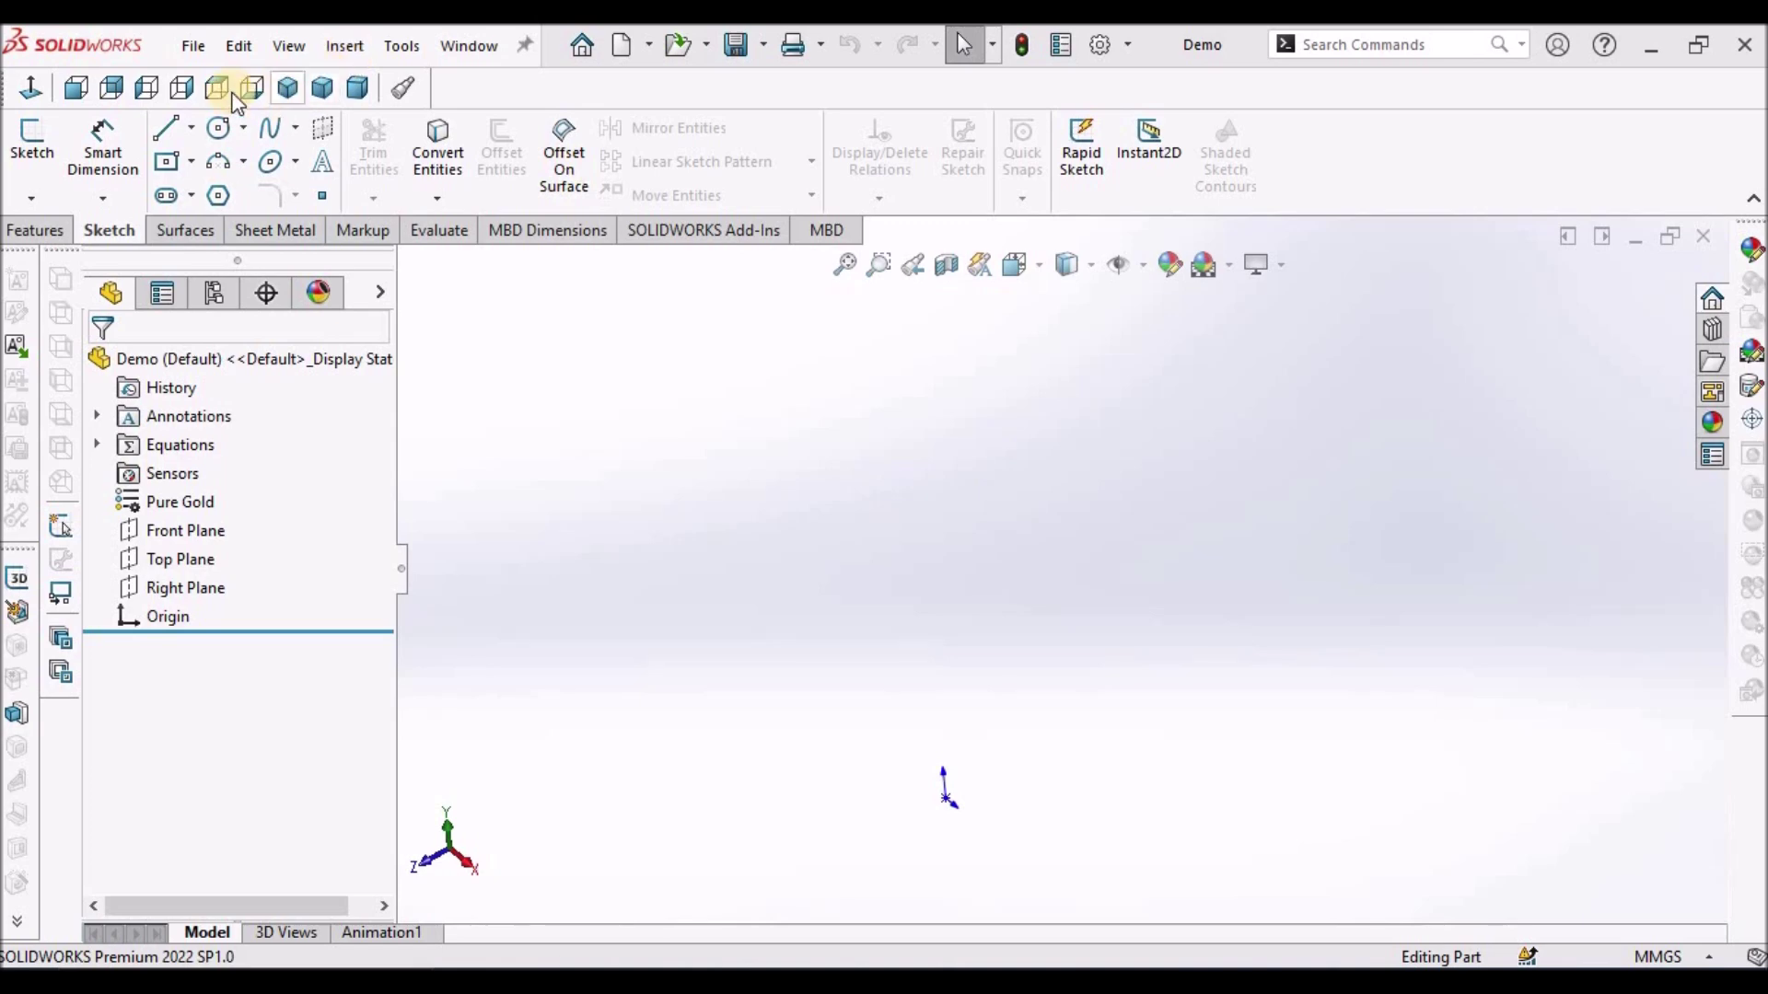
Put the empty Demo part in Isometric view and start a sketch on Top Plane
left_click(291, 90)
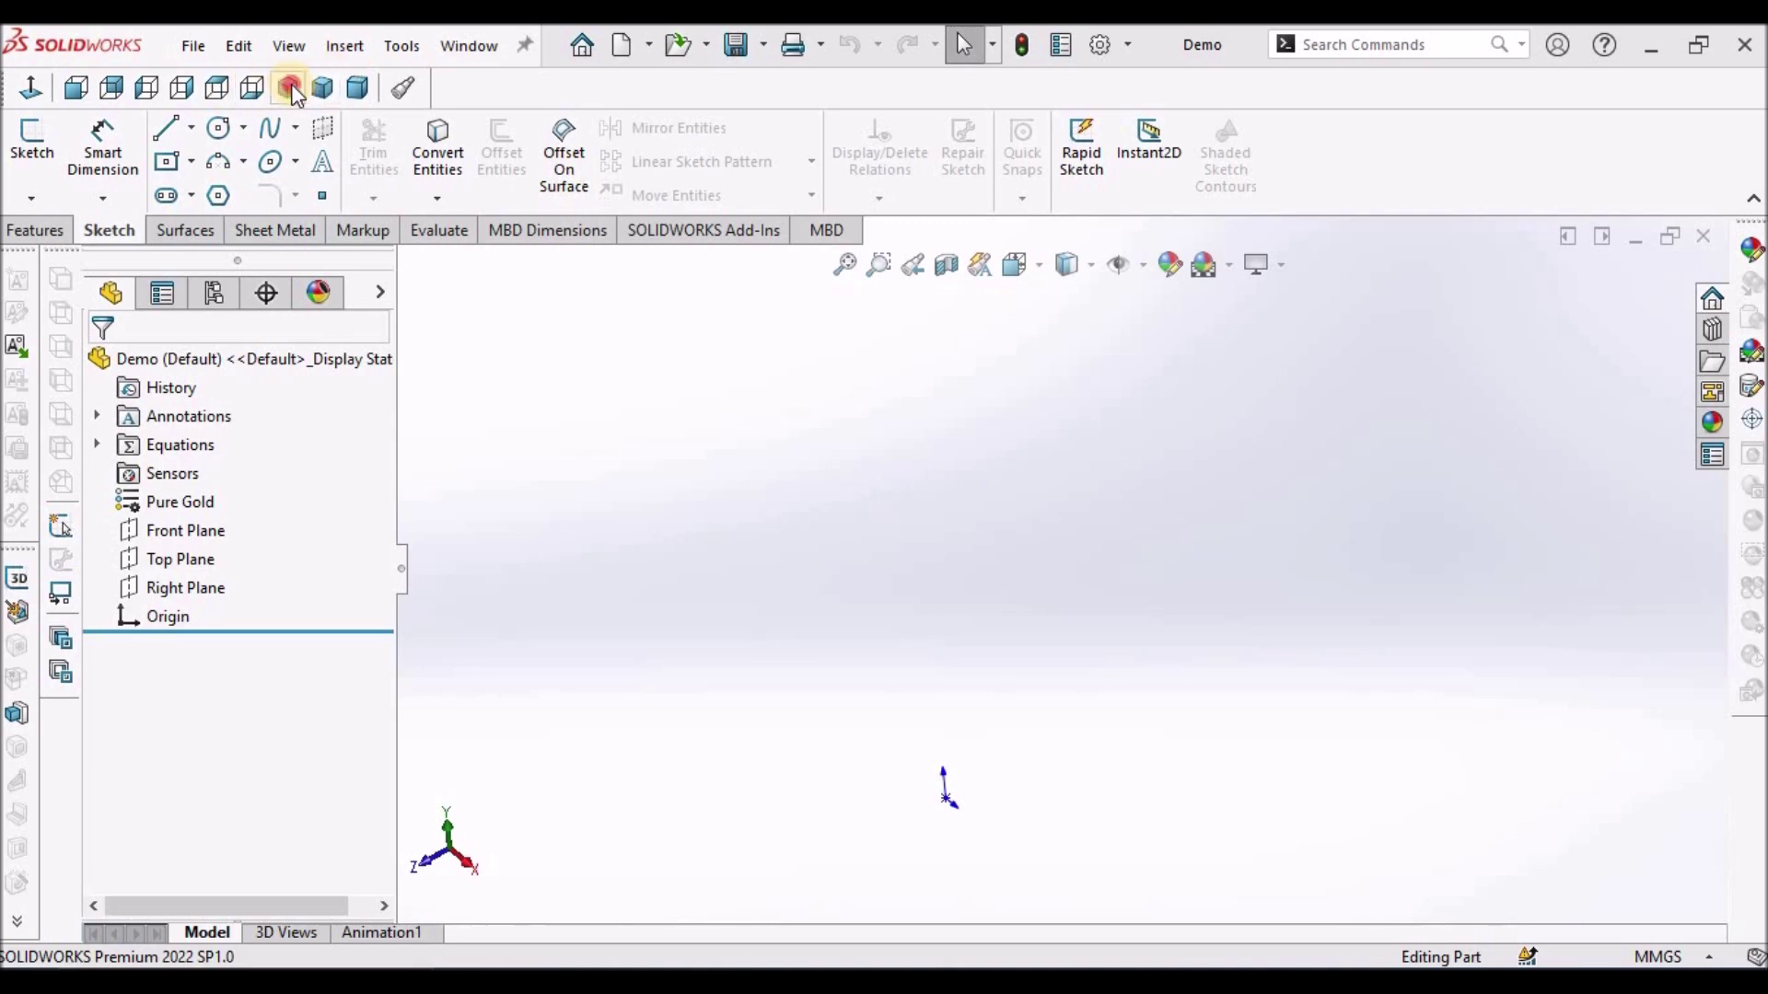
left_click(177, 559)
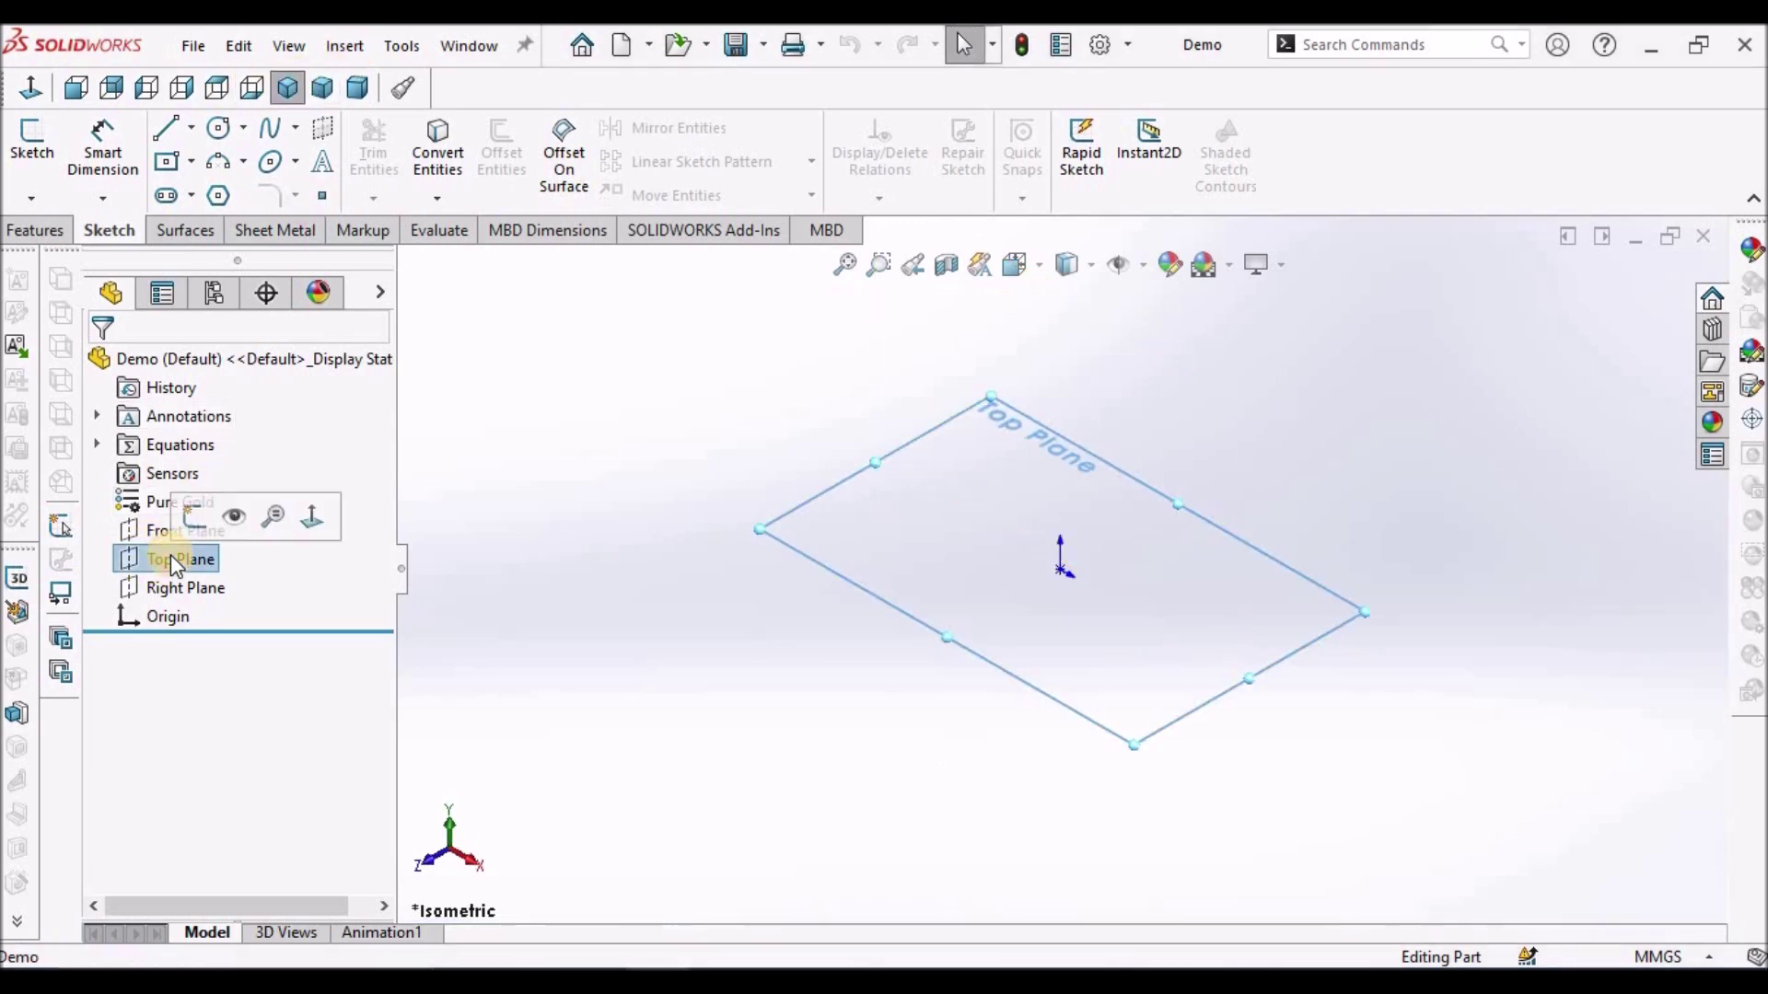
left_click(29, 150)
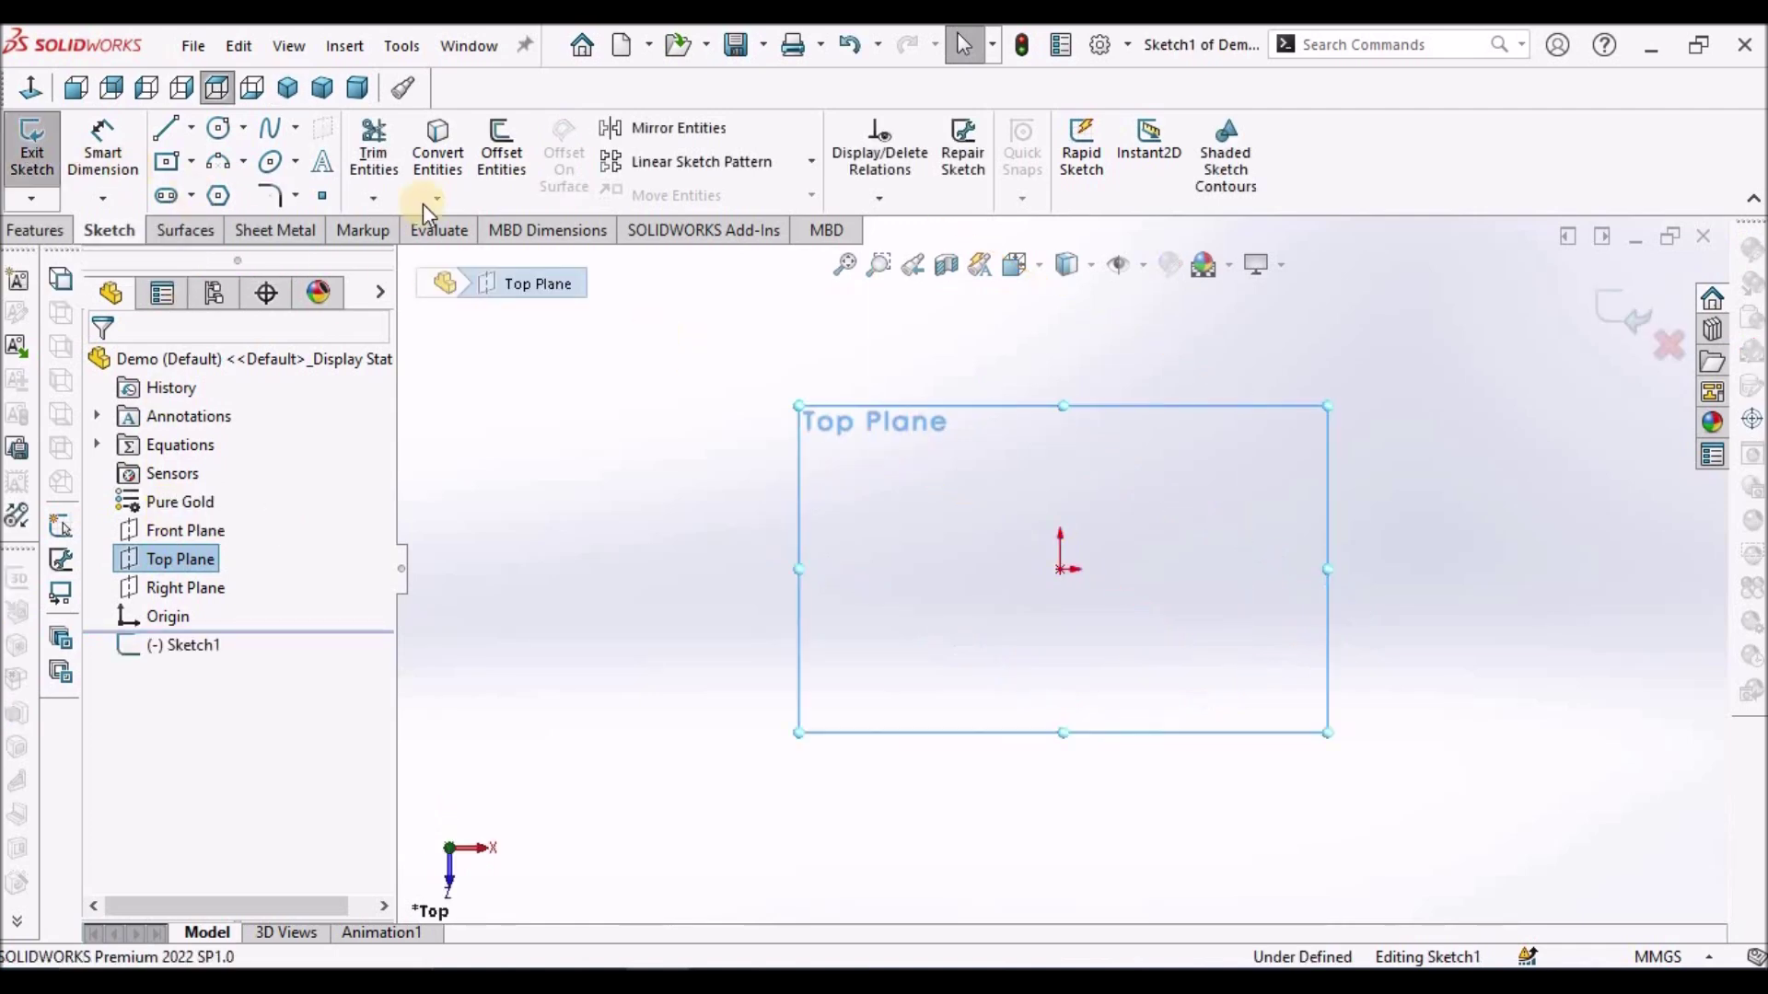
left_click(244, 163)
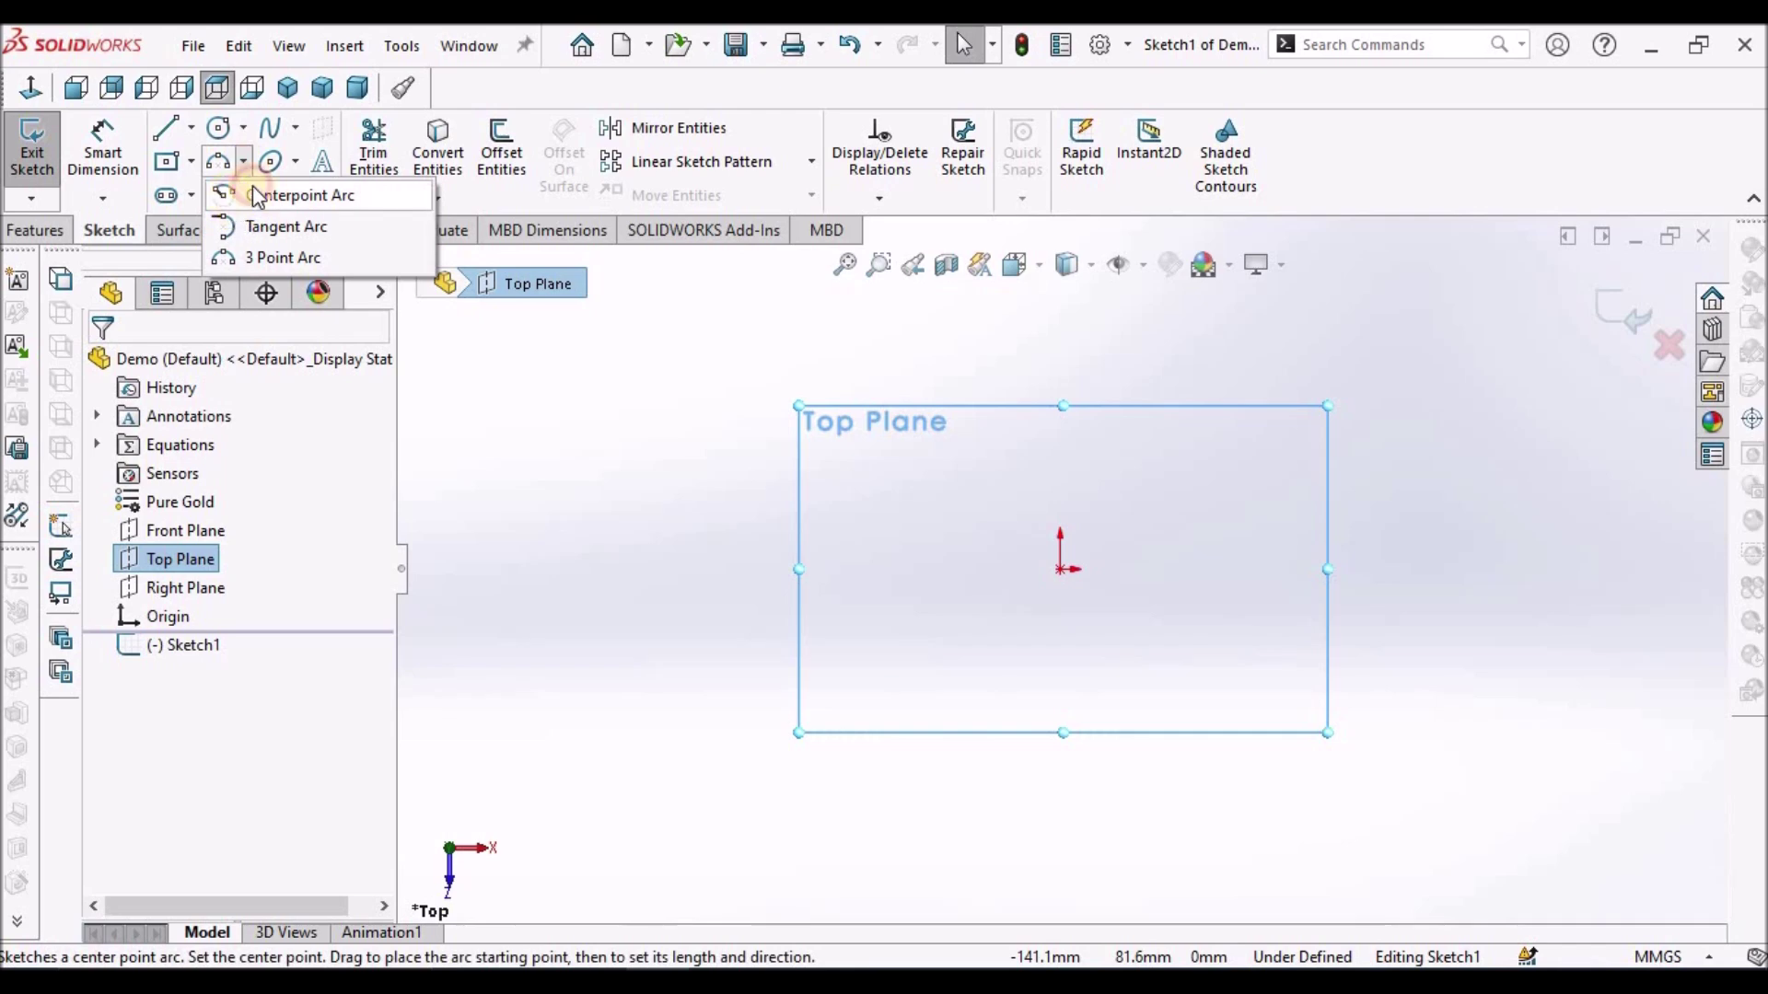
Draw a centre-point arc around the origin, leaving a small gap on the right
left_click(257, 196)
left_click(1059, 568)
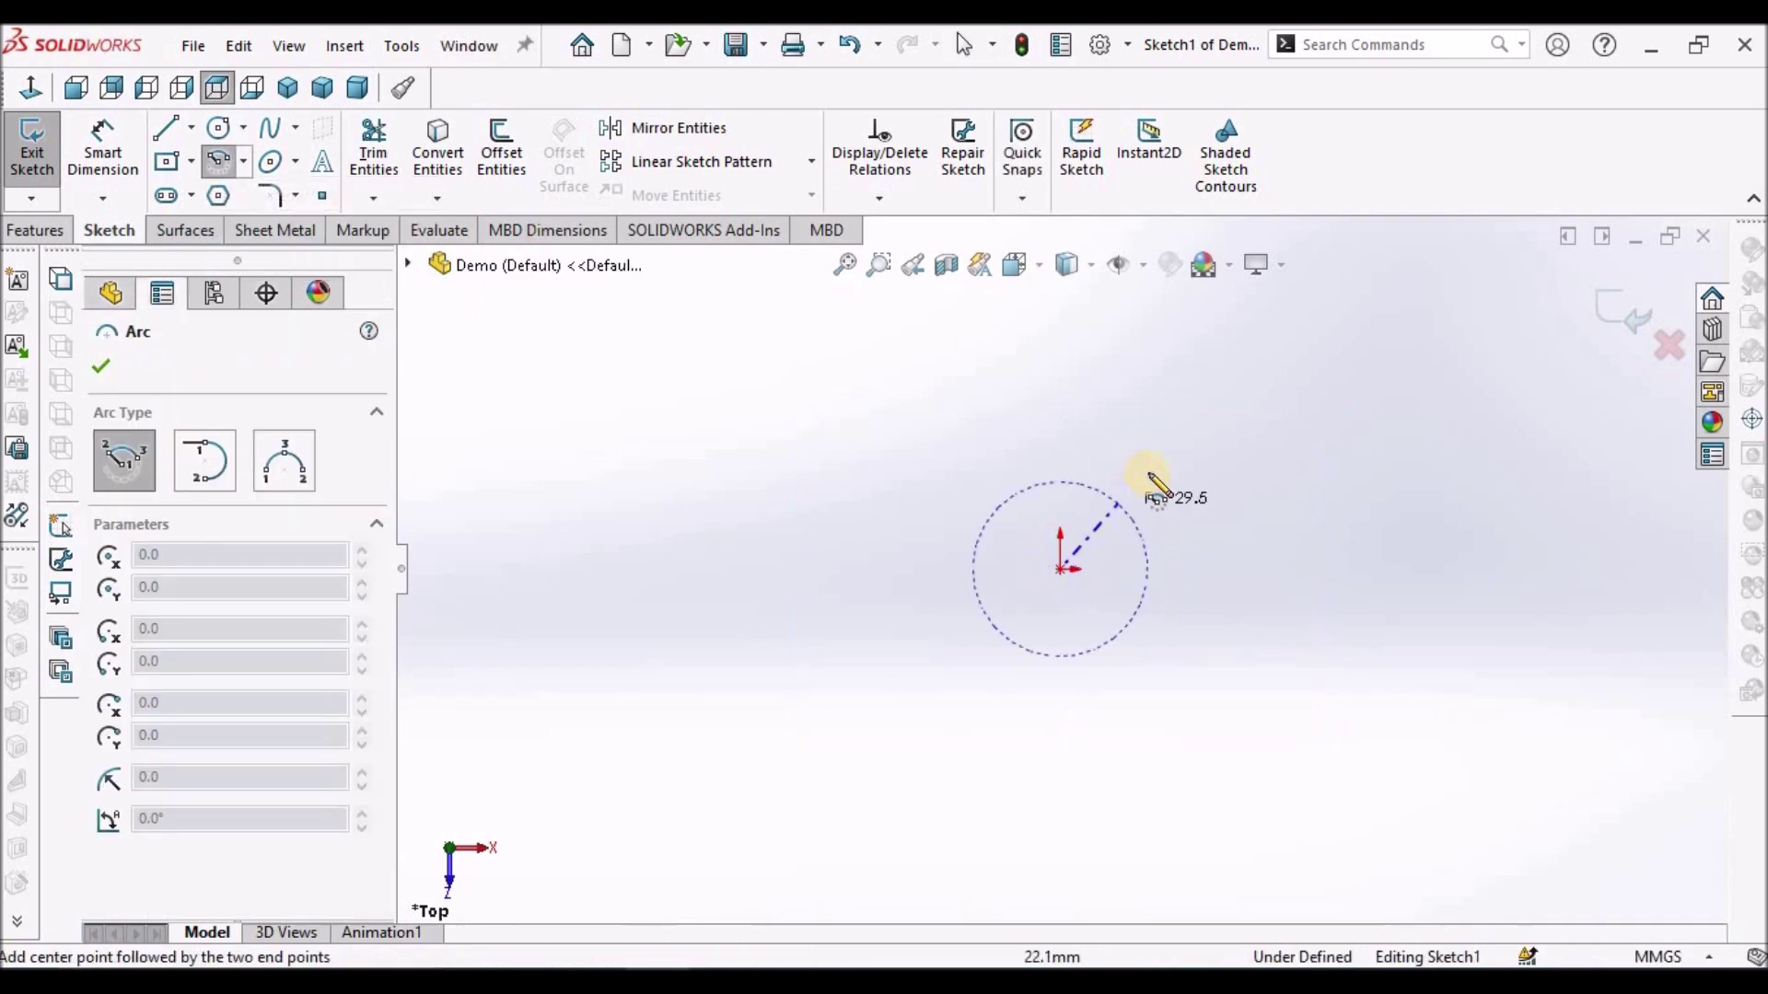
left_click(1167, 498)
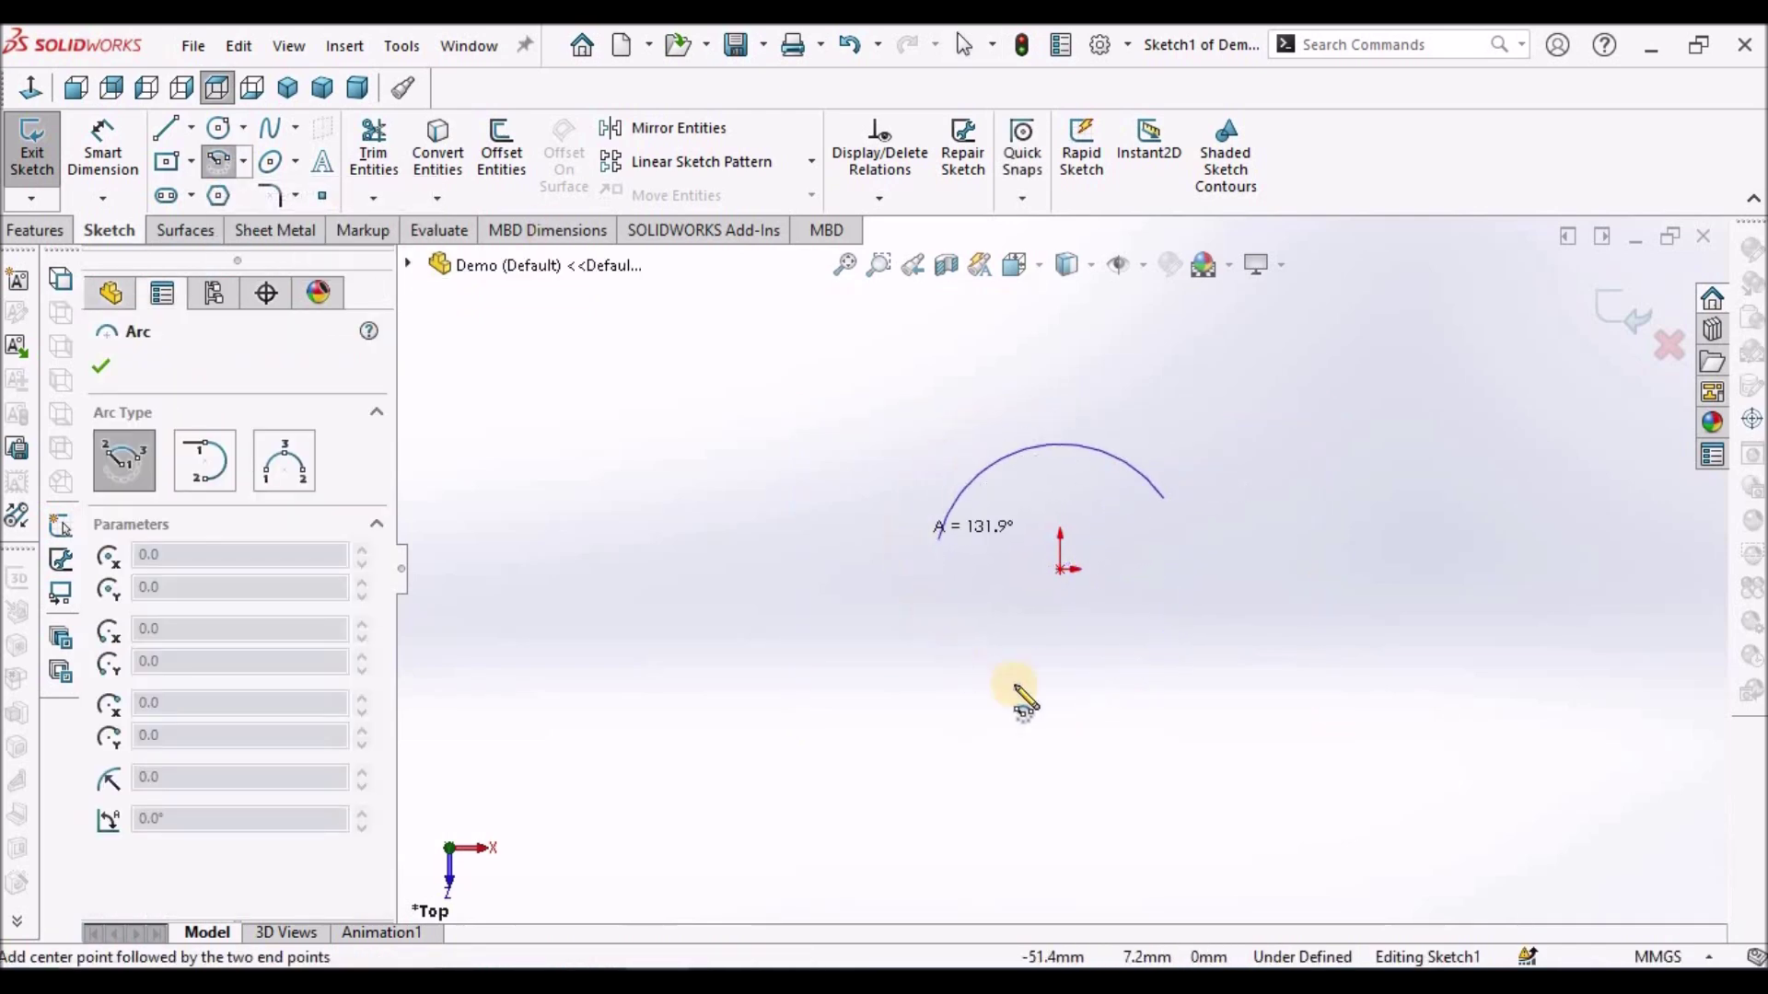
left_click(1185, 554)
right_click(872, 400)
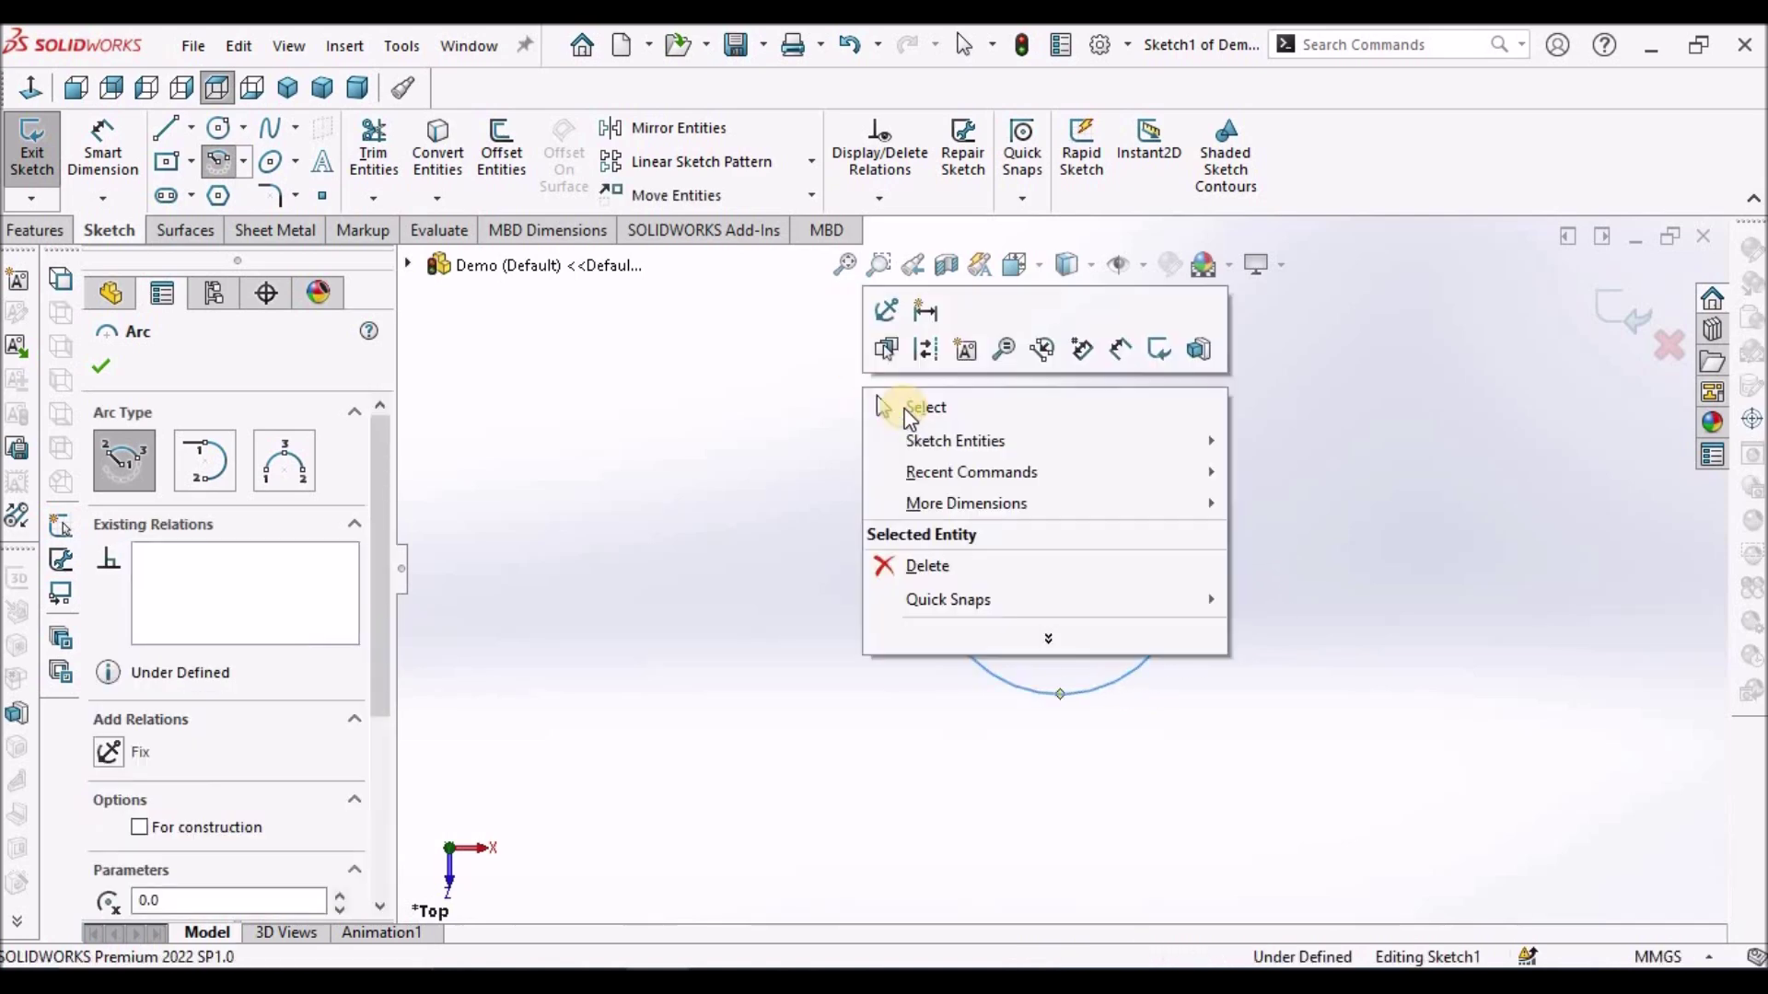
left_click(916, 406)
scroll(1109, 603, "up", 3)
scroll(1109, 603, "down", 5)
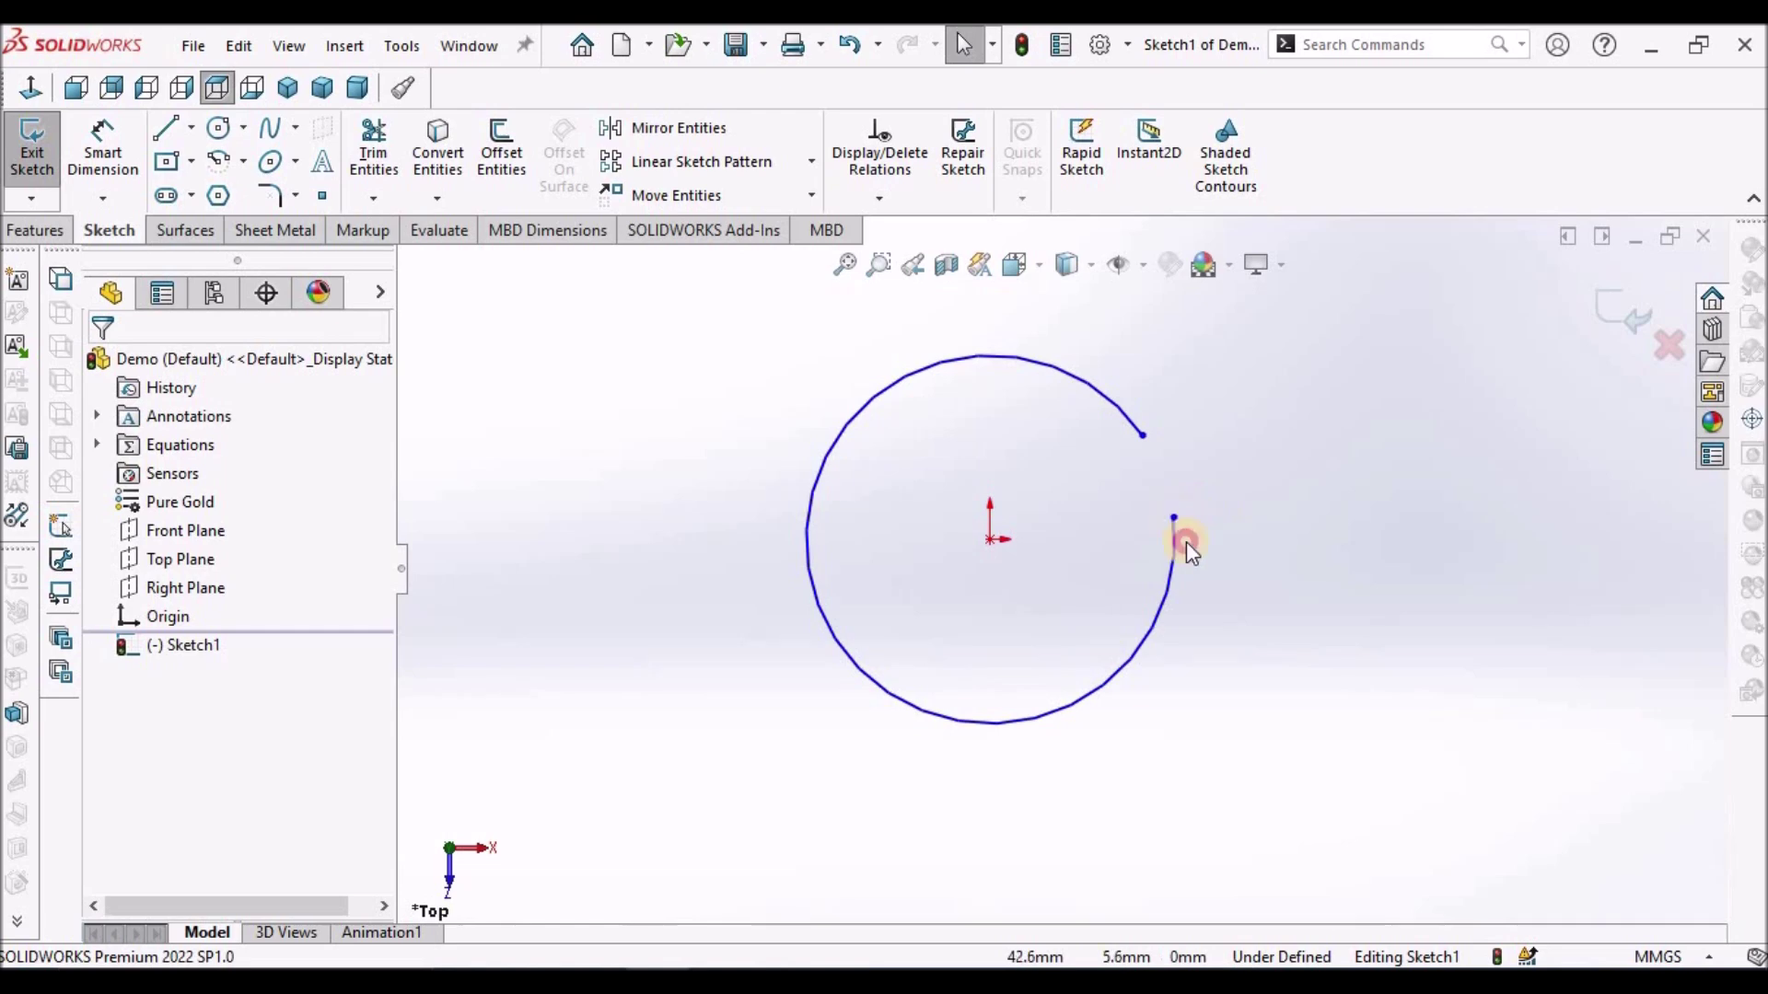
left_click_drag(1187, 551, 1191, 588)
left_click(1391, 661)
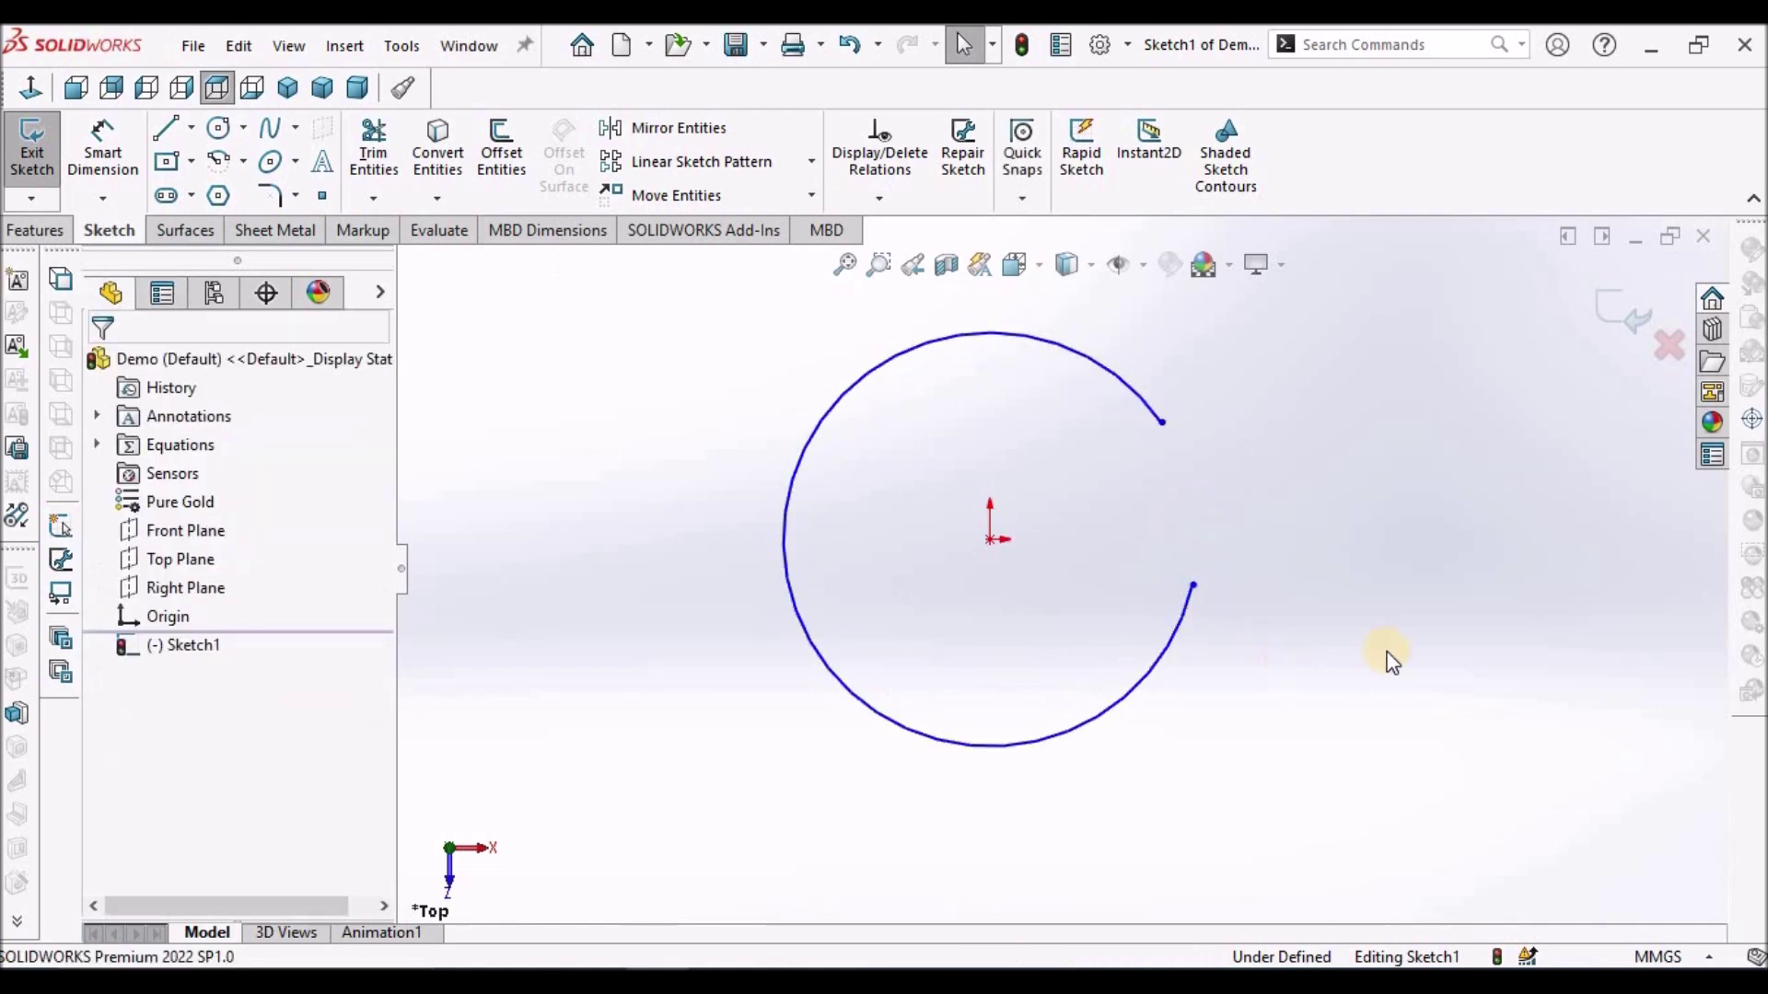
scroll(1227, 501, "up", 2)
scroll(939, 406, "down", 1)
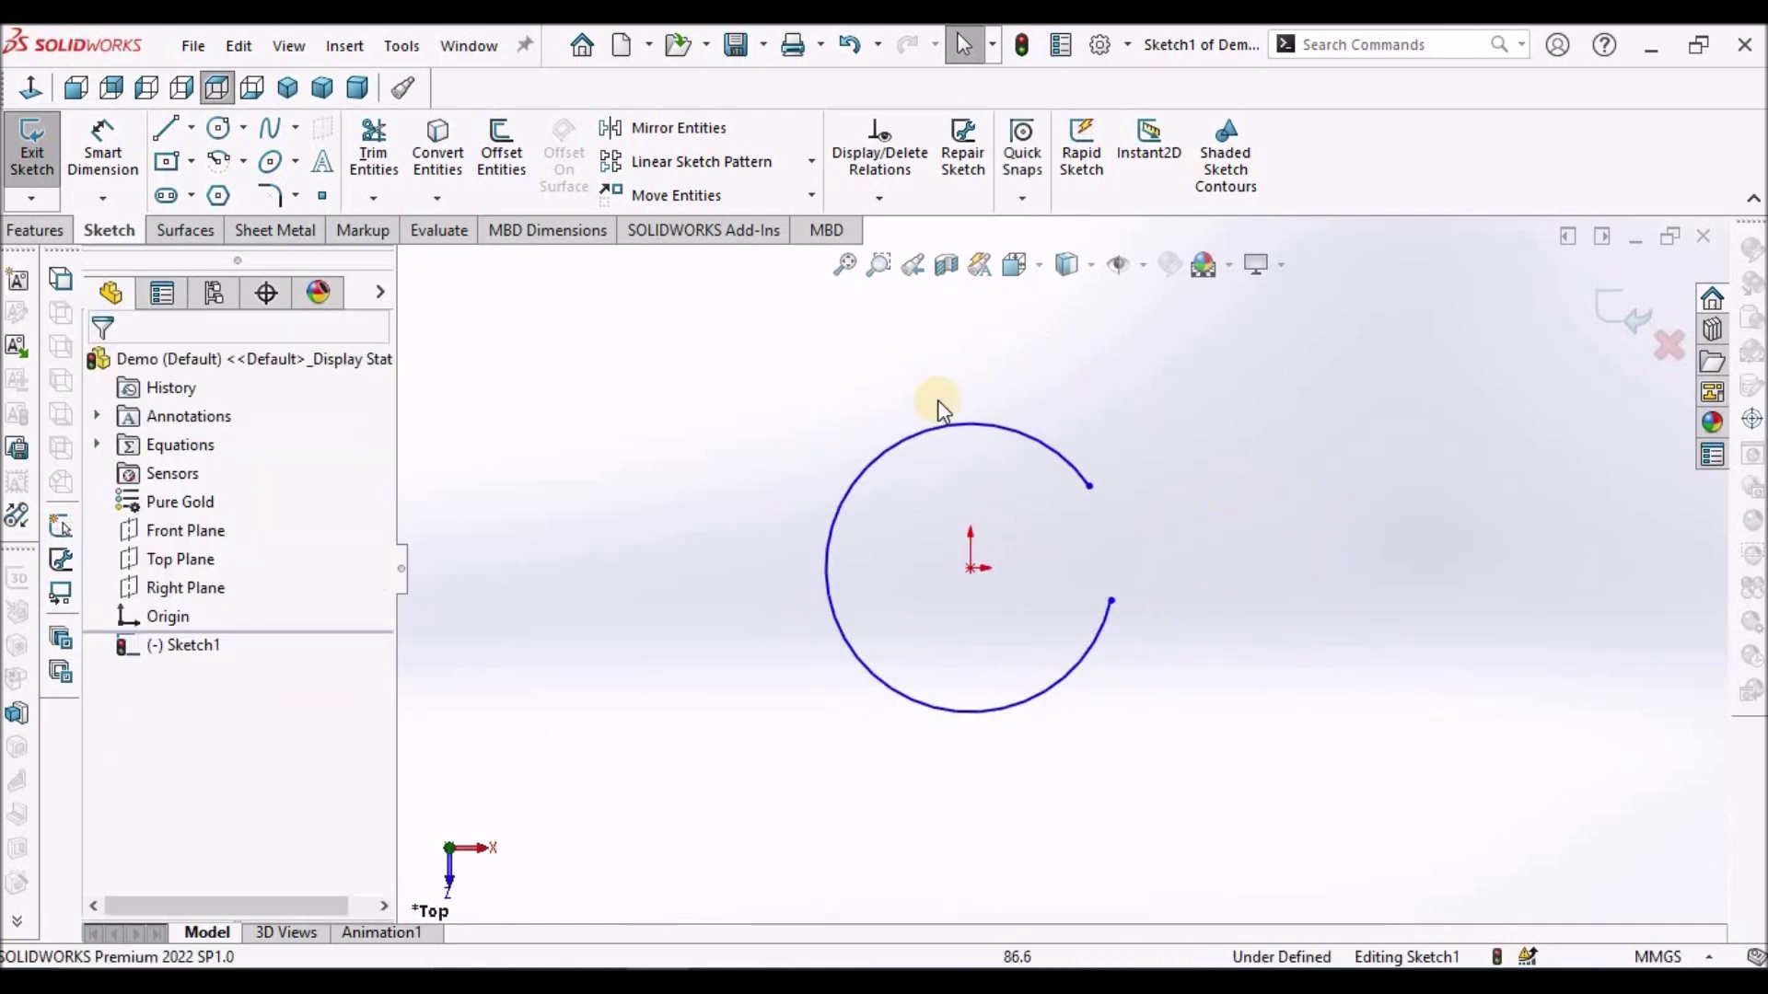
Dimension the arc radius to 26
left_click(118, 157)
left_click(946, 709)
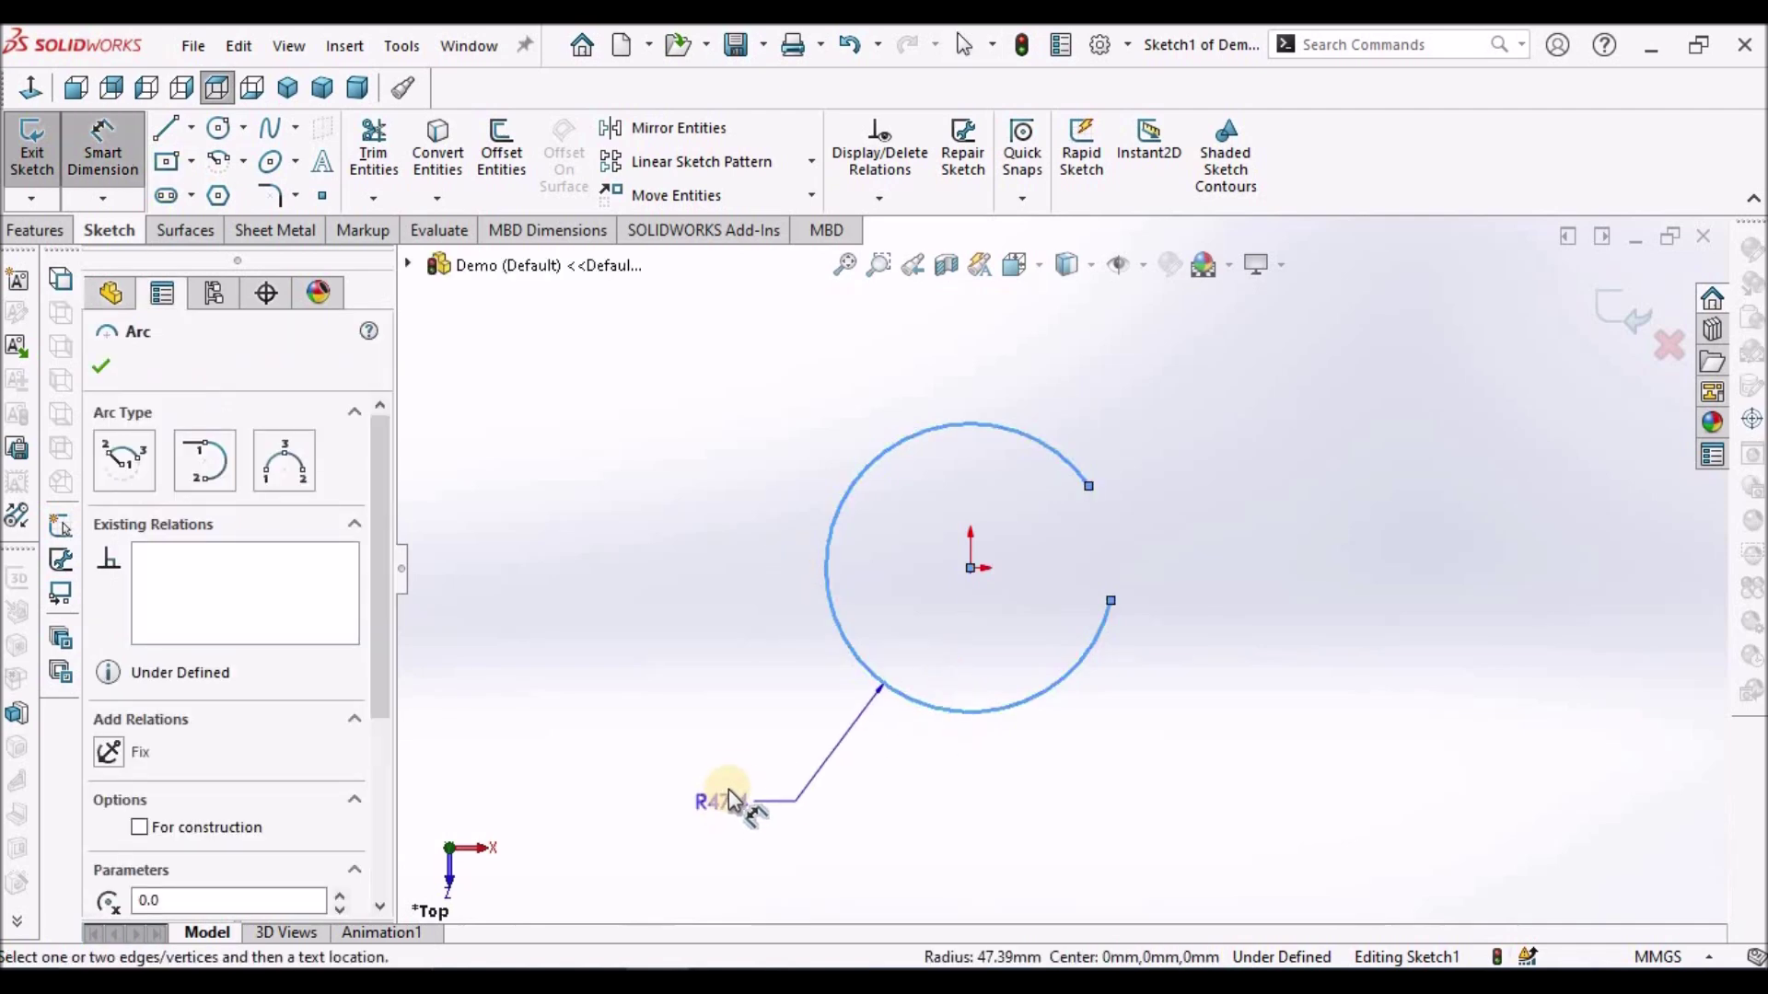
left_click(731, 764)
type("26")
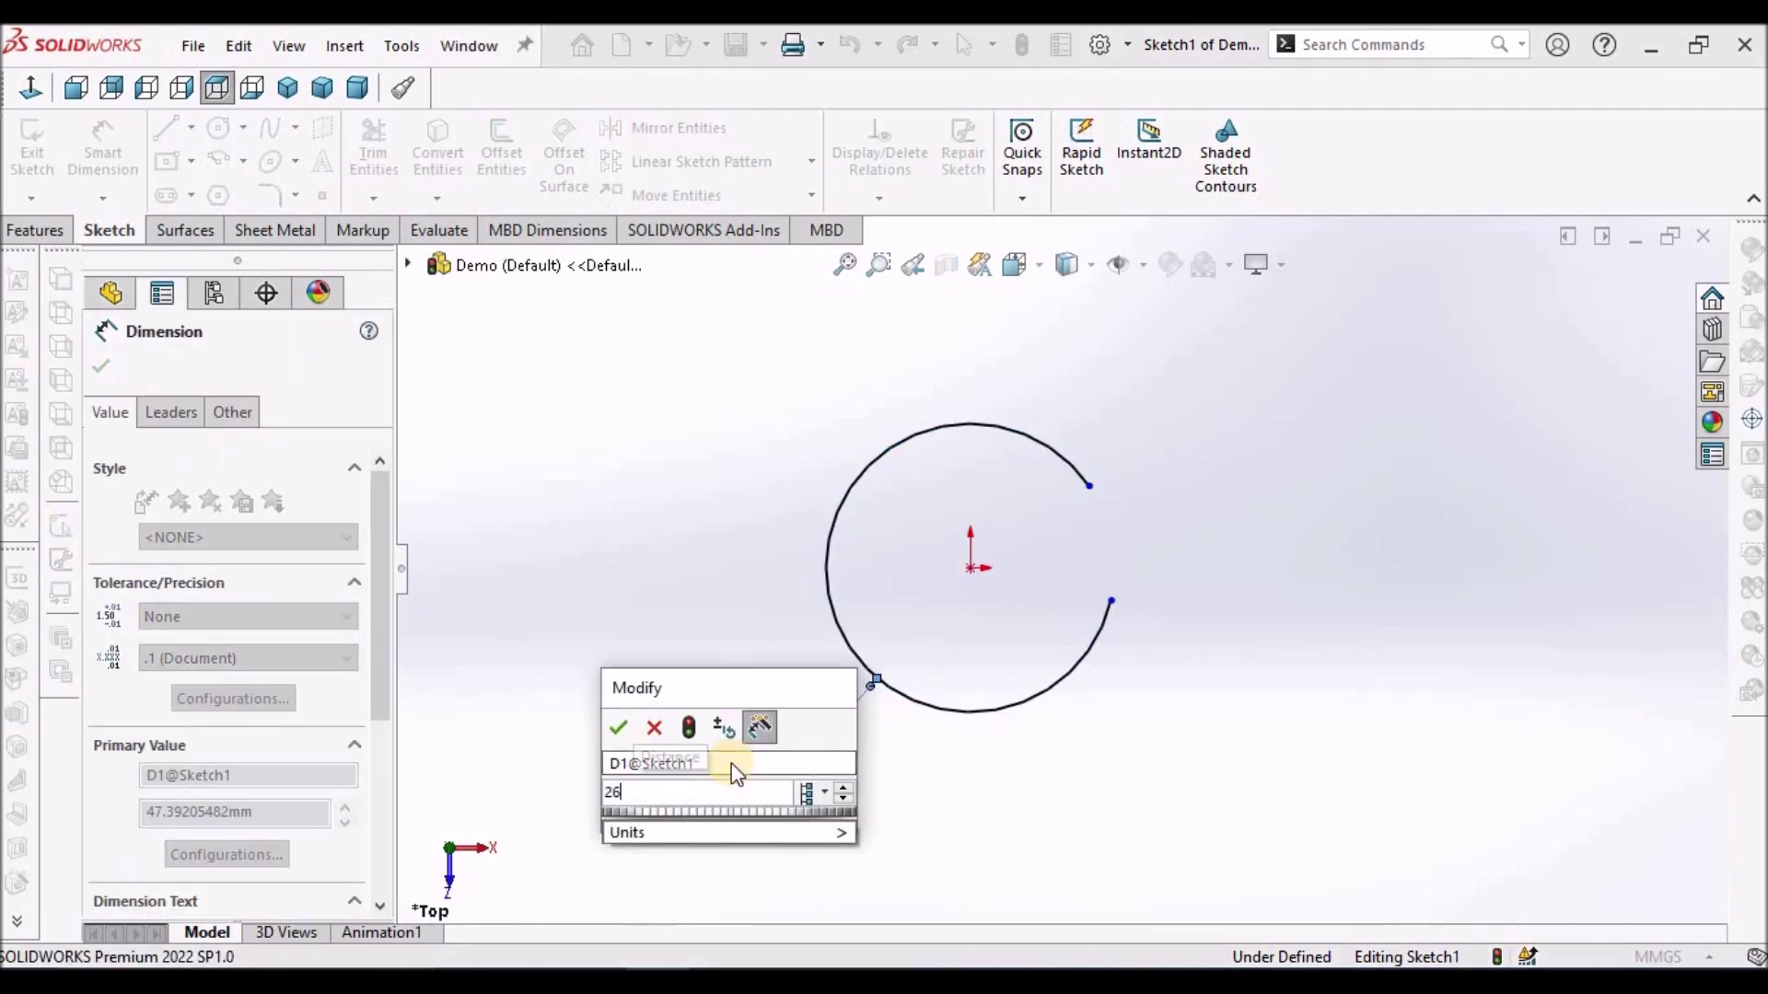
key("Return")
left_click(1390, 545)
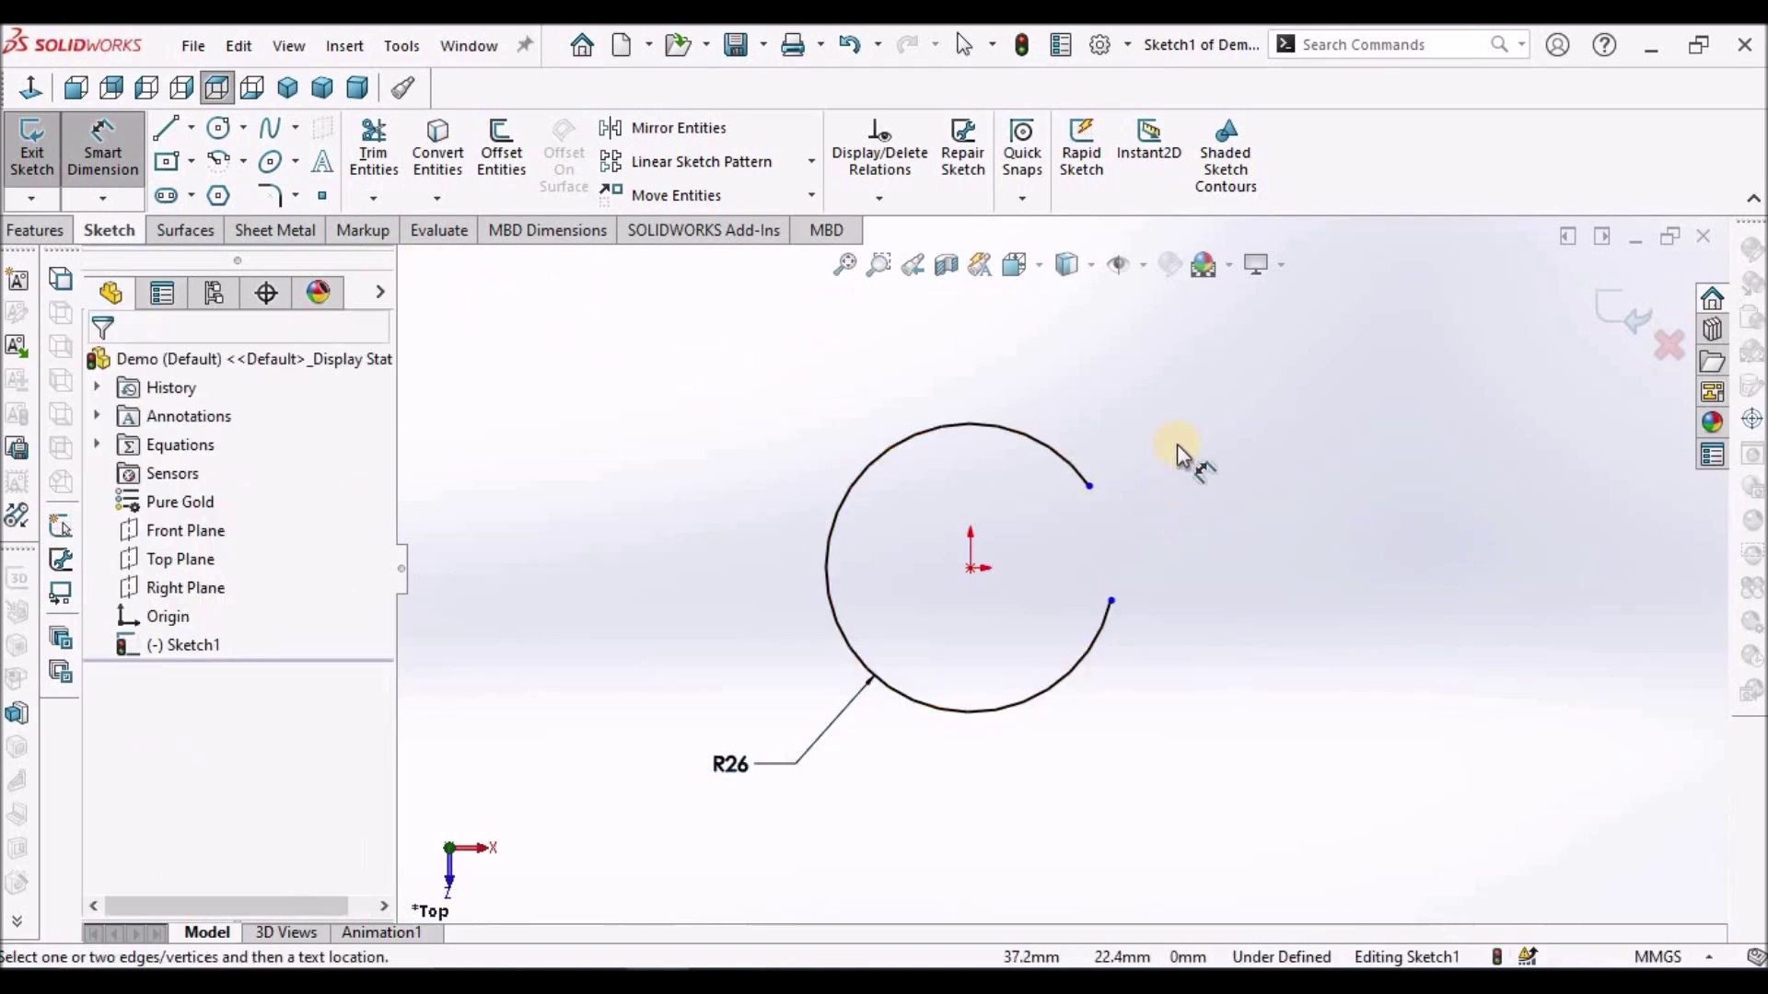
key("Escape")
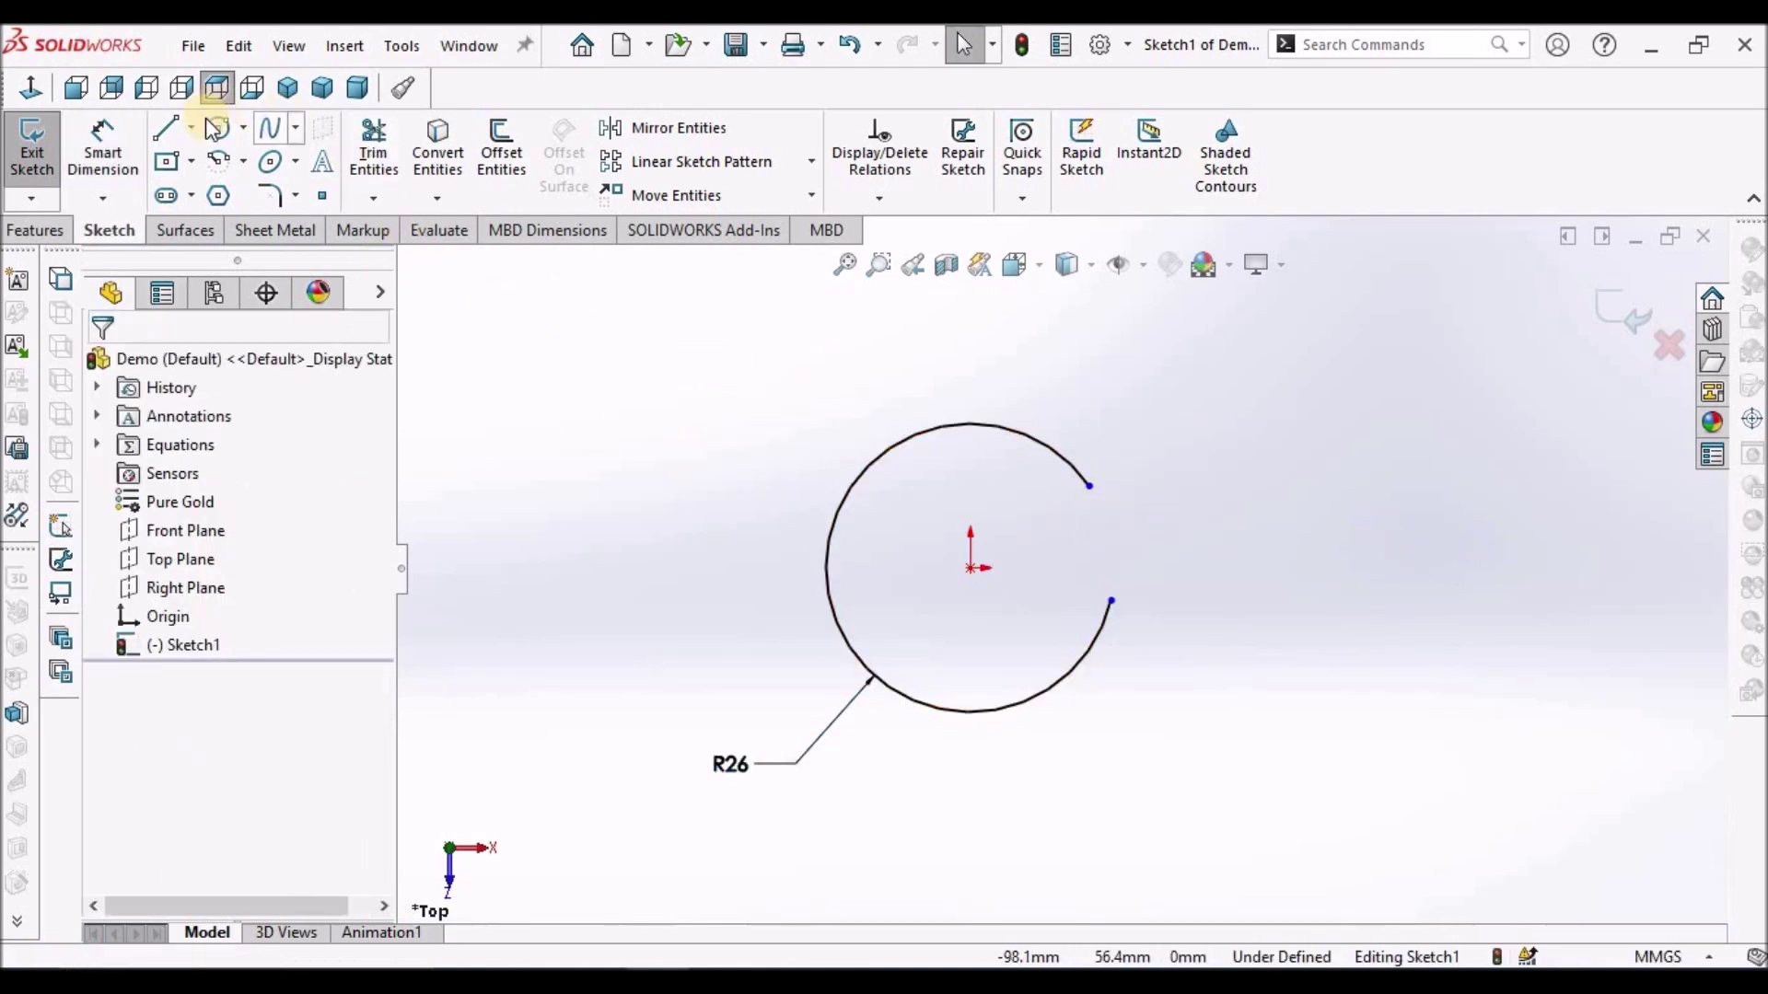
Draw a horizontal centerline from the origin out through the gap
left_click(190, 127)
left_click(226, 186)
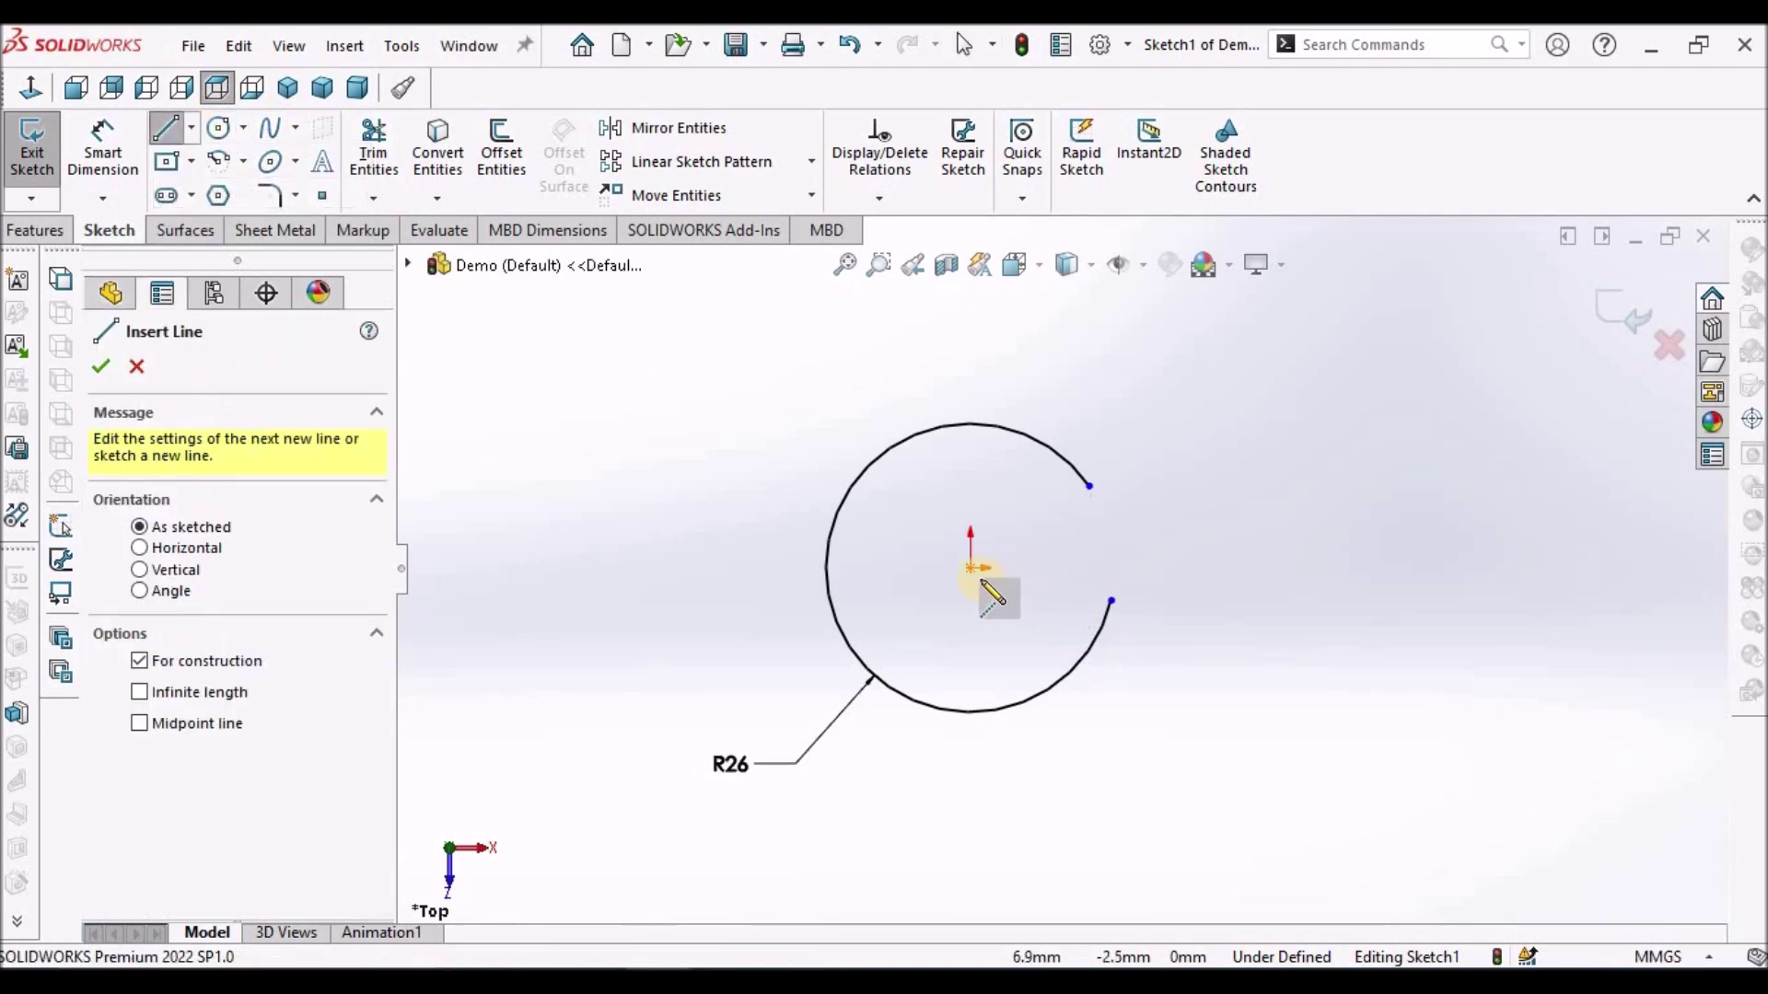
left_click(971, 568)
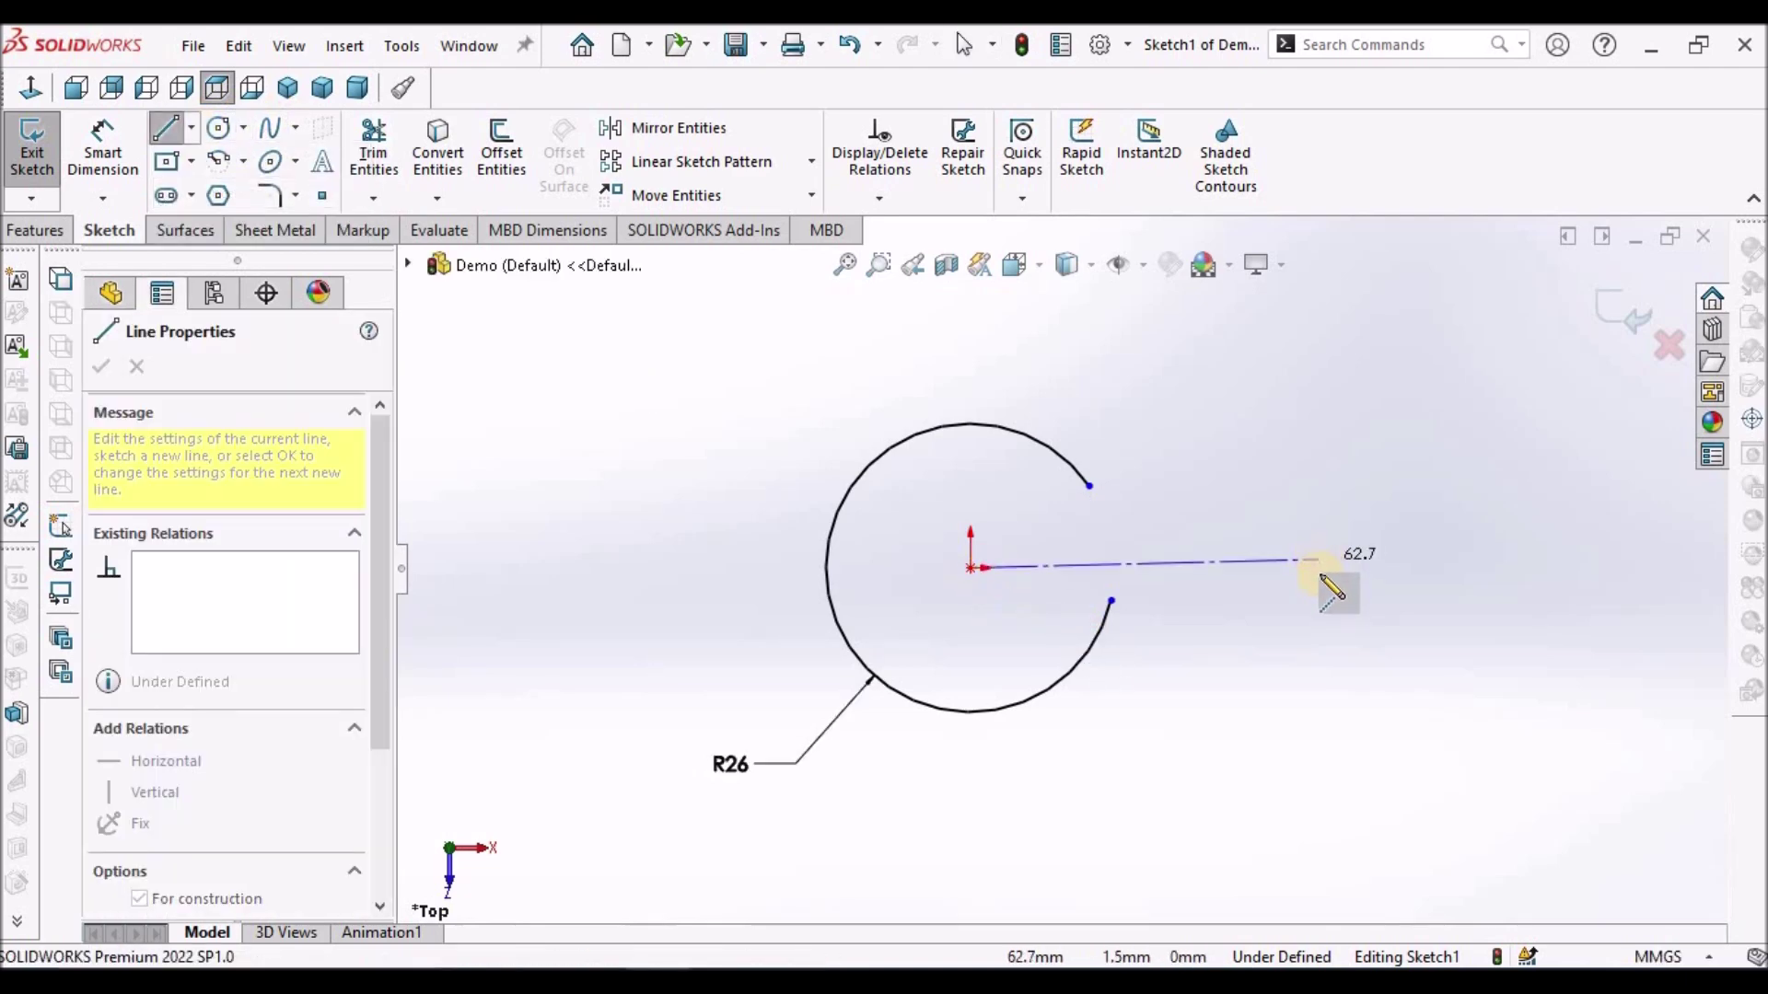
left_click(1324, 568)
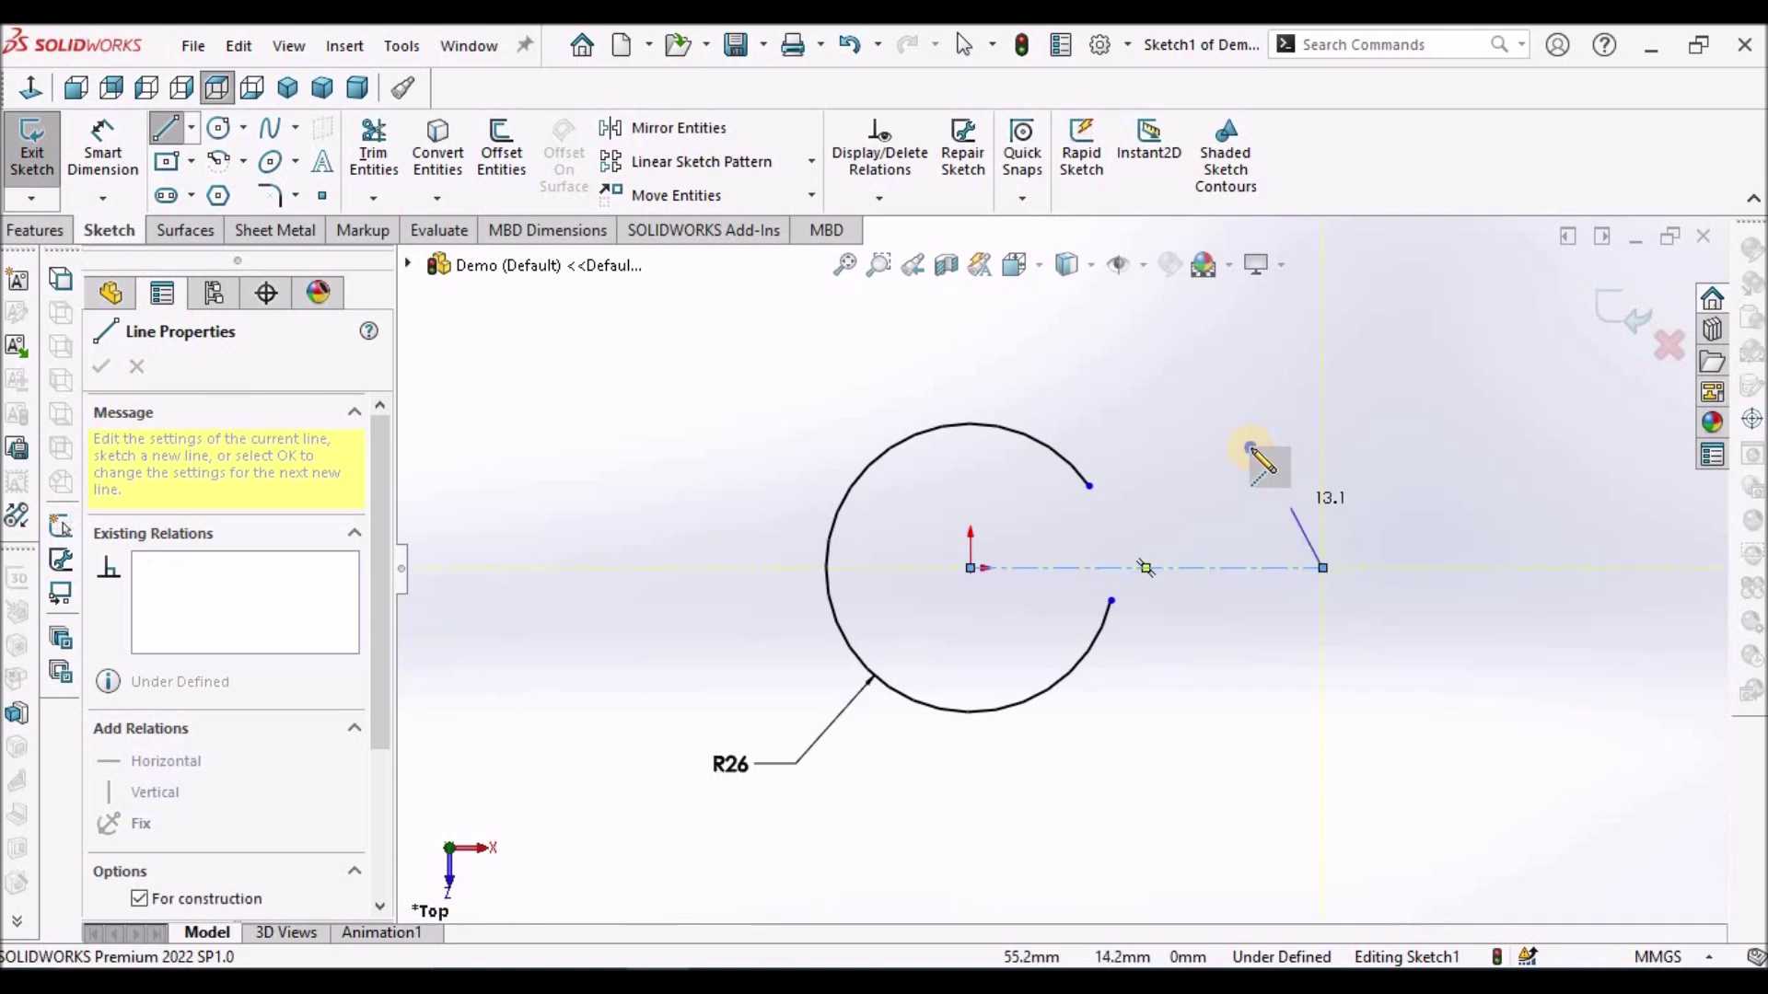
right_click(1259, 463)
left_click(1298, 467)
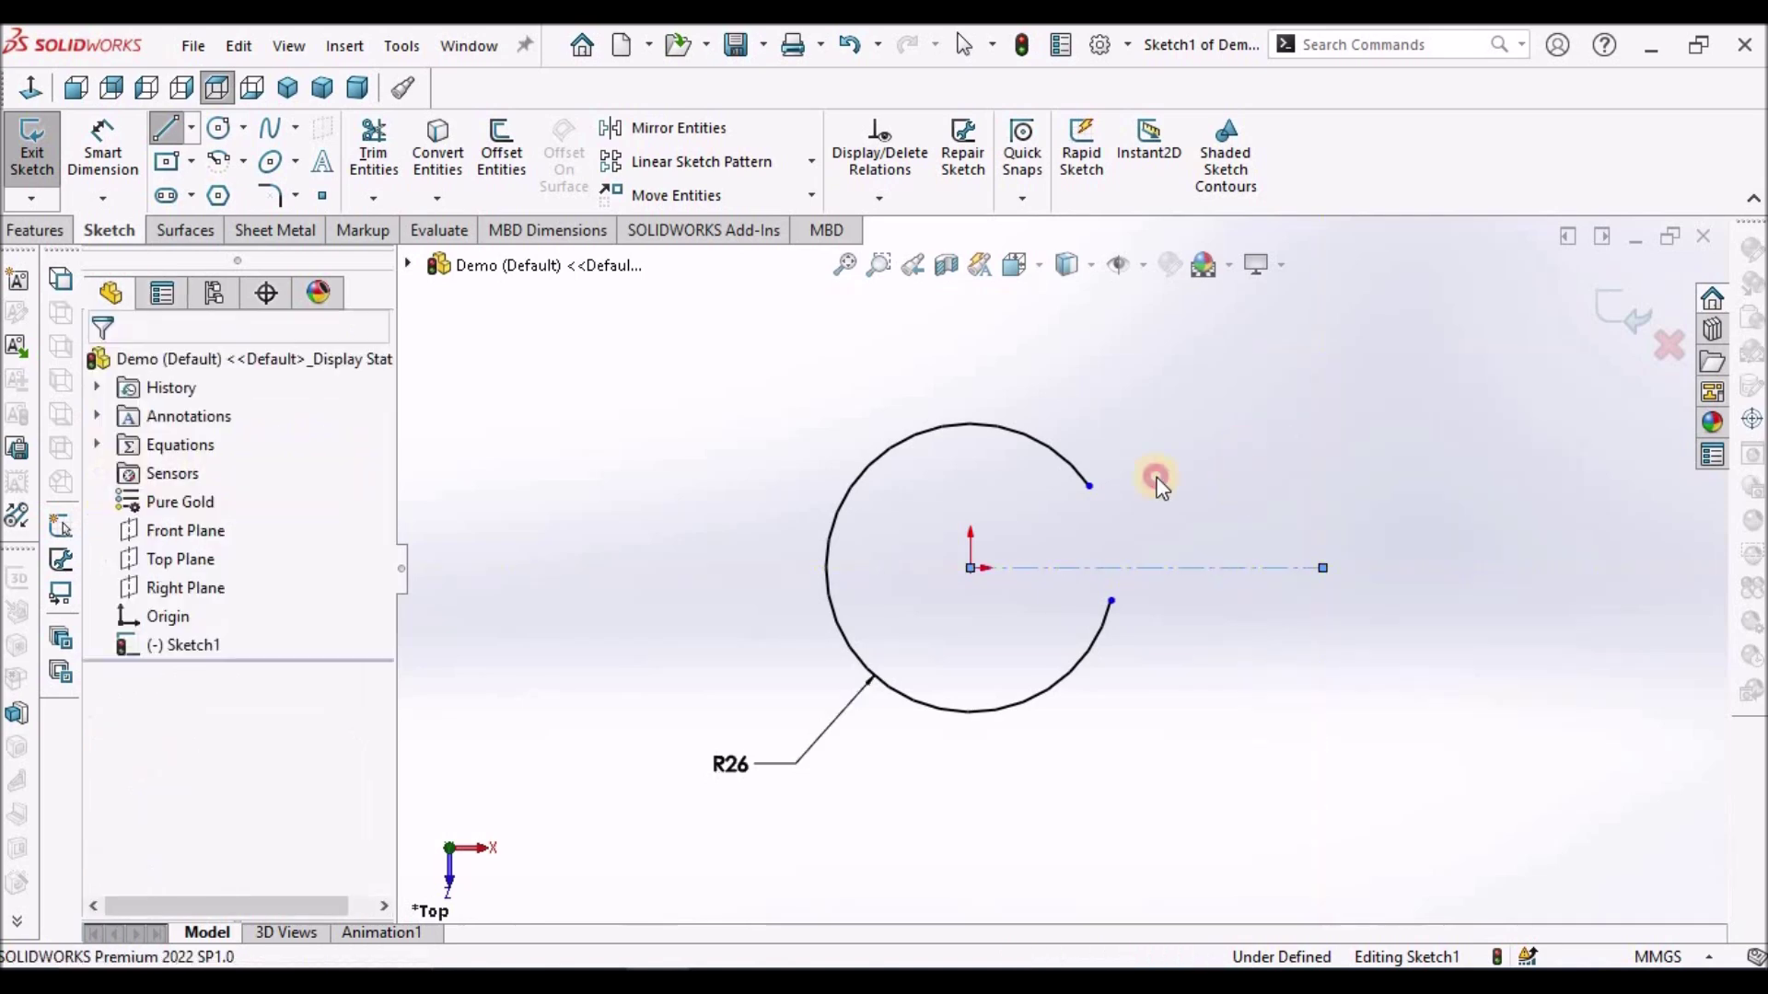
Make the two arc endpoints symmetric about the centerline
left_click(1090, 485)
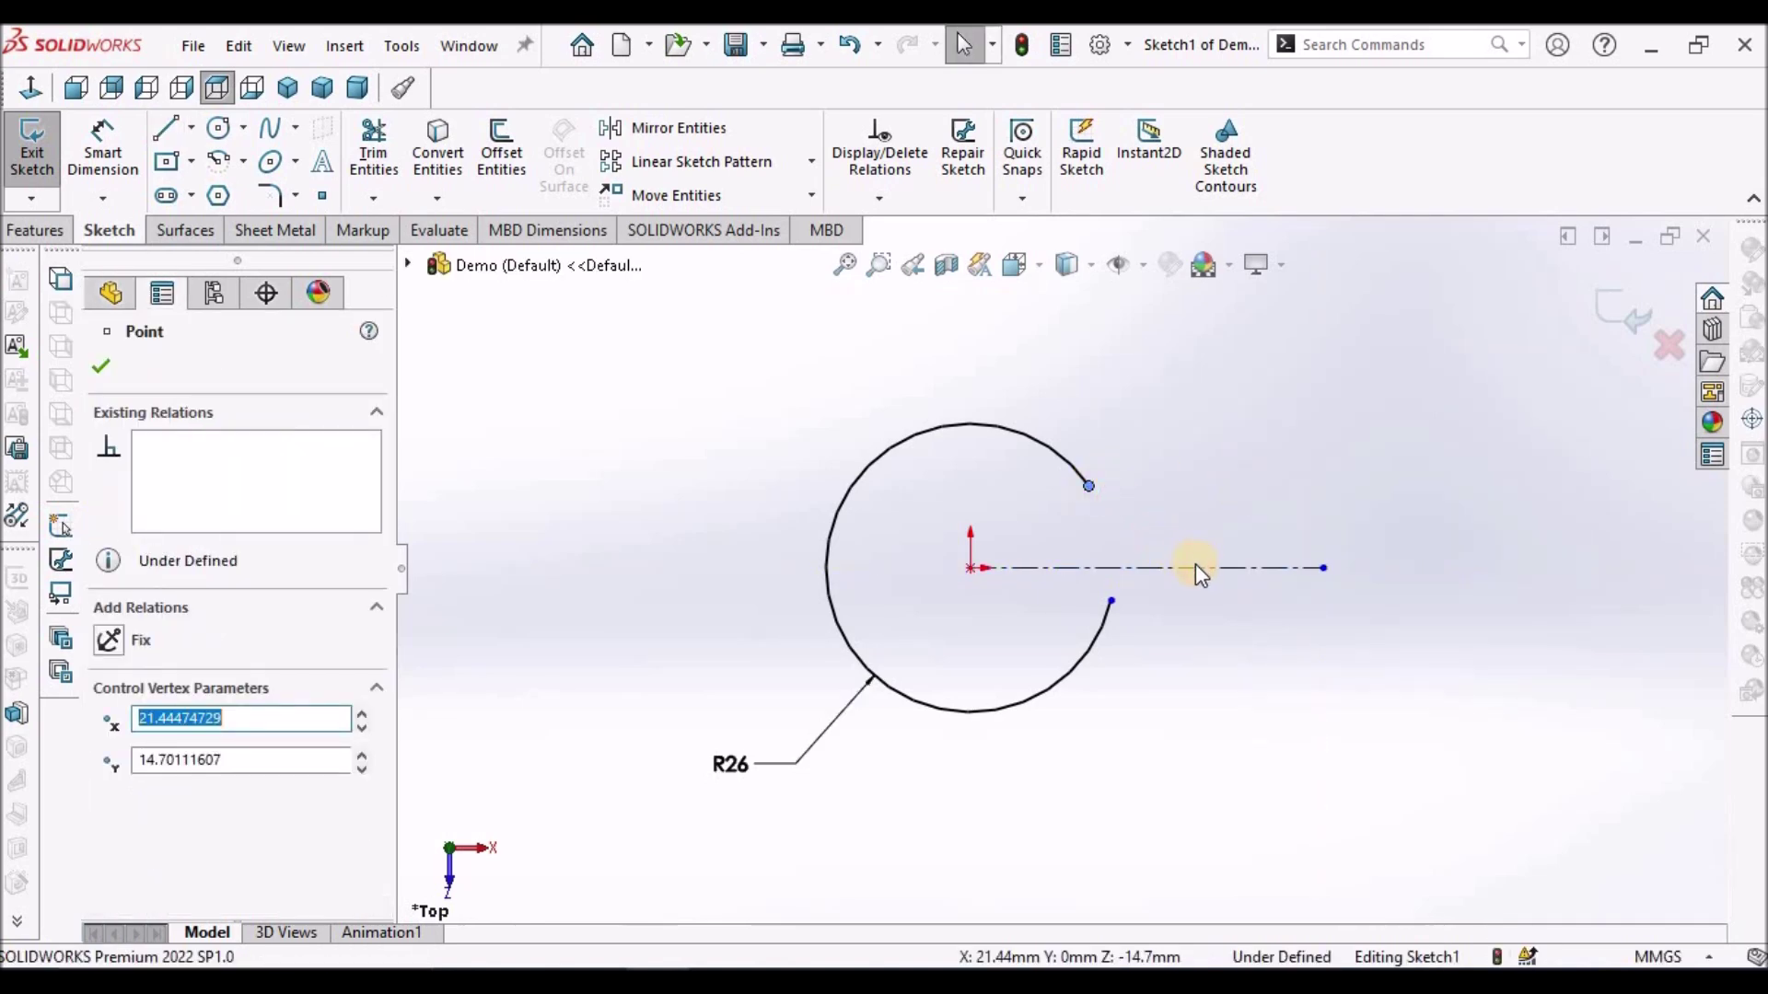
left_click(1195, 566, "ctrl")
left_click(1113, 599, "ctrl")
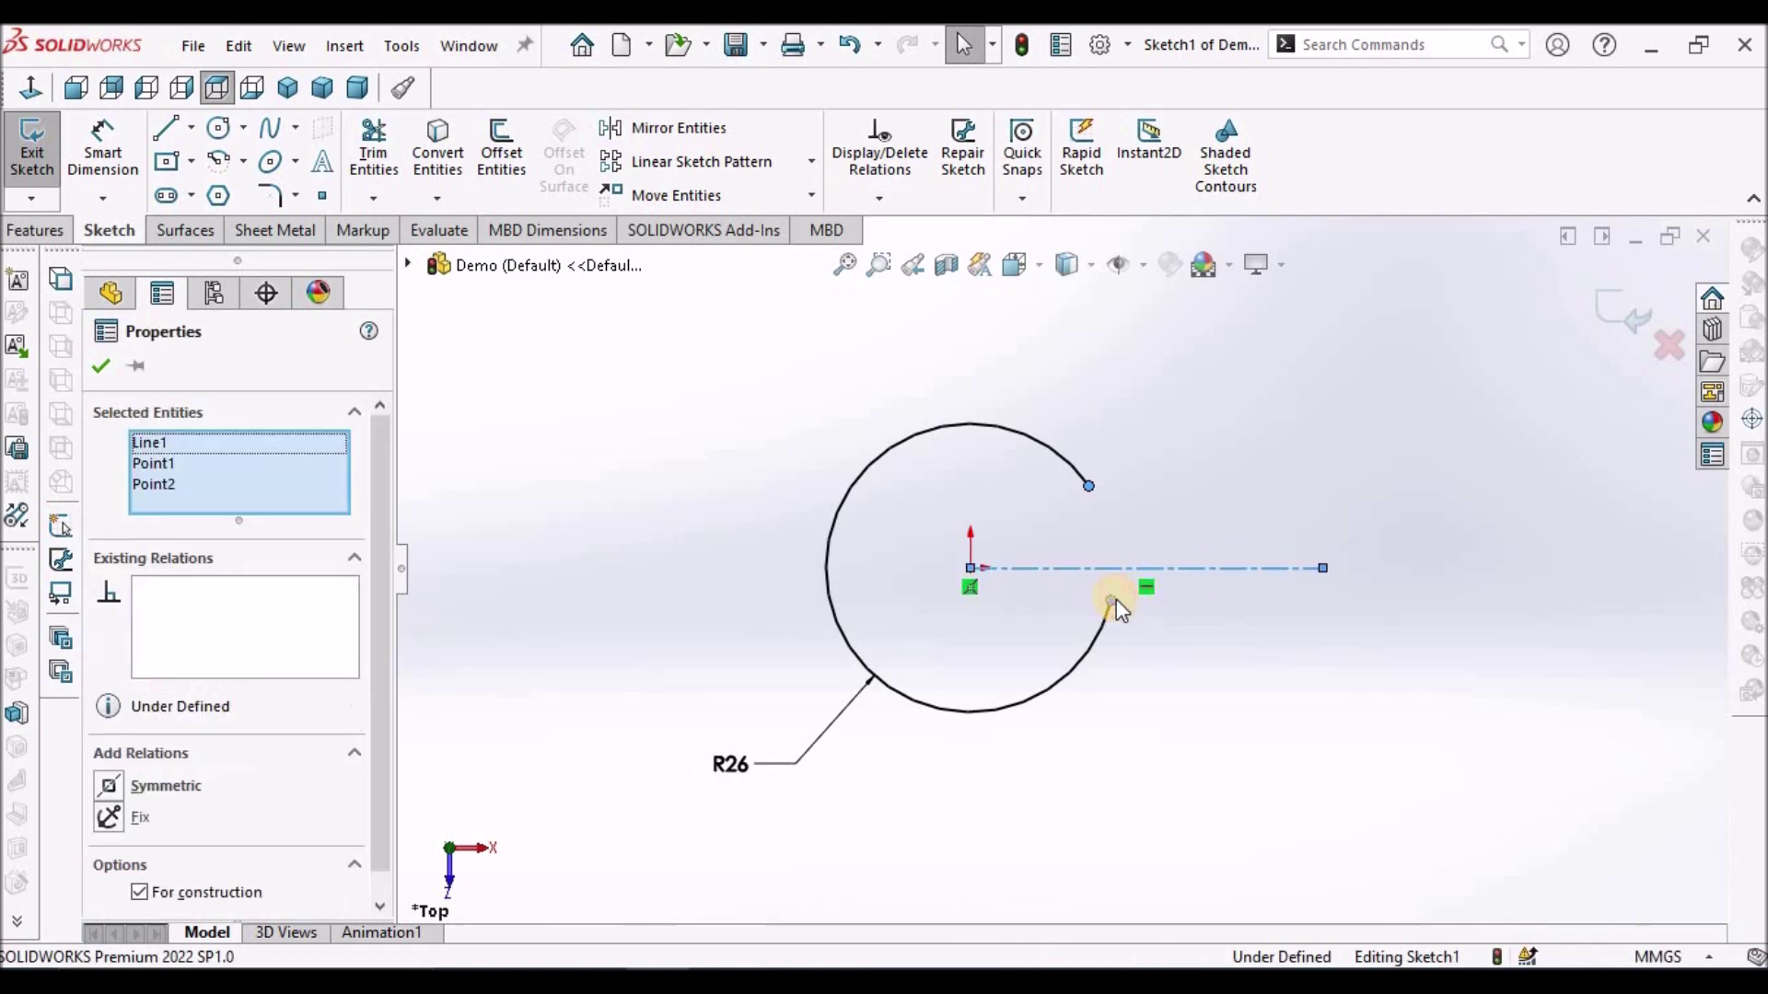
left_click(110, 785)
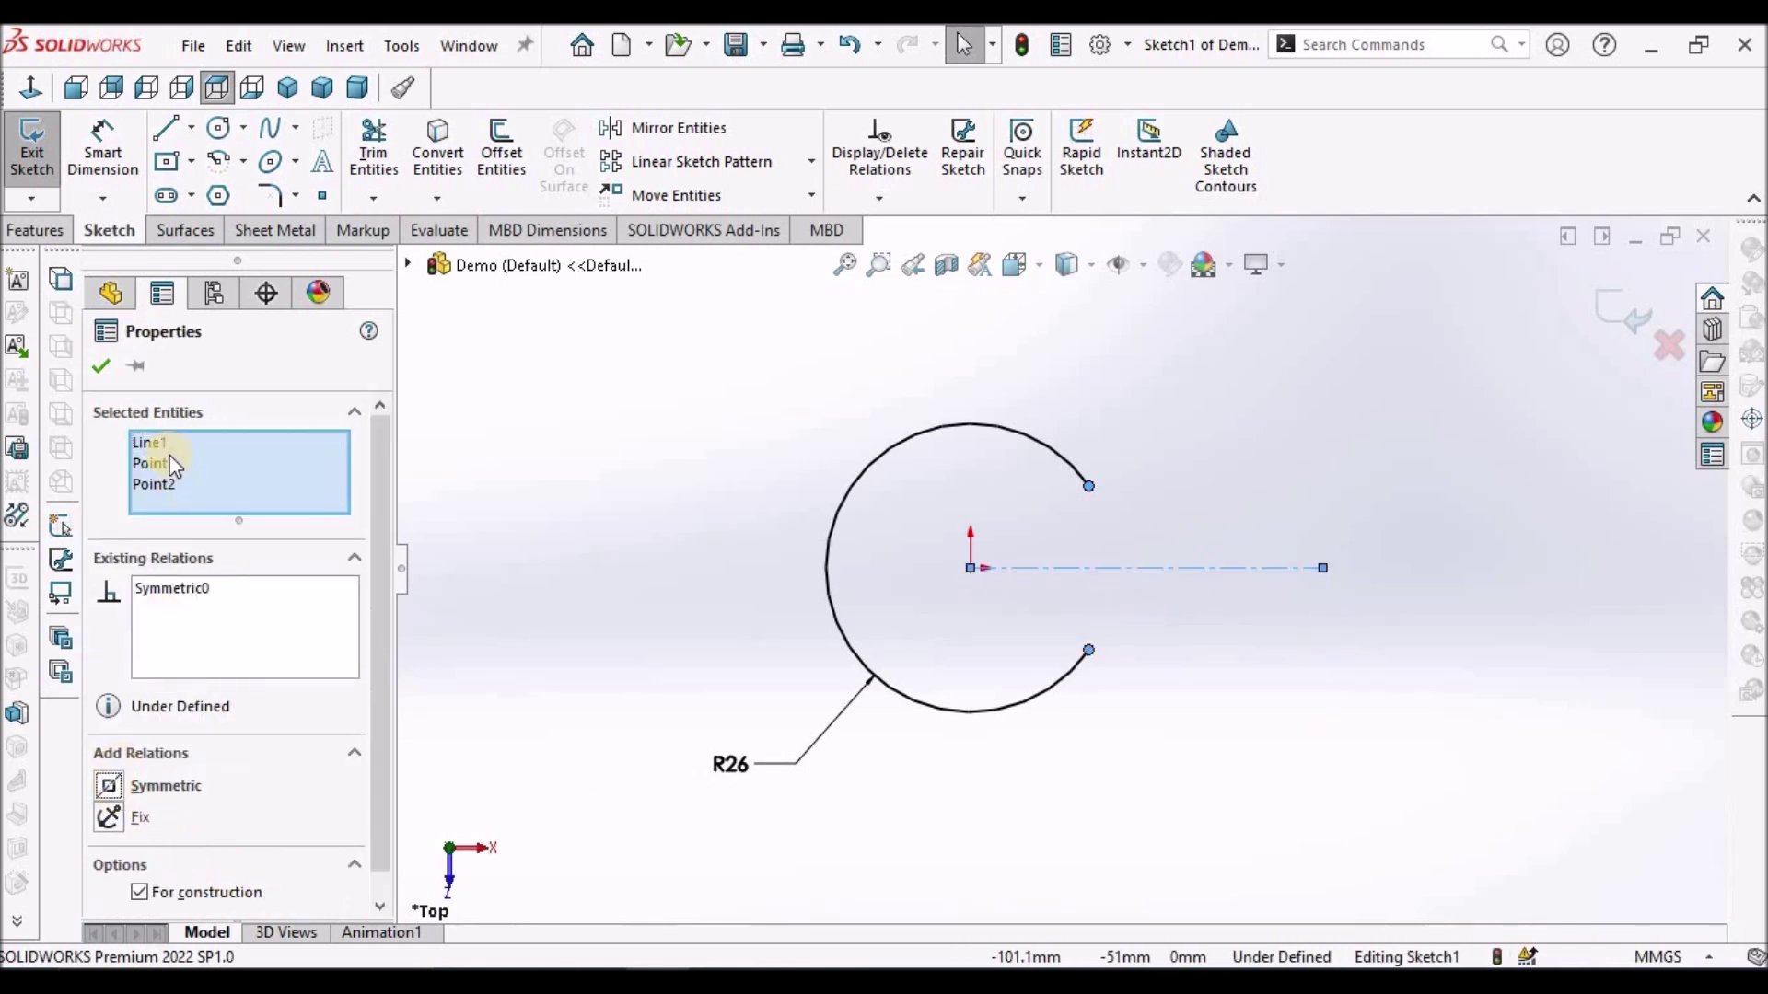
left_click(101, 366)
Dimension the gap between the arc endpoints to 12 mm
left_click(102, 147)
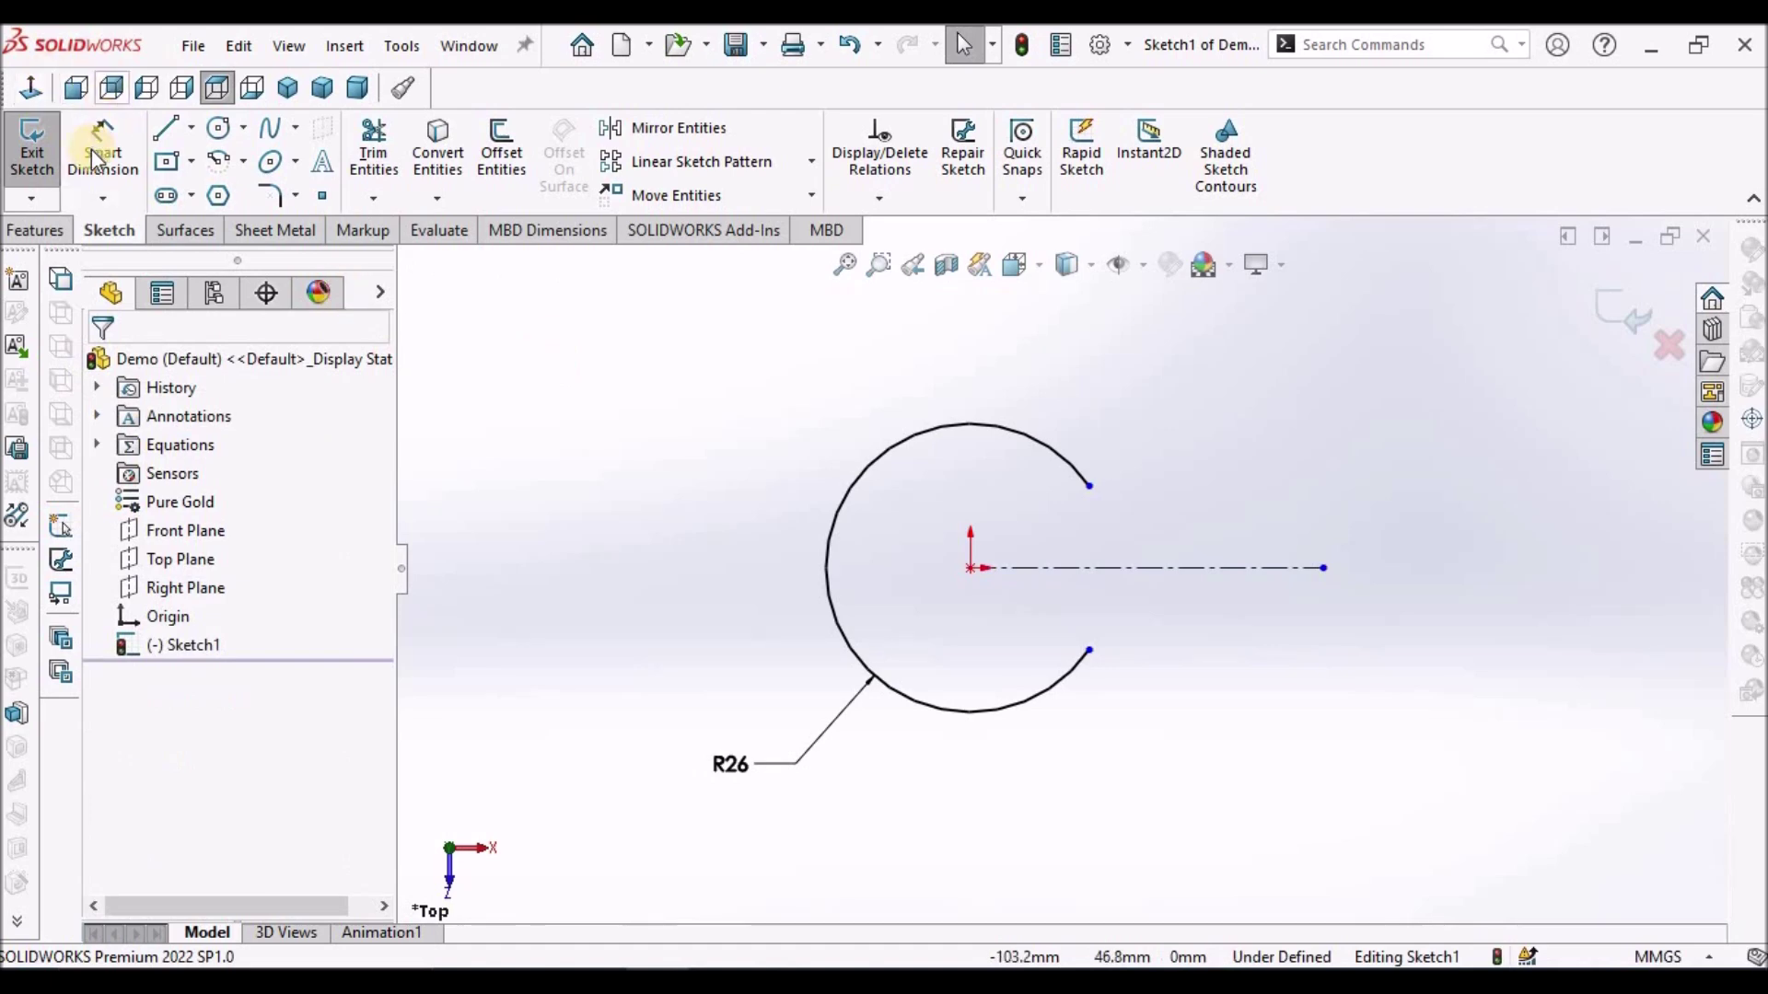
left_click(1087, 488)
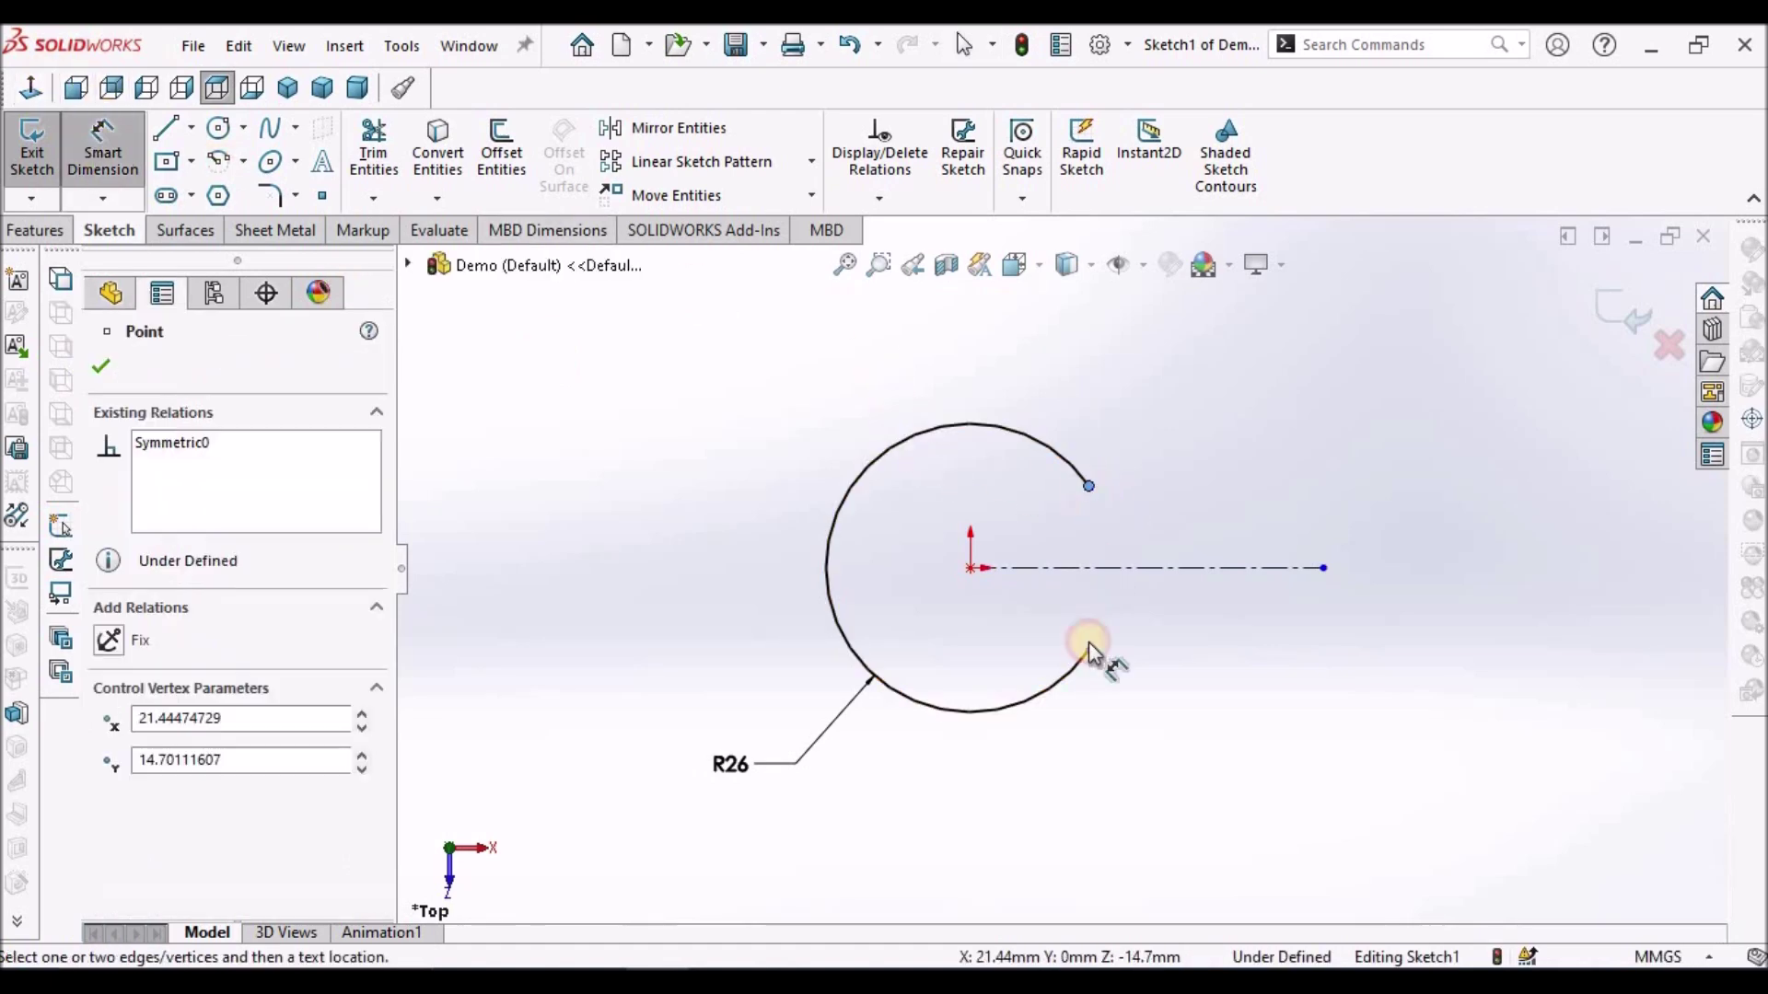
left_click(1090, 654)
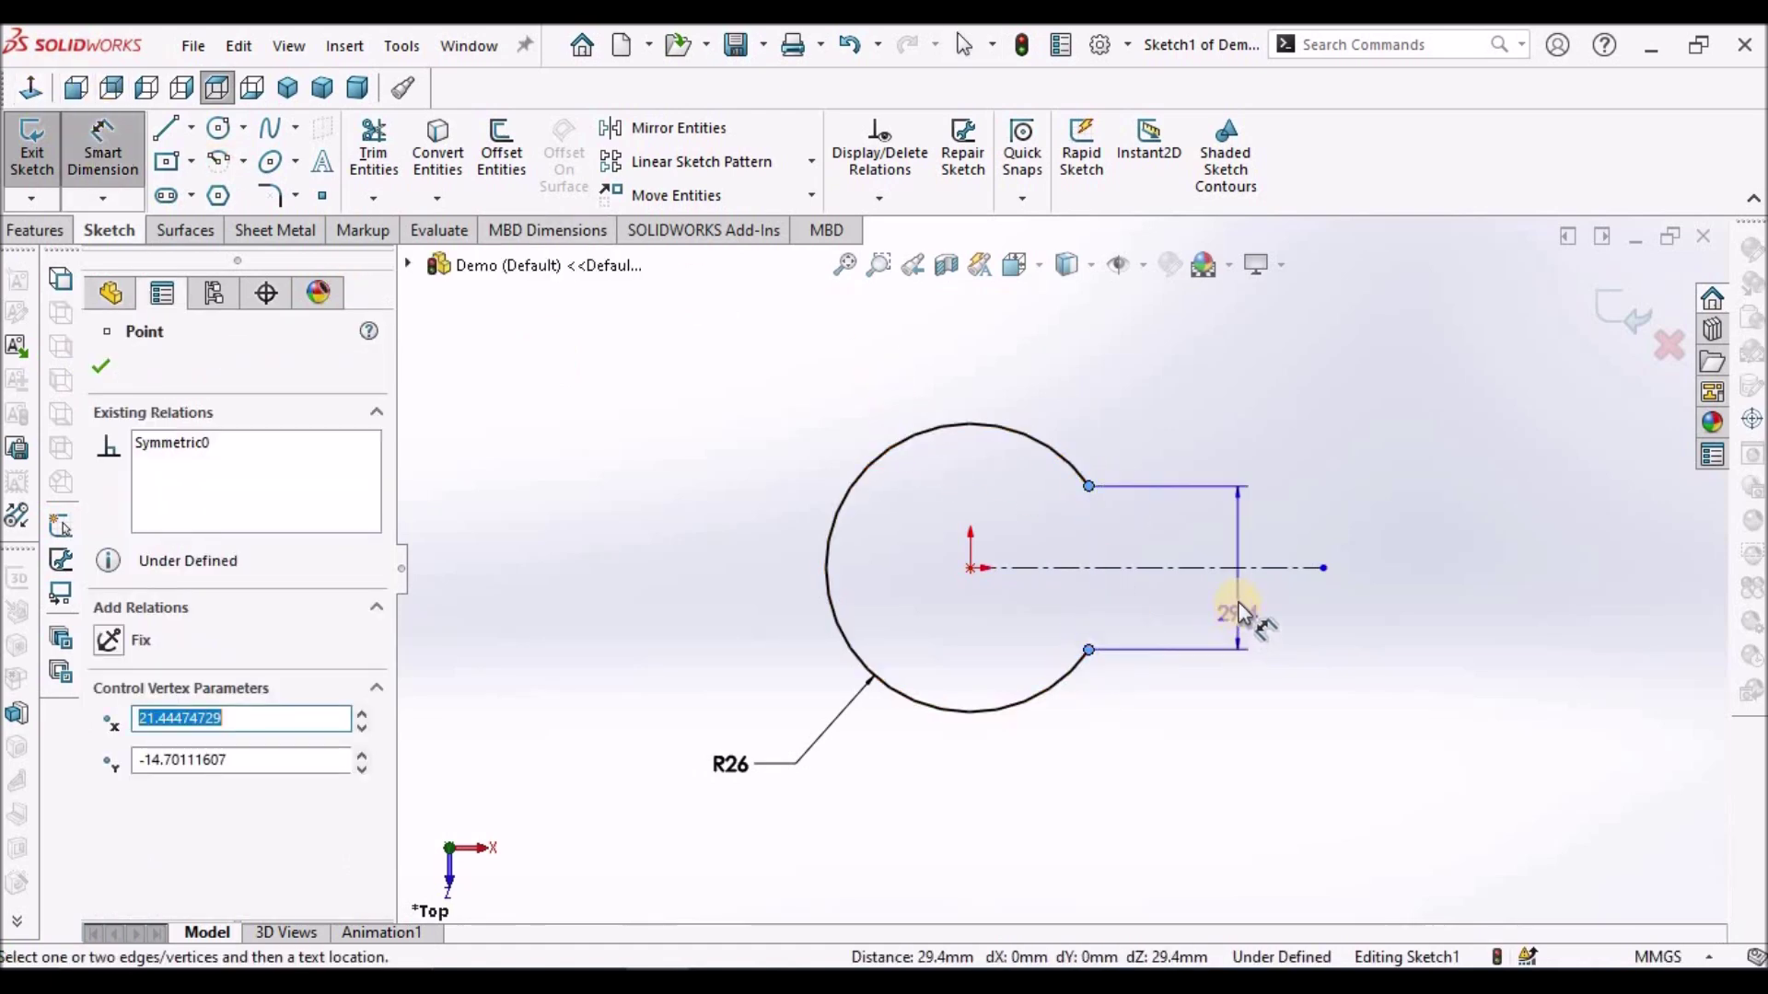
left_click(1237, 603)
type("12")
key("Return")
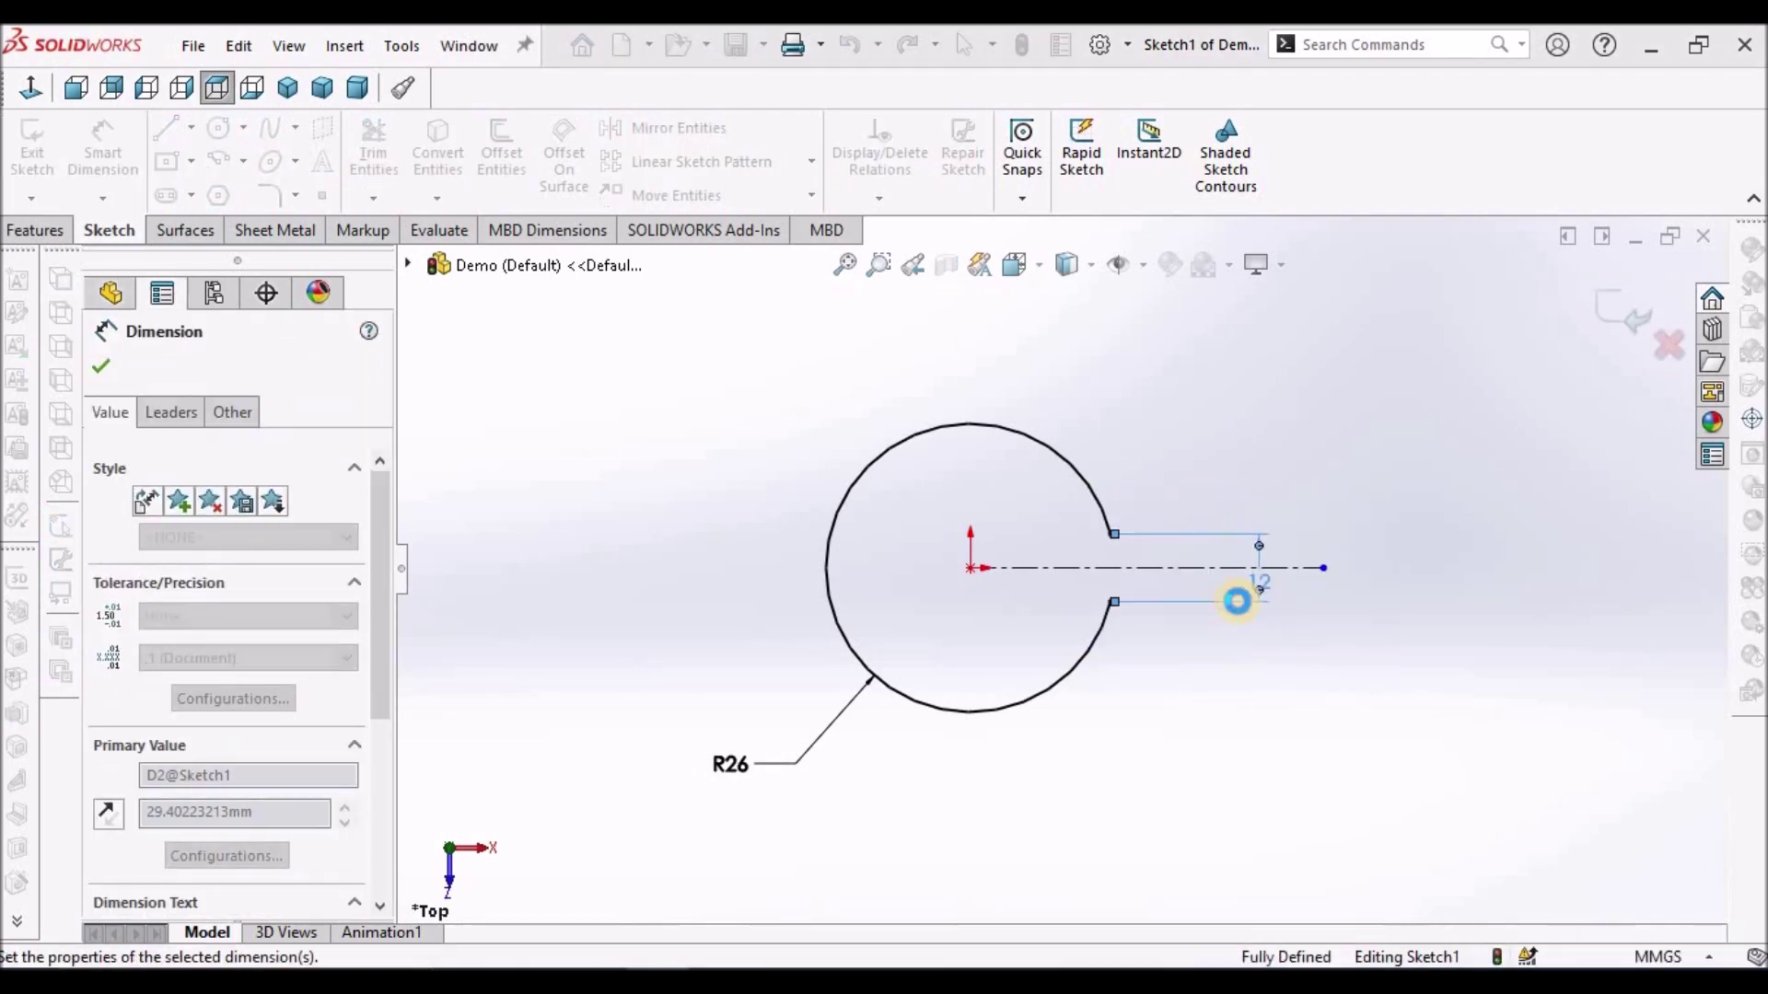
Create Base-Flange1 from the sketch with 1.0 mm thickness and 50 mm depth
right_click(1289, 440)
left_click(1361, 521)
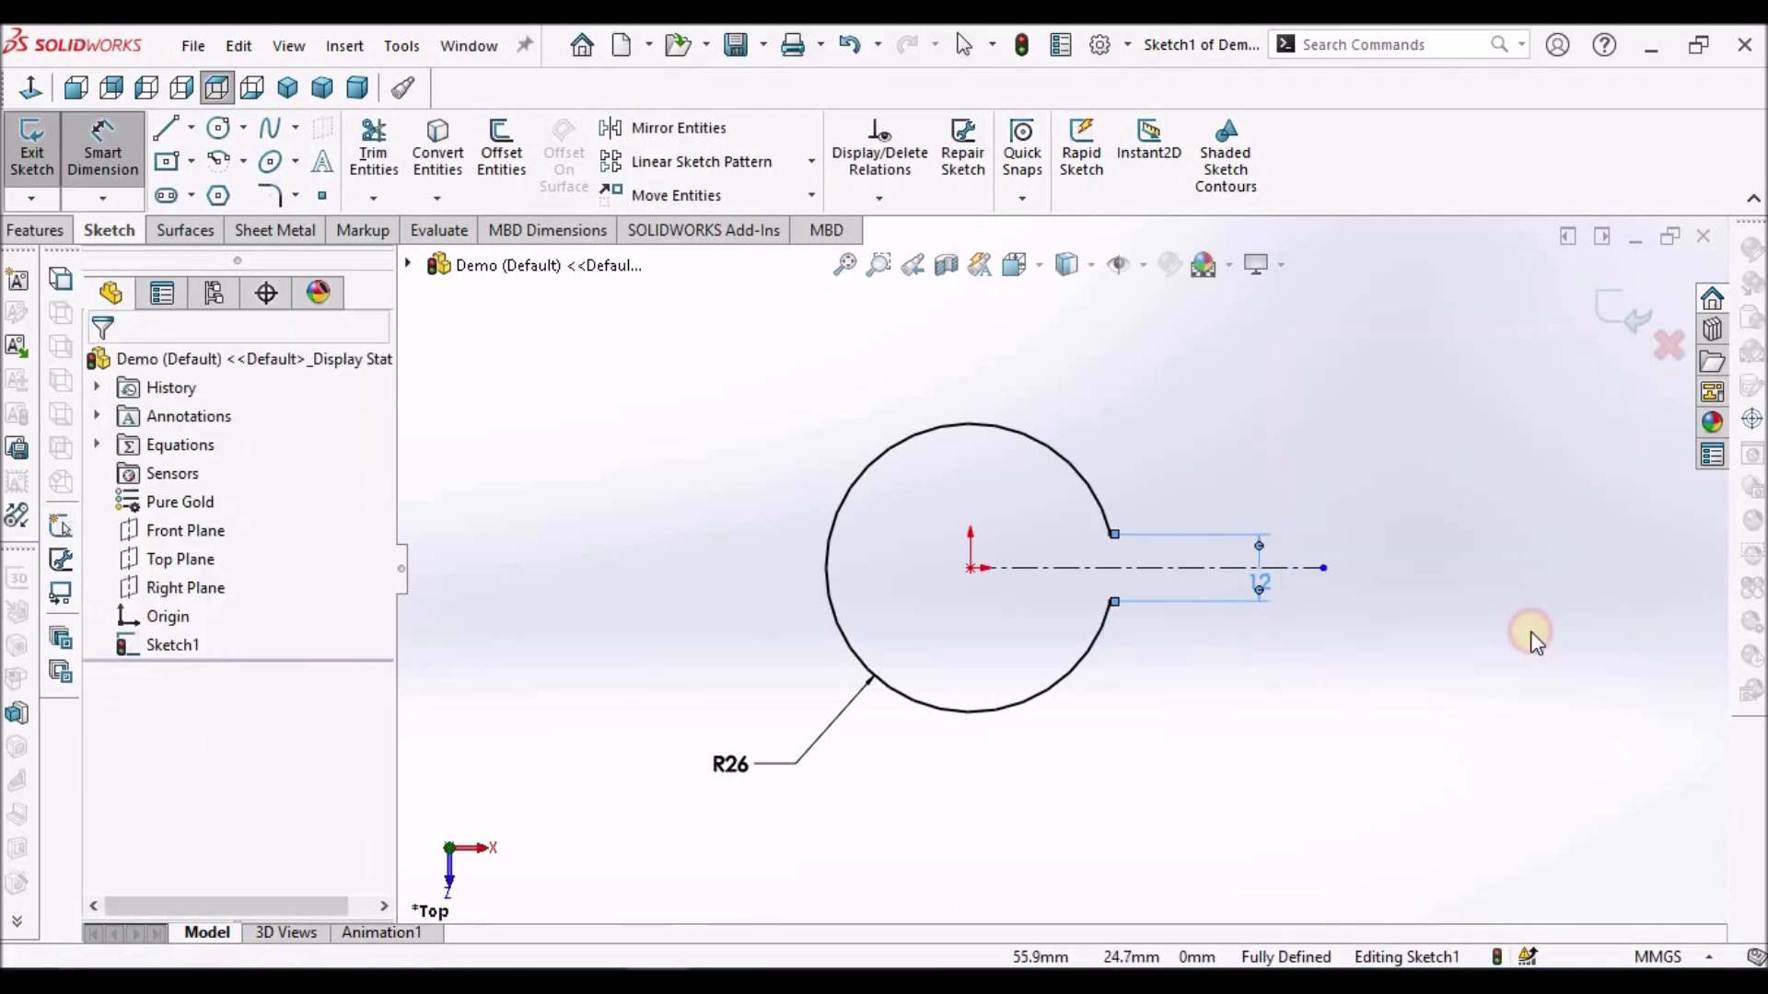
left_click(311, 237)
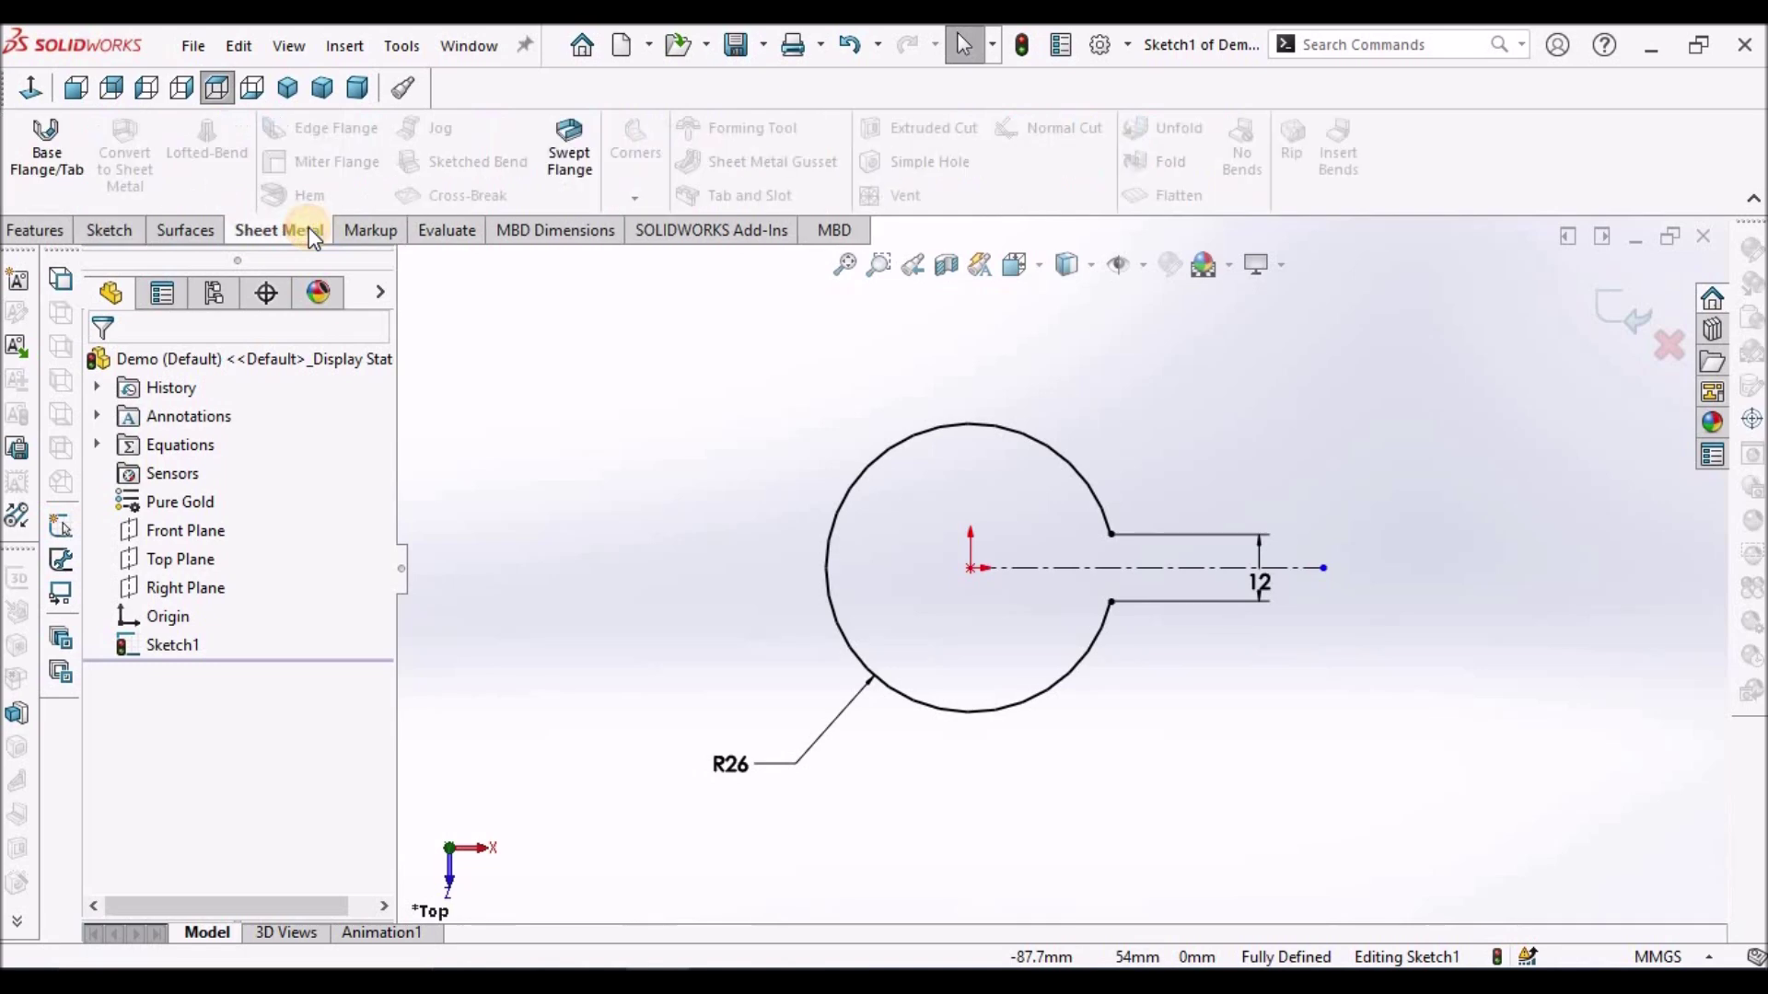
left_click(39, 143)
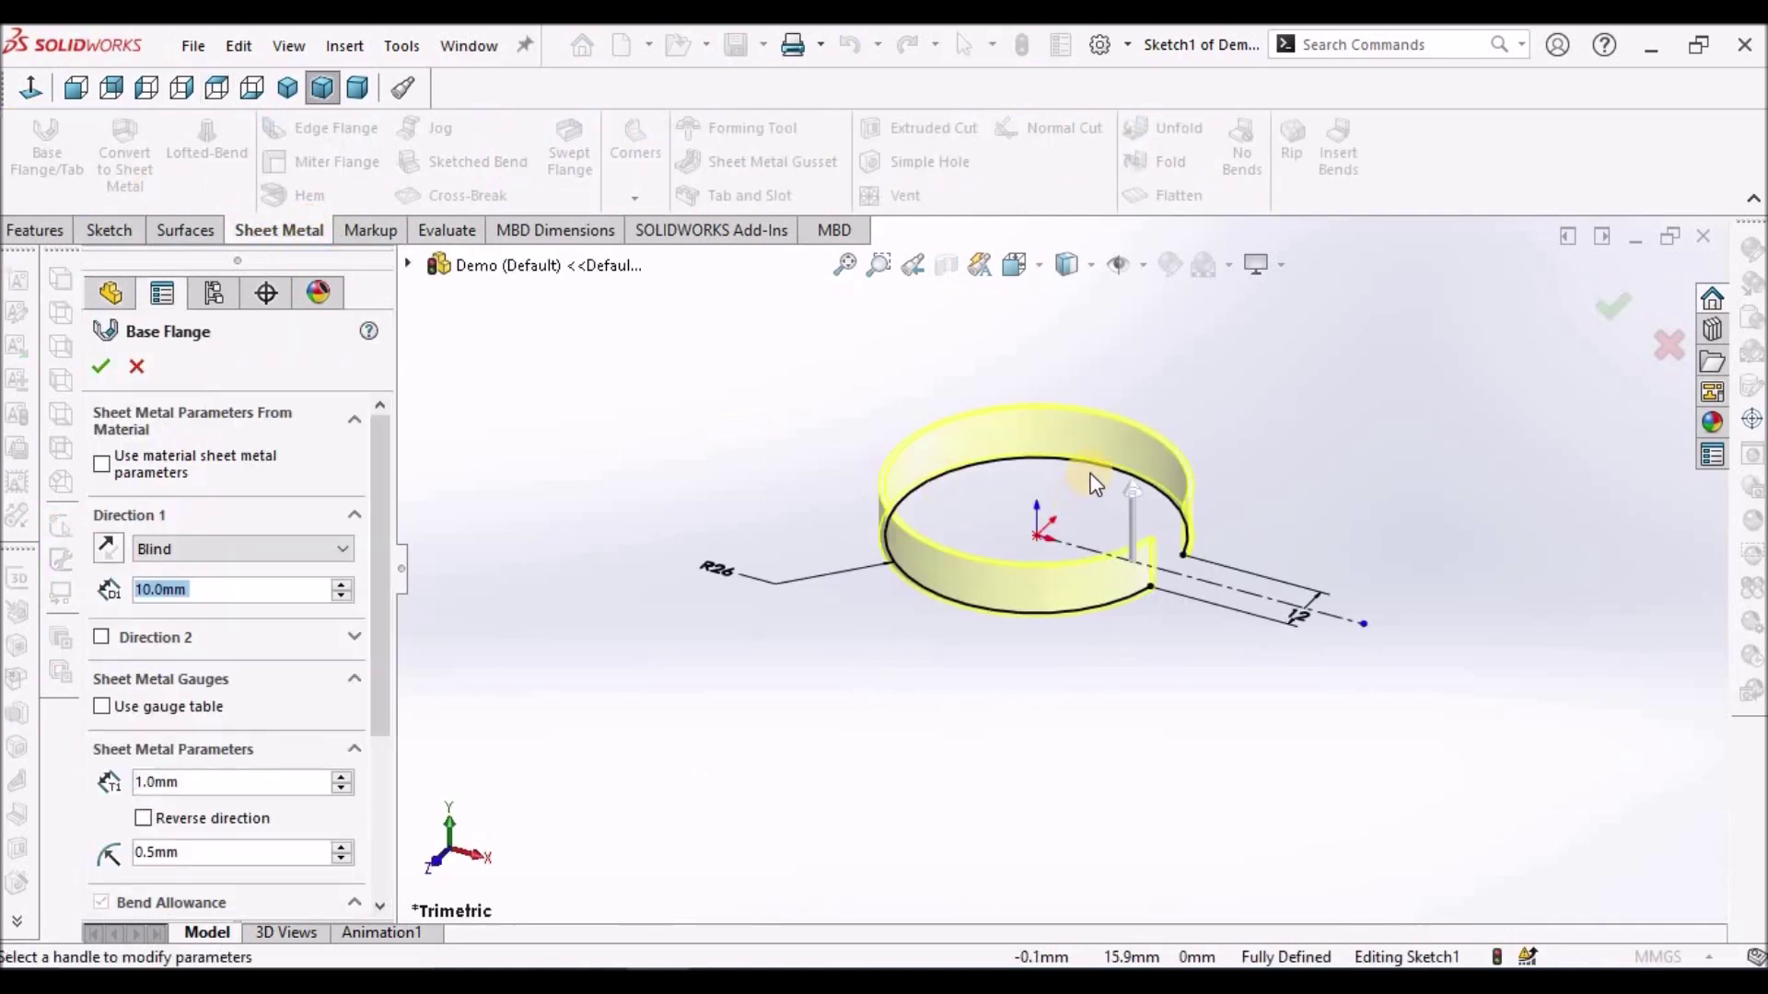
left_click(218, 88)
scroll(1161, 515, "down", 3)
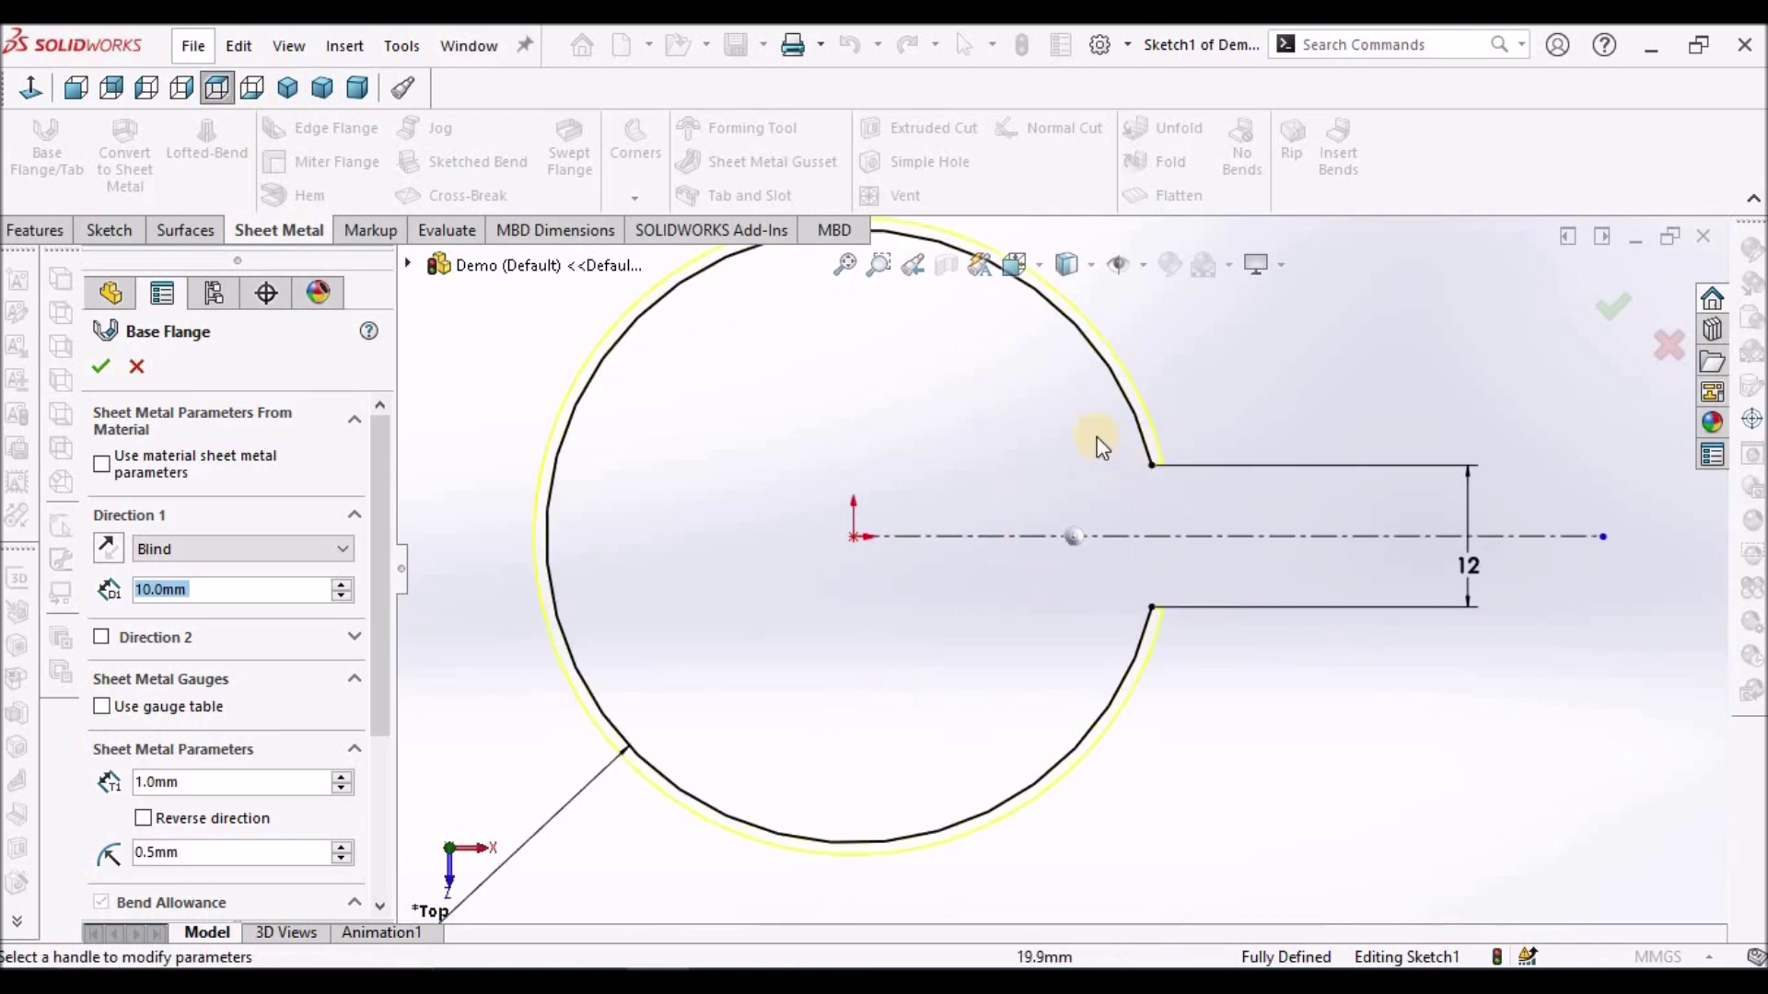
left_click(197, 789)
double_click(198, 789)
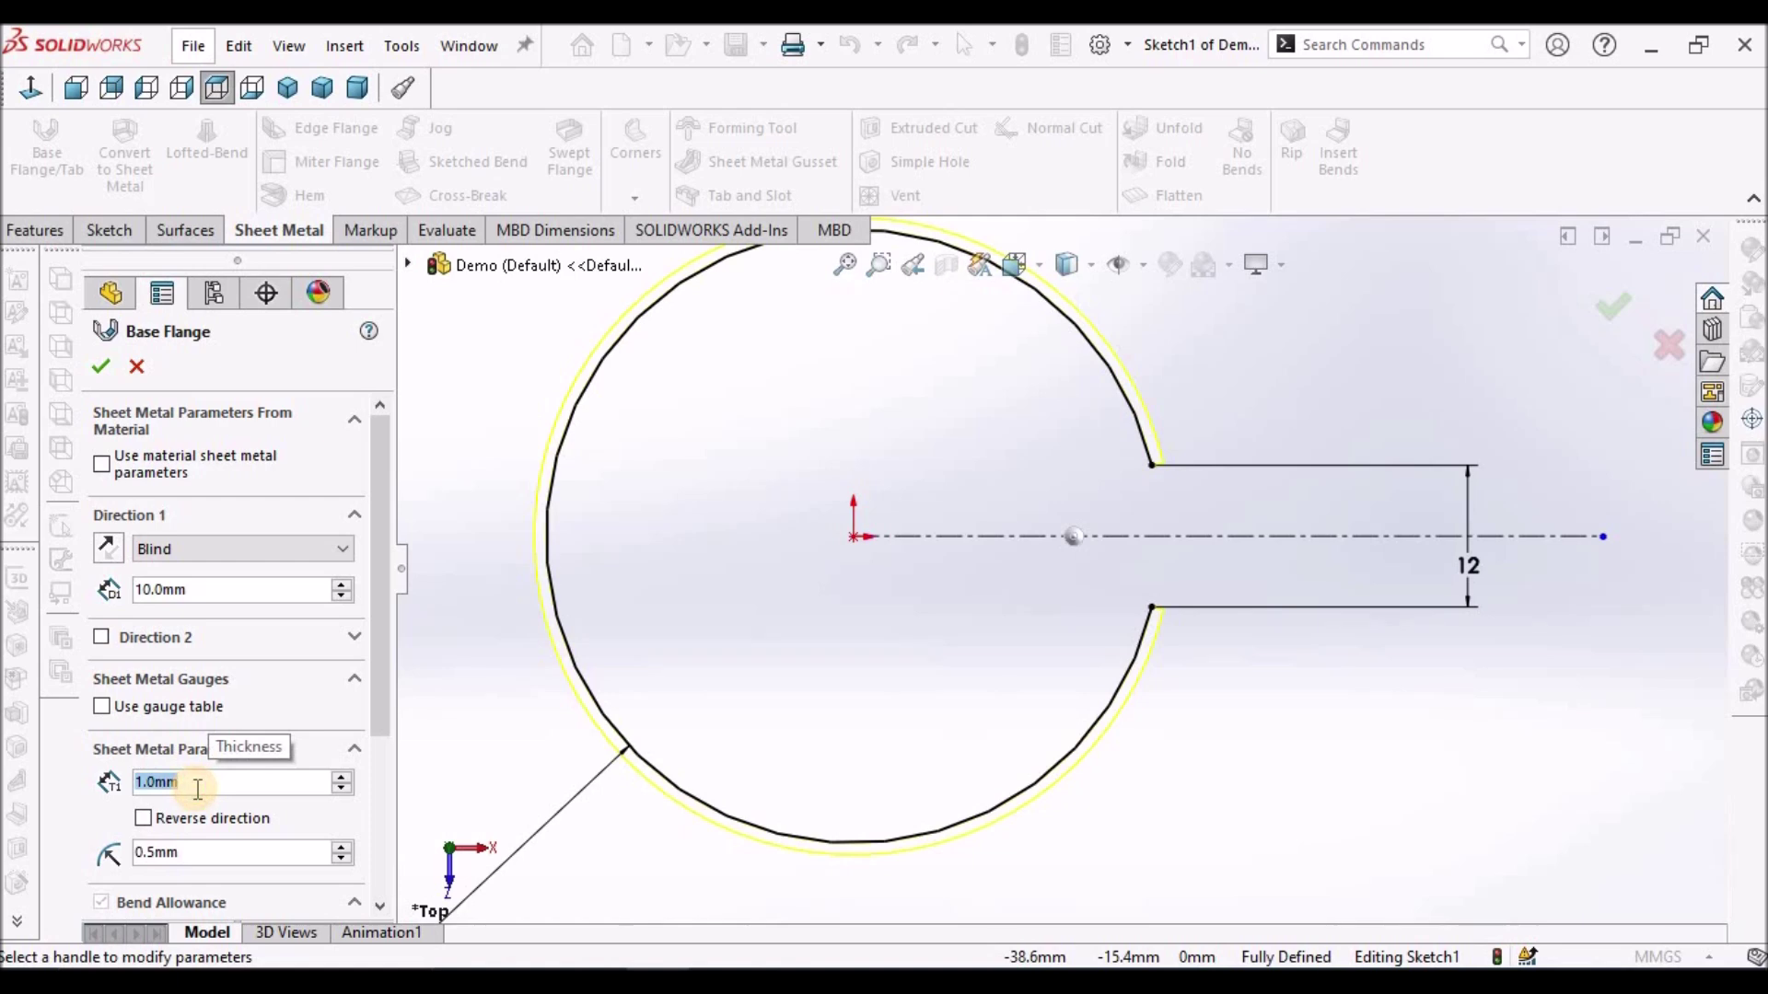
left_click(979, 396)
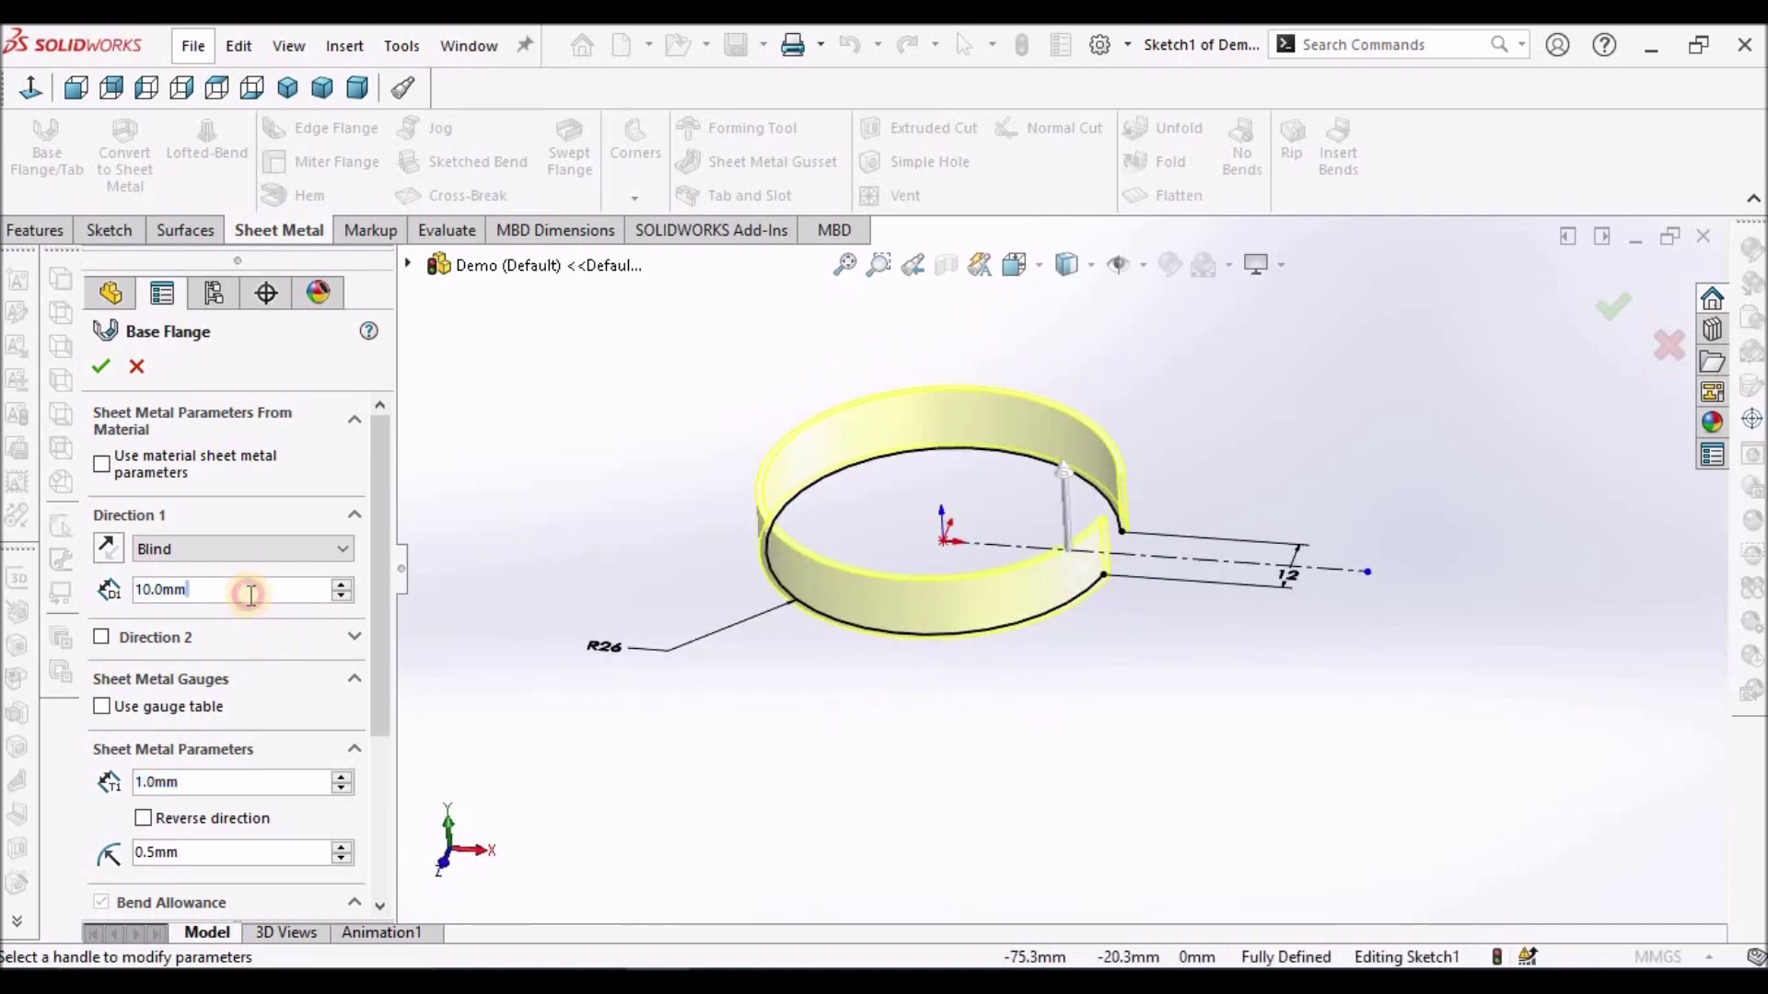
type("50")
key("Return")
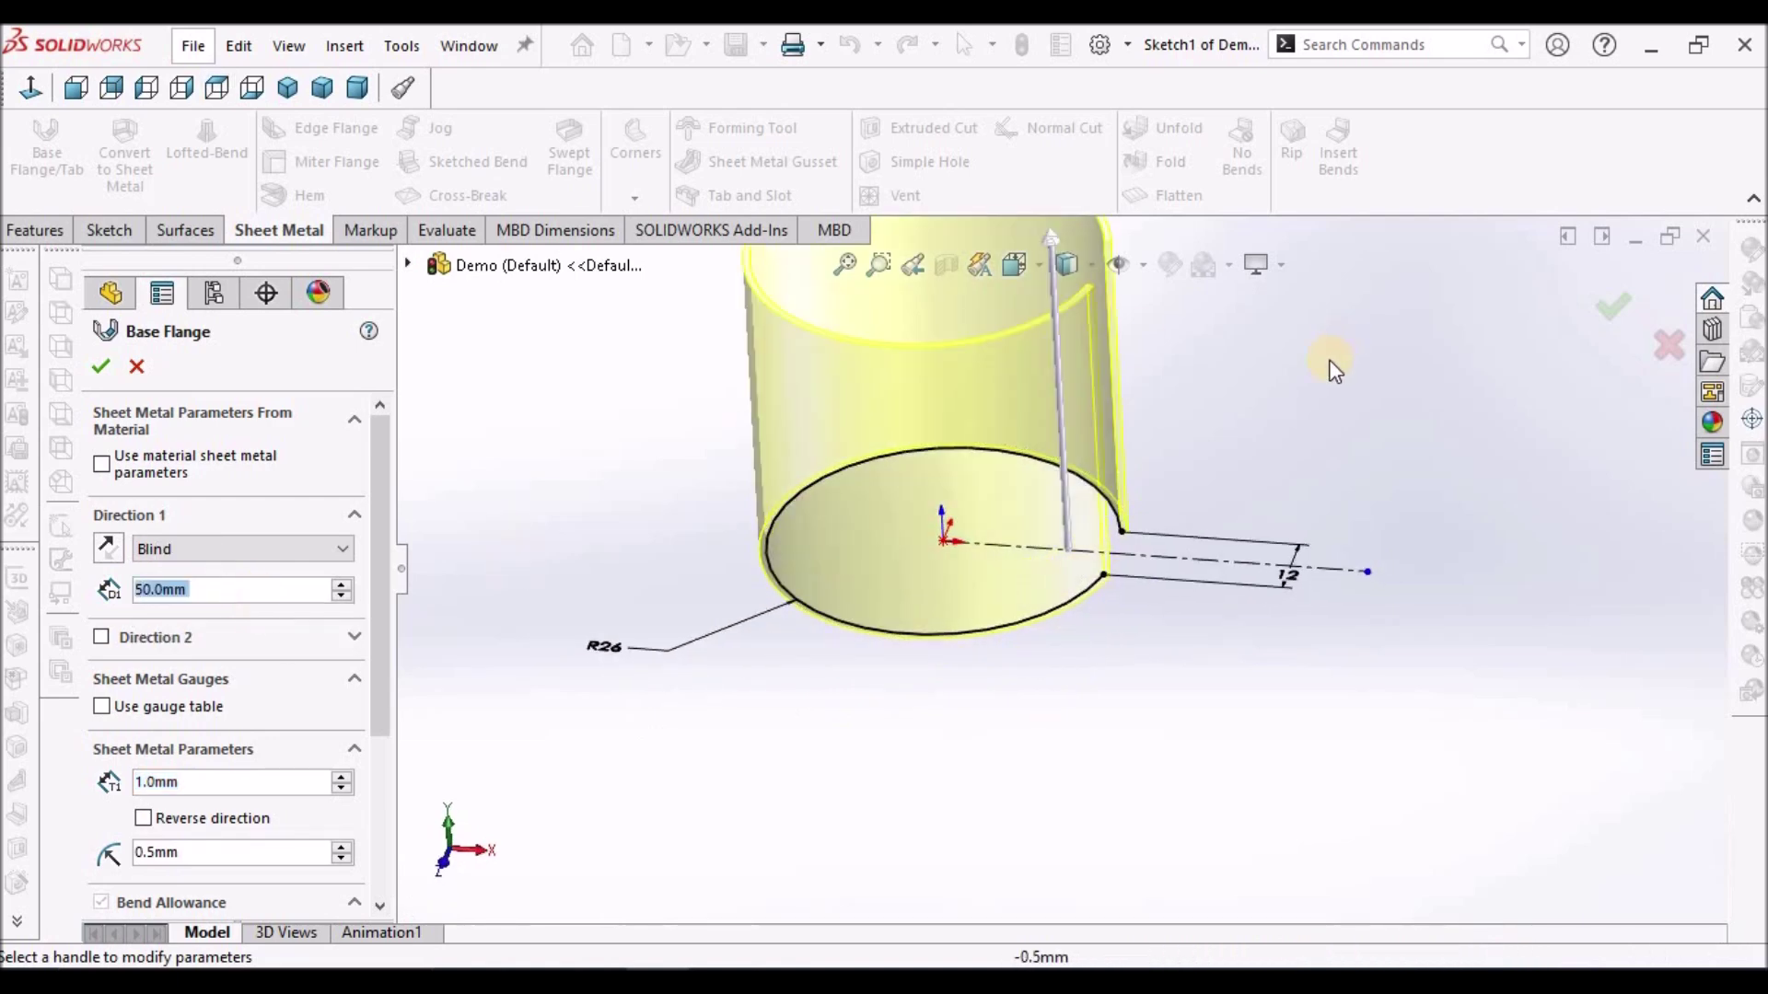
left_click(104, 366)
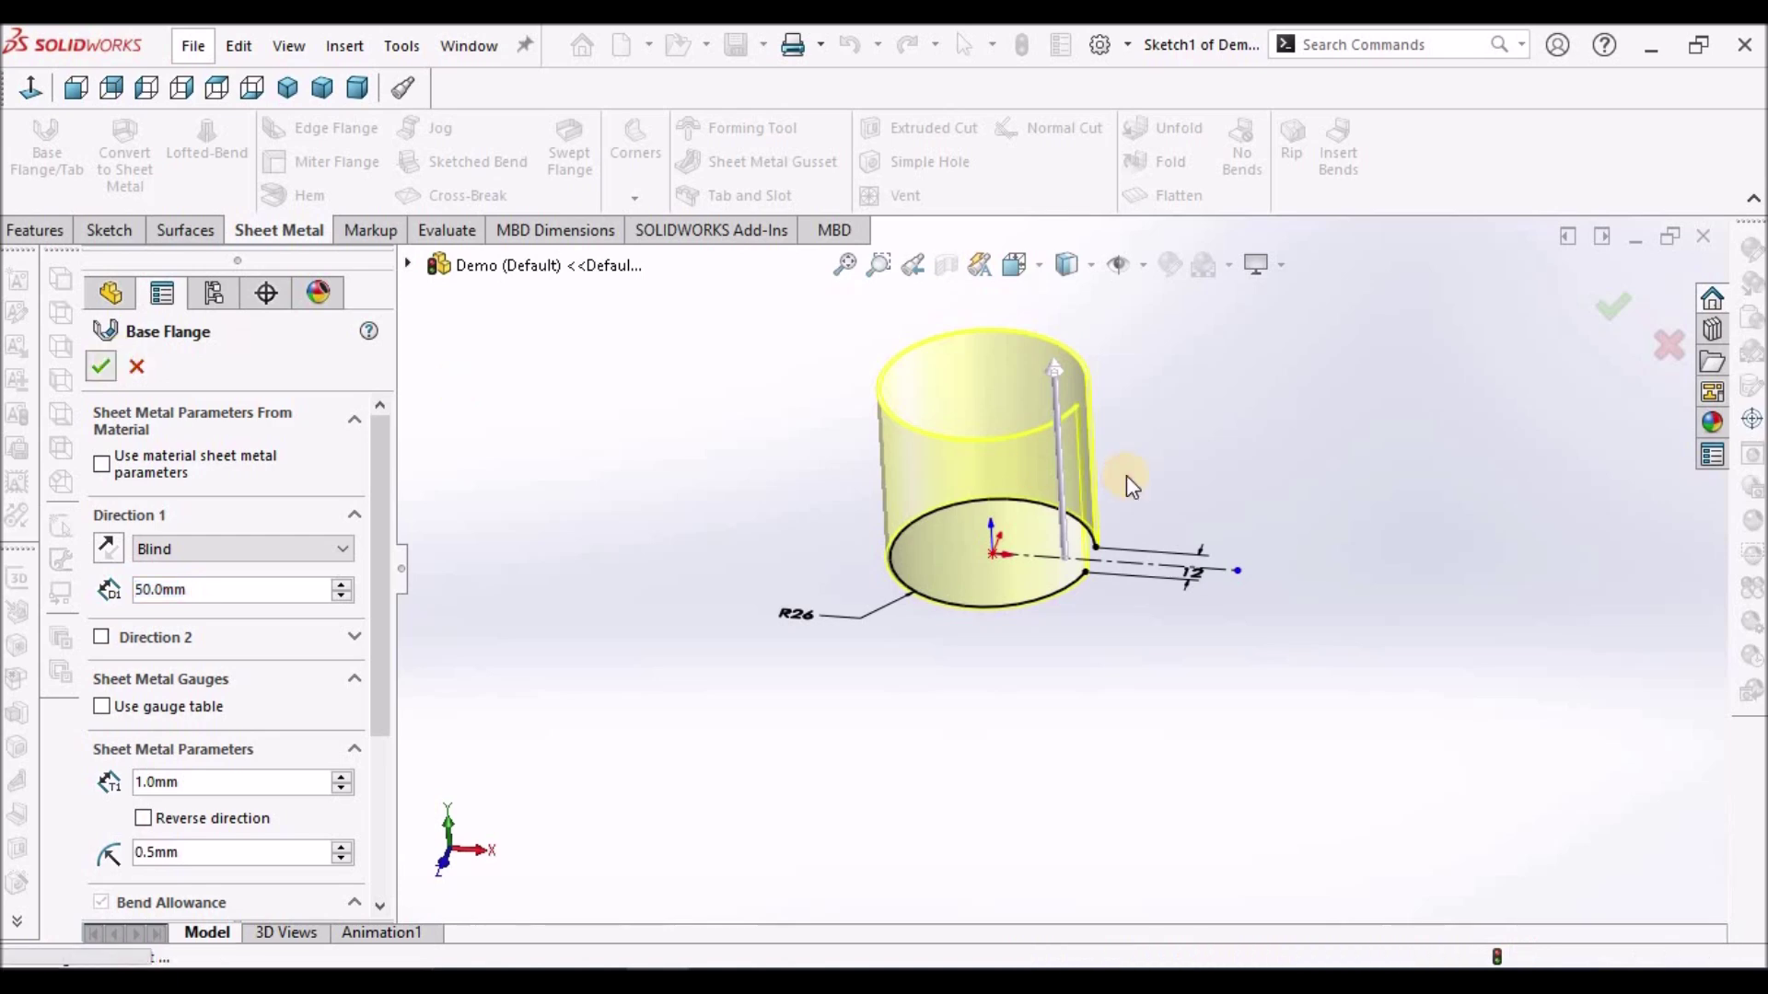
left_click(357, 87)
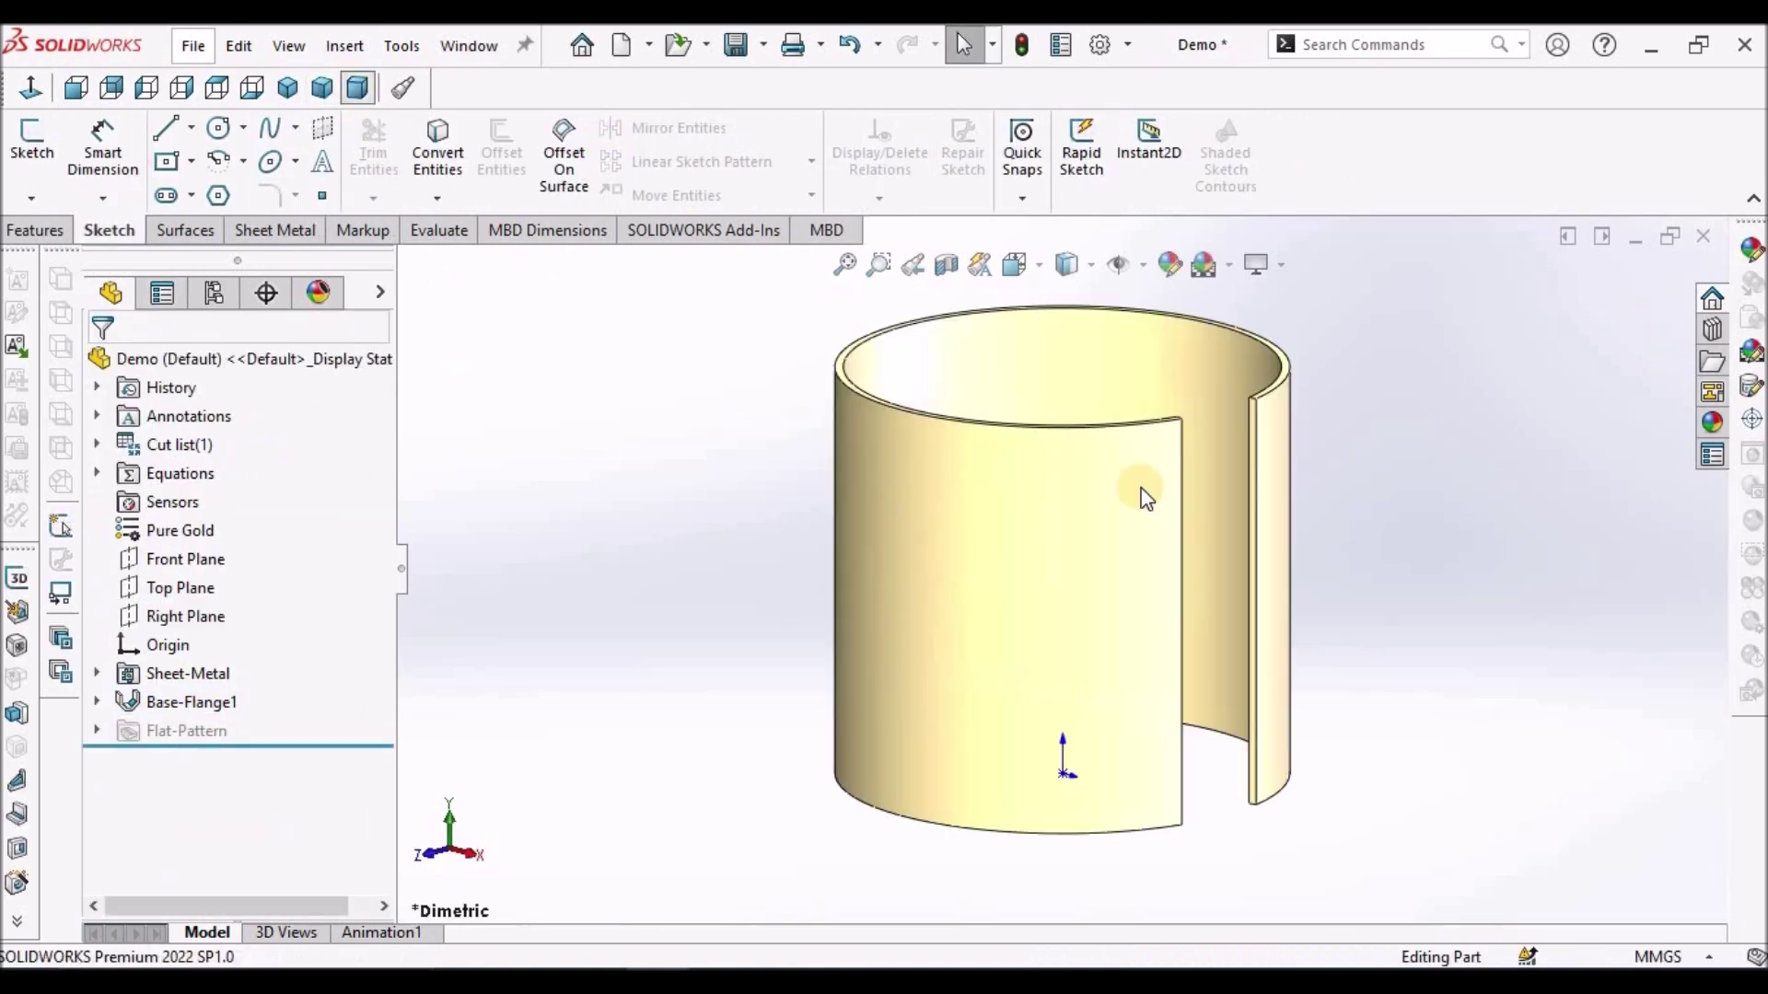
key("f")
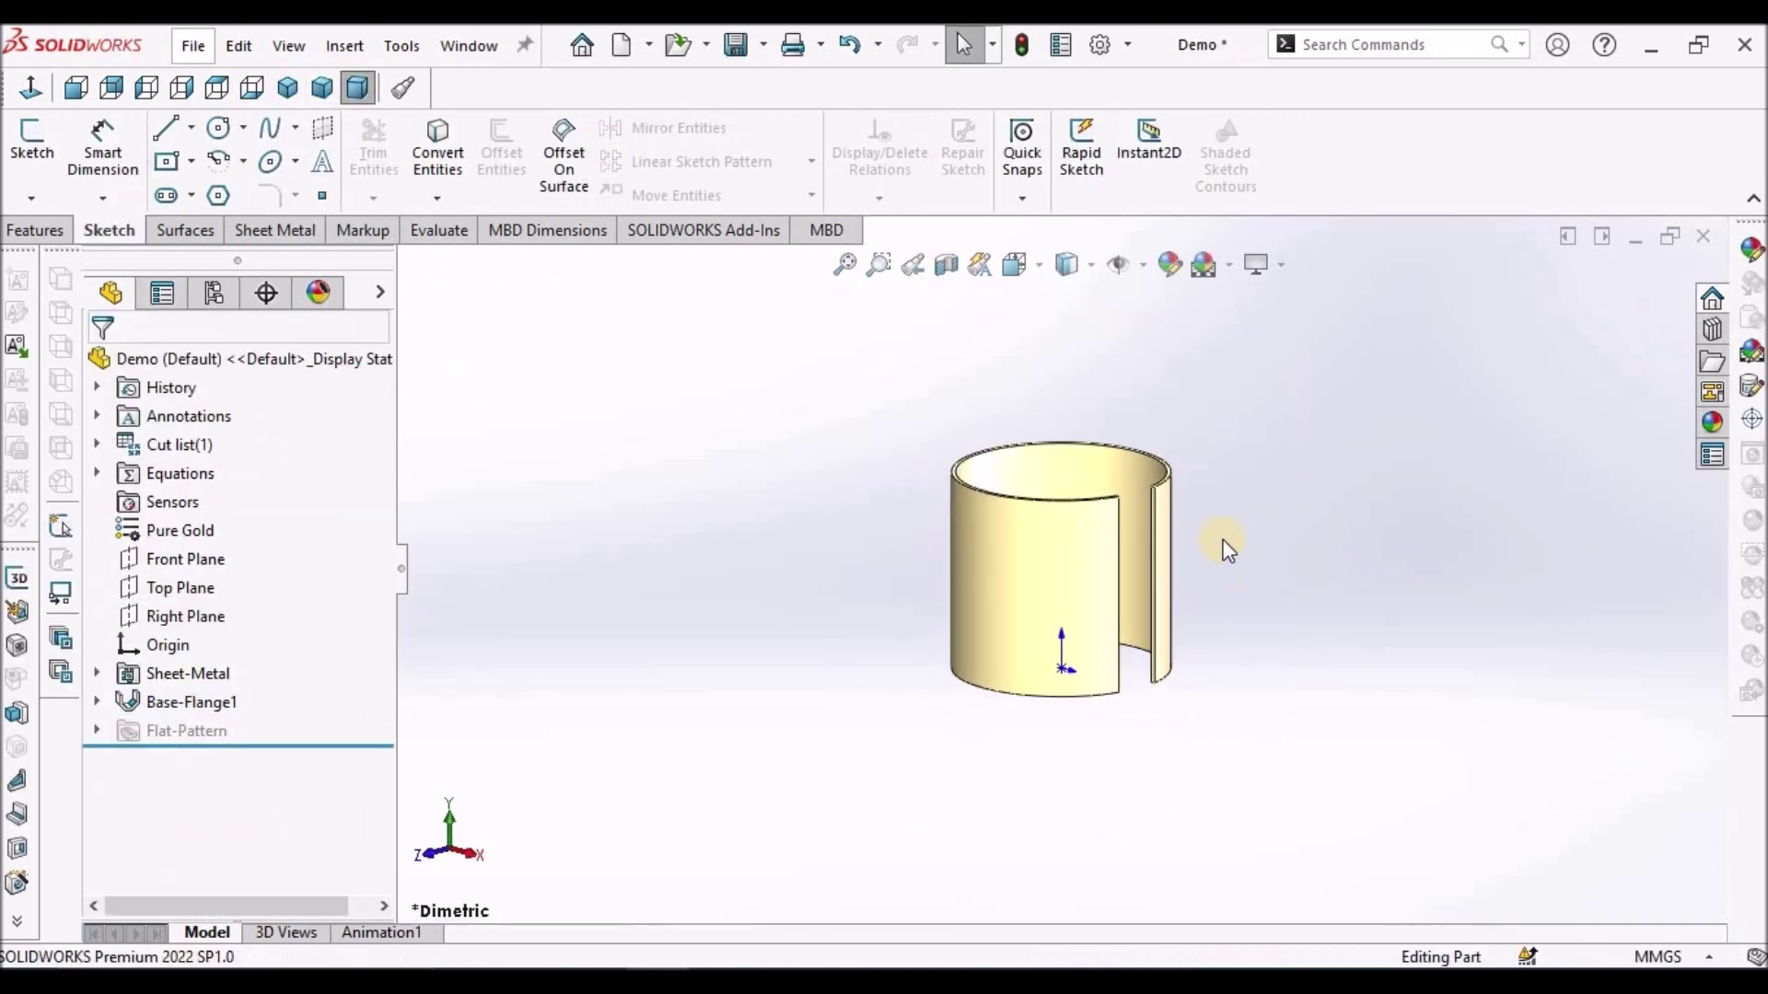
middle_click_drag(1227, 549, 1055, 645)
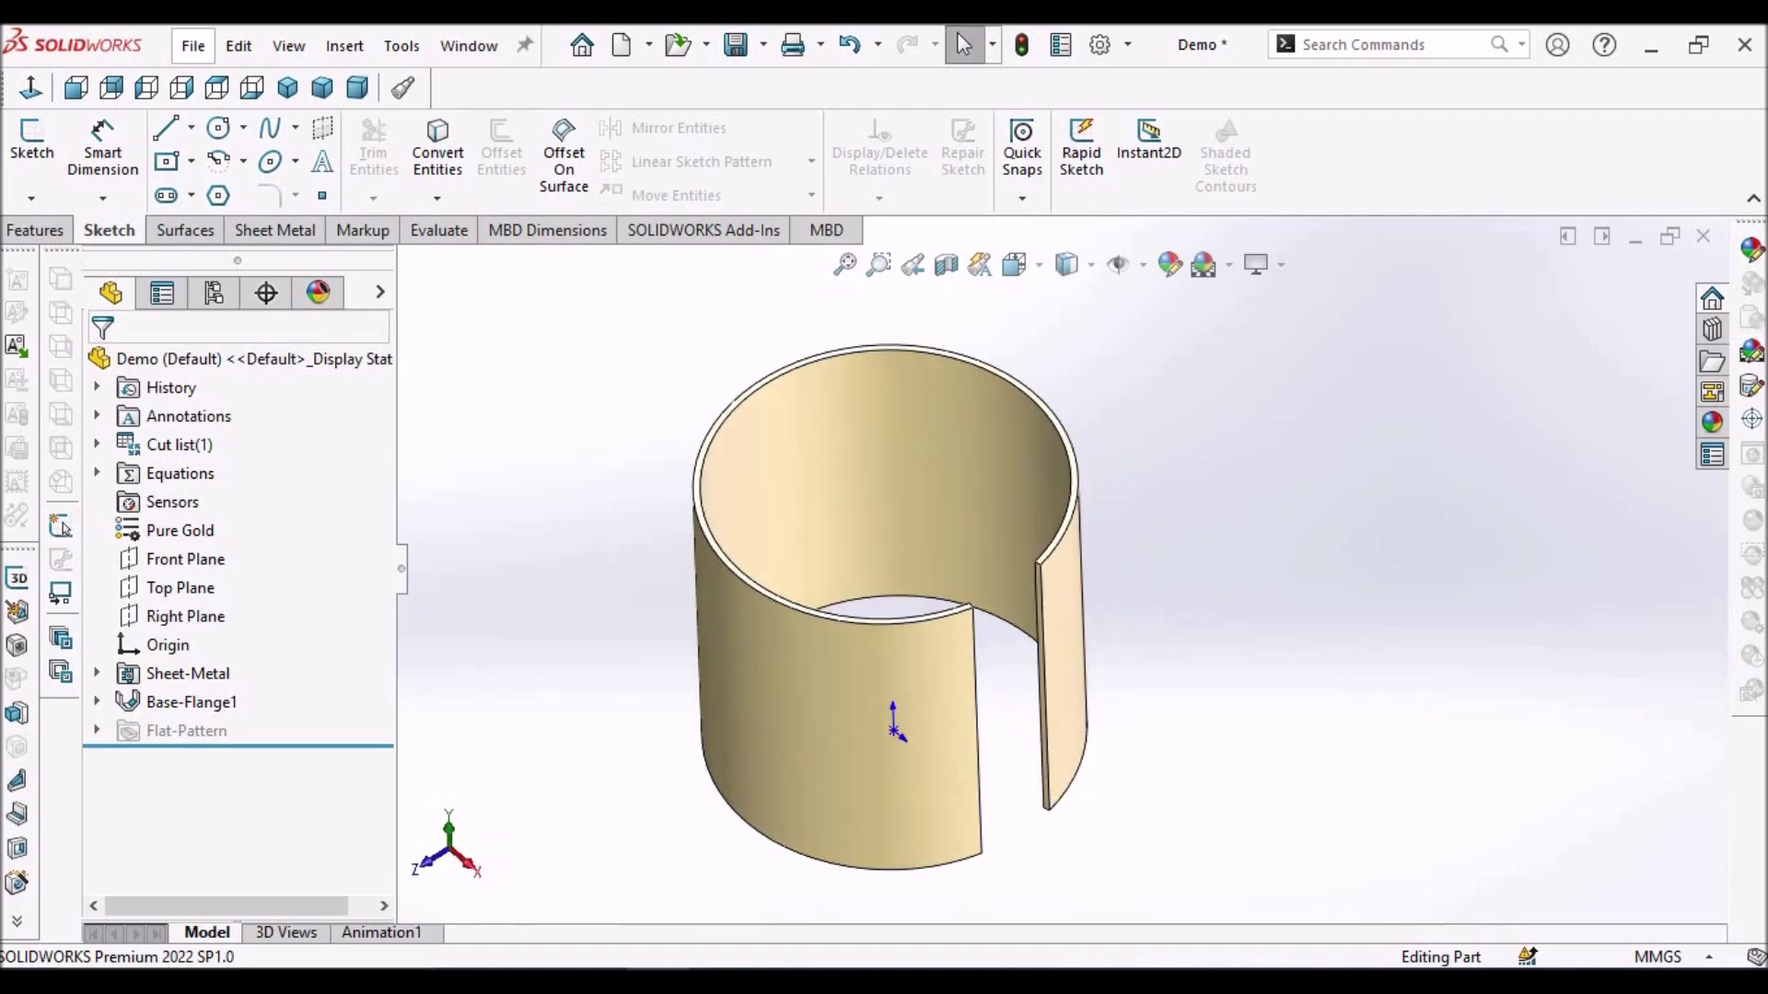
left_click(256, 230)
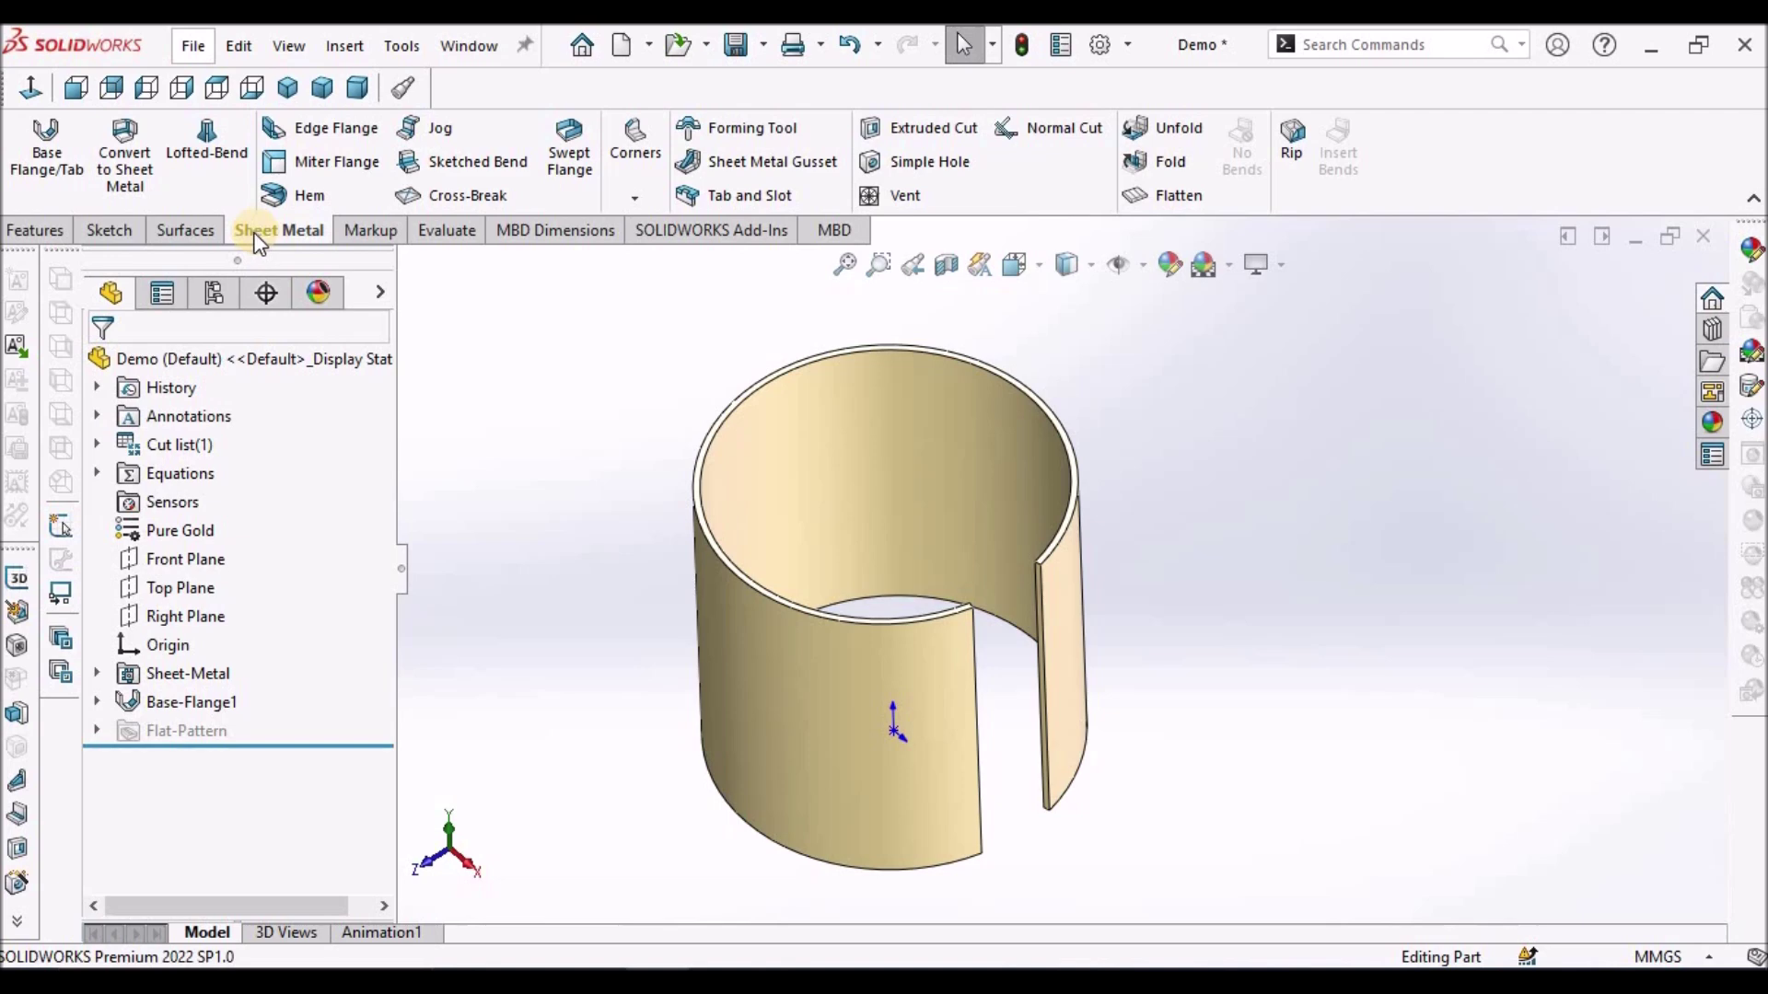
left_click(304, 196)
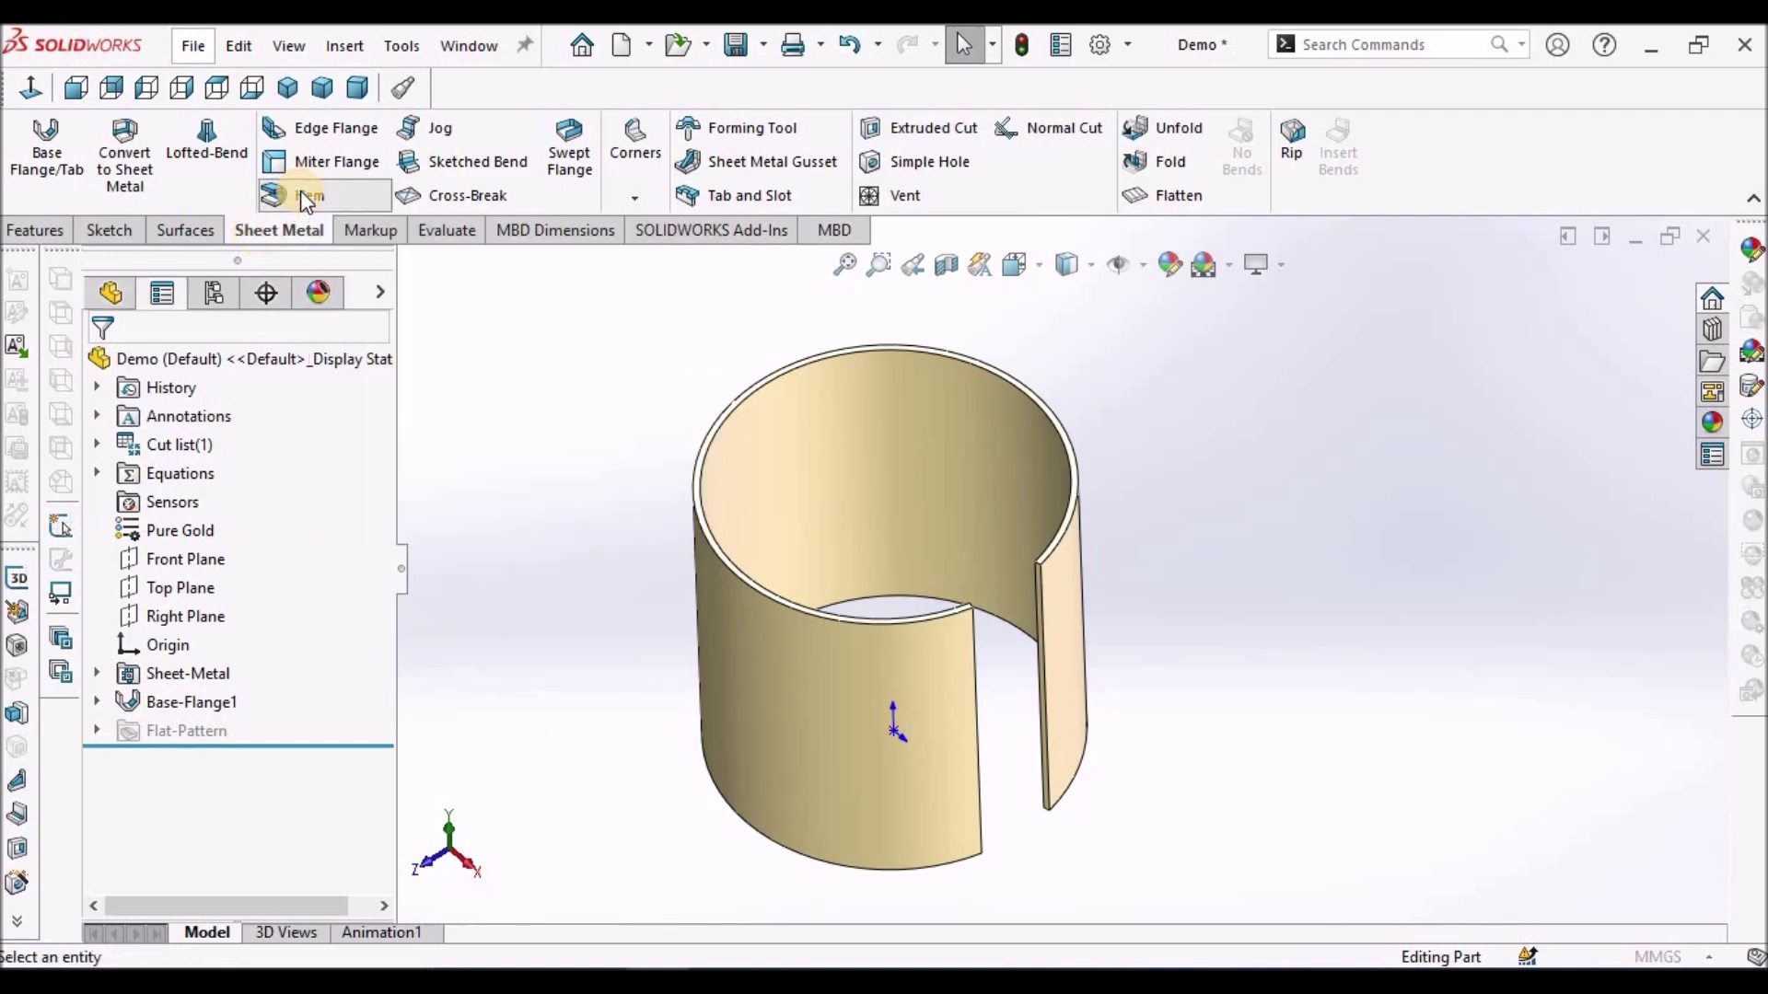
left_click(303, 197)
scroll(1034, 598, "up", 5)
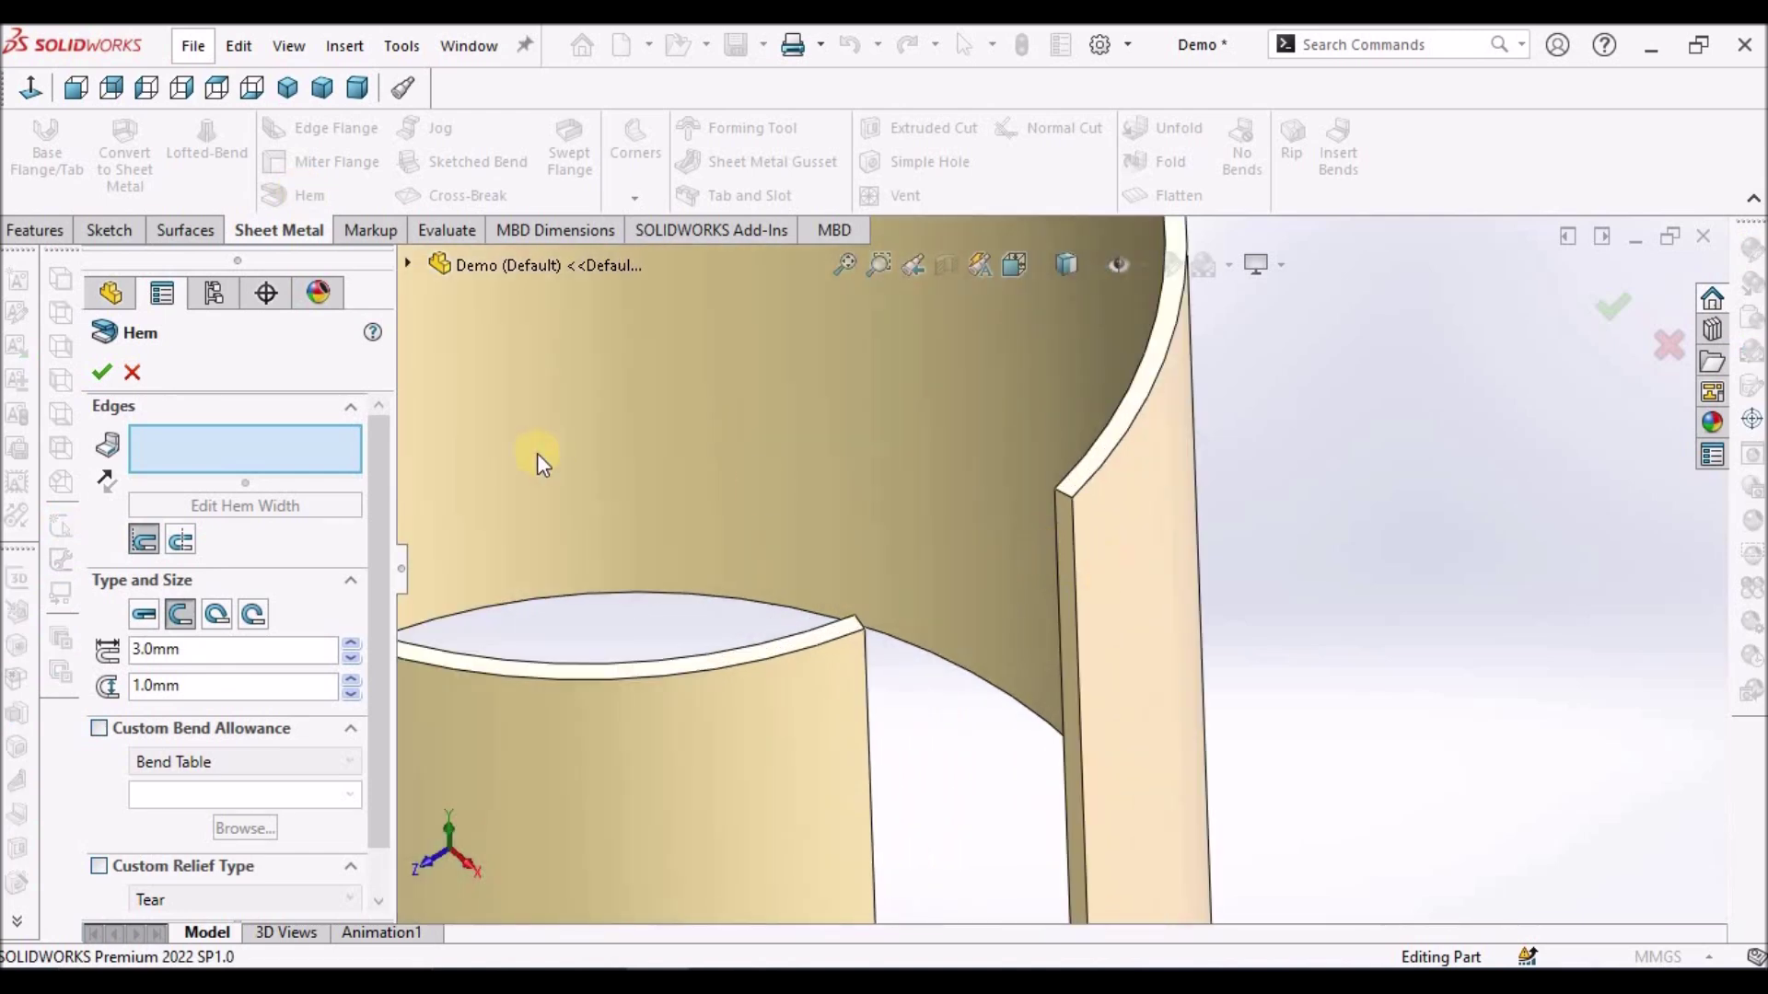
left_click(1079, 561)
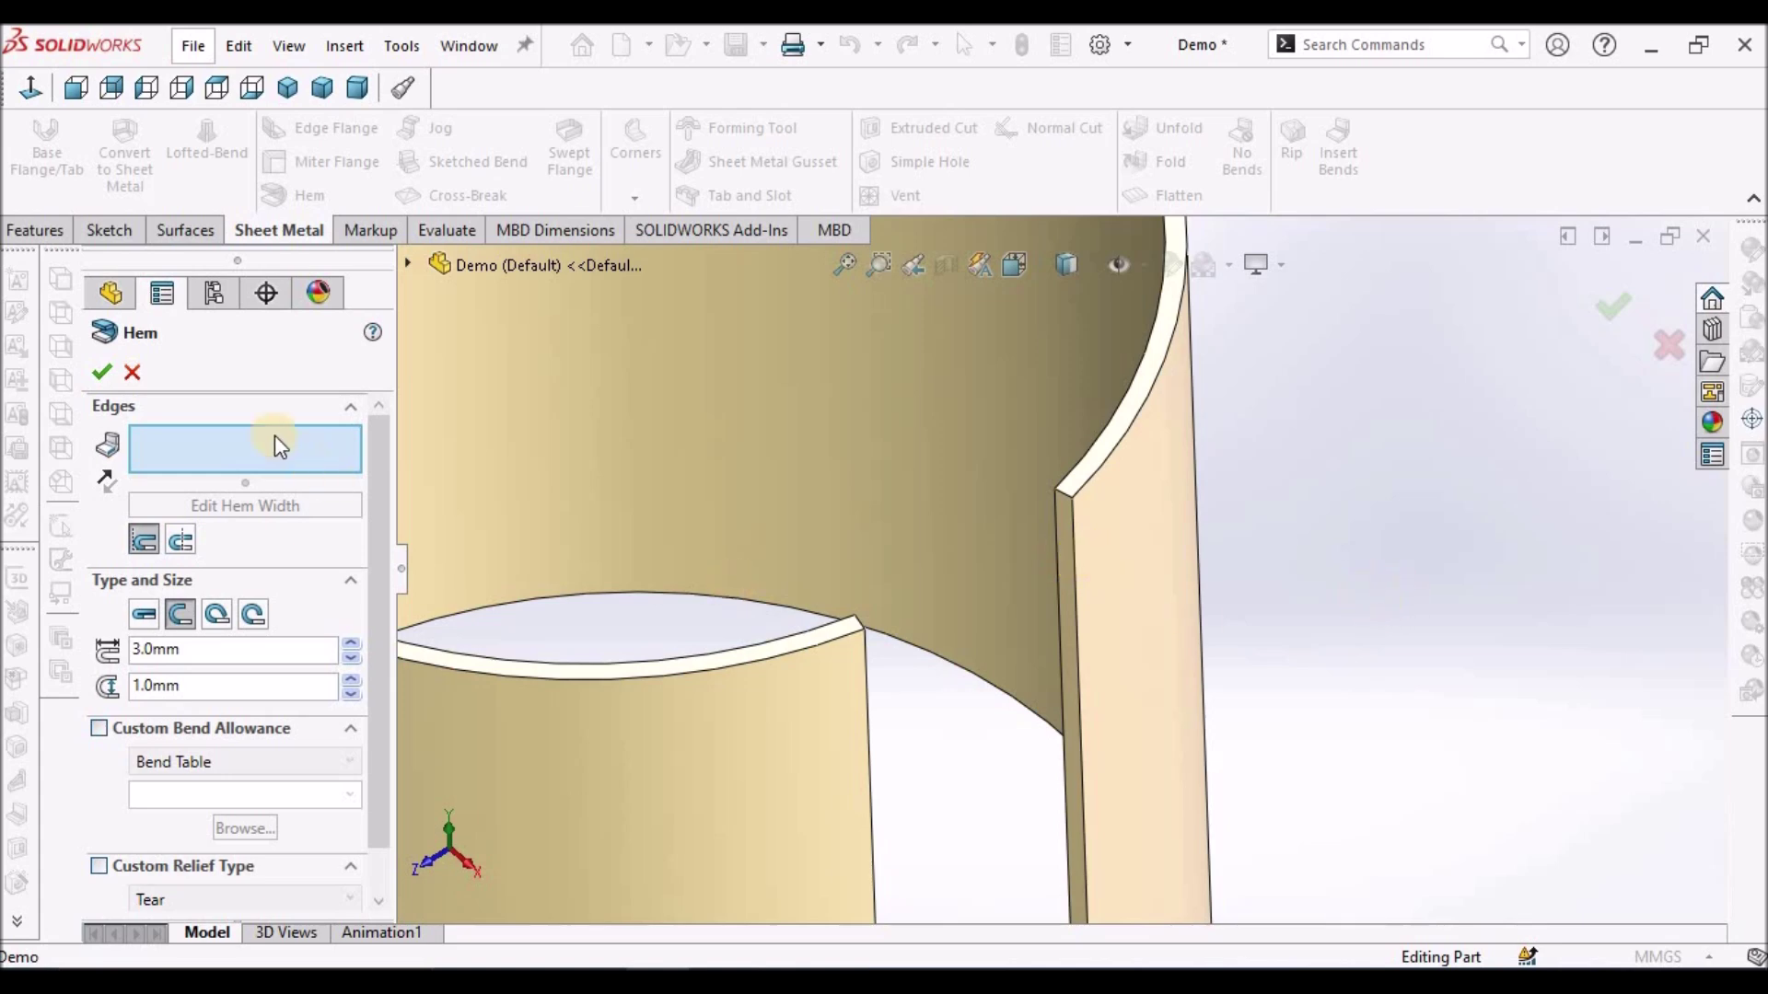
key("Escape")
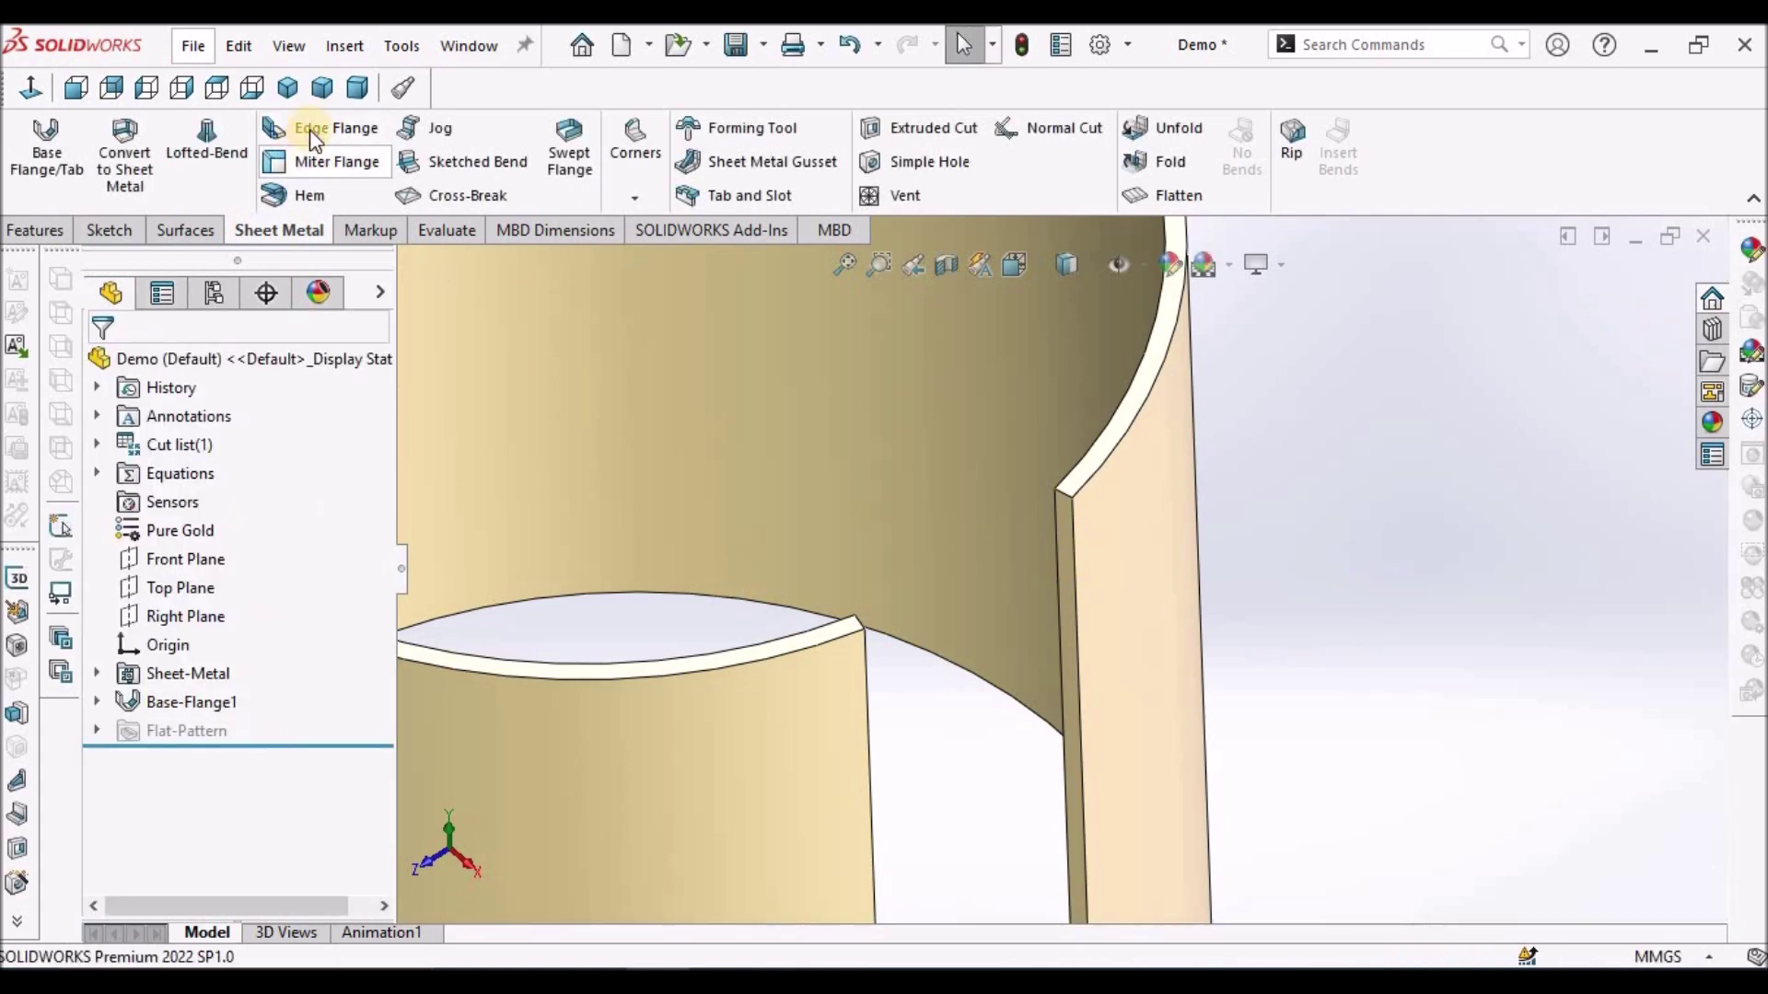
Start an edge flange on the vertical seam edge and fix its length
left_click(309, 129)
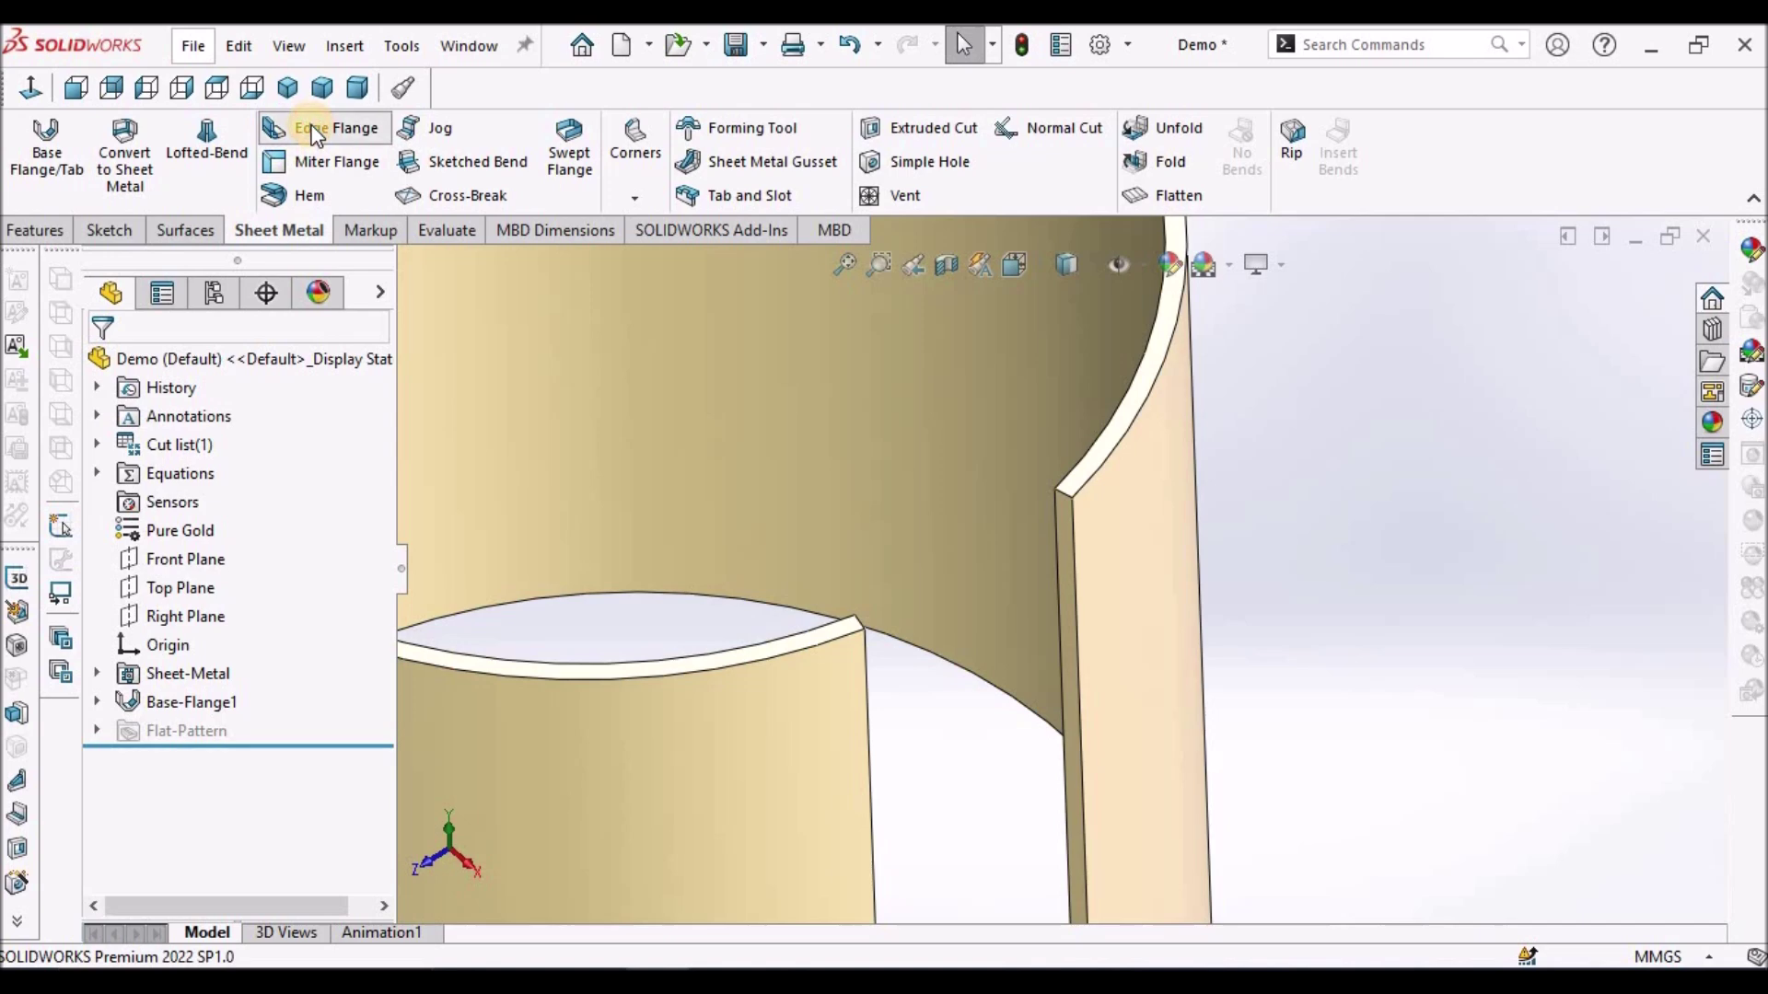
left_click(1075, 532)
middle_click_drag(1274, 567, 1372, 637)
left_click(1372, 637)
middle_click_drag(1480, 488, 1418, 581)
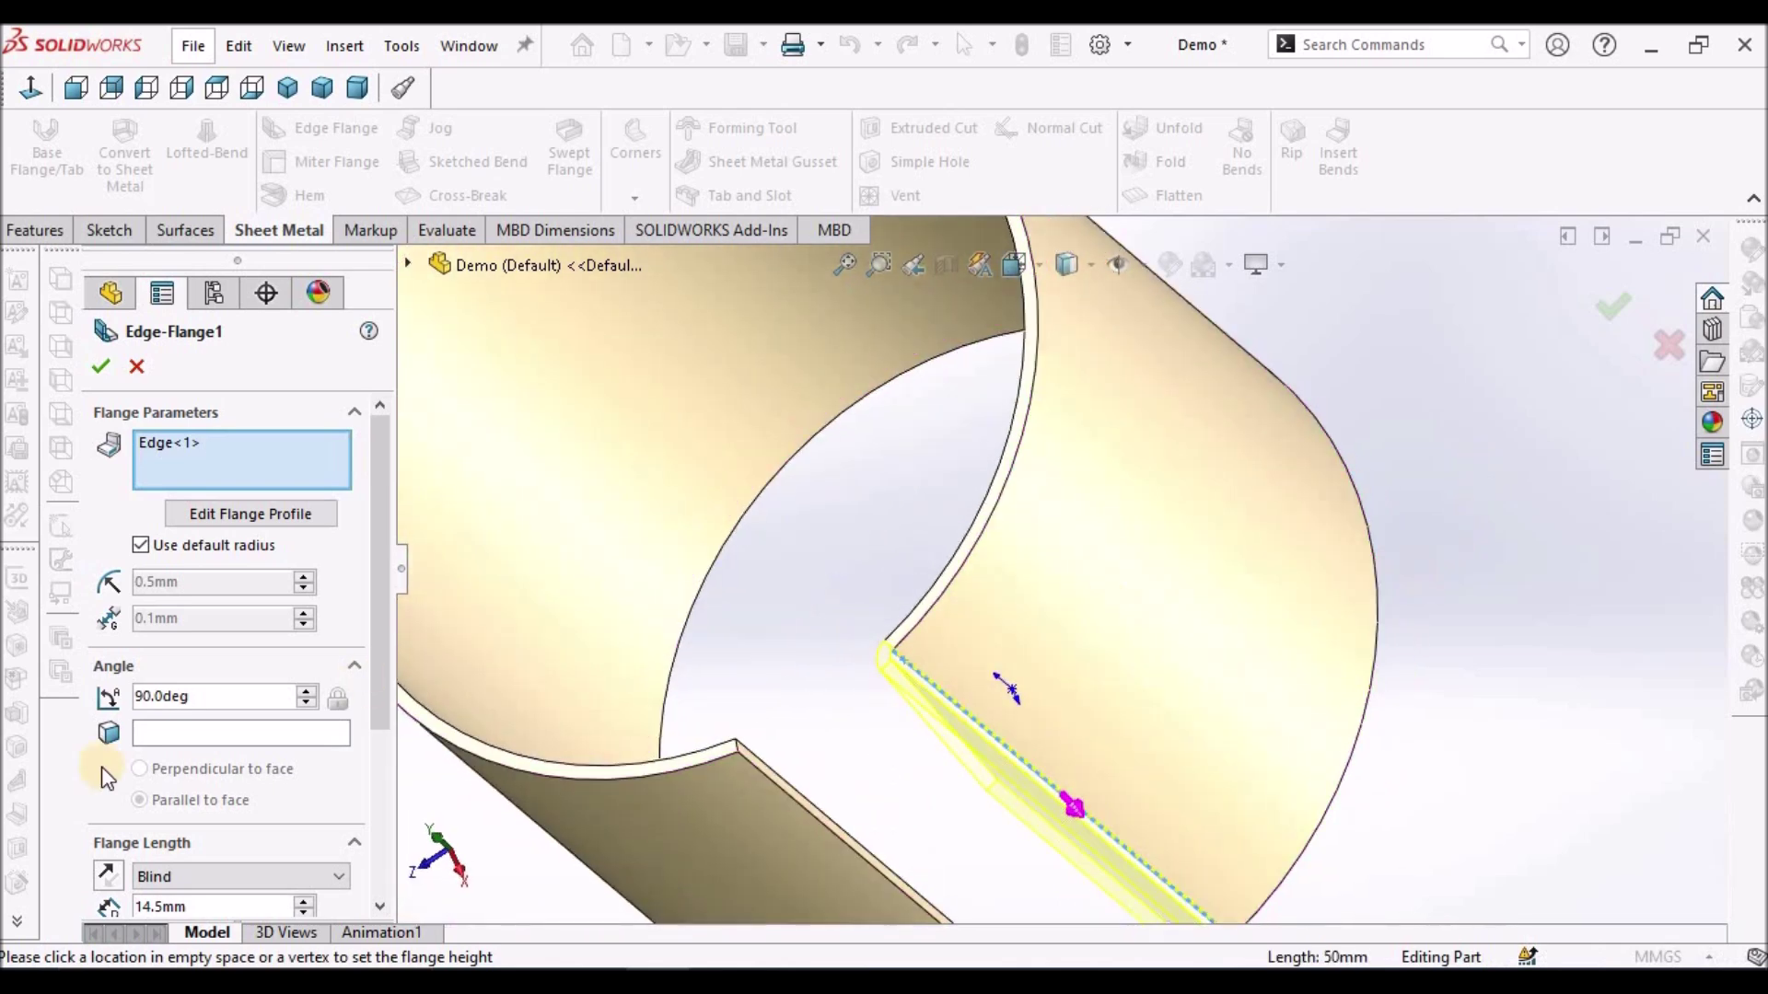
Try flange angles of 30°, 120° and 160°, checking the preview
left_click(217, 696)
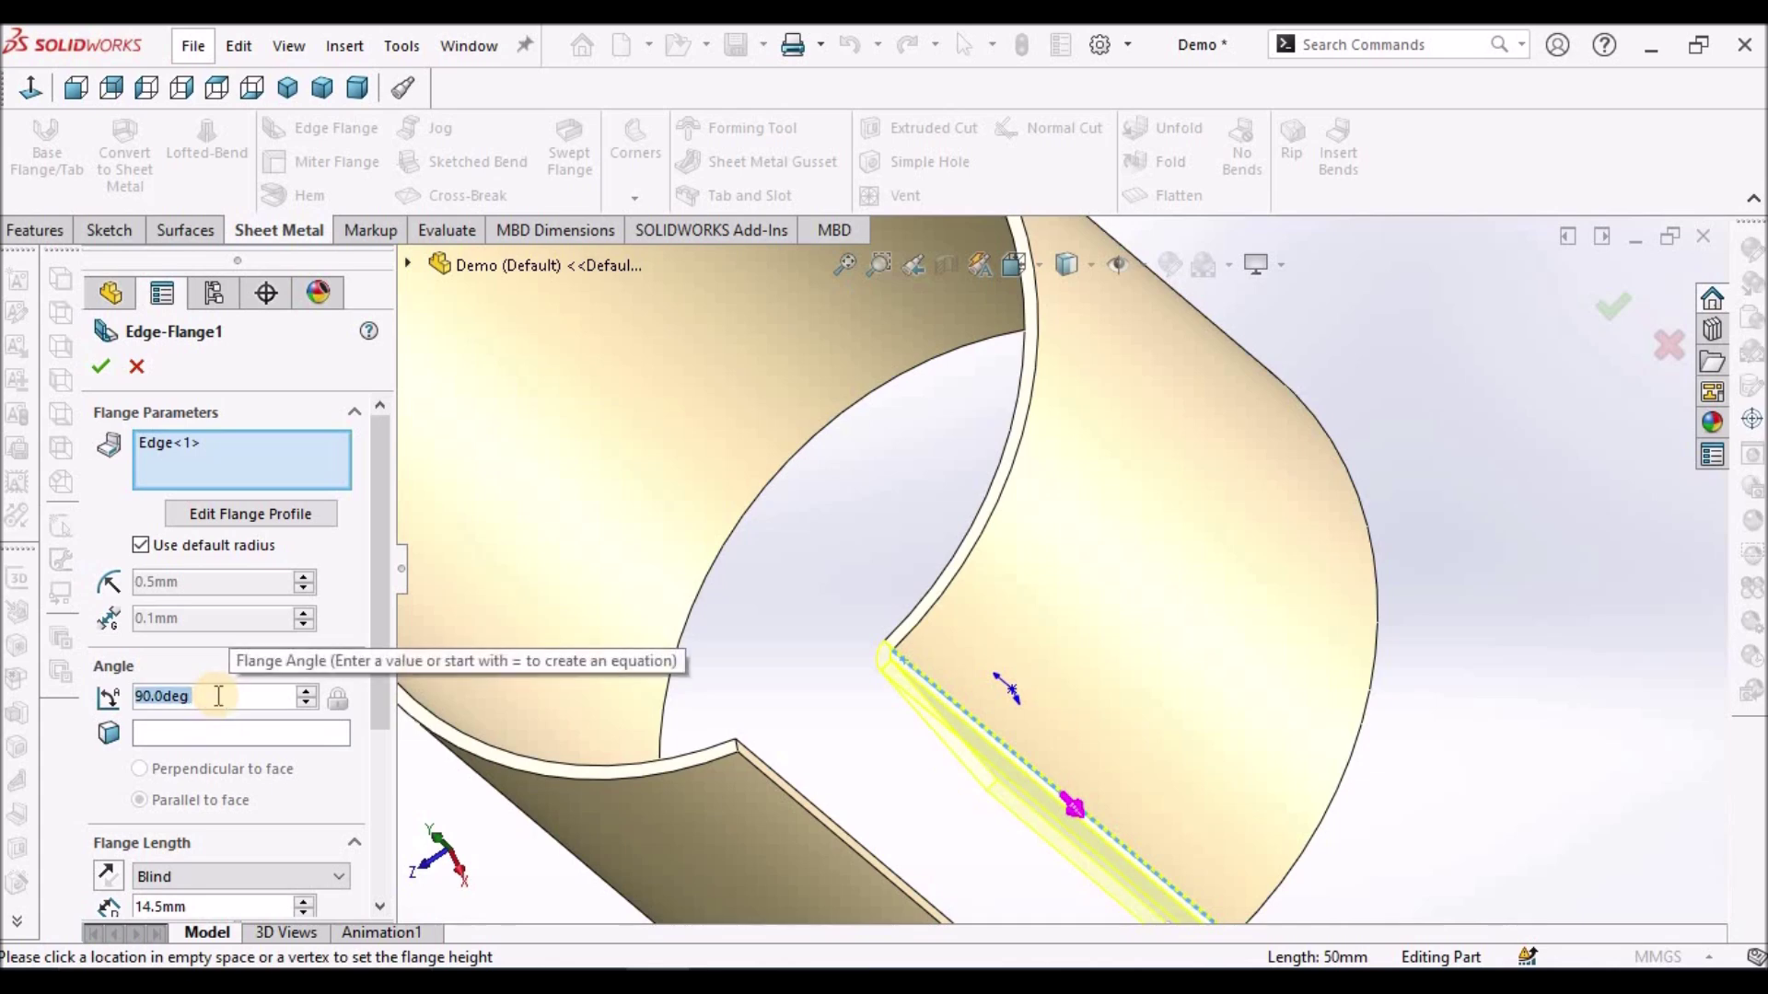
type("30")
key("Return")
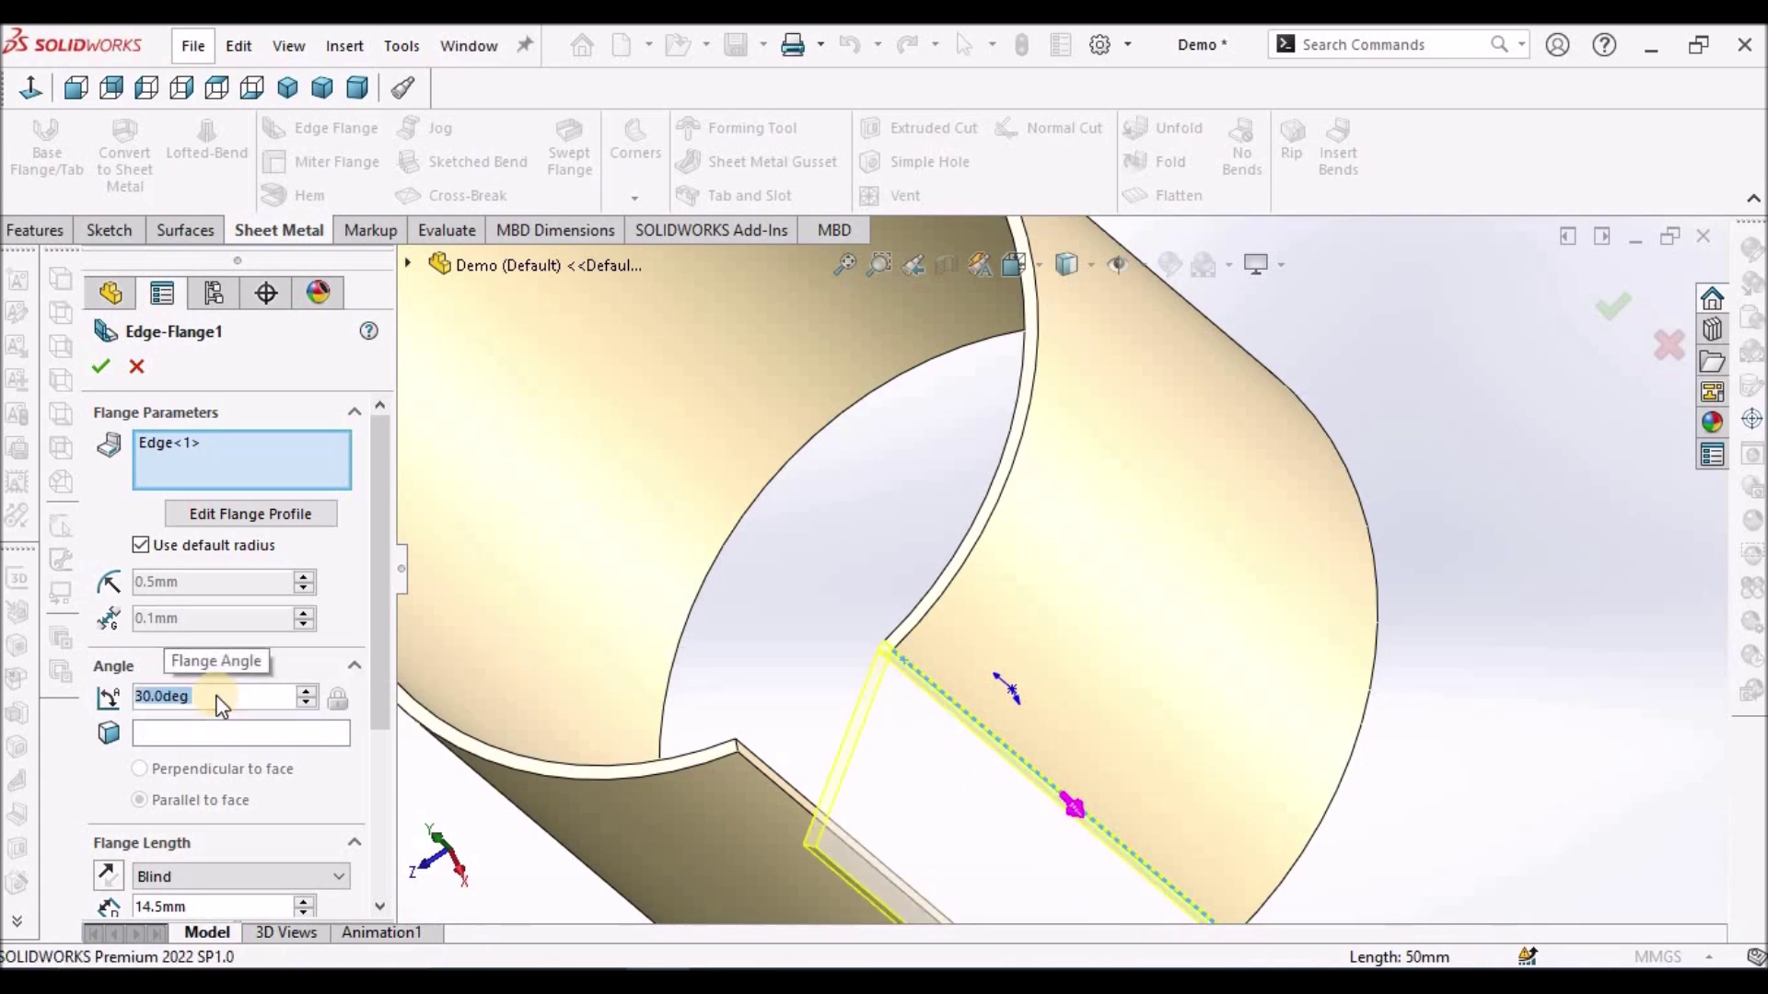
type("120")
key("Return")
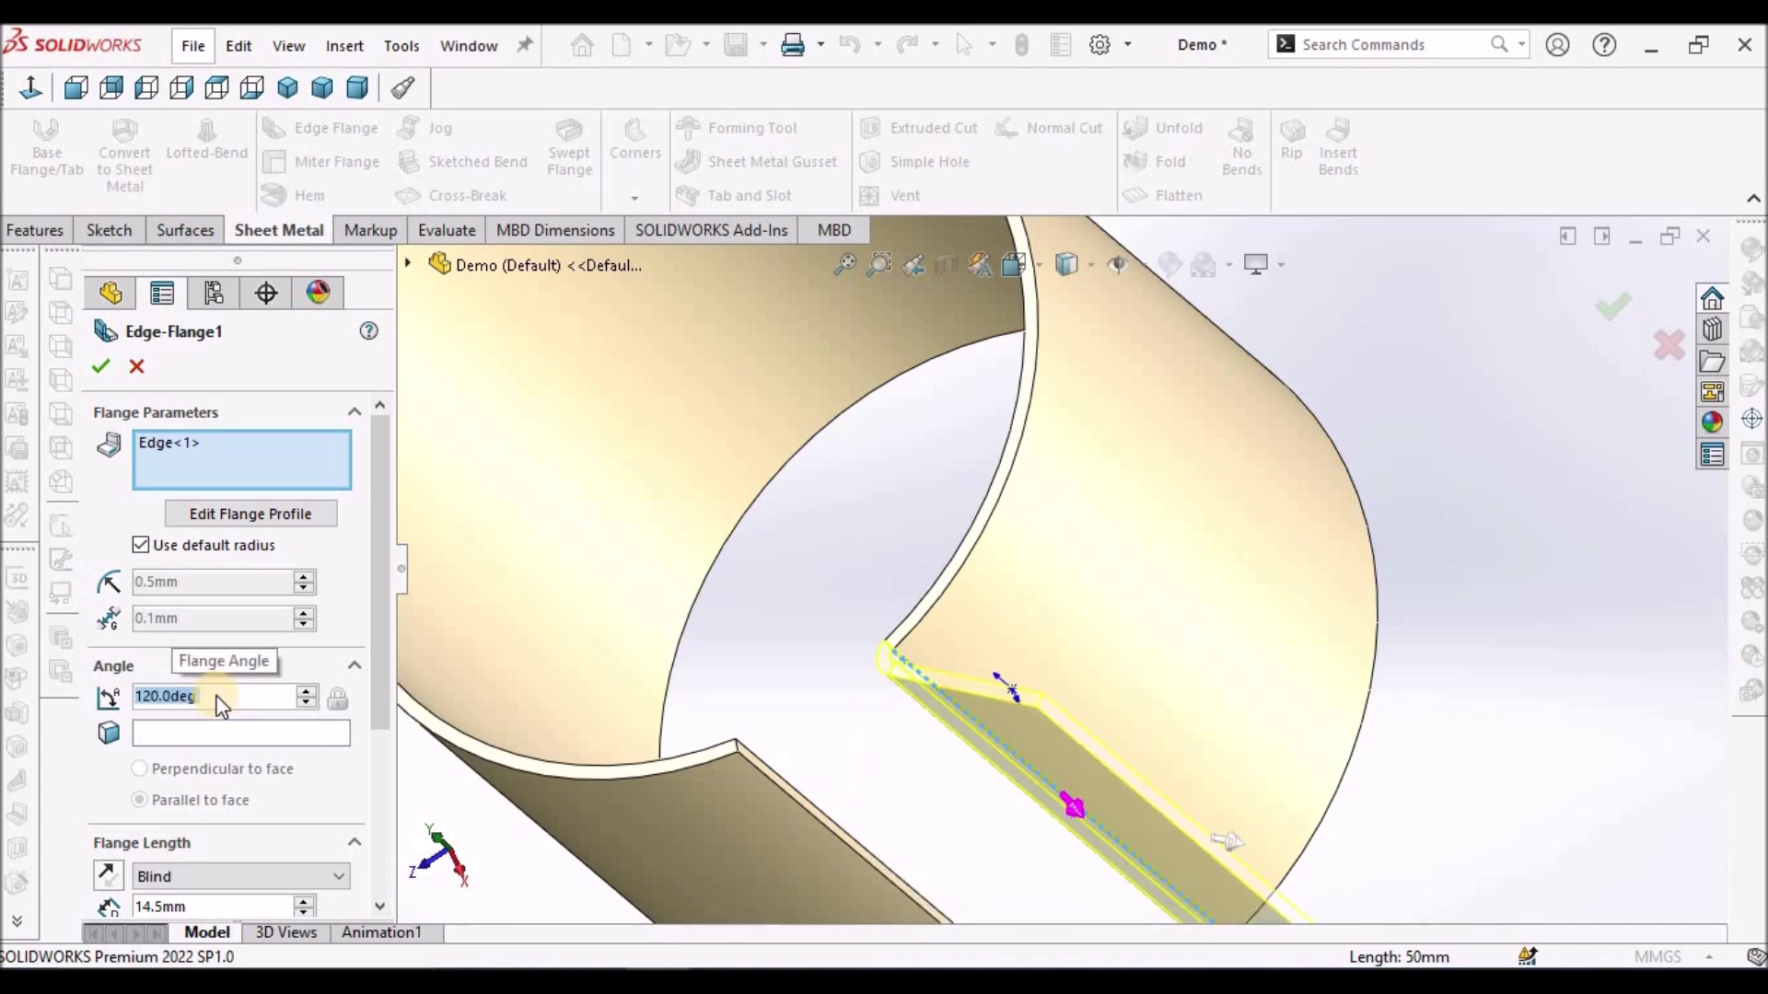
type("160")
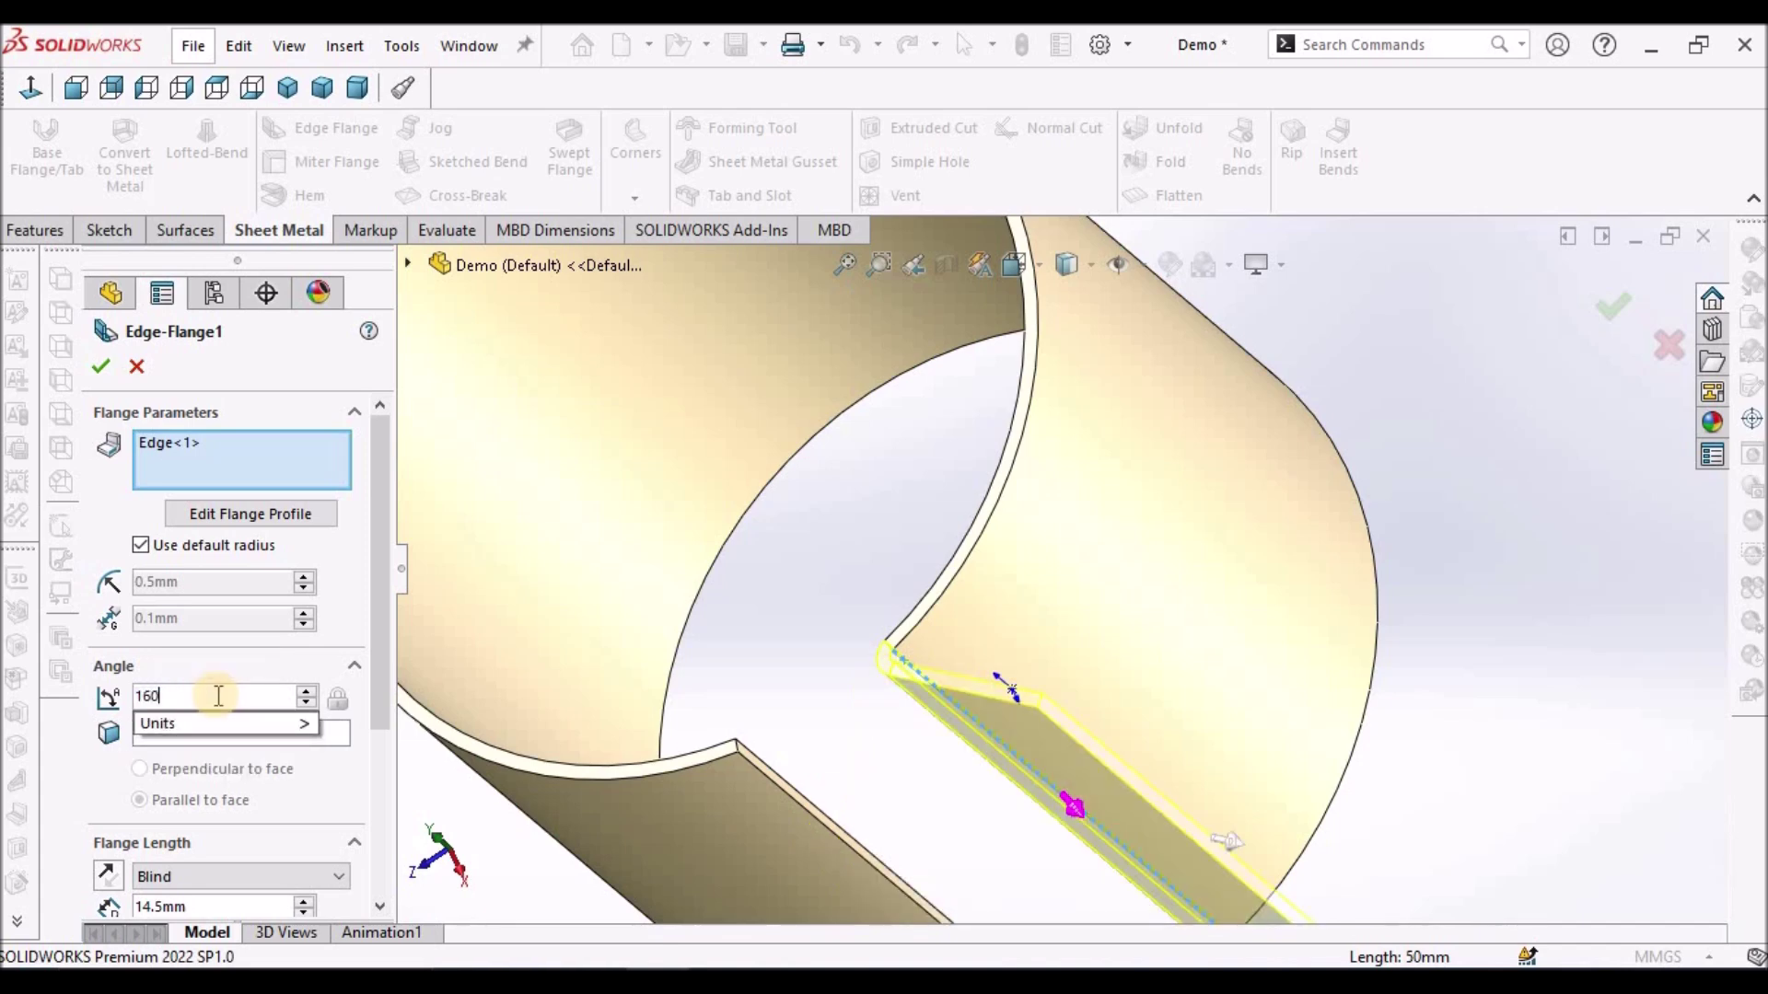
key("Return")
middle_click_drag(1011, 695, 943, 670)
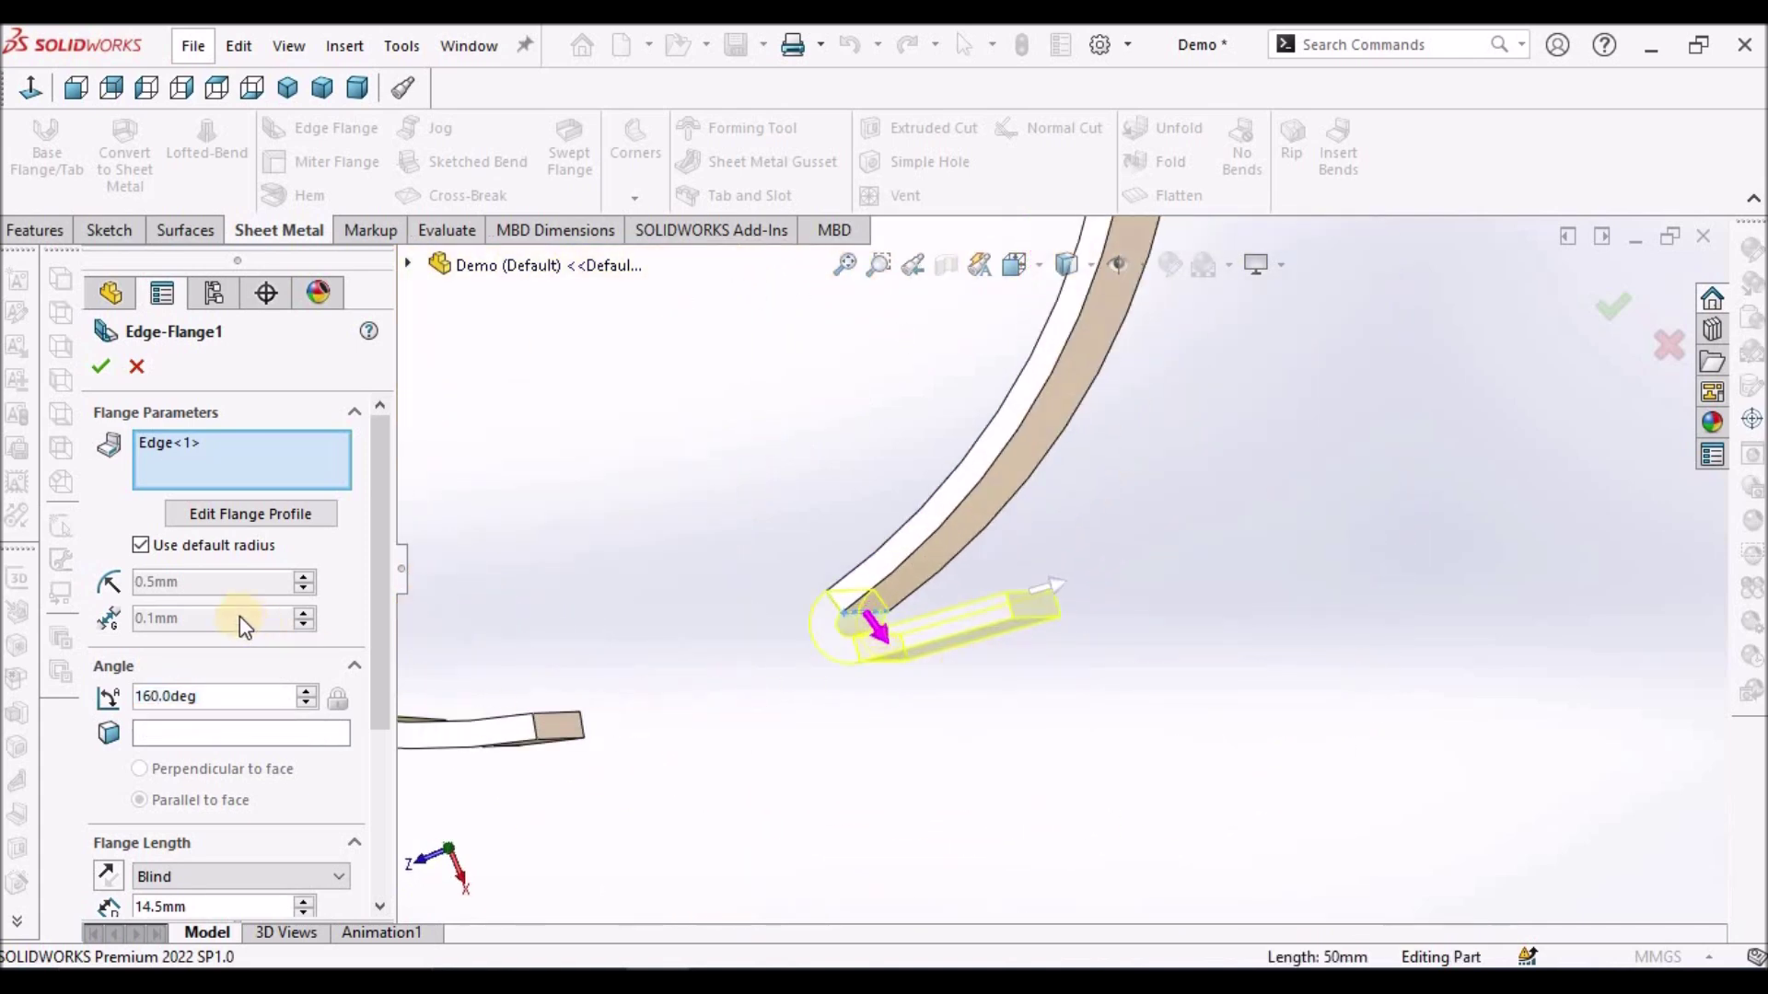
Try 175° and 165° angles, then cancel the edge flange and fit the view
double_click(239, 688)
type("1")
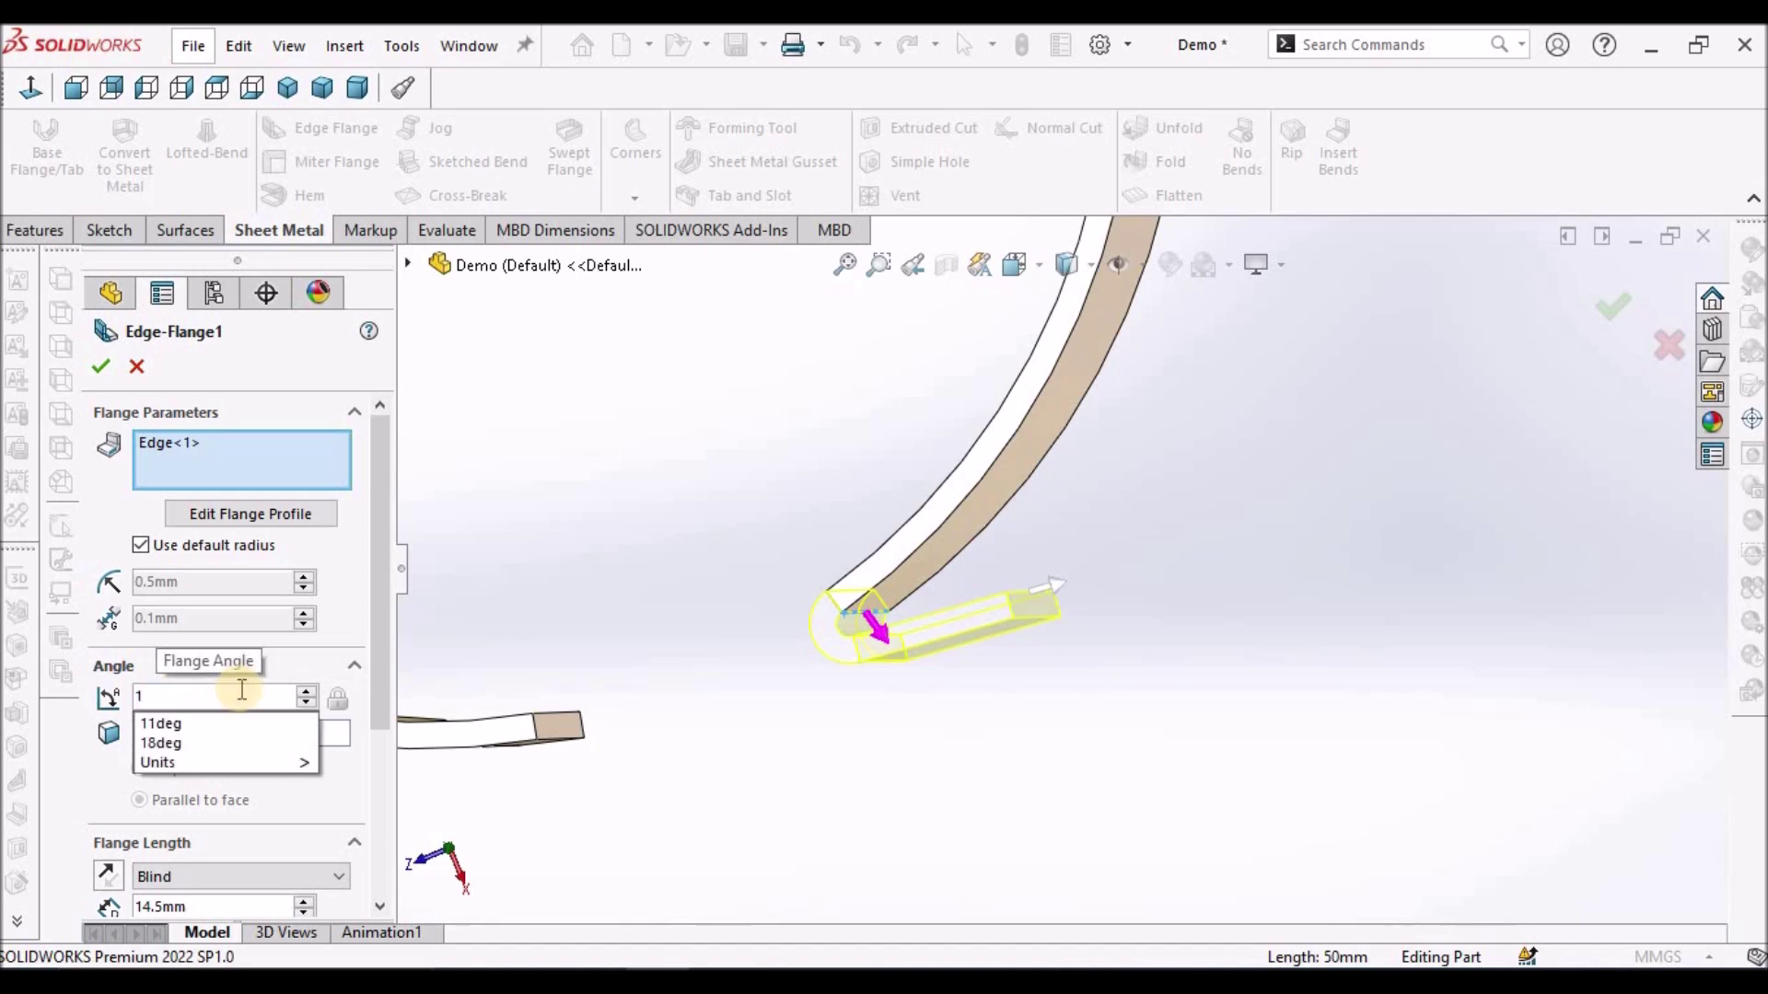
type("75")
key("Return")
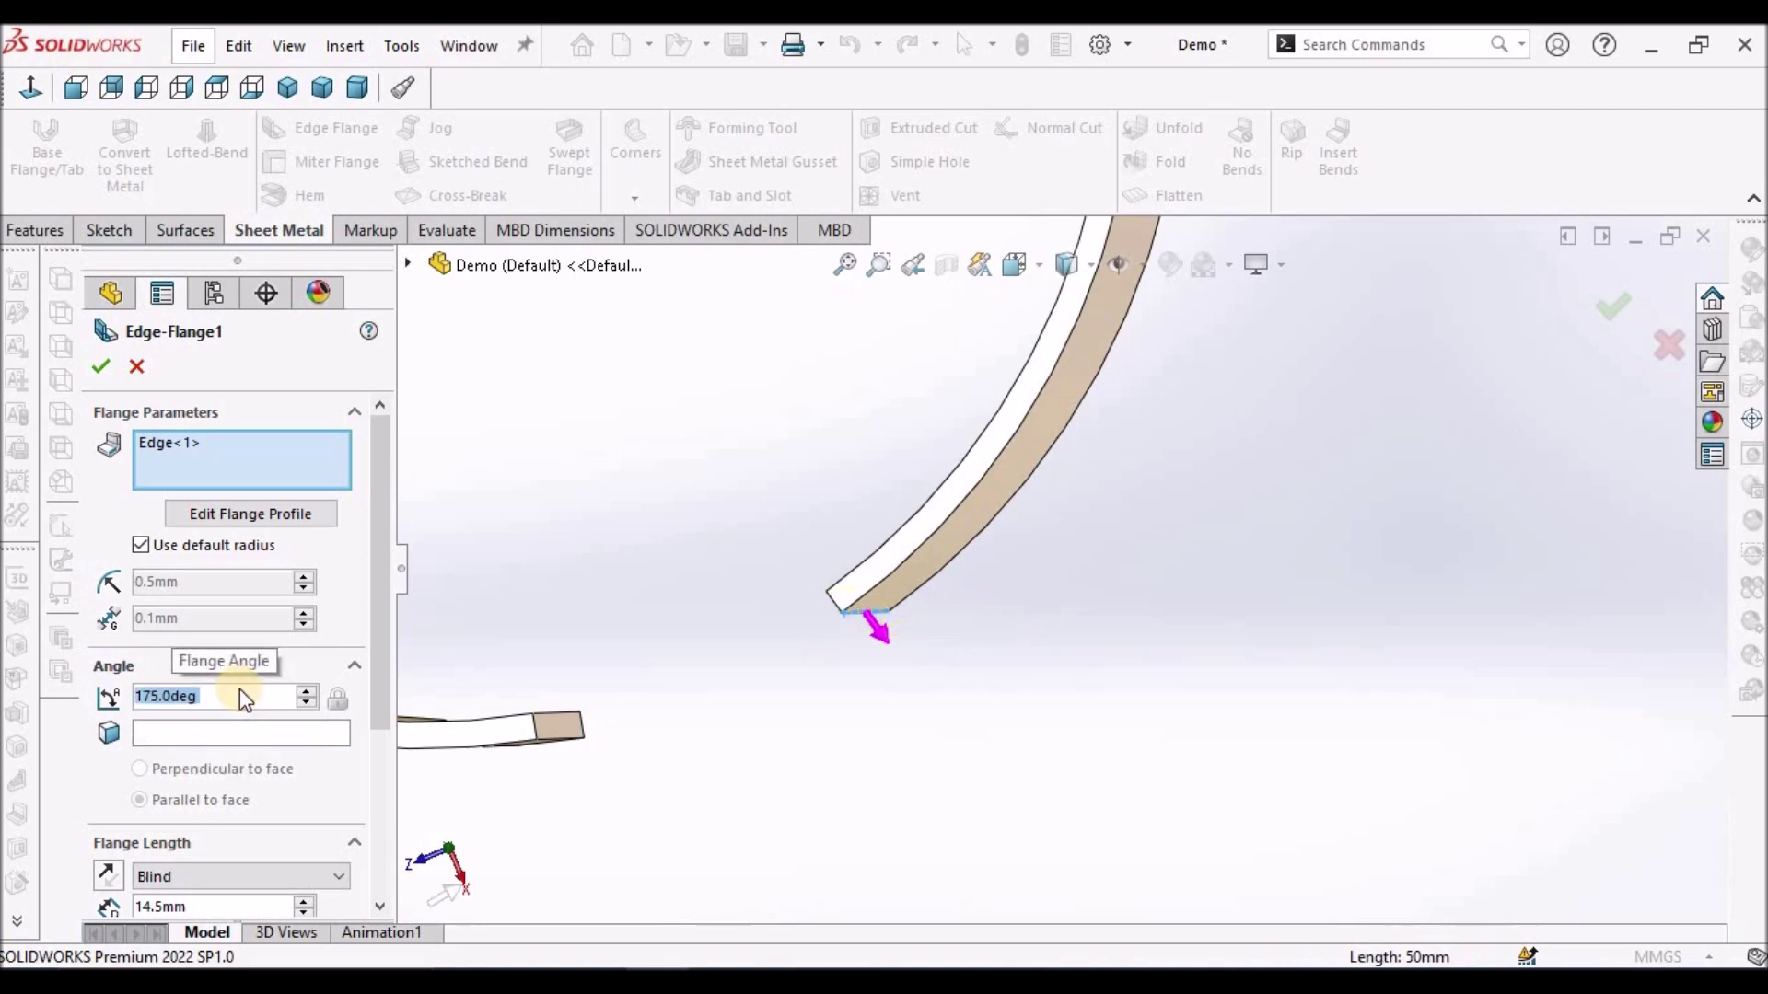
type("165")
key("Return")
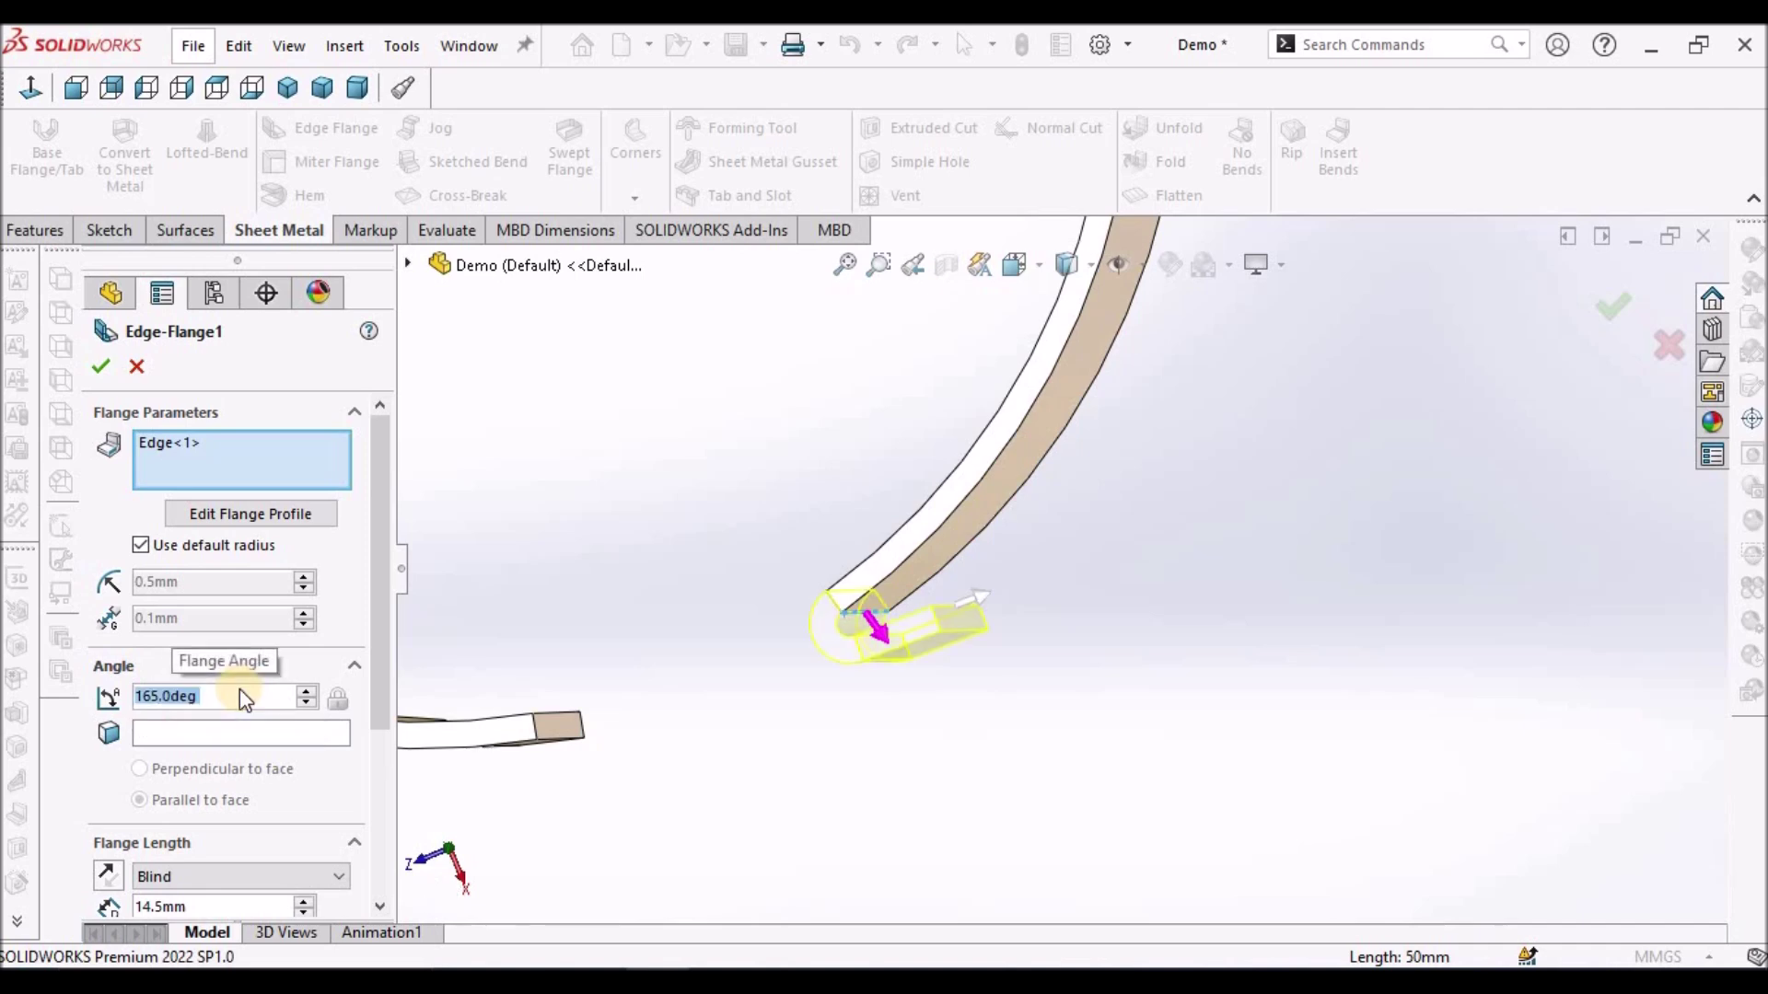
scroll(879, 610, "down", 3)
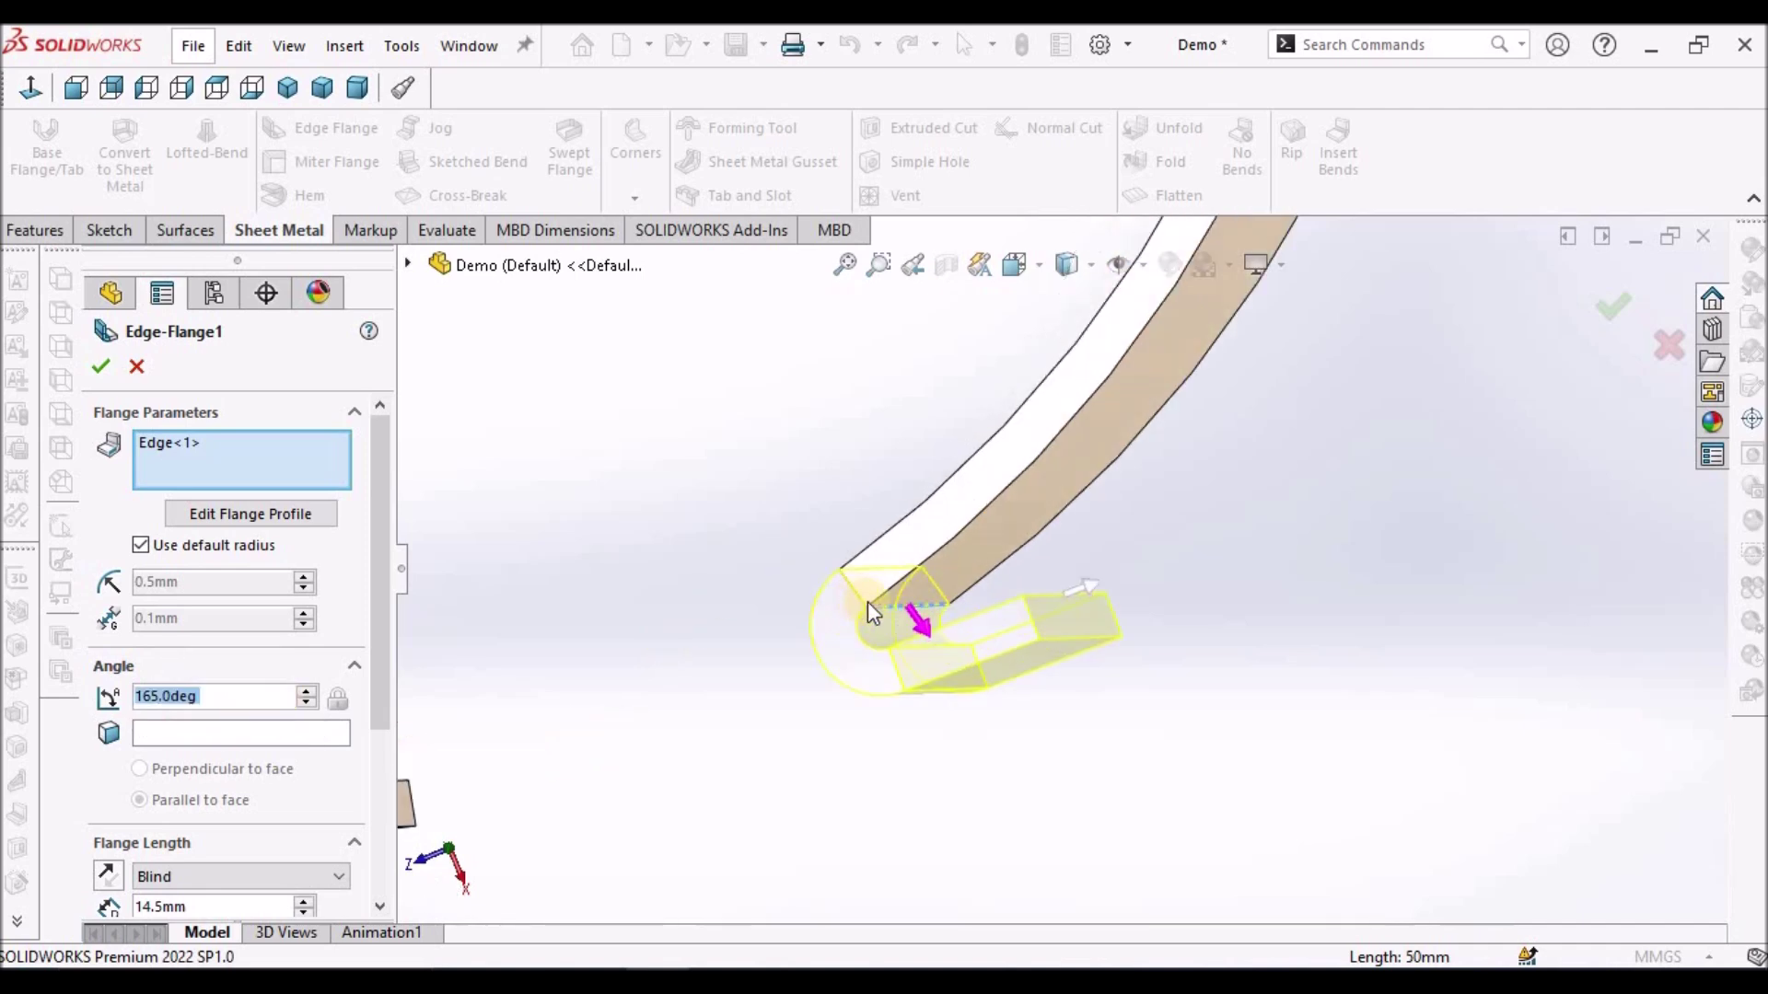
scroll(868, 601, "down", 5)
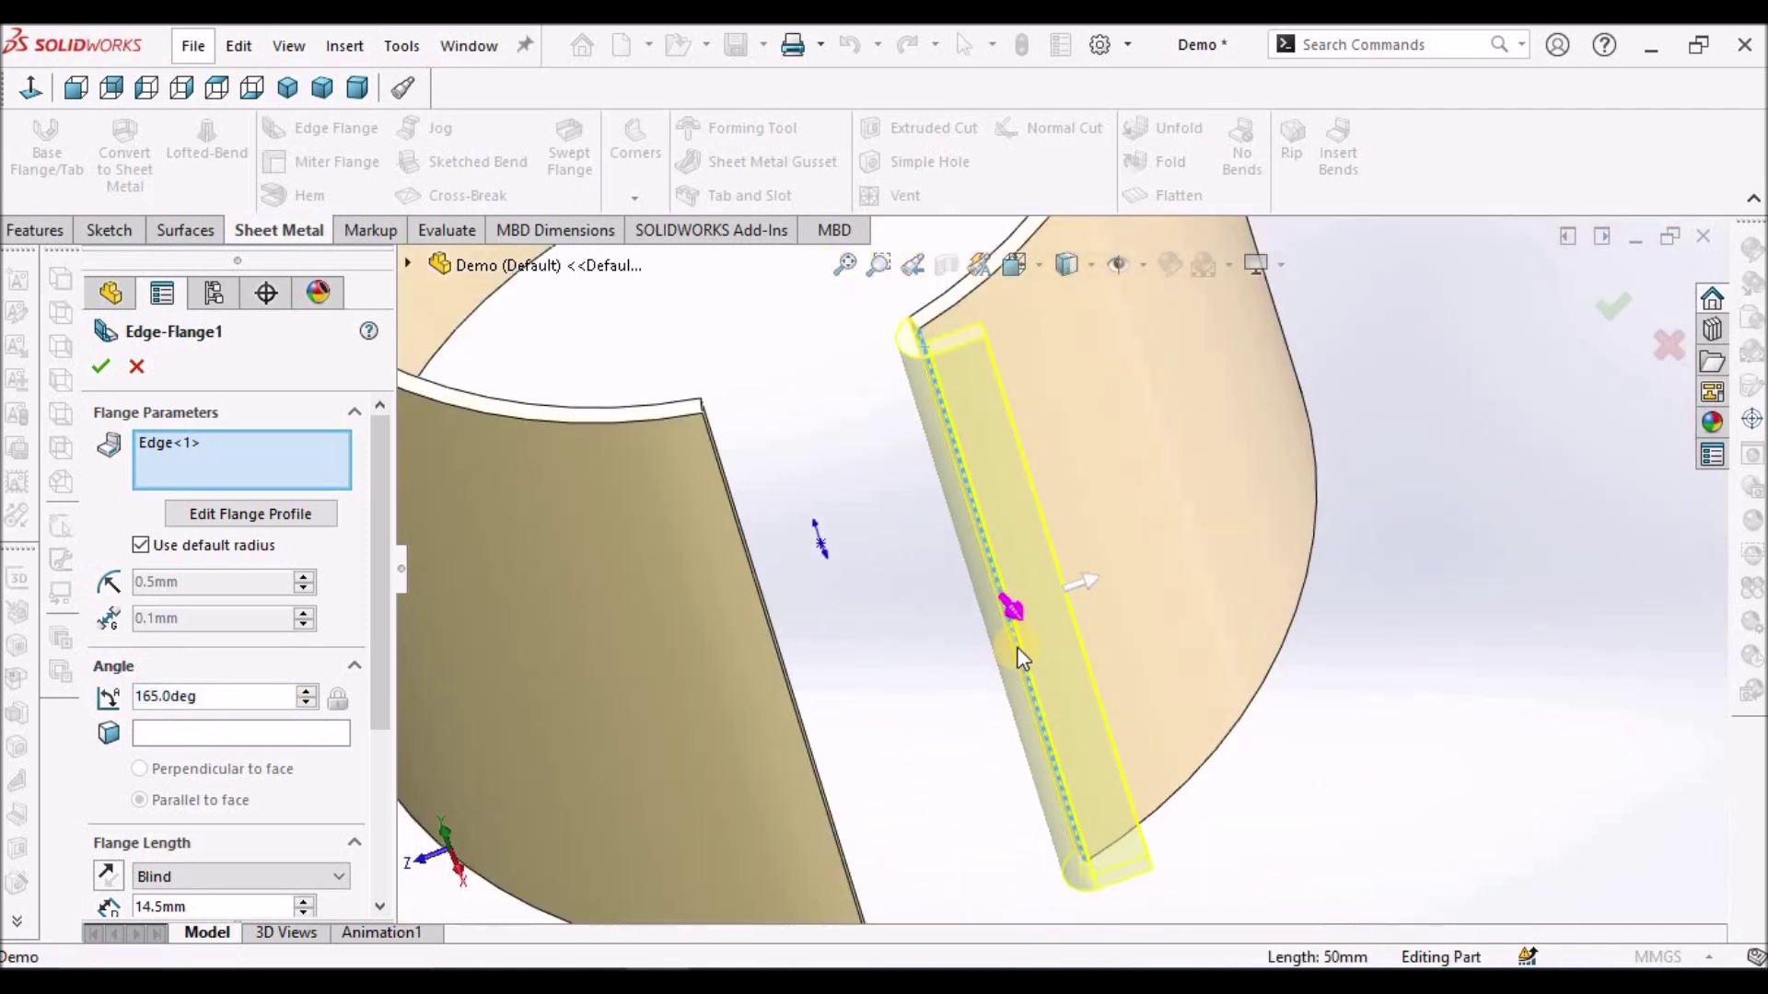
scroll(1021, 635, "up", 2)
middle_click_drag(1018, 481, 1036, 628)
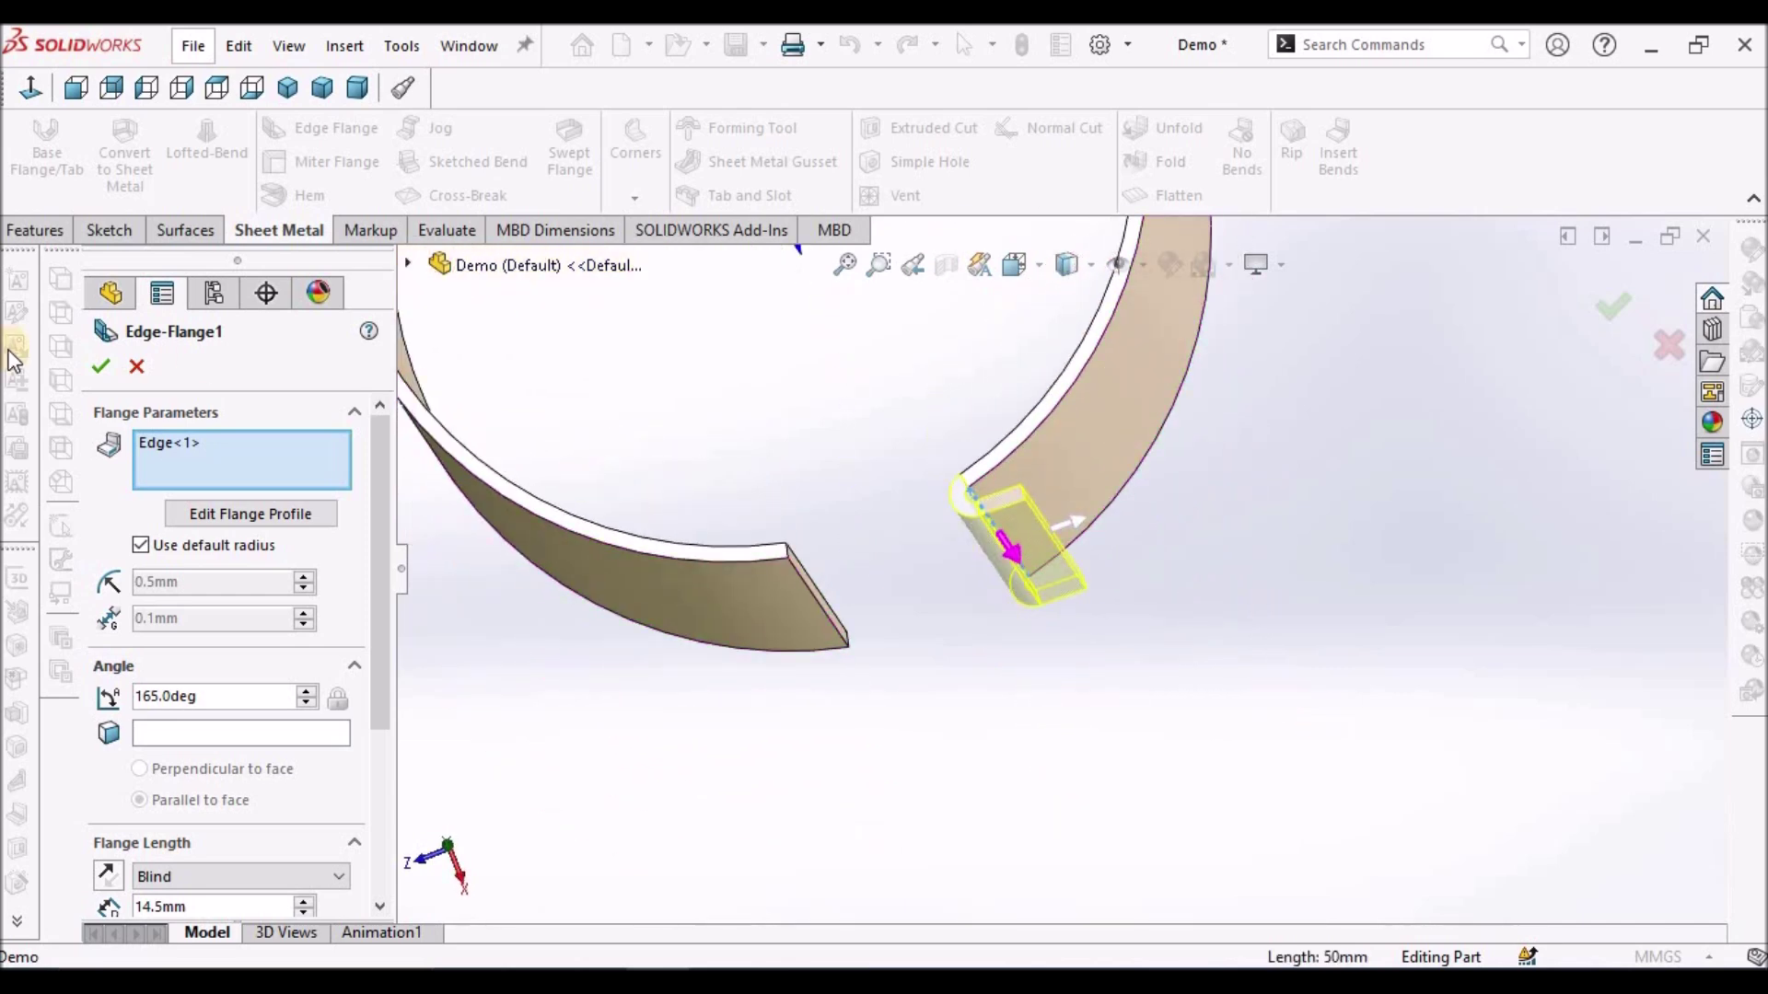
left_click(147, 369)
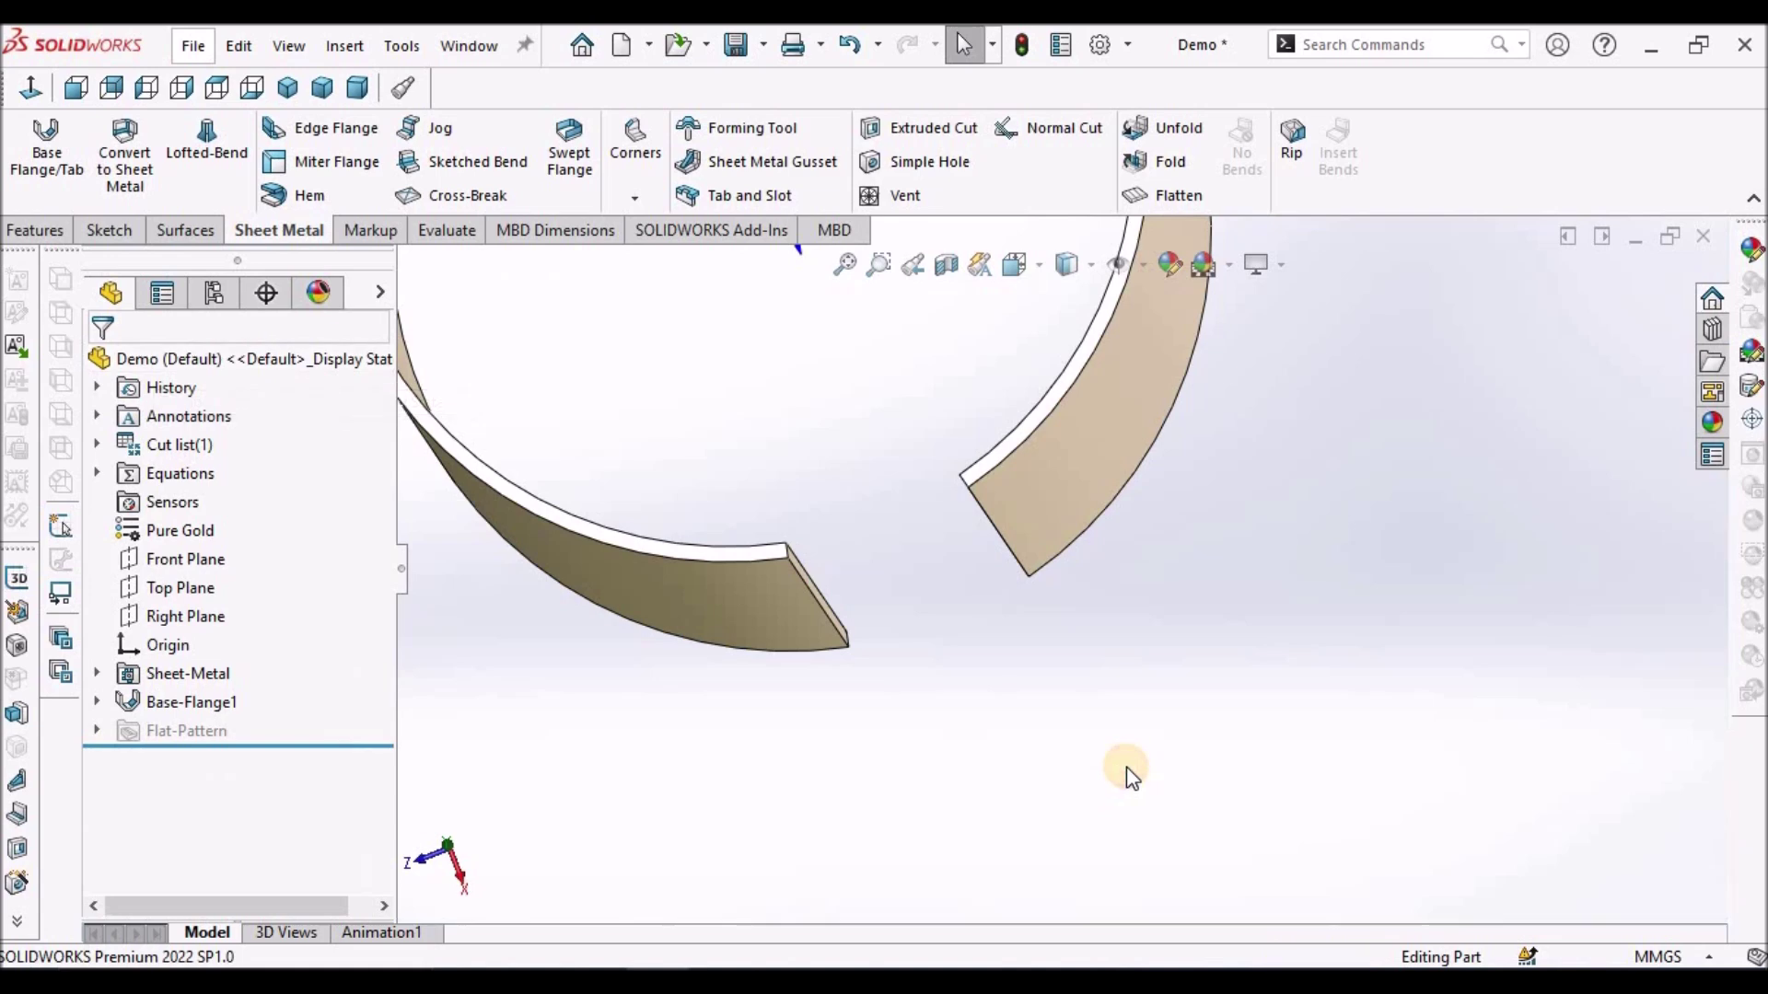
key("f")
left_click(300, 204)
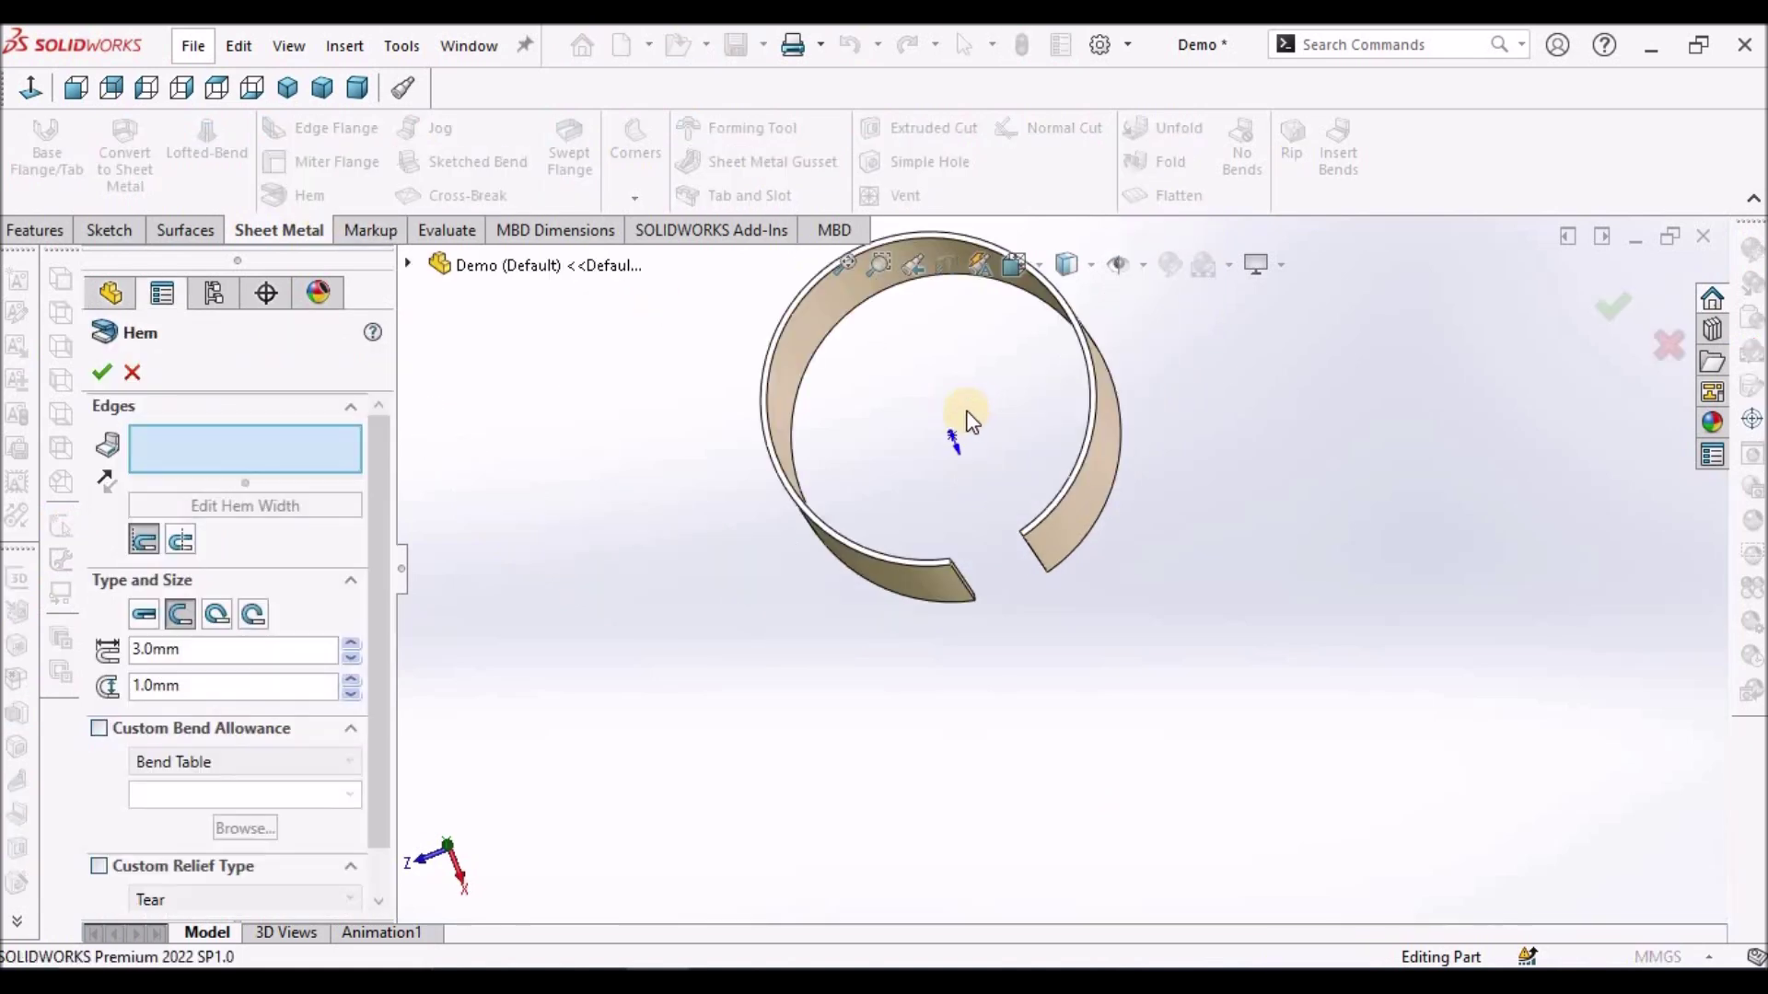
scroll(966, 414, "up", 3)
middle_click_drag(1014, 500, 1057, 414)
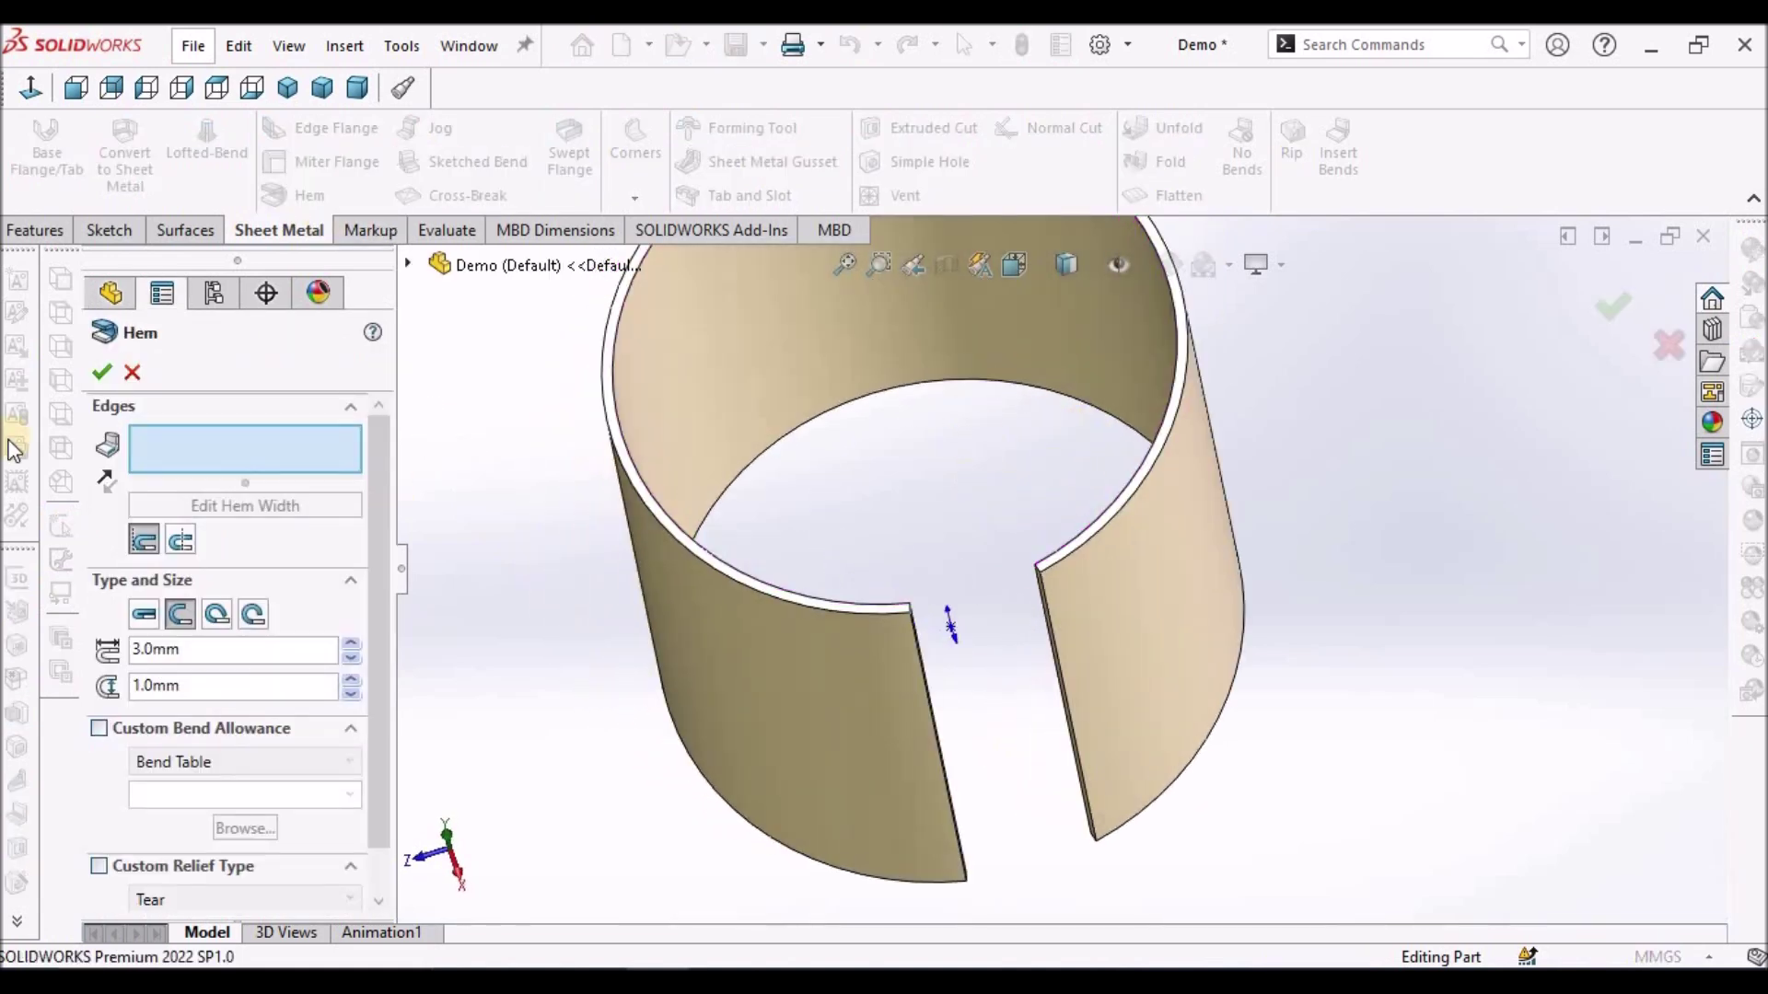
left_click(137, 375)
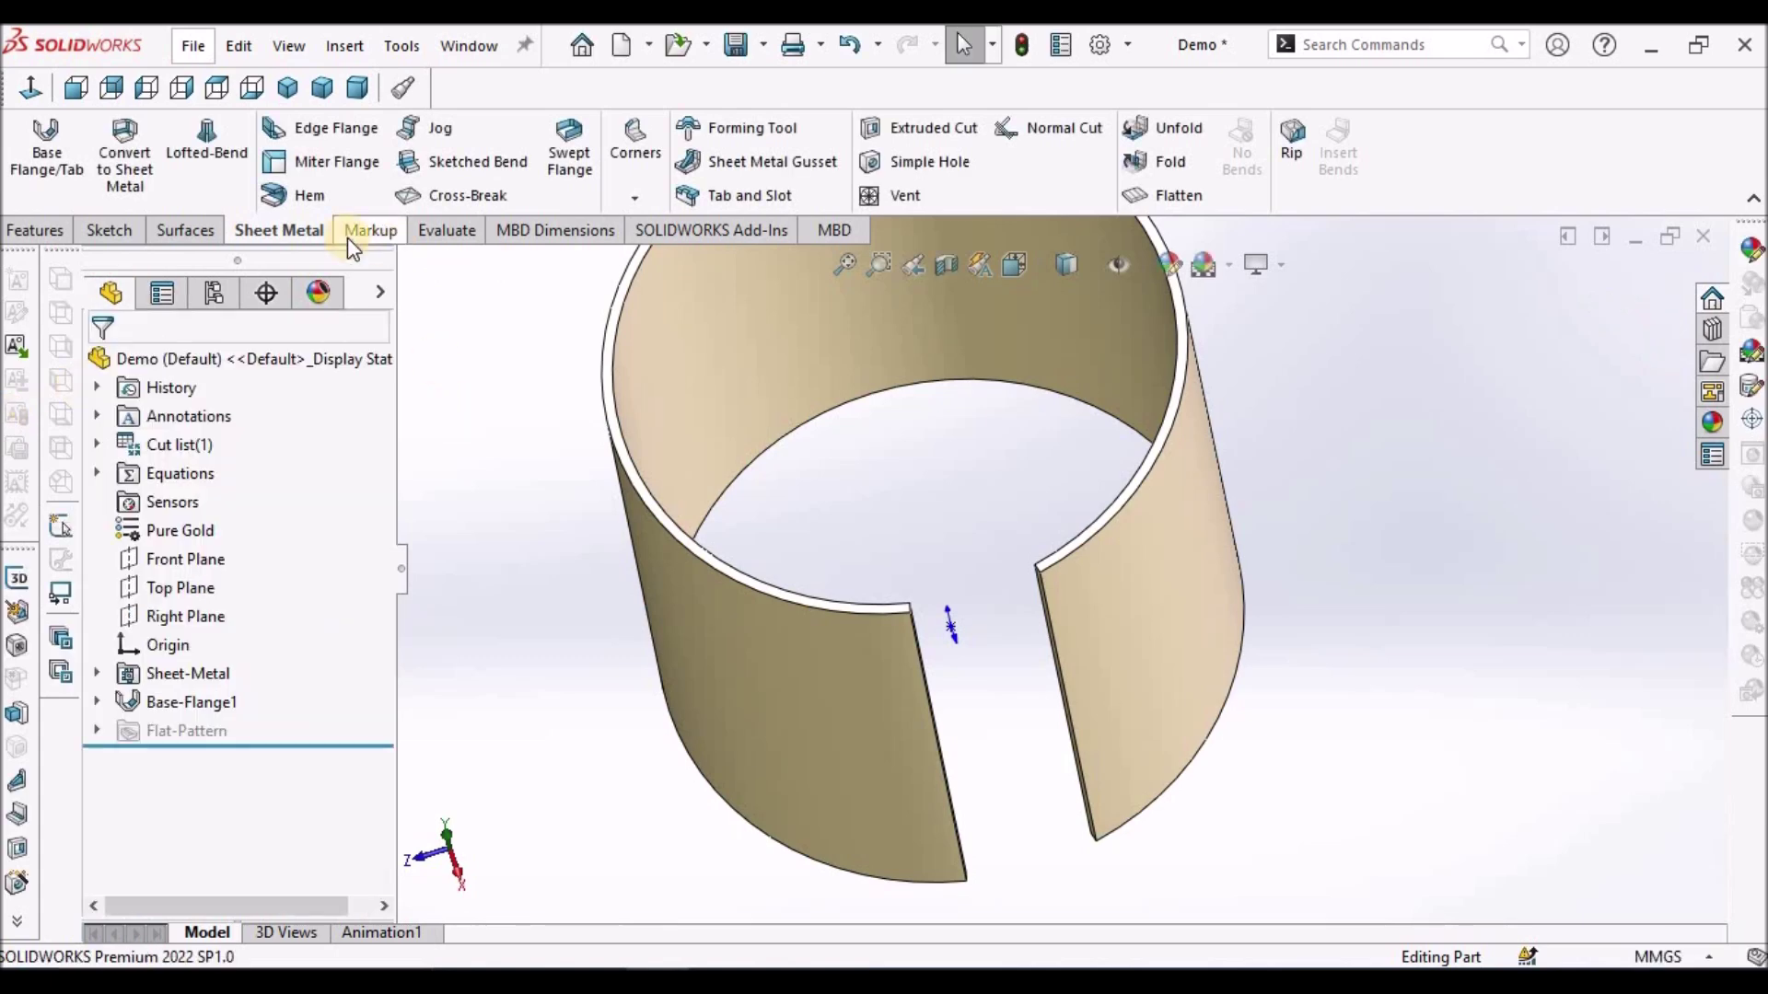
scroll(1053, 638, "down", 3)
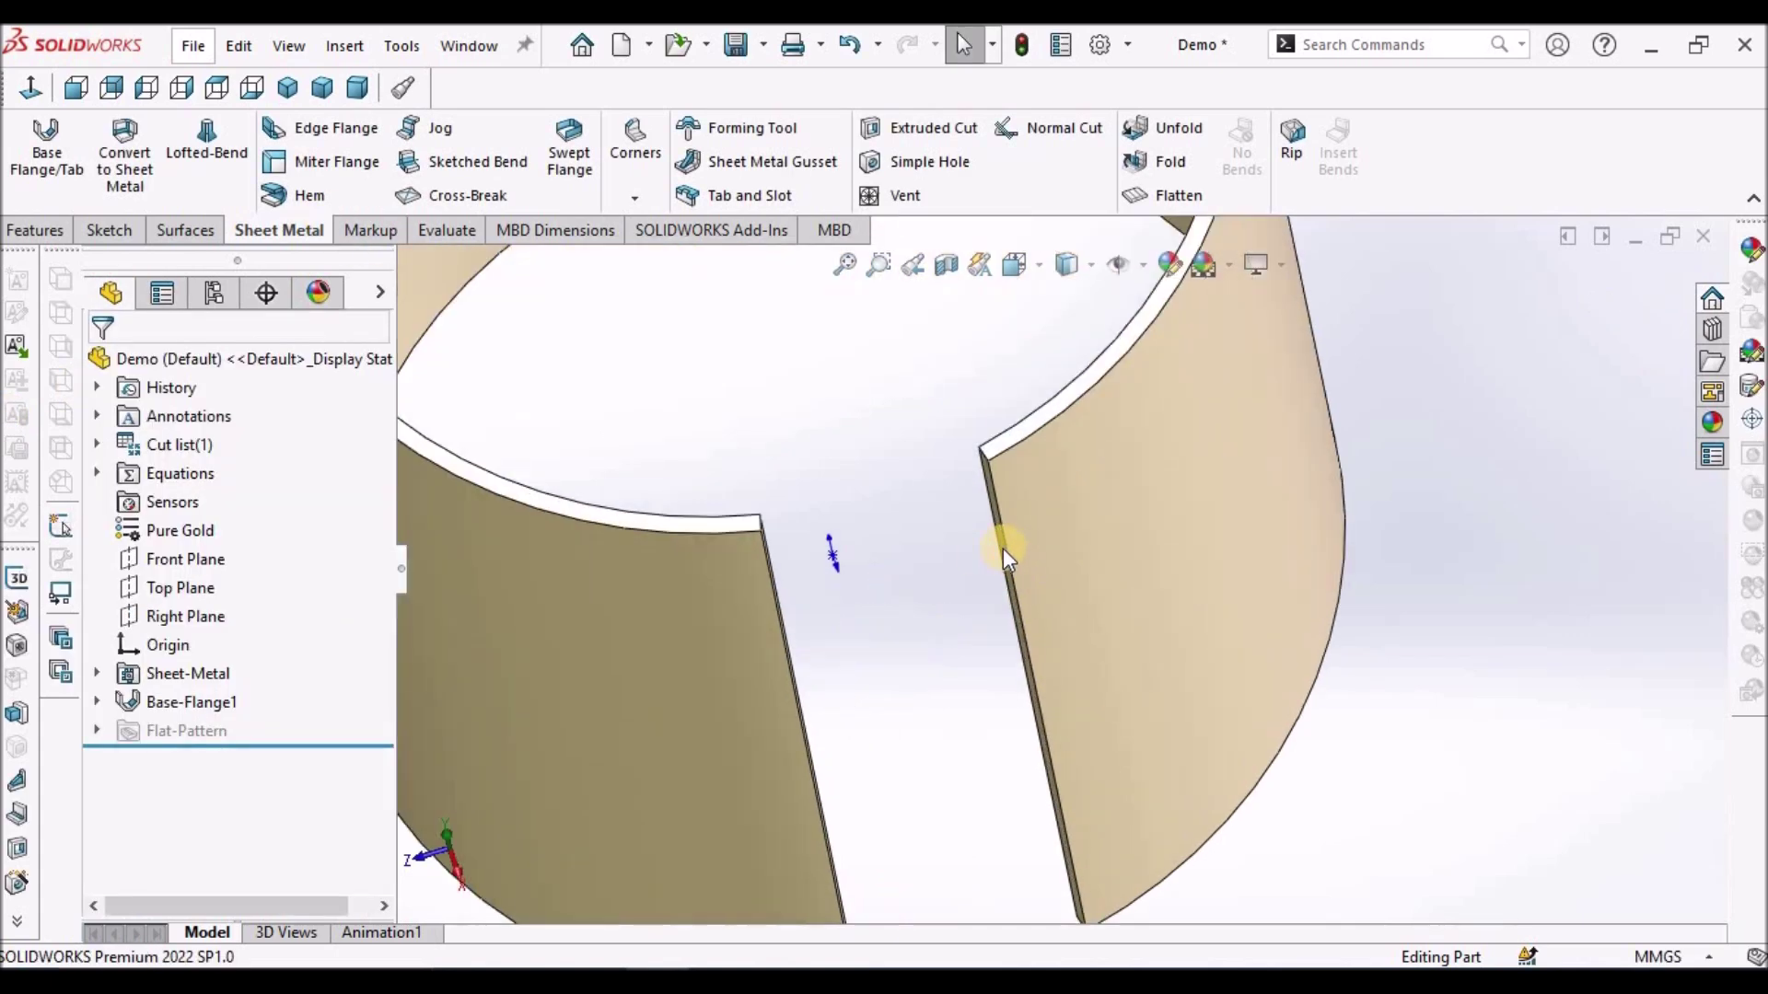
left_click(1003, 545)
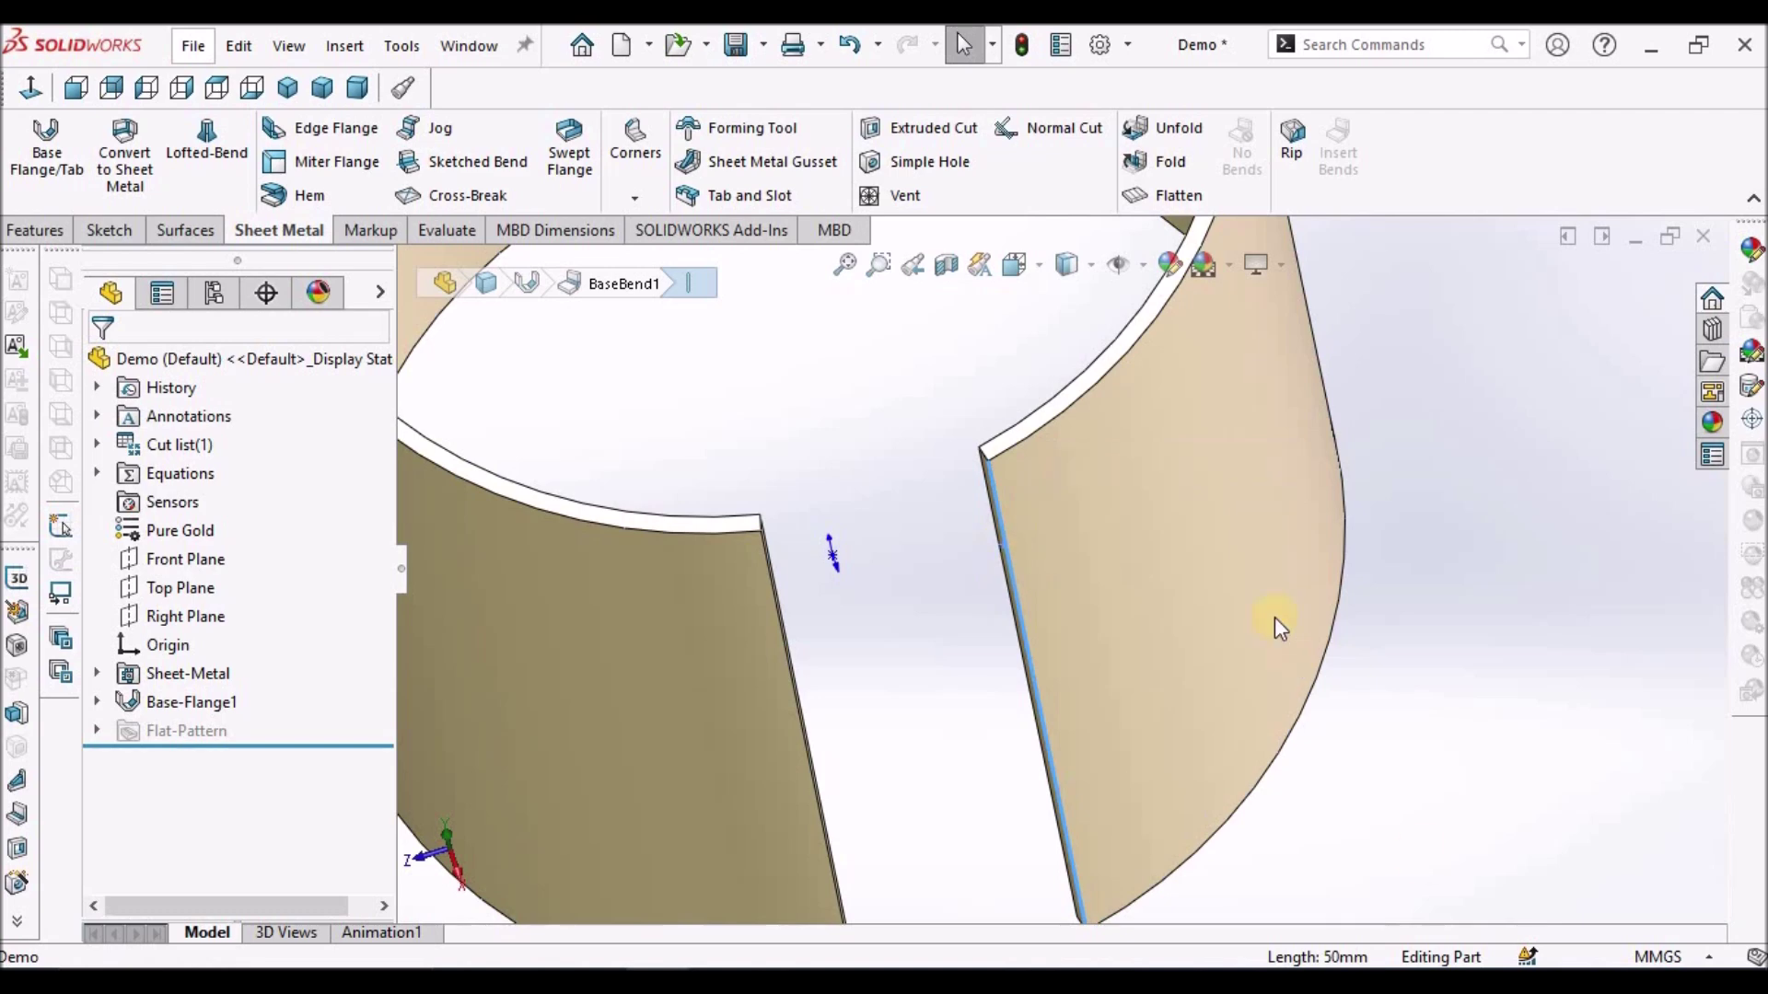
middle_click_drag(1291, 628, 1271, 626)
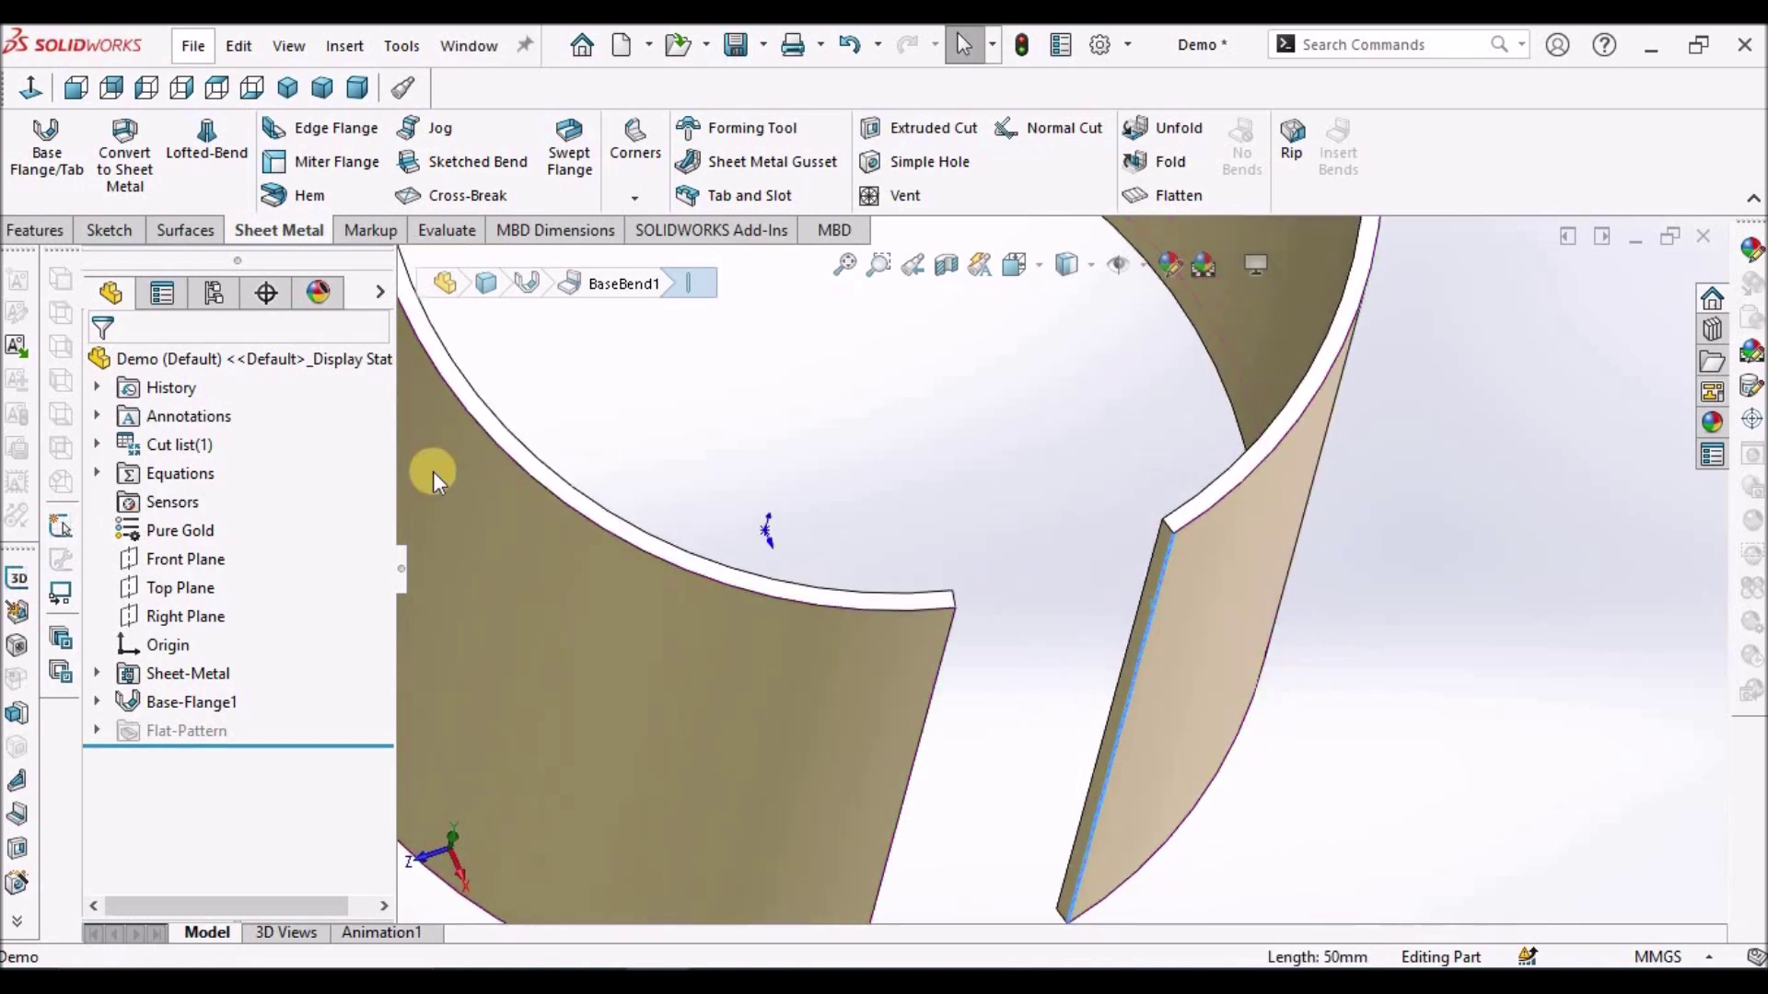
left_click(297, 194)
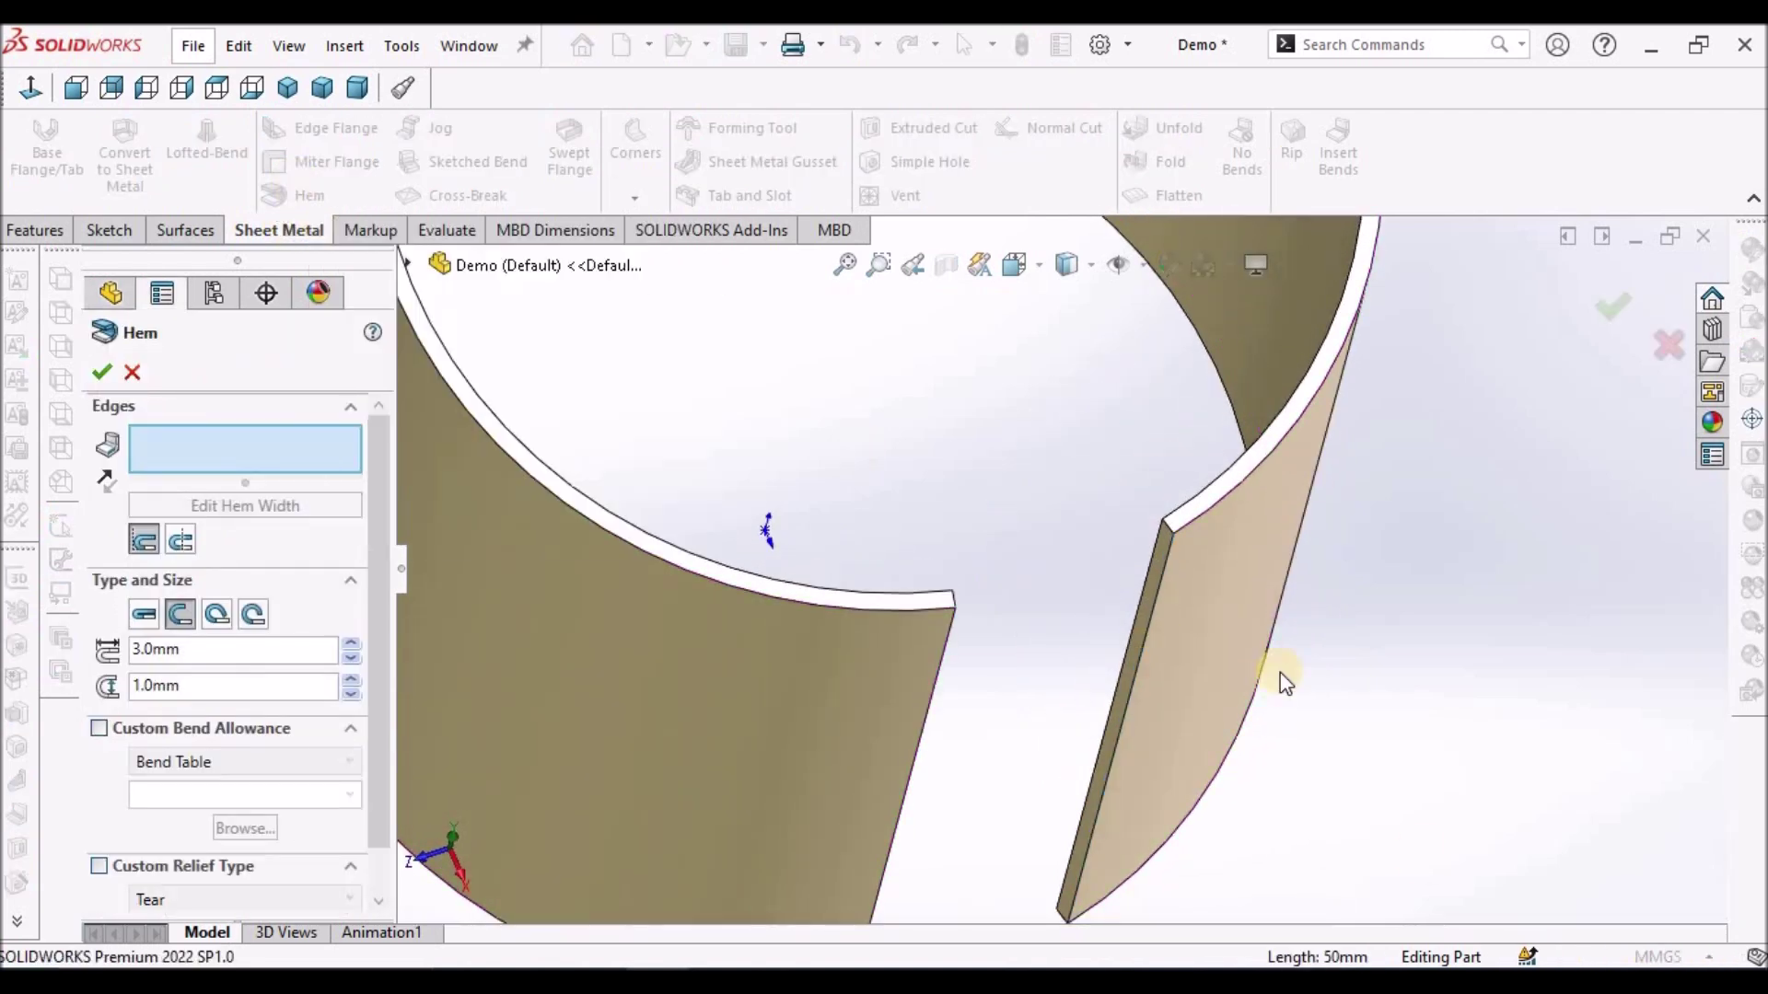
scroll(1161, 543, "down", 3)
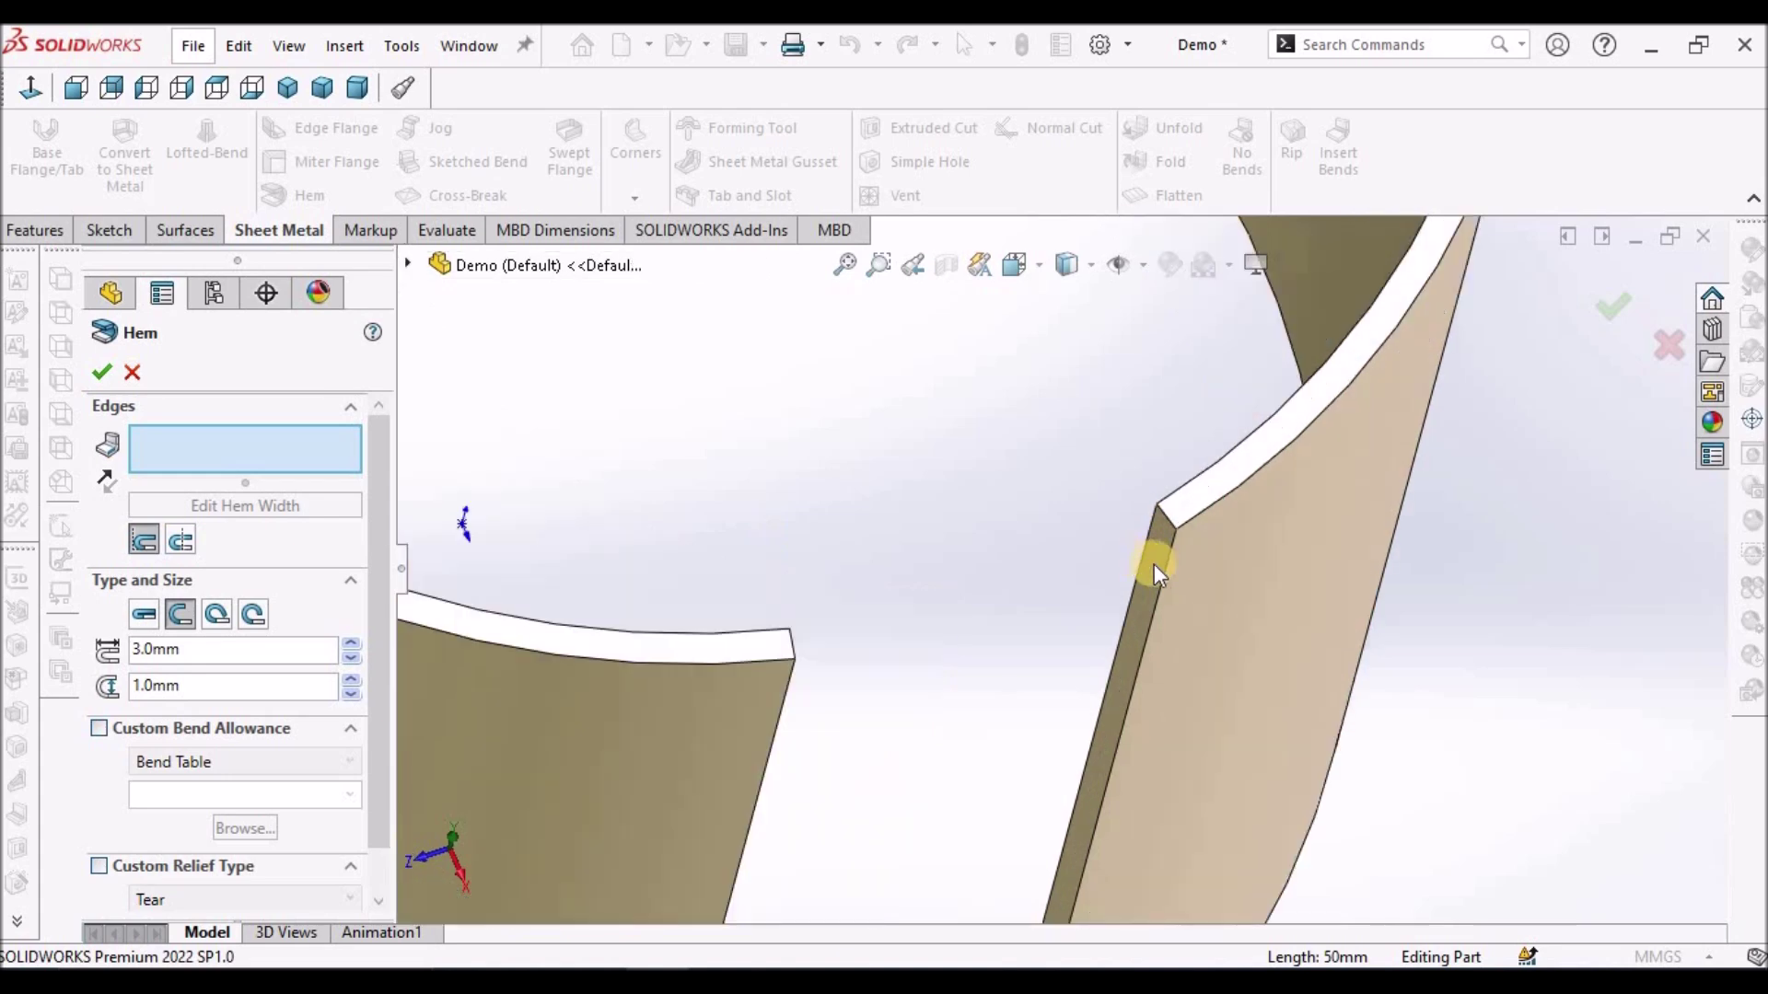
left_click(131, 373)
scroll(862, 529, "down", 2)
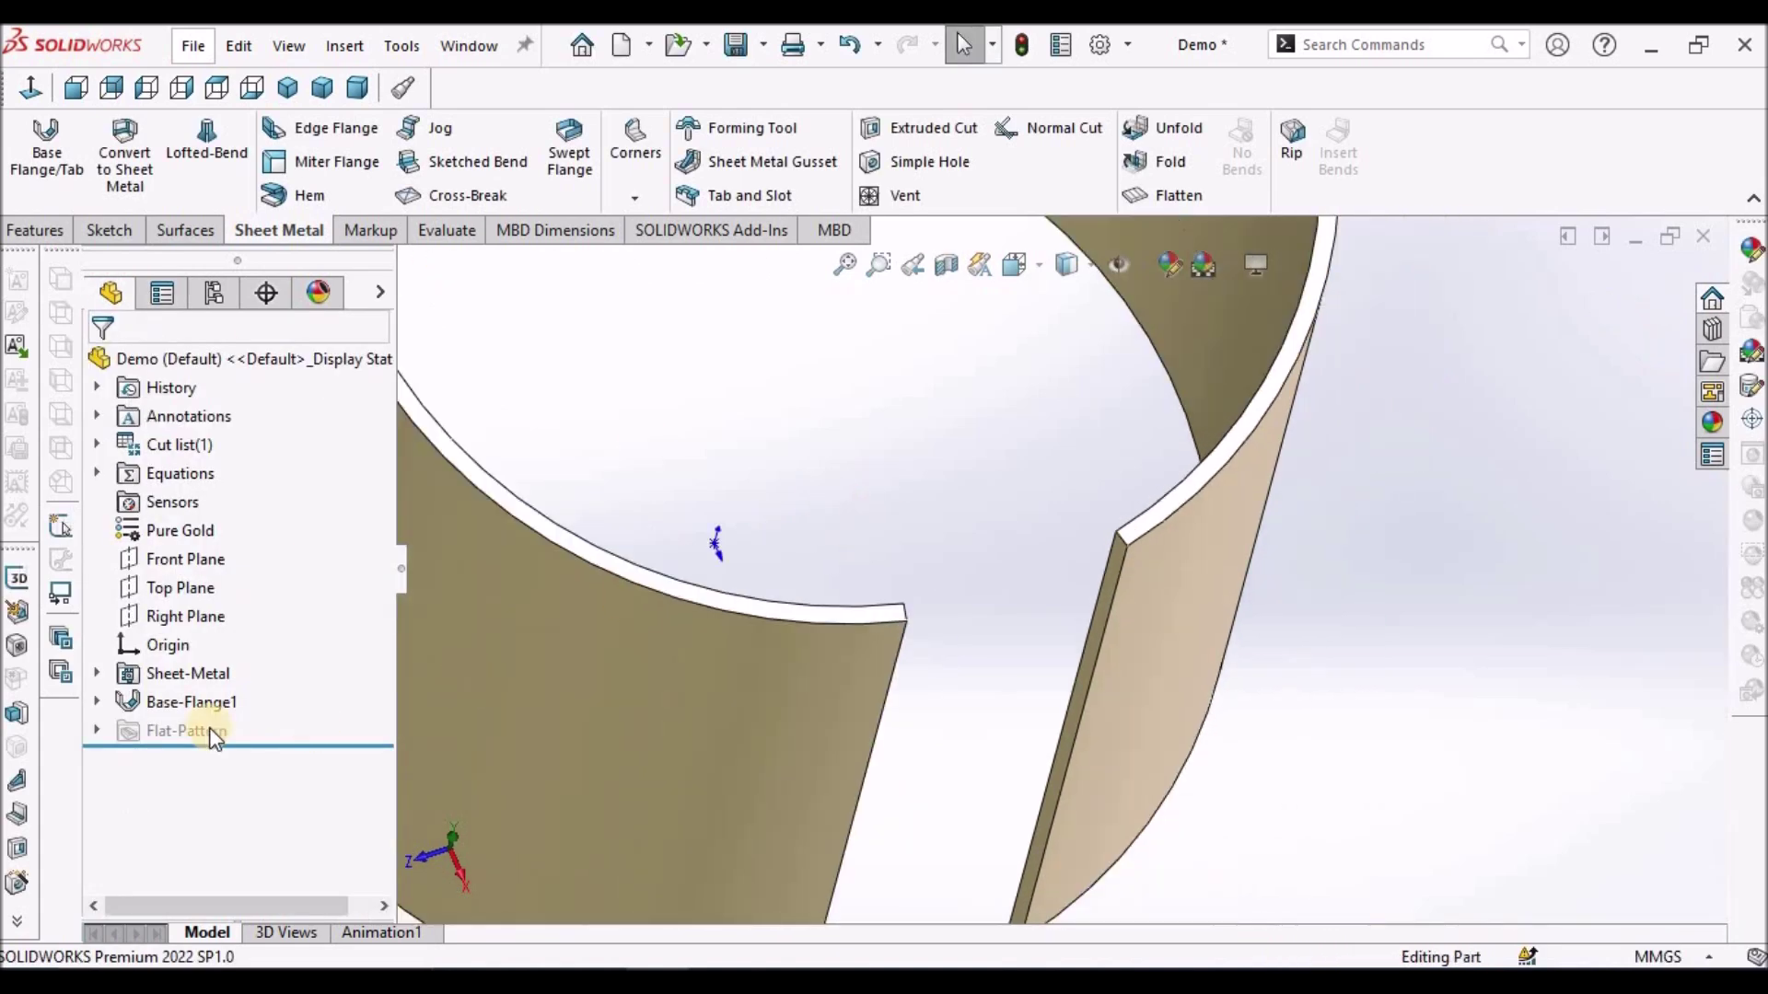
Reopen Sketch1 of Base-Flange1 for editing, showing the centerline and 12 dimension
left_click(96, 701)
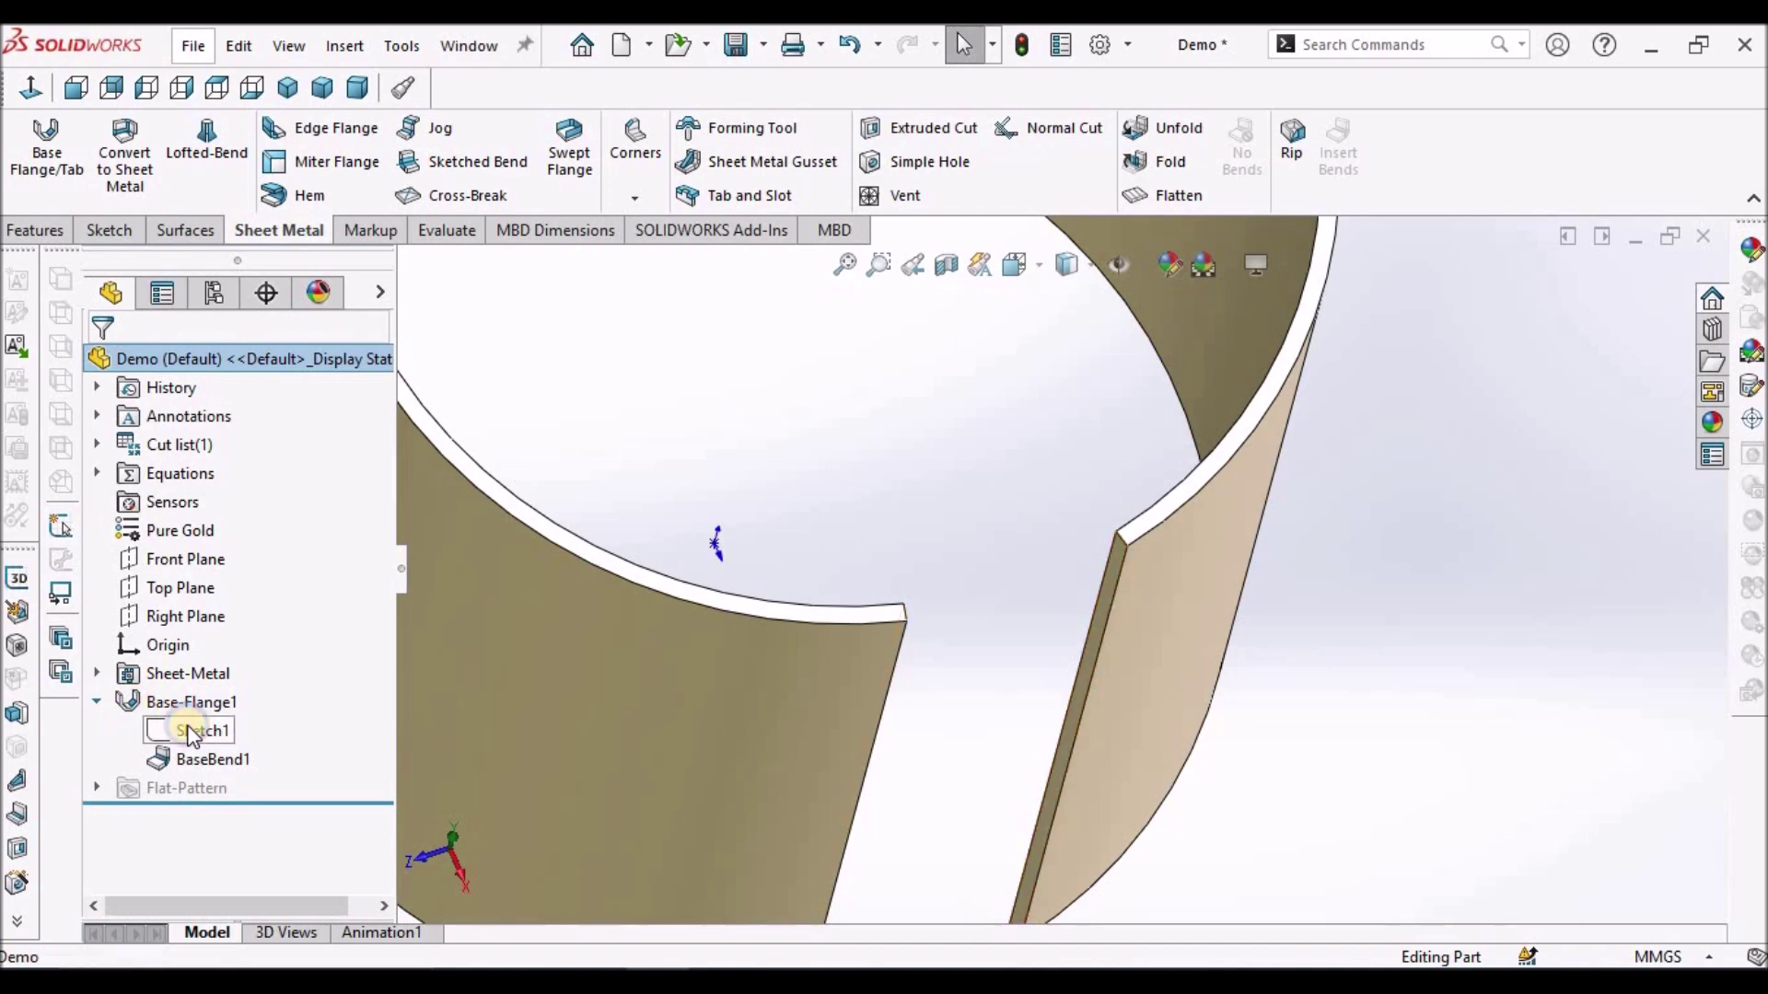
right_click(190, 734)
left_click(241, 489)
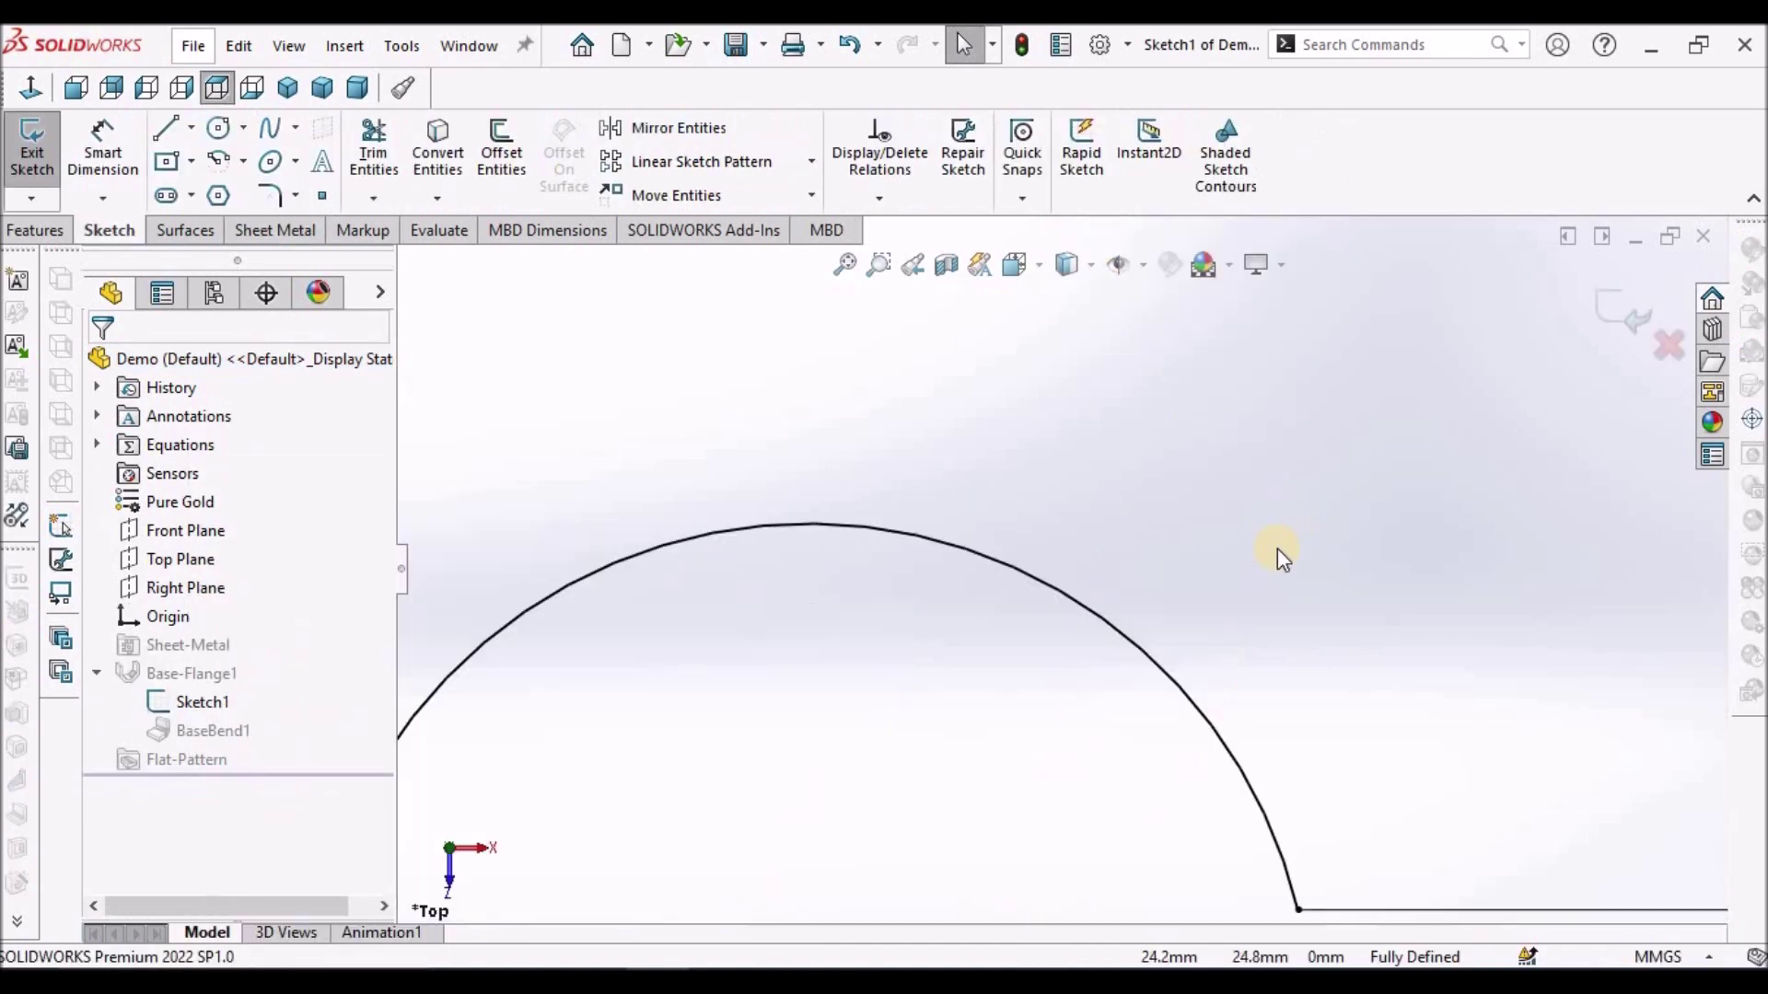
scroll(1263, 710, "down", 2)
scroll(1157, 837, "up", 3)
middle_click_drag(1157, 837, 1213, 757, "ctrl")
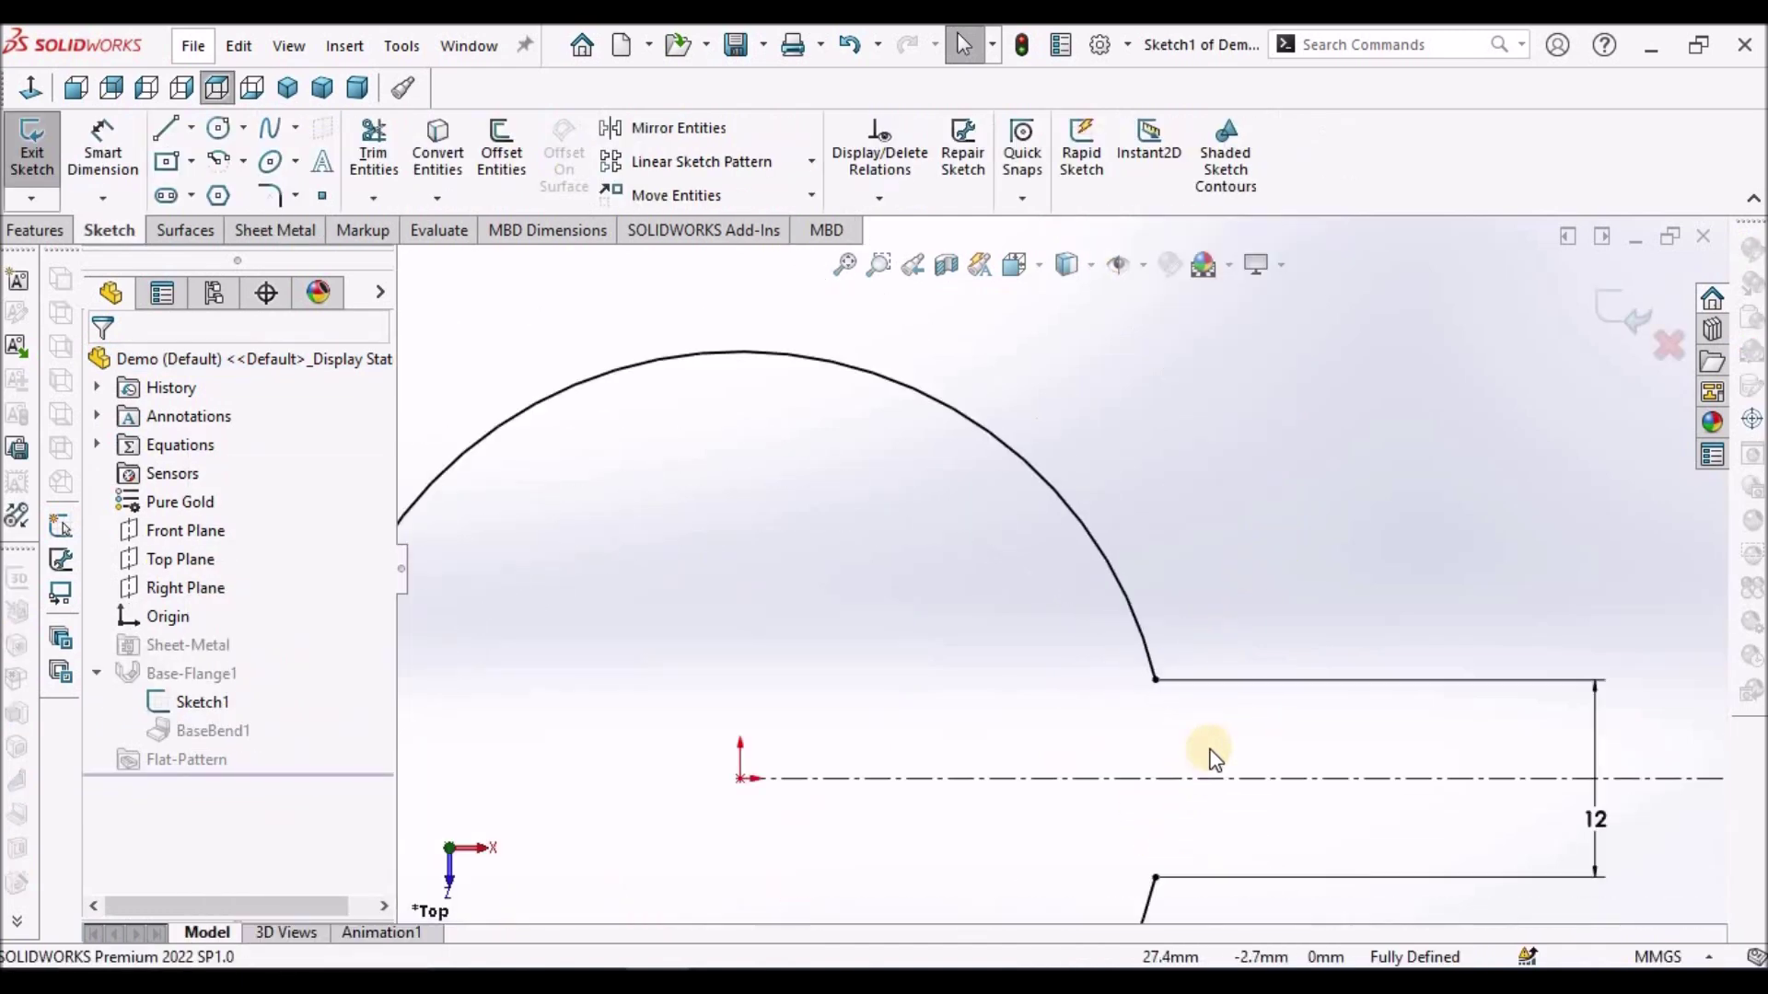
scroll(1213, 757, "down", 2)
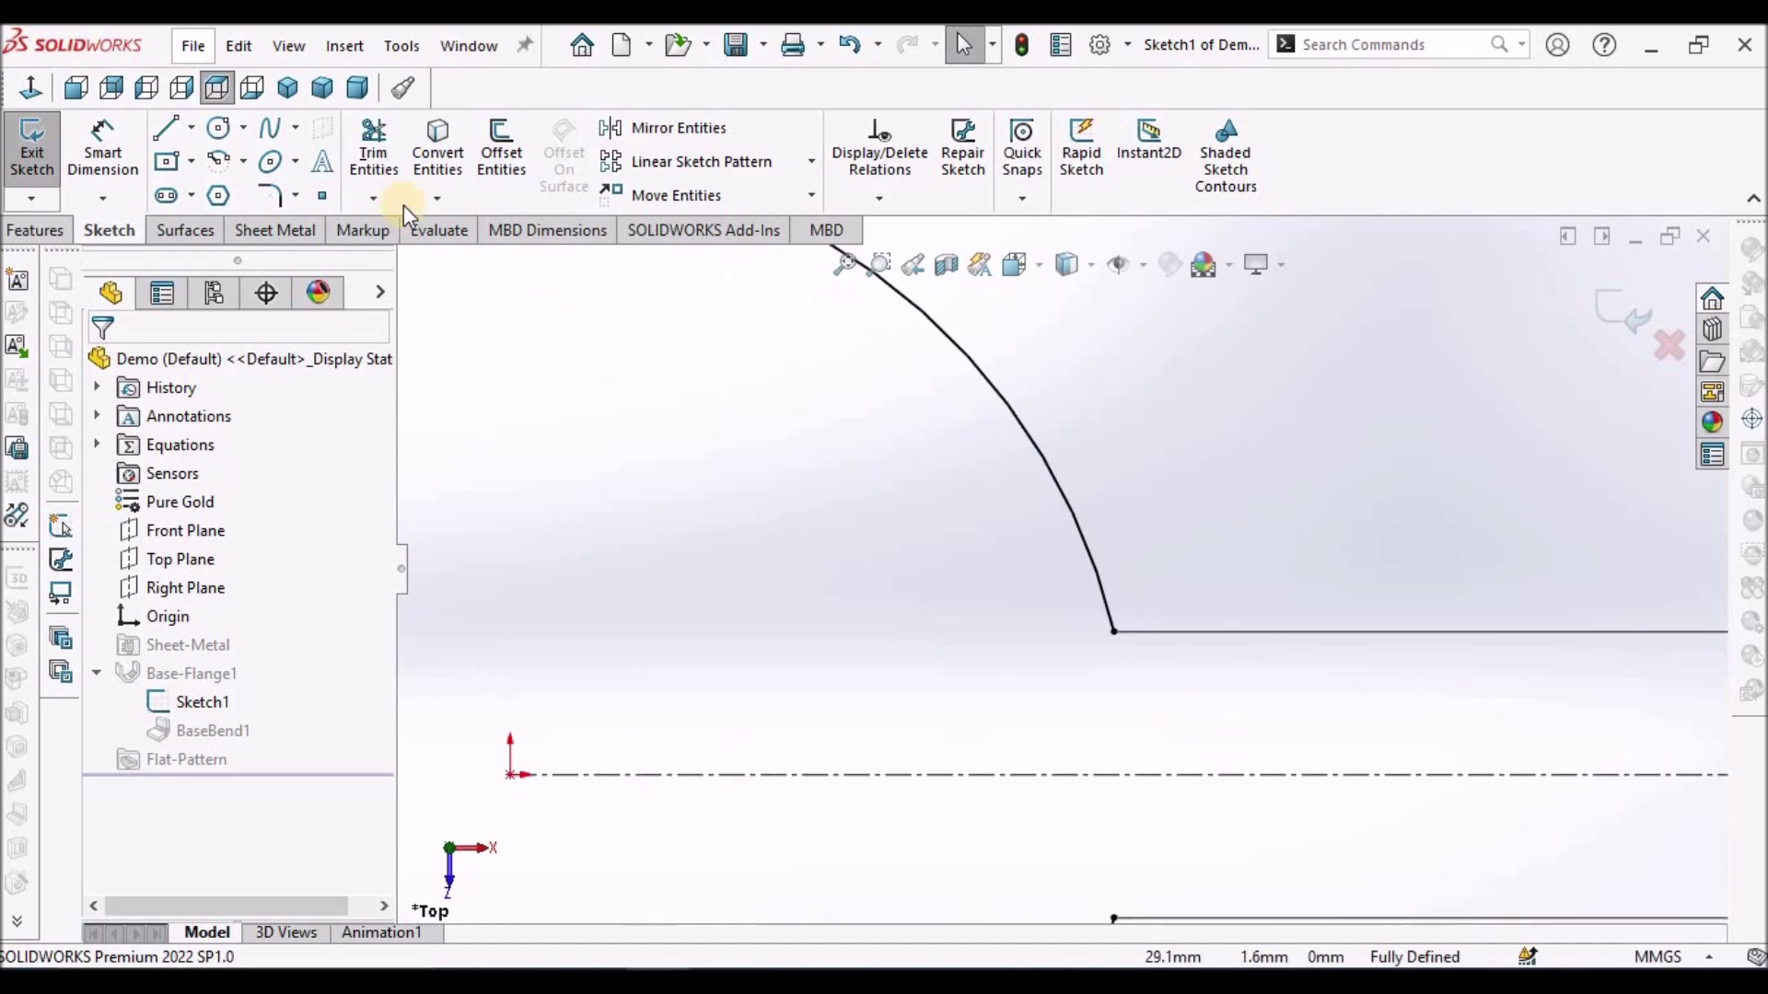
Draw a short line off the upper arc end, tangent to the arc
left_click(166, 143)
scroll(1289, 838, "down", 2)
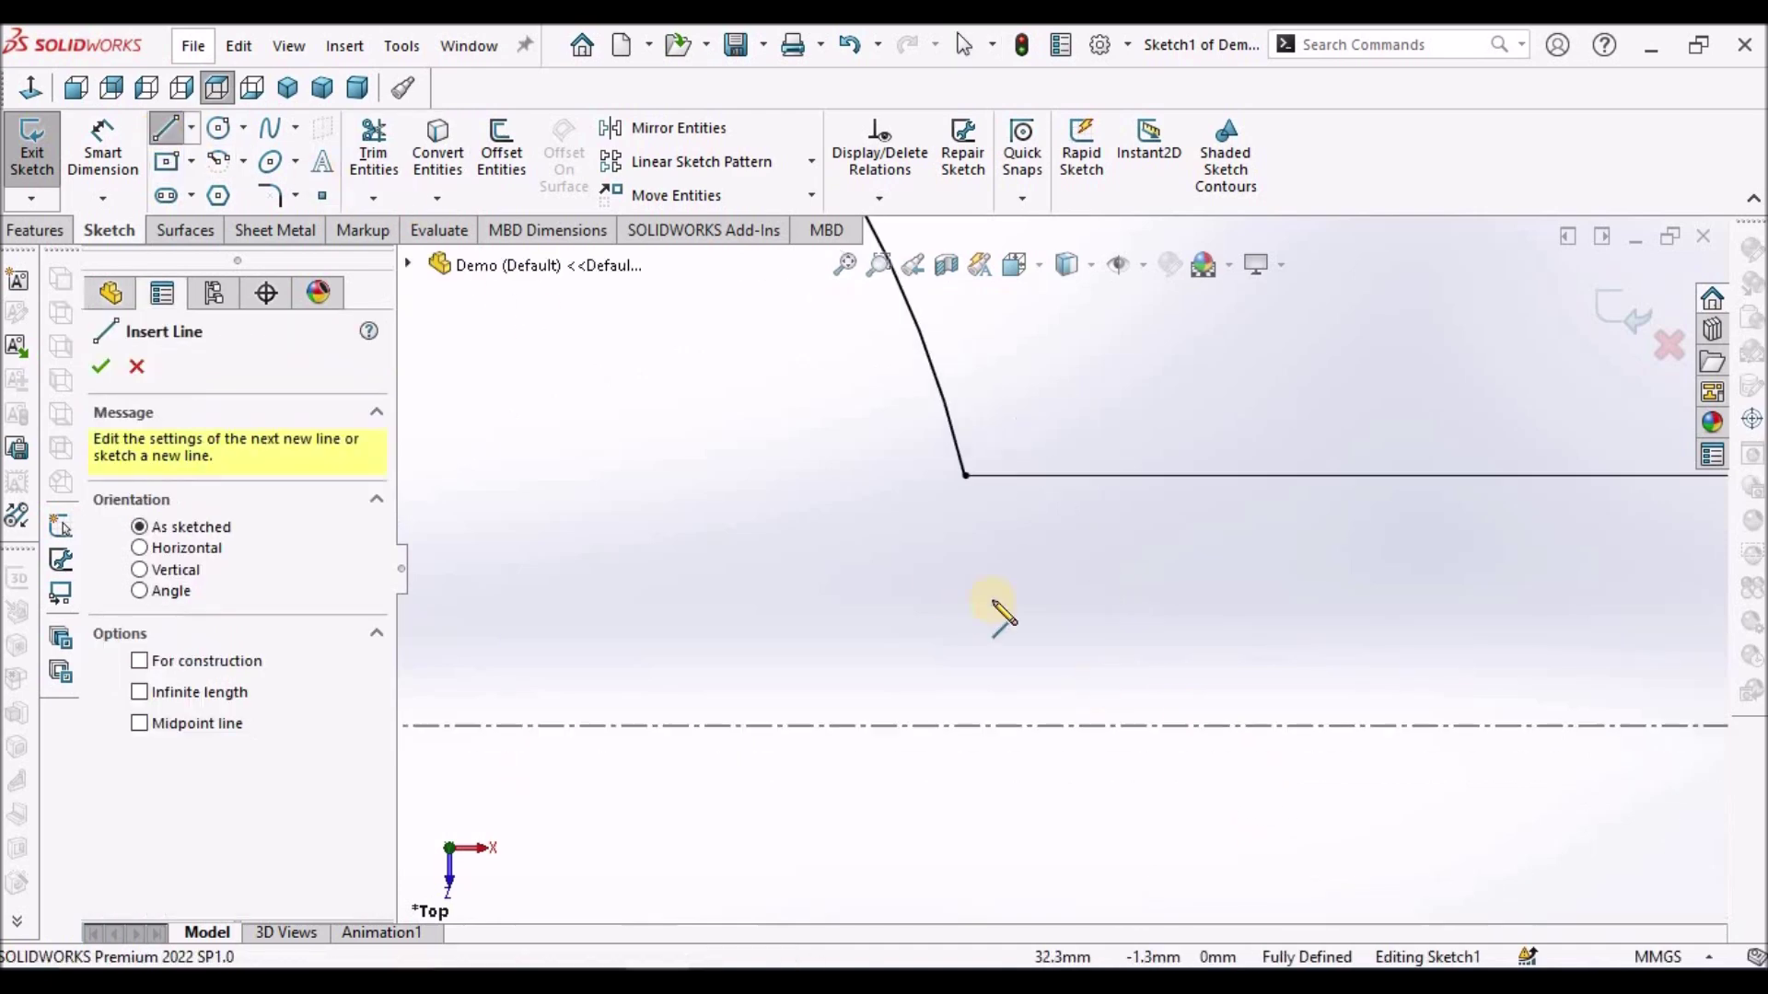
left_click(963, 476)
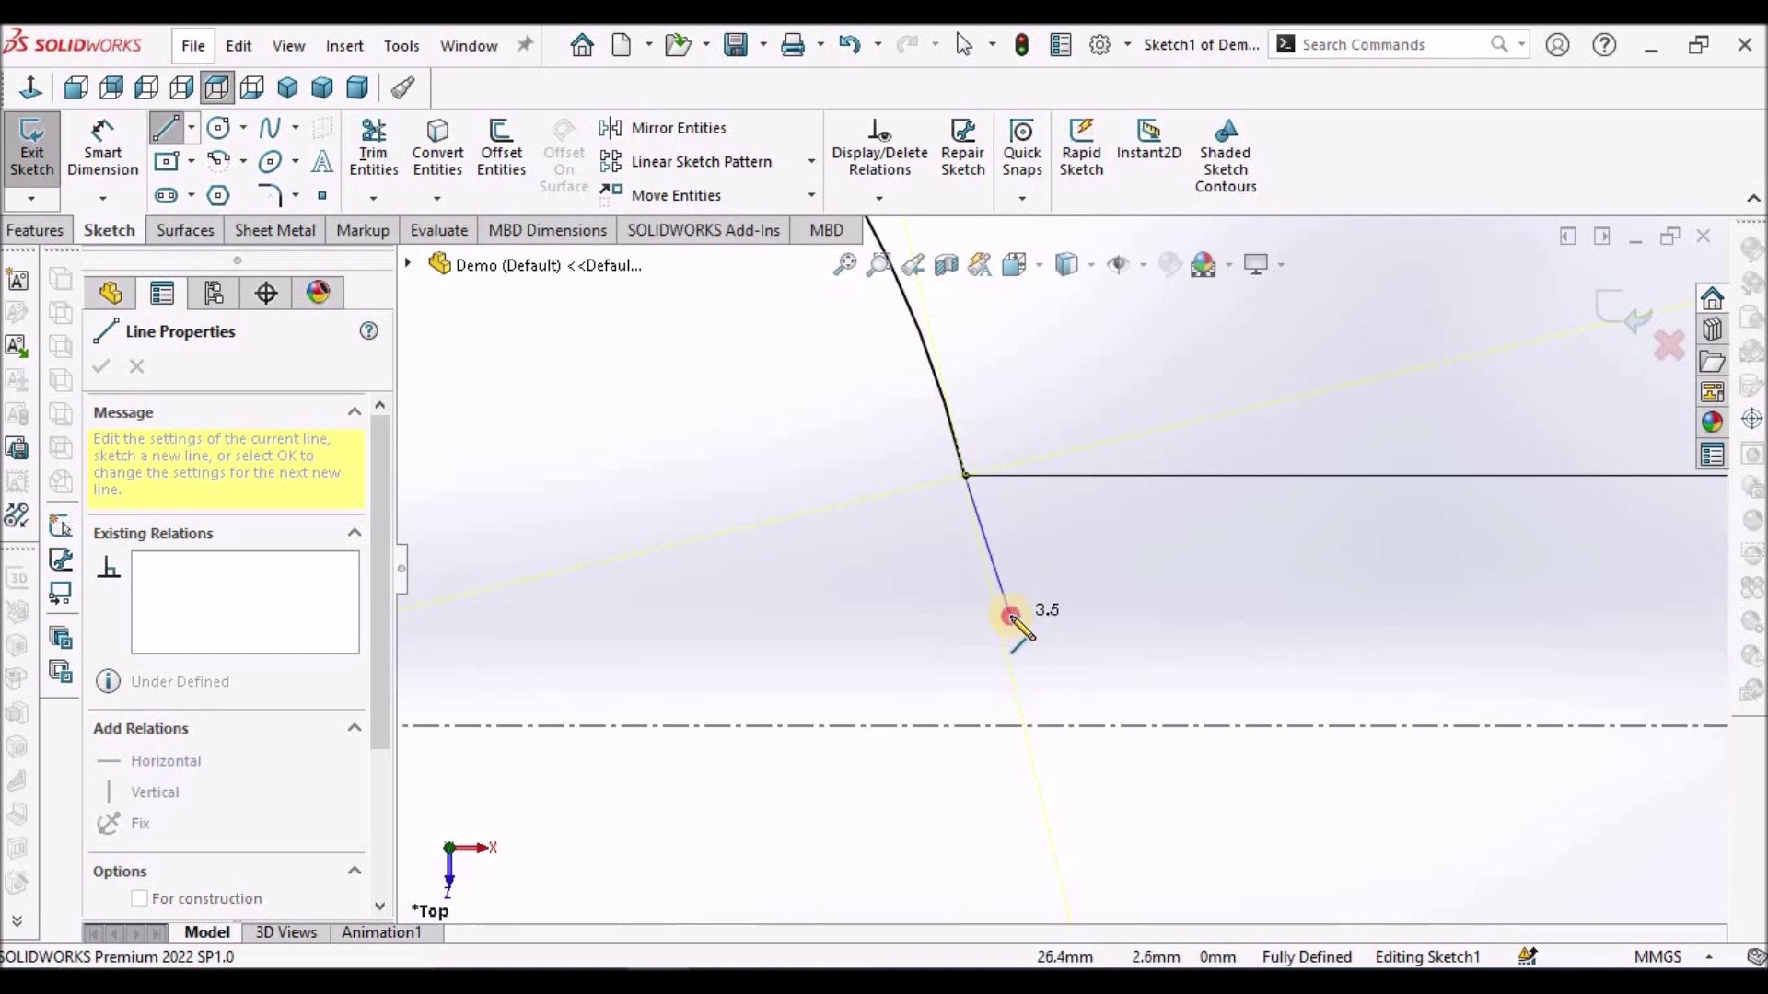
left_click(1010, 615)
right_click(766, 501)
key("Escape")
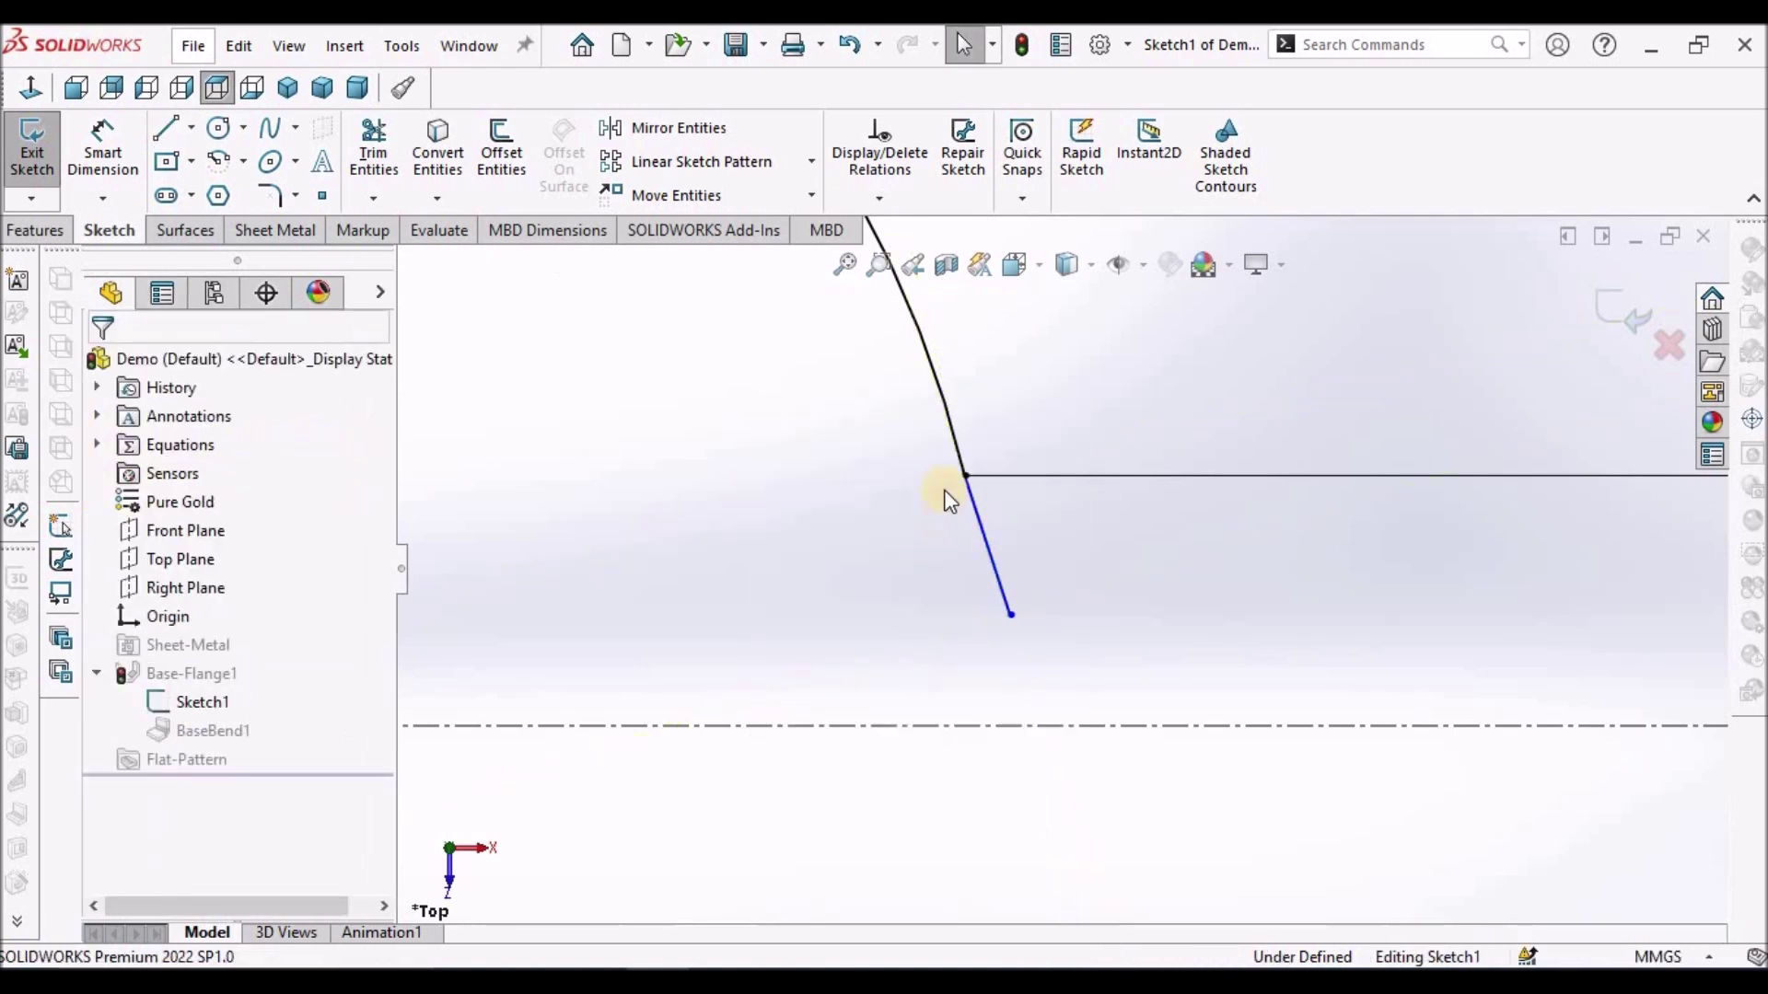
left_click(964, 475)
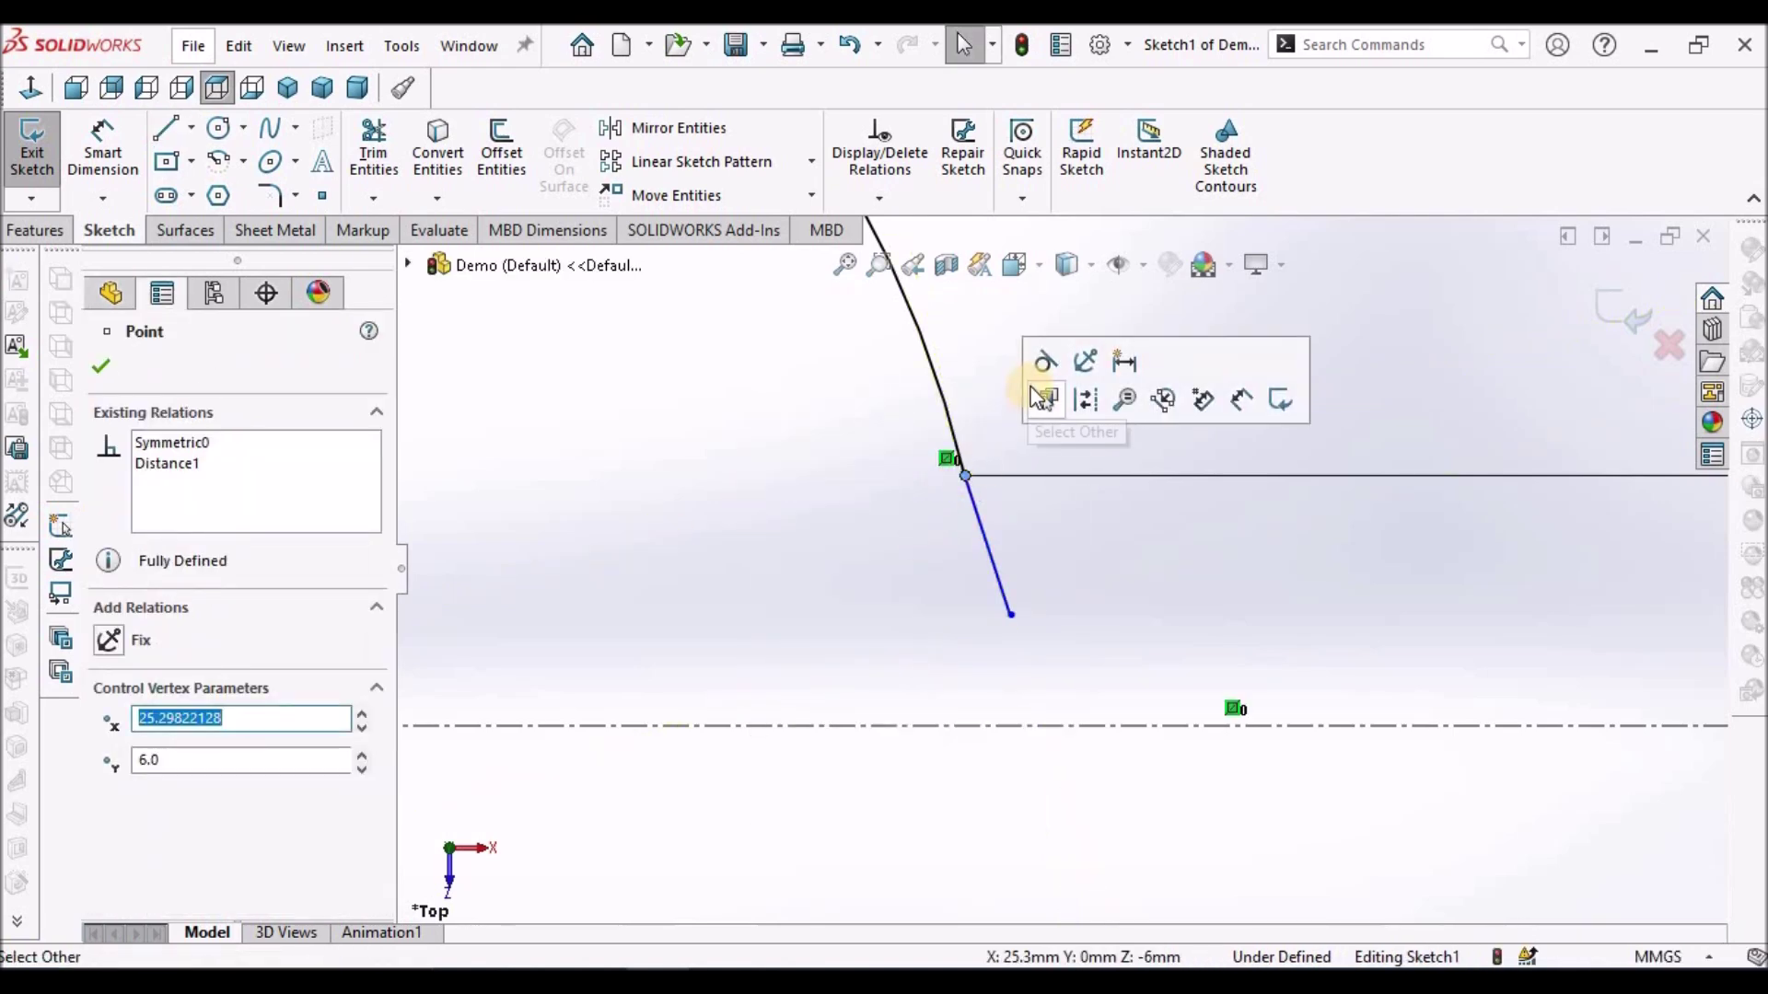
left_click(1043, 362)
left_click(1057, 548)
scroll(1022, 569, "up", 2)
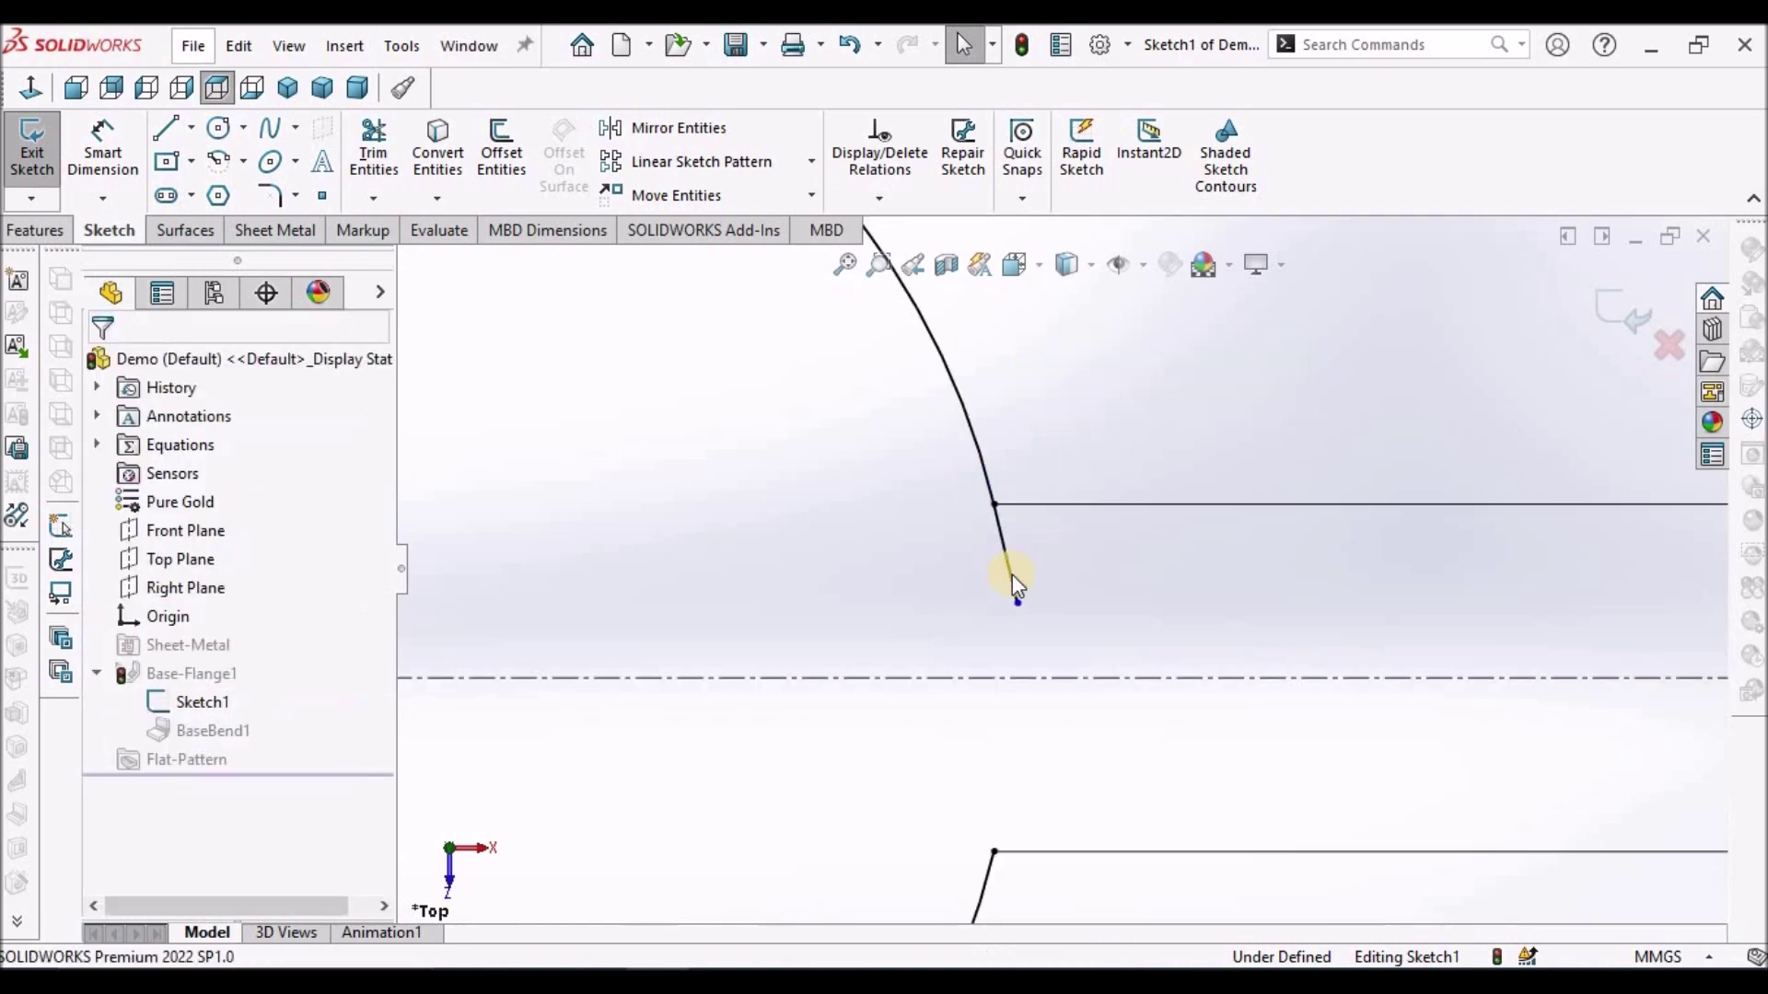
scroll(755, 552, "down", 1)
Dimension the short line to 3 mm, exit the sketch, and orbit the rebuilt cylinder
left_click(102, 147)
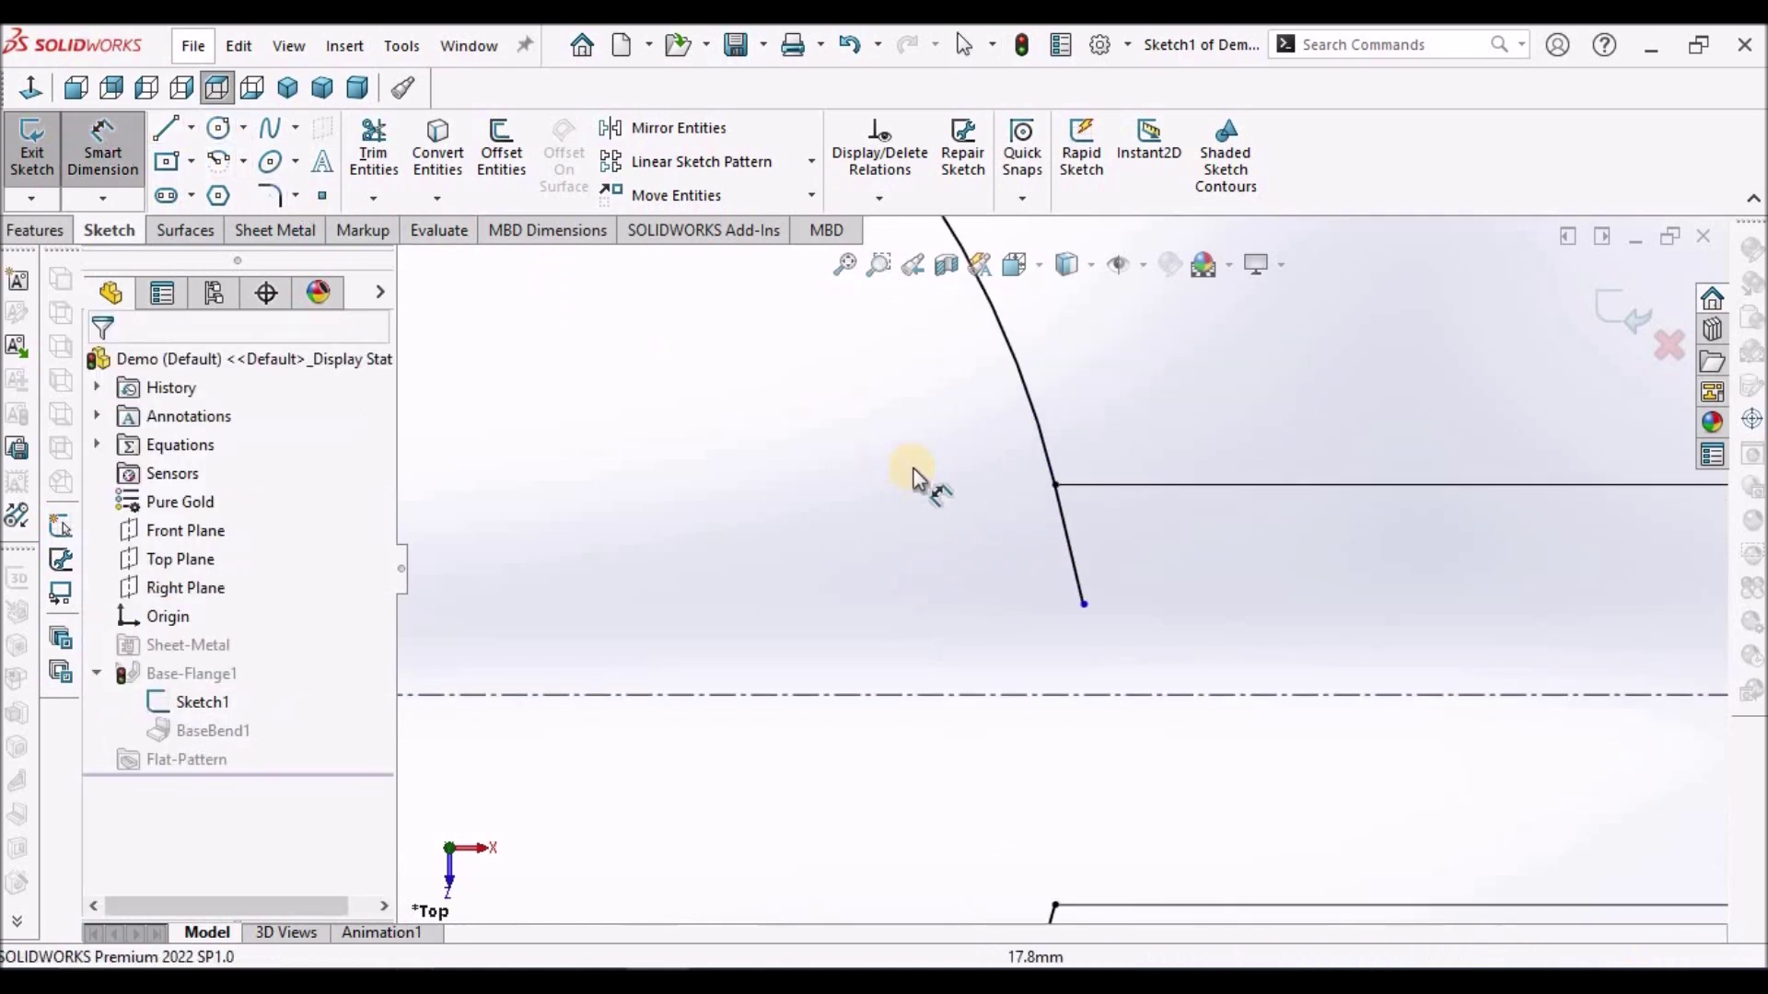
left_click(1064, 529)
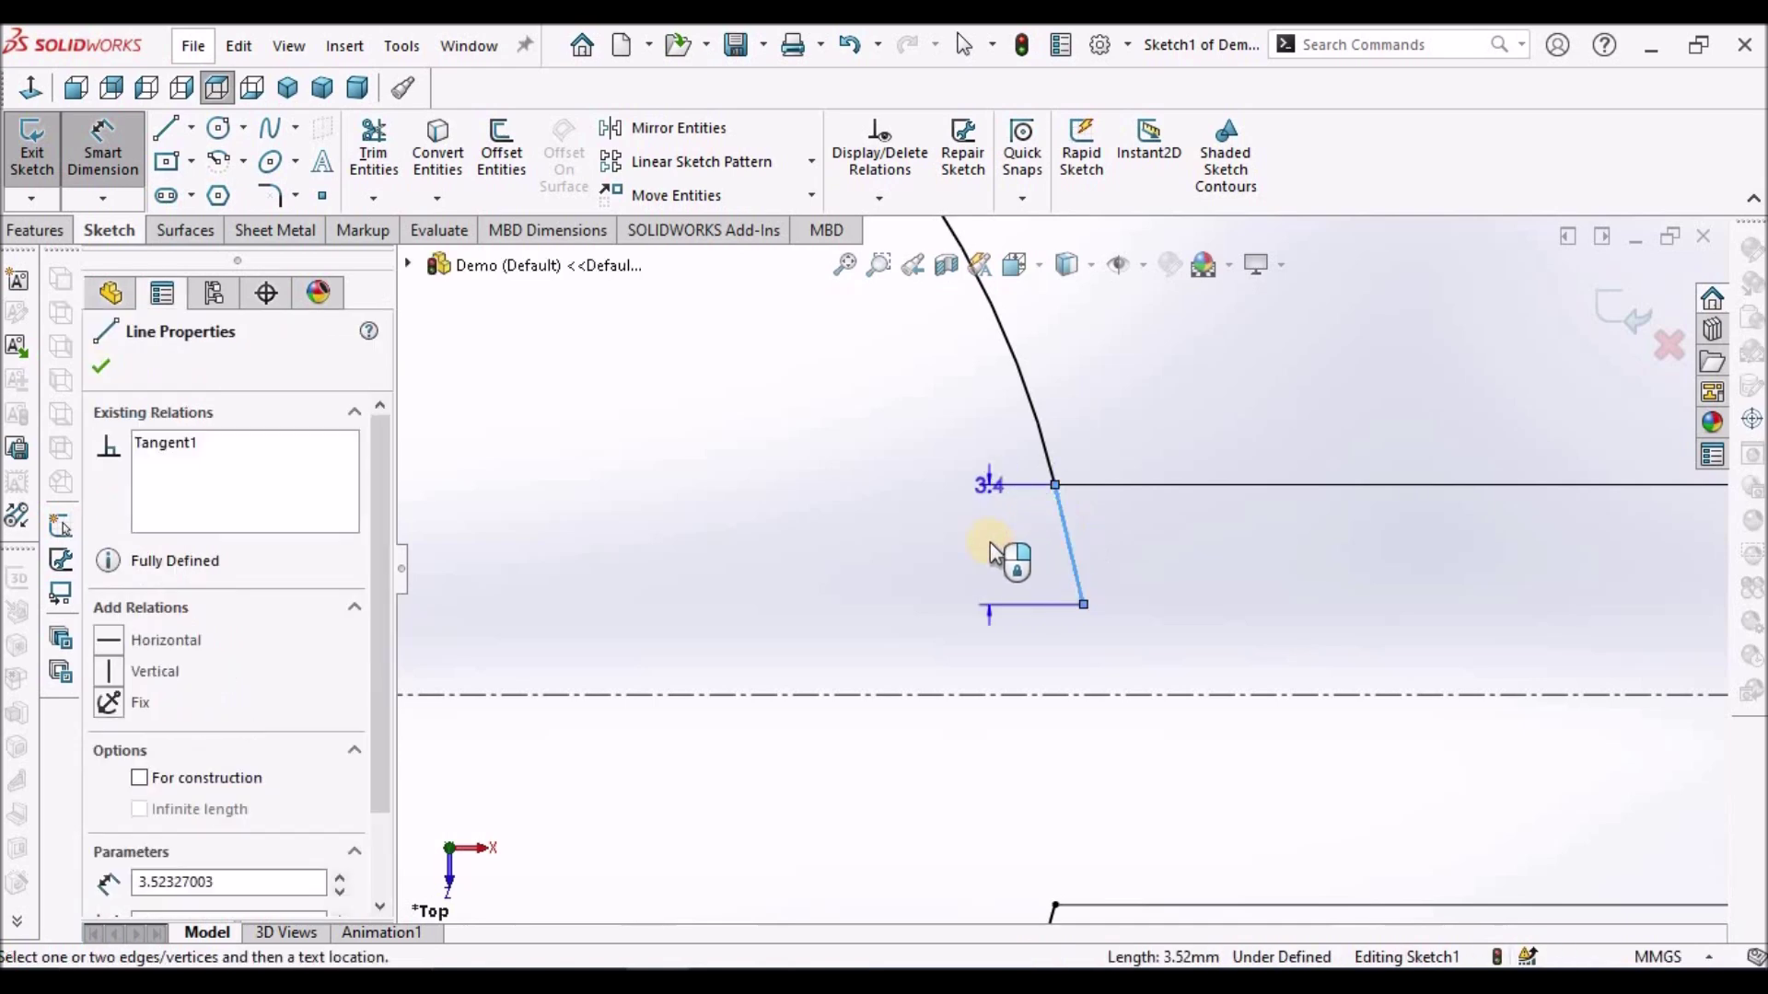
left_click(990, 545)
type("3")
key("Return")
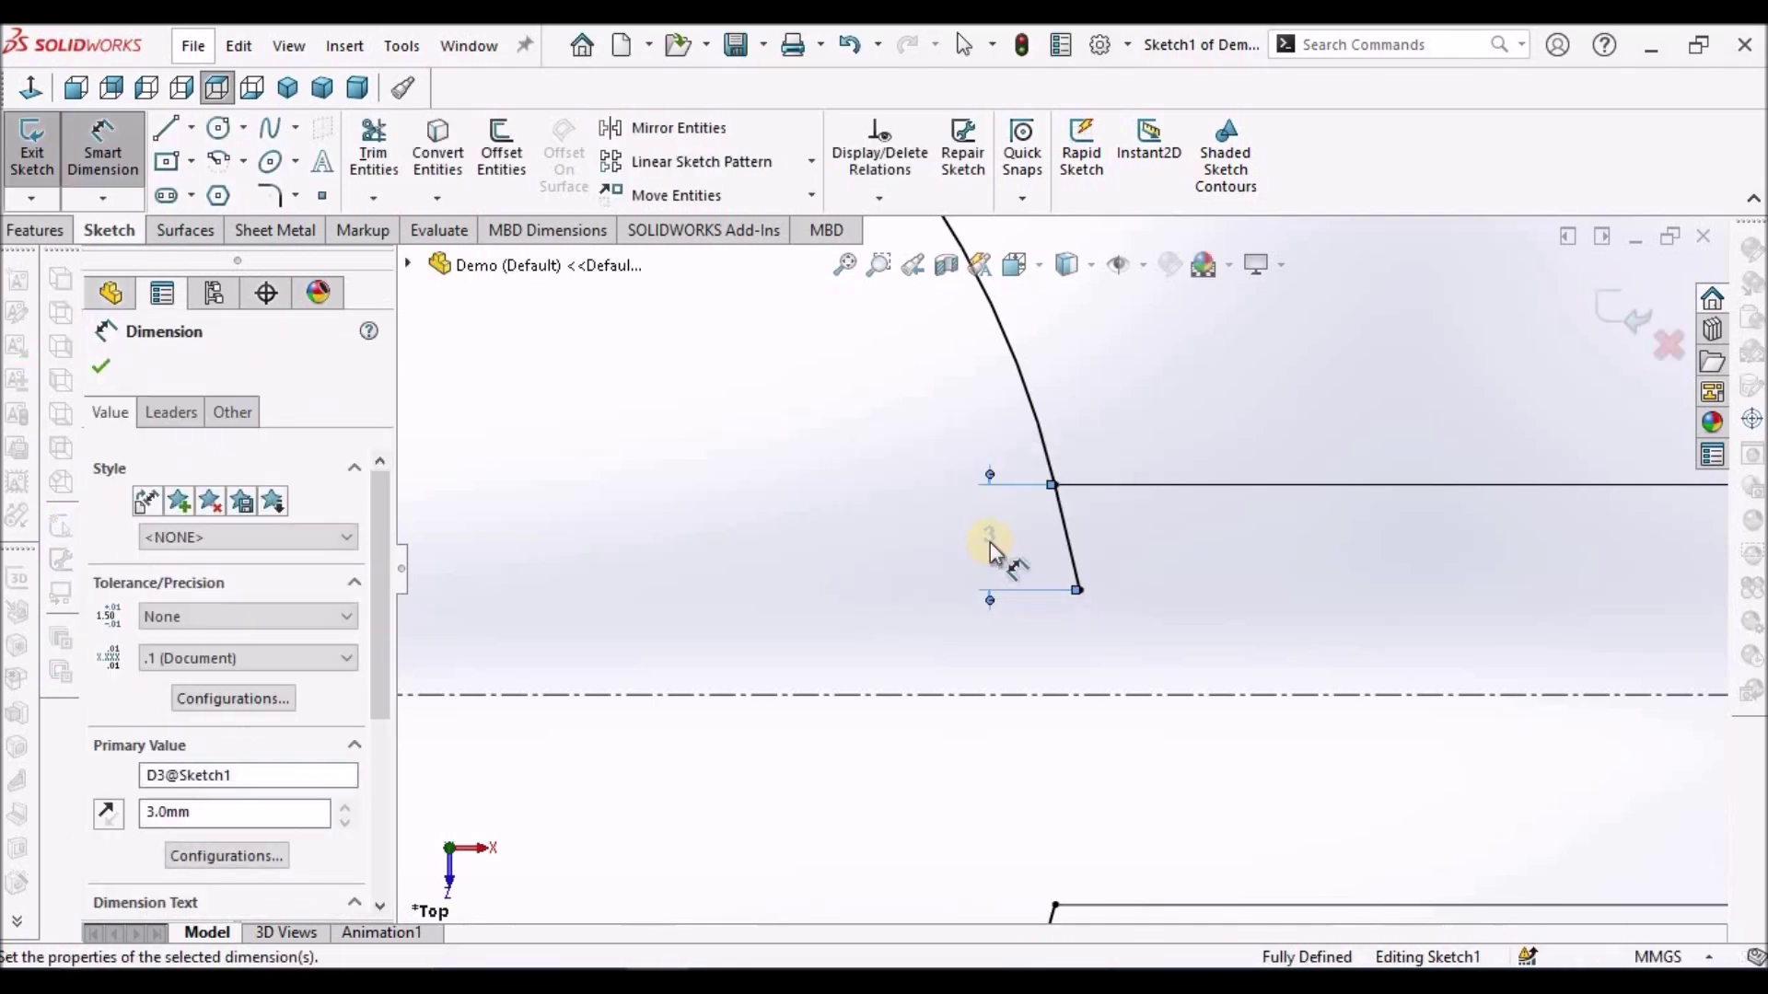
right_click(1298, 368)
left_click(1366, 447)
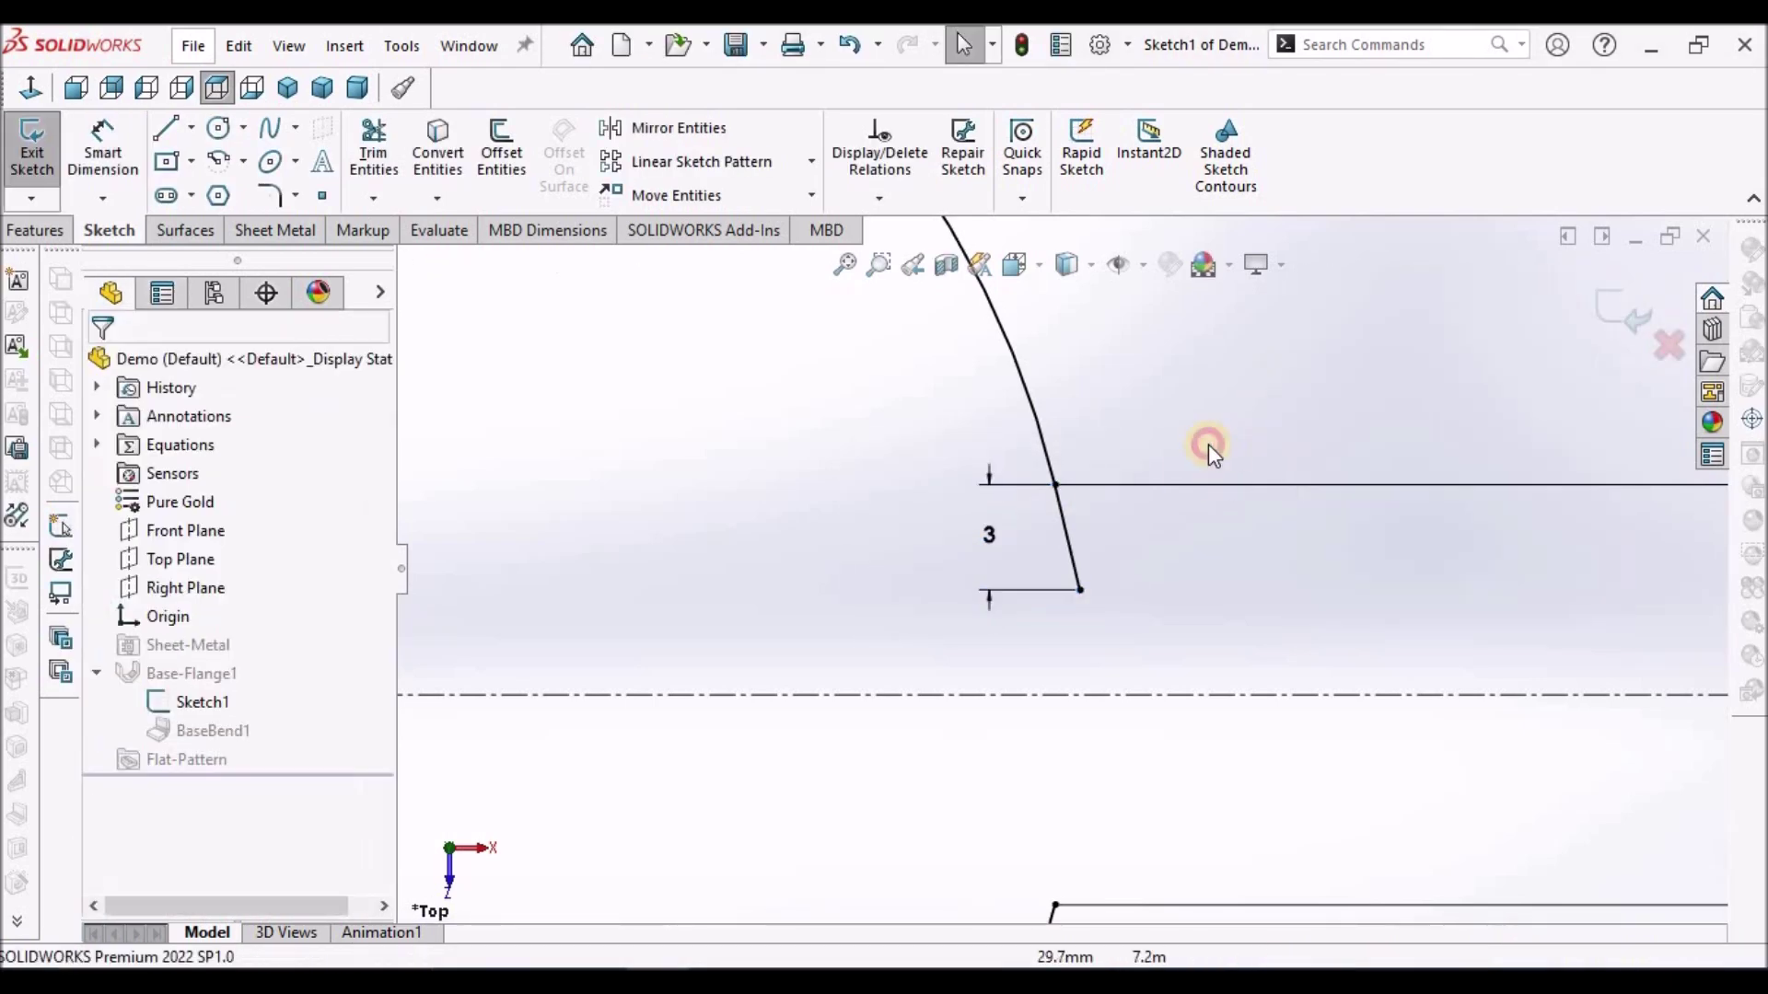
scroll(1095, 557, "up", 4)
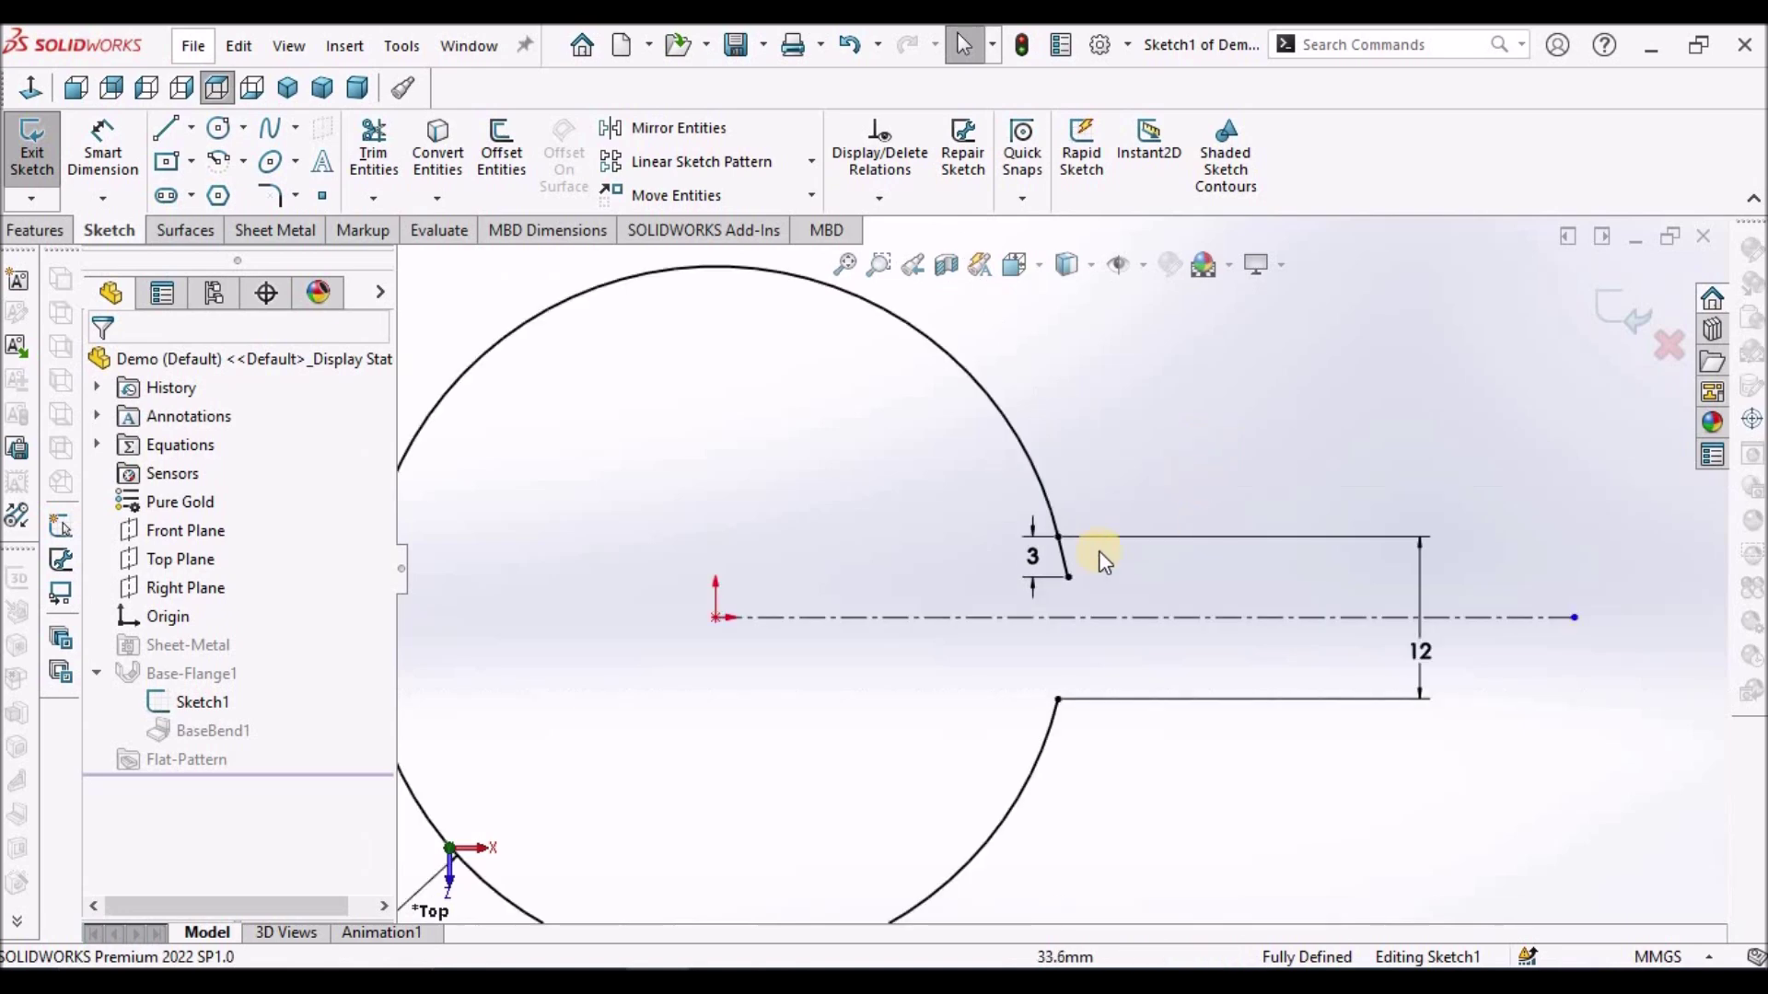
left_click(1622, 313)
mouse_move(1082, 509)
middle_mouse_down()
mouse_move(1034, 406)
mouse_move(895, 441)
mouse_move(896, 577)
mouse_move(998, 695)
mouse_move(1002, 663)
middle_mouse_up()
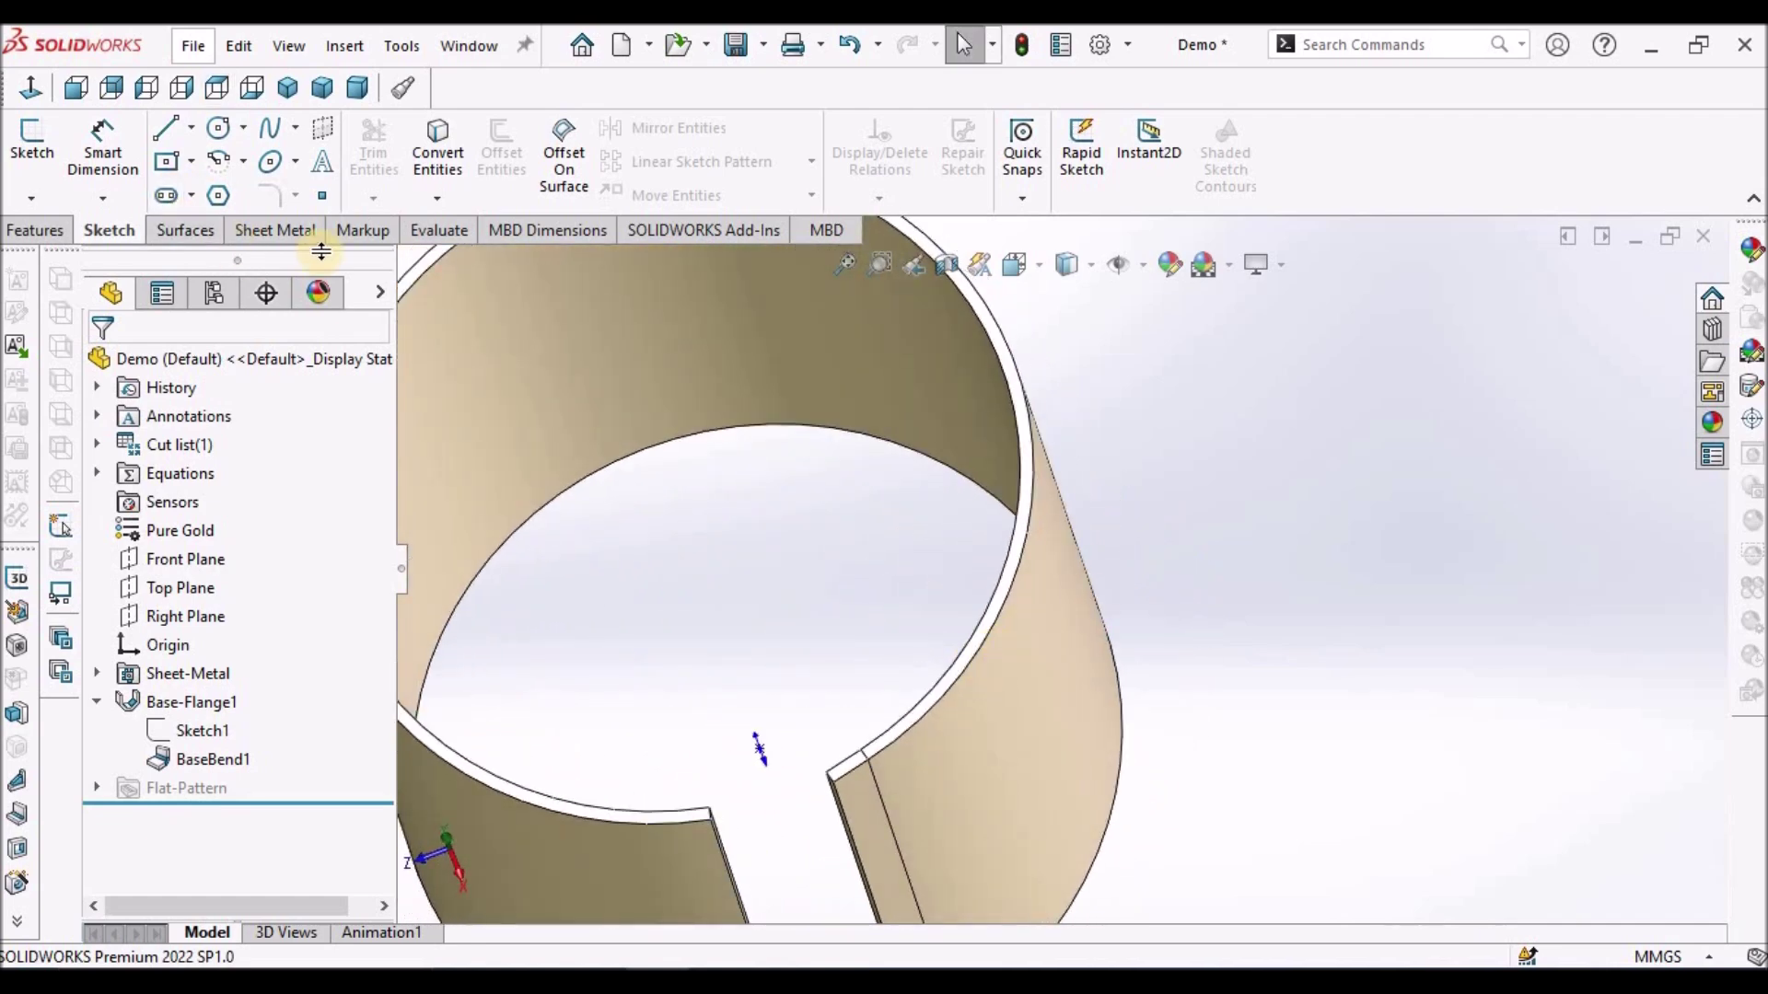
Add Hem1 on the seam edge with 3.0 mm length and 1.0 mm gap
left_click(294, 232)
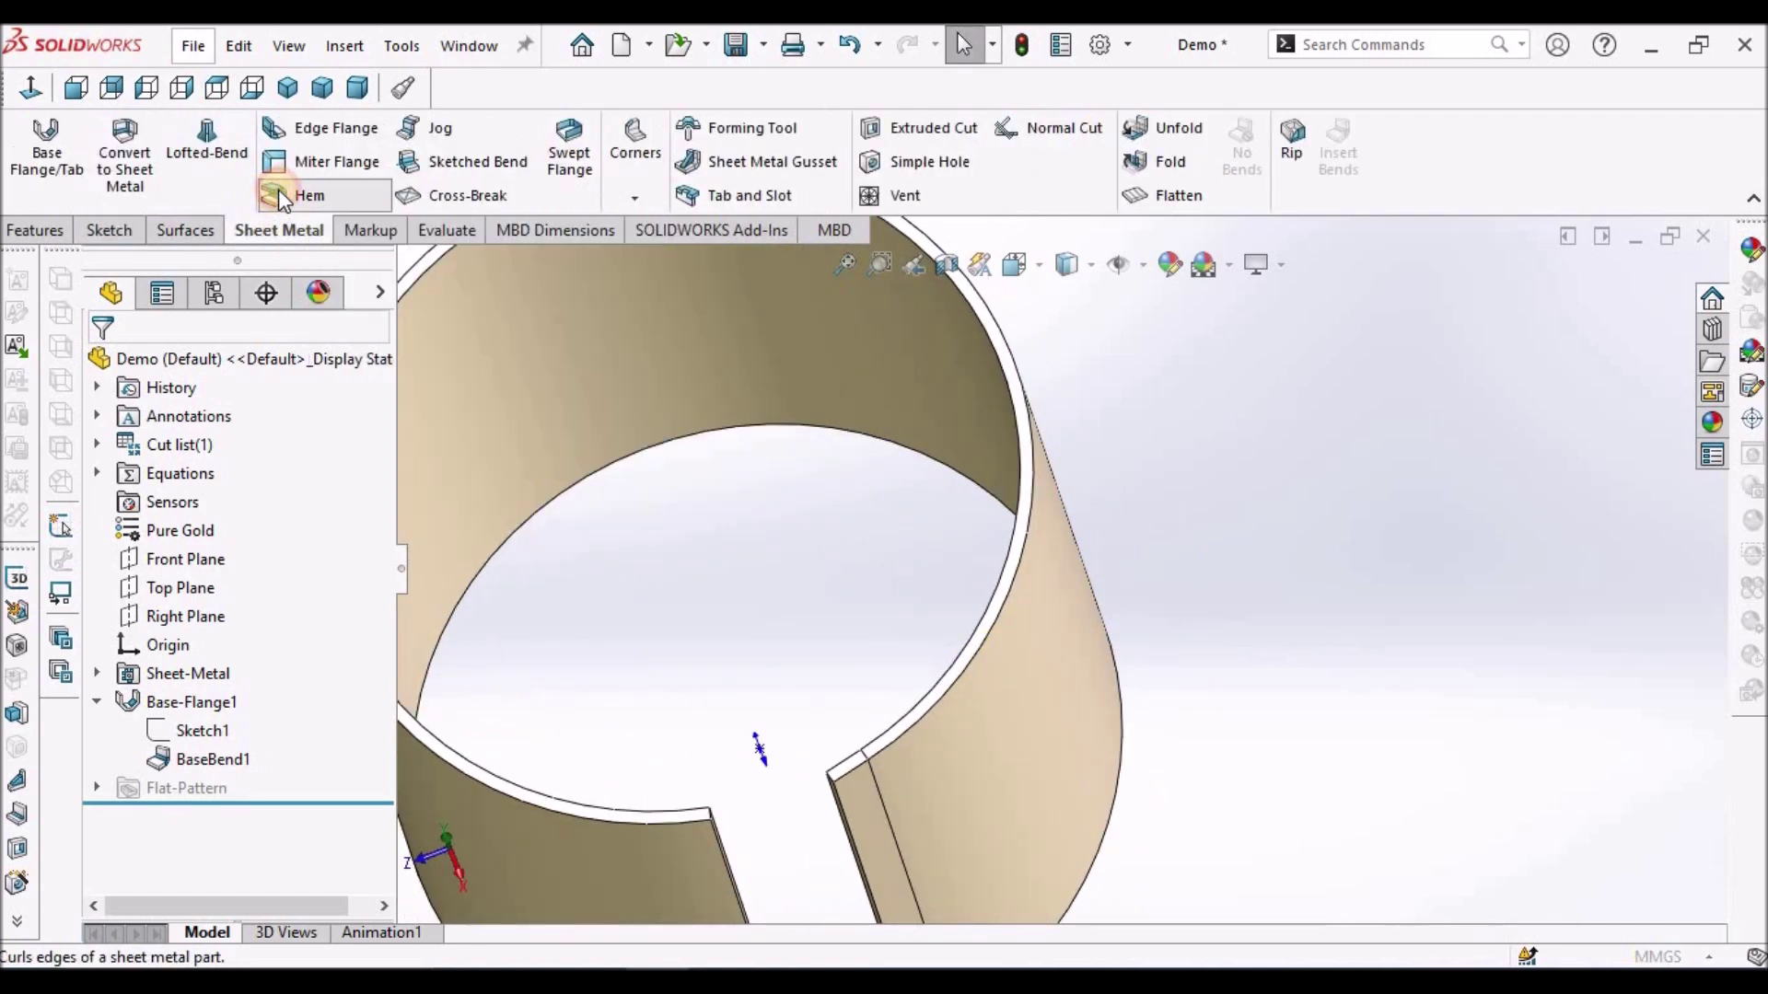
left_click(278, 193)
scroll(880, 777, "up", 3)
scroll(1003, 589, "down", 6)
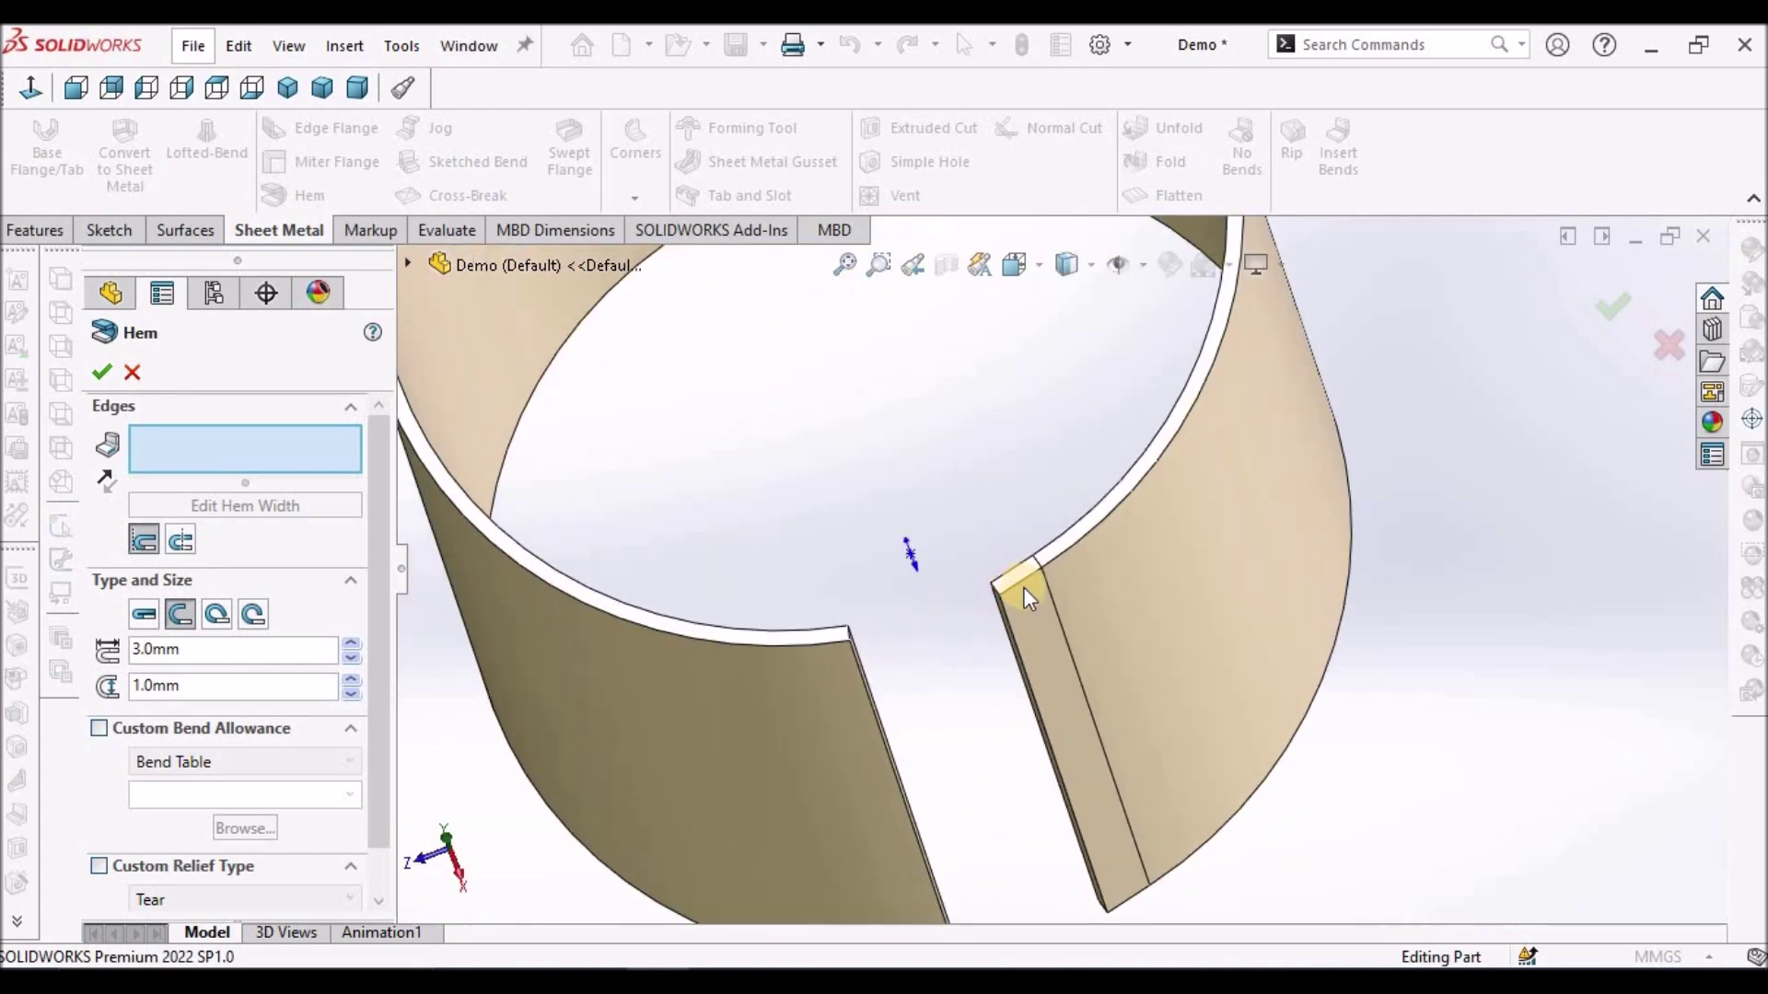
left_click(1001, 618)
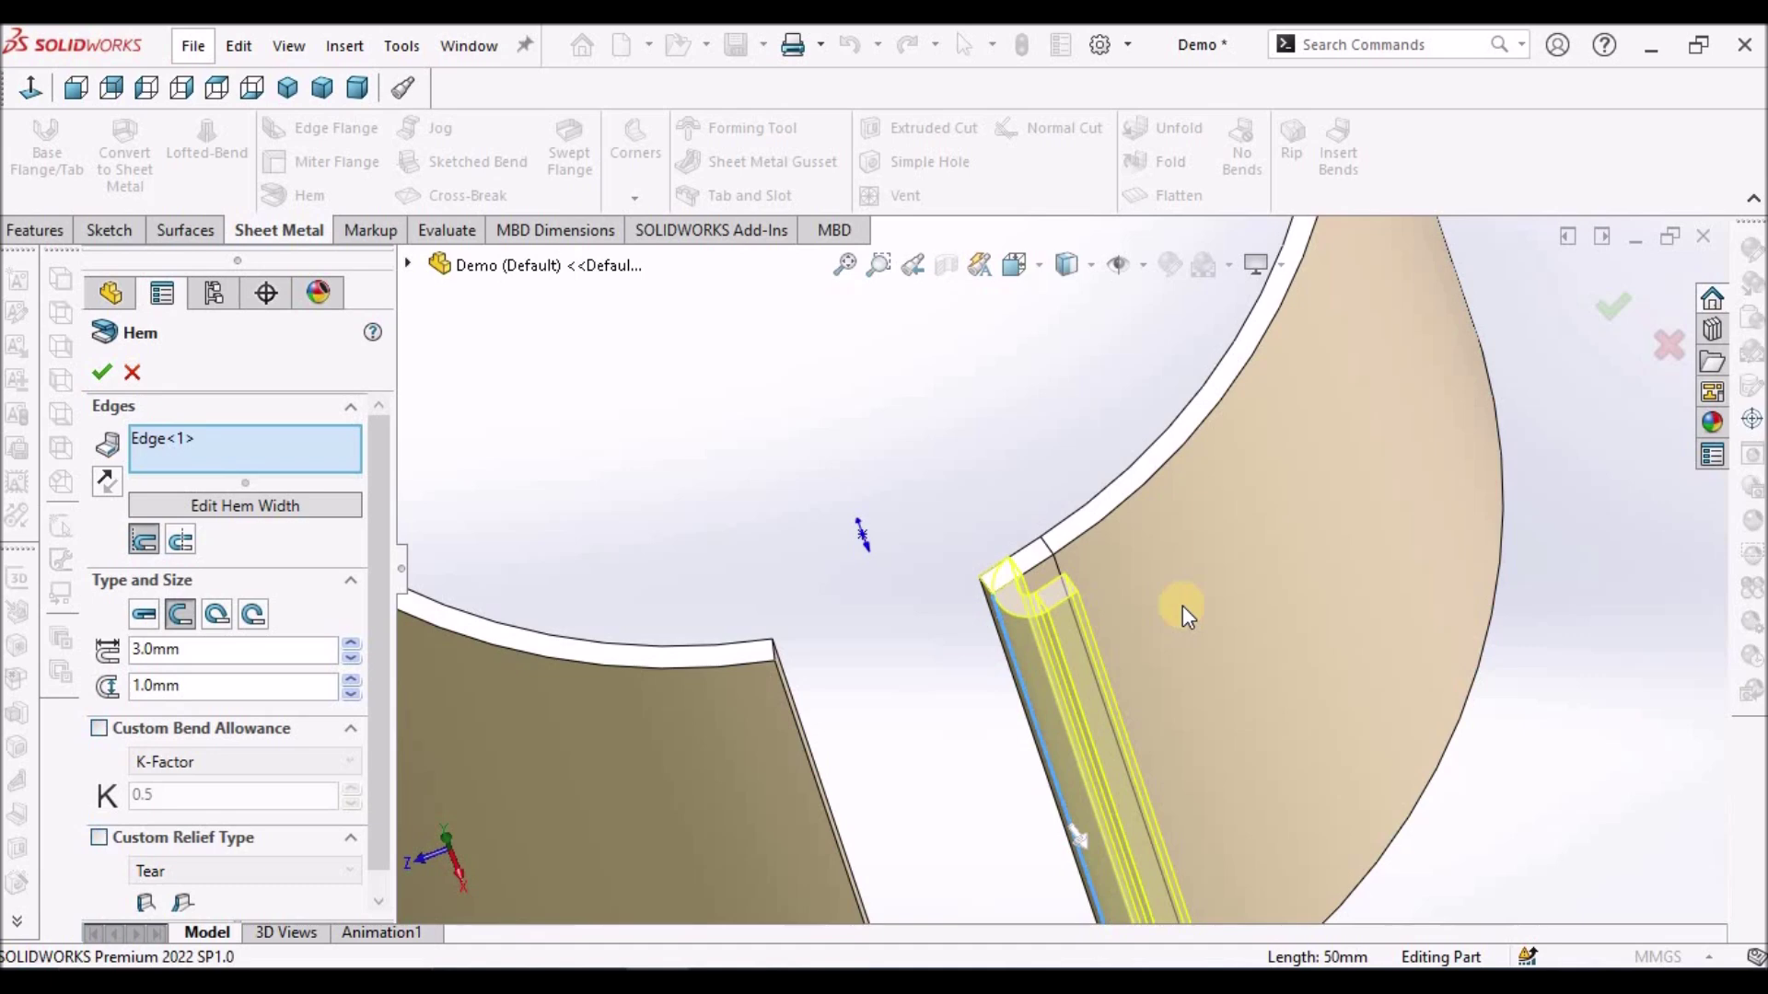
mouse_move(1182, 605)
middle_mouse_down()
mouse_move(1172, 678)
mouse_move(1190, 715)
mouse_move(1177, 630)
middle_mouse_up()
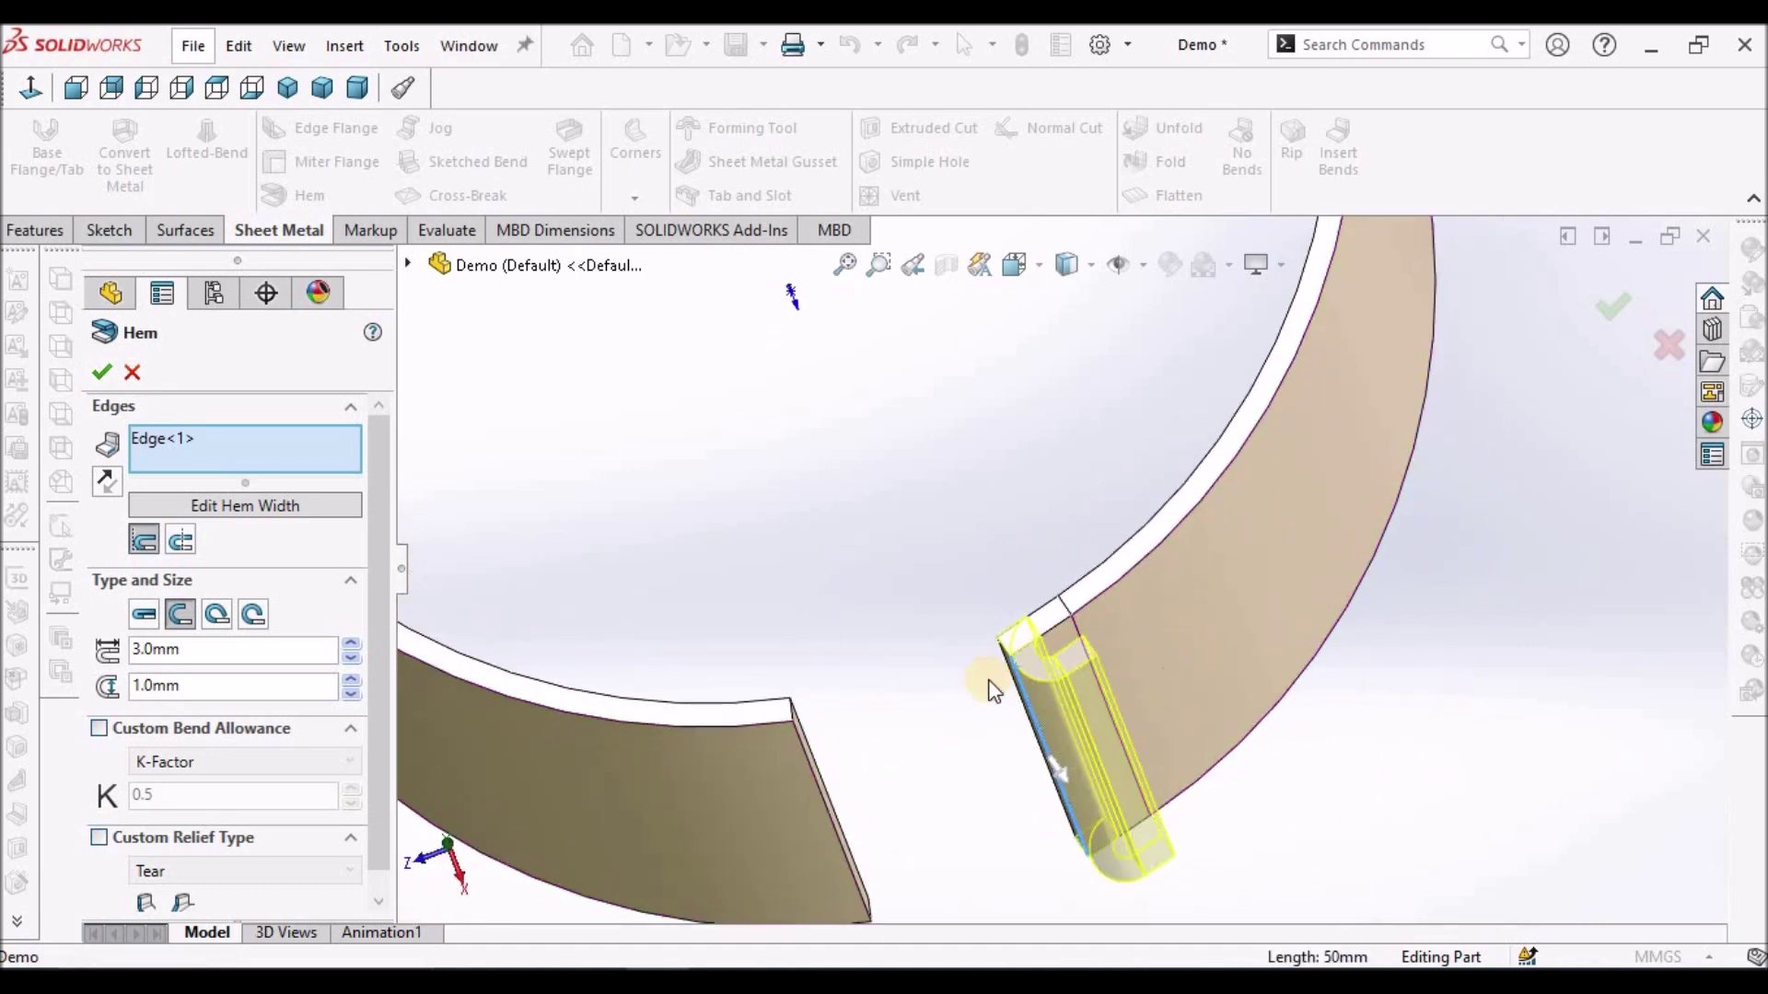
double_click(175, 648)
double_click(173, 681)
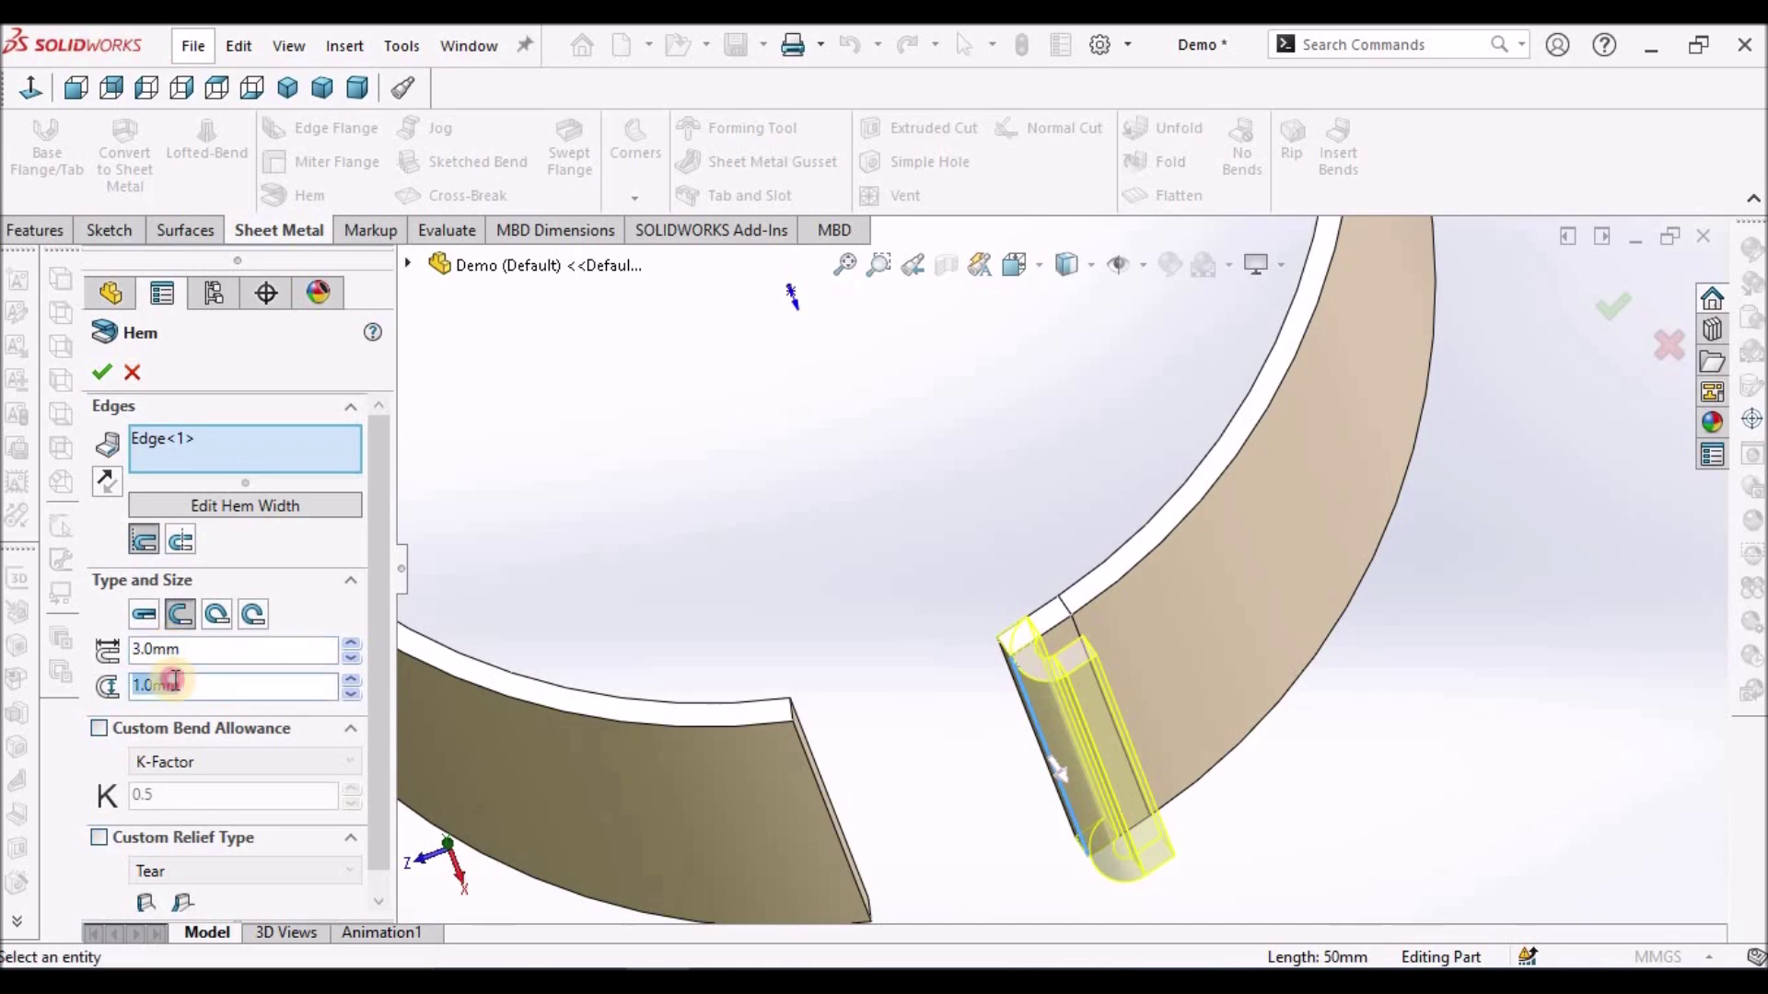
left_click(101, 373)
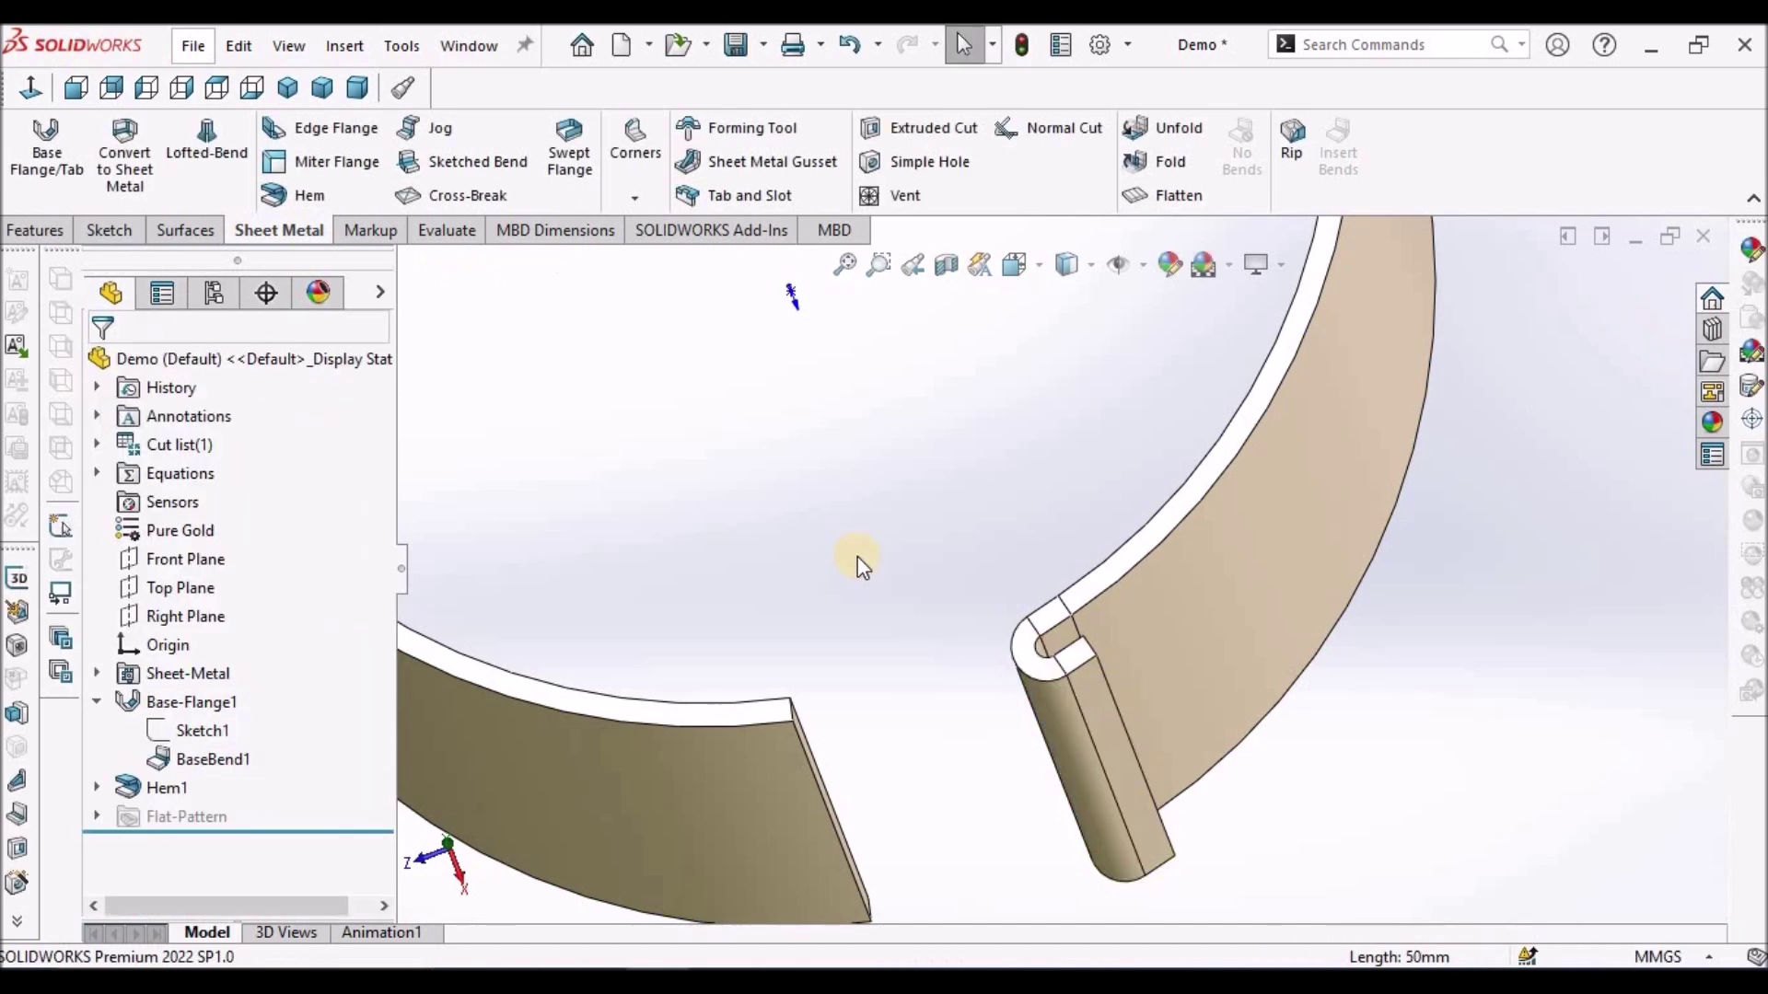
Change Sketch1's 3 mm seam step to 1 mm and rebuild, continuing past the Hem1 error
left_click(181, 732)
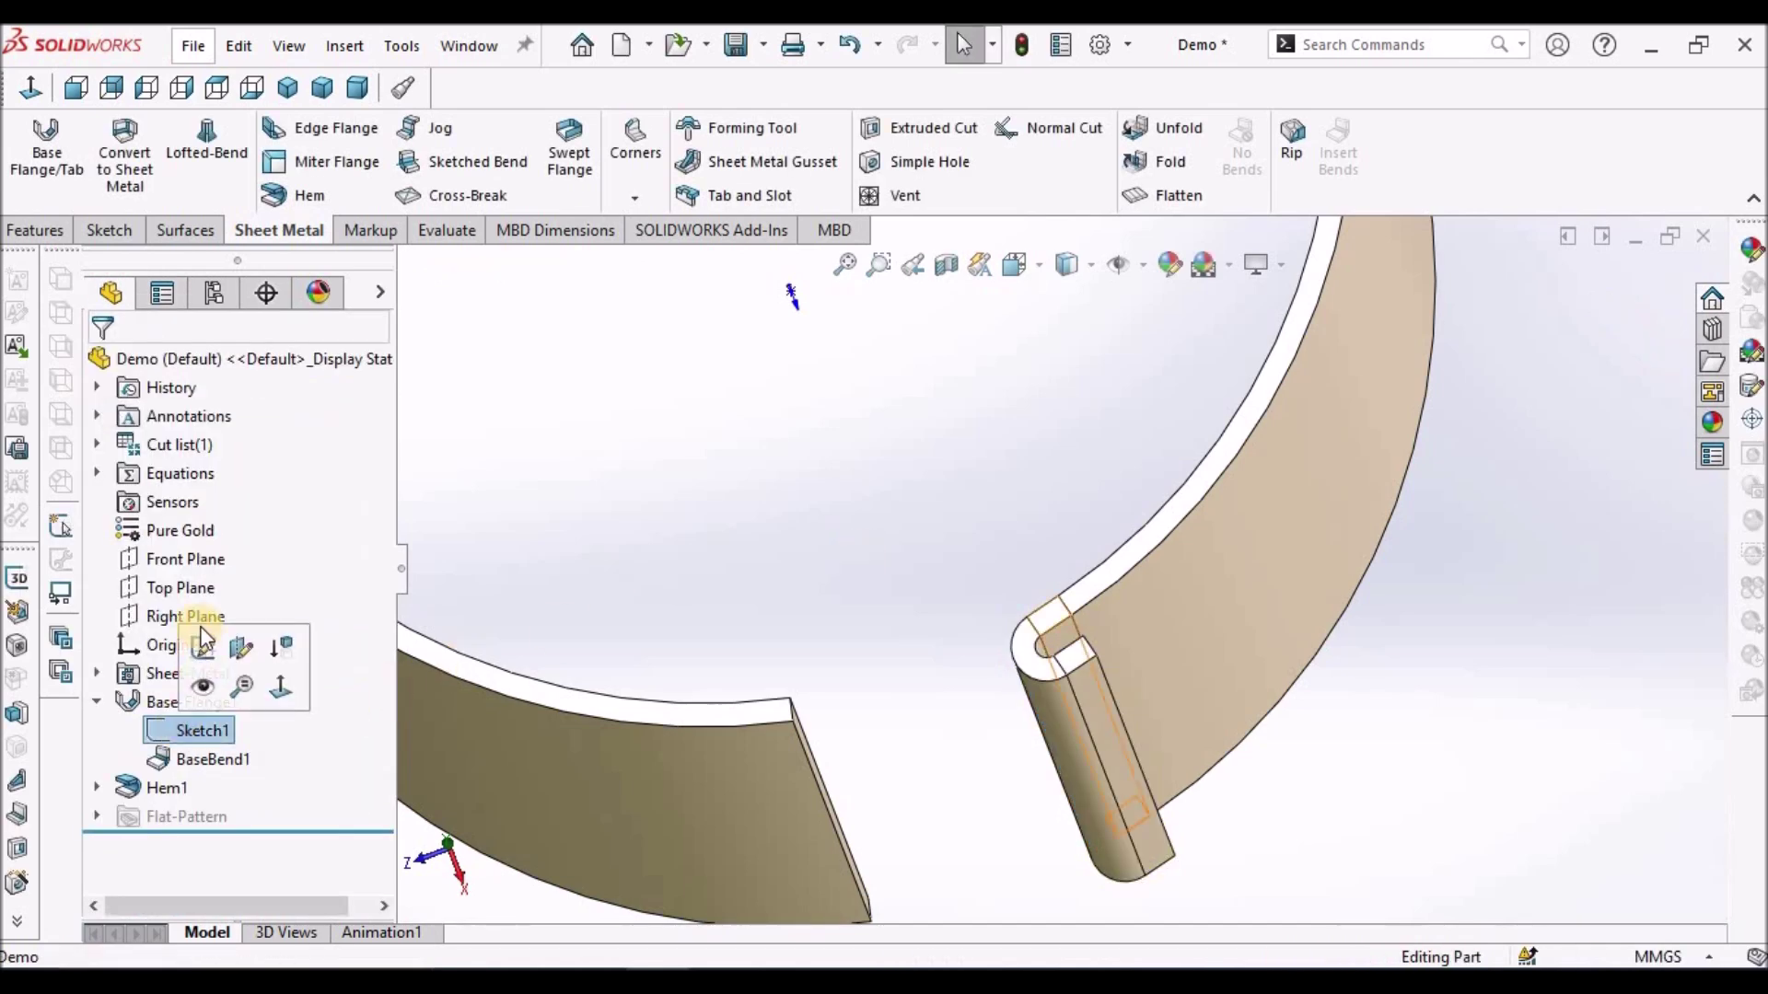
left_click(198, 644)
scroll(1400, 553, "up", 3)
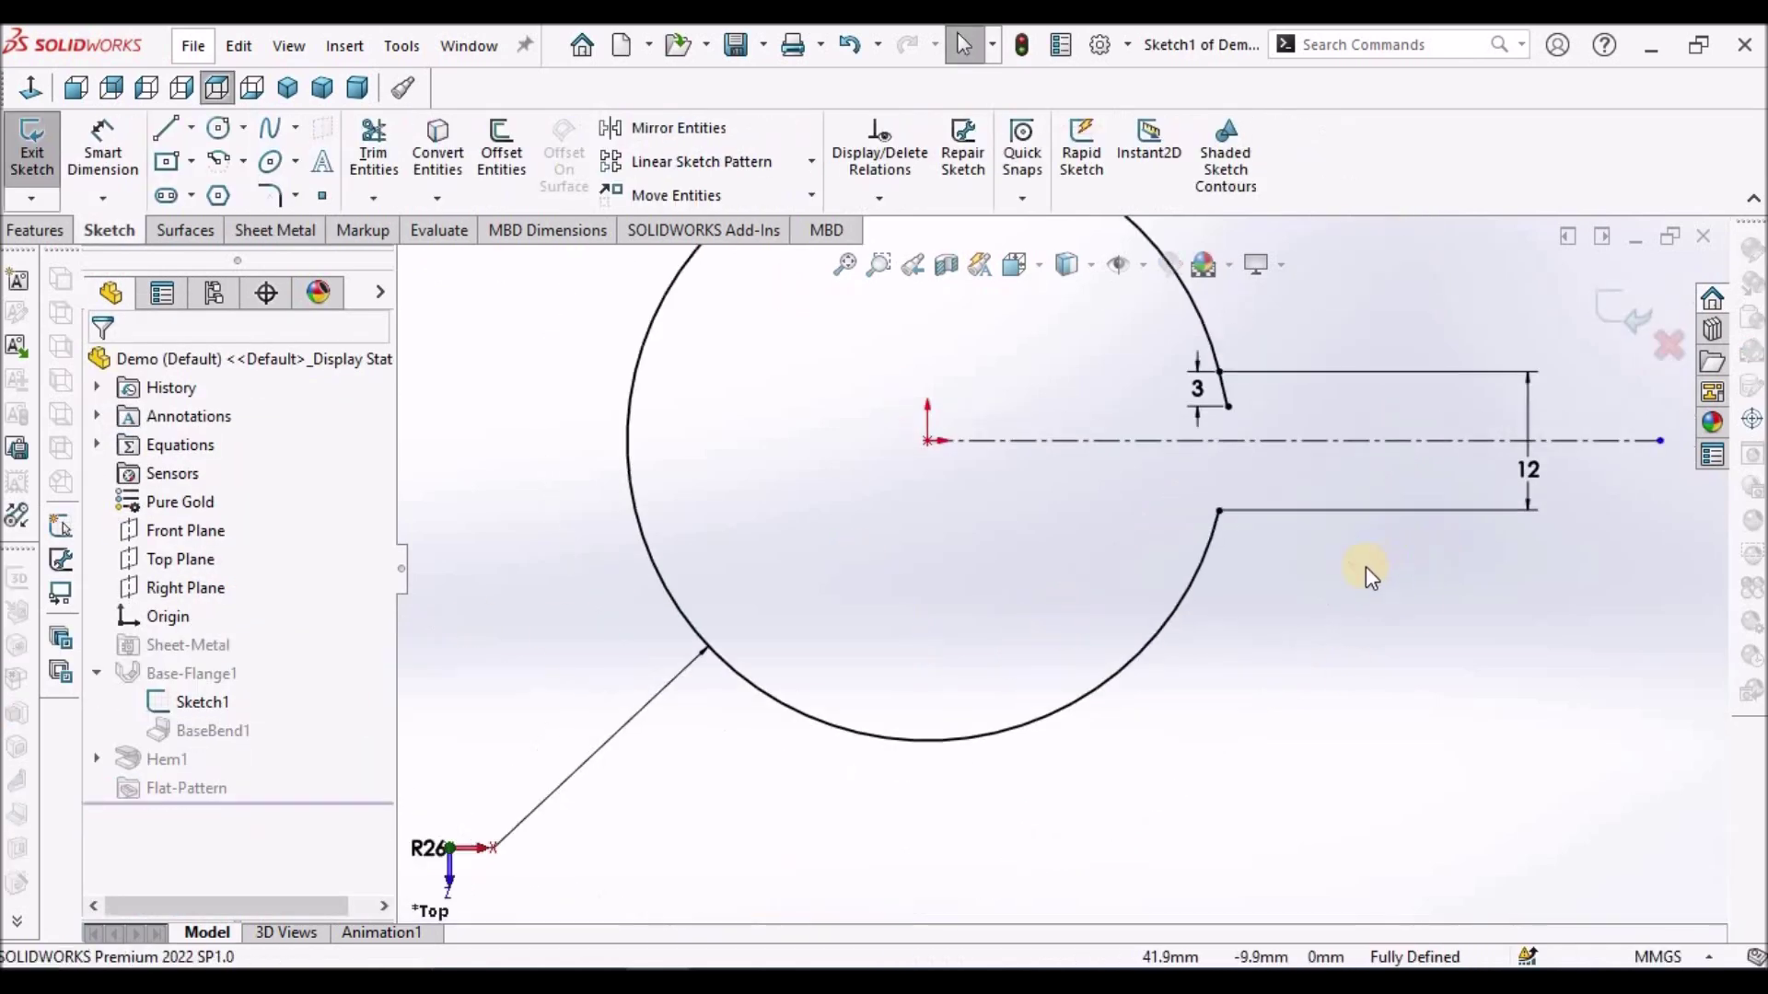
scroll(1207, 434, "down", 5)
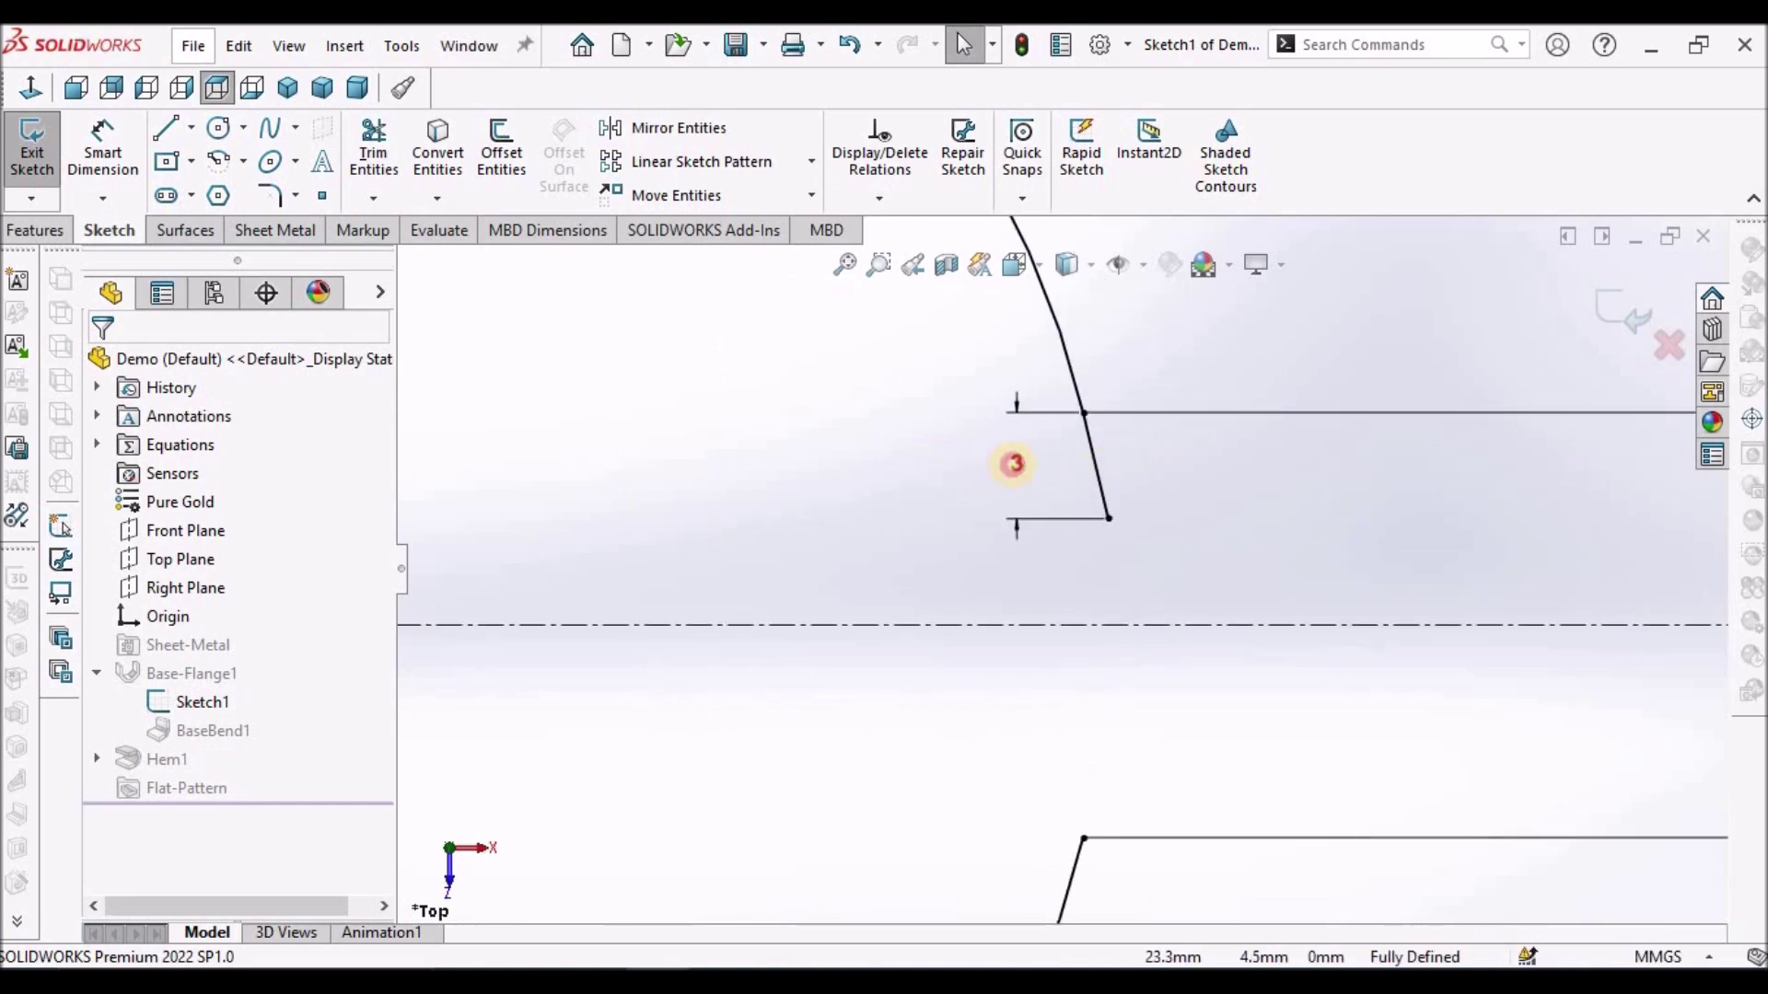
double_click(1014, 464)
type("1")
key("Return")
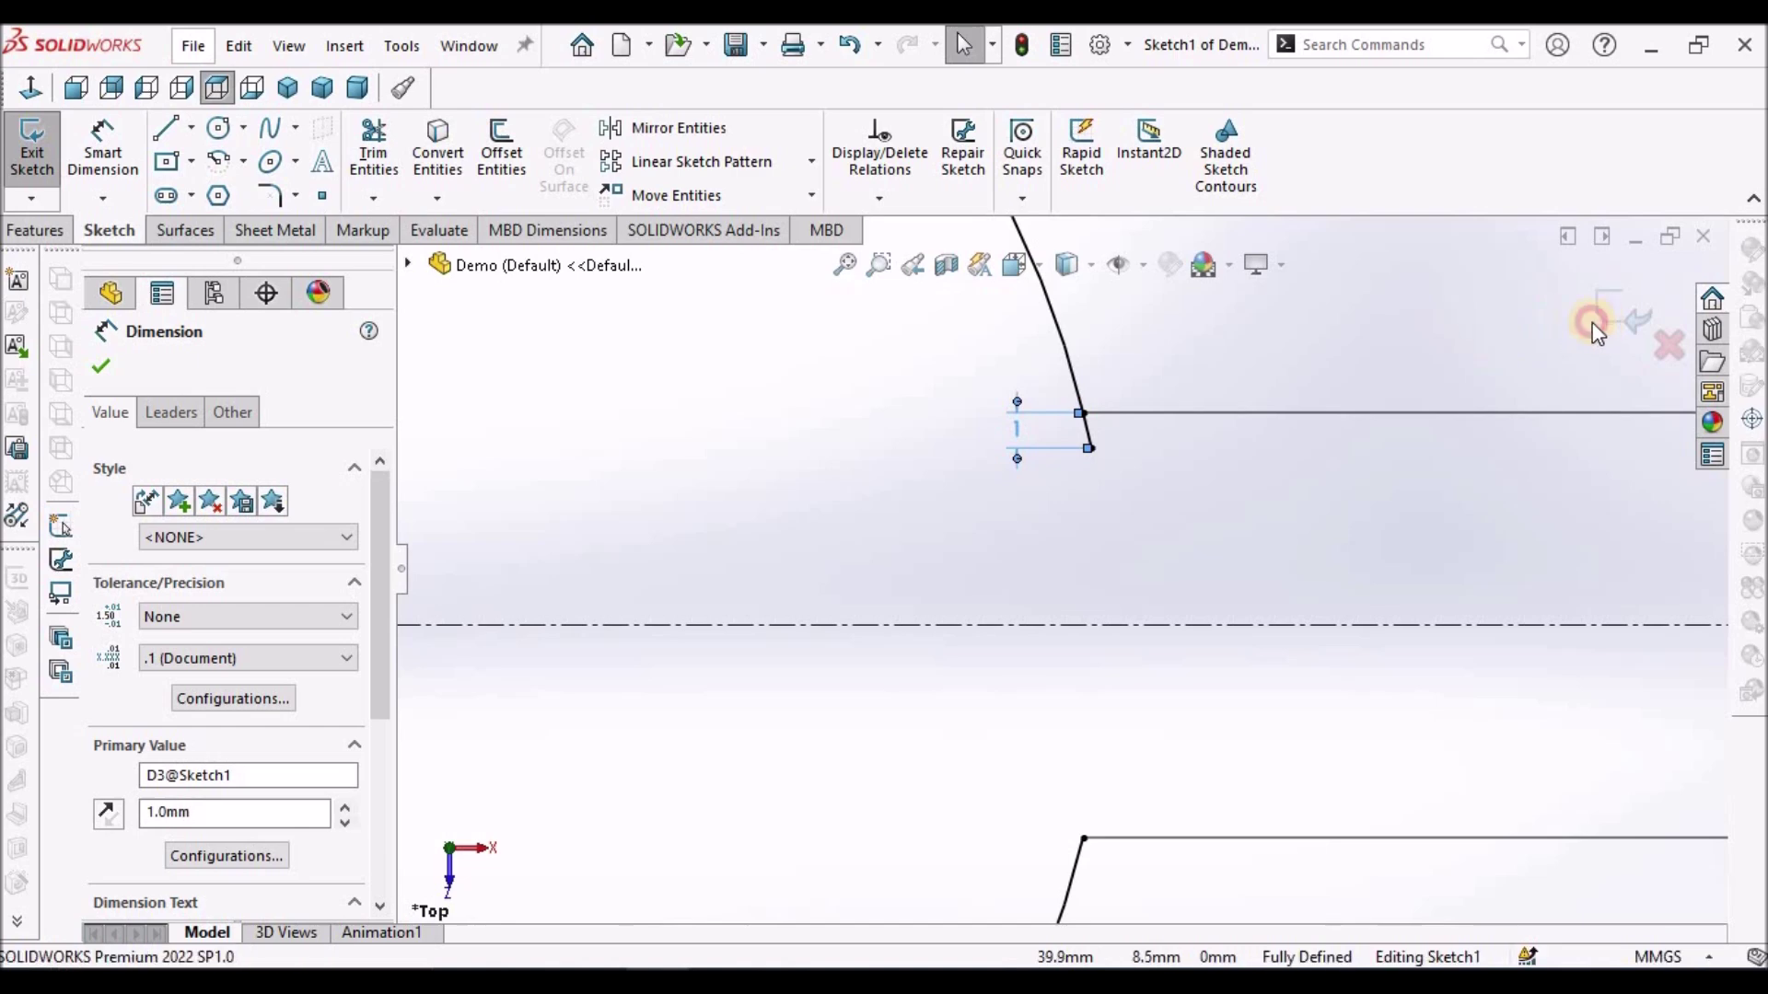
left_click(1481, 350)
left_click(1611, 291)
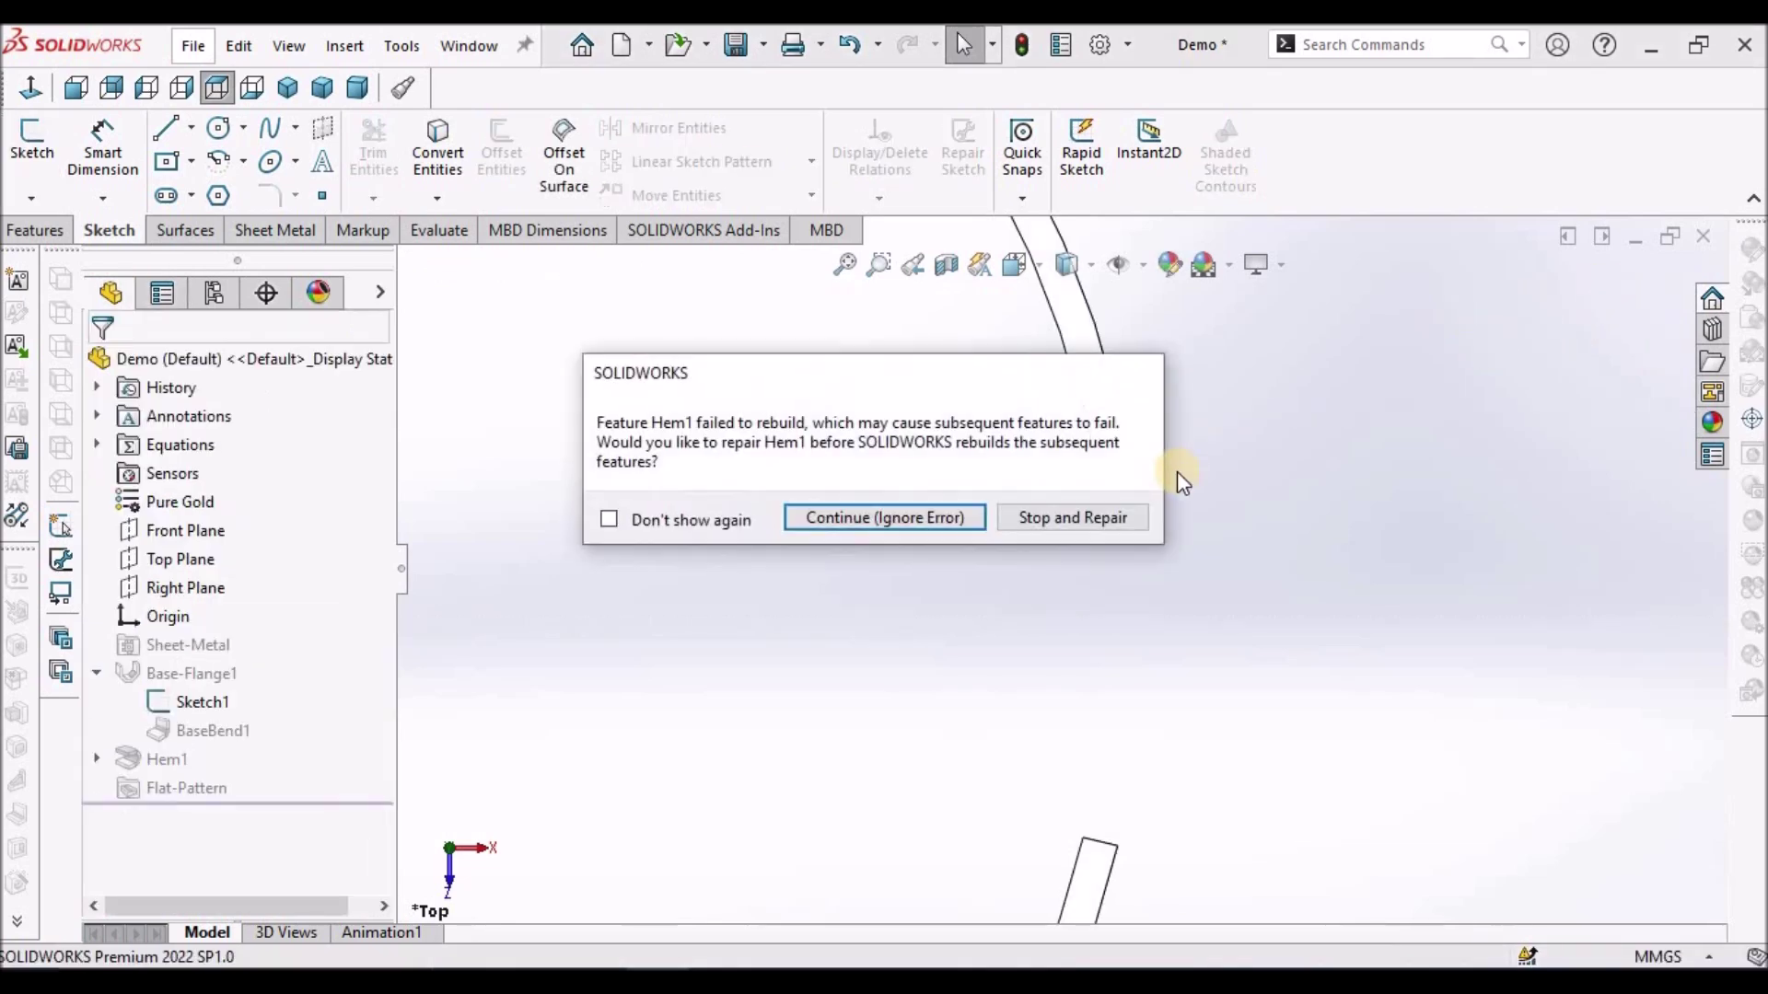
left_click(918, 518)
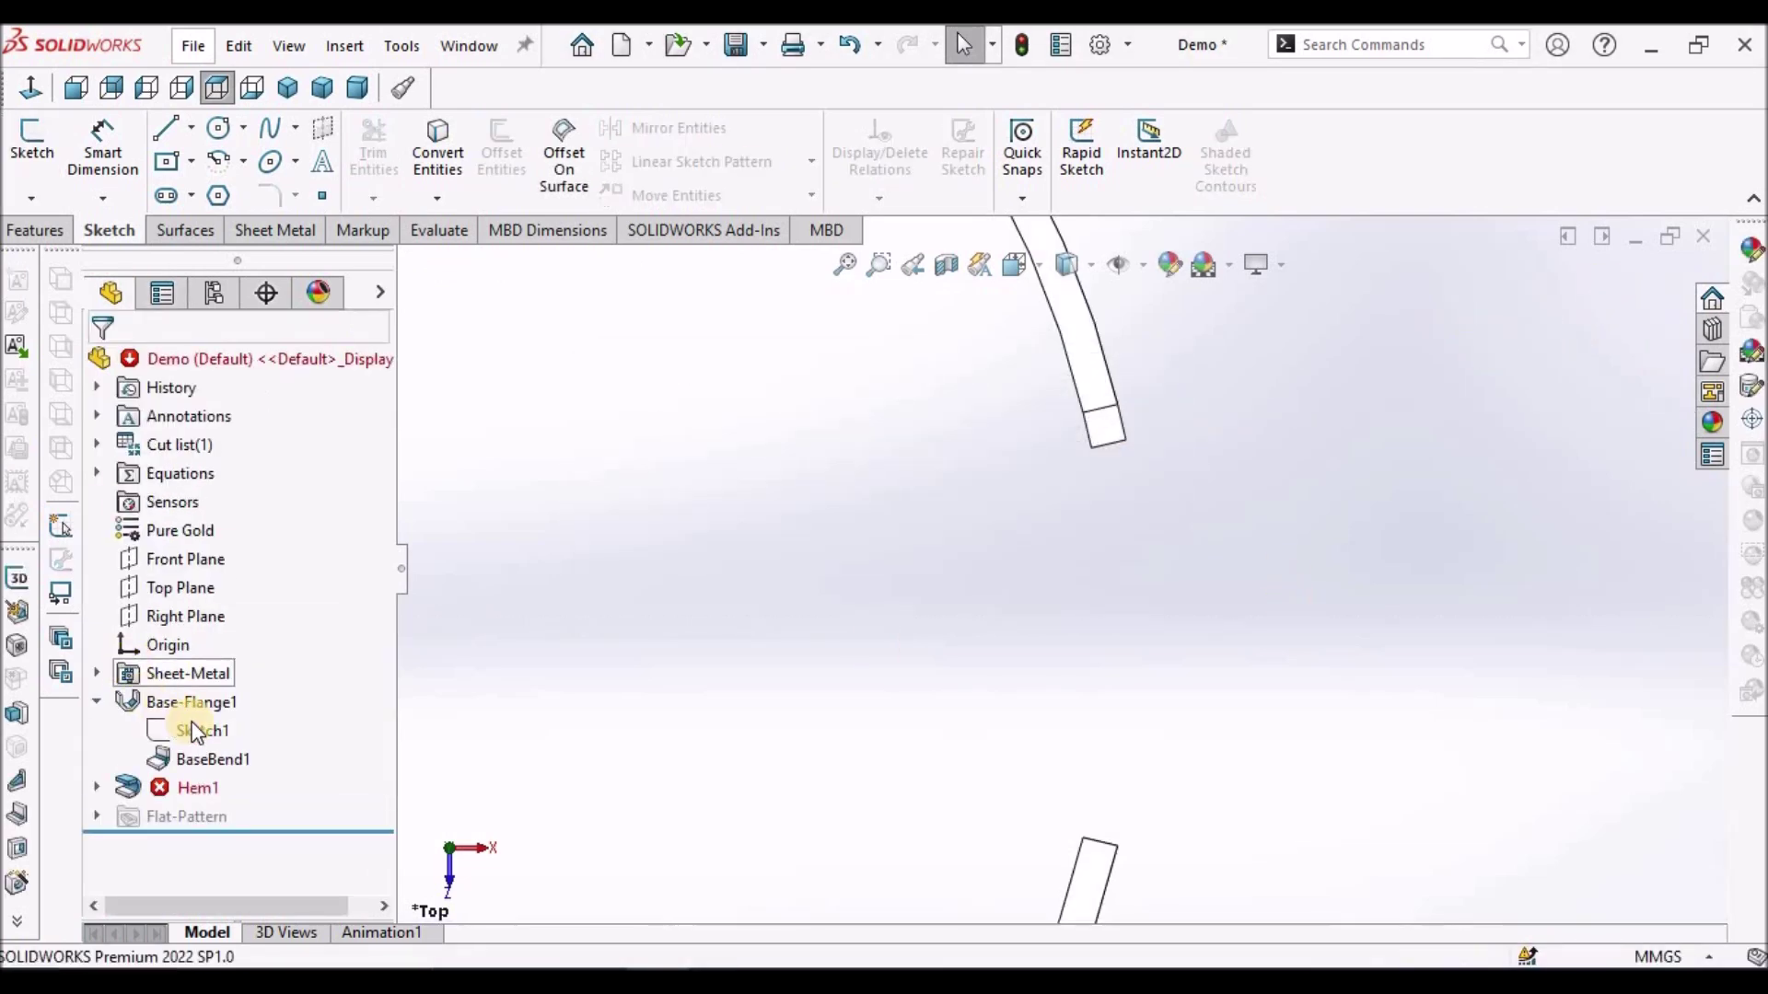
Reopen Sketch1, set the seam step to 1.5 mm and rebuild the hemmed cylinder
right_click(185, 730)
left_click(215, 489)
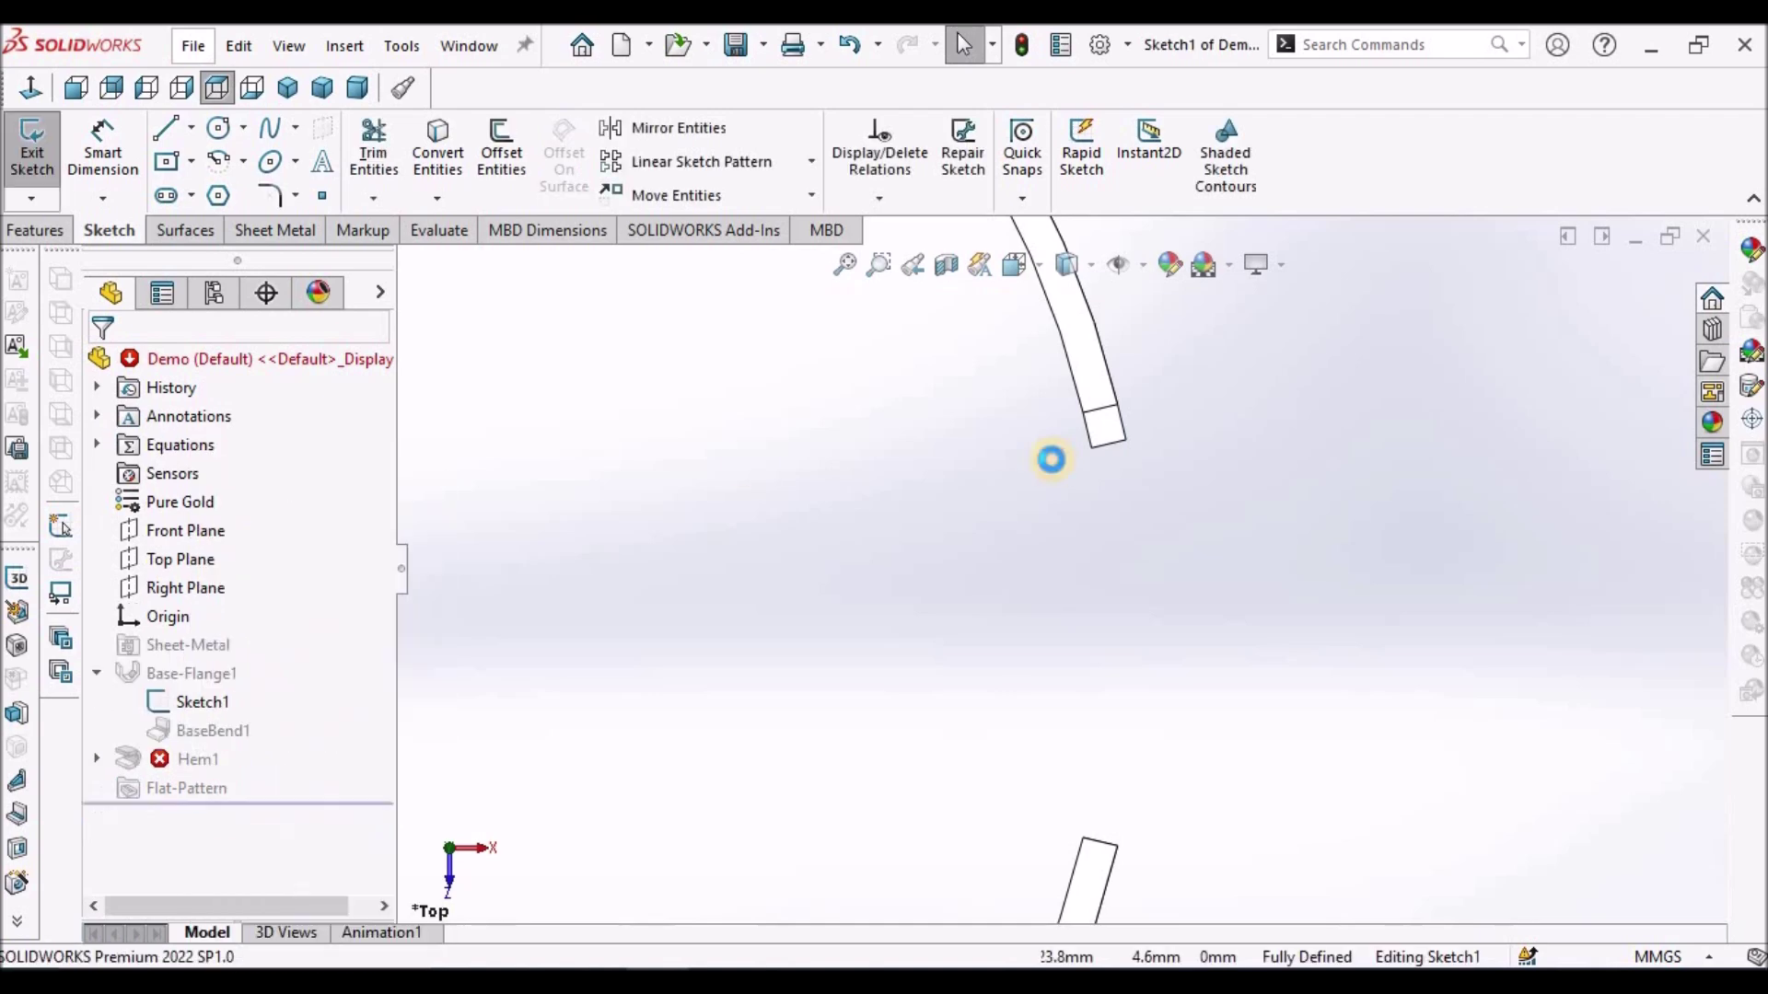
double_click(1019, 435)
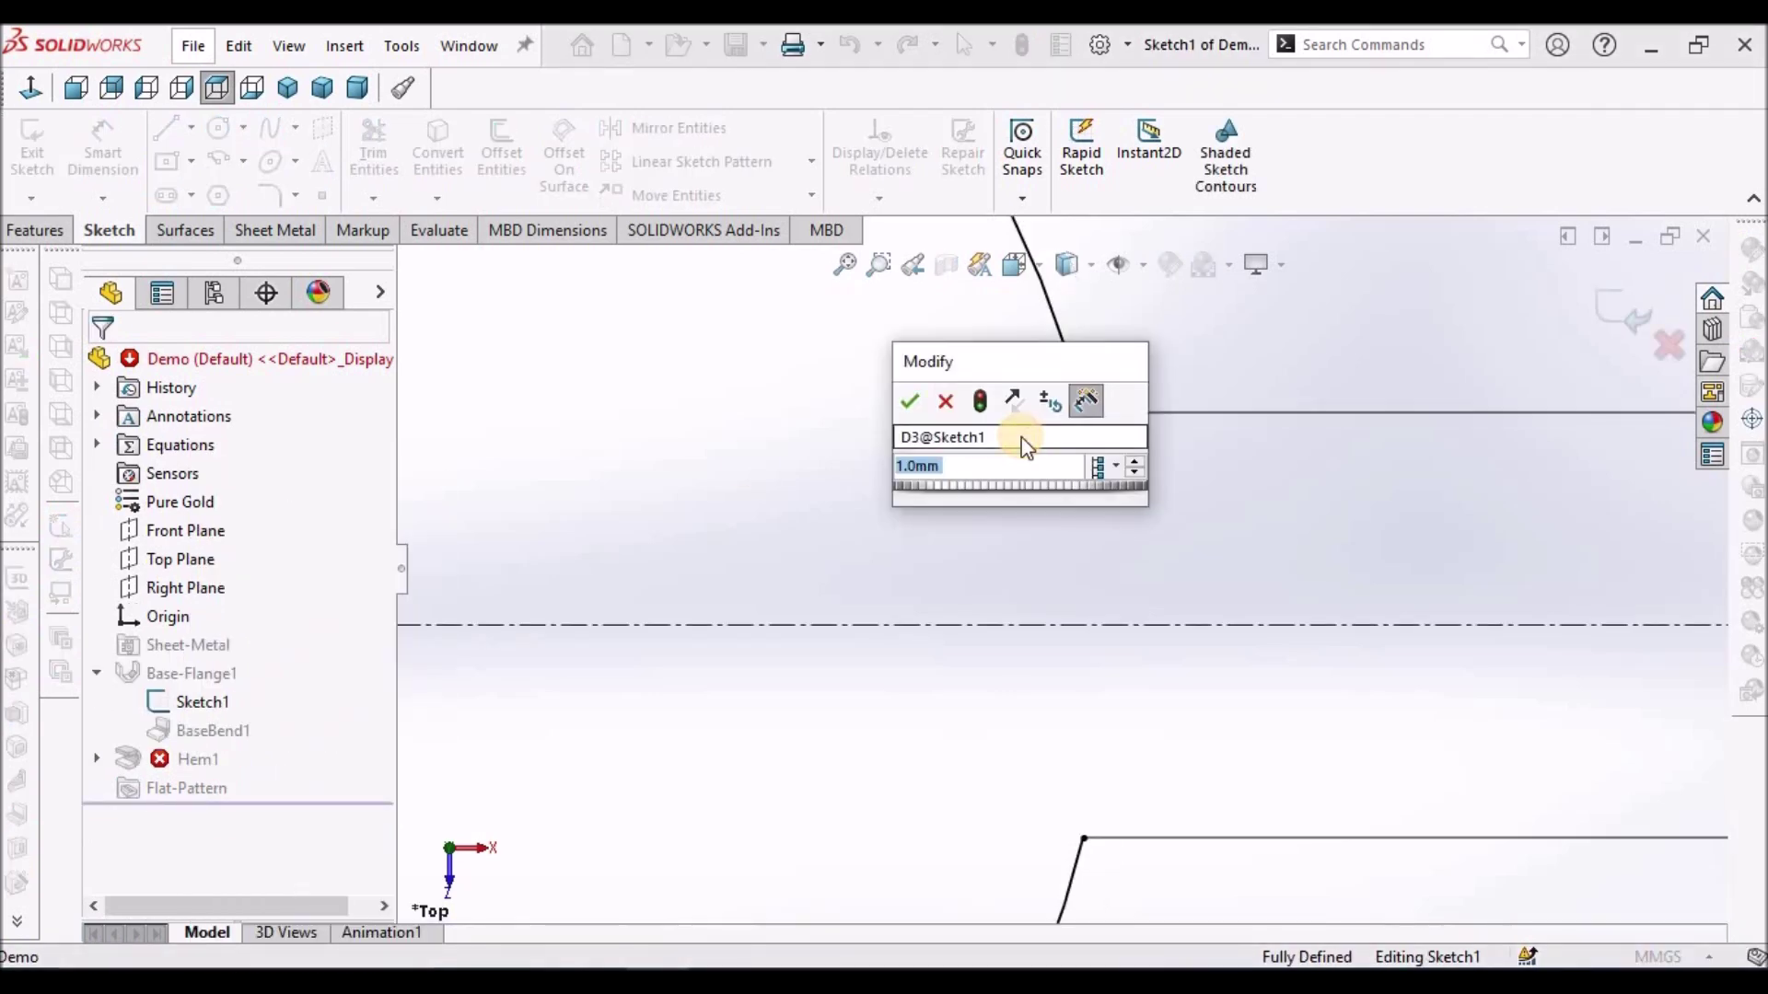
type("1.5")
key("Return")
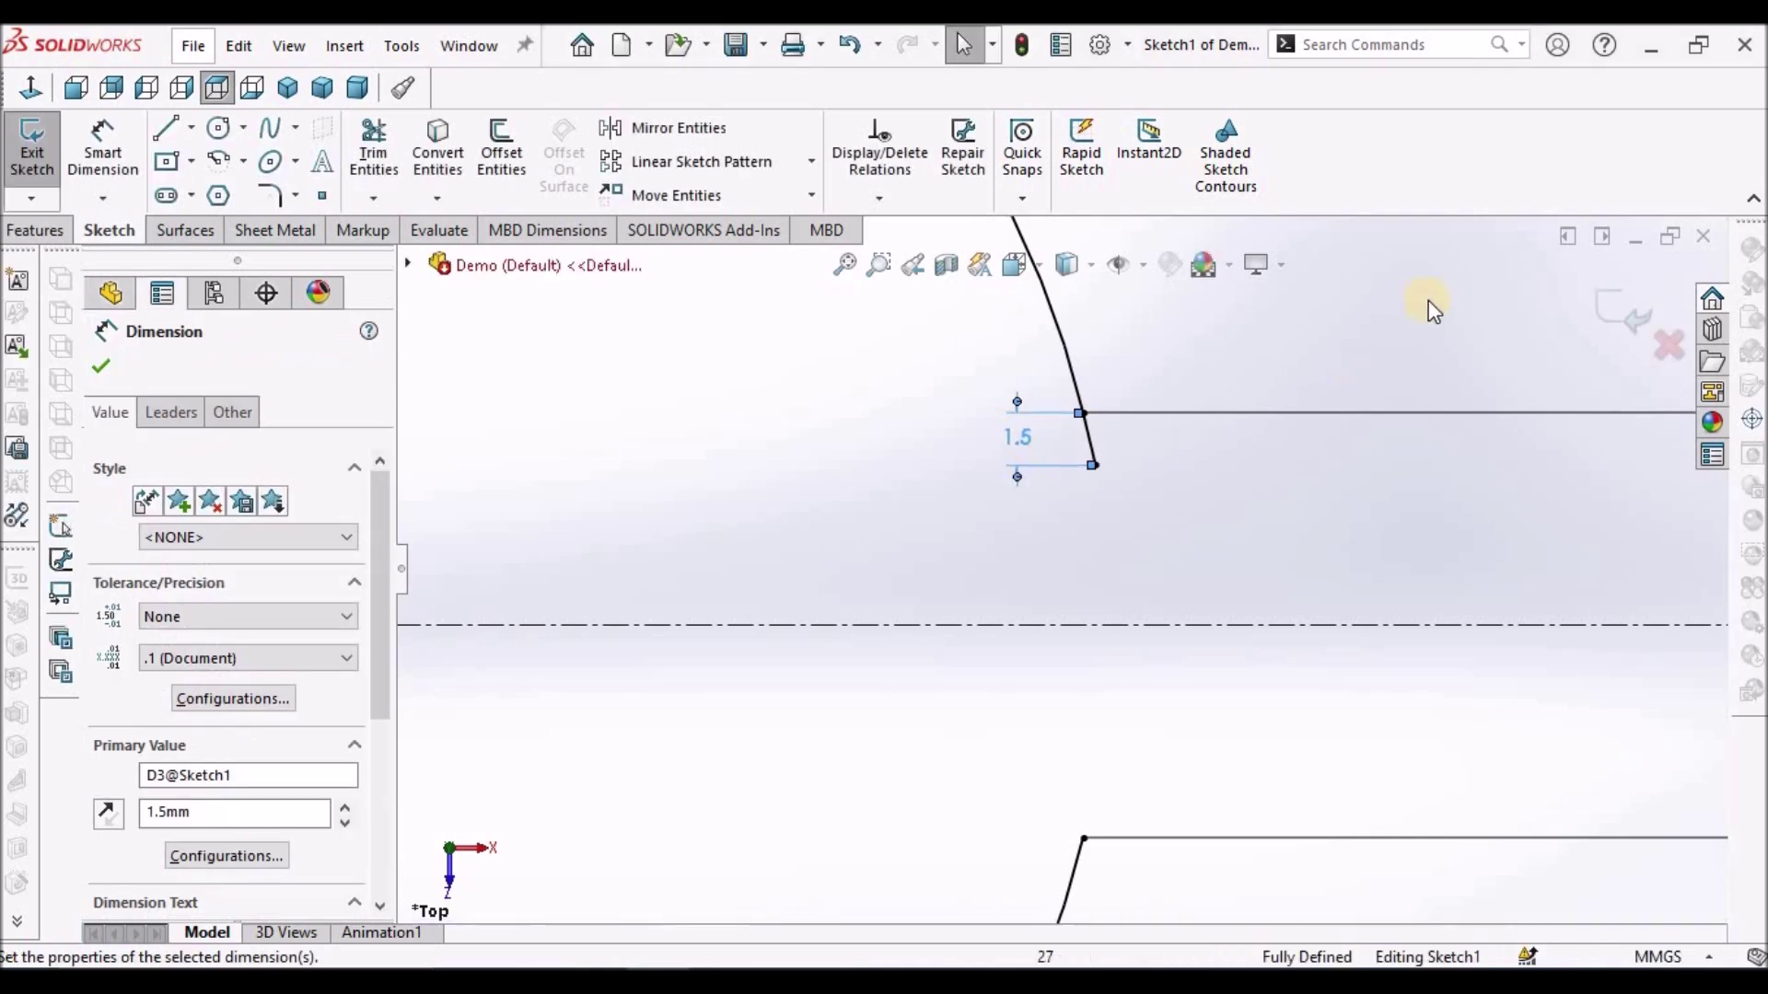
left_click(1590, 319)
Orbit the cylinder upright, then snap it to dimetric and isometric views
scroll(1283, 521, "up", 5)
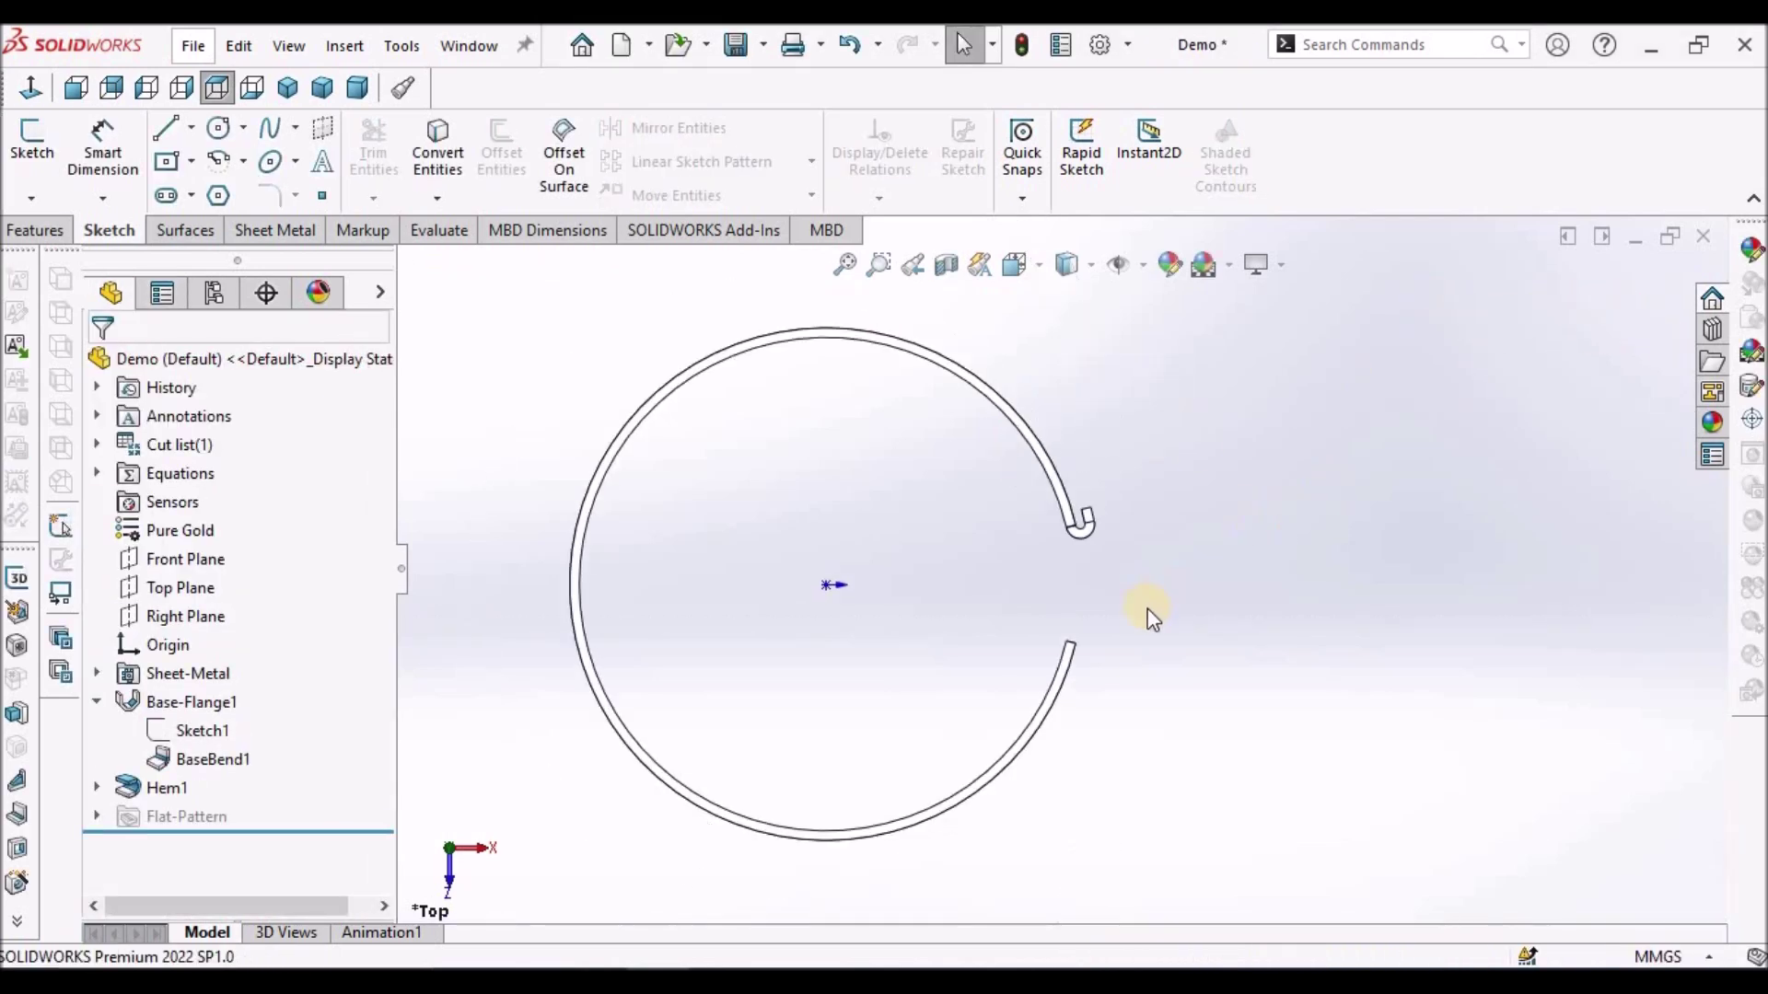
mouse_move(1145, 616)
middle_mouse_down()
mouse_move(1117, 486)
mouse_move(948, 387)
mouse_move(935, 612)
mouse_move(936, 565)
middle_mouse_up()
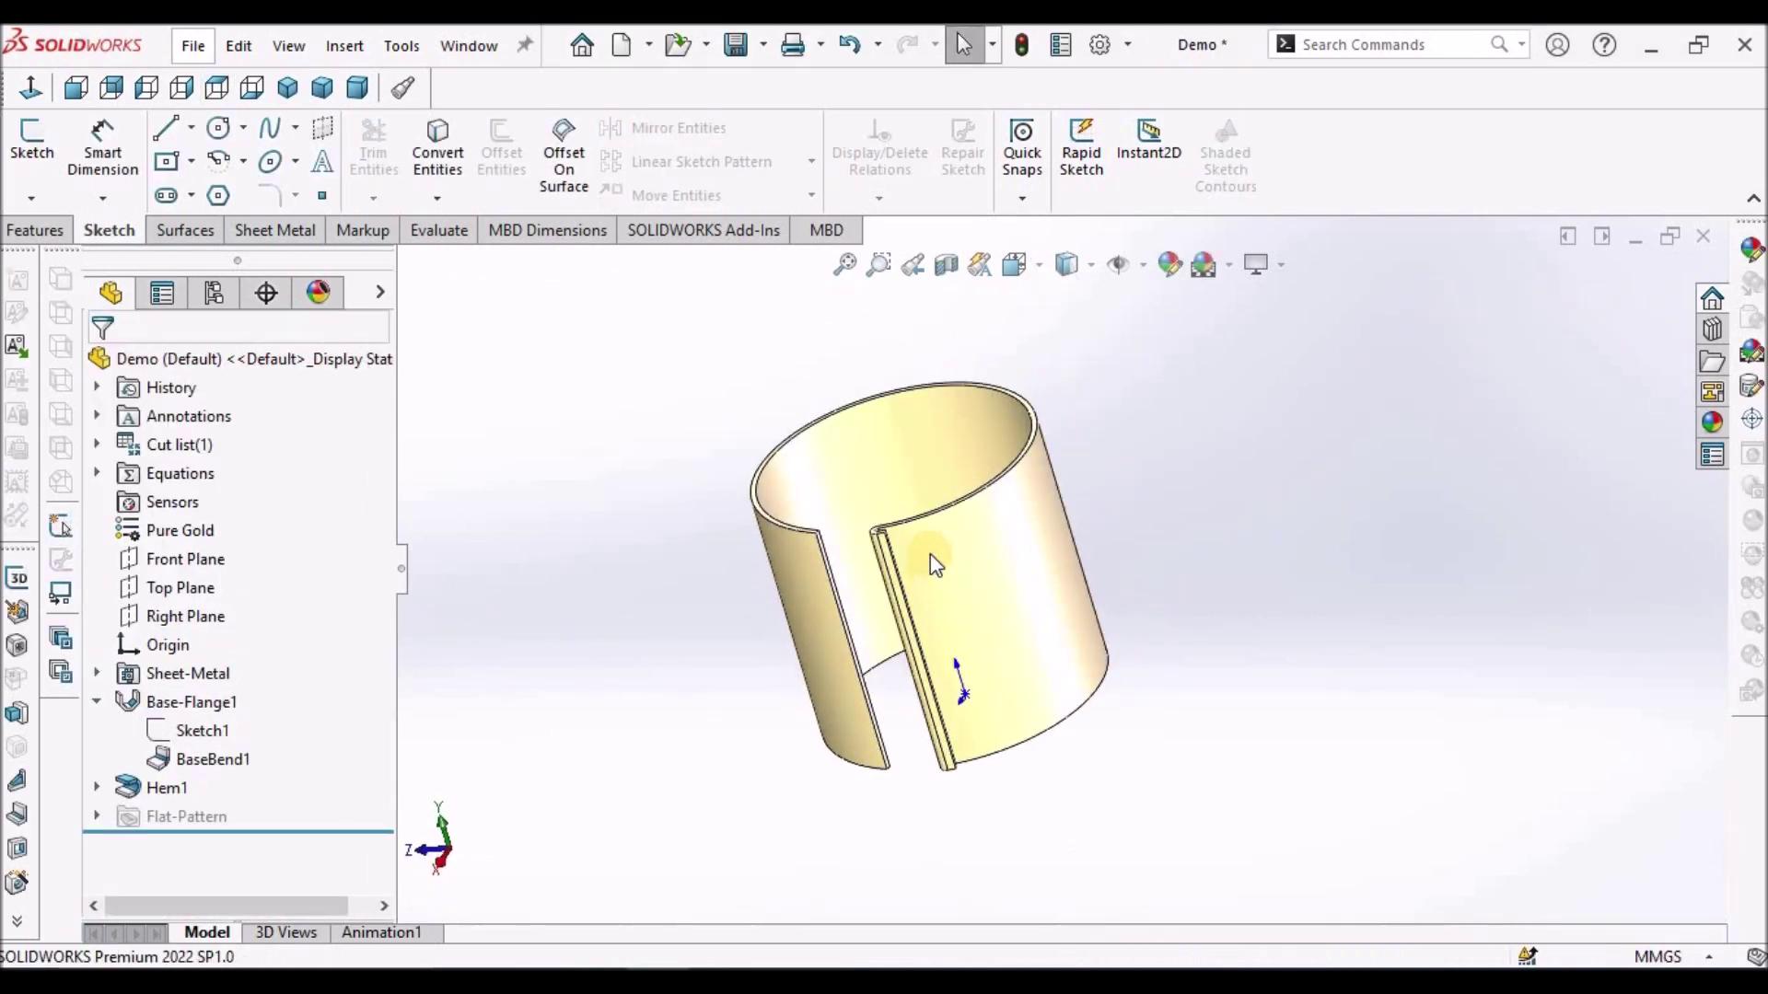
scroll(948, 617, "up", 5)
mouse_move(962, 667)
middle_mouse_down()
mouse_move(1093, 702)
mouse_move(959, 620)
mouse_move(1058, 509)
mouse_move(1075, 394)
mouse_move(1110, 663)
mouse_move(1058, 585)
mouse_move(993, 659)
middle_mouse_up()
left_click(357, 87)
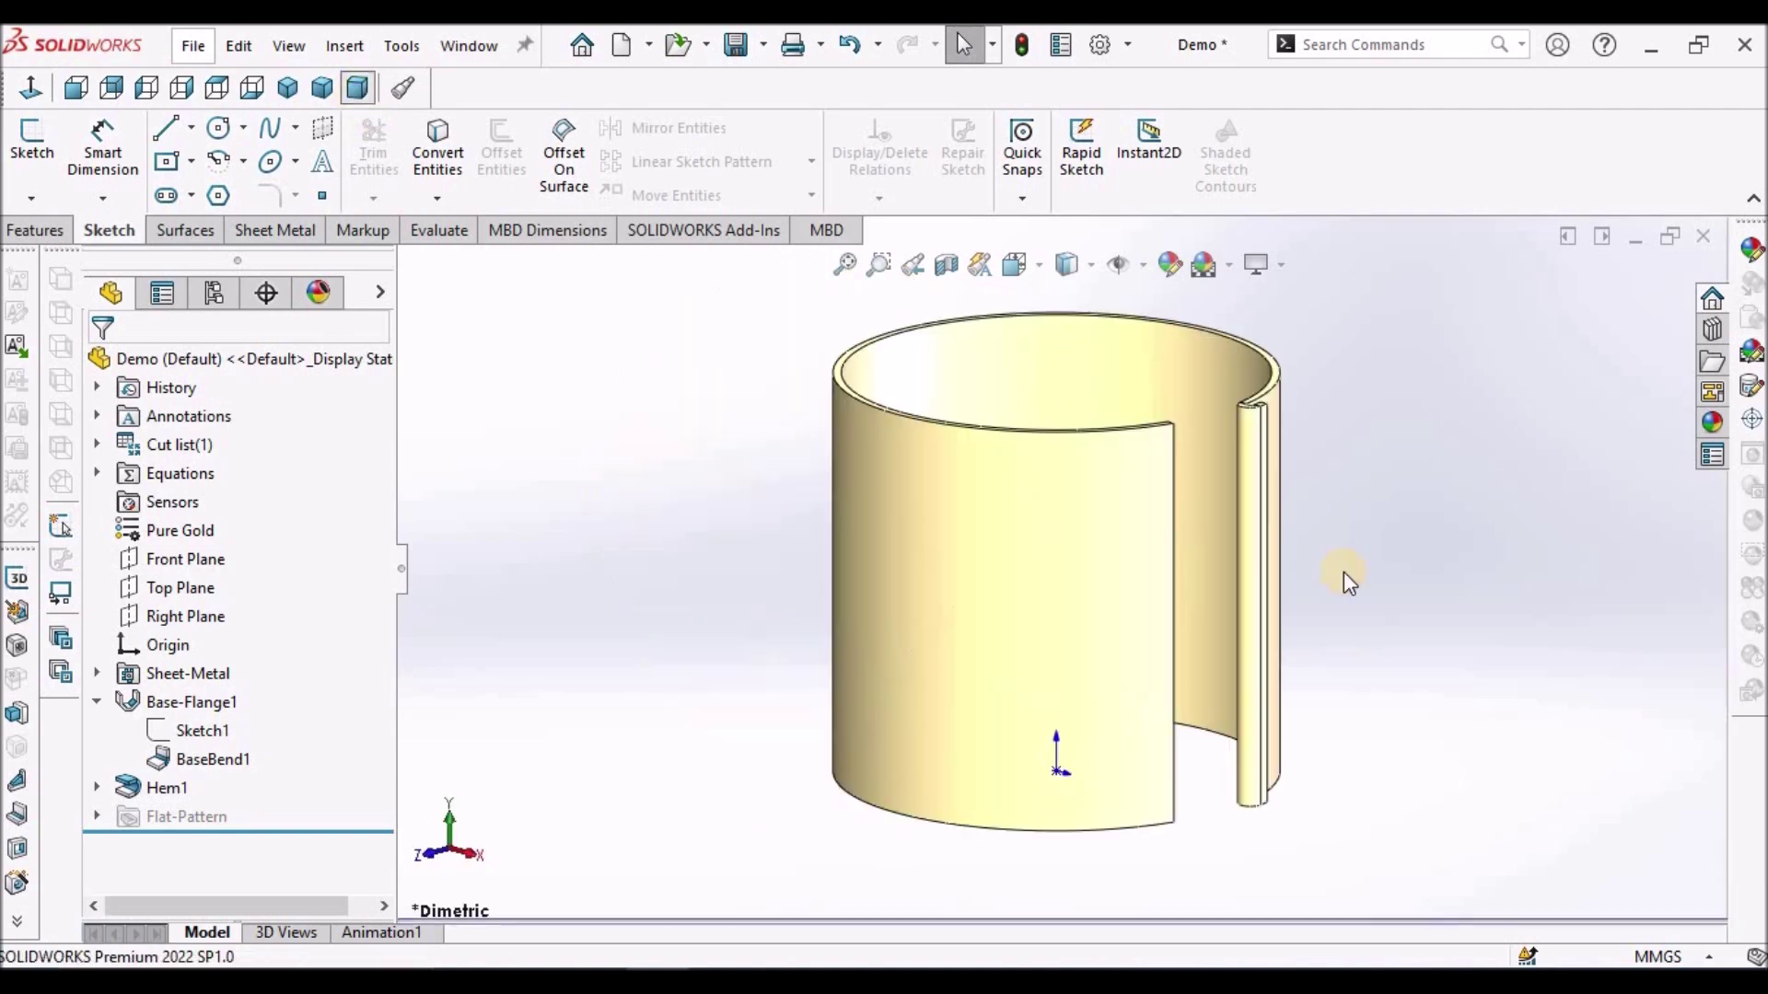
key("ctrl+7")
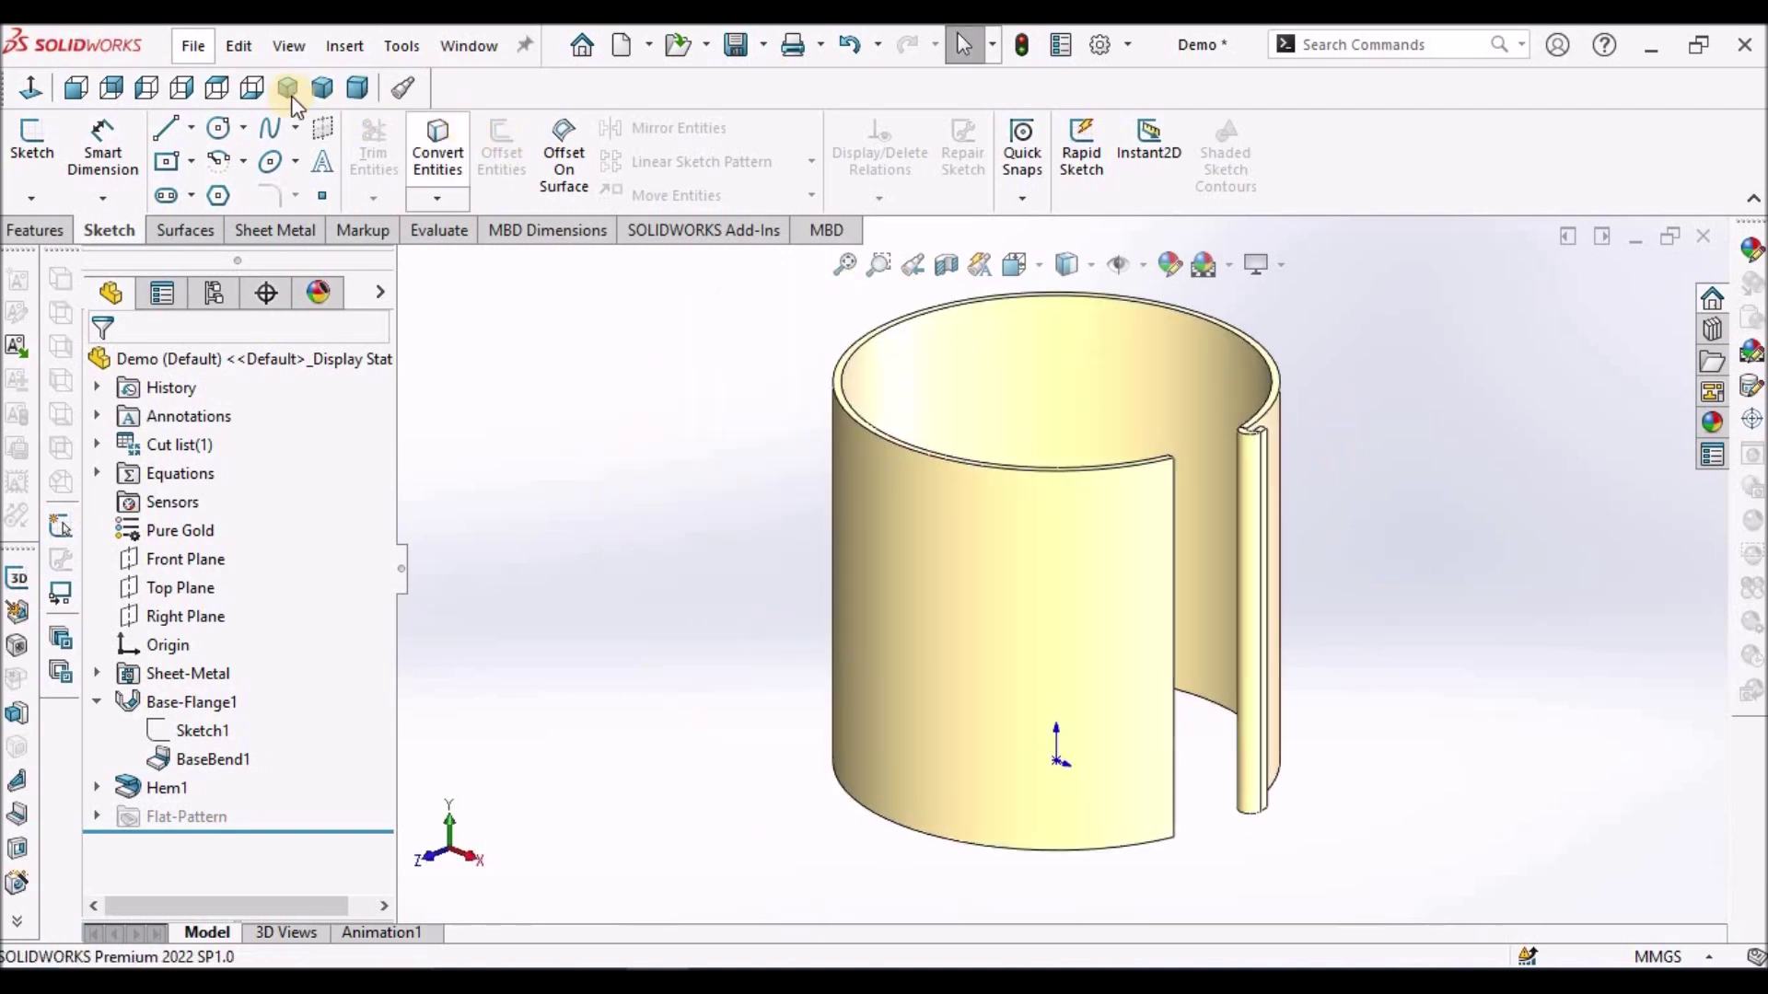
scroll(1217, 539, "down", 3)
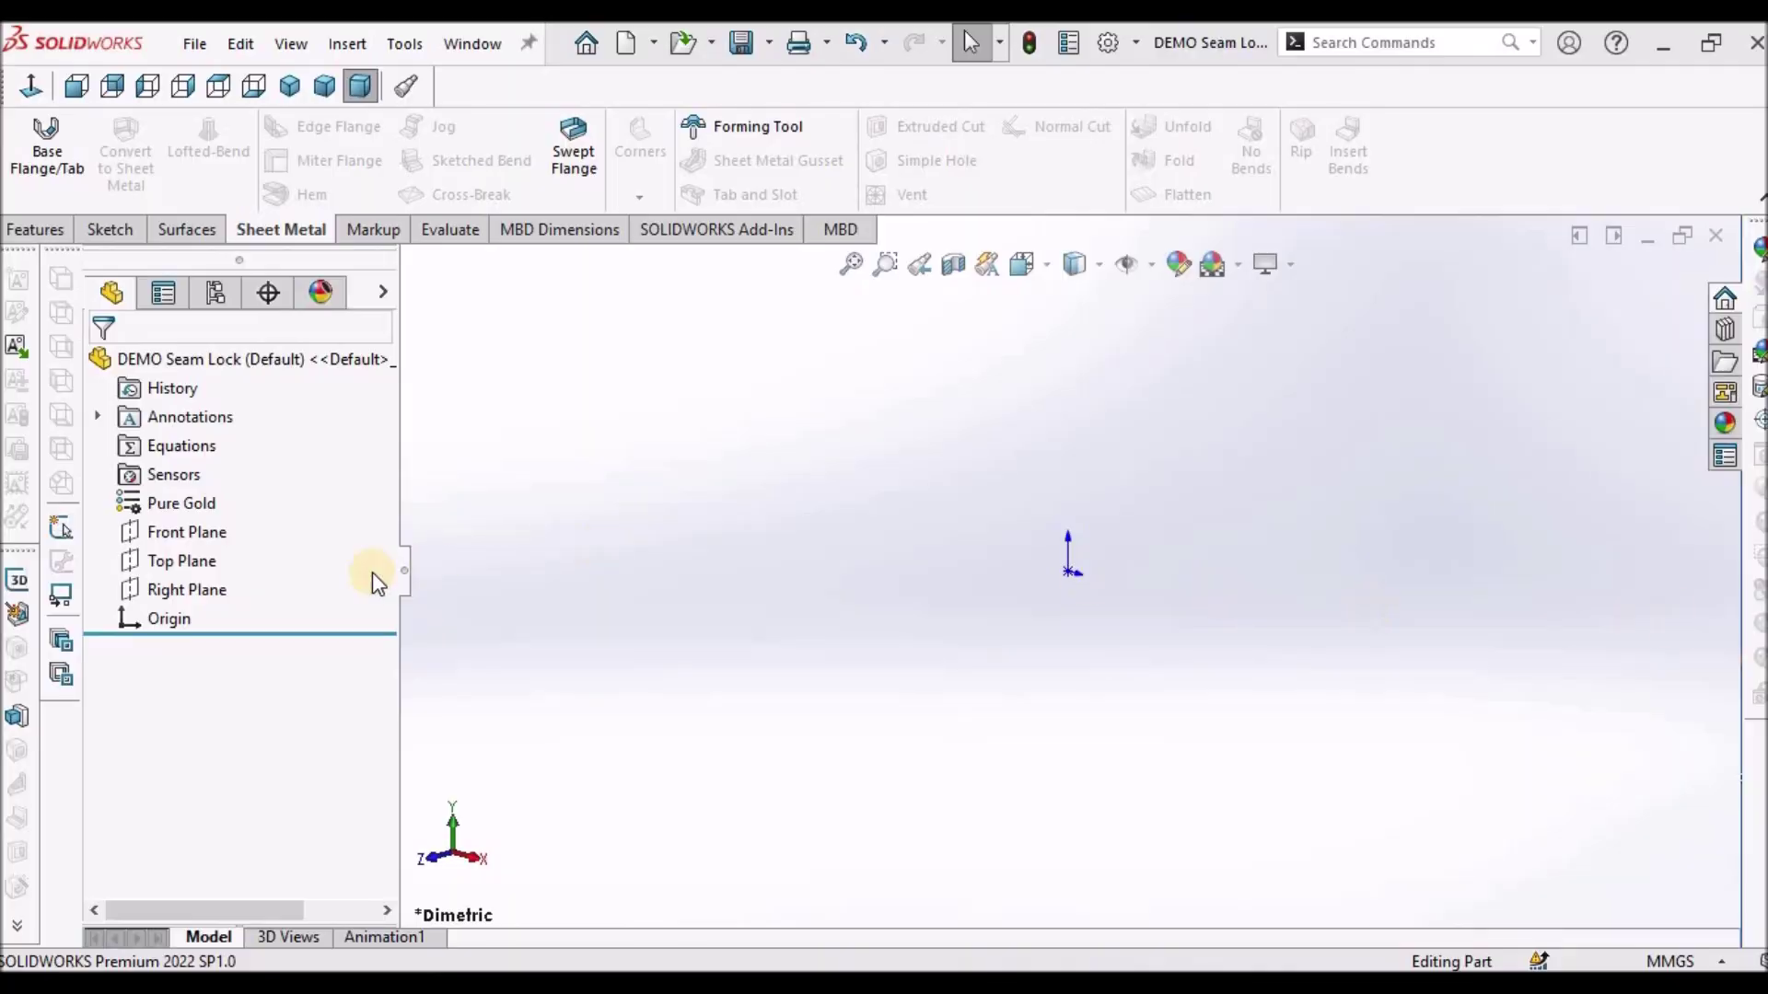
Start a sketch on Top Plane and draw a circle centred on the origin
left_click(170, 561)
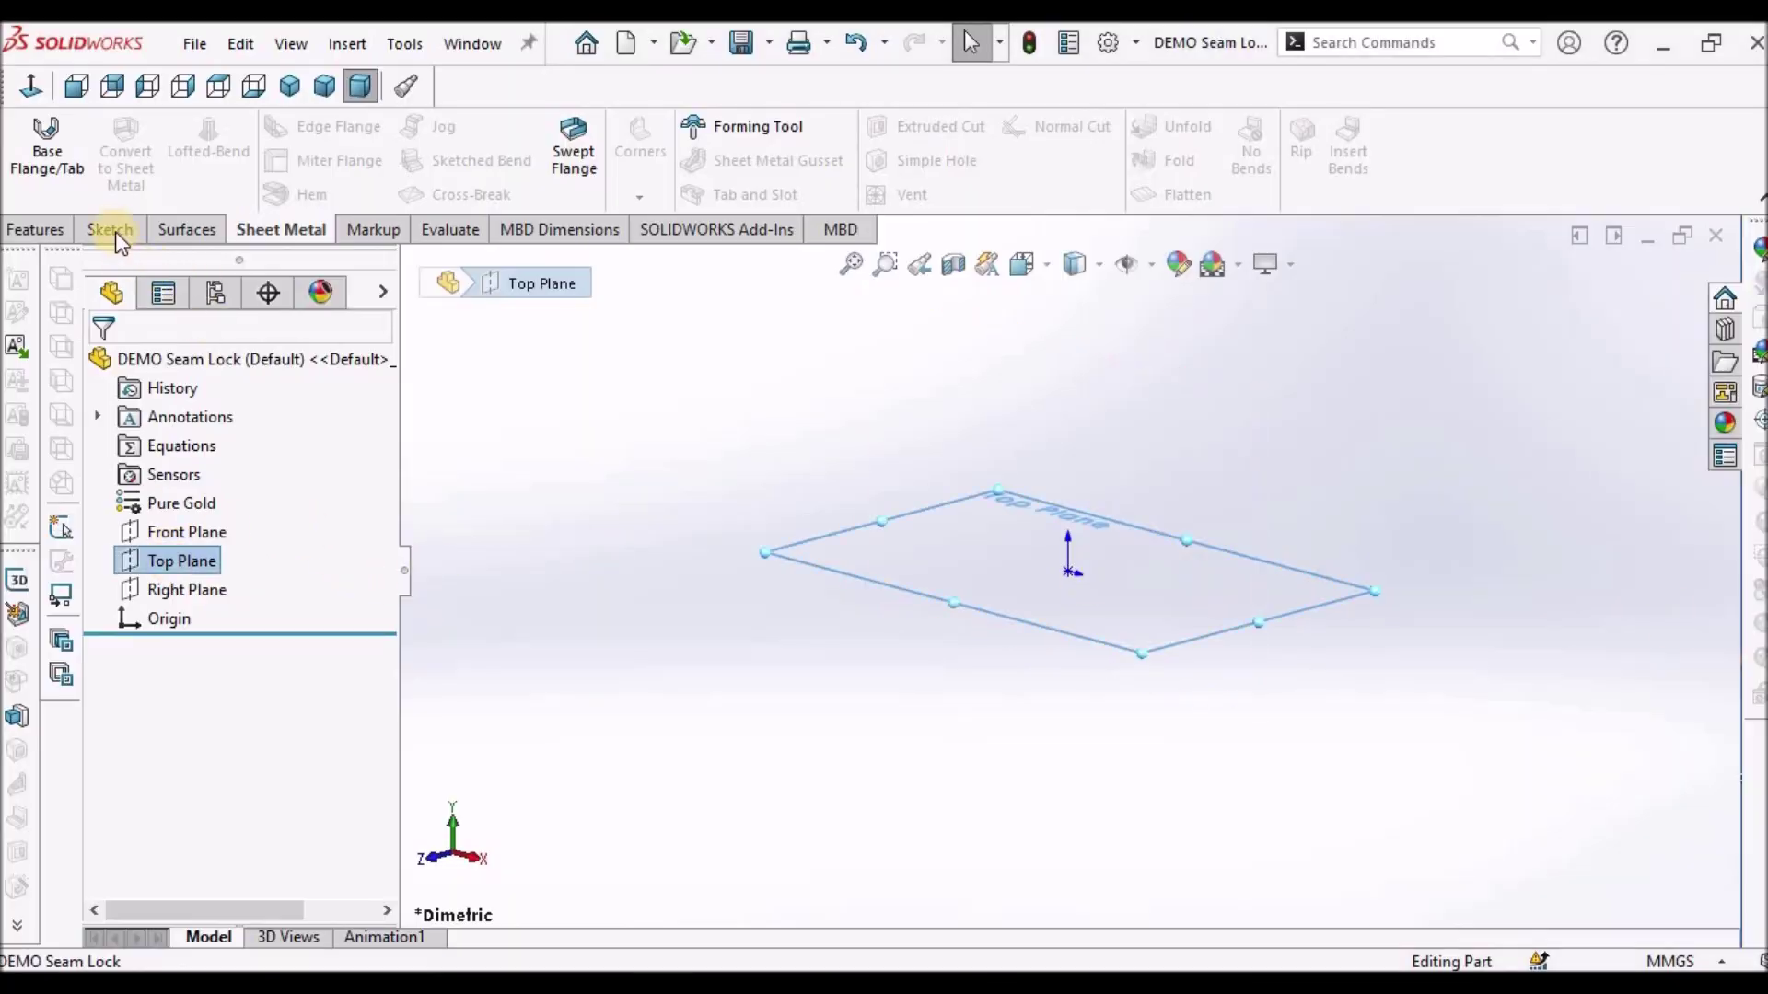
left_click(110, 229)
left_click(32, 138)
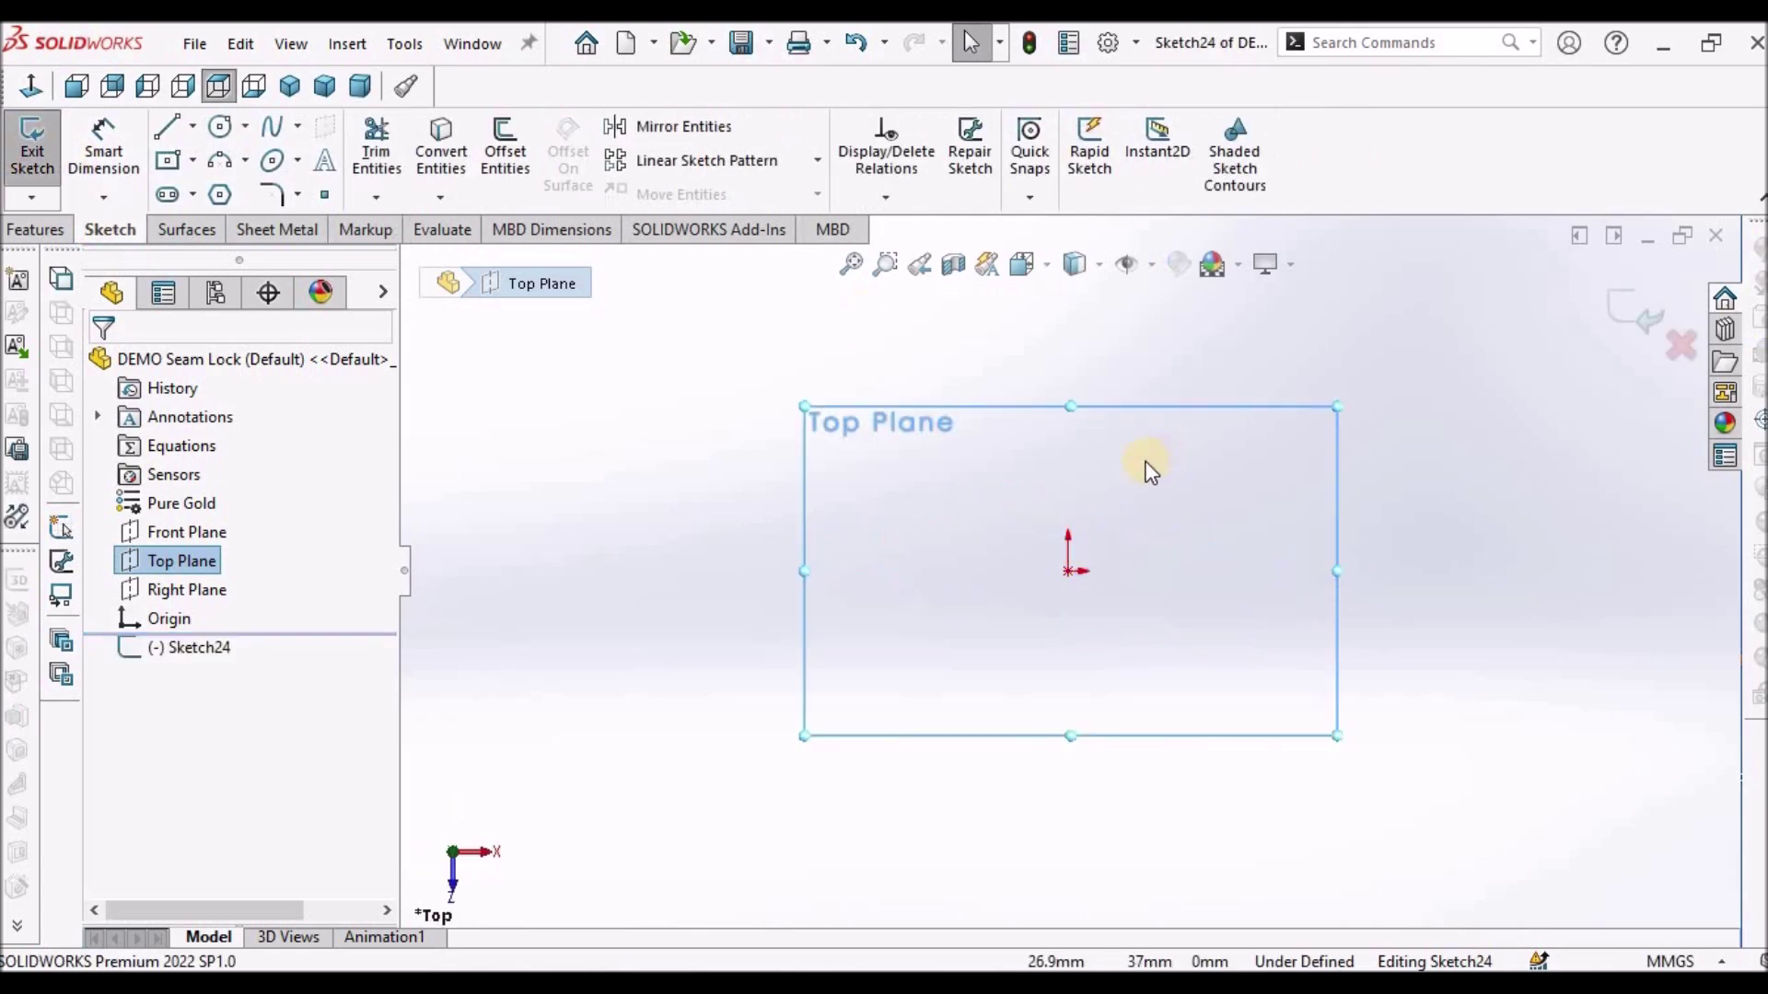
left_click(220, 126)
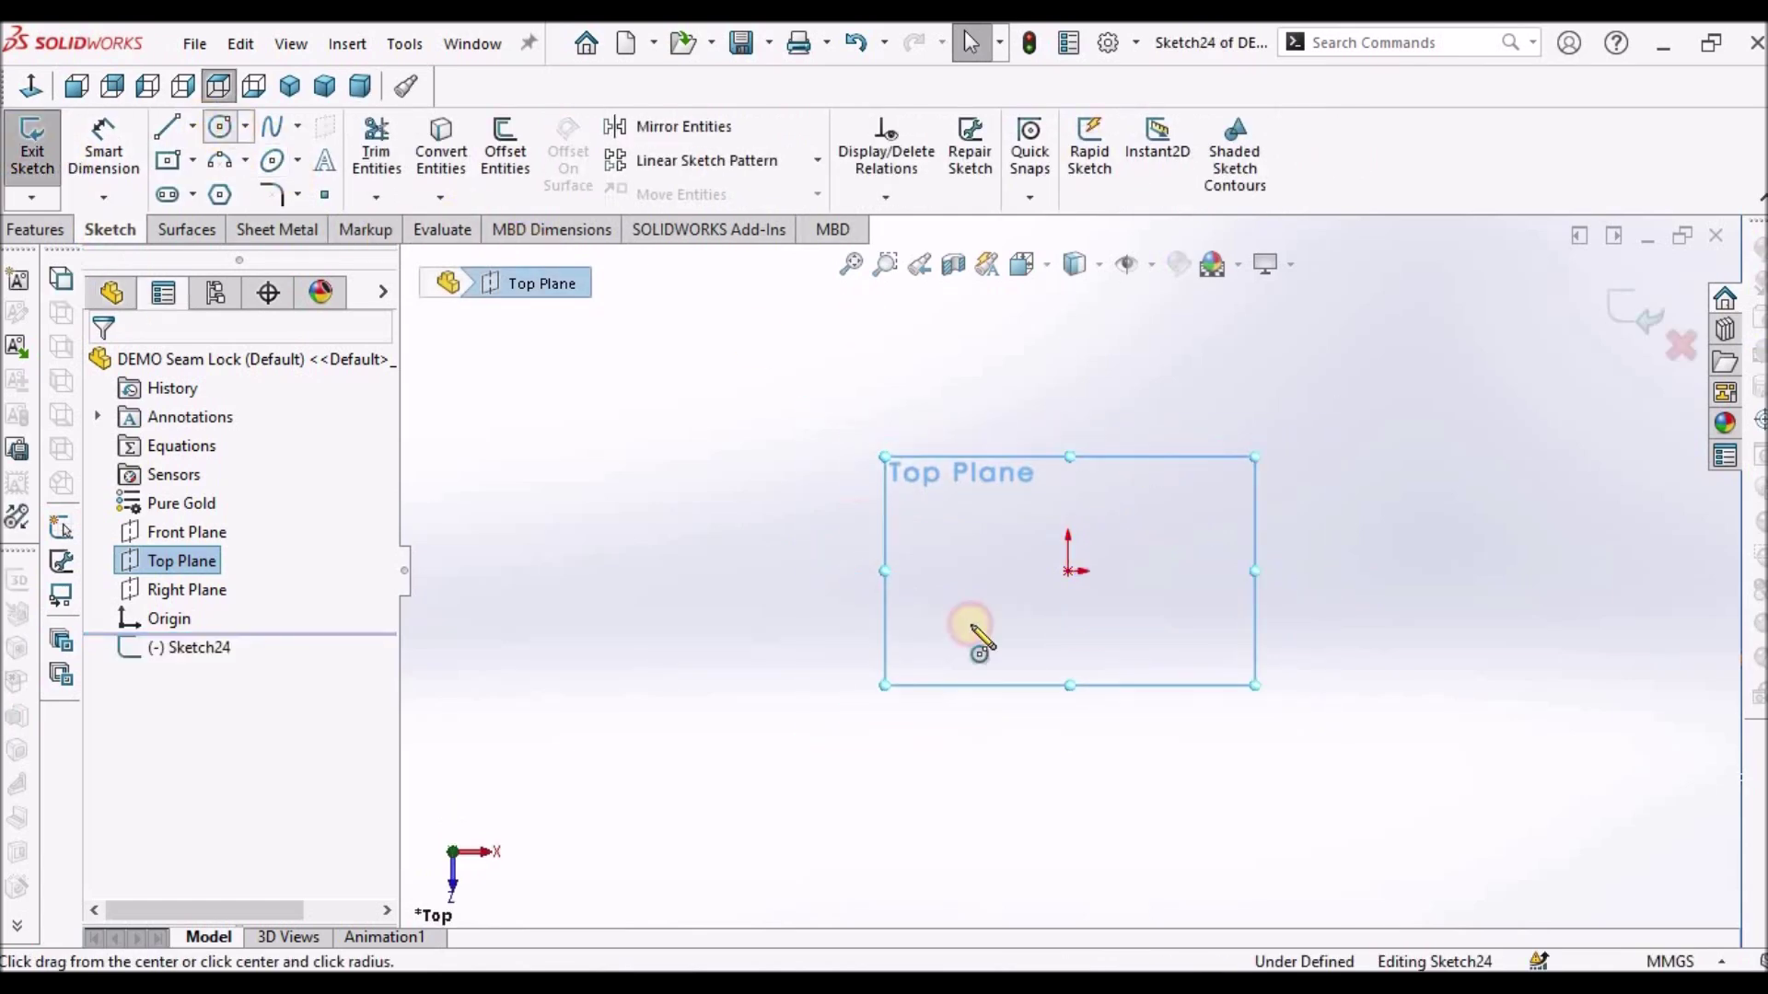
left_click_drag(1067, 571, 1202, 458)
key("Escape")
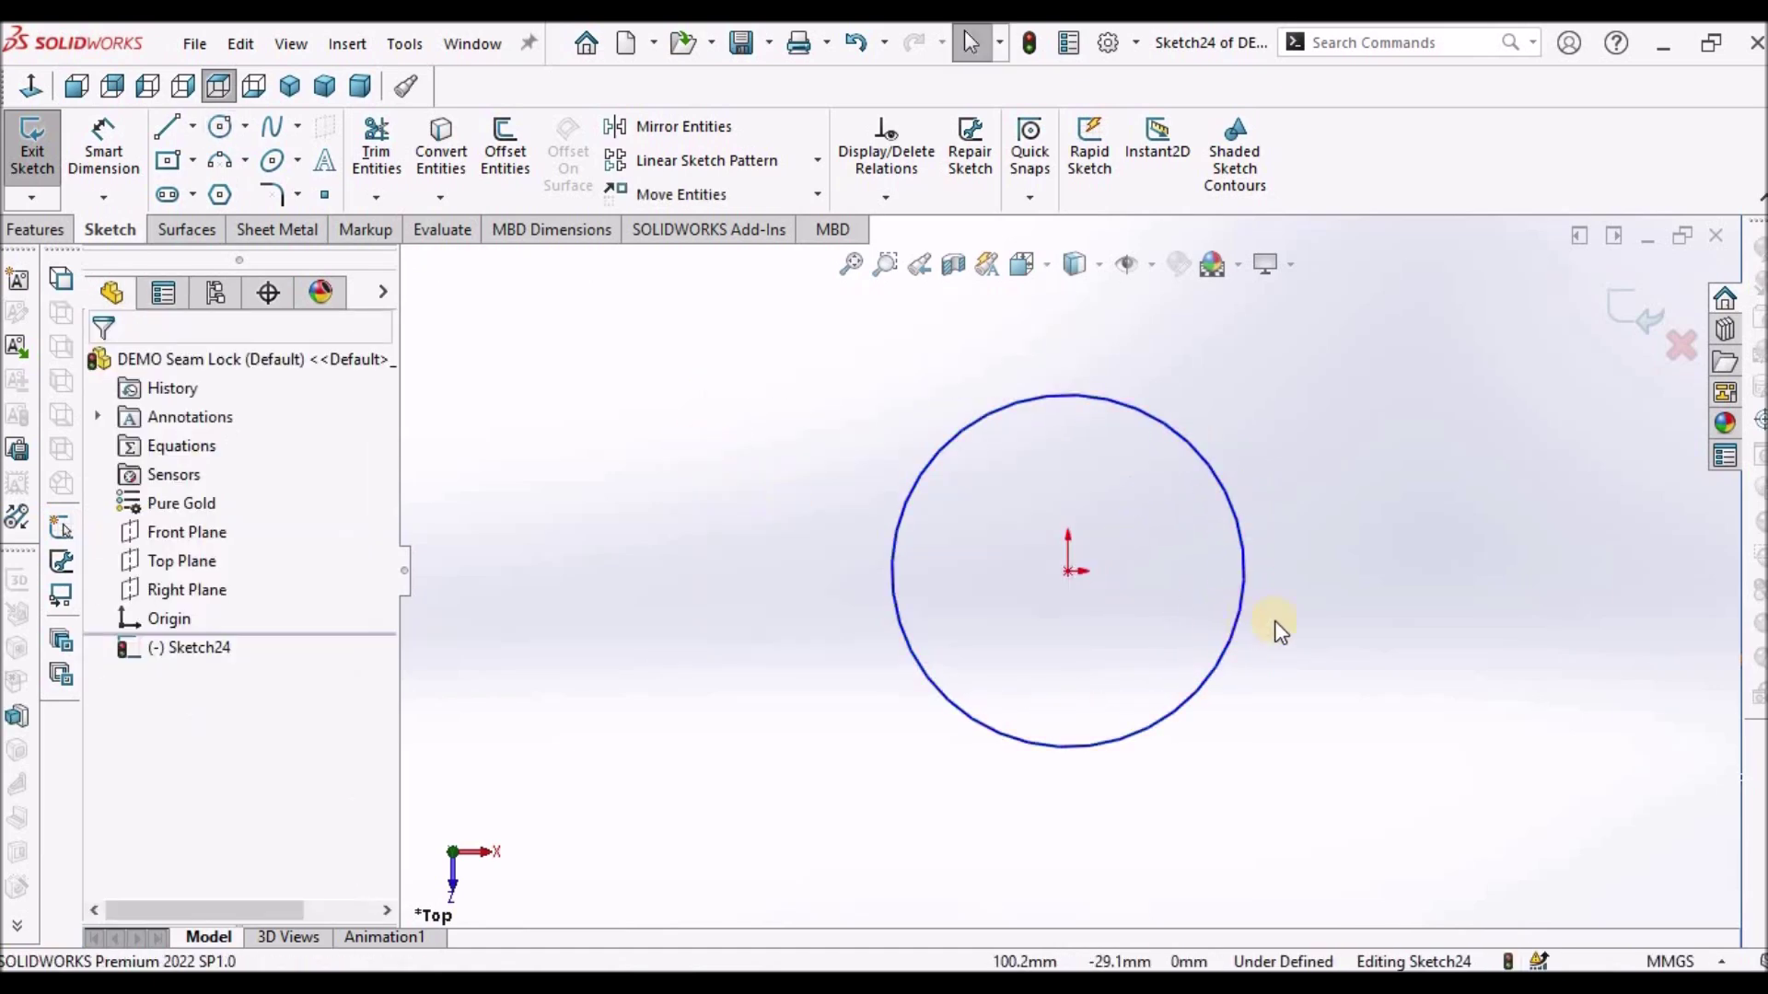
scroll(1274, 621, "up", 2)
scroll(1203, 577, "down", 2)
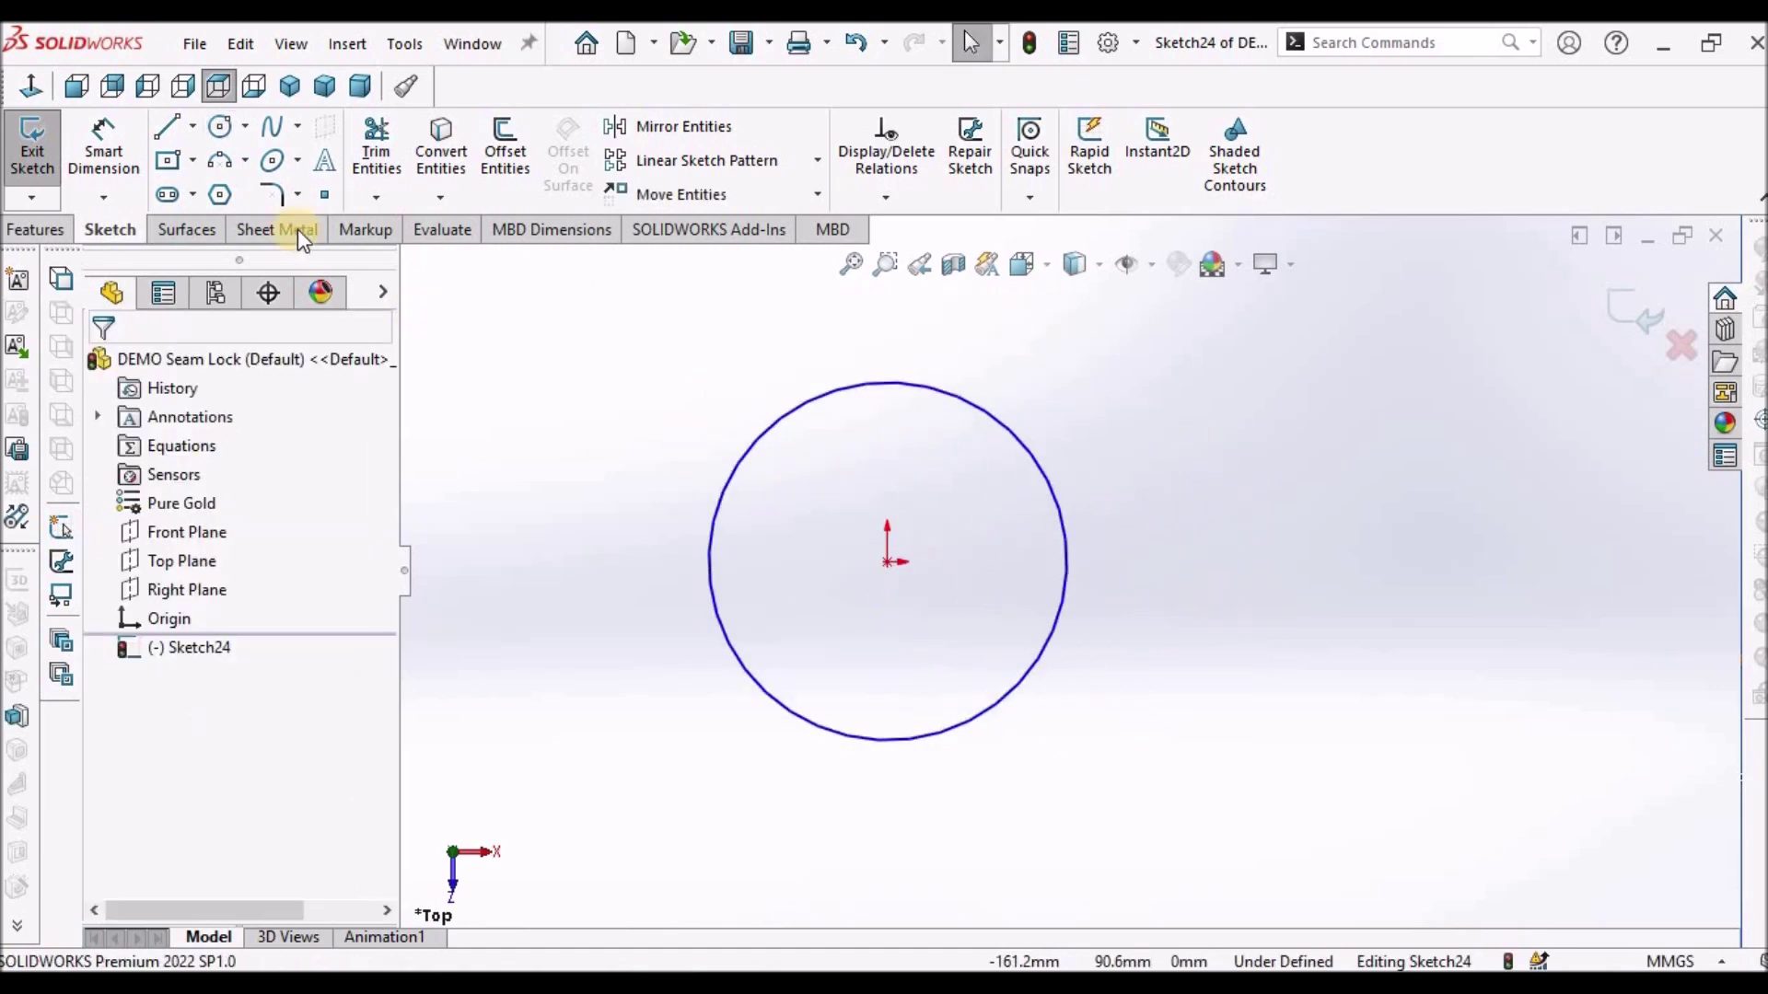
Dimension the circle's diameter to 52 mm
left_click(113, 134)
left_click(1011, 424)
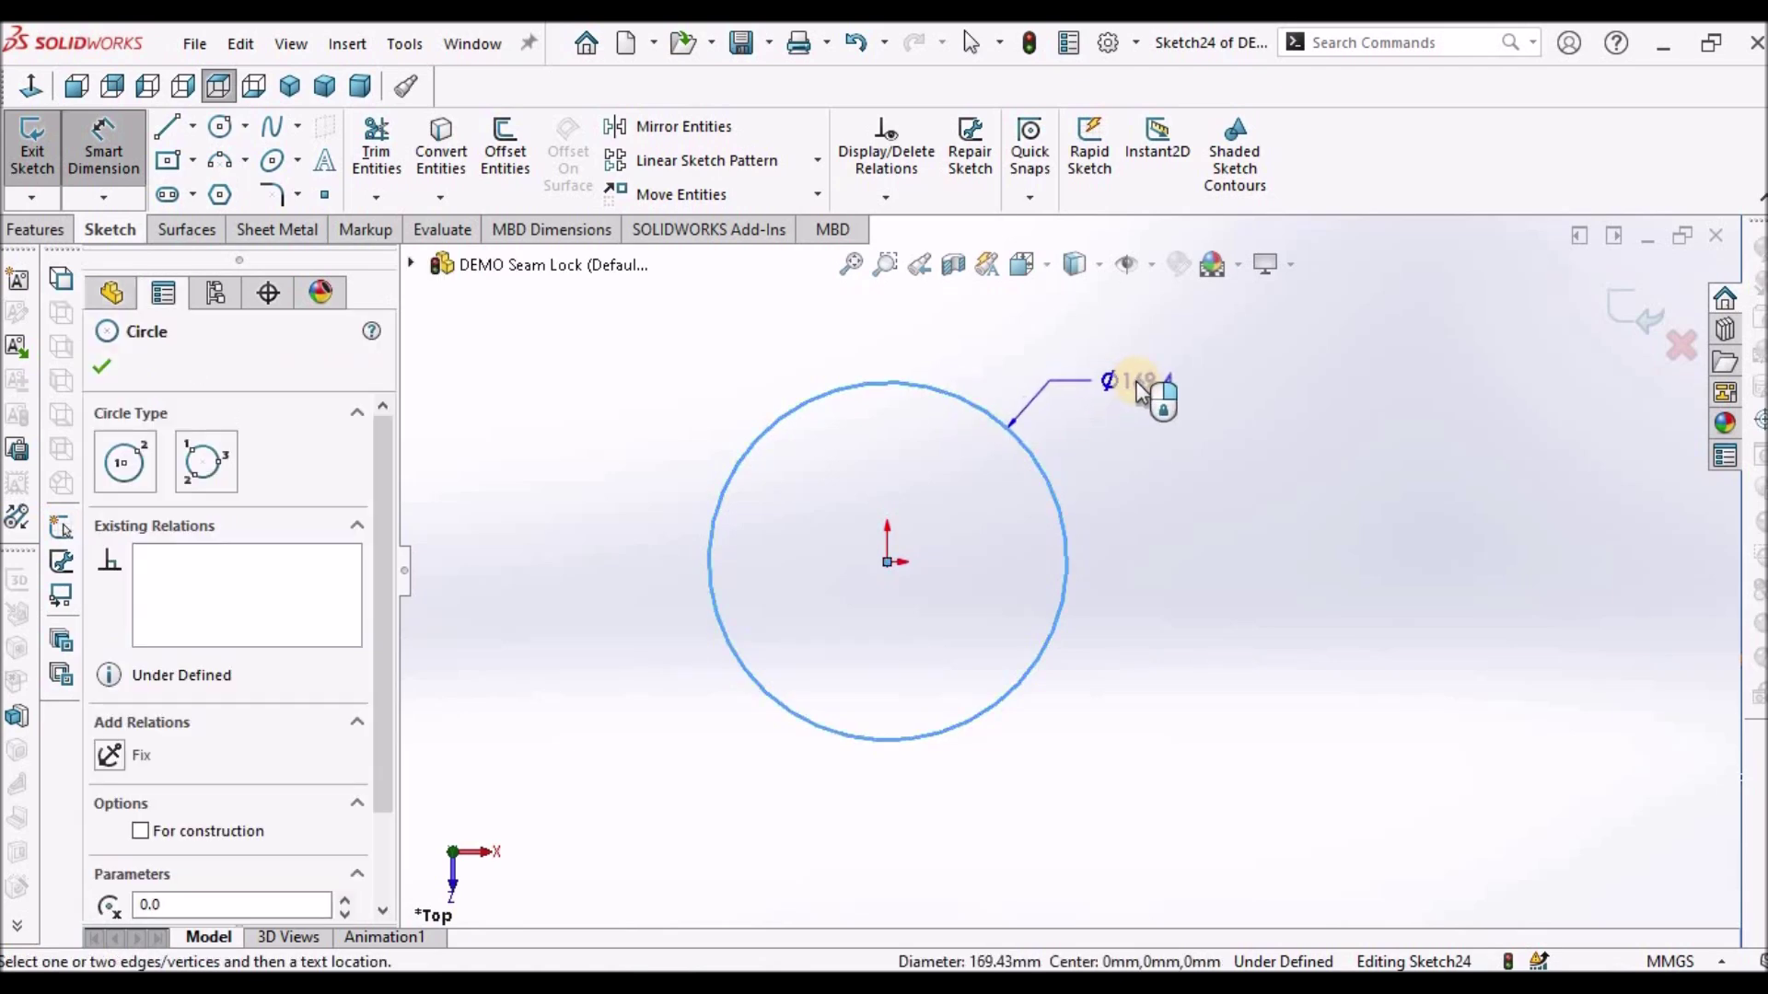
left_click(1141, 388)
type("52")
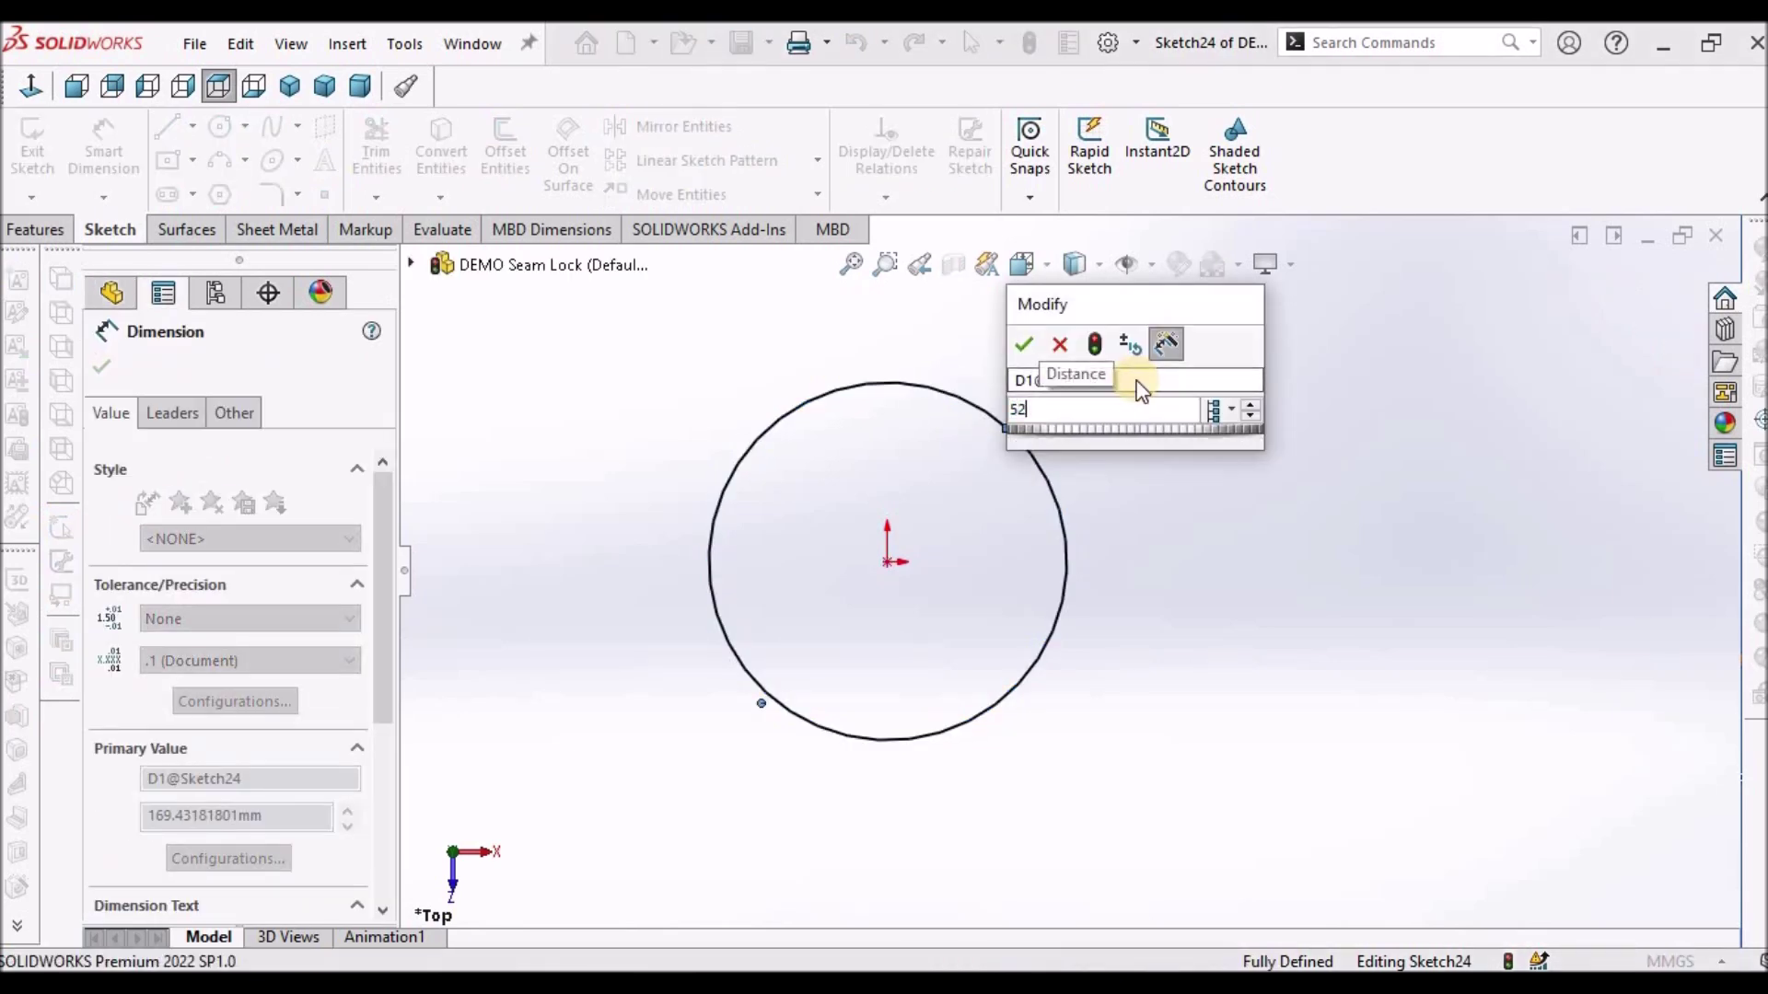
key("Return")
left_click(1216, 504)
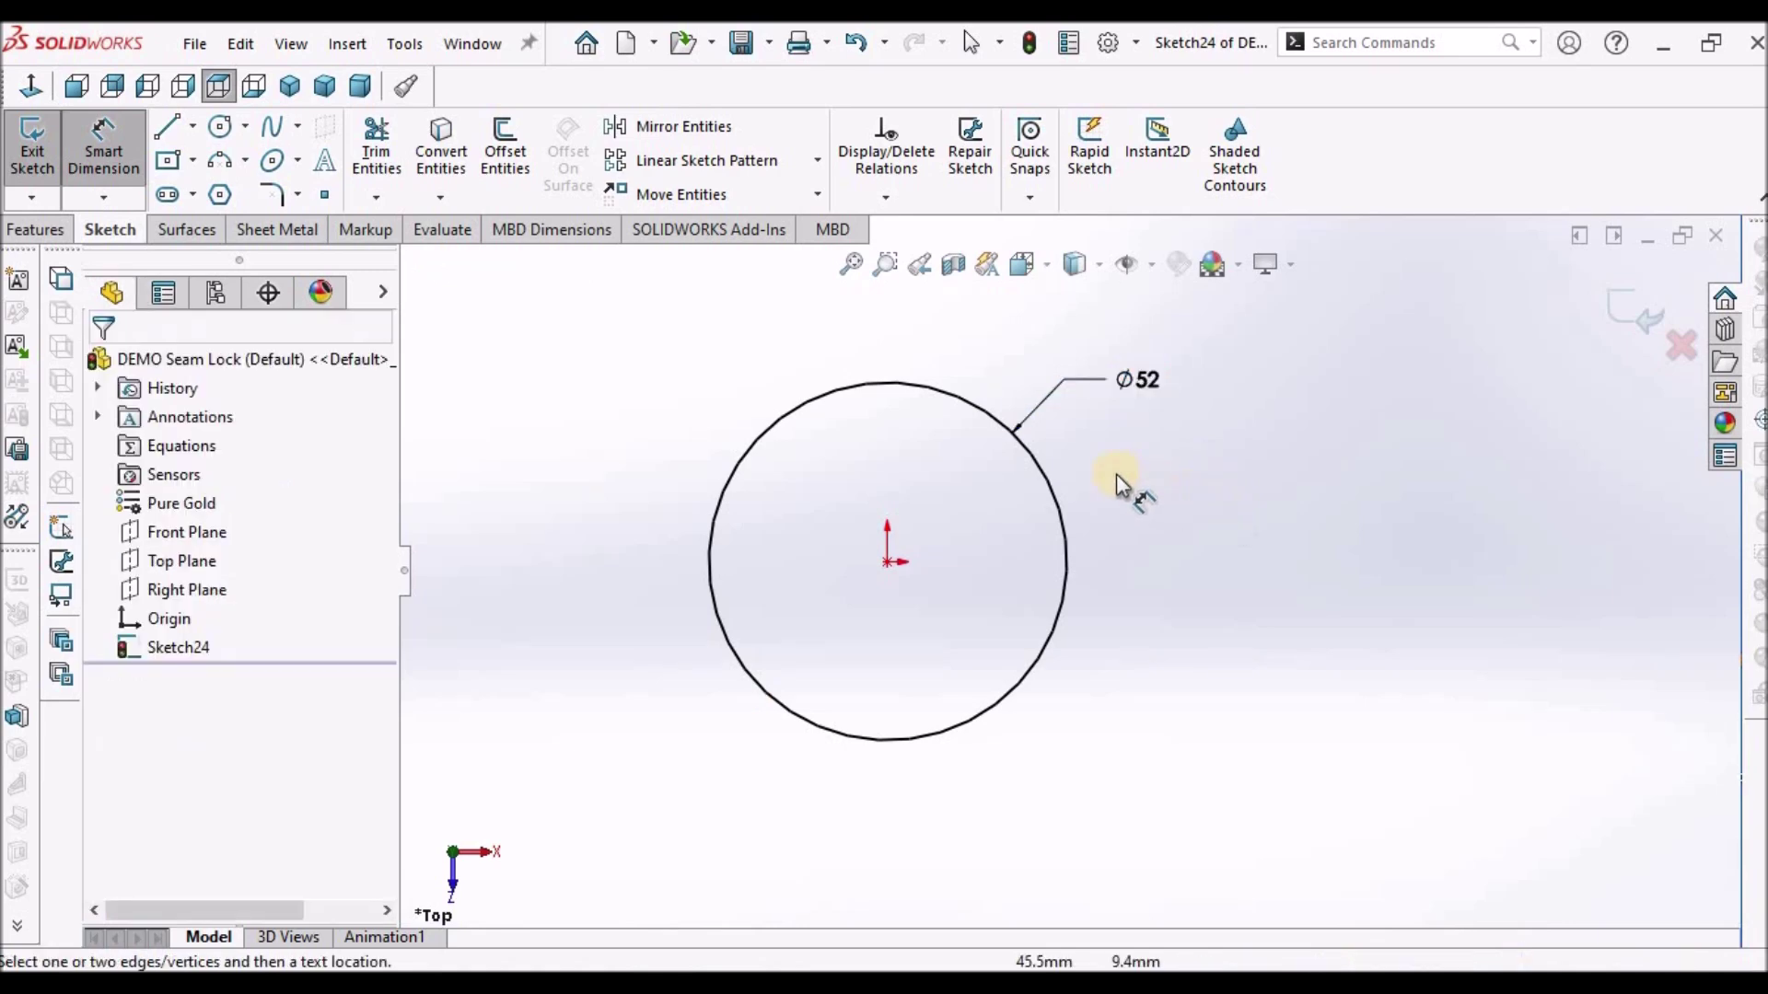
right_click(1123, 465)
left_click(1169, 534)
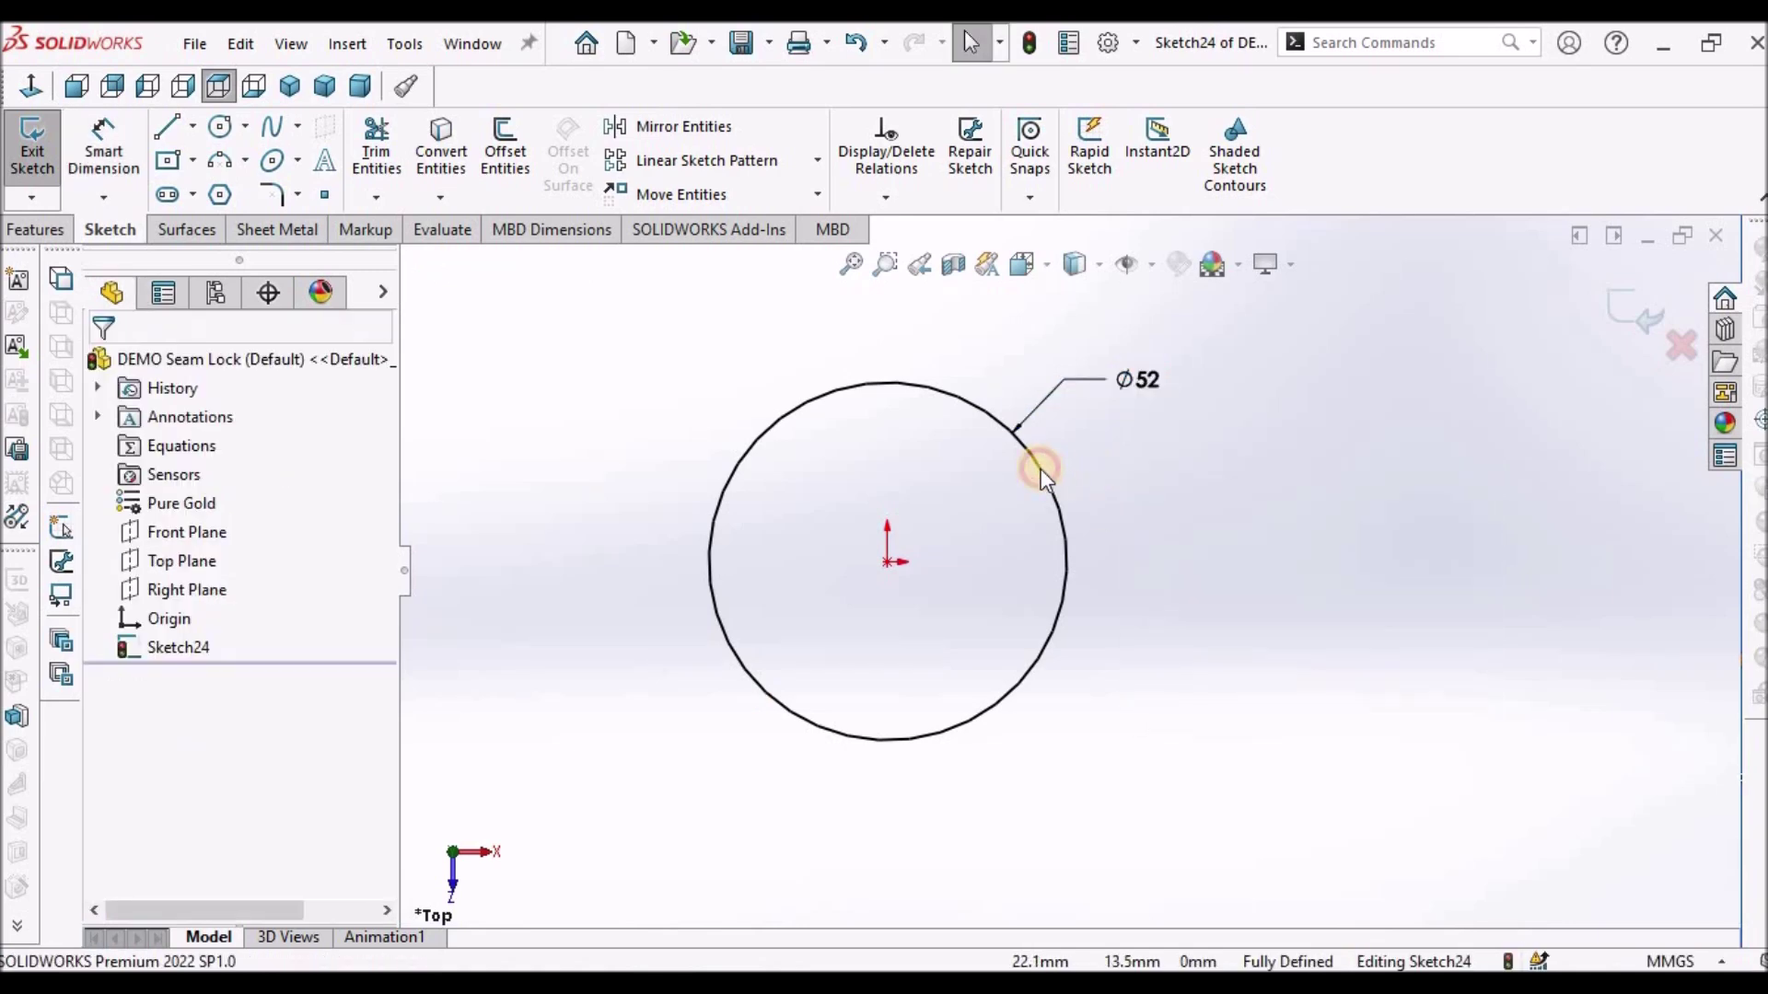
Convert the Ø52 circle into a construction circle
left_click(1046, 469)
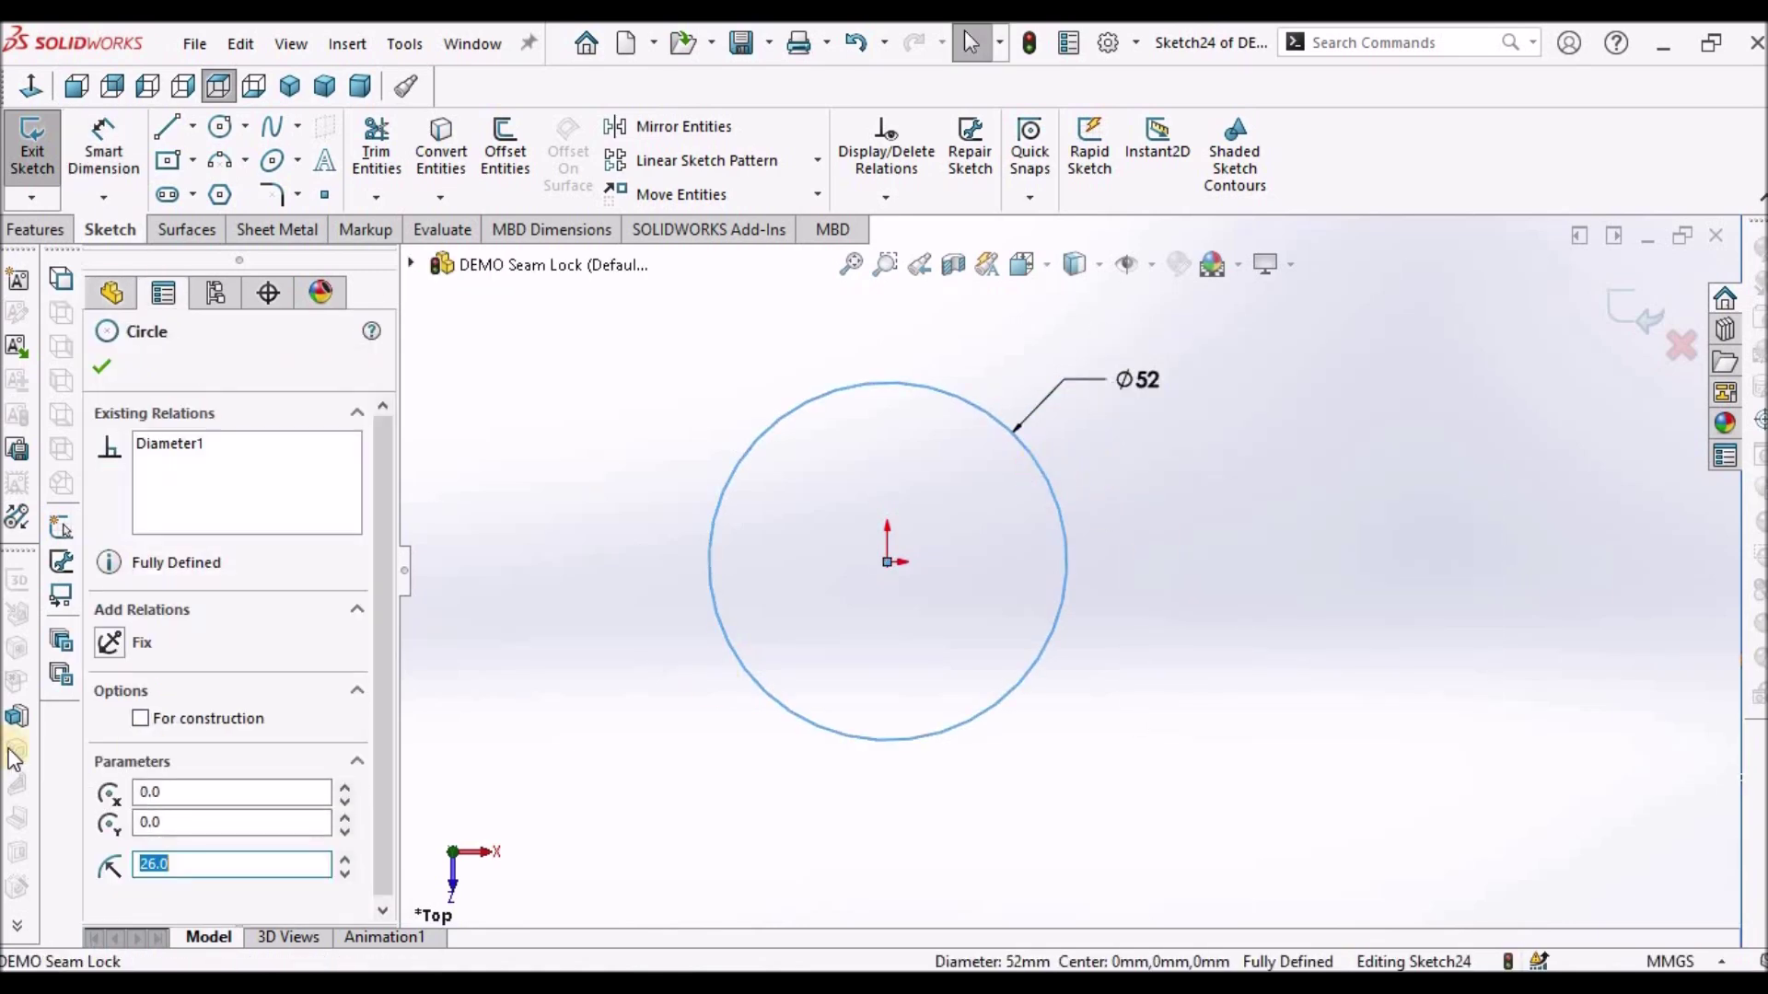
left_click(141, 719)
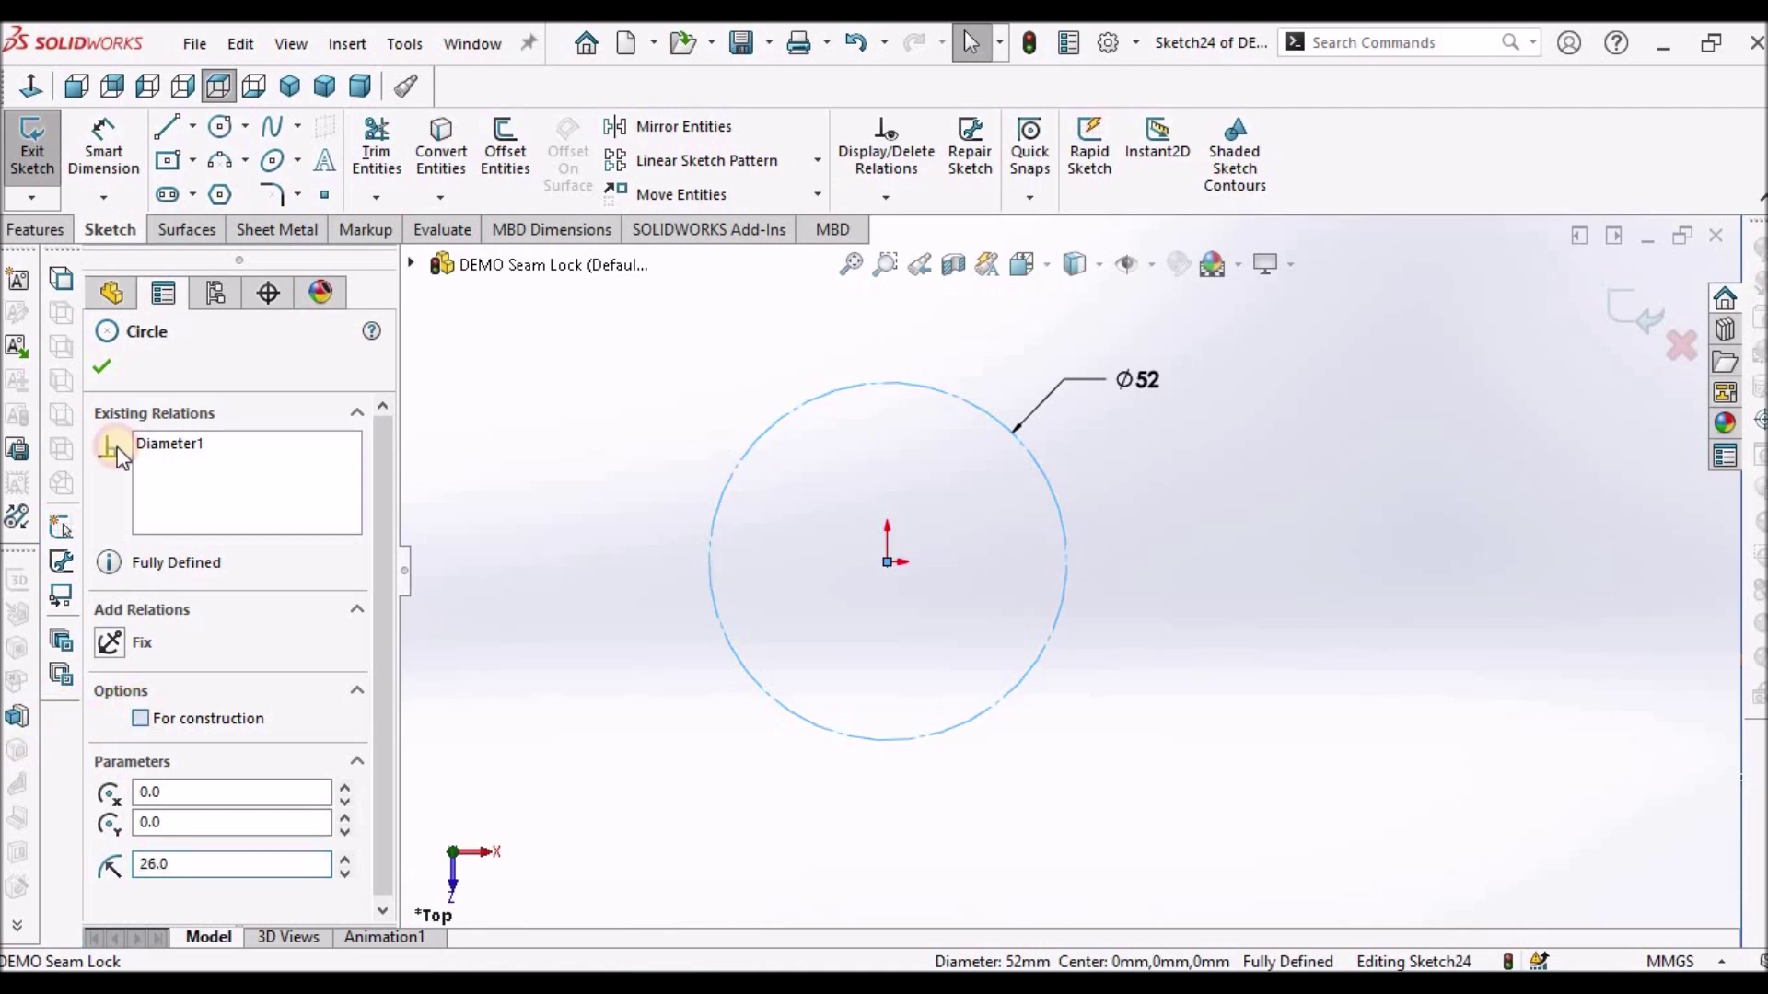
left_click(102, 365)
middle_click_drag(1041, 560, 945, 543, "ctrl")
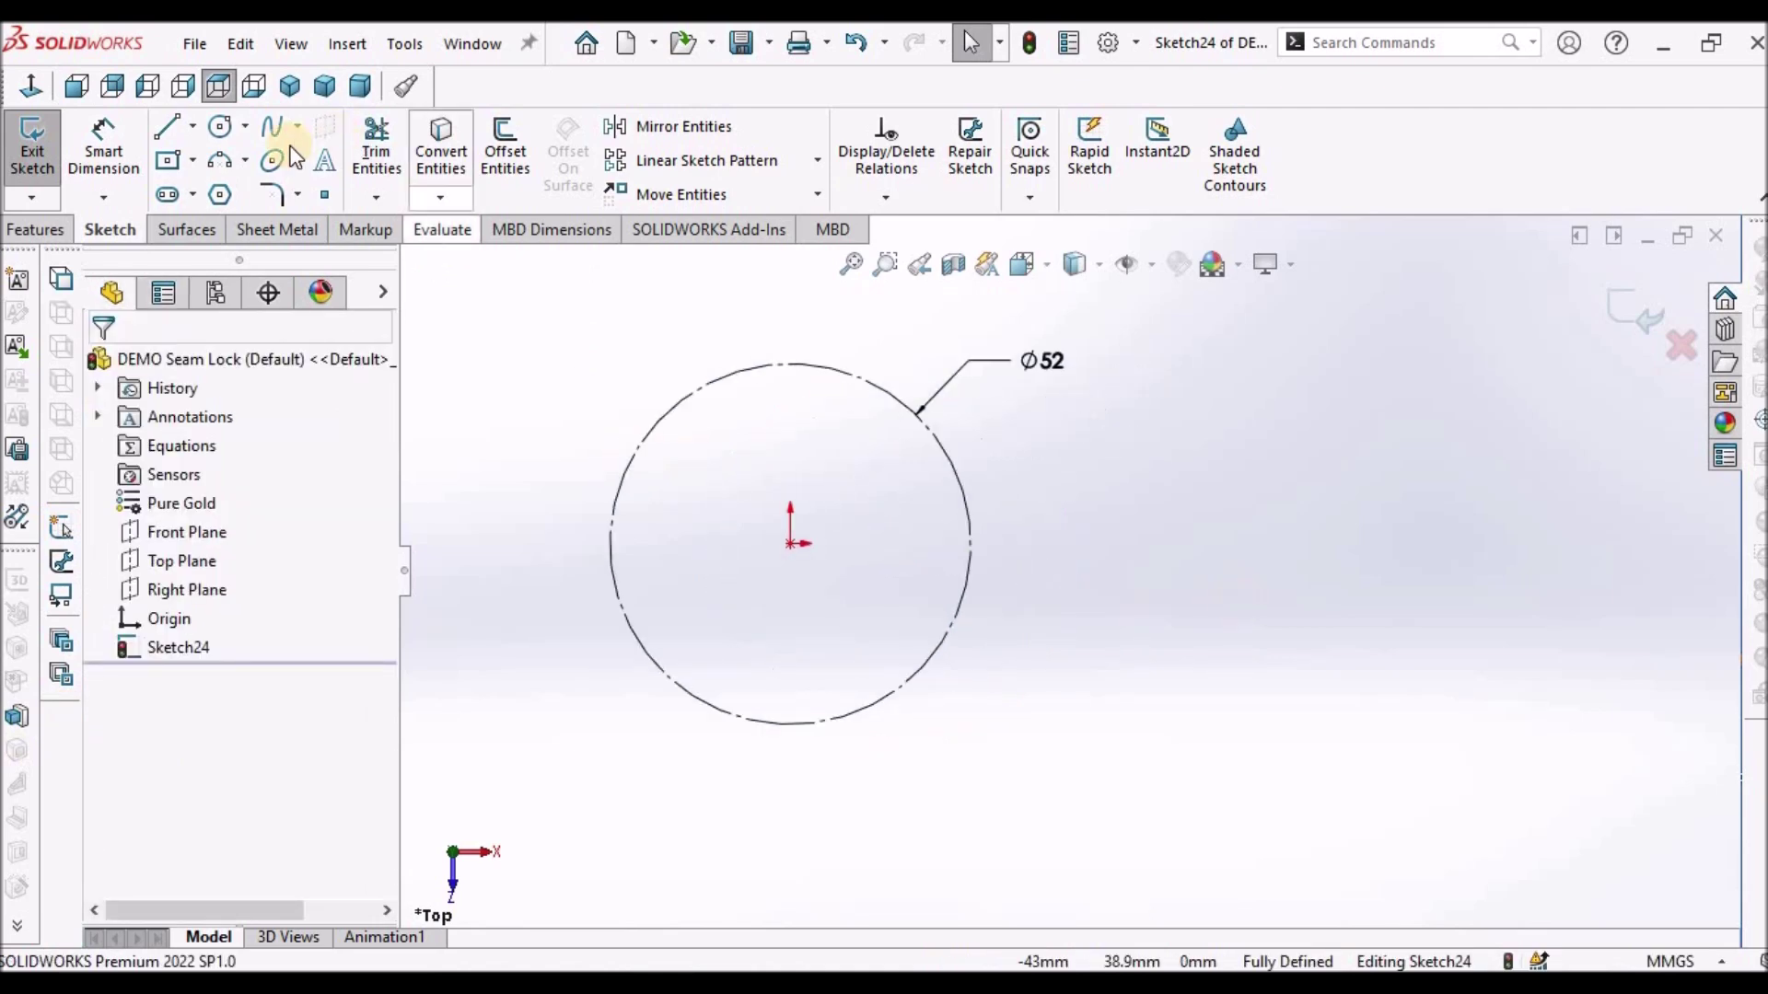
left_click(245, 165)
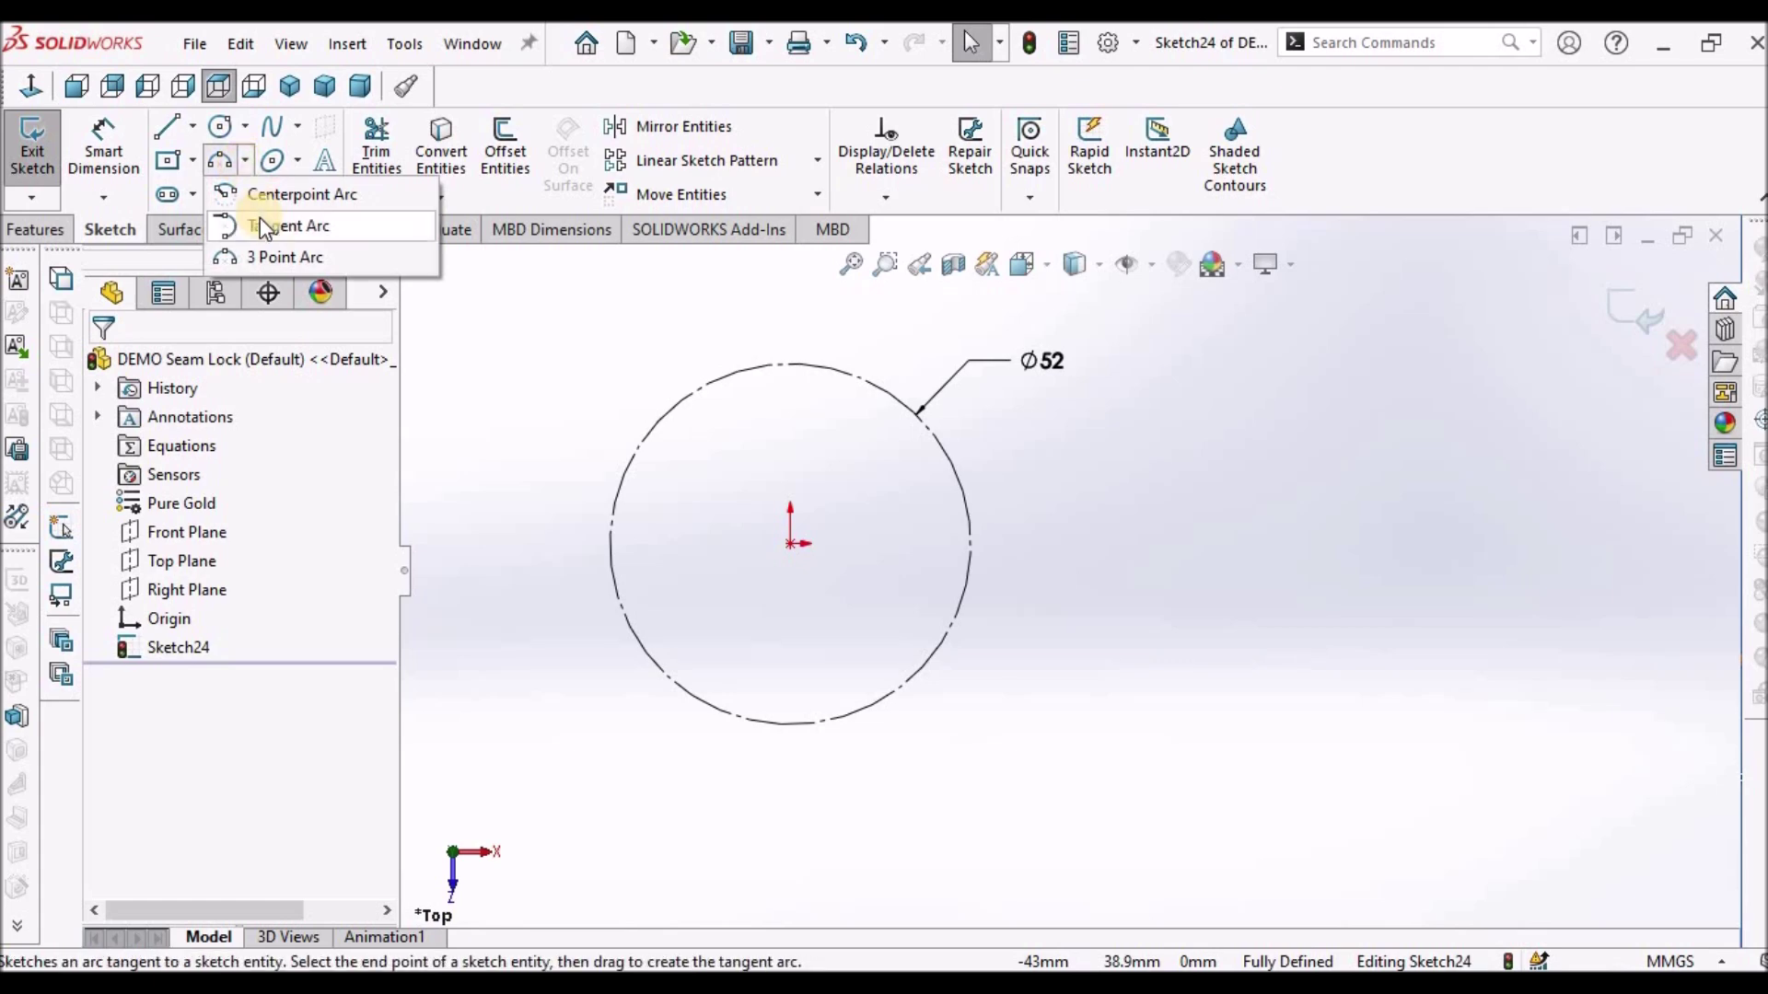
Draw a centerpoint arc from the origin along the Ø52 circle, leaving a gap on the right
left_click(232, 191)
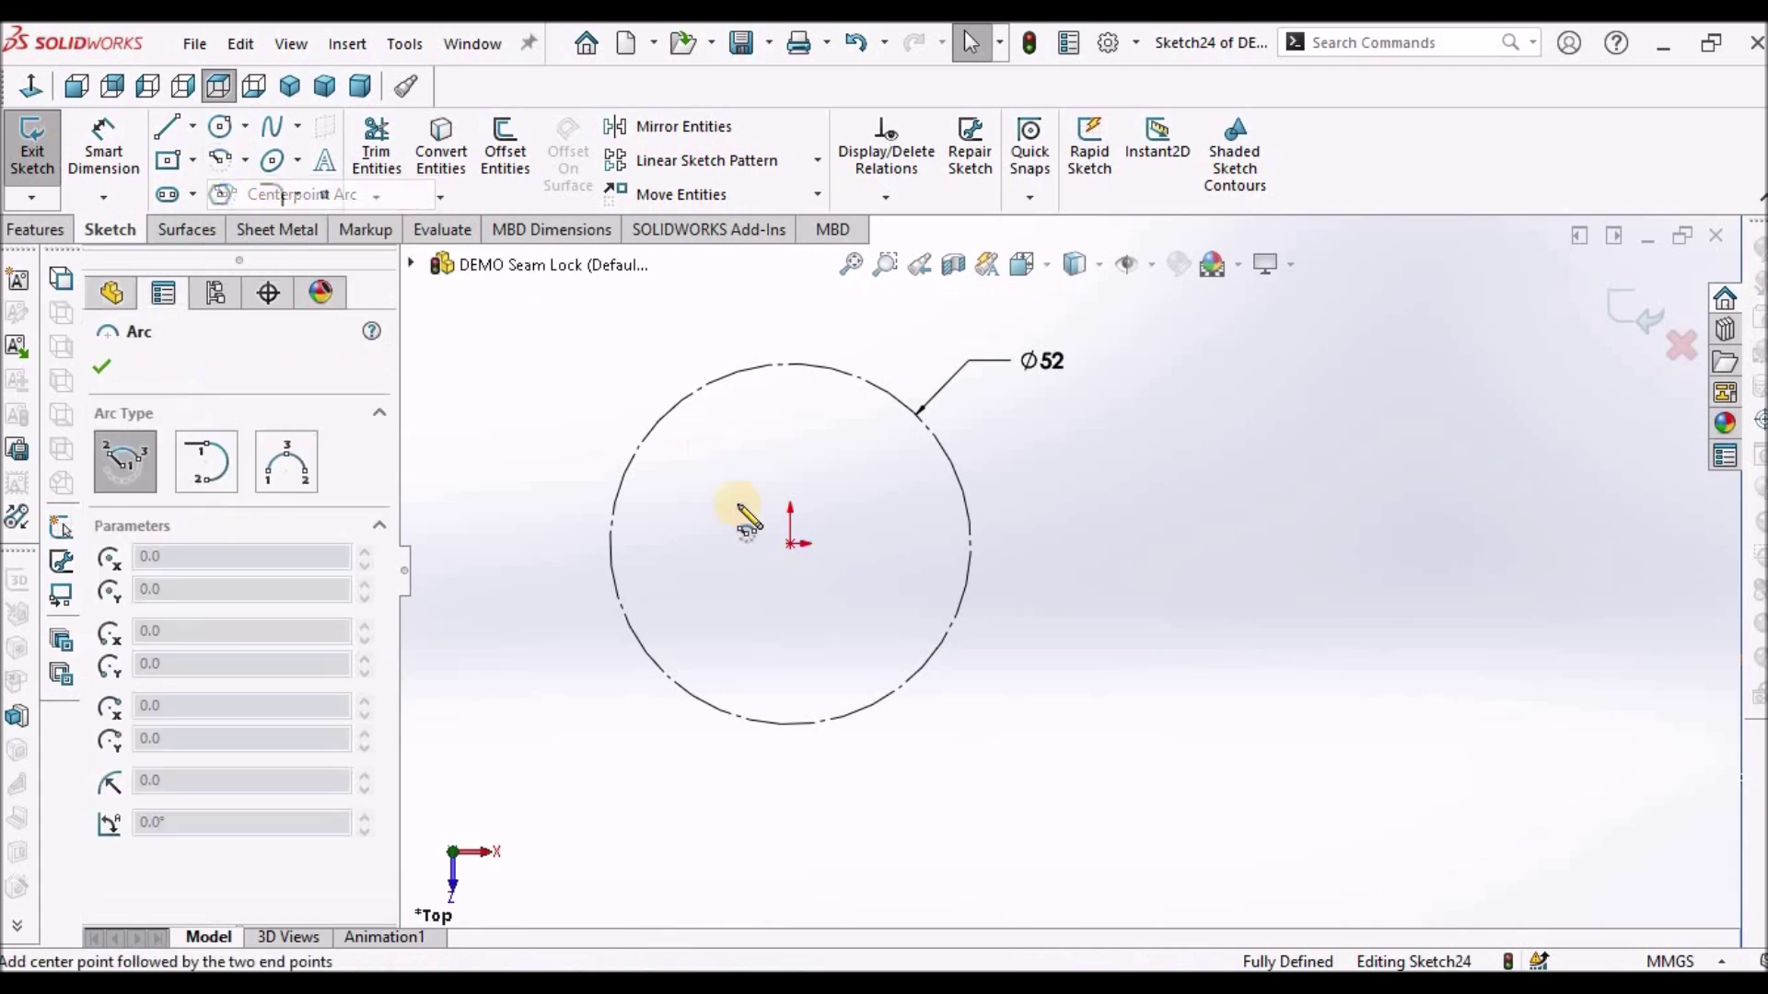
left_click(790, 543)
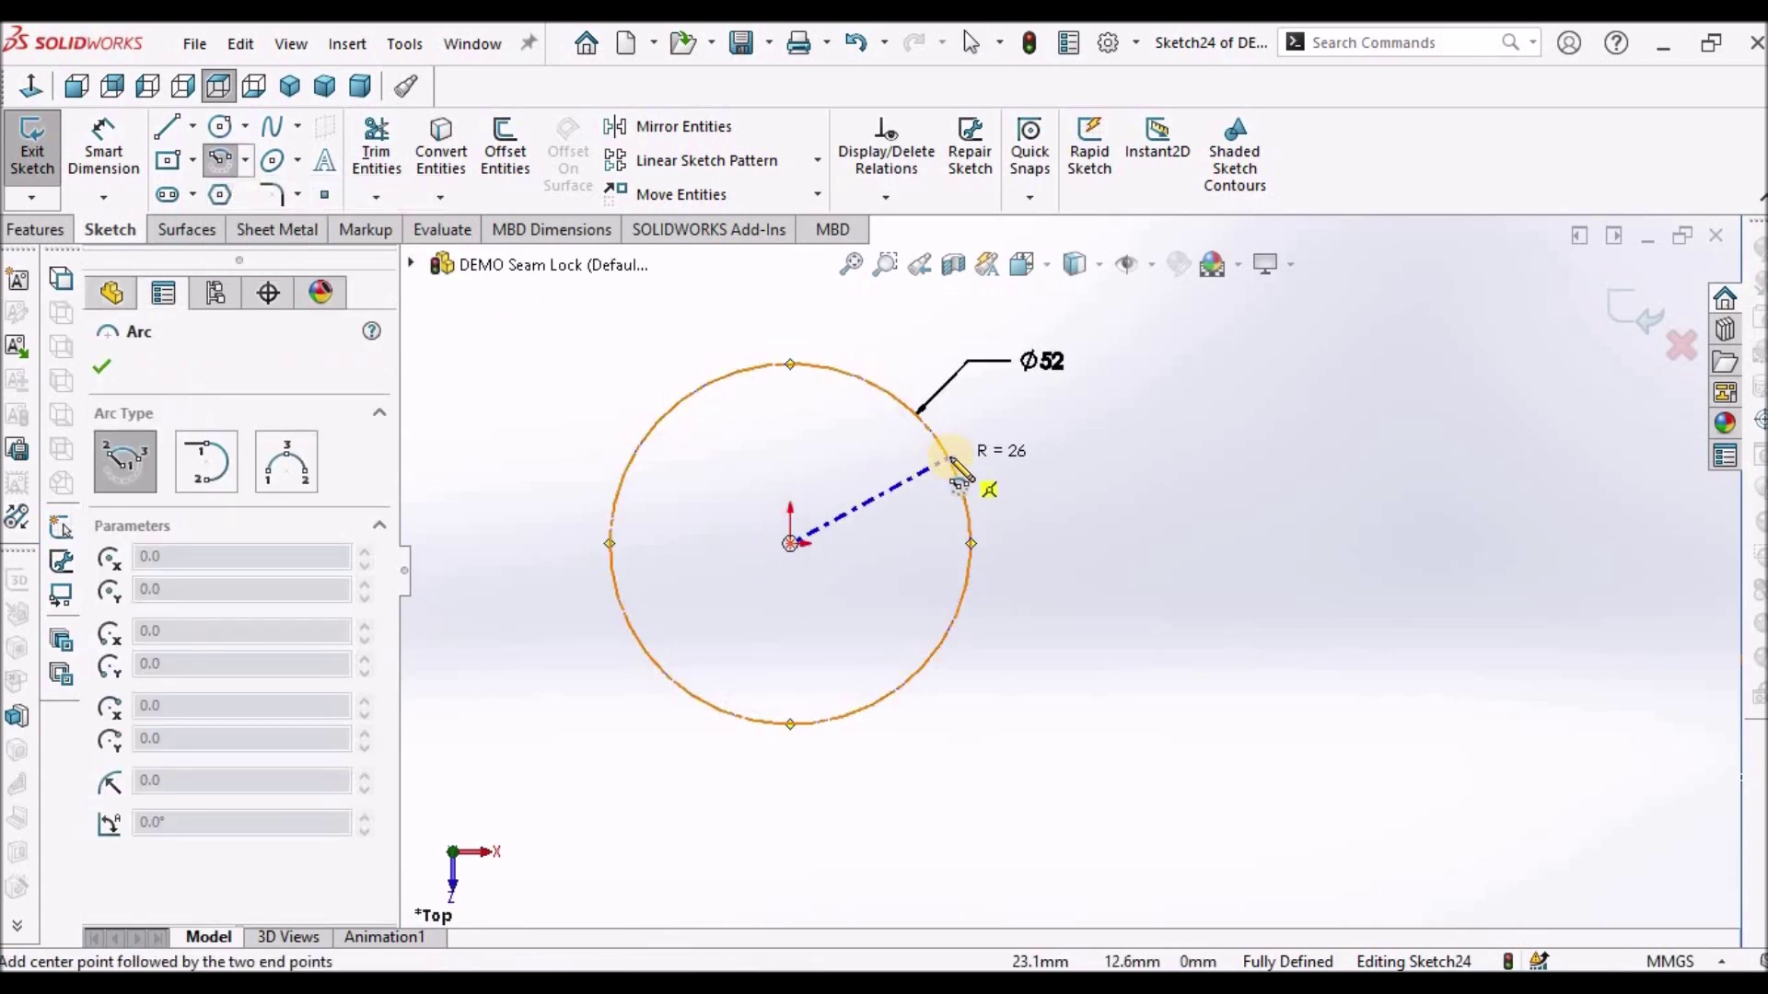
left_click(958, 469)
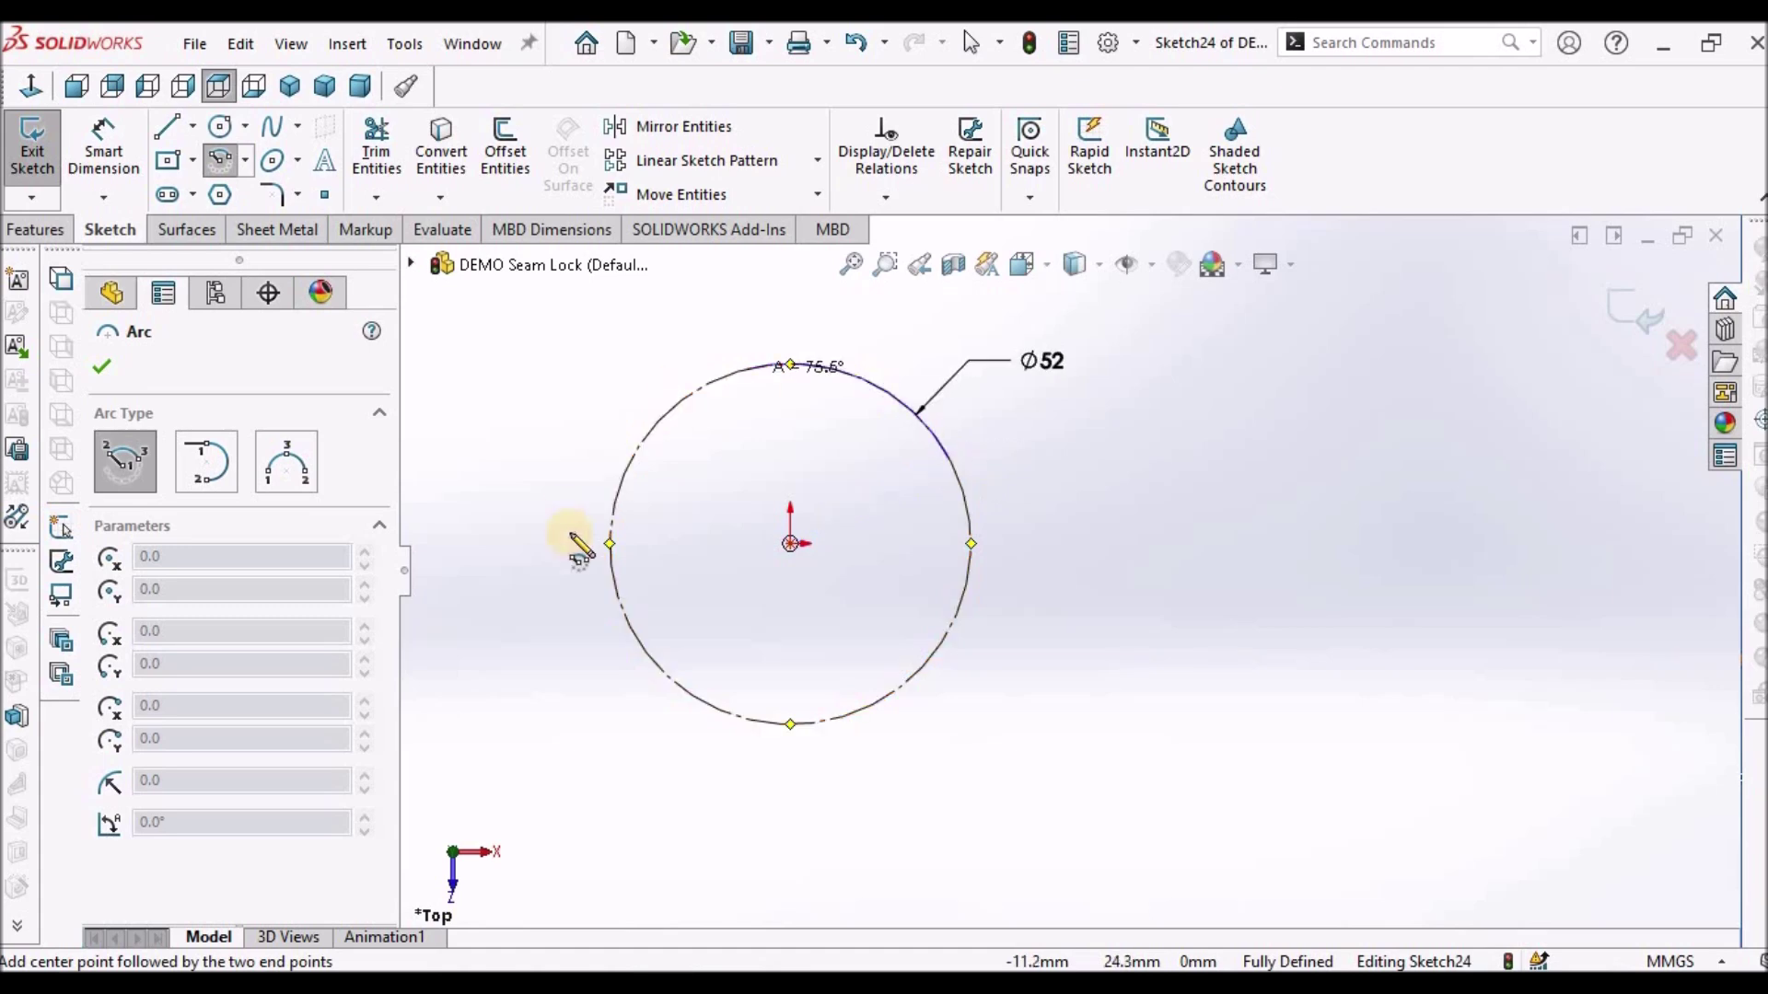
left_click(953, 622)
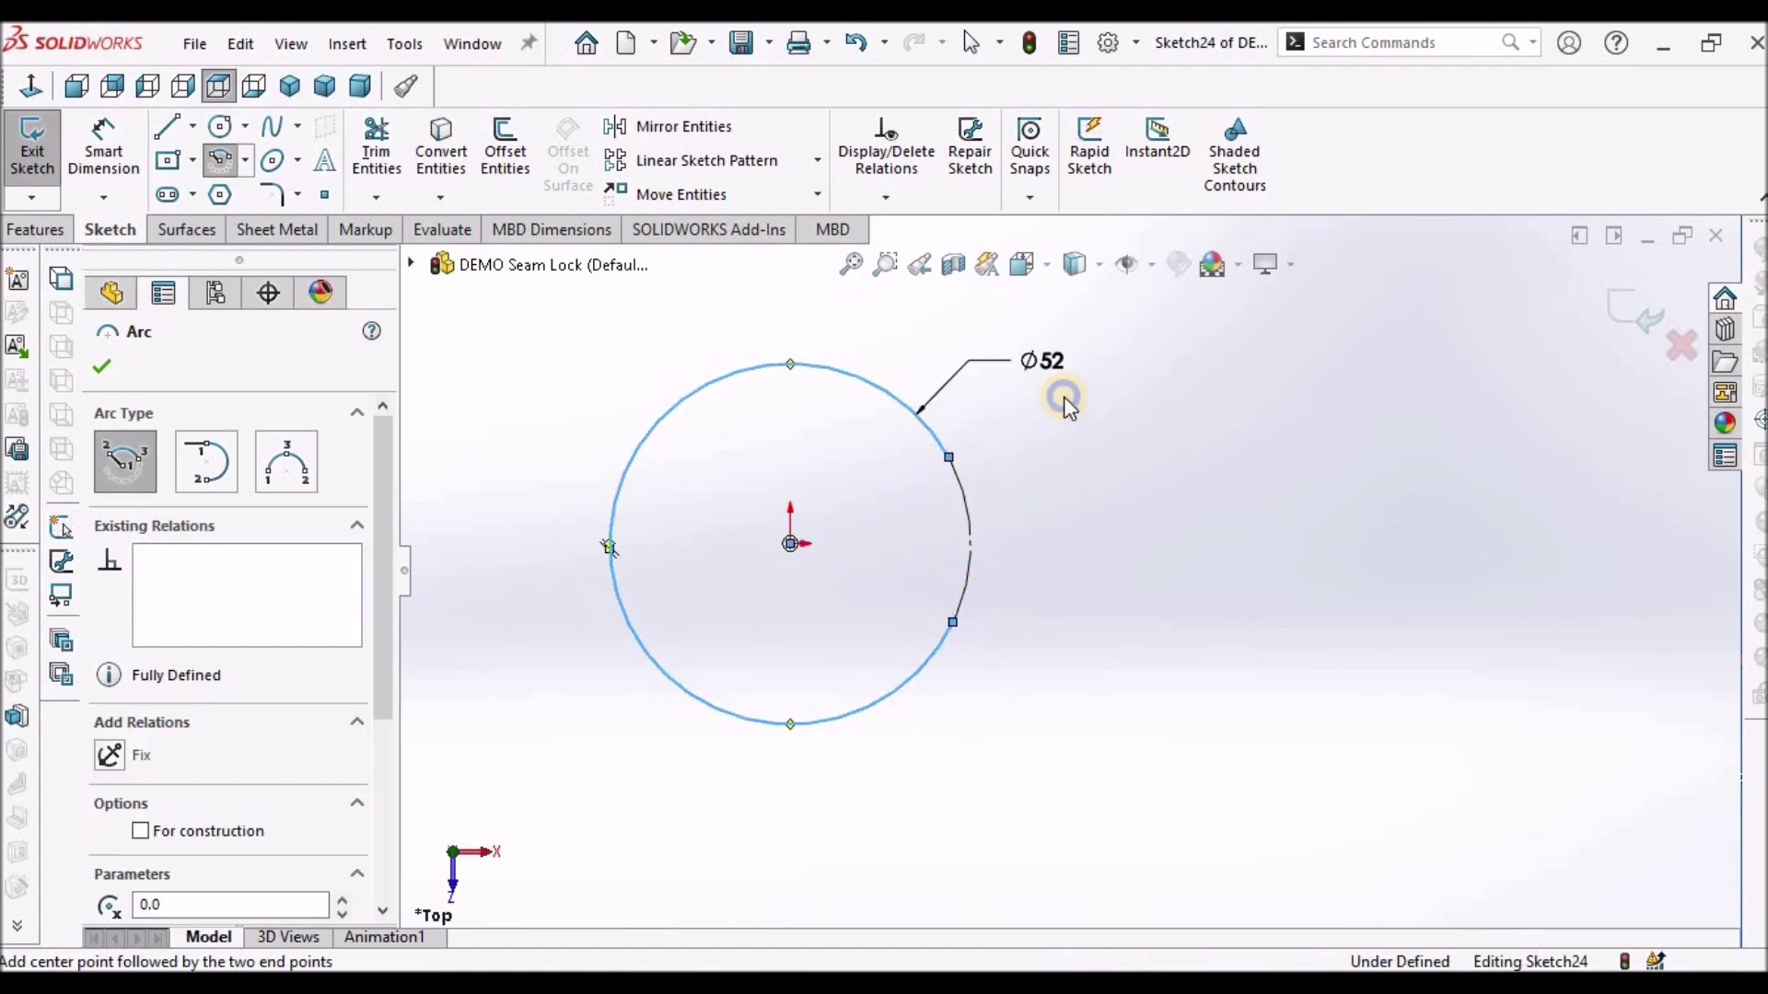
right_click(1061, 402)
left_click(1116, 420)
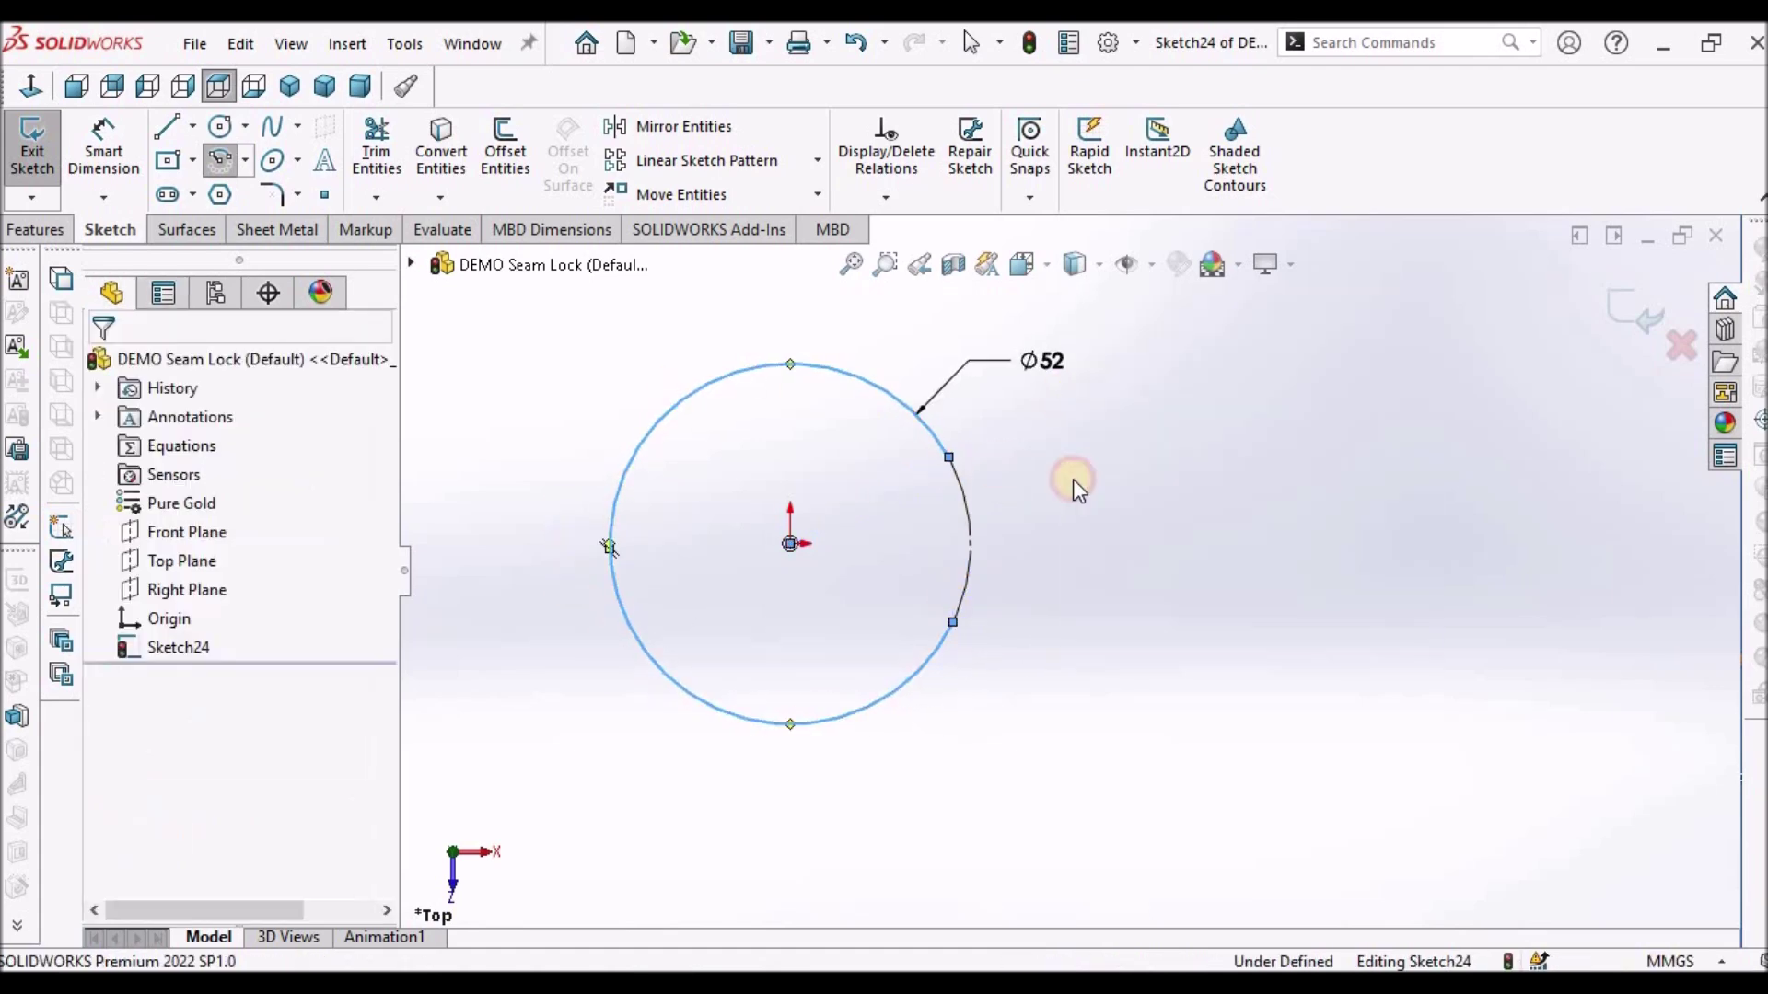
Draw a horizontal centerline from the origin out past the circle
left_click(194, 126)
left_click(217, 184)
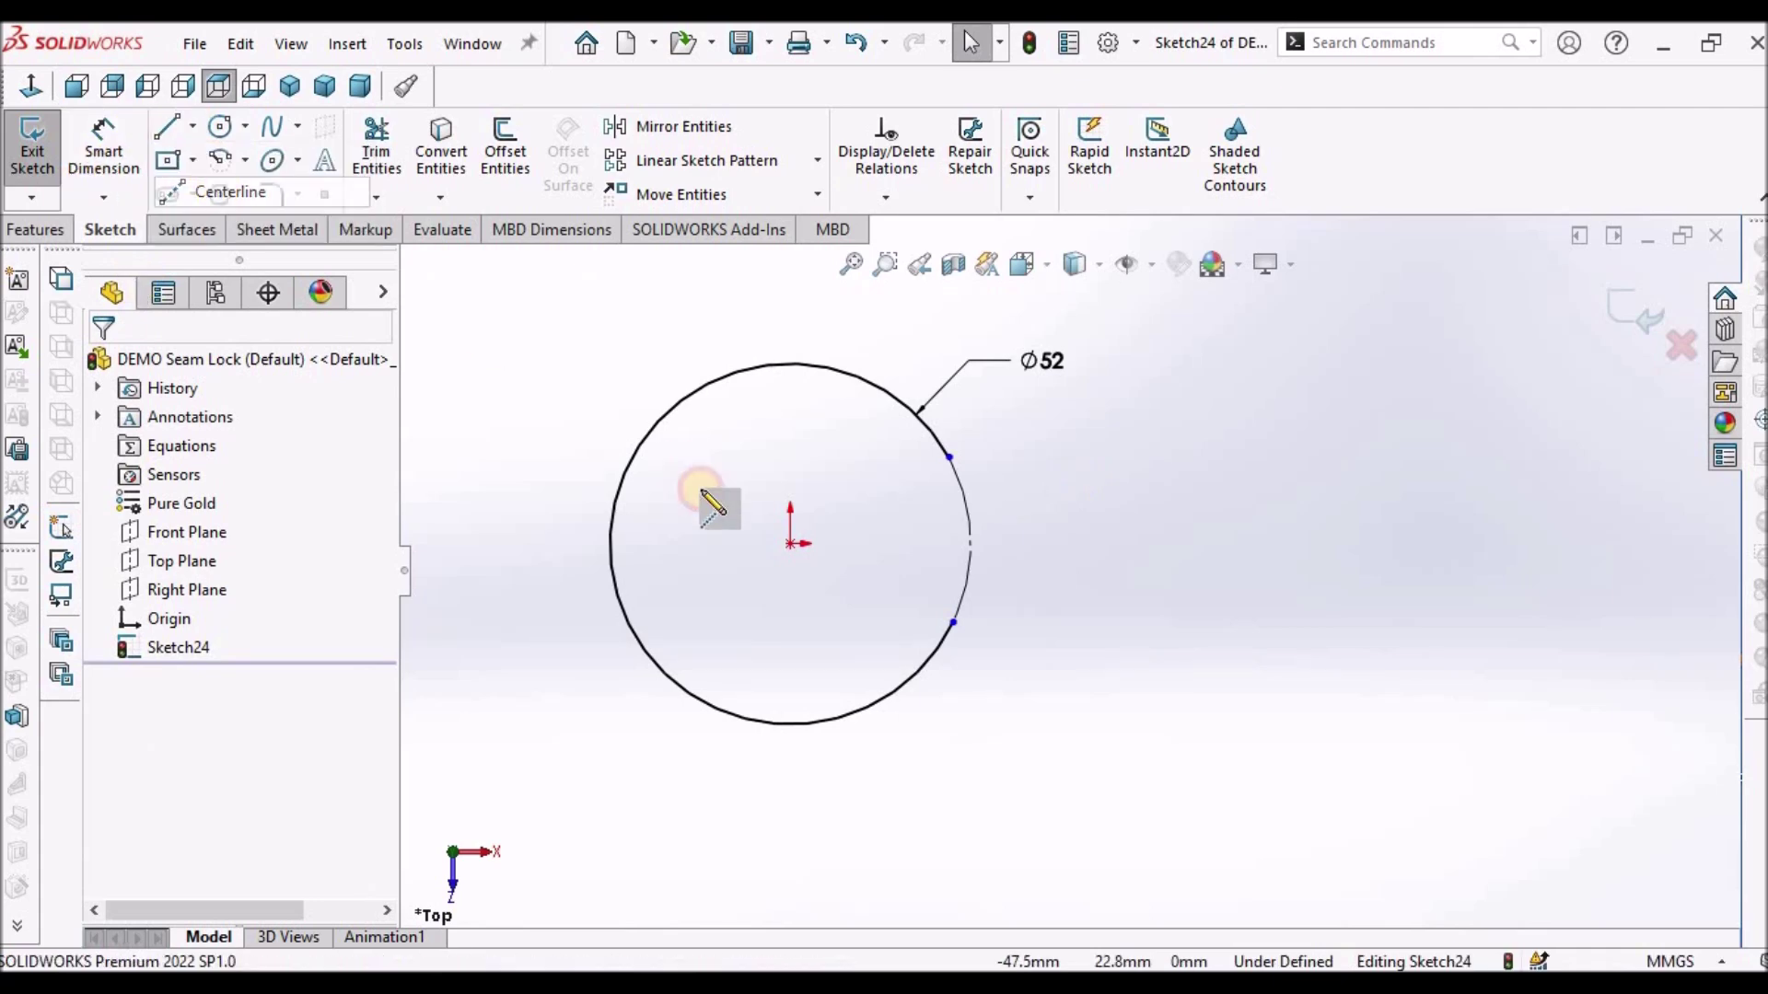
left_click(790, 544)
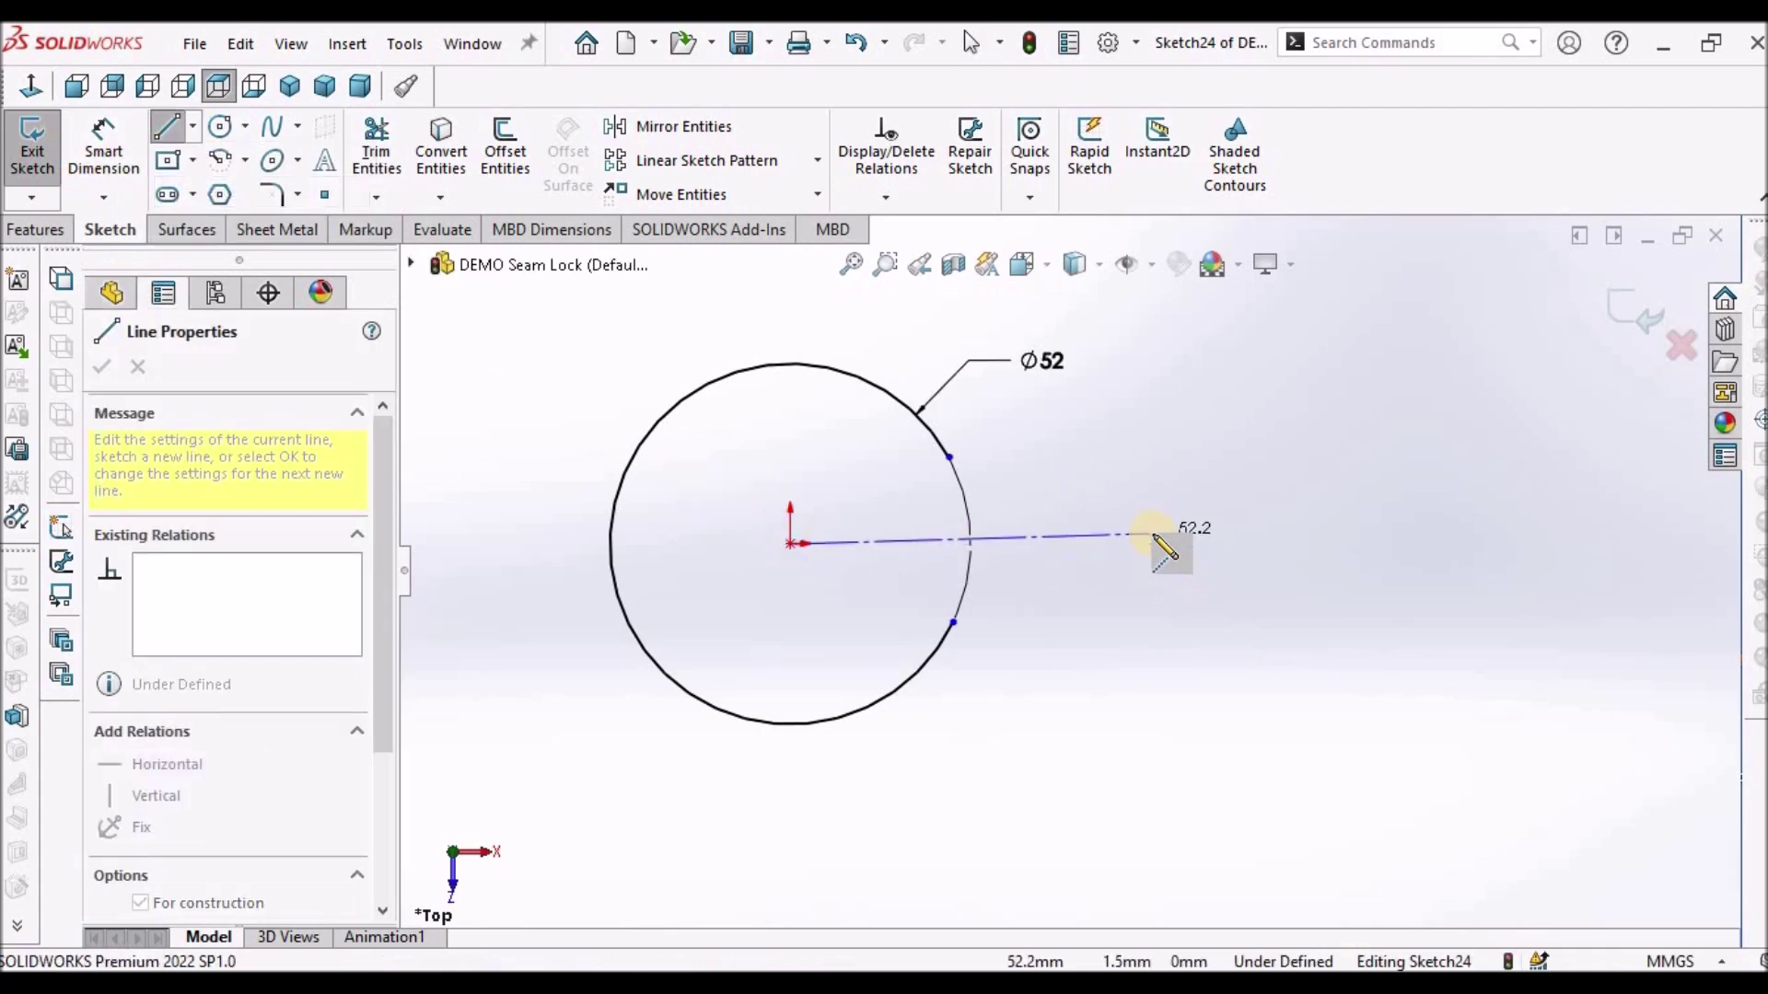
right_click(1148, 435)
left_click(1156, 486)
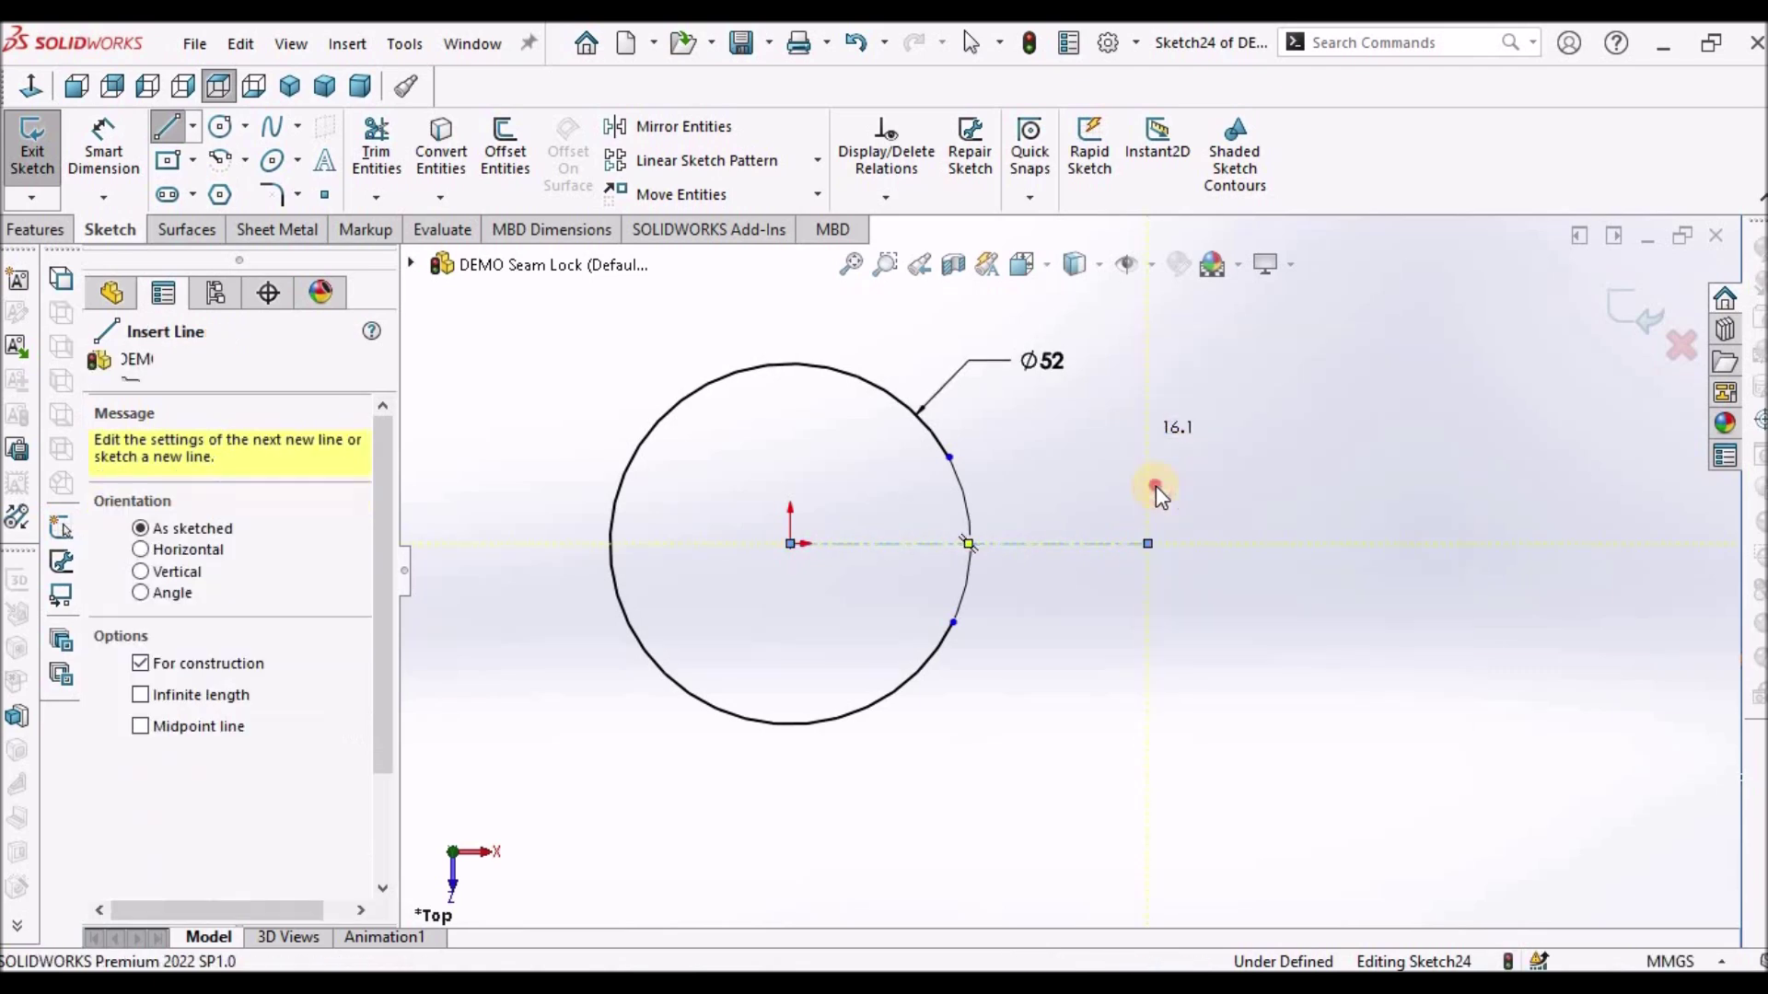
key("Escape")
Make the arc's two end points symmetric about the centerline
left_click(955, 622)
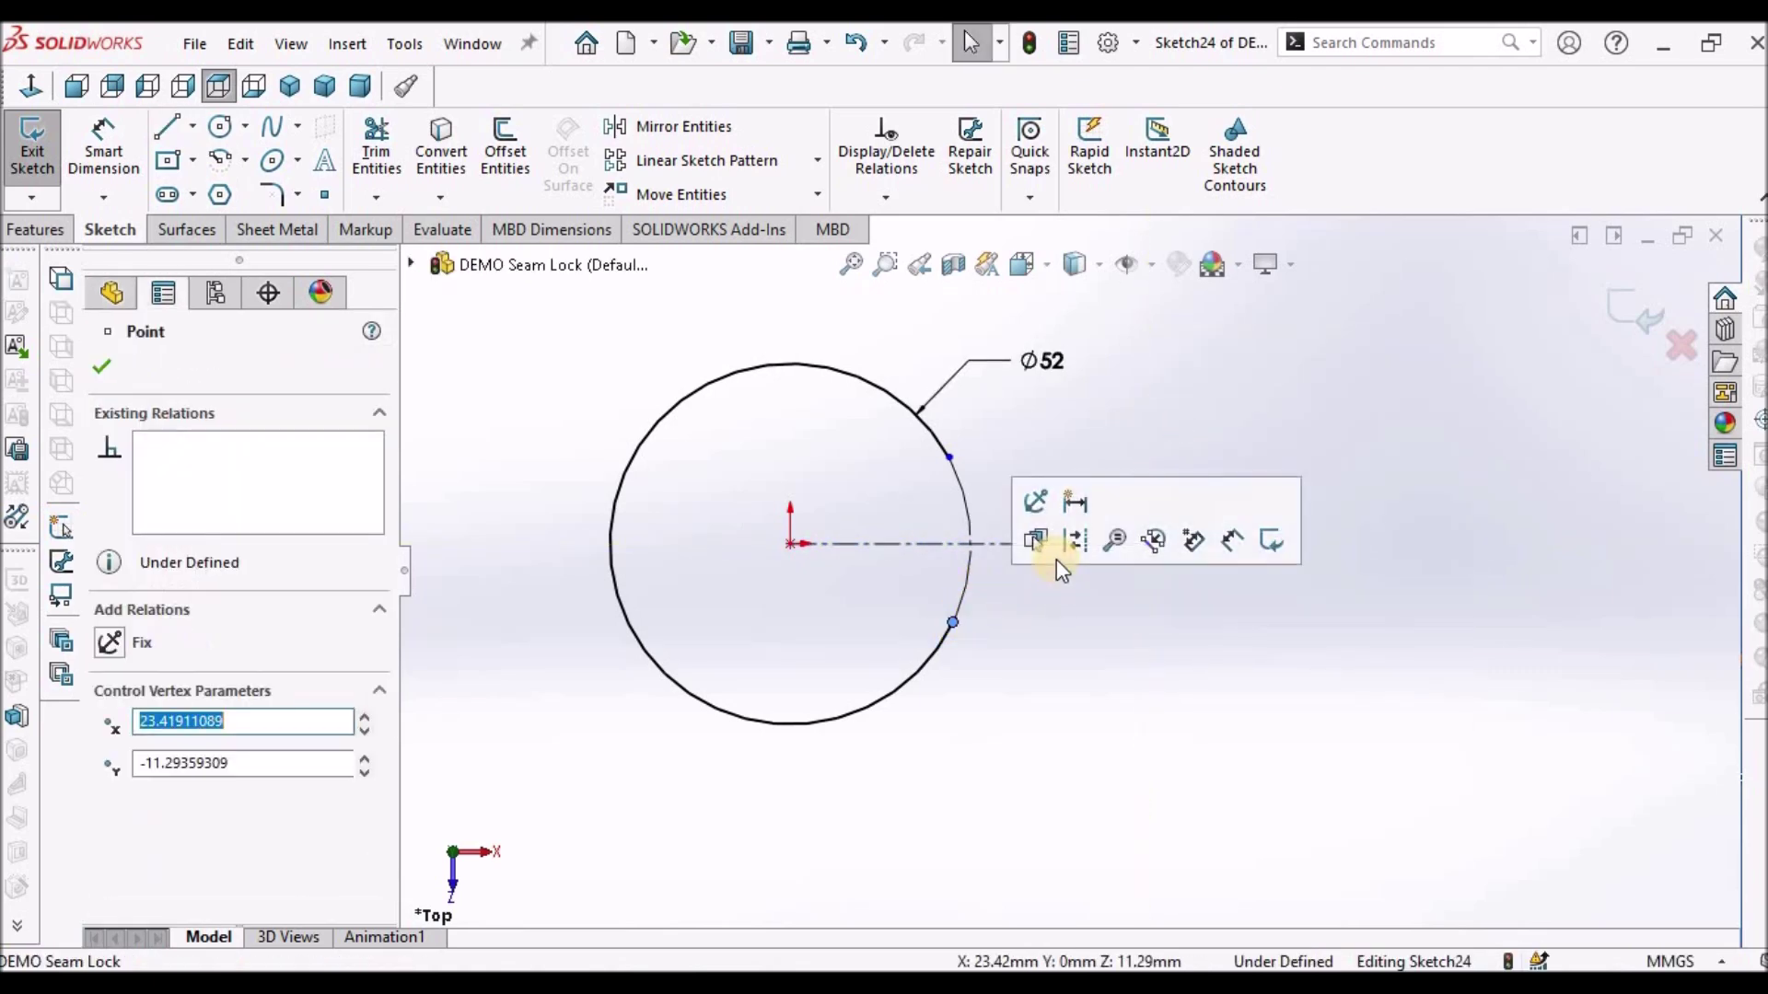
left_click(999, 546)
left_click(957, 470, "ctrl")
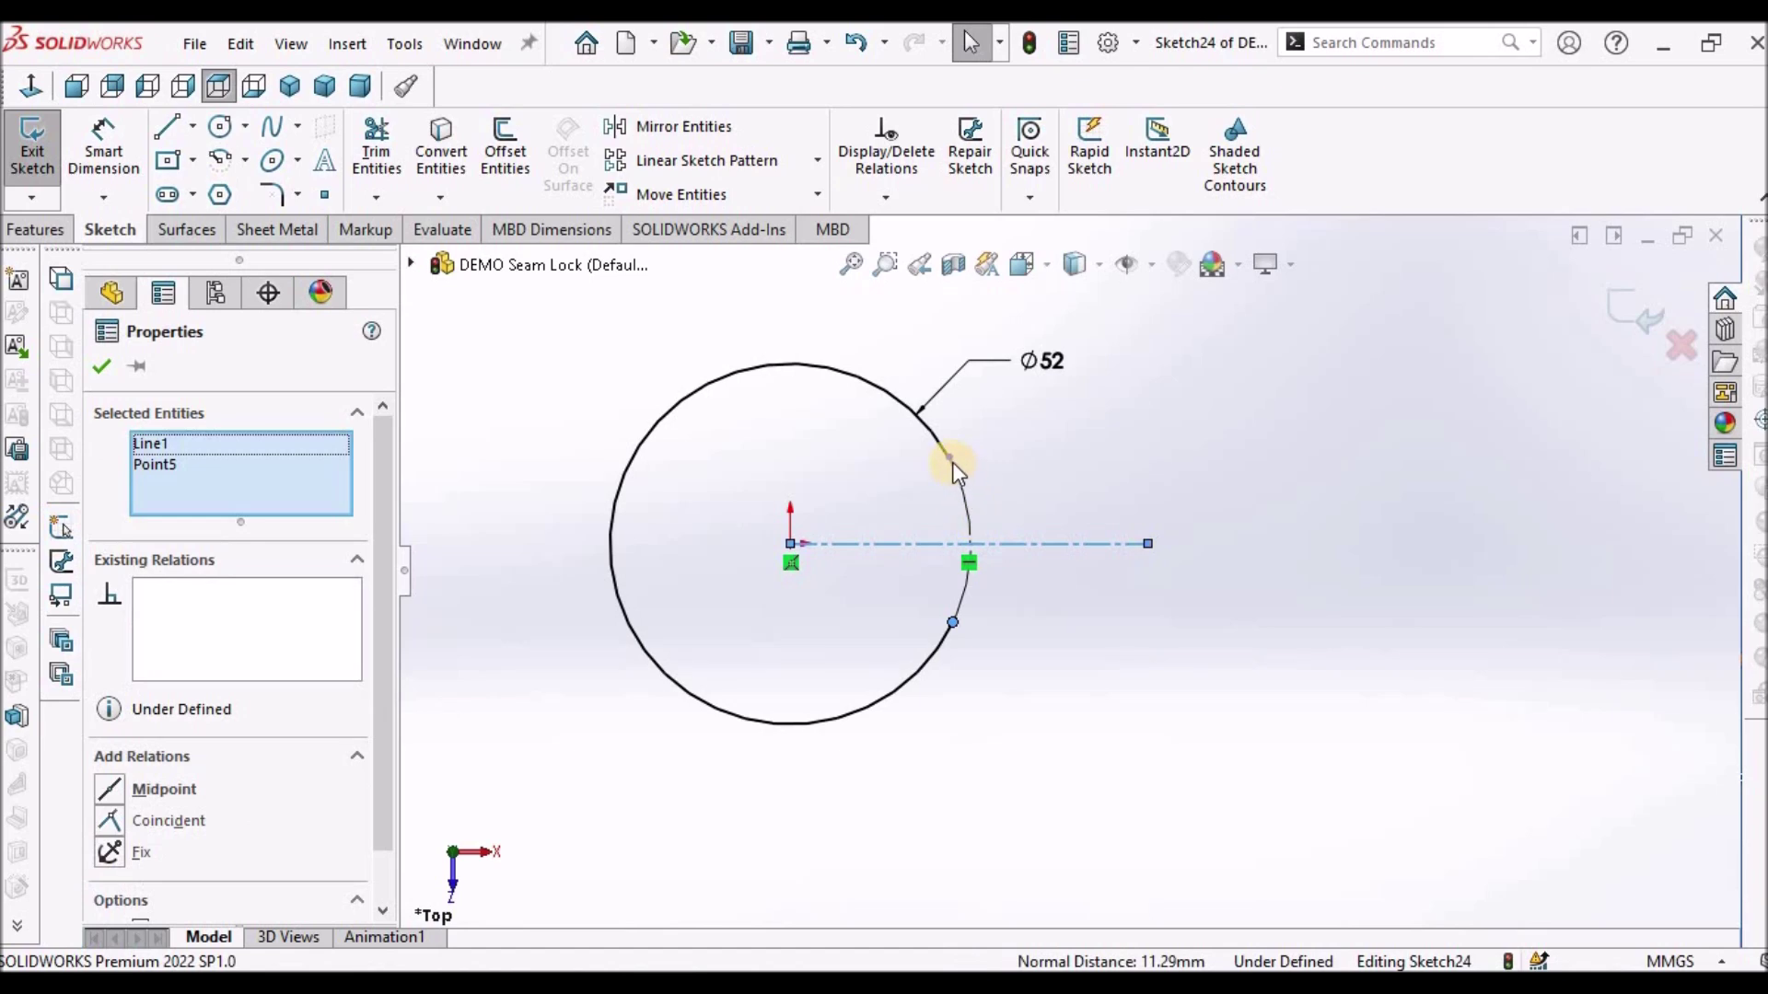
left_click(949, 456, "ctrl")
left_click(112, 789)
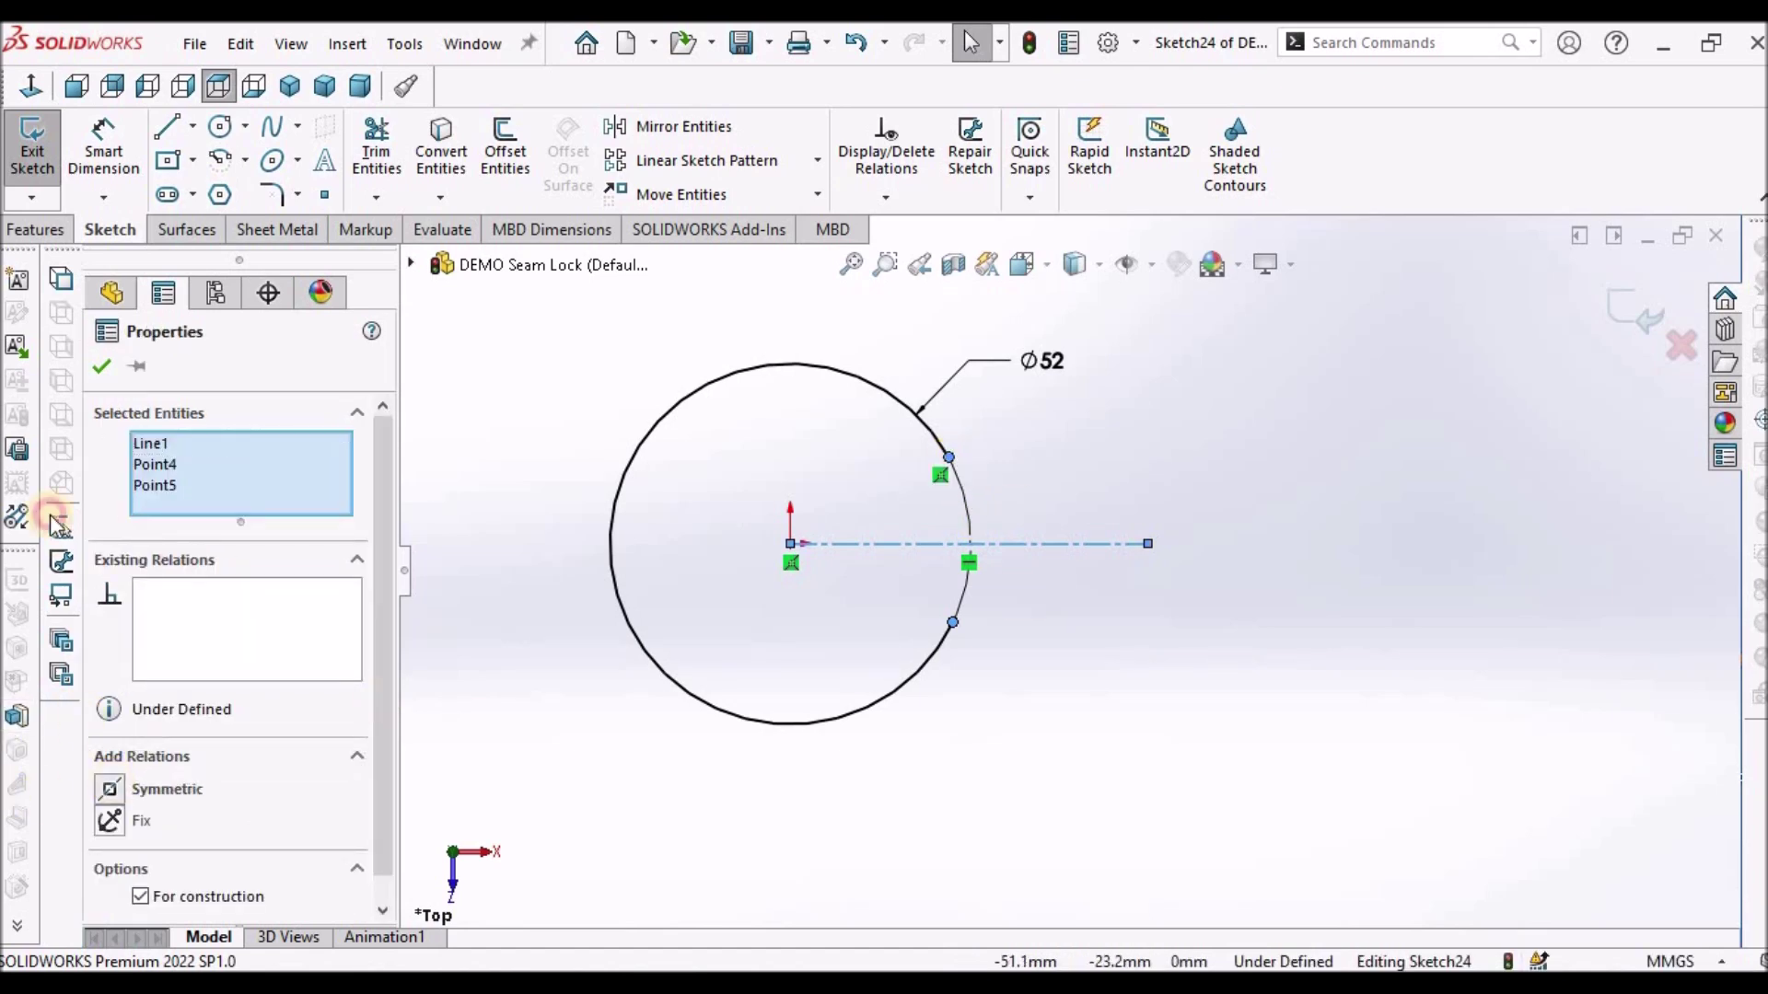
left_click(101, 365)
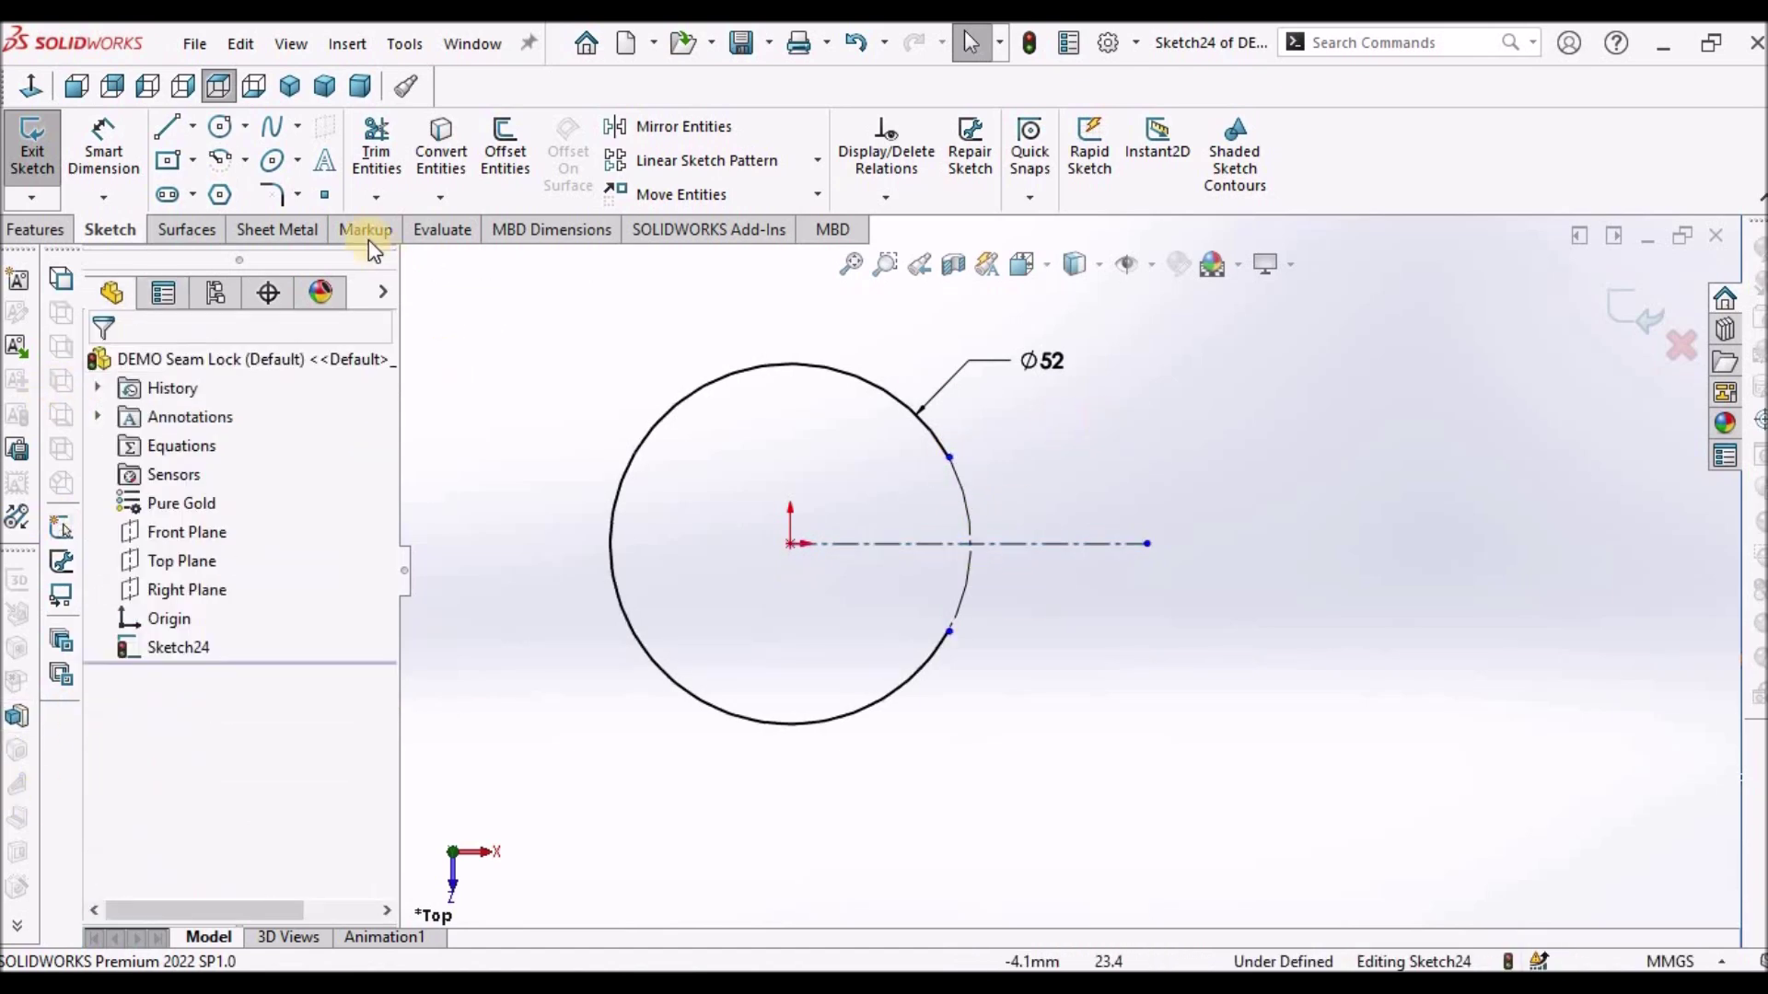
Dimension the distance between the arc's end points to 36 mm
right_click_drag(550, 313, 551, 276)
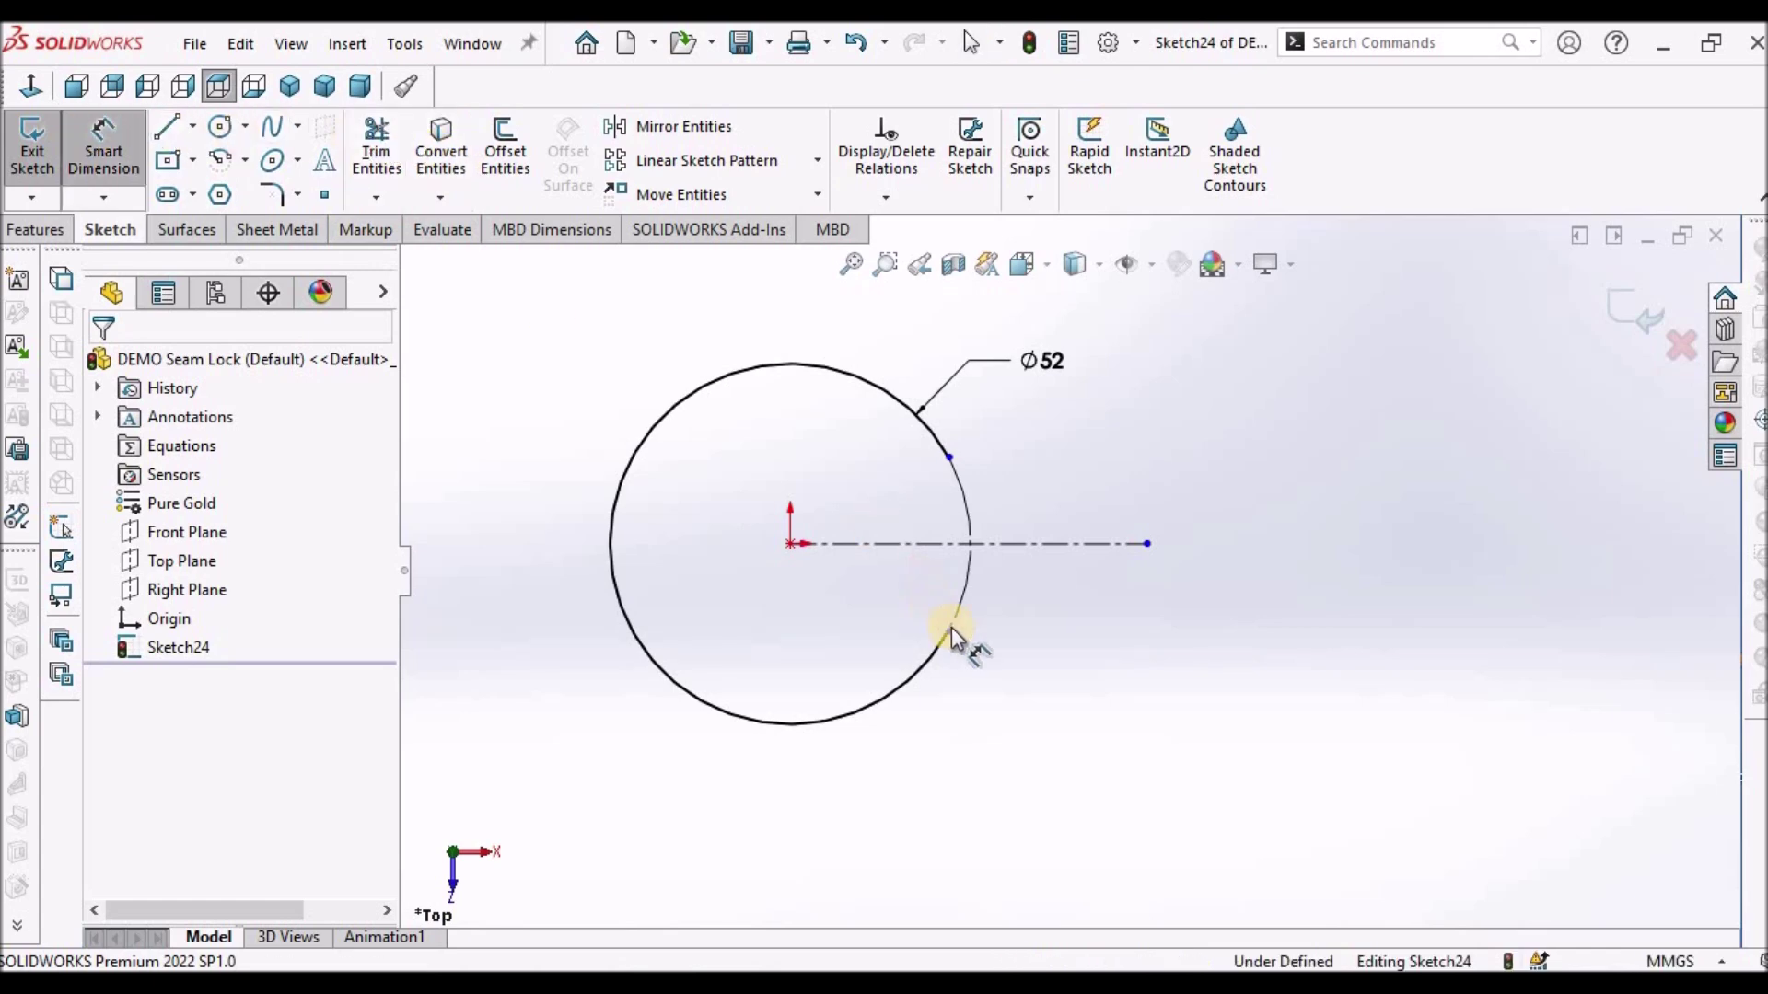
left_click(949, 457)
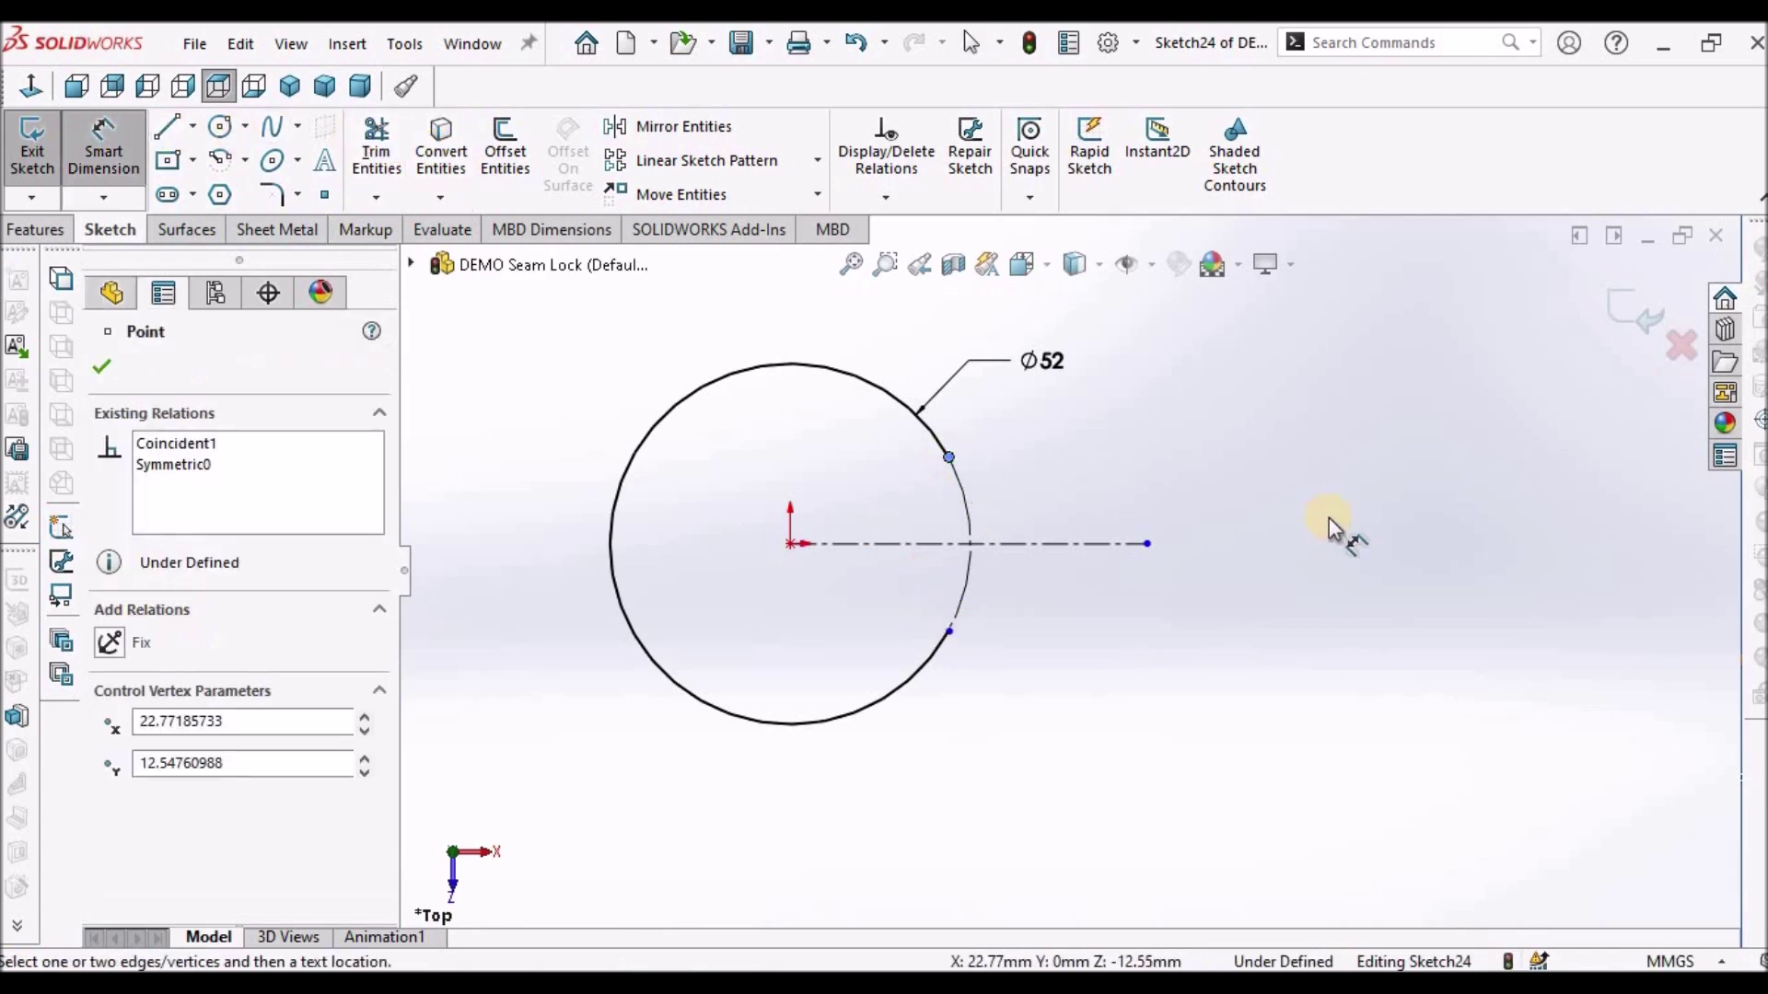
left_click(951, 635)
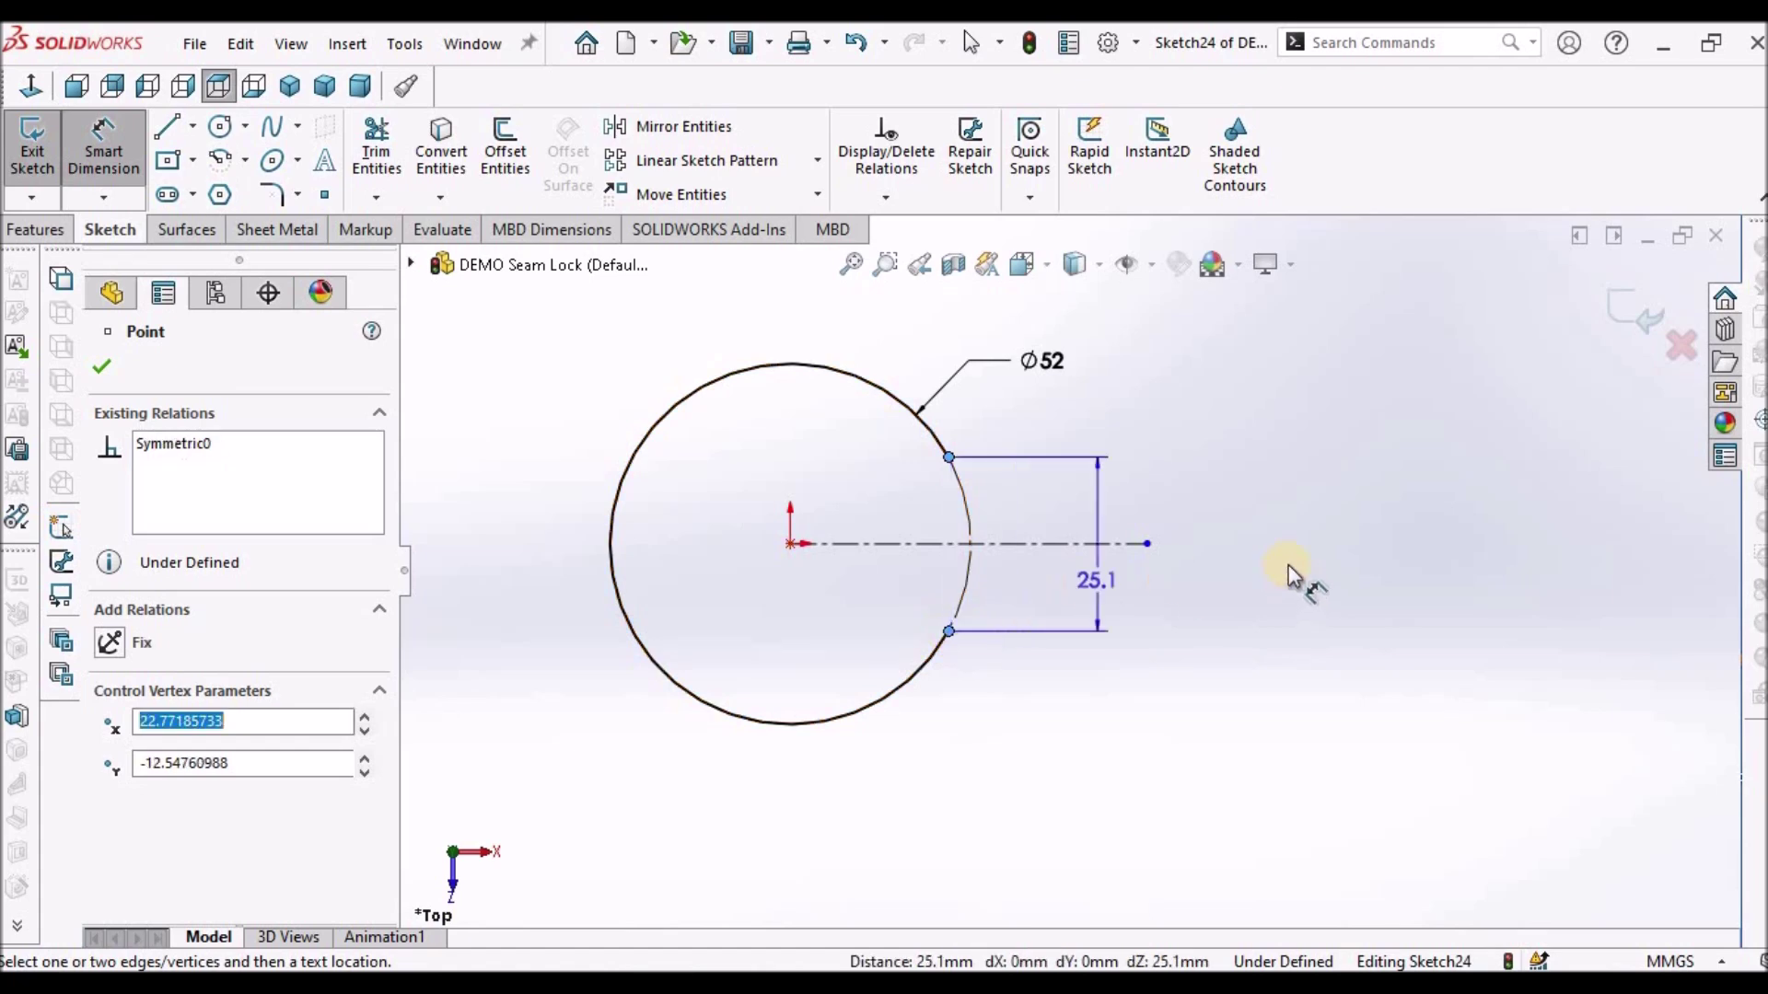
left_click(1297, 555)
type("36")
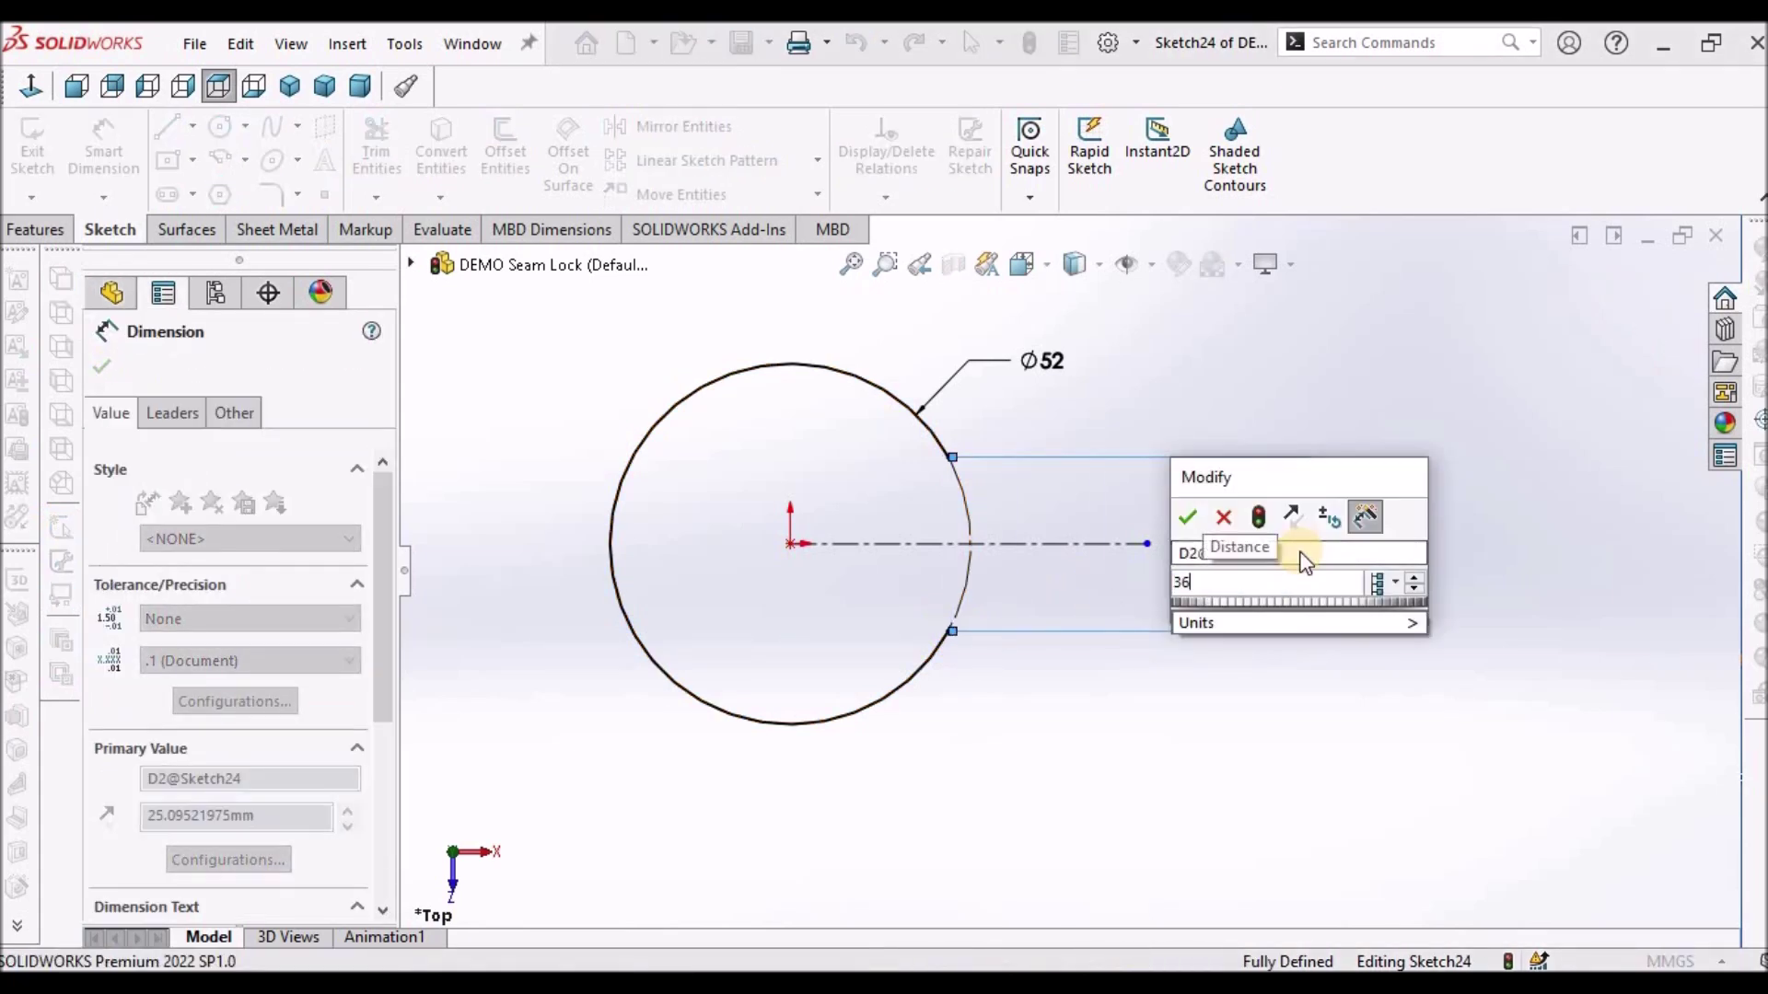
key("Return")
left_click(1123, 741)
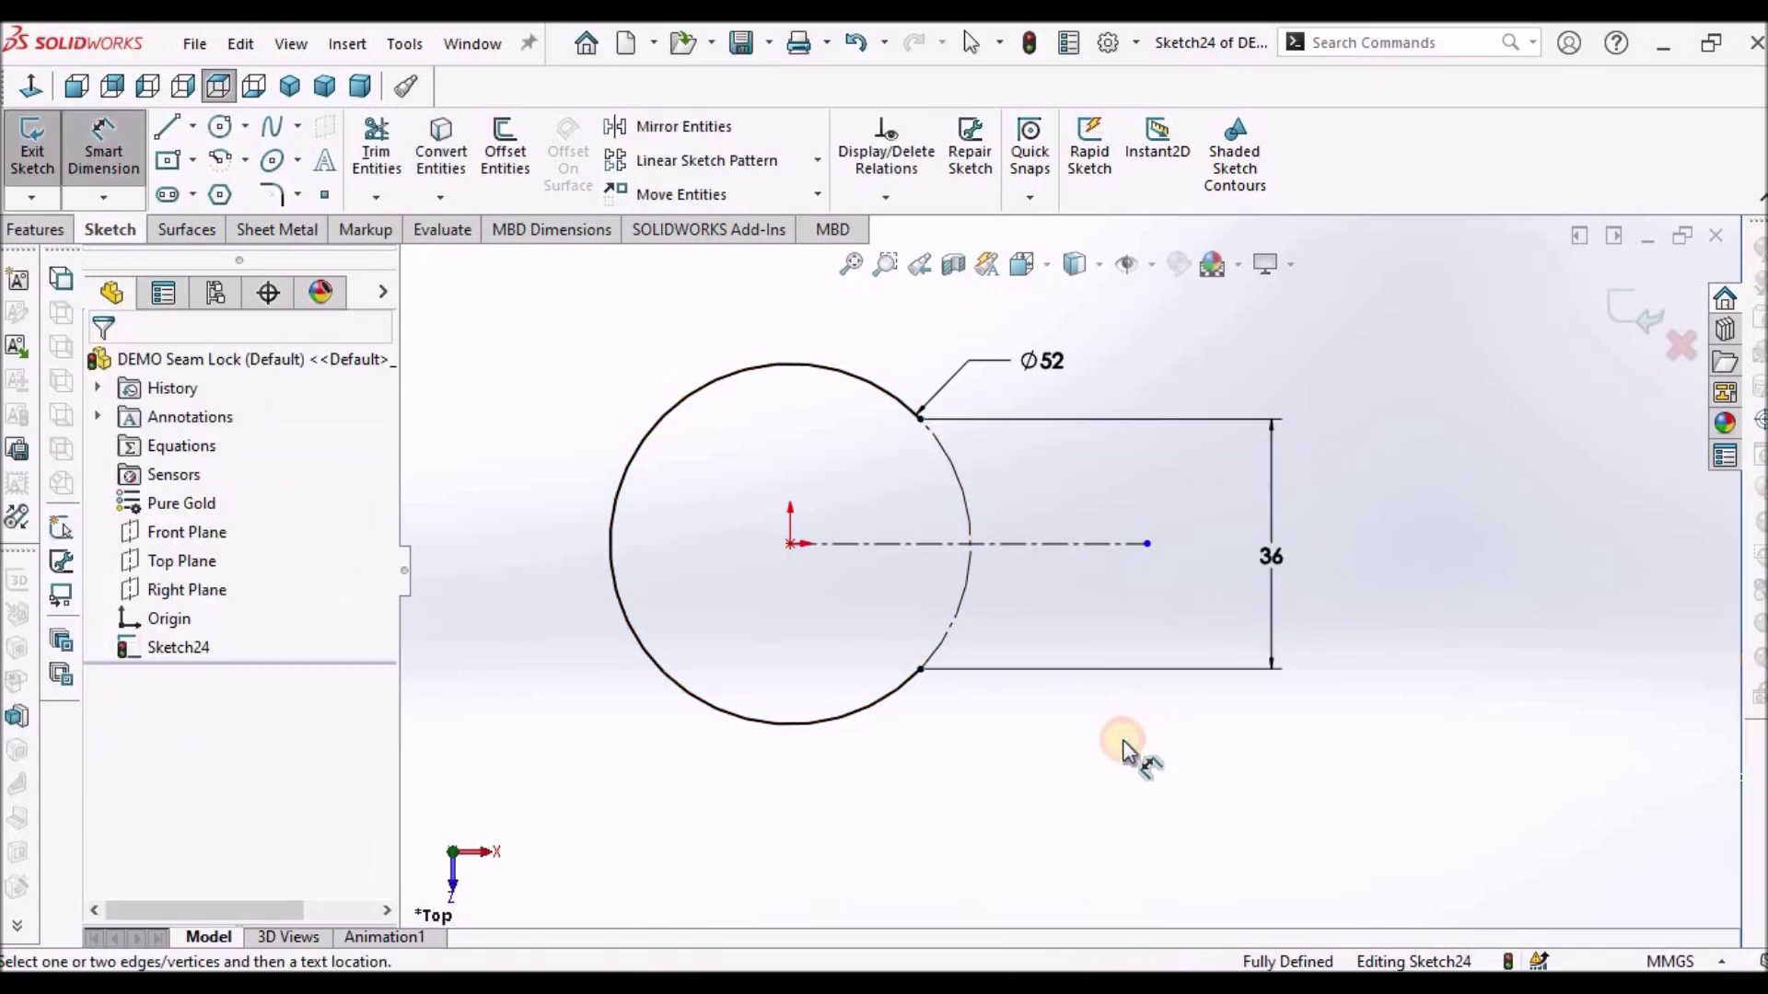
right_click(1123, 741)
left_click(1145, 825)
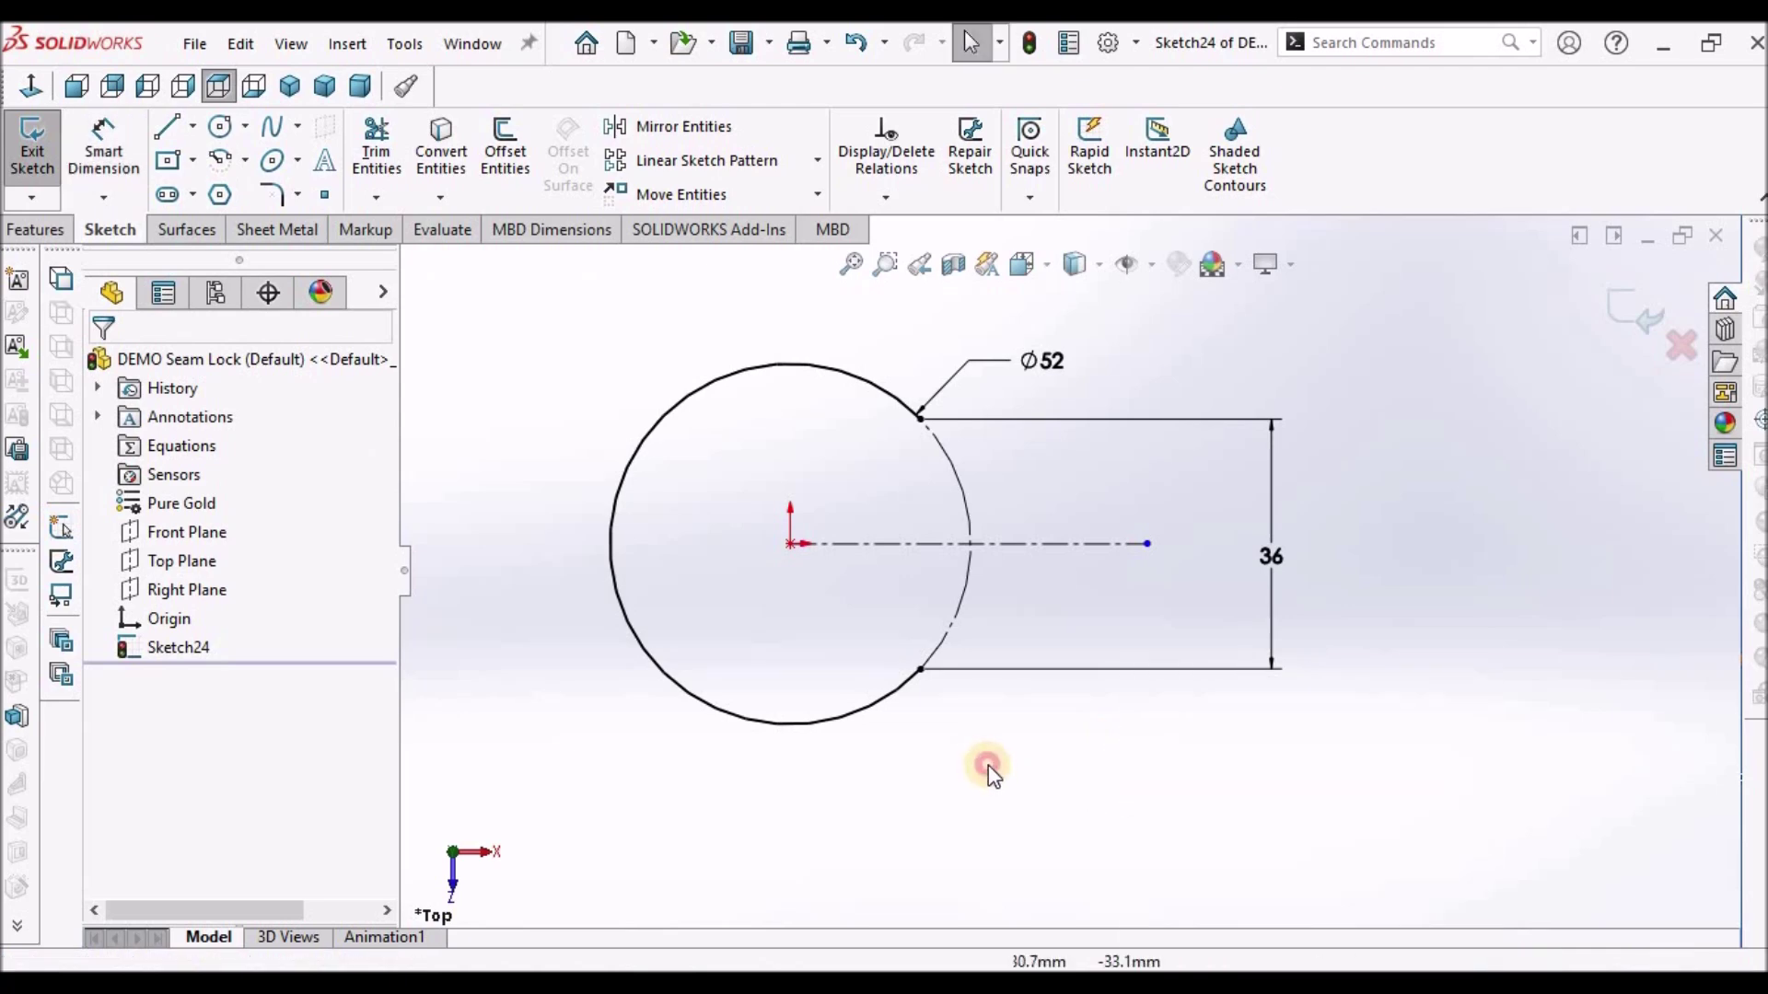
scroll(954, 518, "down", 3)
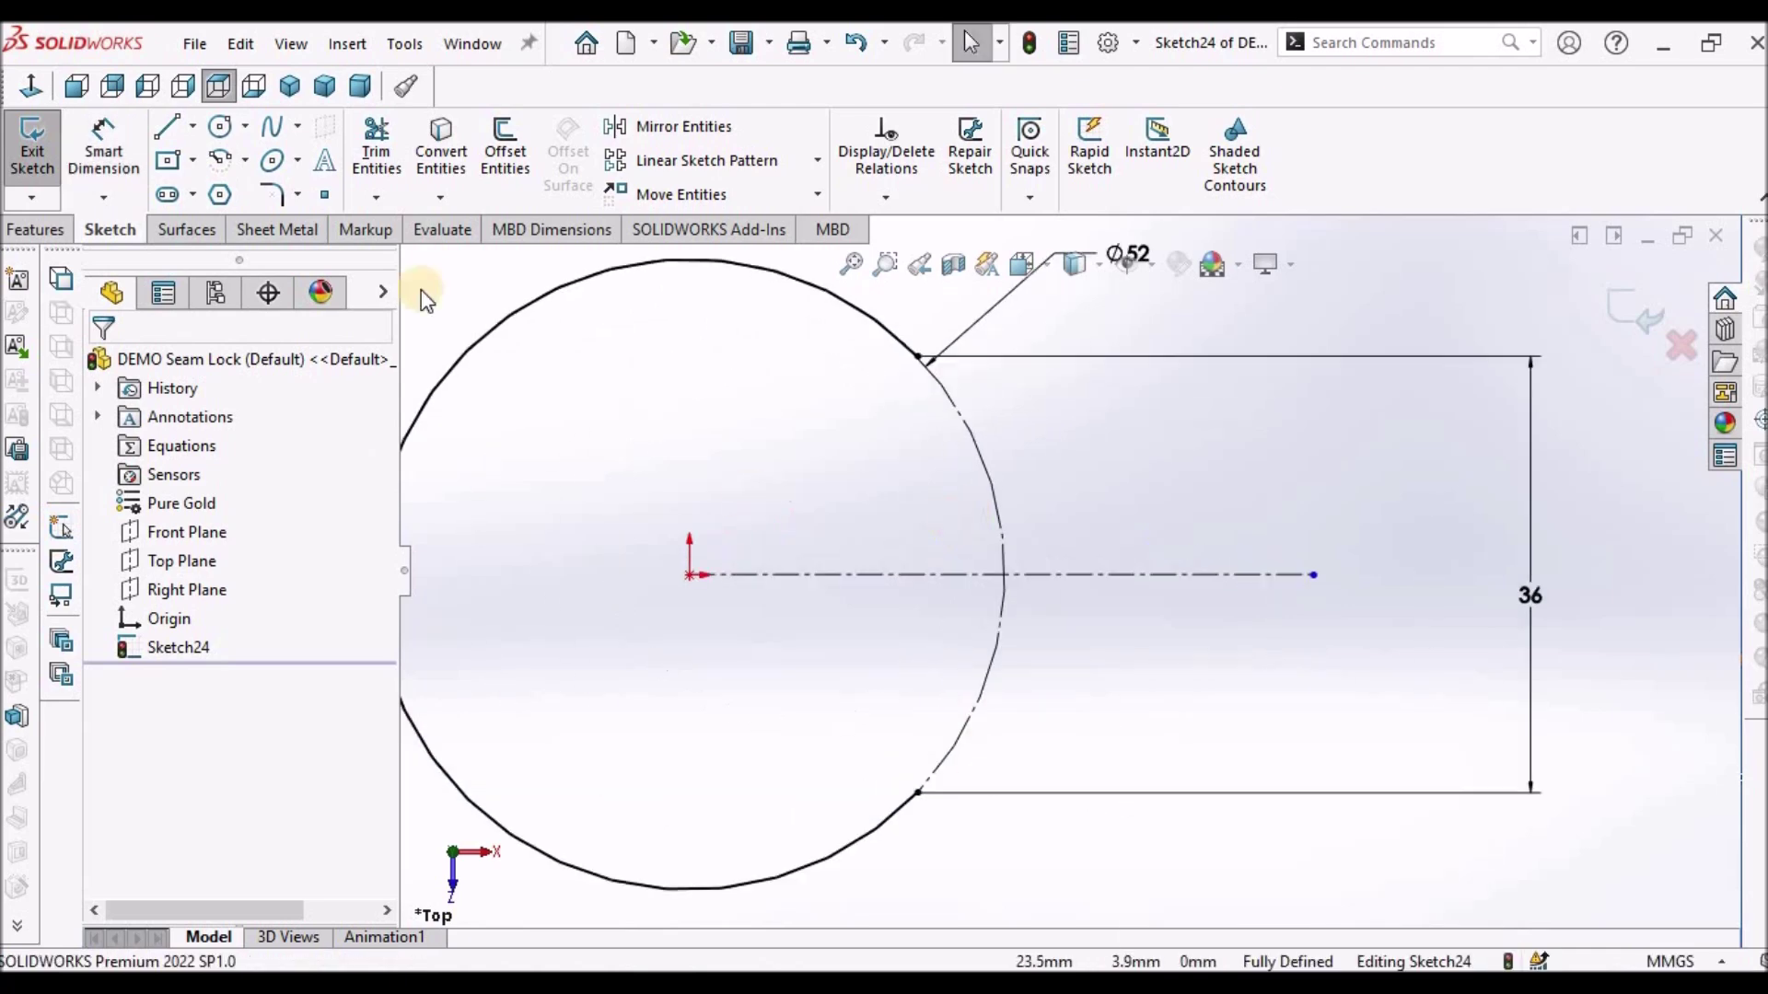
Draw a three-point arc from the main arc's upper end down toward the centerline
left_click(246, 163)
left_click(268, 257)
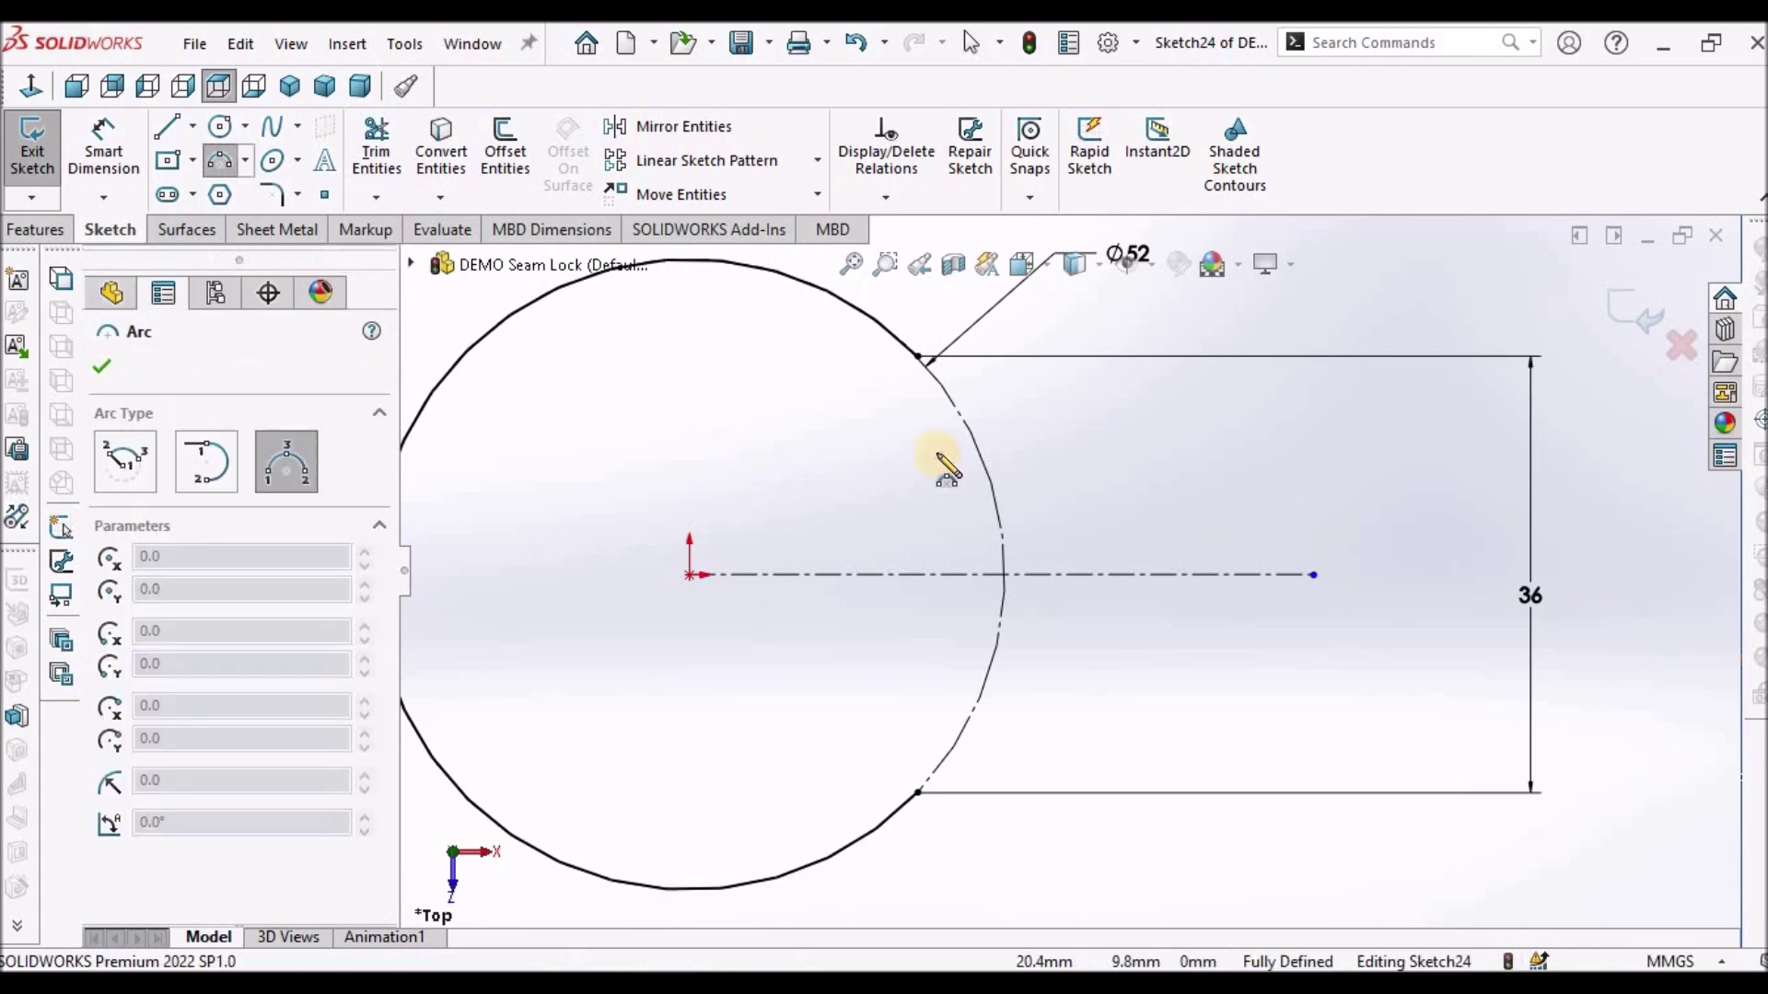
scroll(930, 442, "down", 3)
left_click(927, 305)
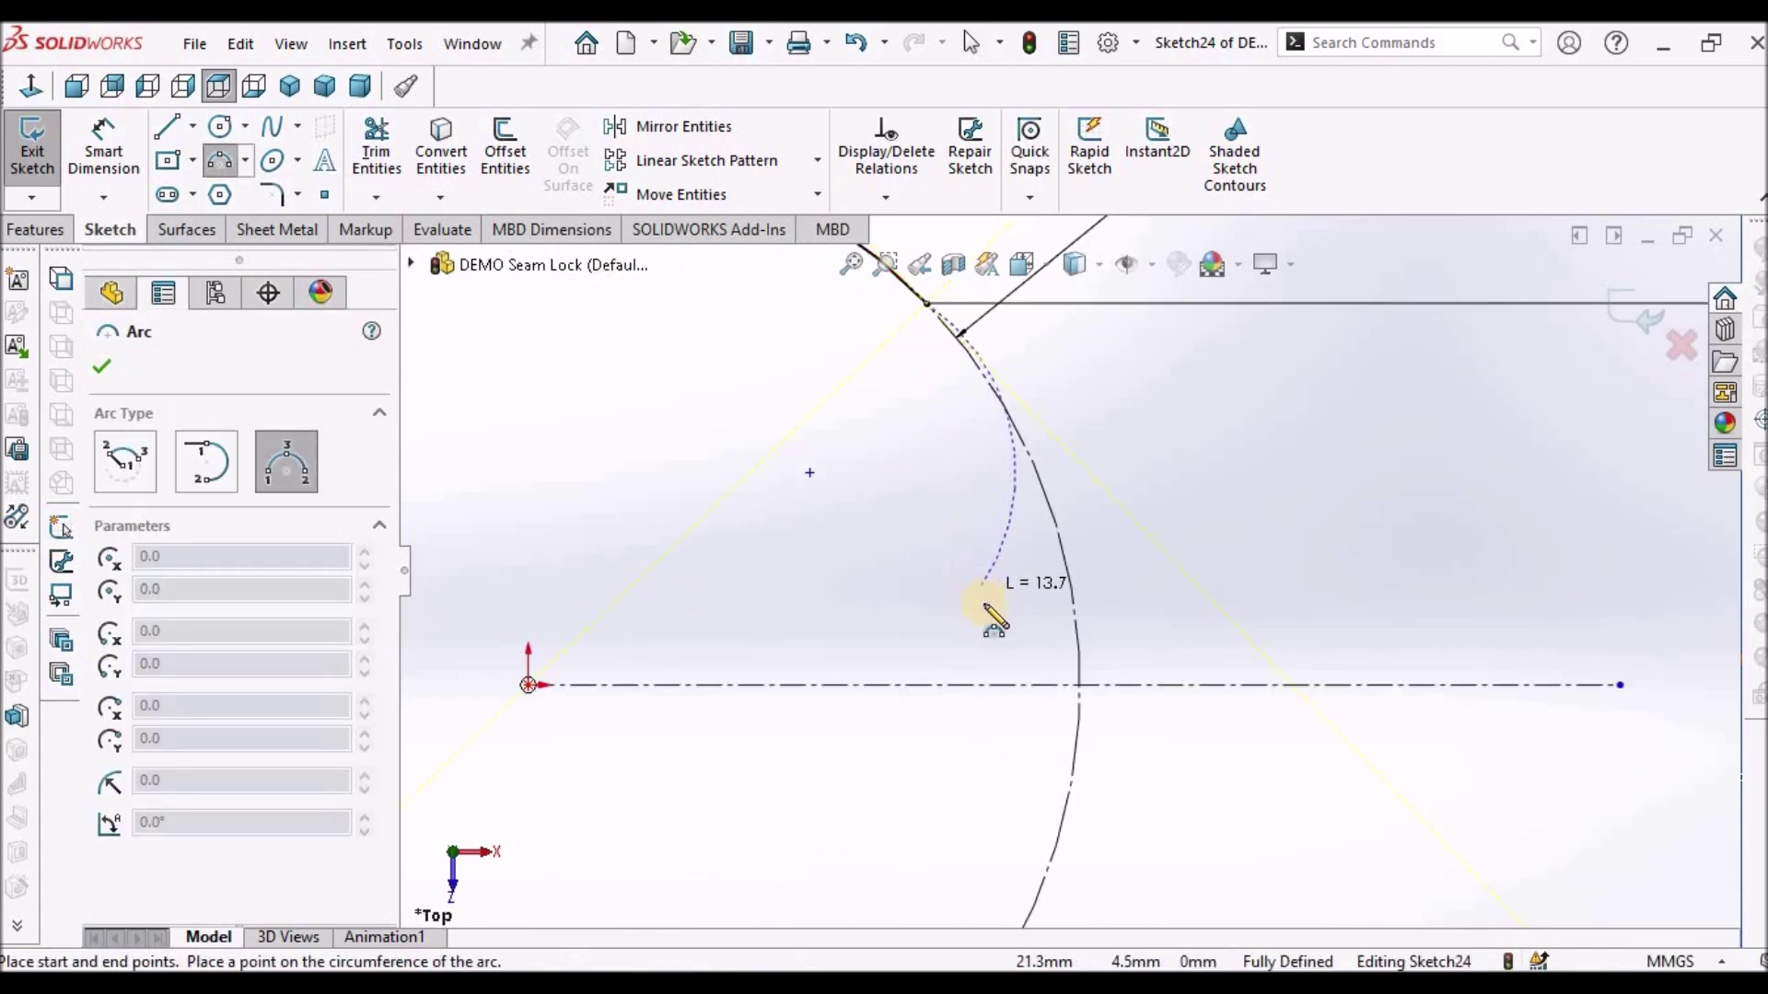
left_click(985, 580)
left_click(987, 497)
right_click(820, 435)
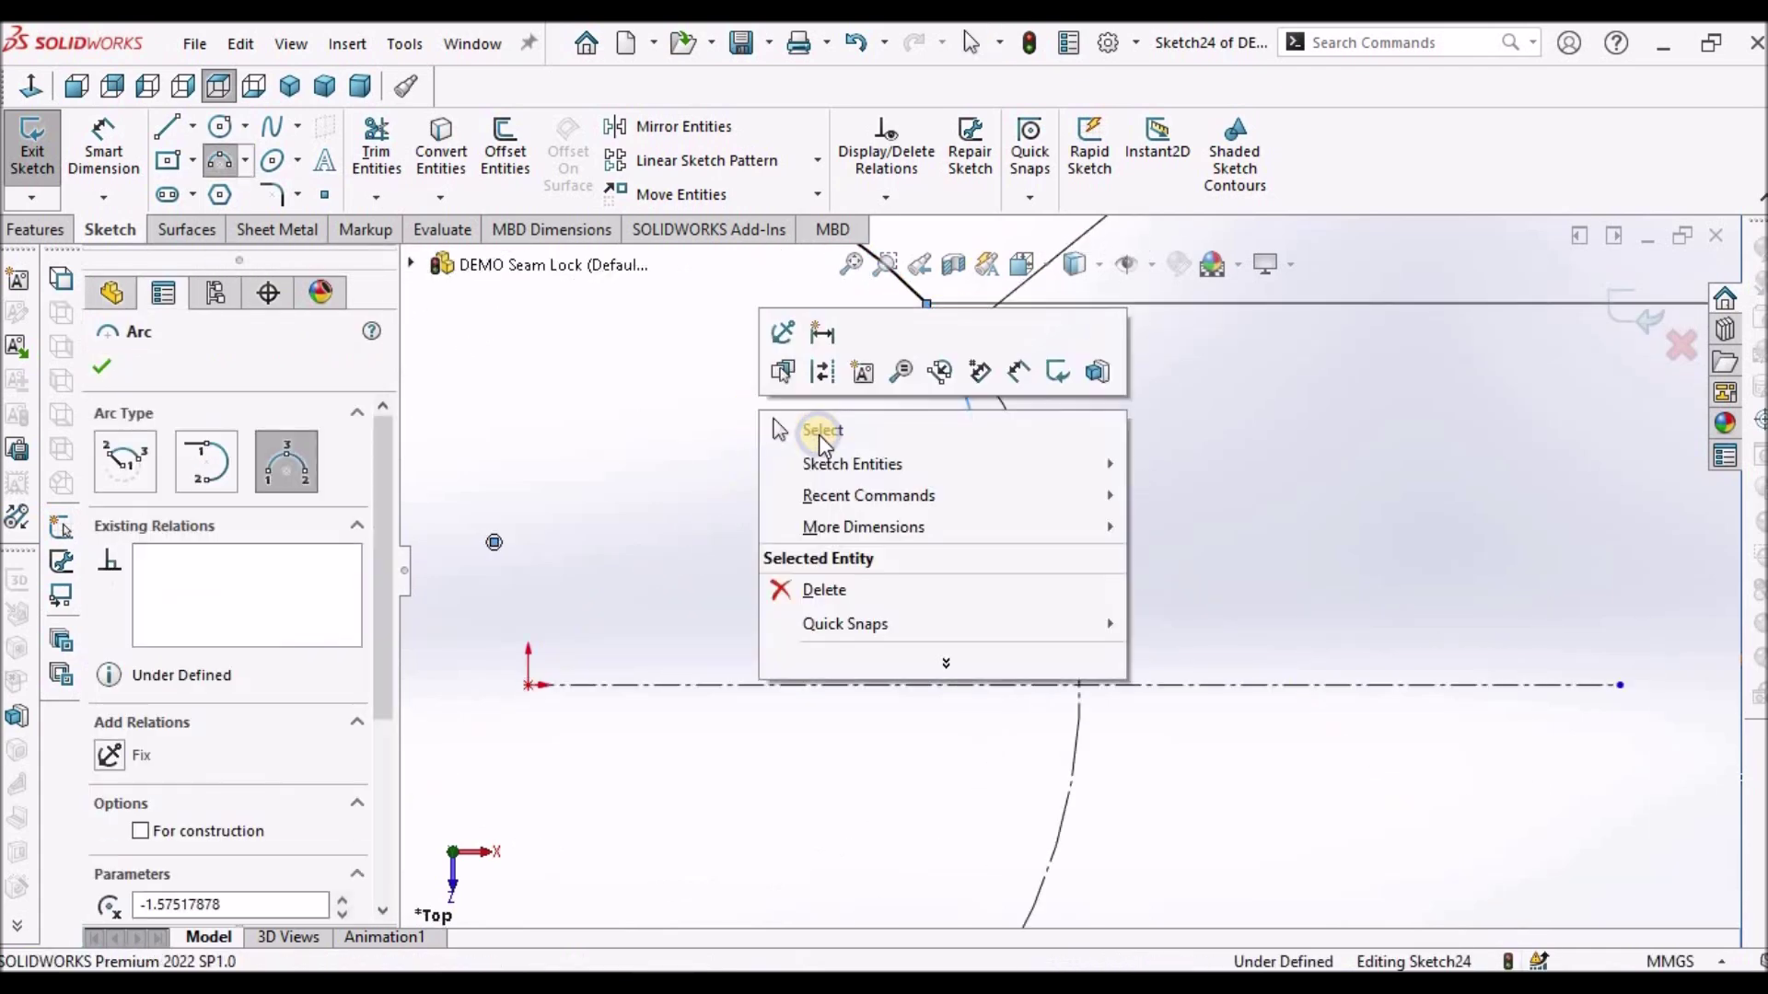
left_click(817, 434)
Make the new arc tangent at its joint and drag its lower end upward
left_click(926, 308)
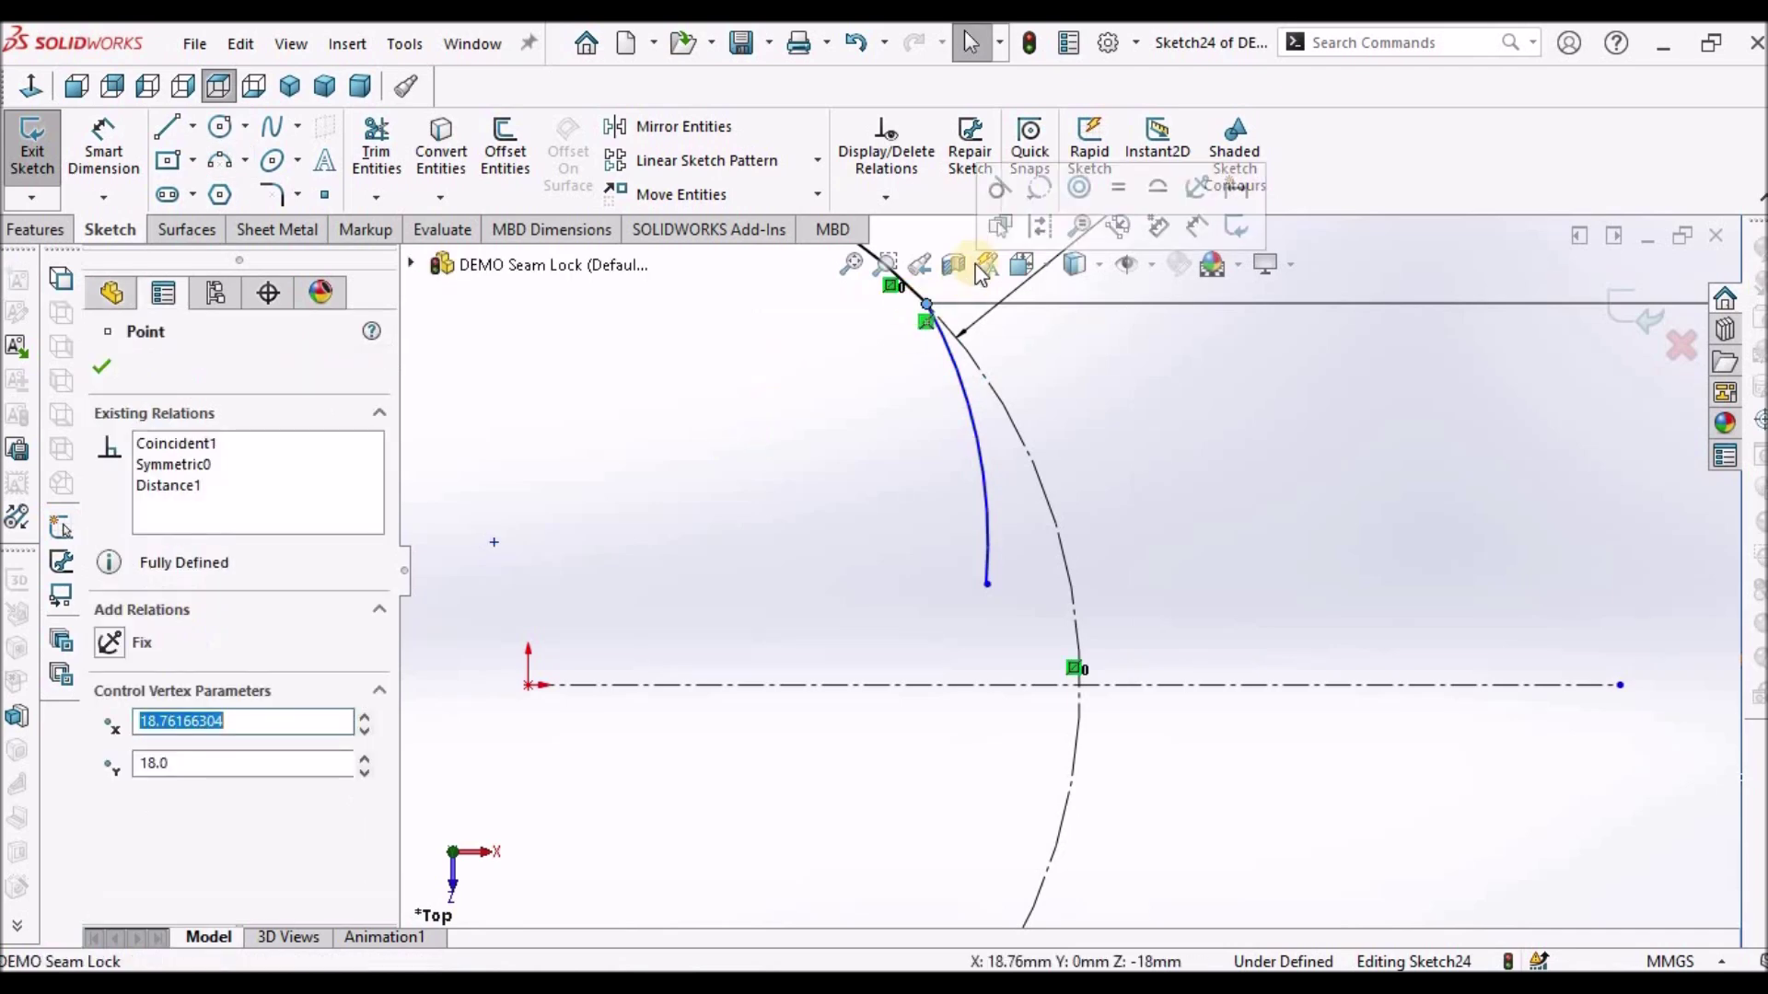
left_click(1002, 191)
left_click(1167, 432)
scroll(1043, 552, "up", 3)
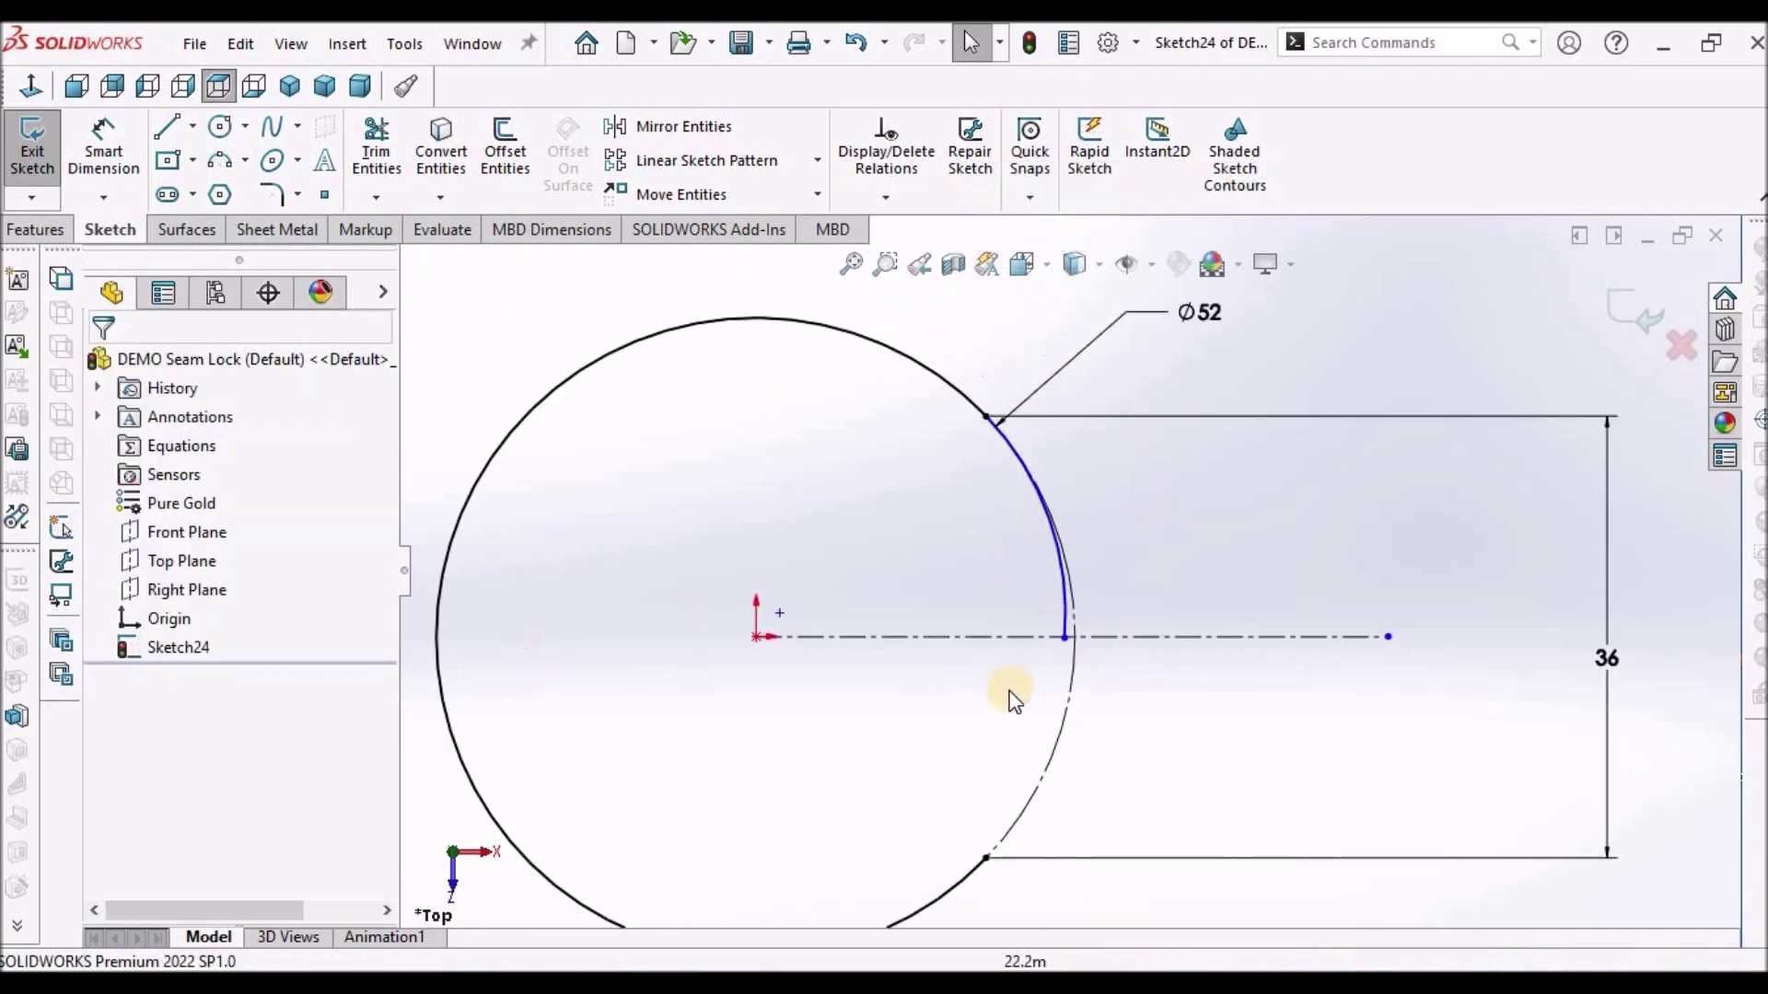
scroll(1006, 694, "down", 5)
left_click_drag(1136, 550, 1112, 464)
left_click(1164, 466)
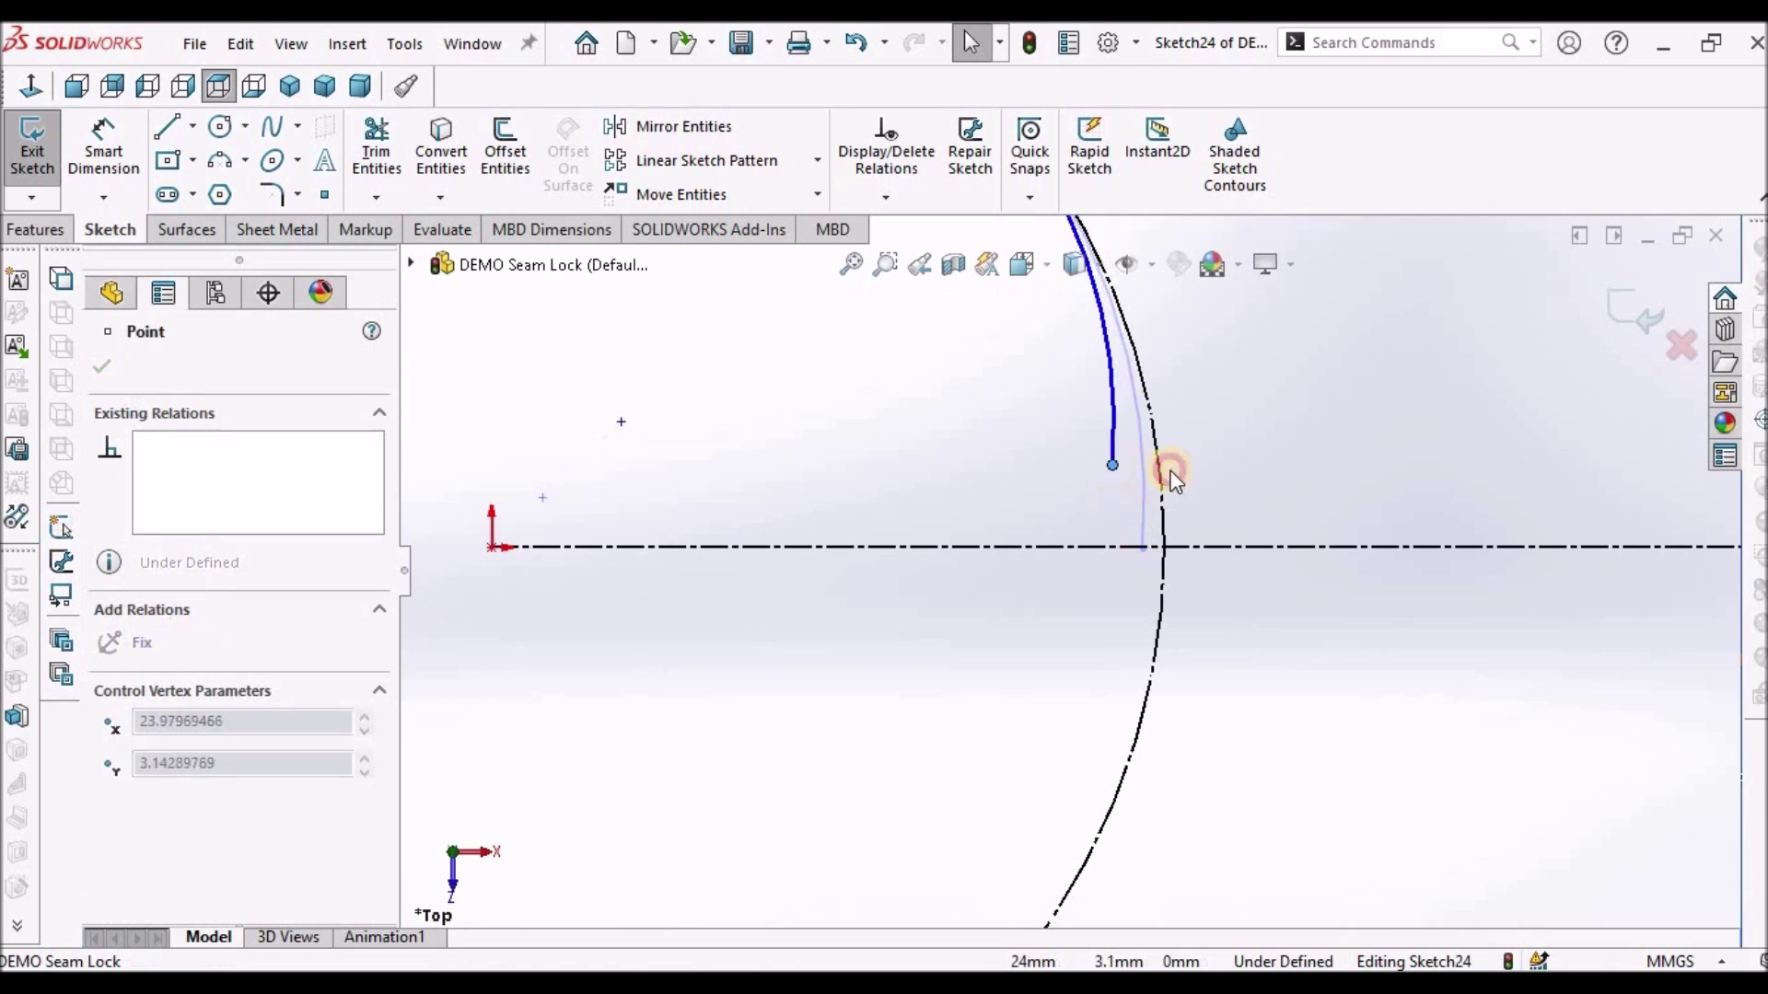
Dimension the arc's lower end 4.4 mm from the centerline
left_click(103, 147)
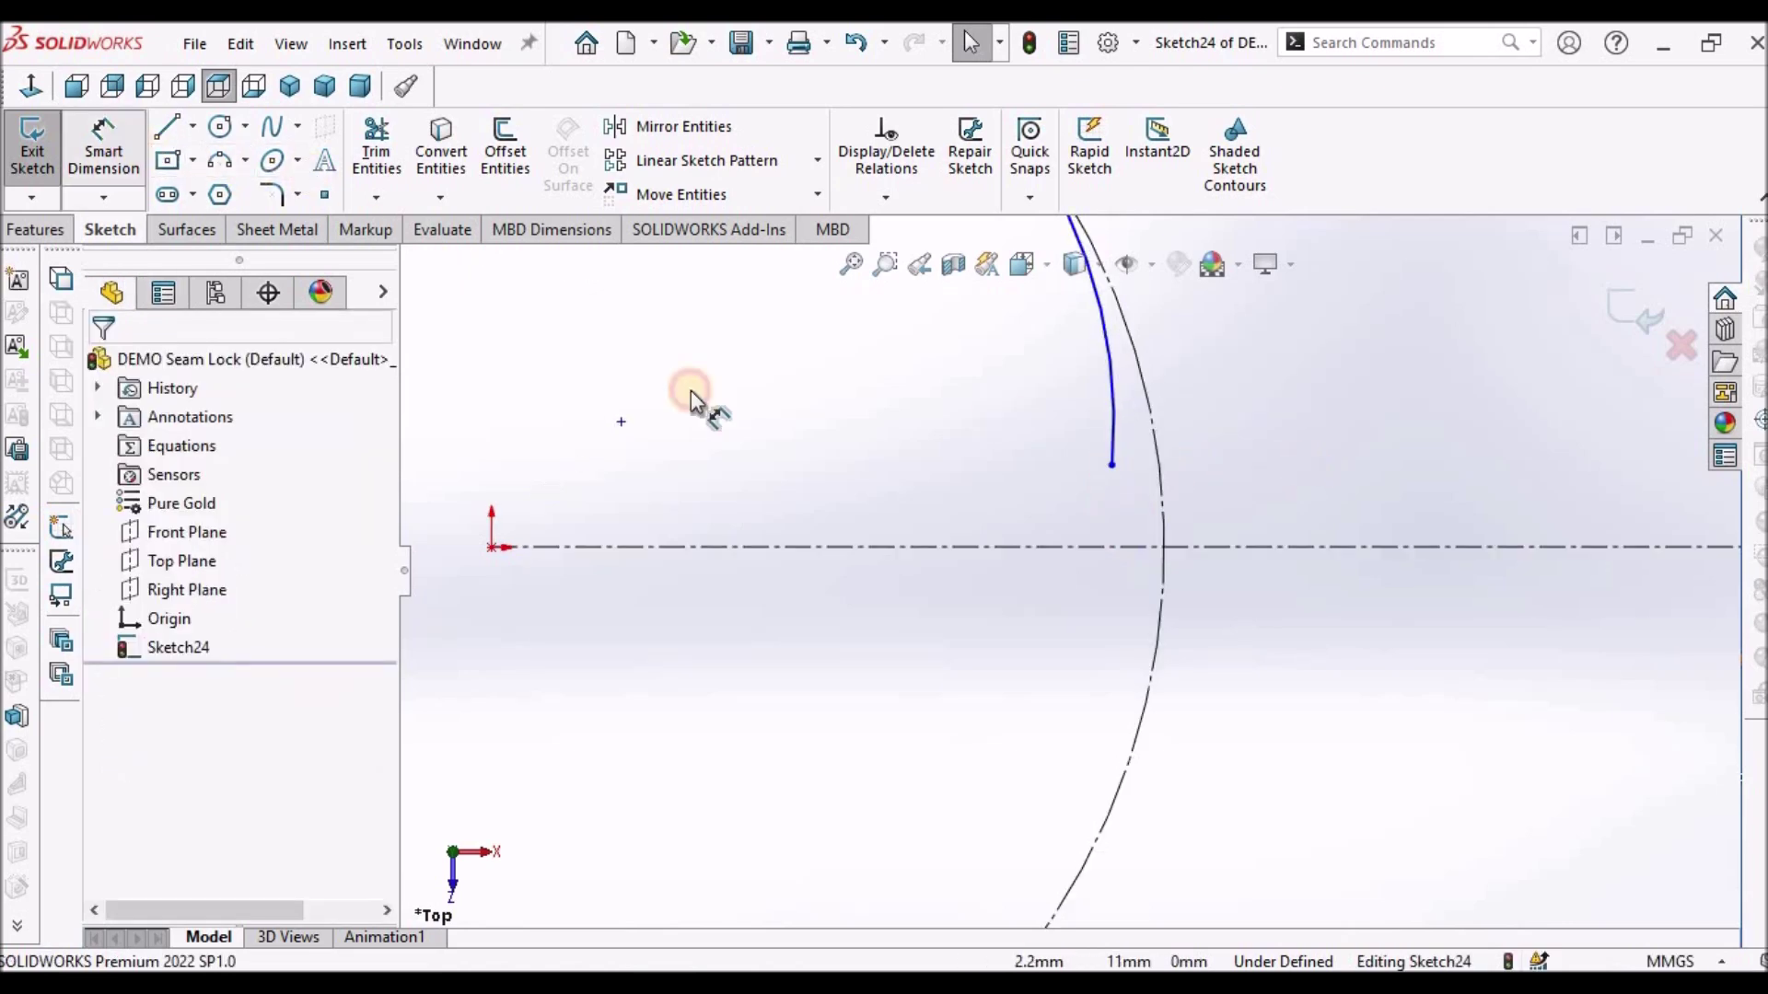
left_click(1043, 546)
left_click(1112, 467)
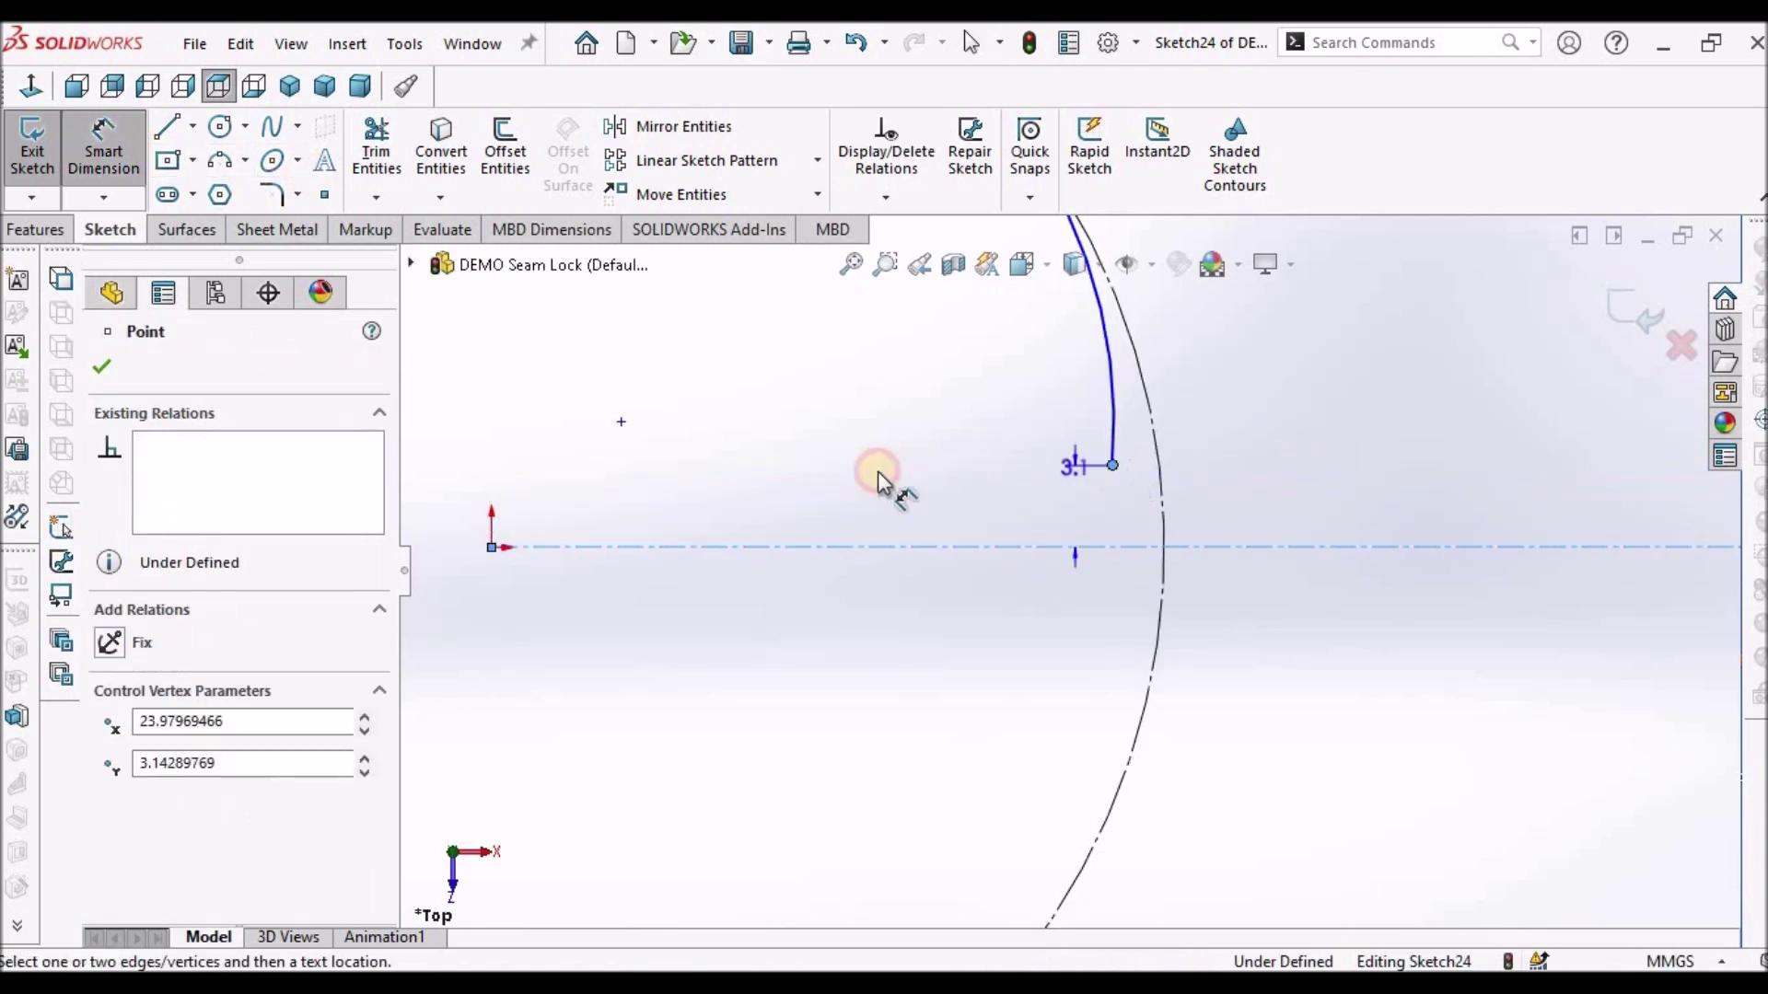
left_click(879, 473)
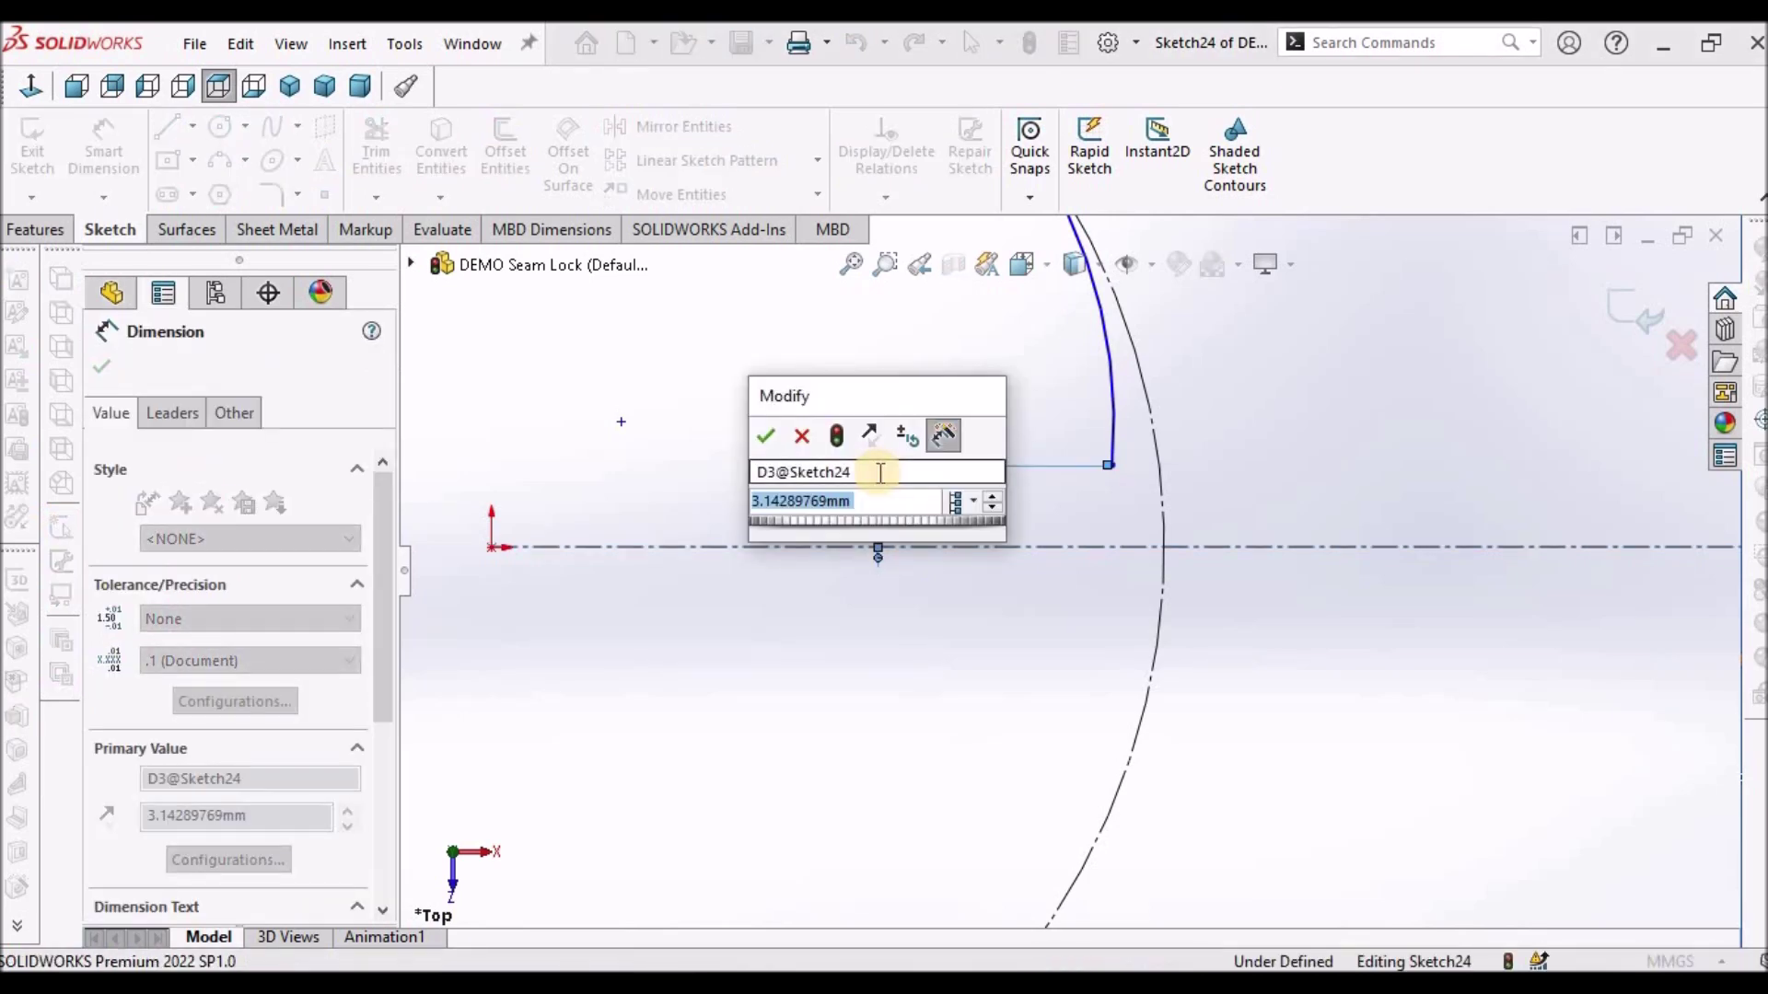
type("4.4")
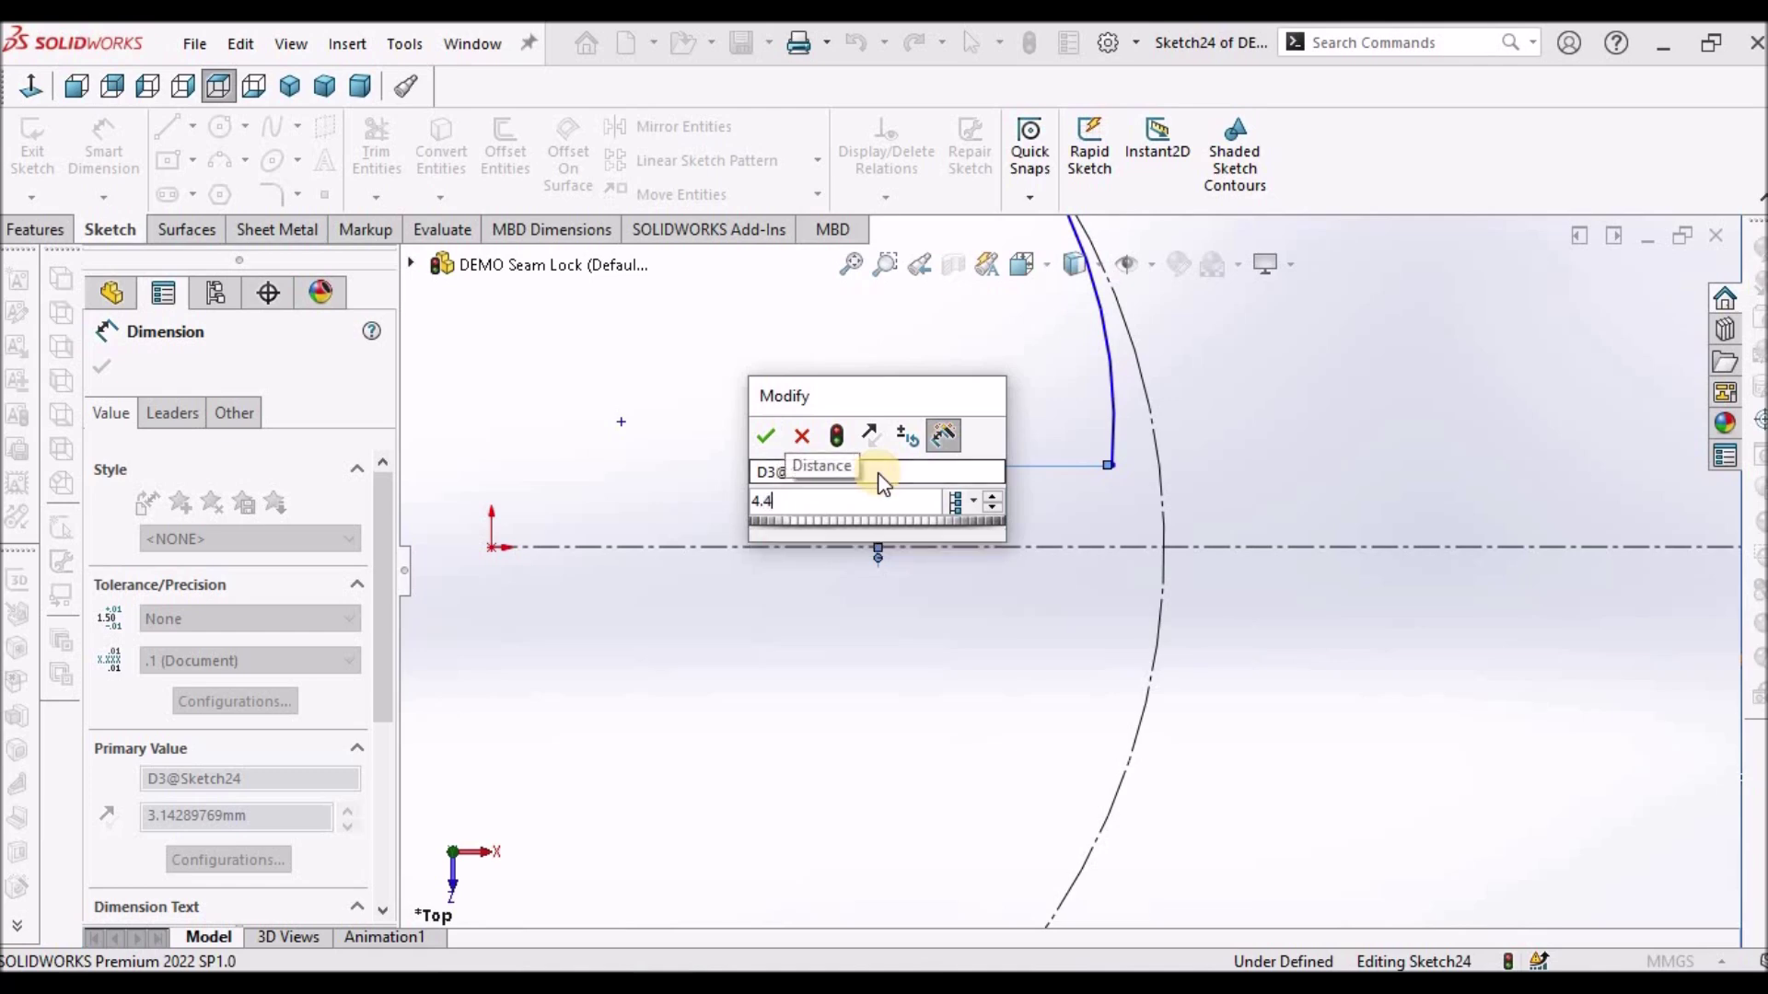
key("Return")
left_click(1003, 764)
right_click(580, 367)
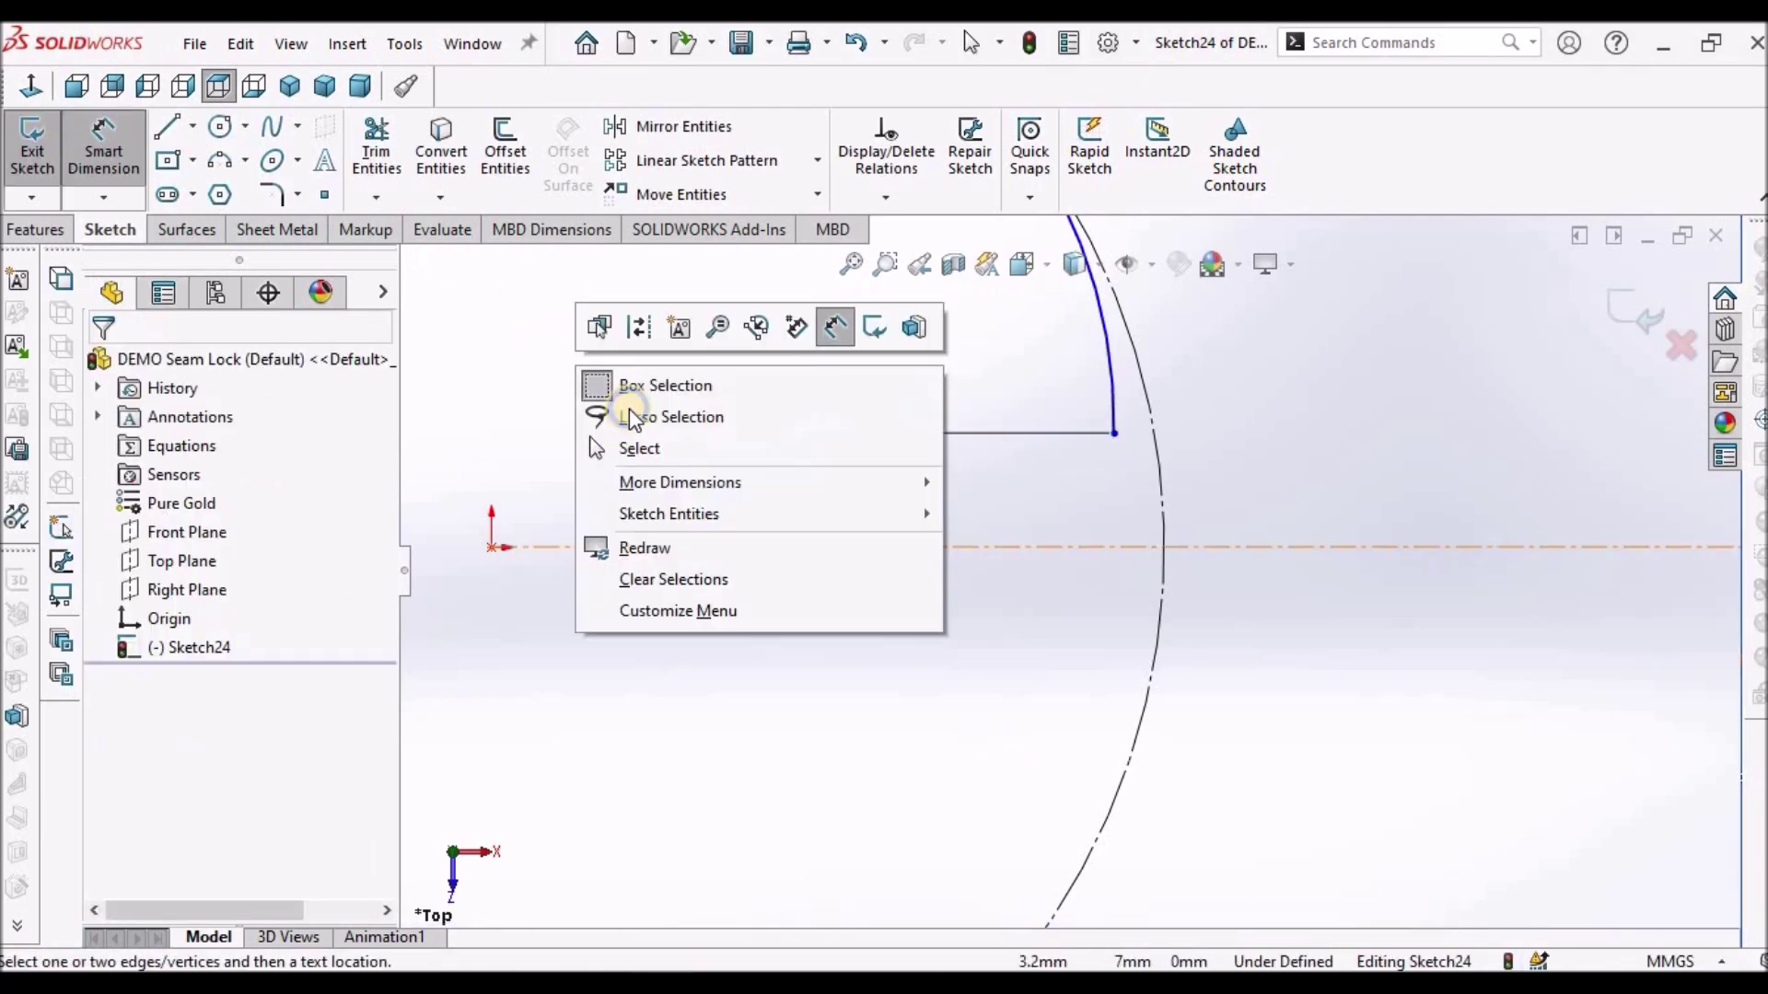
left_click(639, 442)
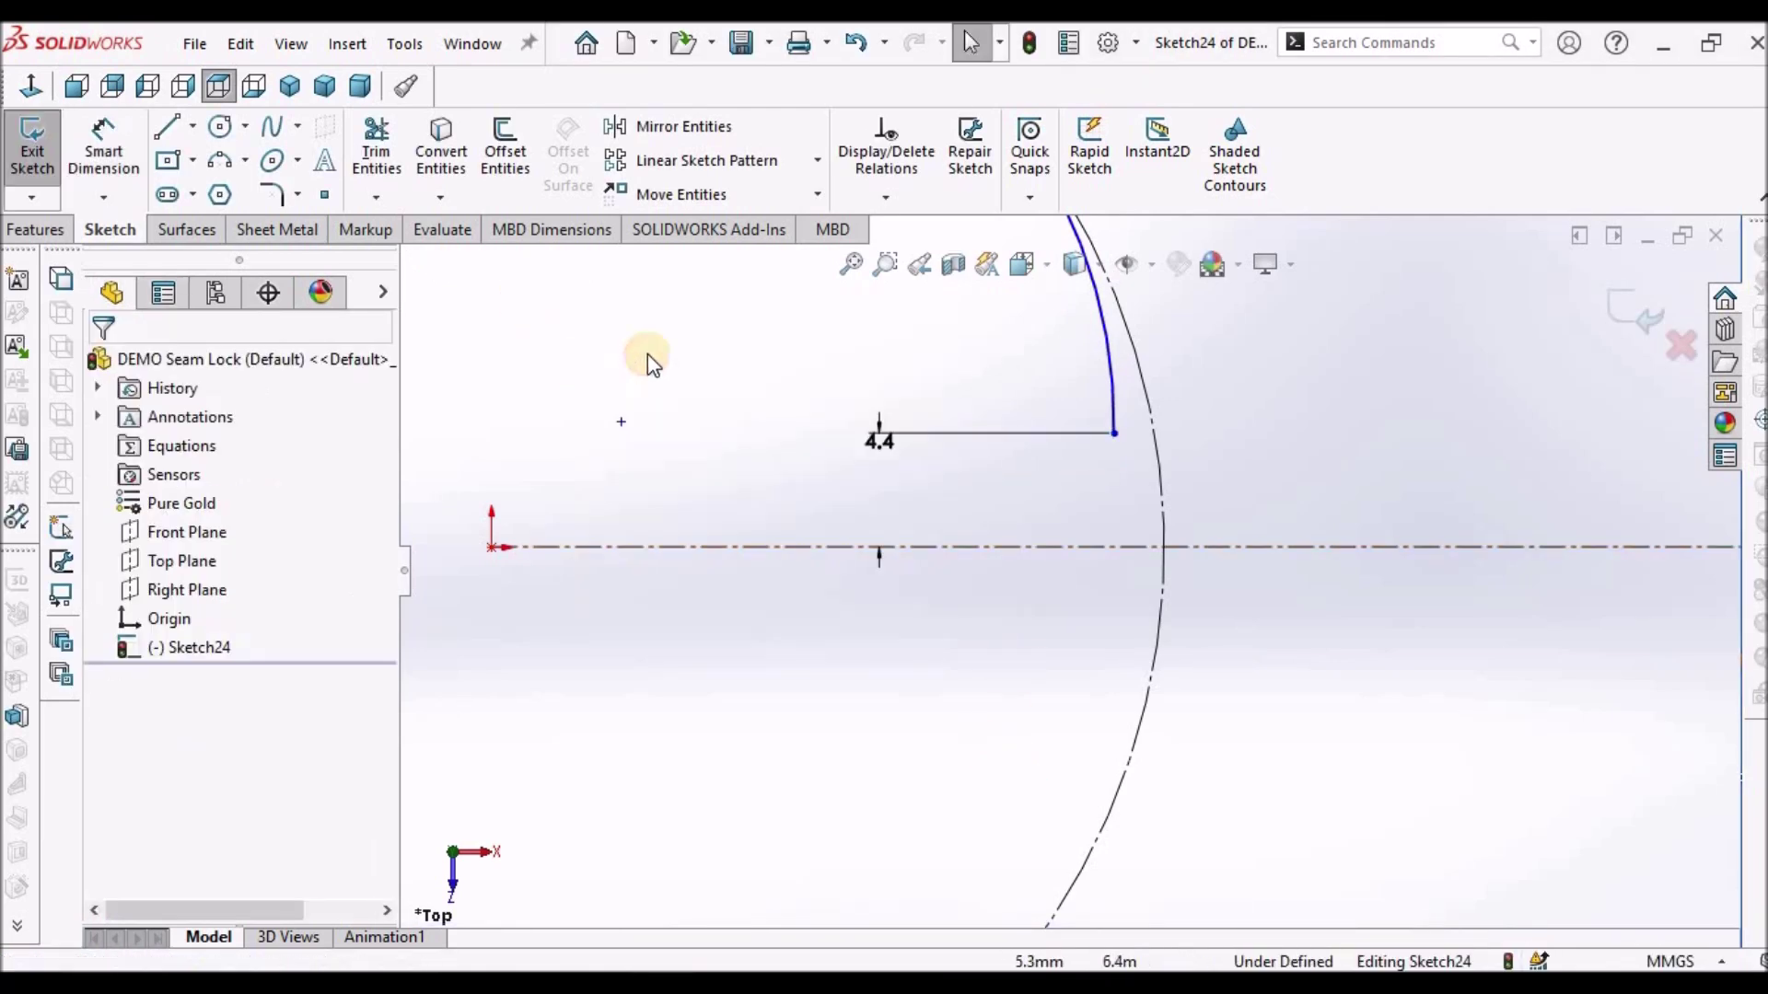
Dimension the new arc's radius to 21.7 mm
left_click(124, 158)
scroll(1084, 434, "up", 3)
left_click(1081, 422)
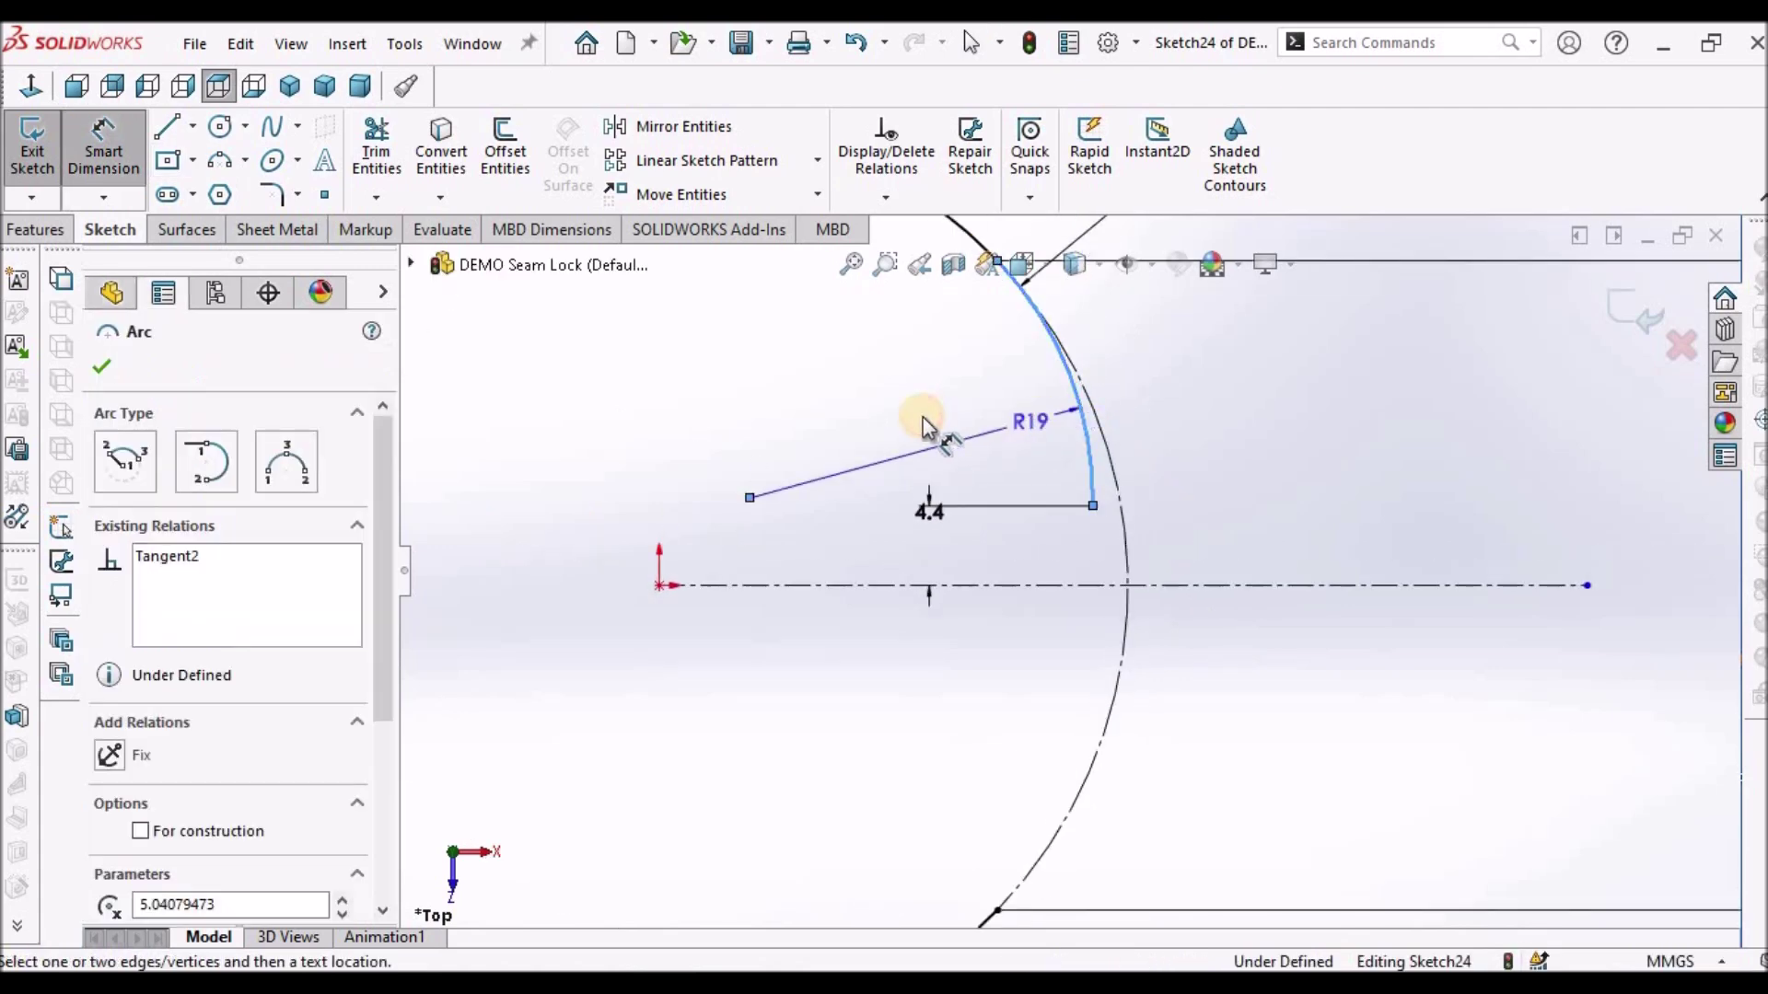
left_click(922, 419)
type("19")
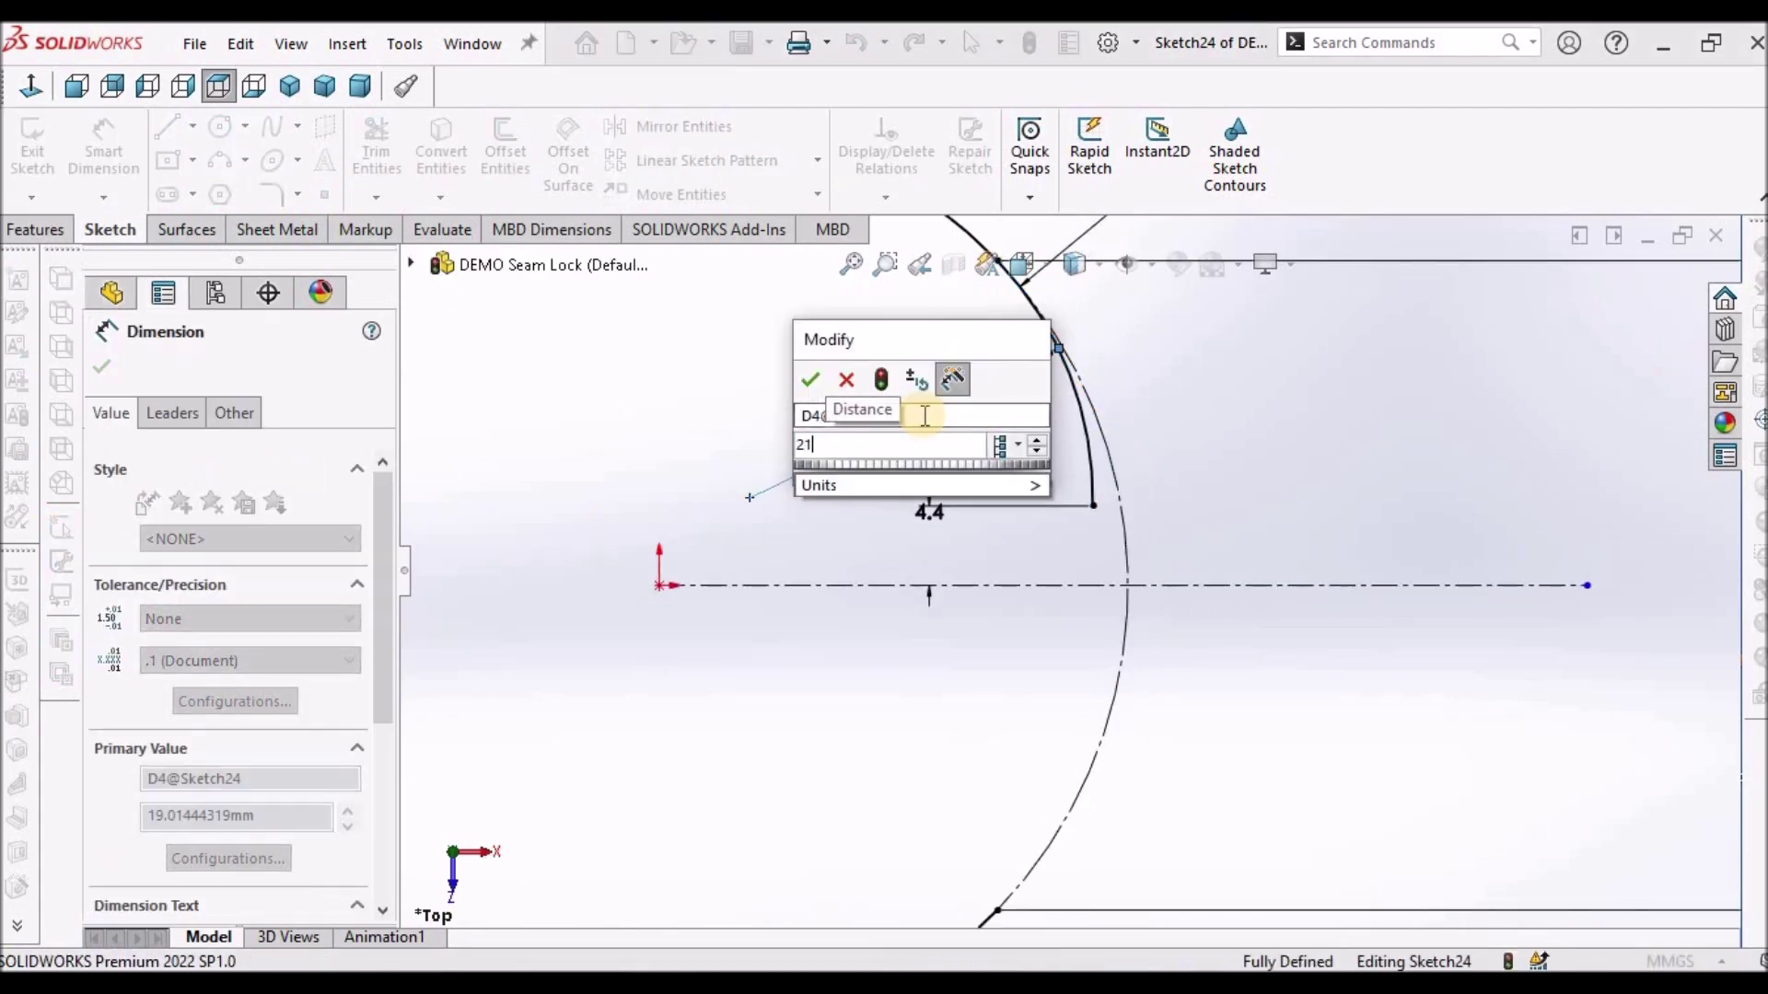
key("Return")
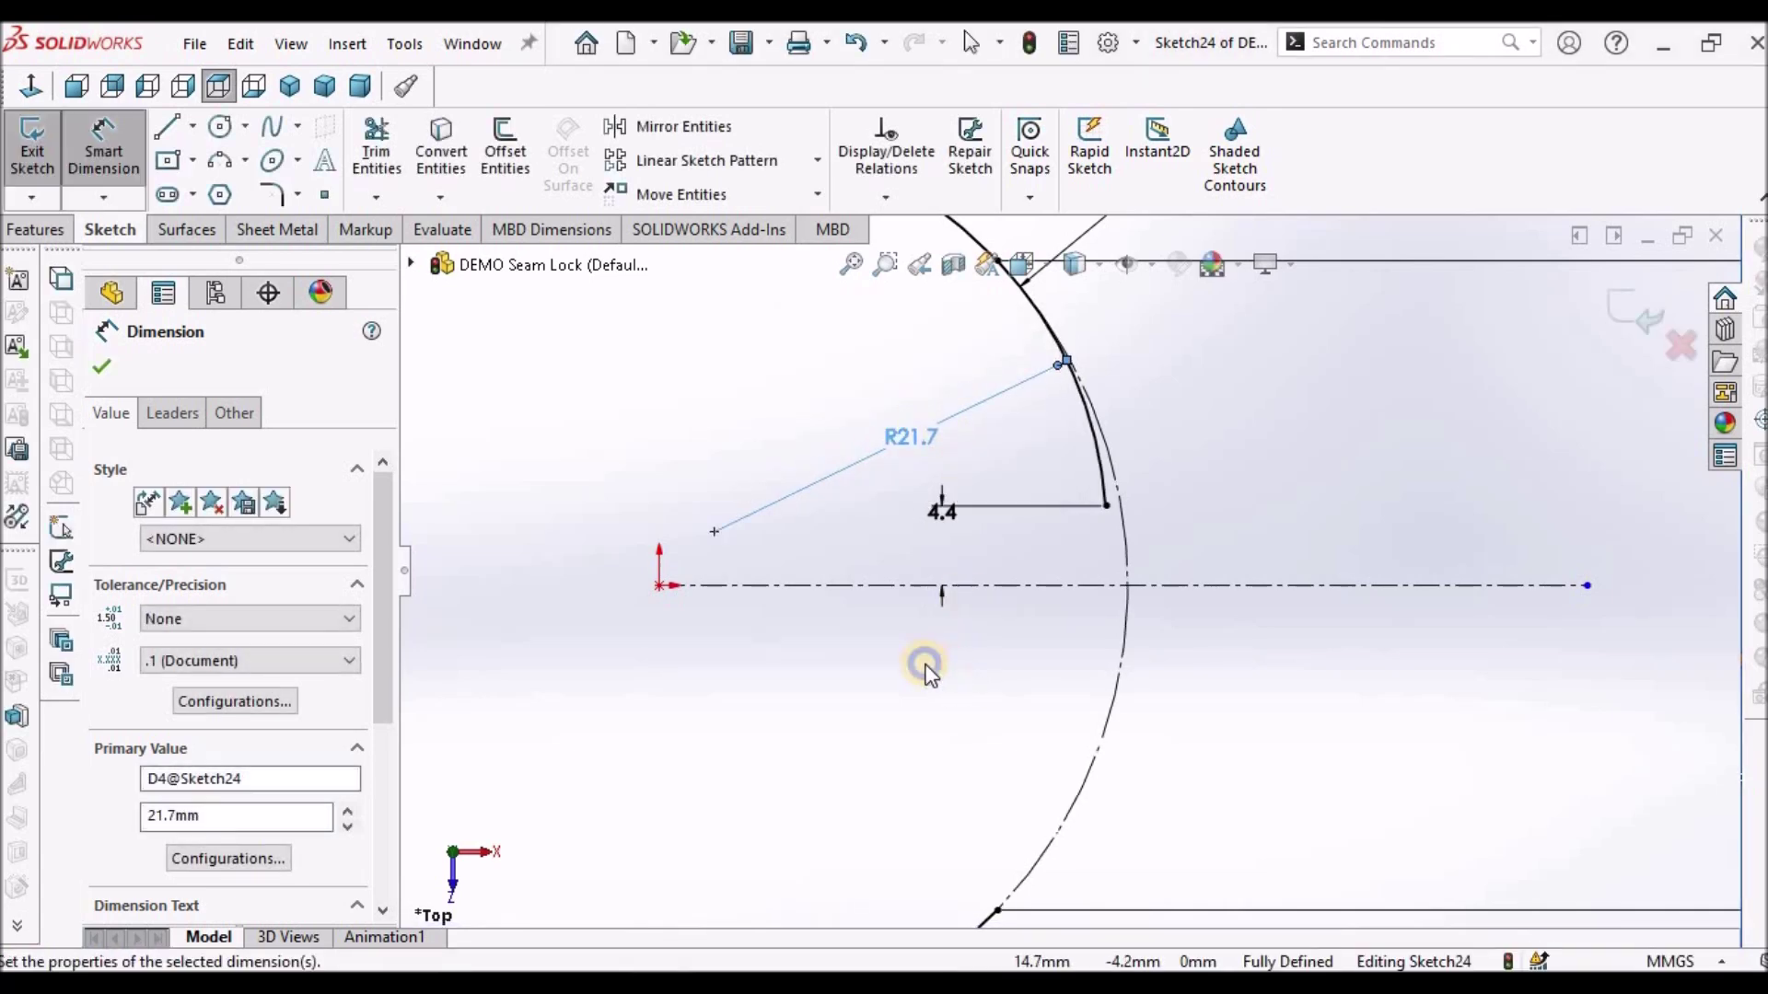
right_click(925, 670)
left_click(962, 745)
scroll(1087, 553, "down", 3)
scroll(1215, 566, "up", 3)
scroll(1223, 564, "down", 2)
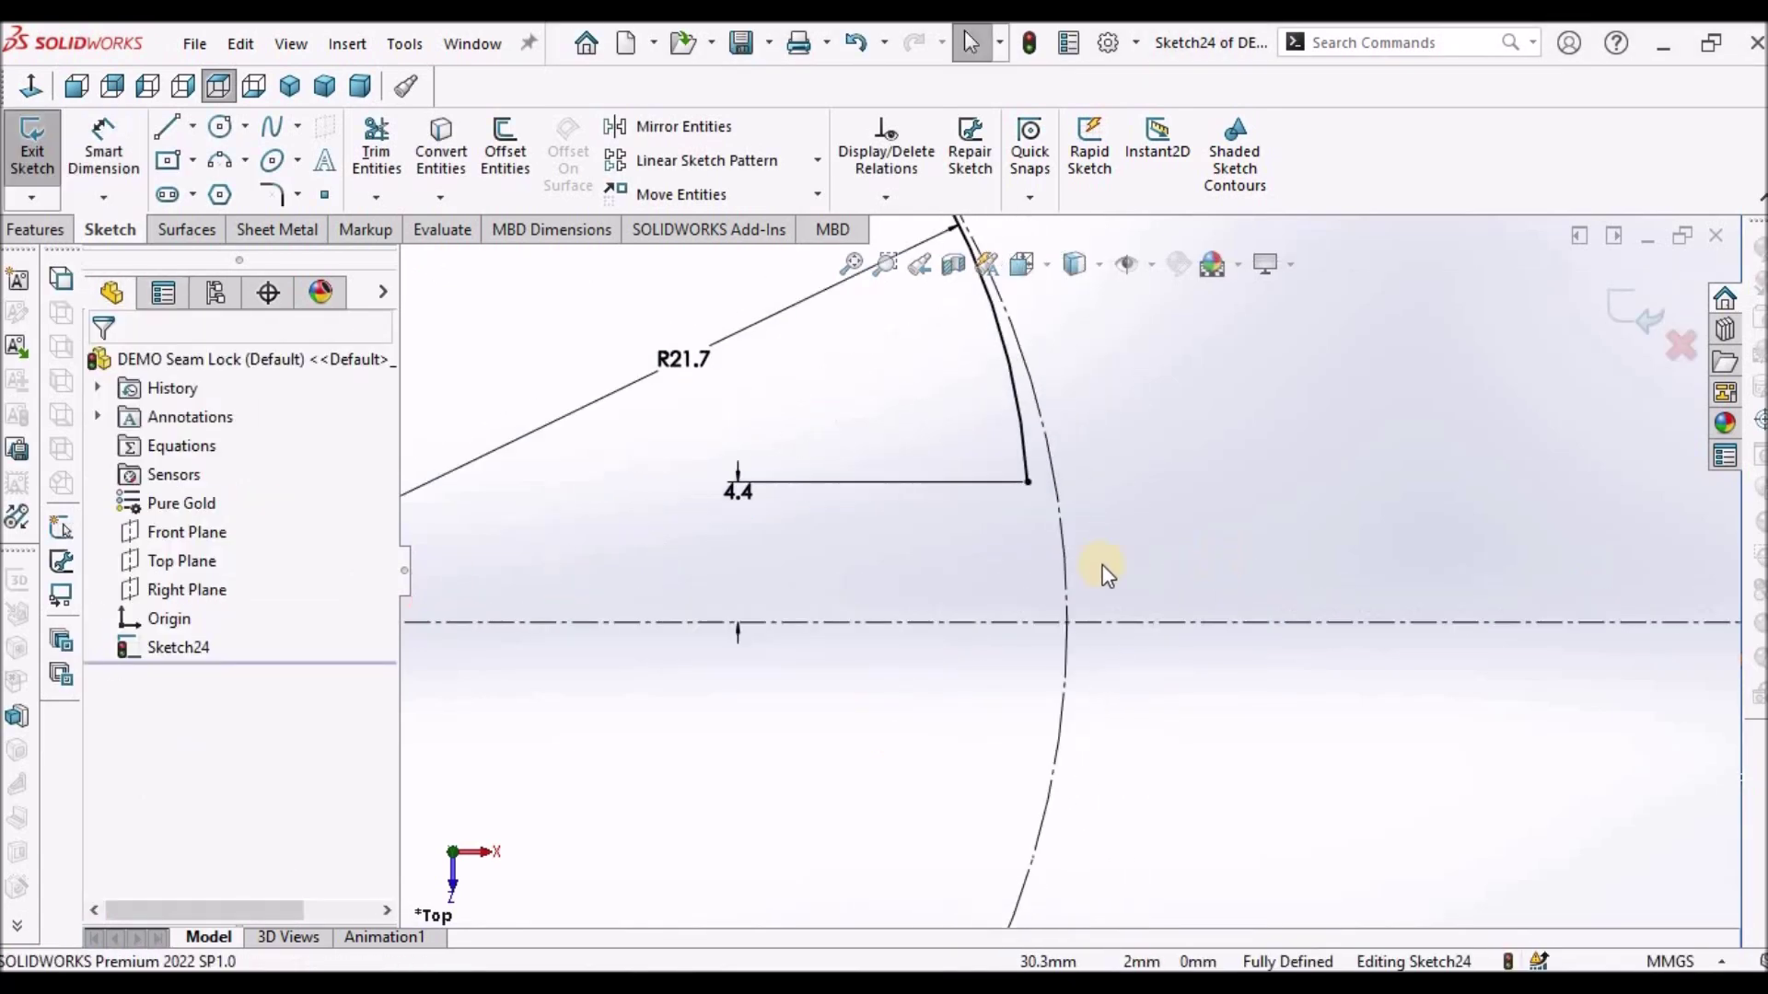
Draw a short line running down from the arc's lower end
left_click(163, 138)
scroll(1203, 670, "down", 3)
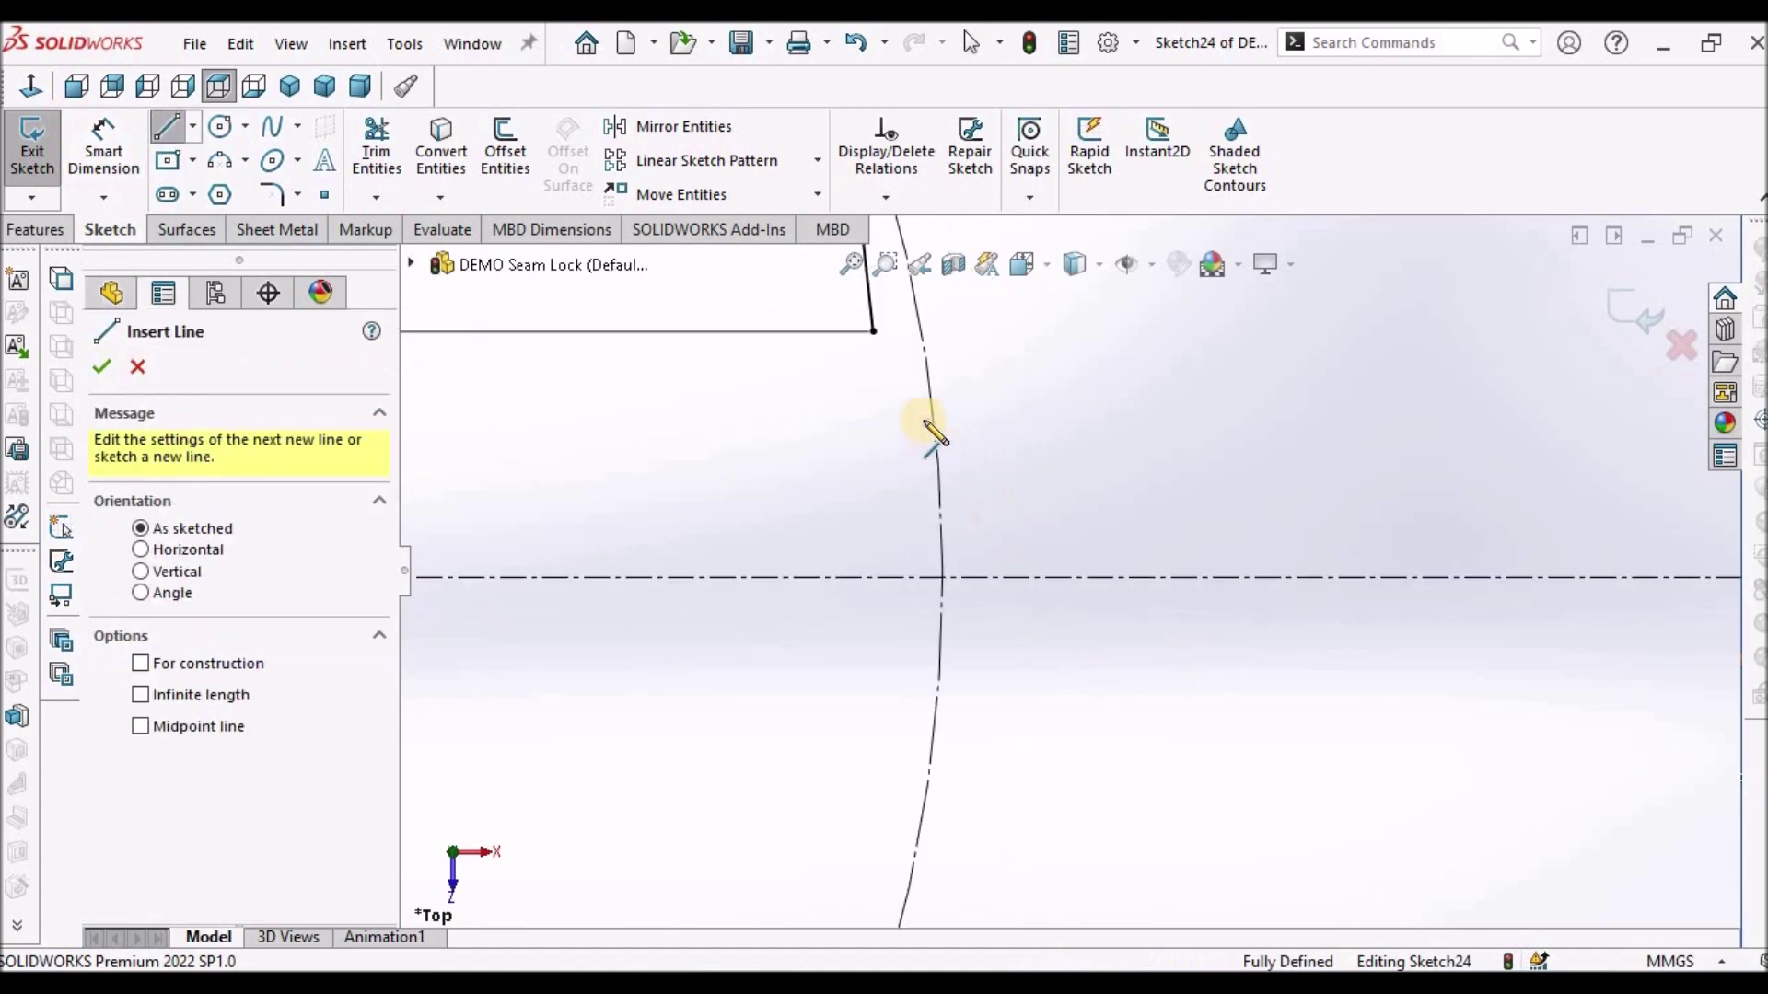
left_click(873, 332)
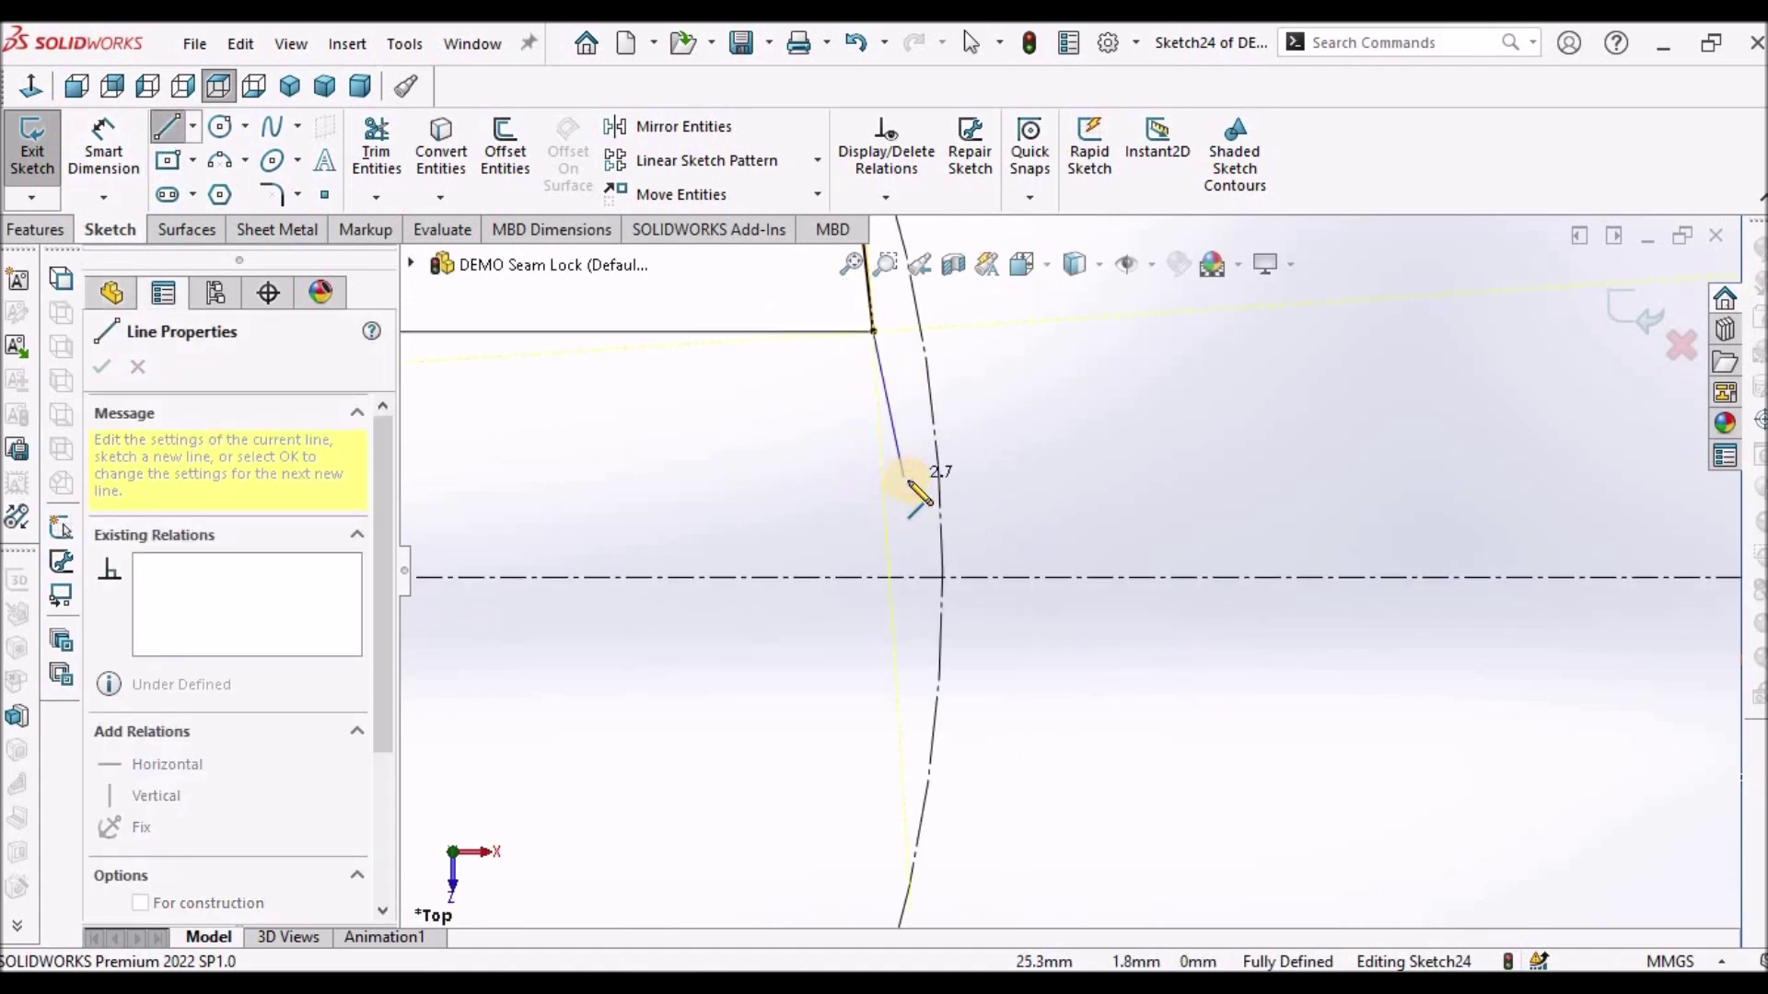
left_click(908, 479)
right_click(1103, 443)
left_click(1116, 452)
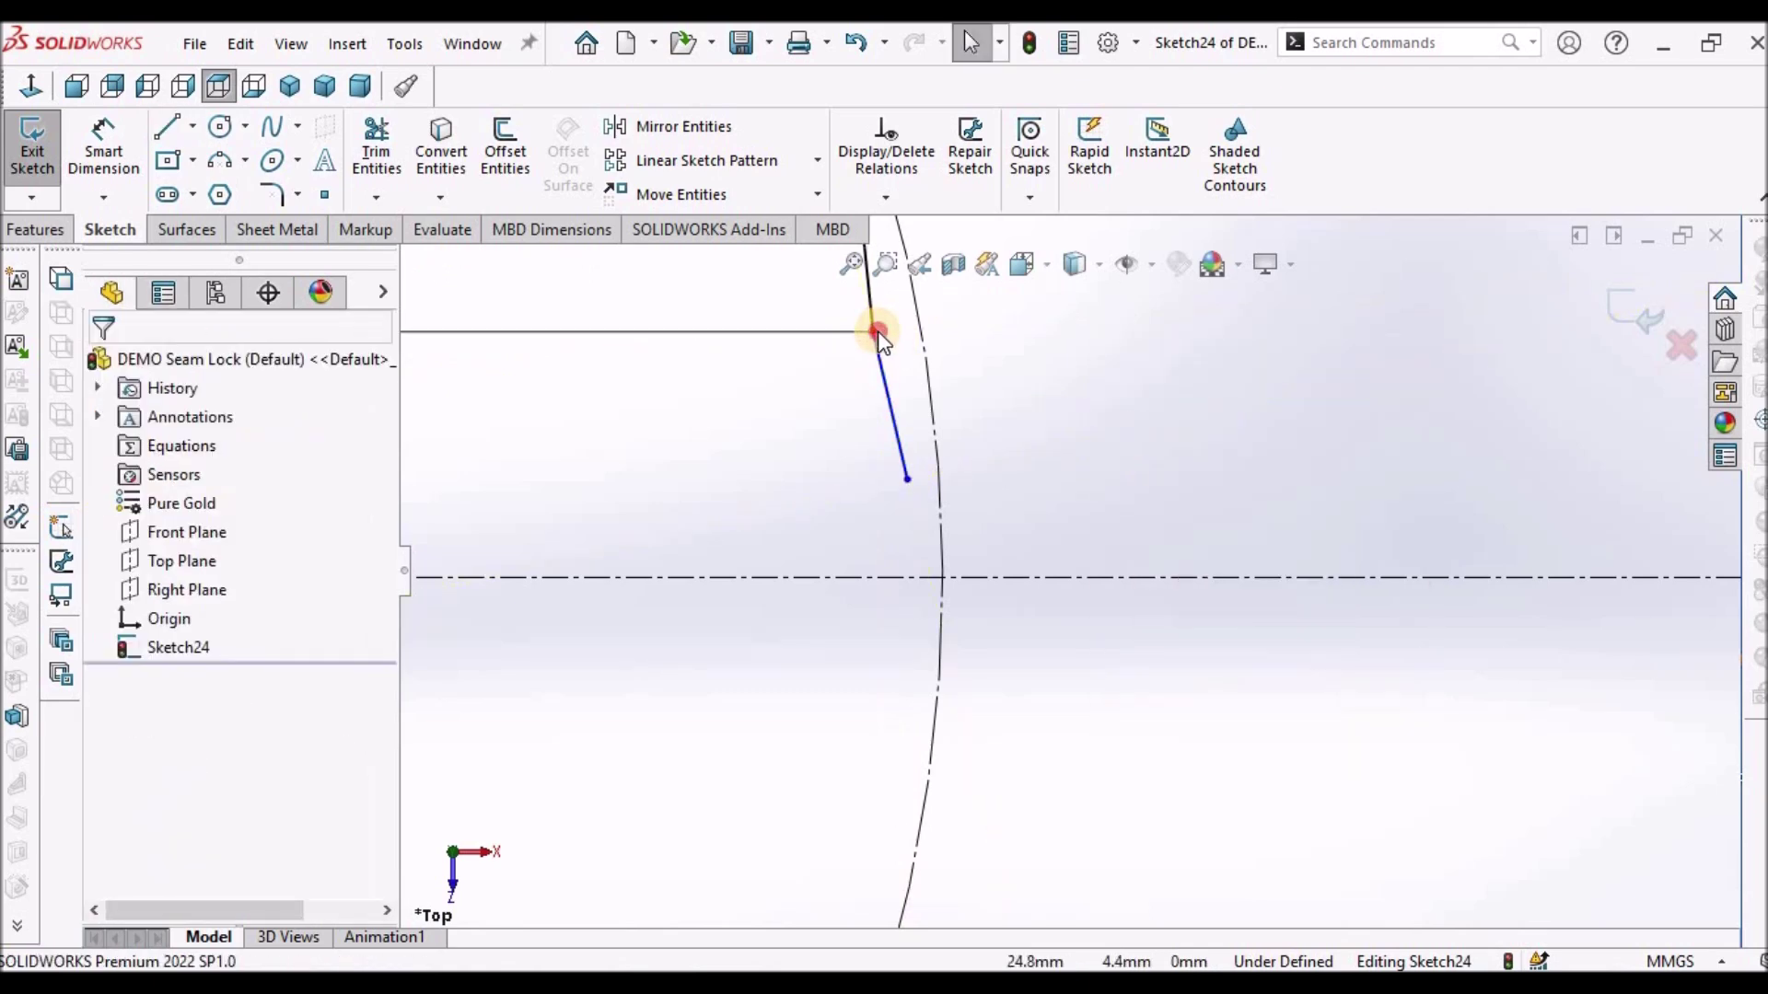
left_click(874, 330)
left_click(1068, 433)
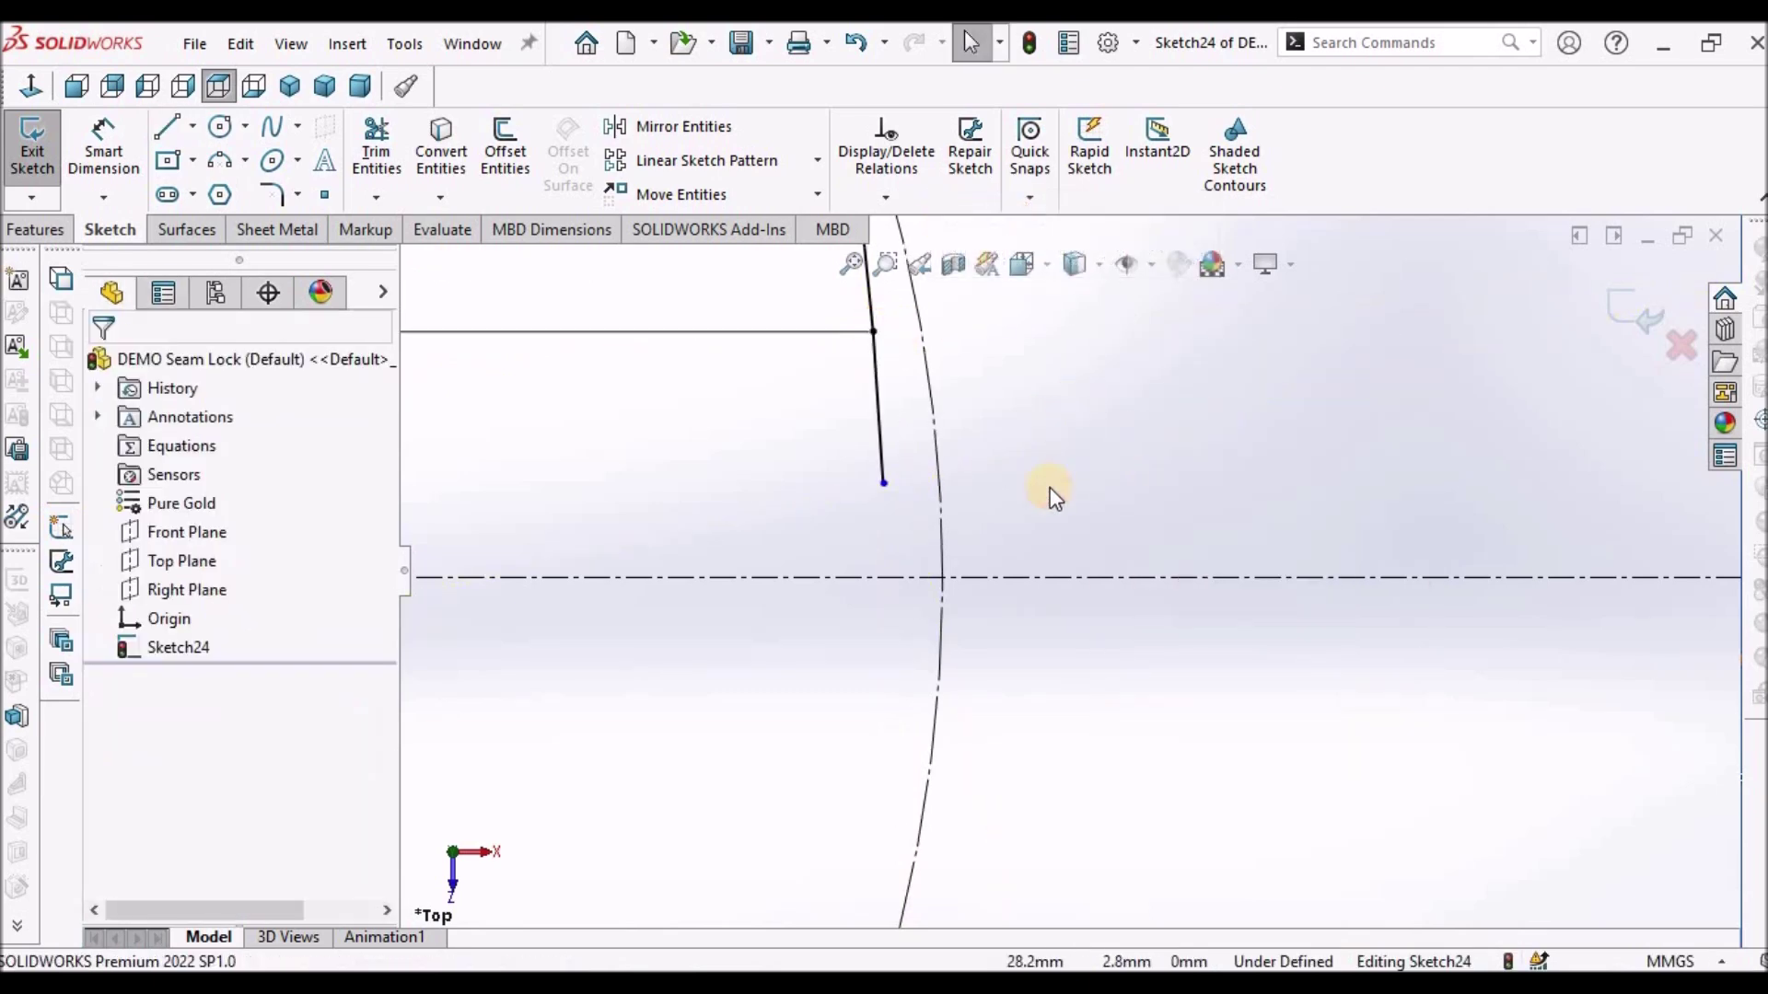
scroll(1029, 497, "down", 2)
Dimension the line's vertical length to 3.4 mm
left_click(81, 138)
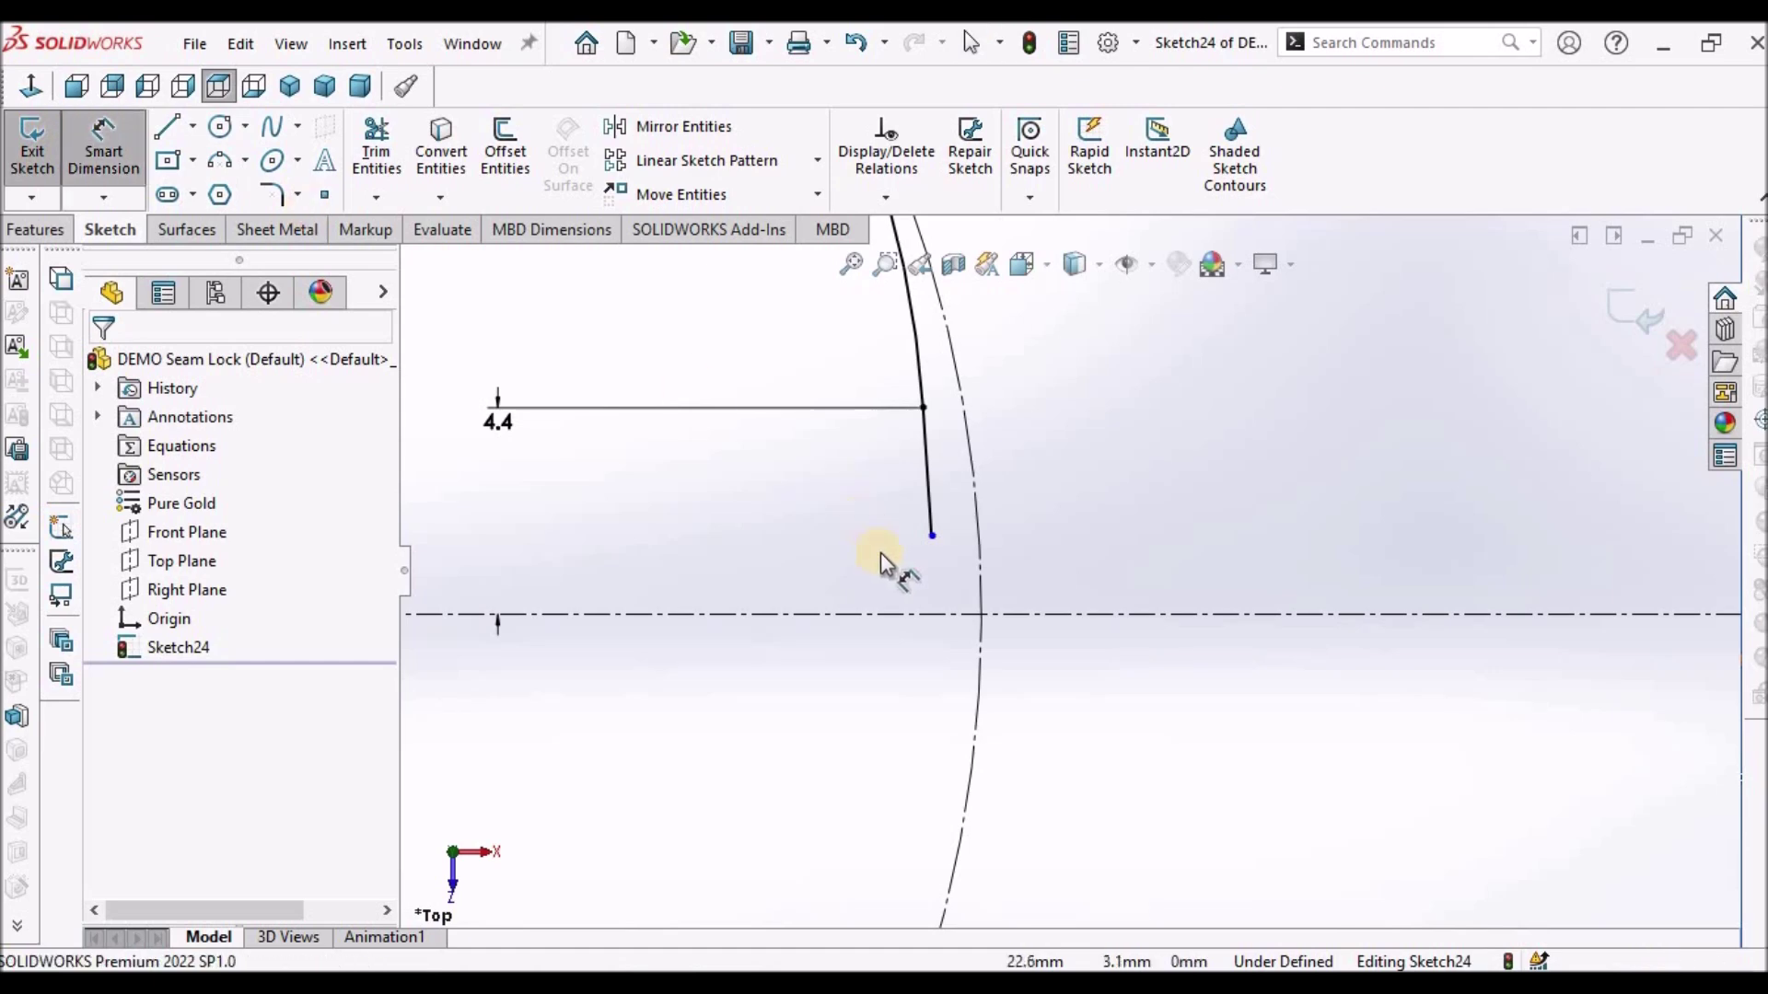
scroll(884, 556, "down", 2)
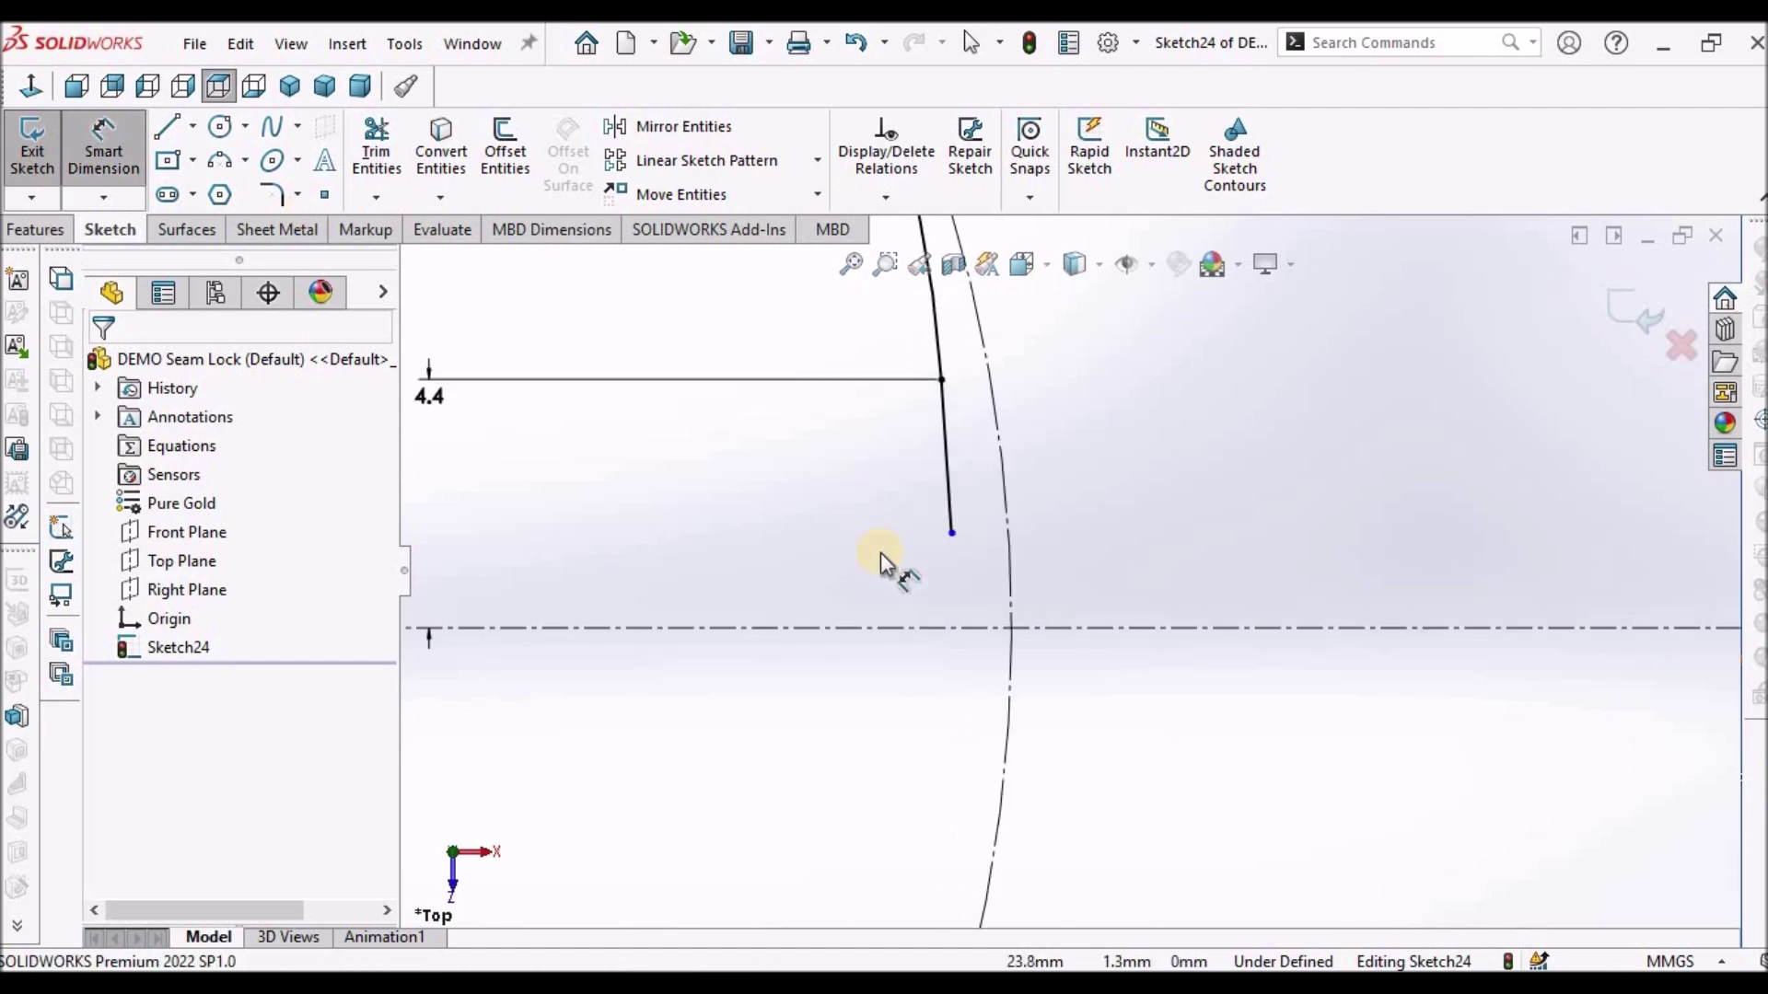
left_click(959, 445)
left_click(873, 466)
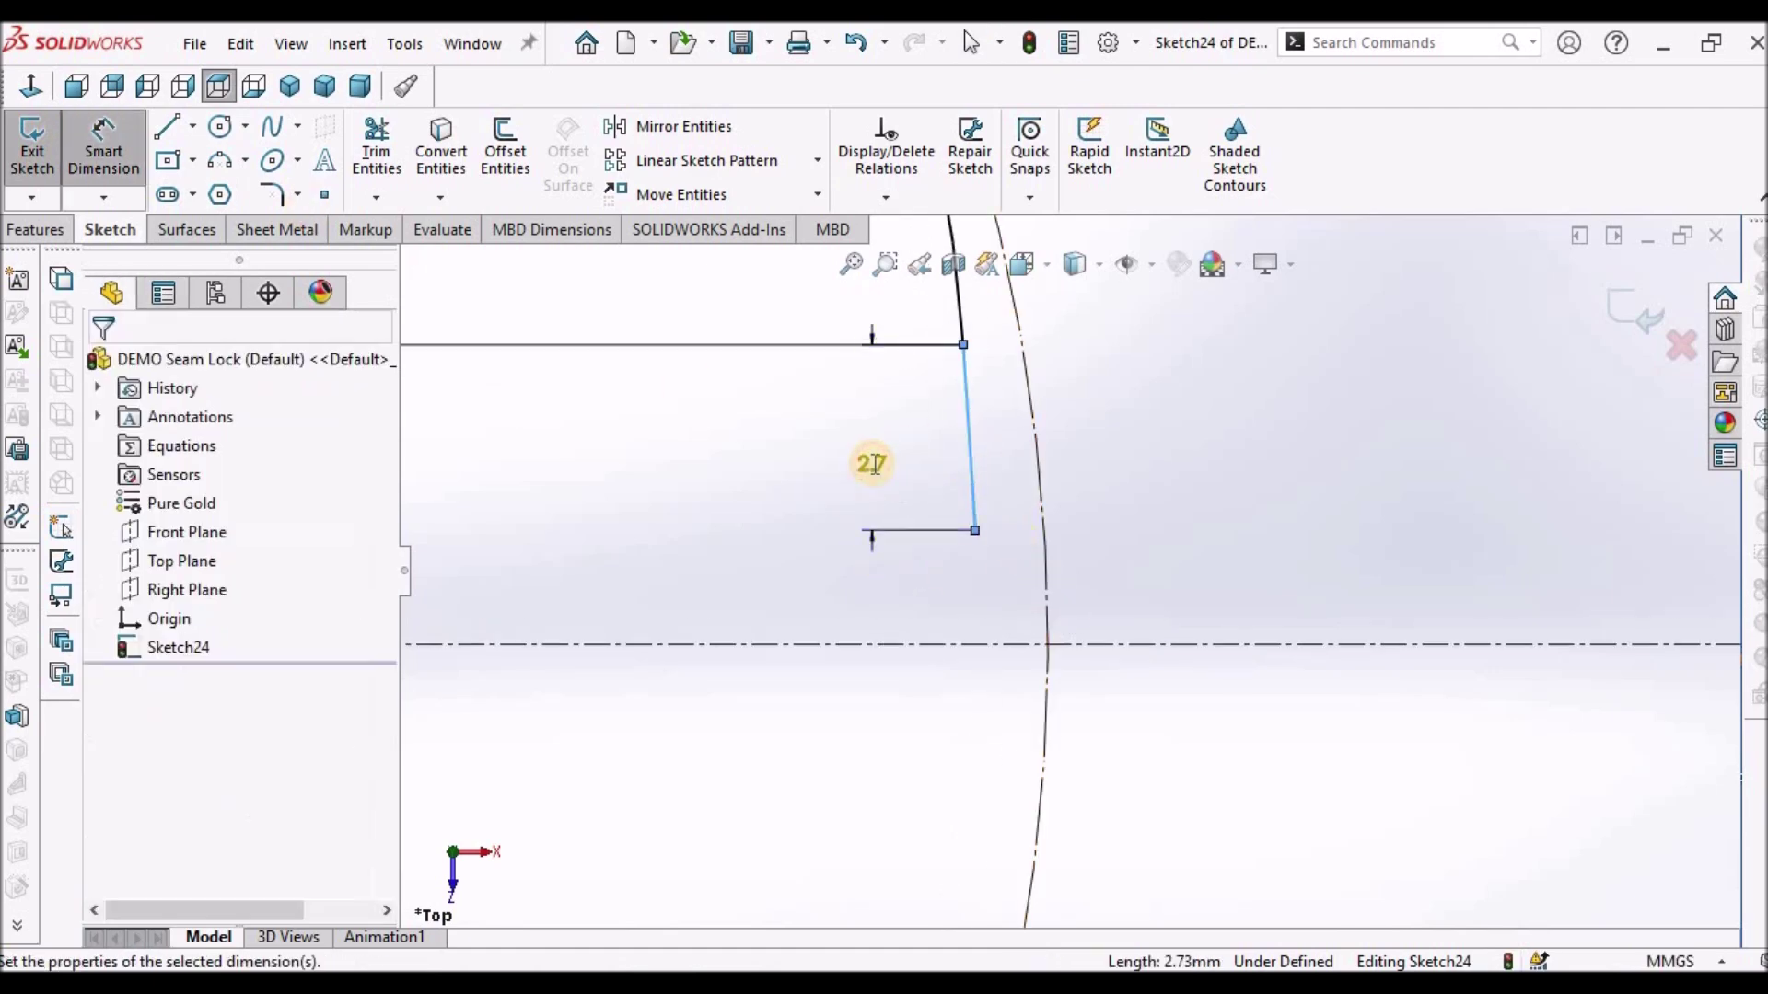
type("3.1")
key("Return")
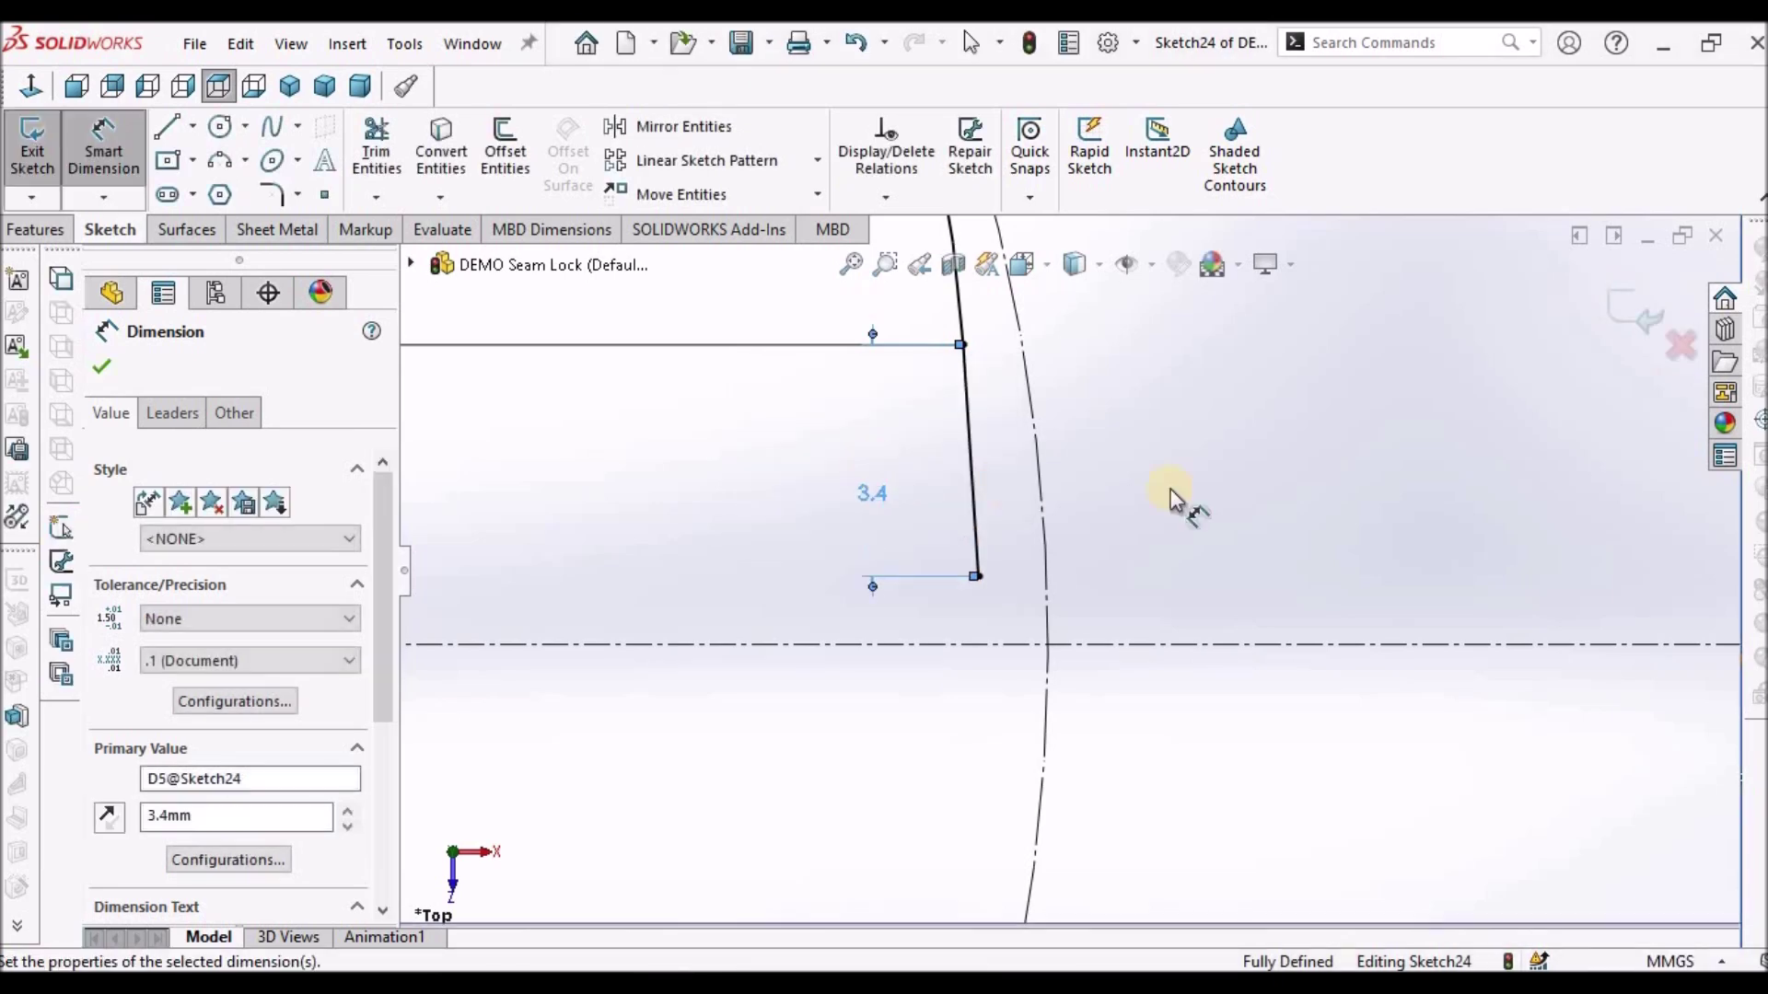
left_click(1233, 483)
right_click(1246, 481)
left_click(1298, 563)
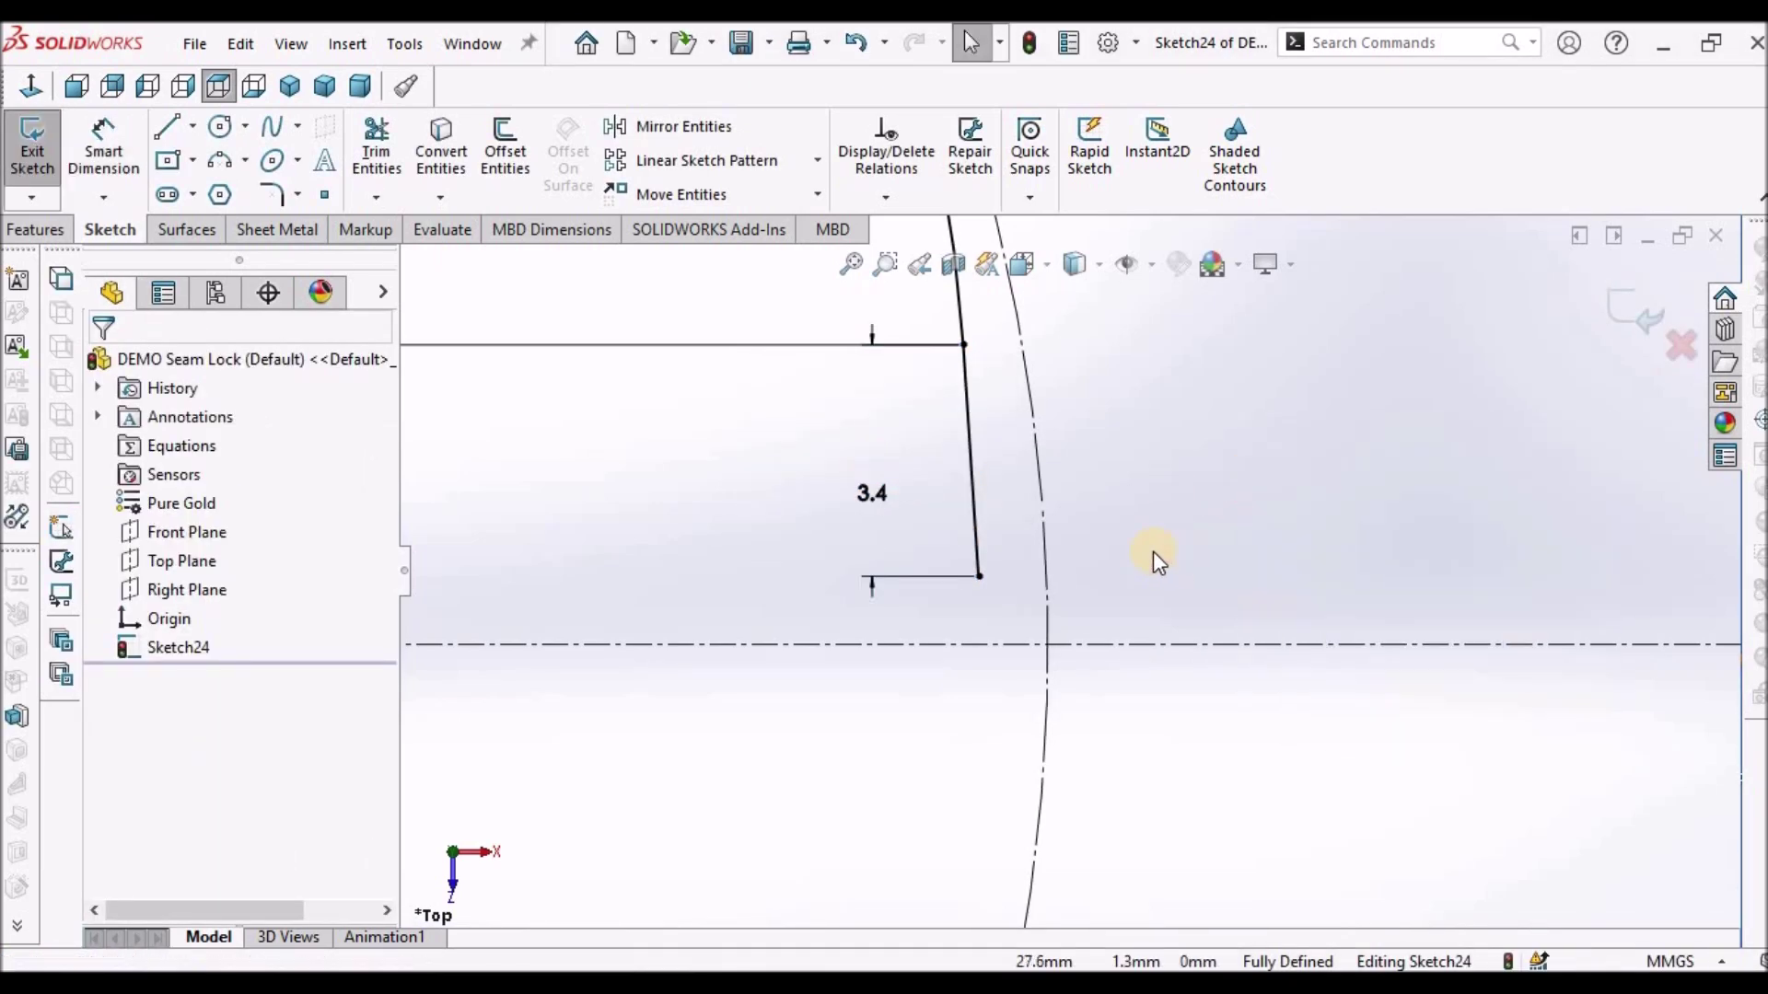
scroll(1218, 505, "up", 3)
scroll(1225, 512, "down", 2)
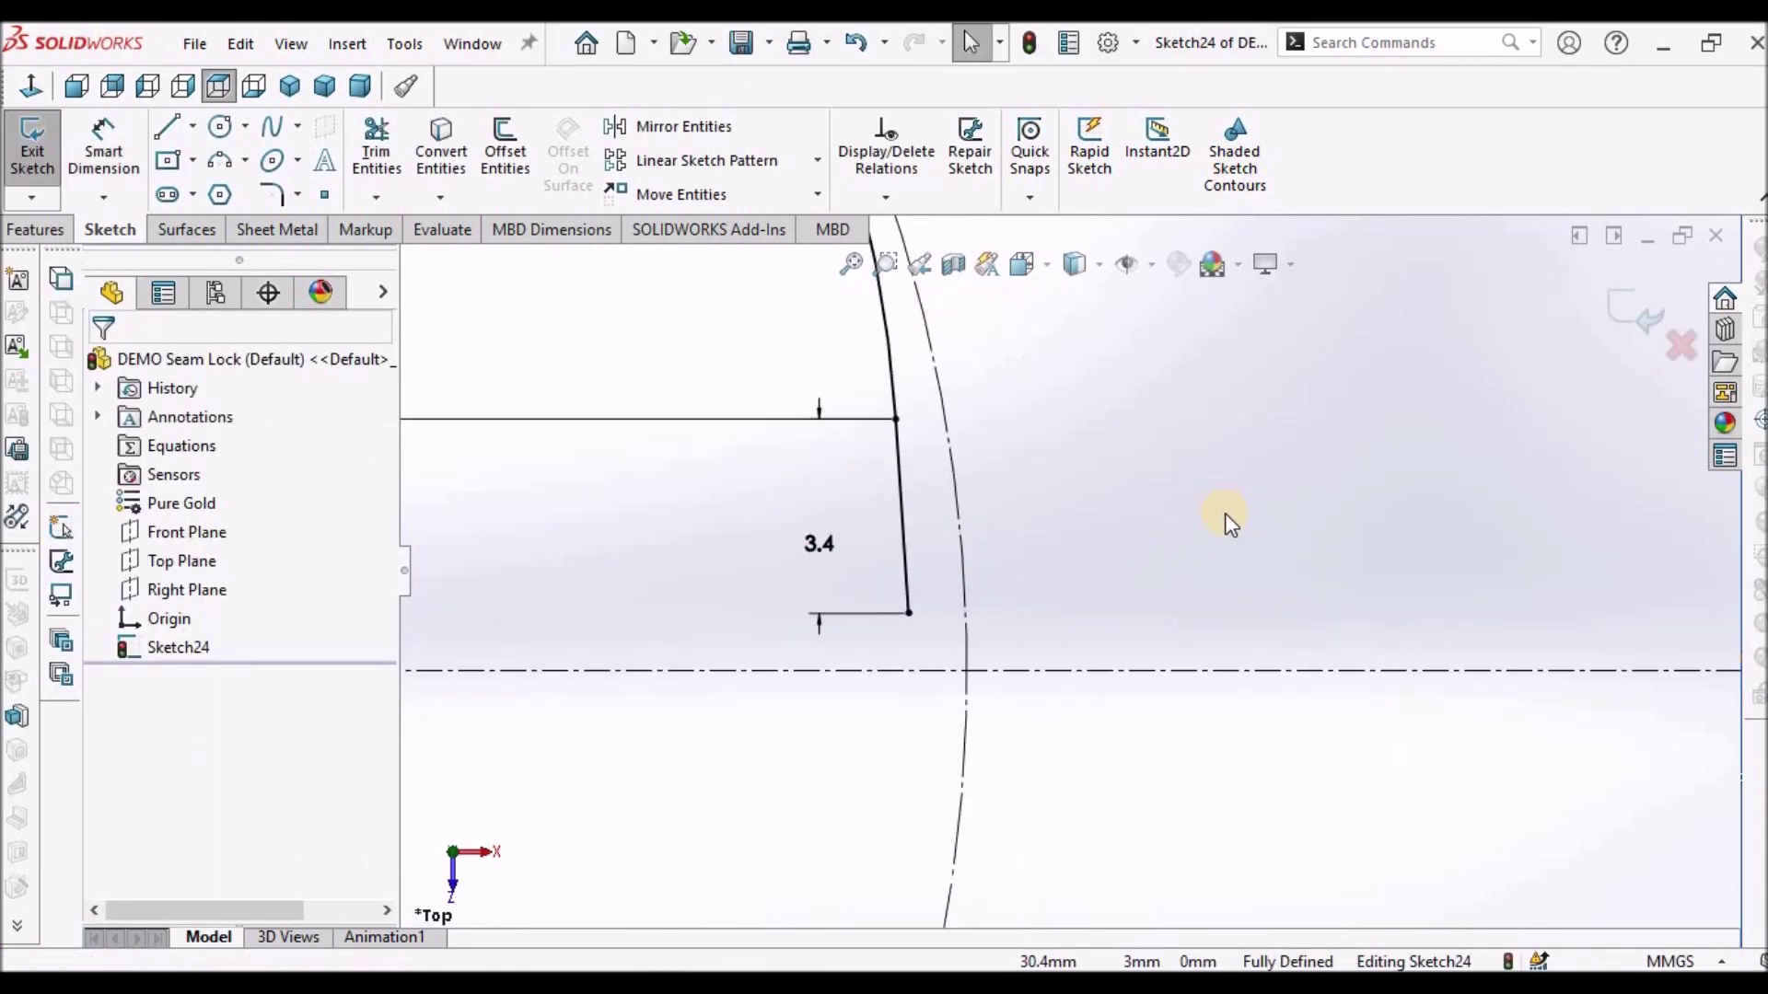
left_click(192, 126)
Draw a horizontal centerline from the slanted segment's lower end to the Ø52 construction circle
left_click(235, 189)
scroll(979, 655, "down", 3)
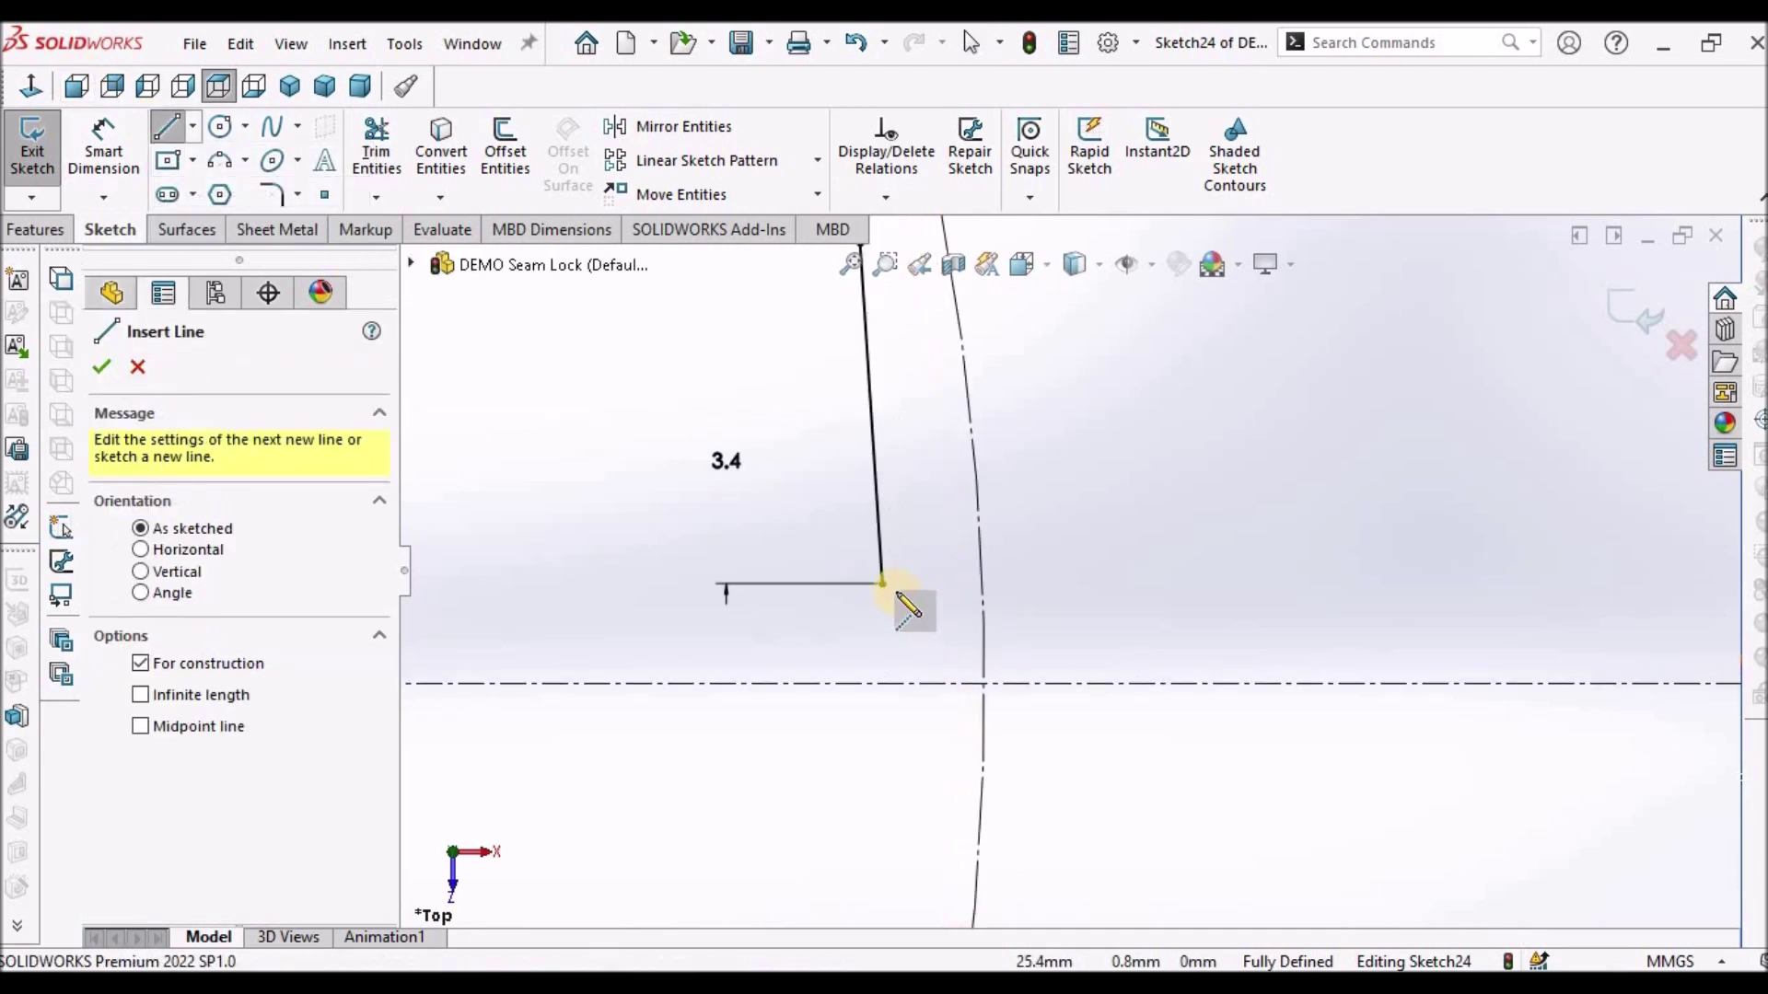
left_click(884, 584)
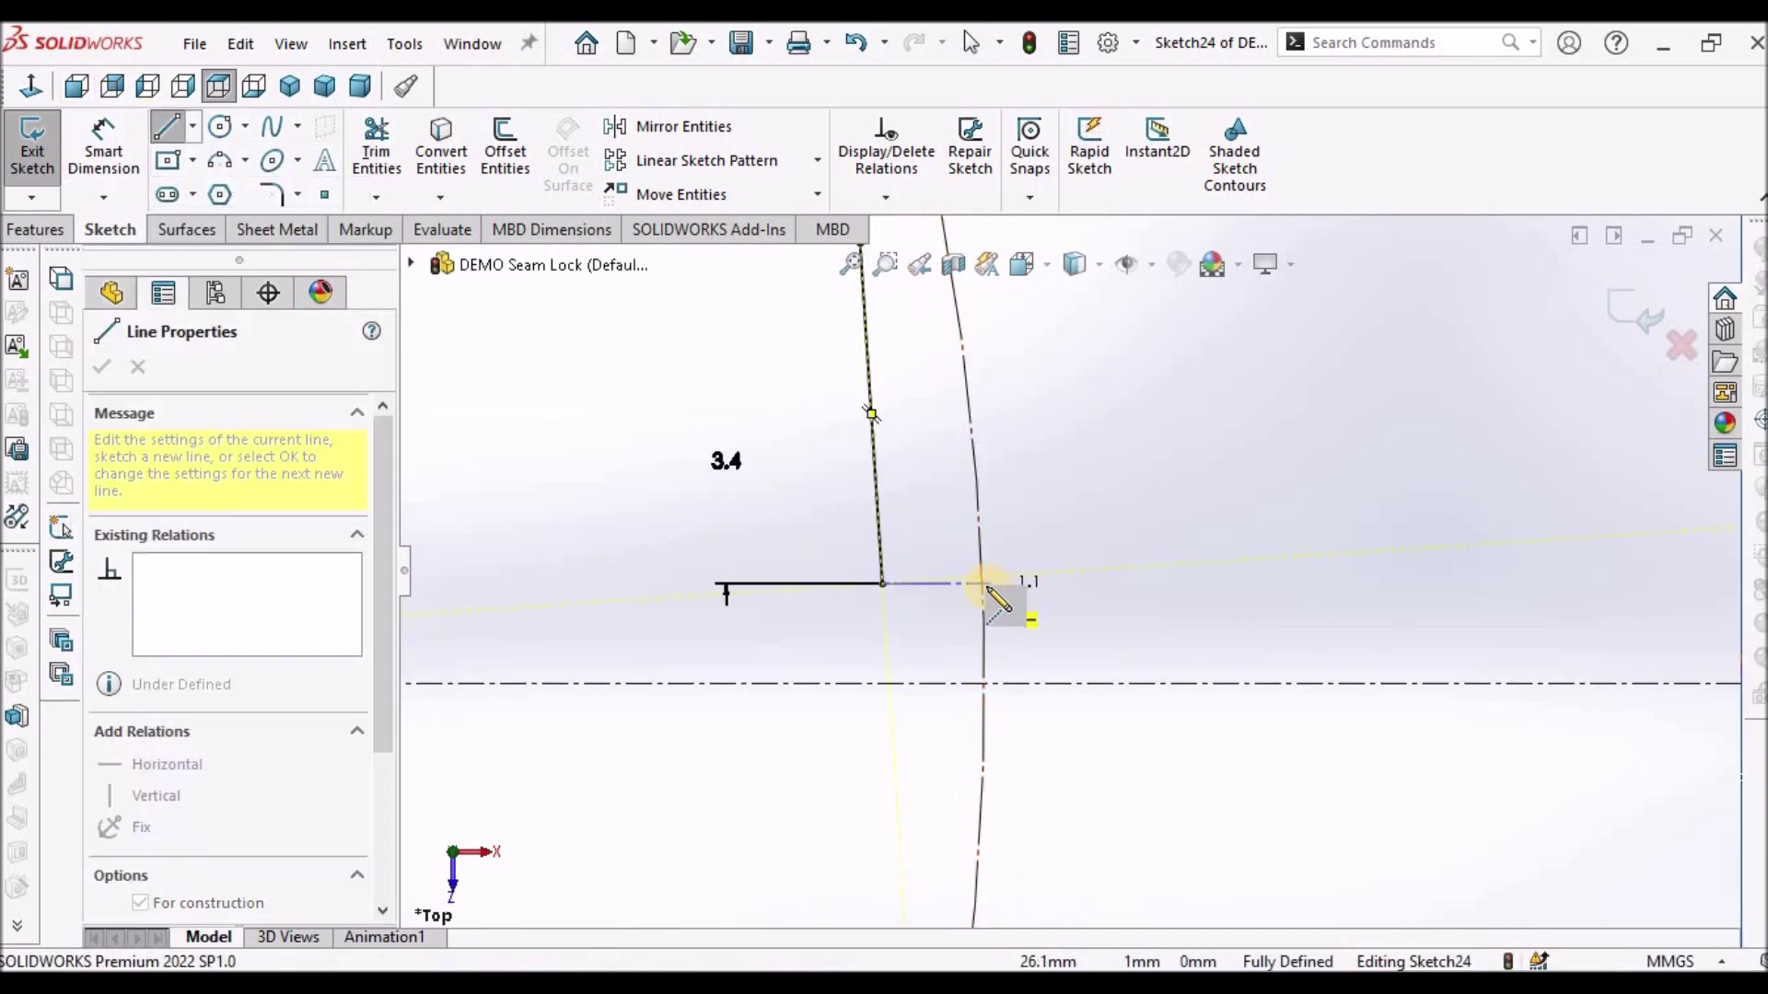
left_click(980, 583)
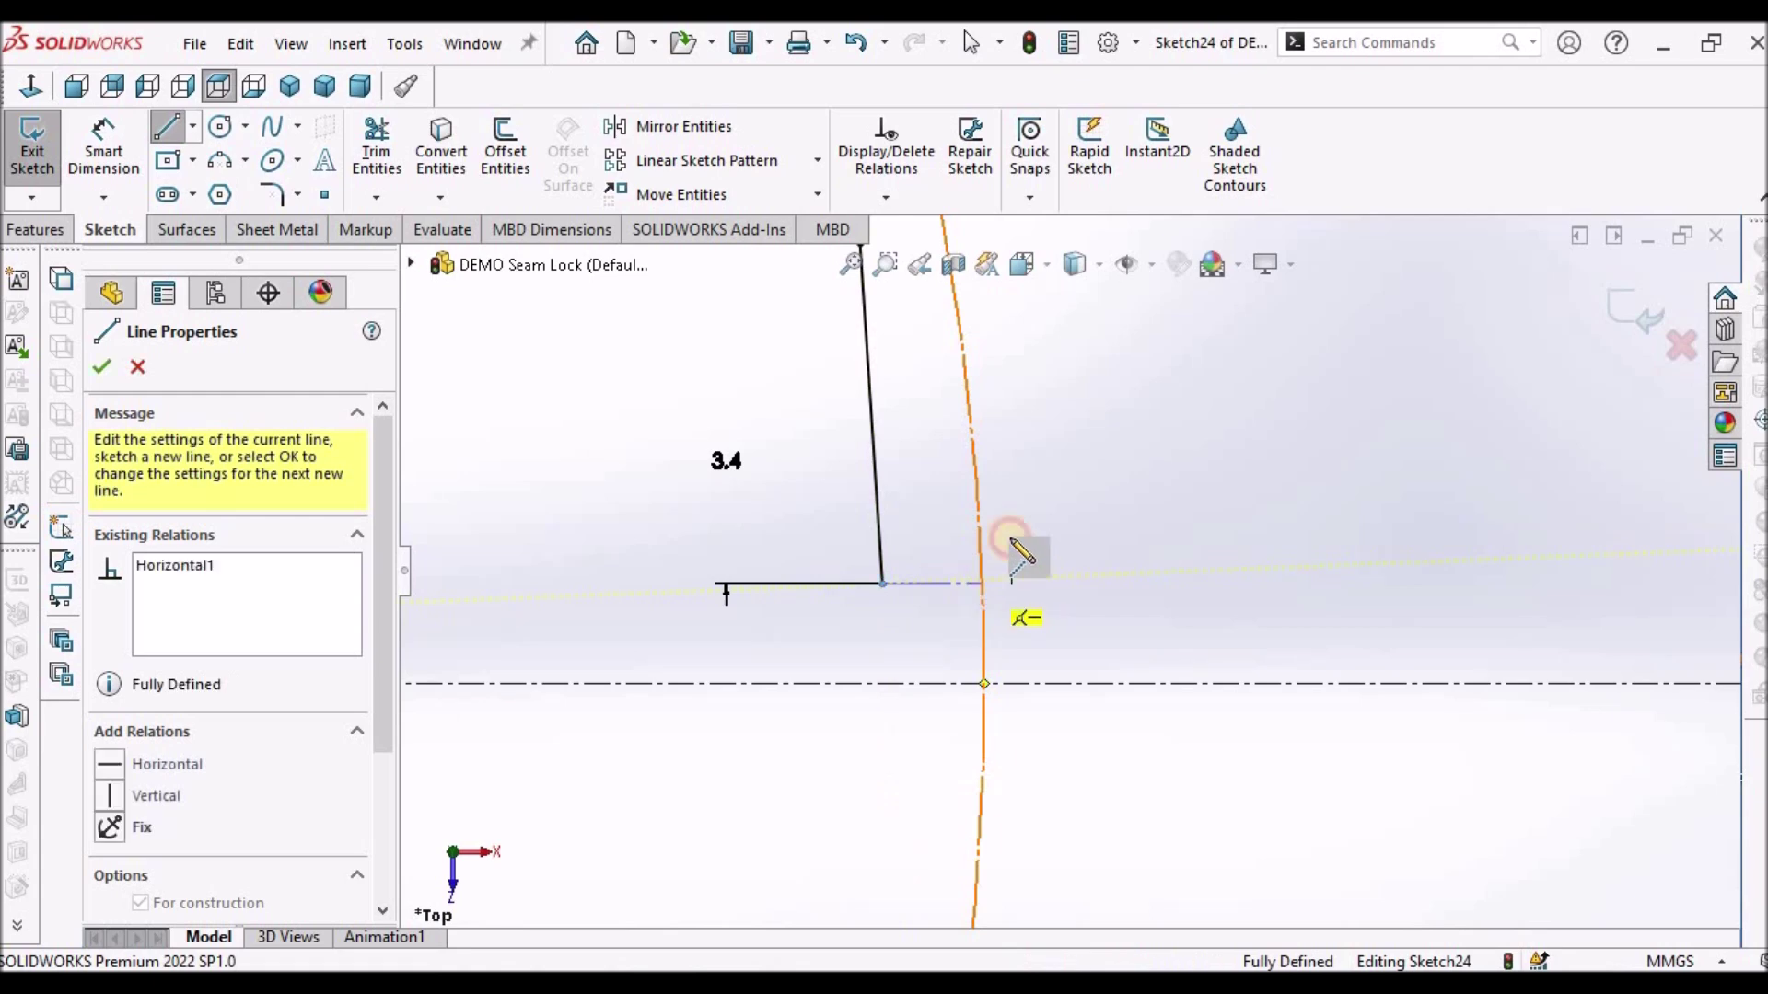
right_click(1075, 477)
left_click(1128, 493)
left_click(983, 562)
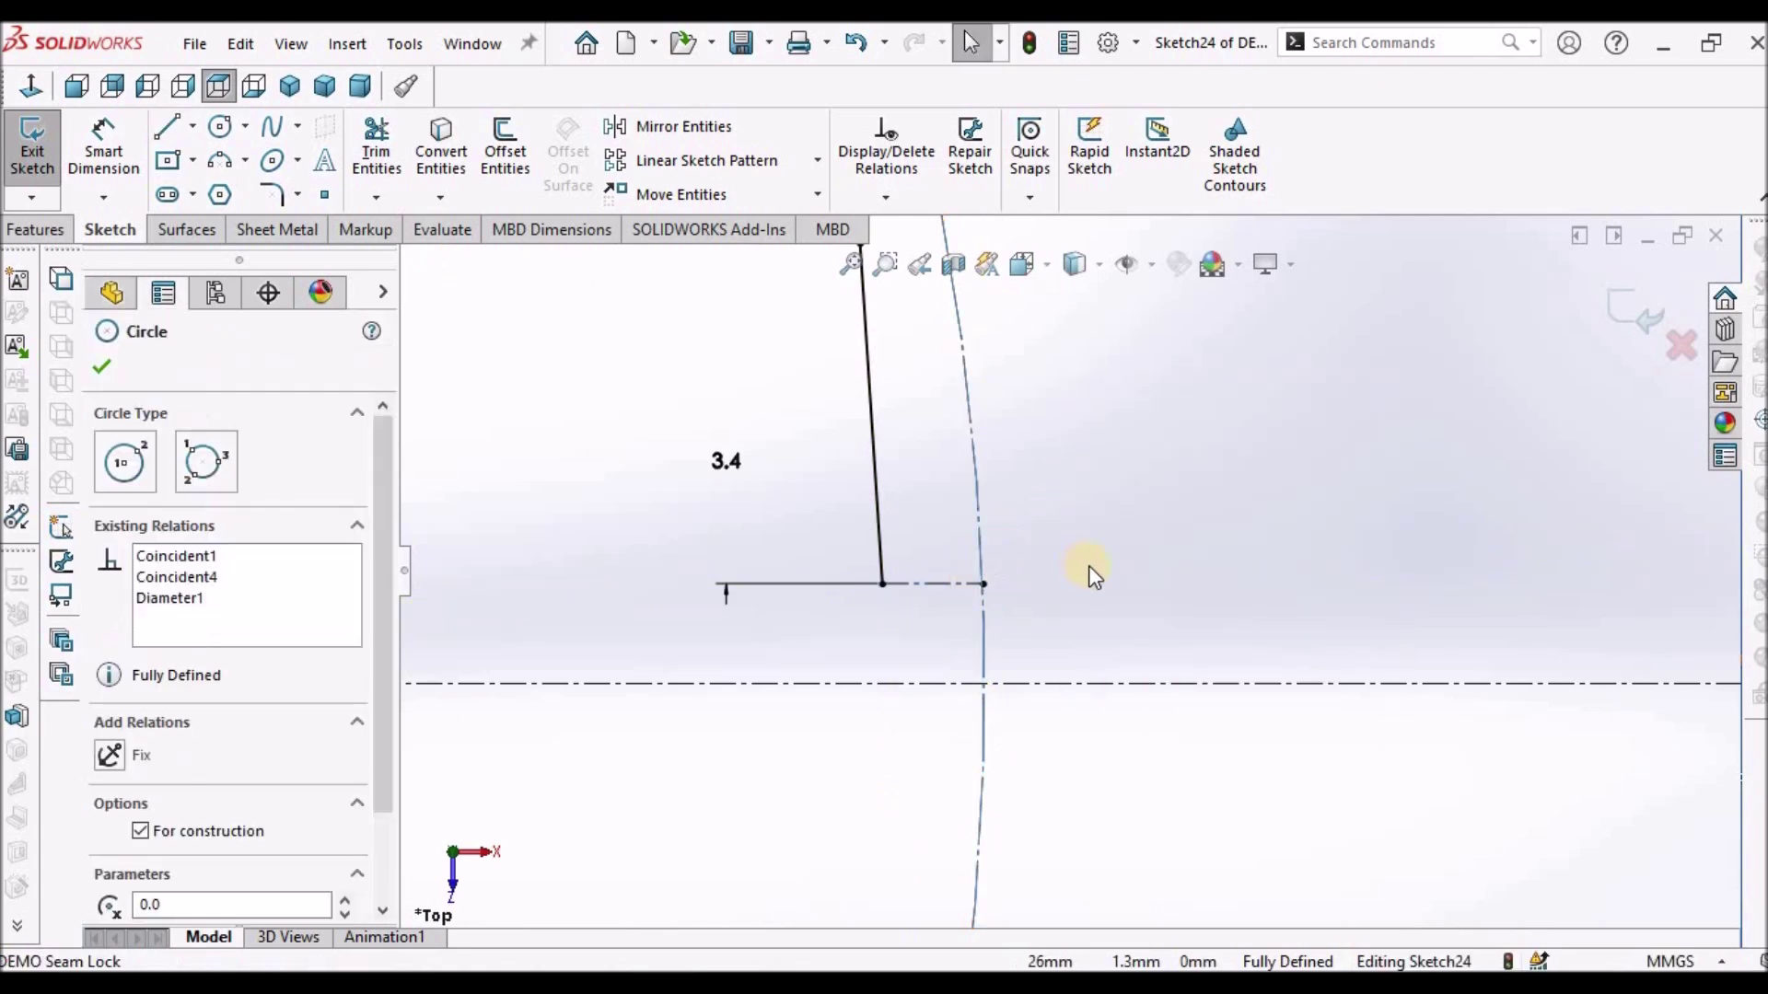
left_click(1085, 573)
scroll(1086, 576, "up", 3)
scroll(1268, 582, "down", 2)
scroll(1269, 582, "down", 2)
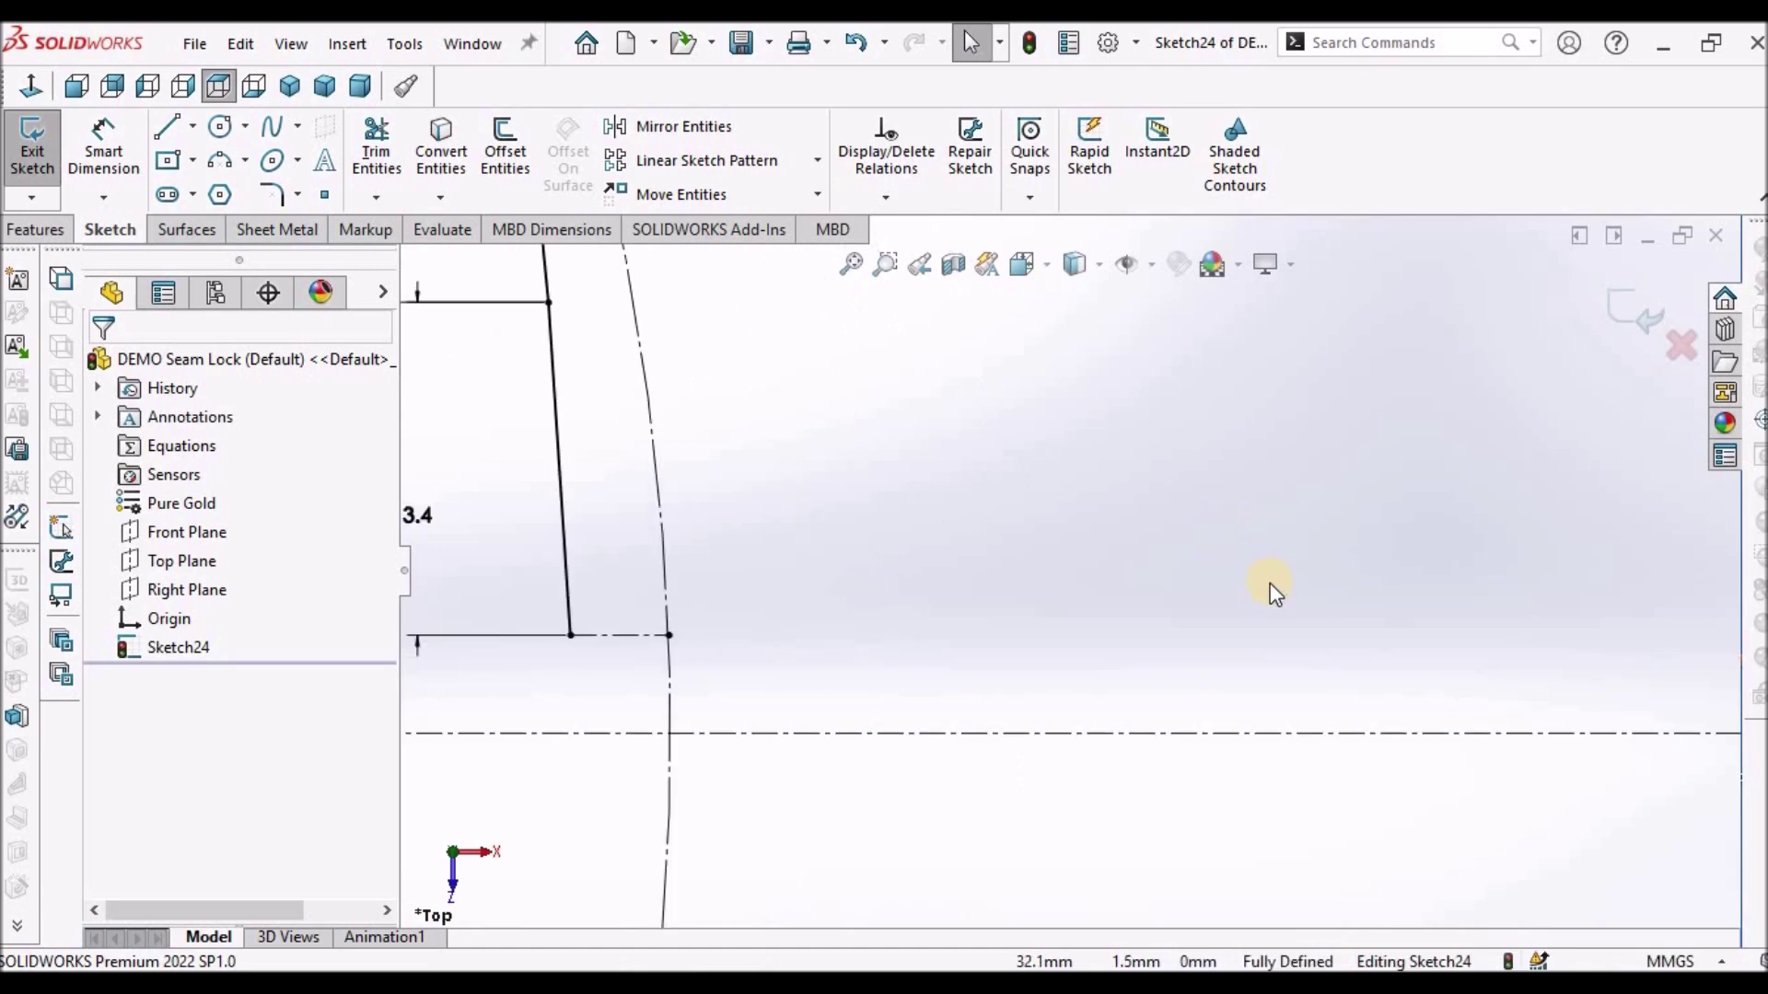
Draw a three-point arc from the slanted wall line curving down across the construction circle
left_click(236, 162)
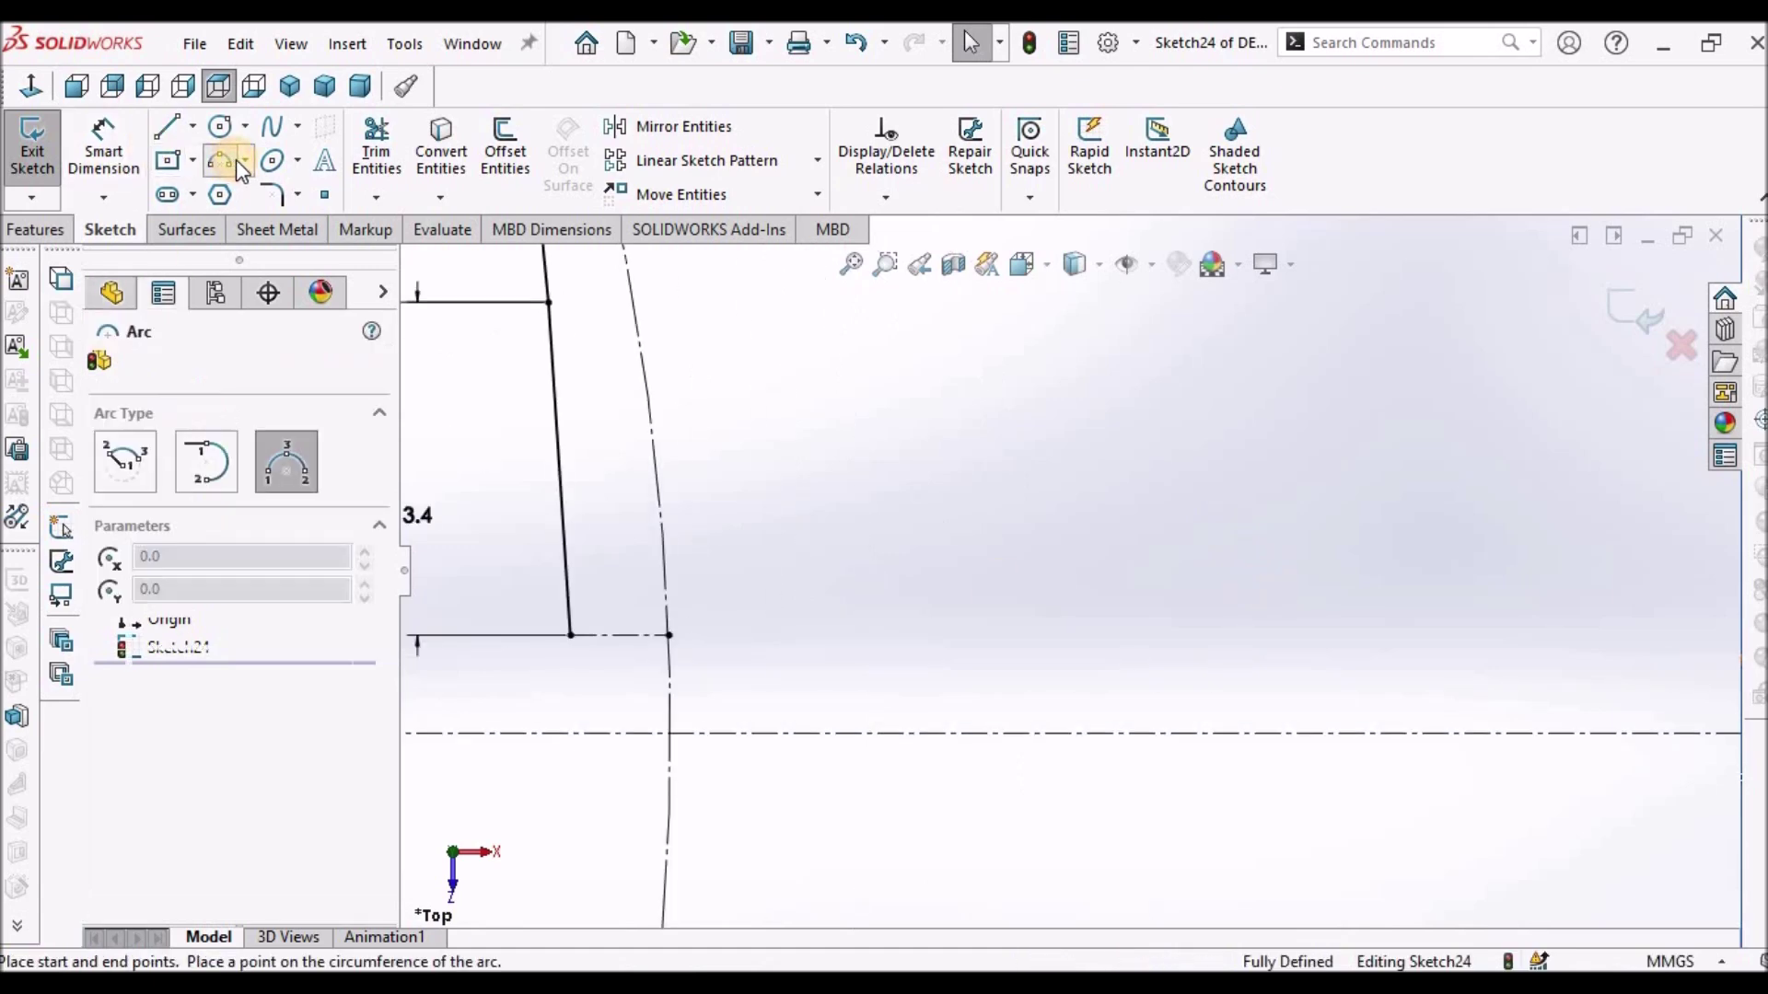
left_click(243, 164)
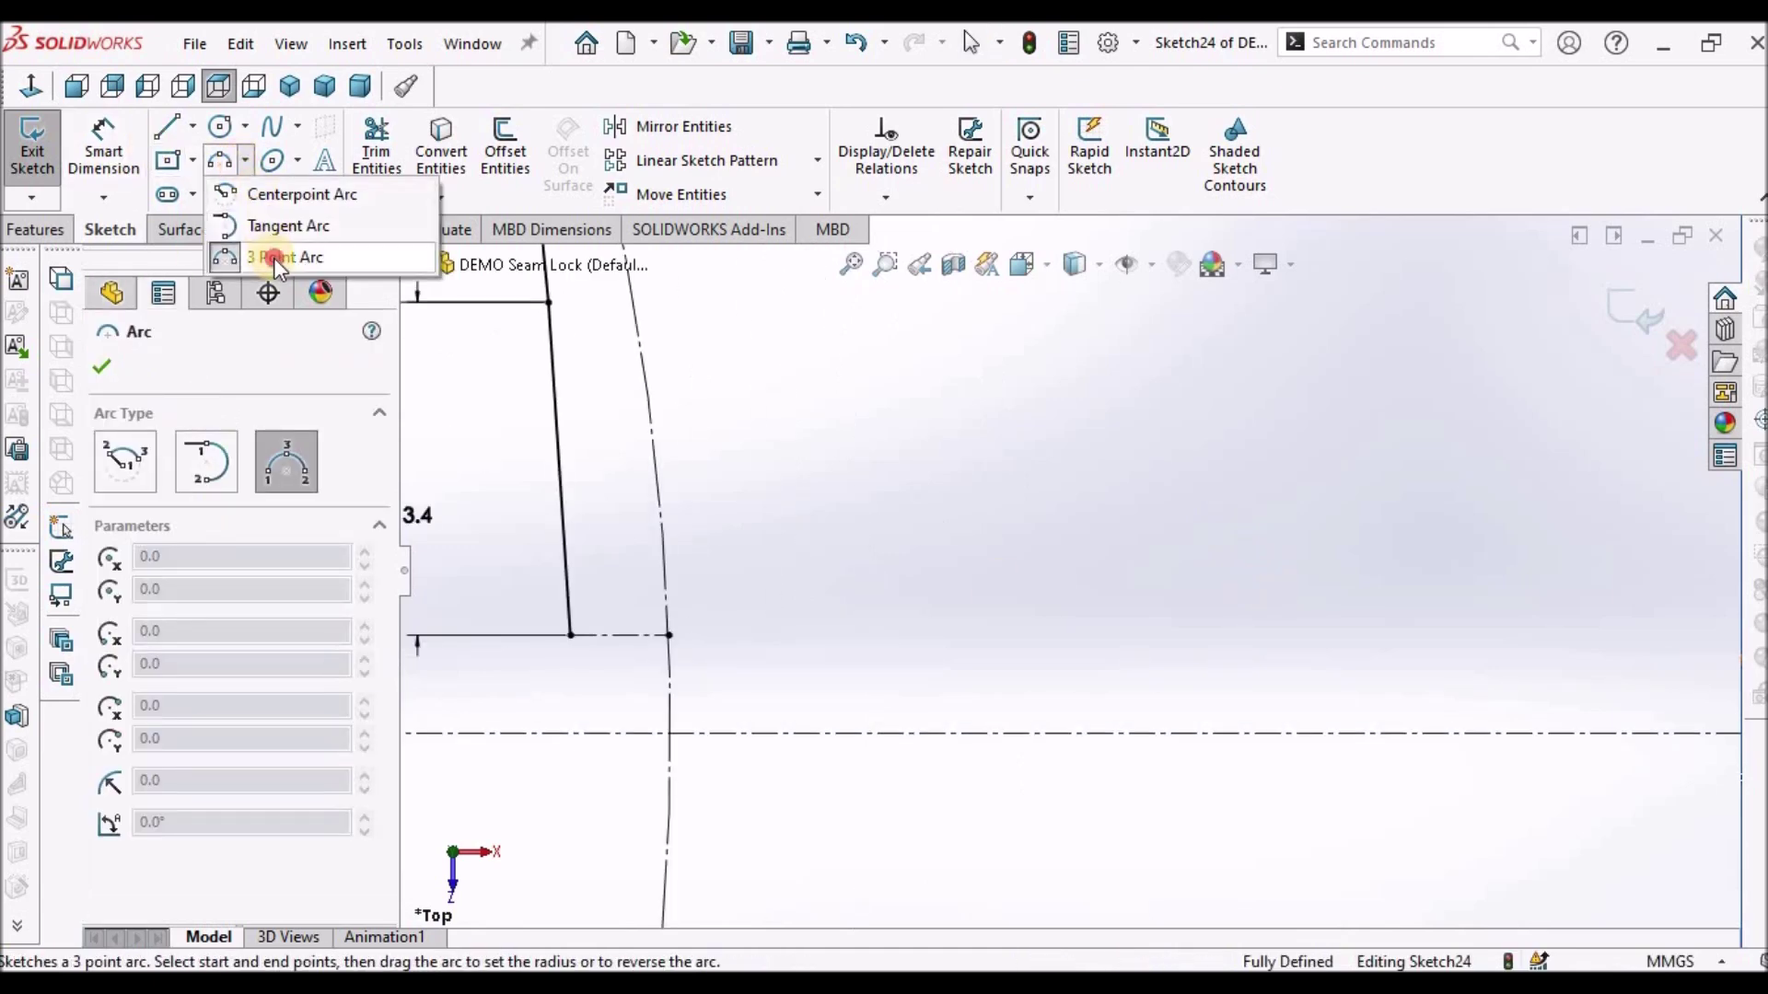
key("Escape")
key("Escape")
middle_click_drag(935, 601, 902, 523, "ctrl")
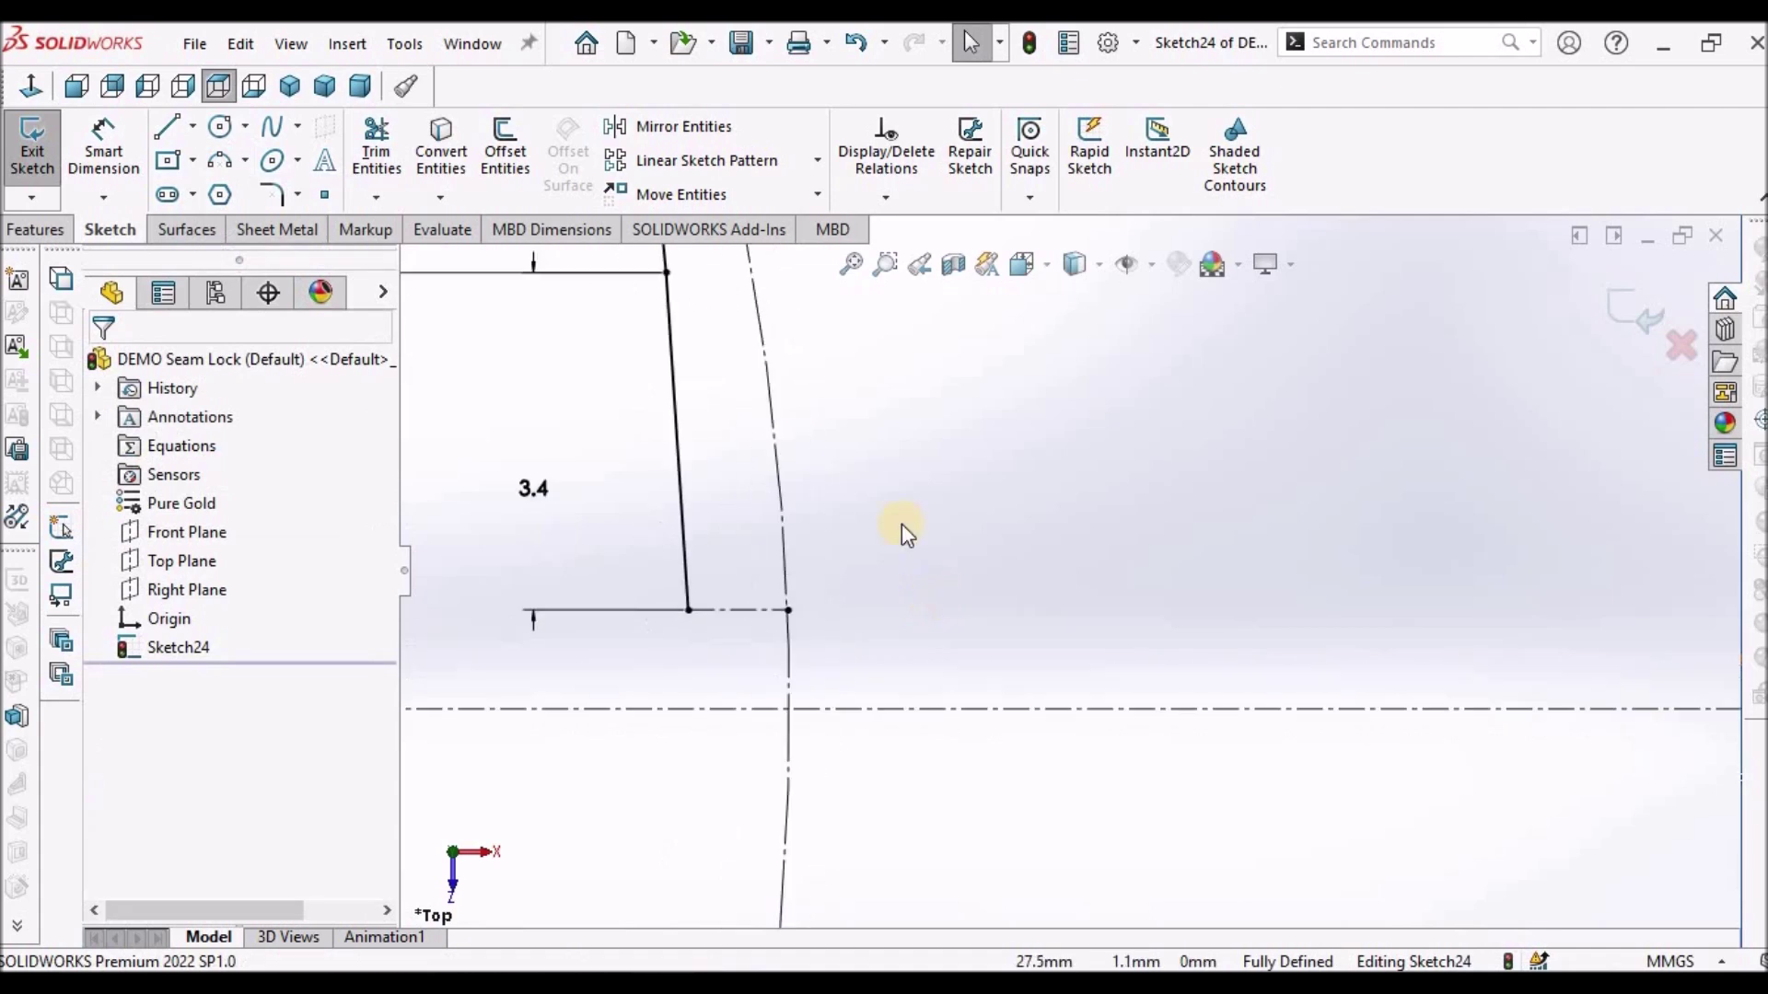
left_click(228, 168)
scroll(851, 562, "down", 2)
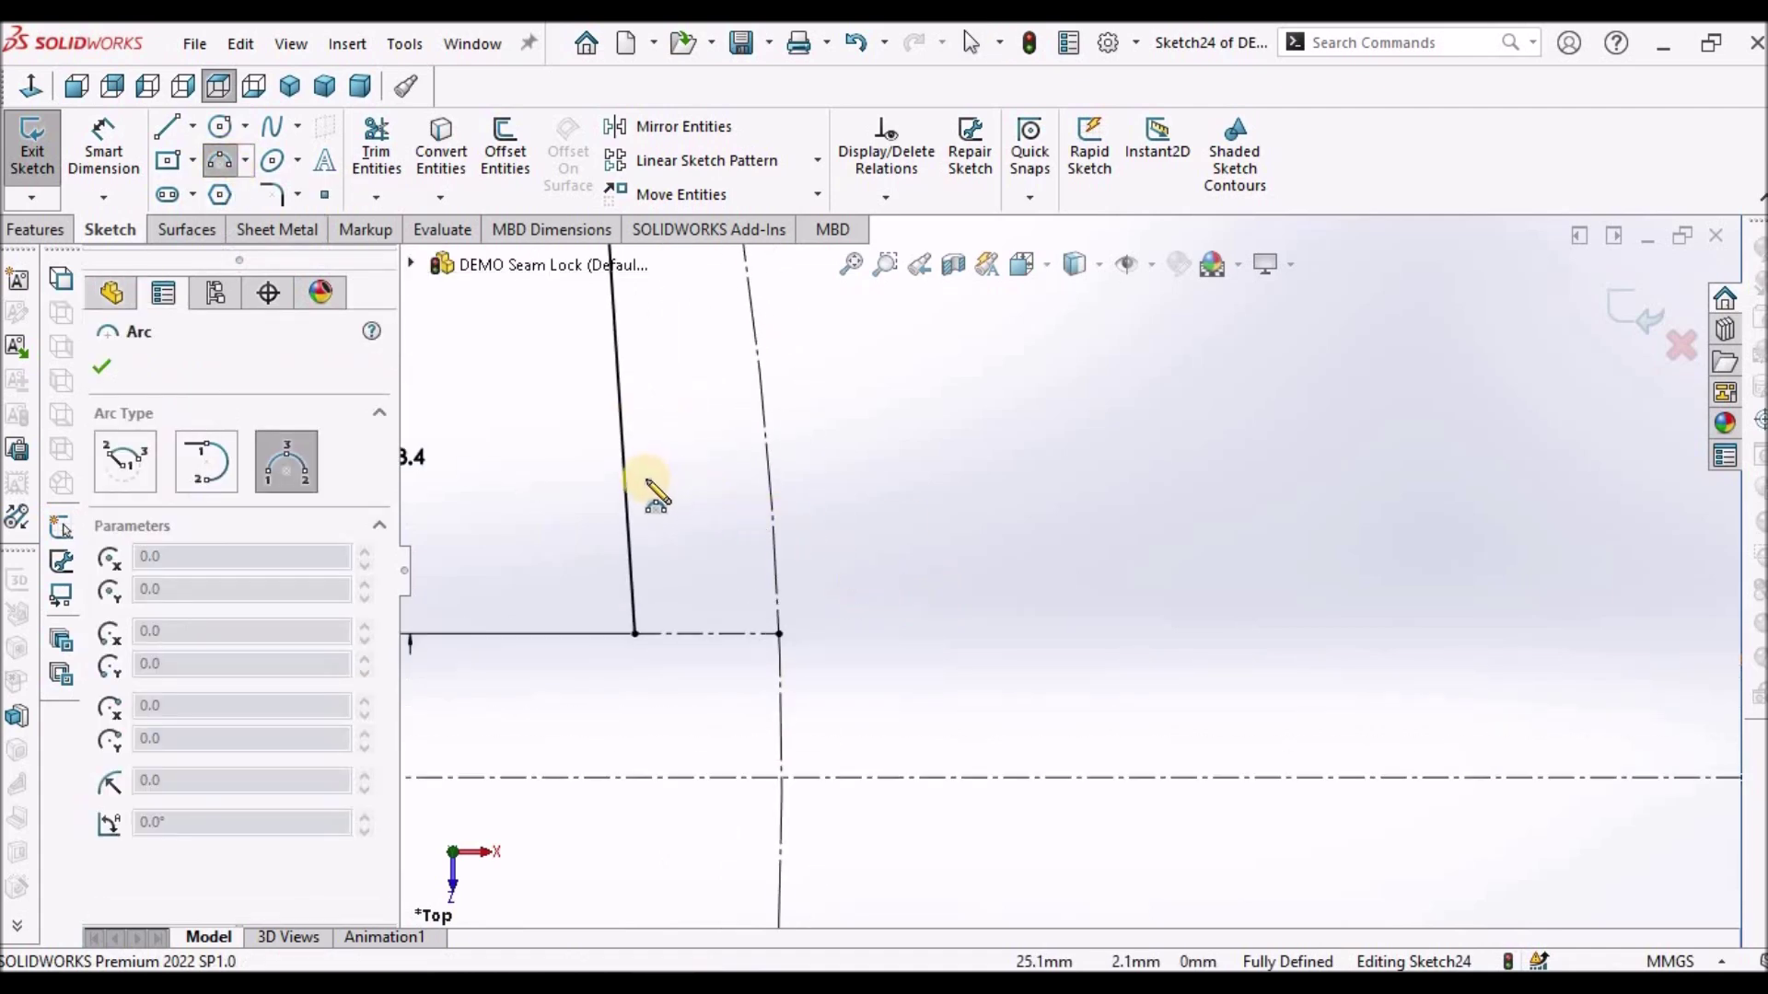
left_click(624, 461)
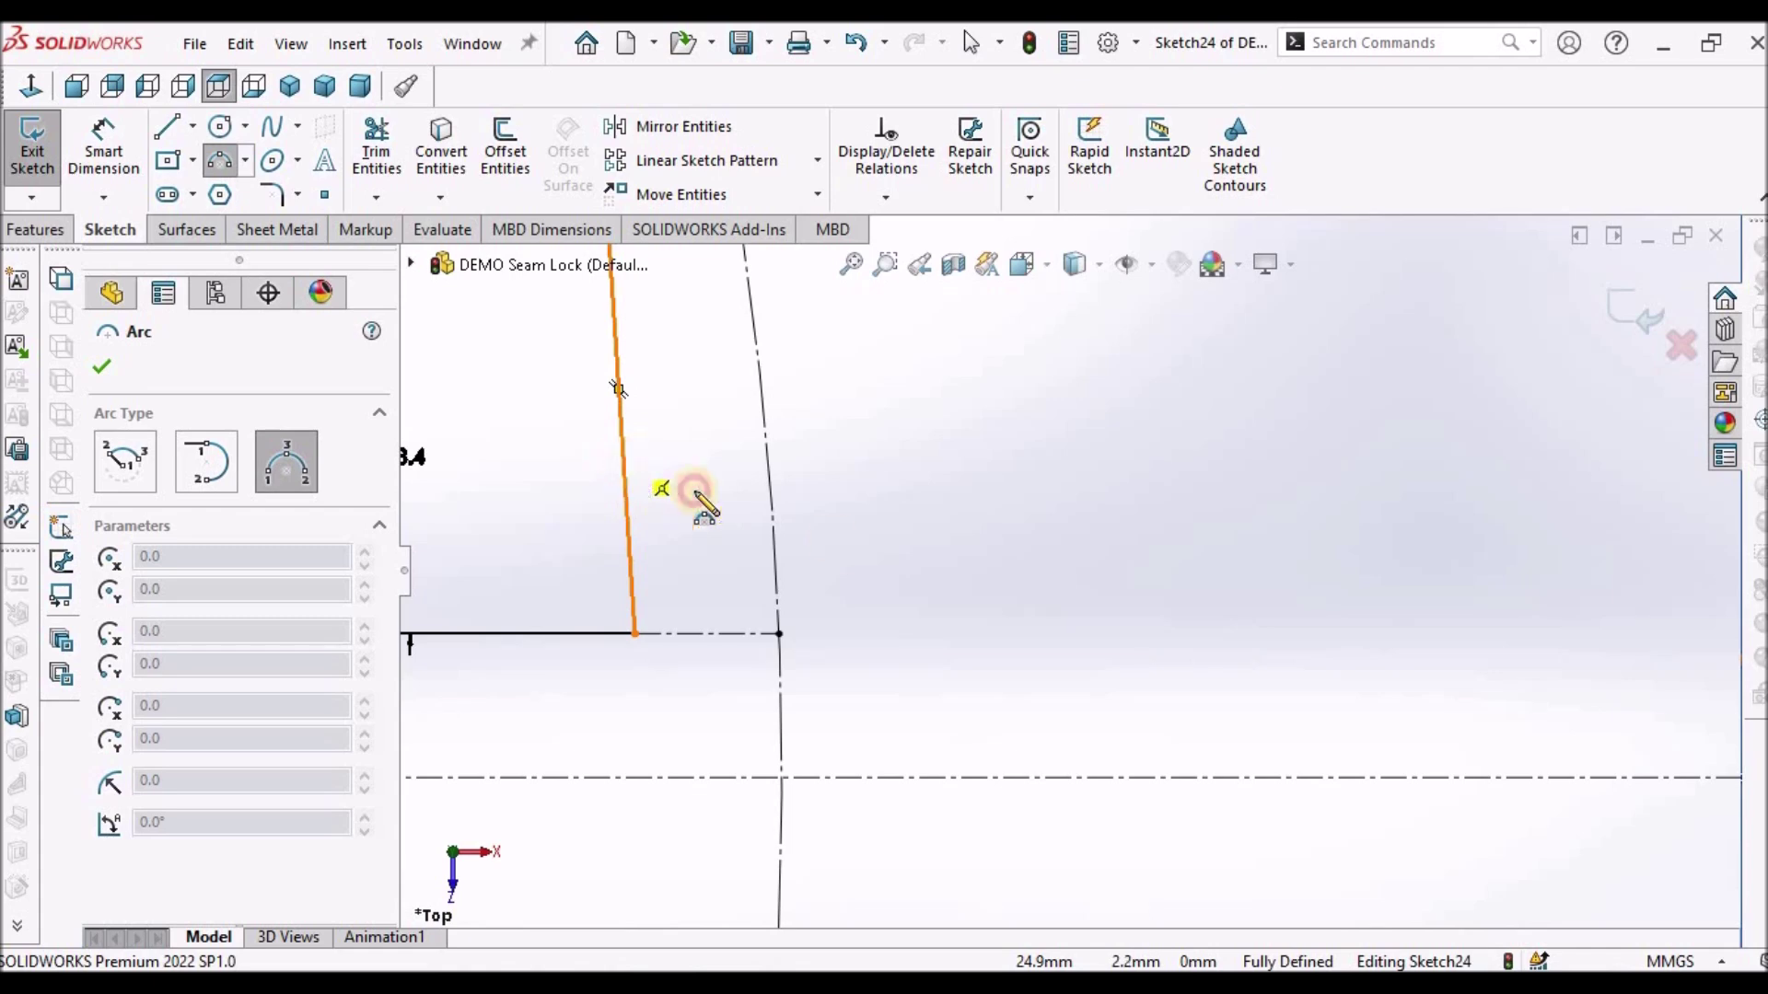
left_click(872, 520)
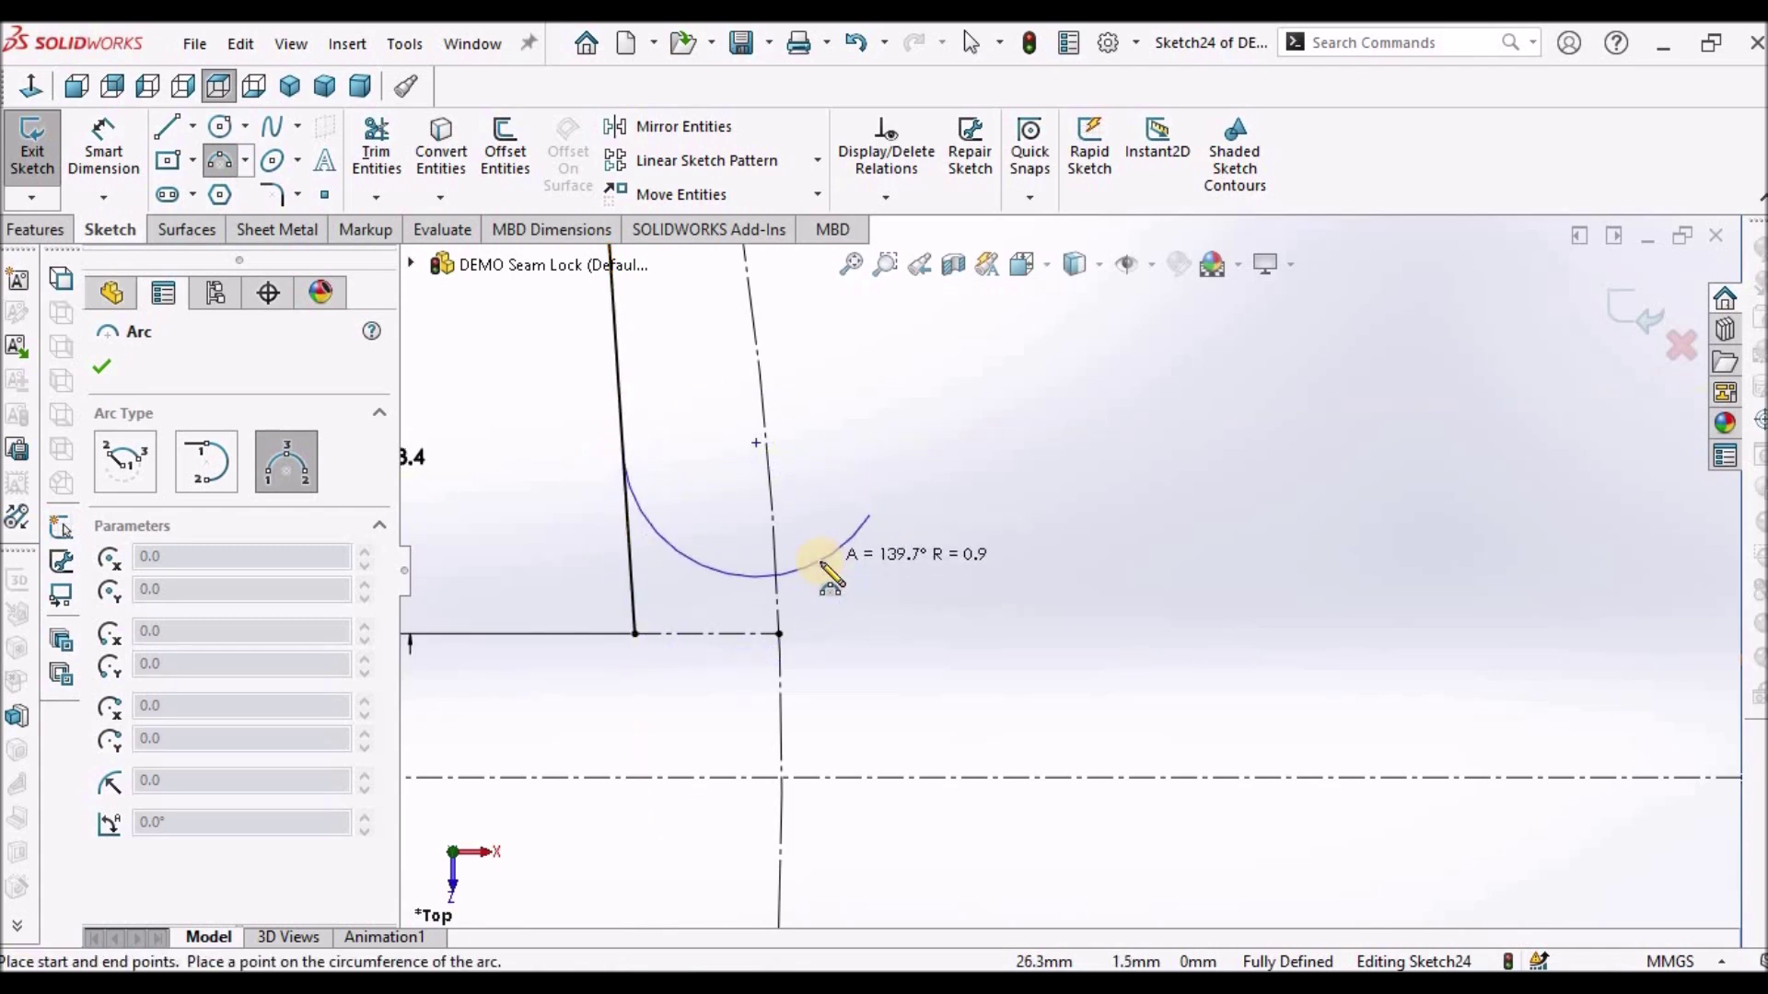
left_click(821, 580)
right_click(1005, 583)
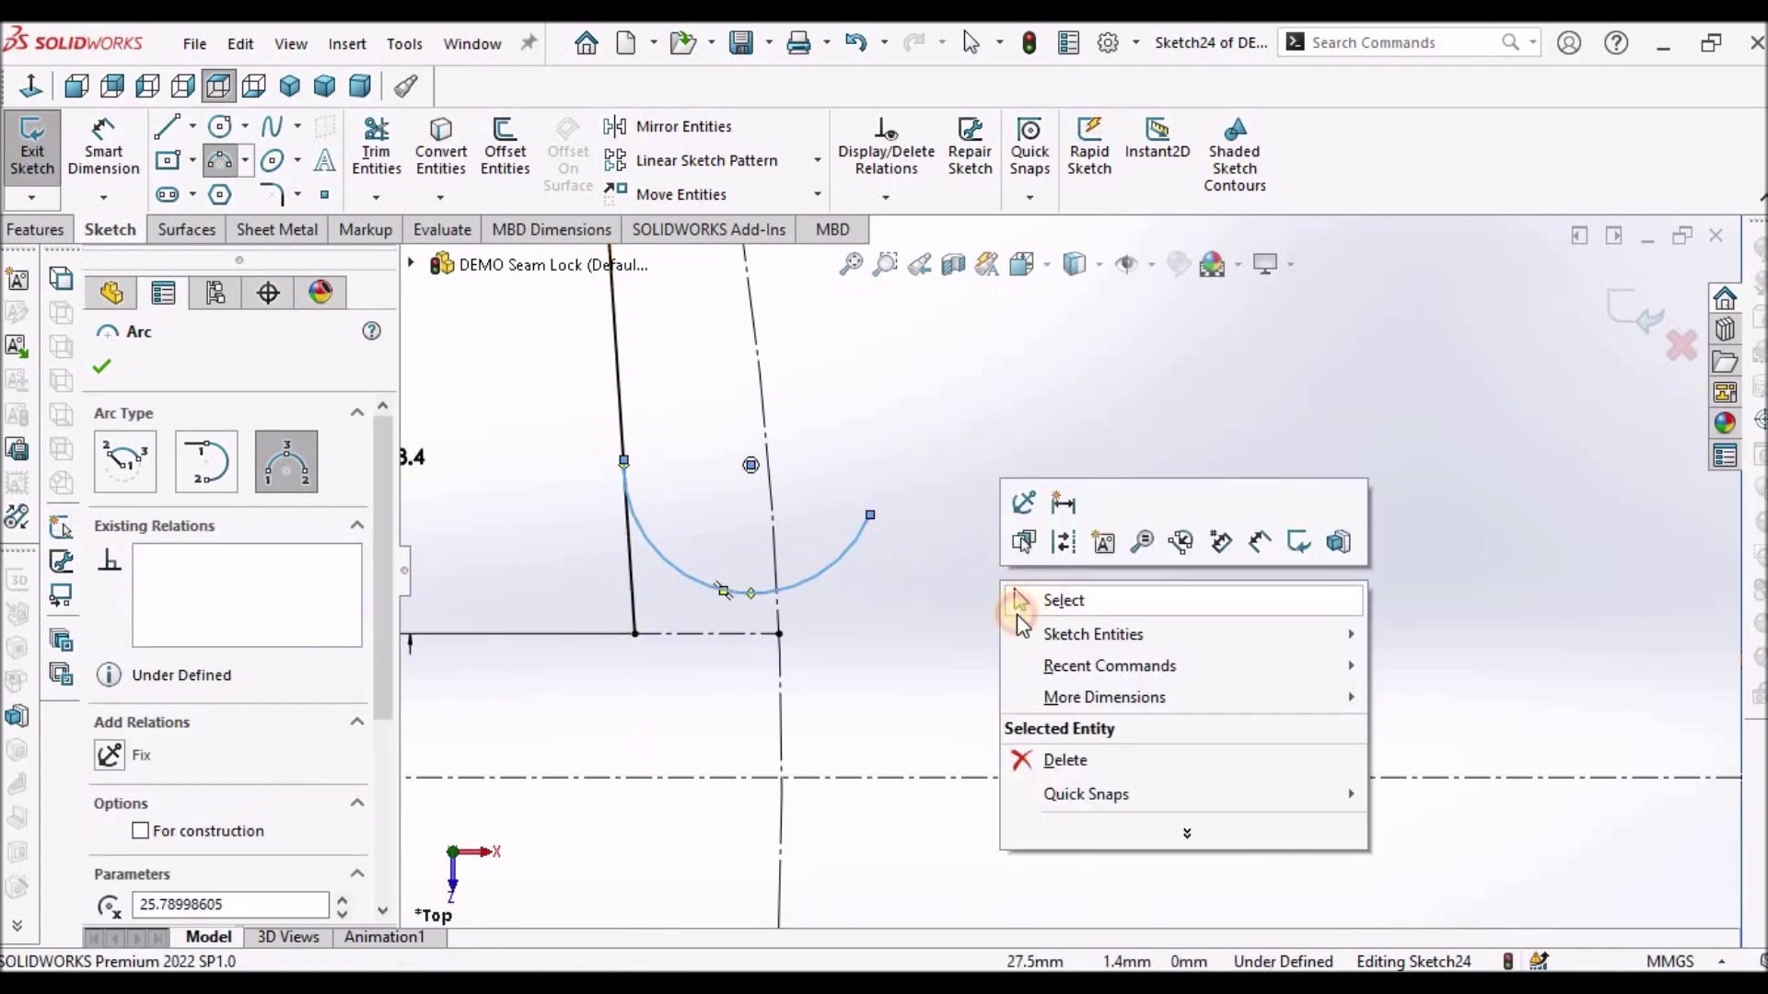
left_click(1015, 610)
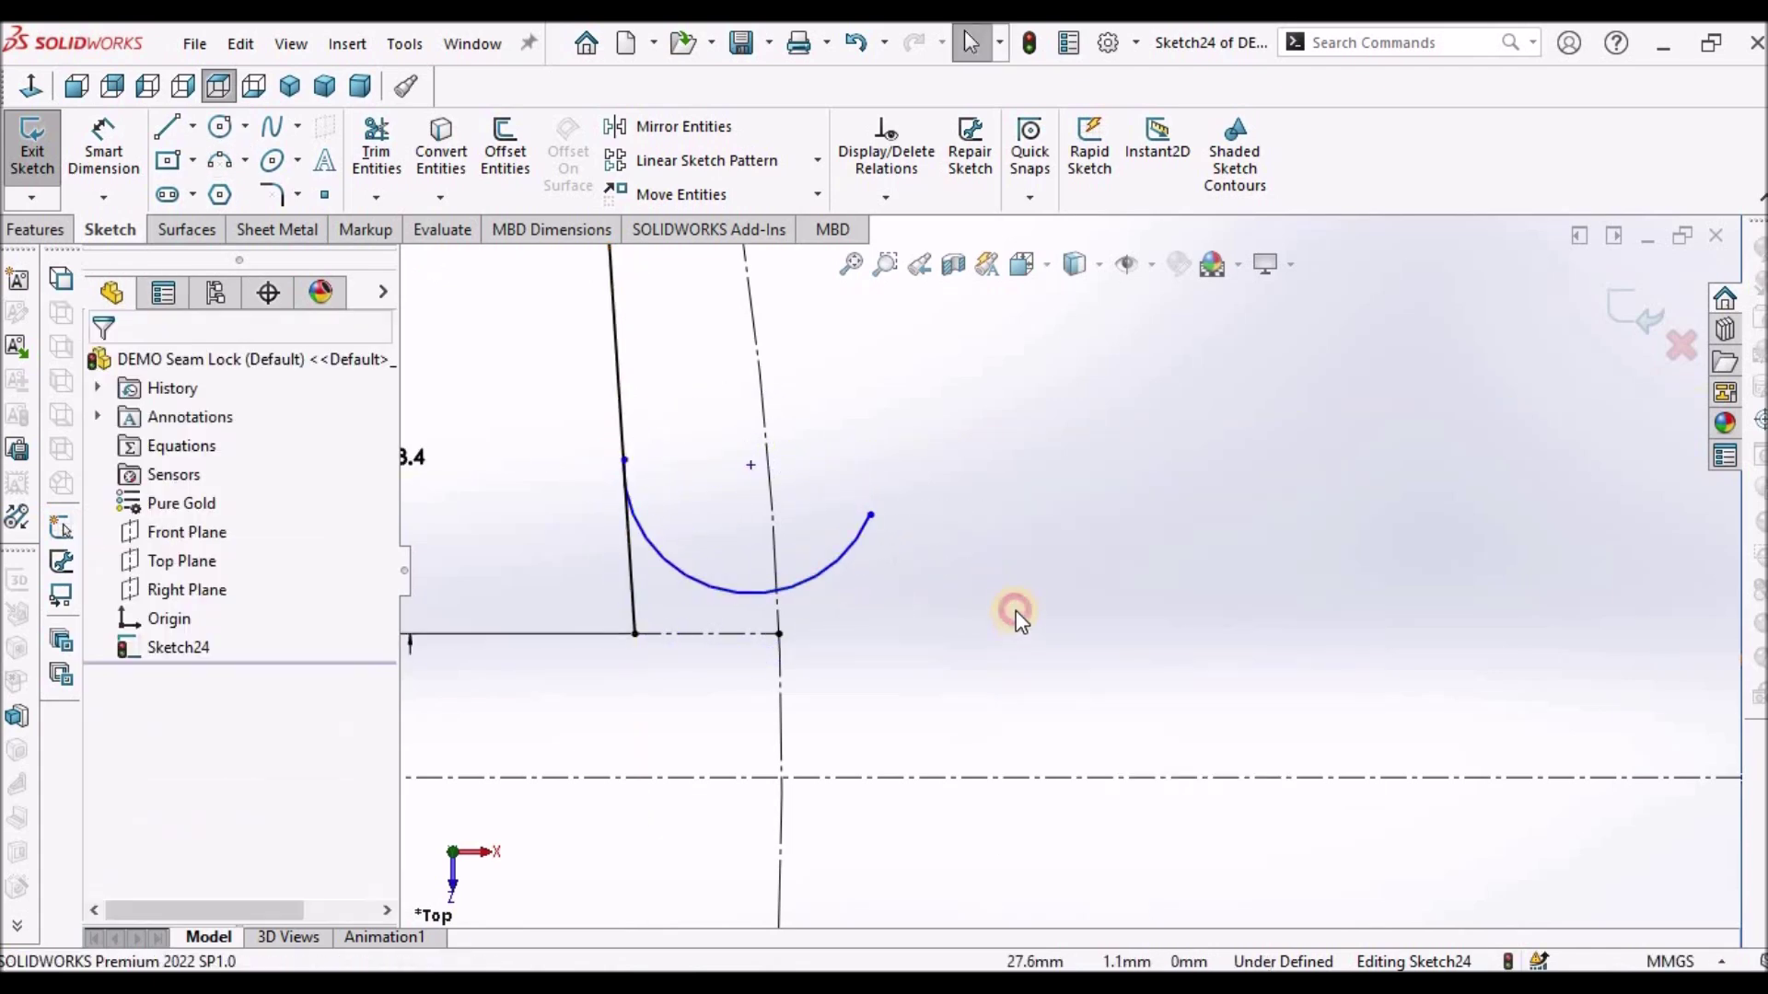
left_click(768, 635)
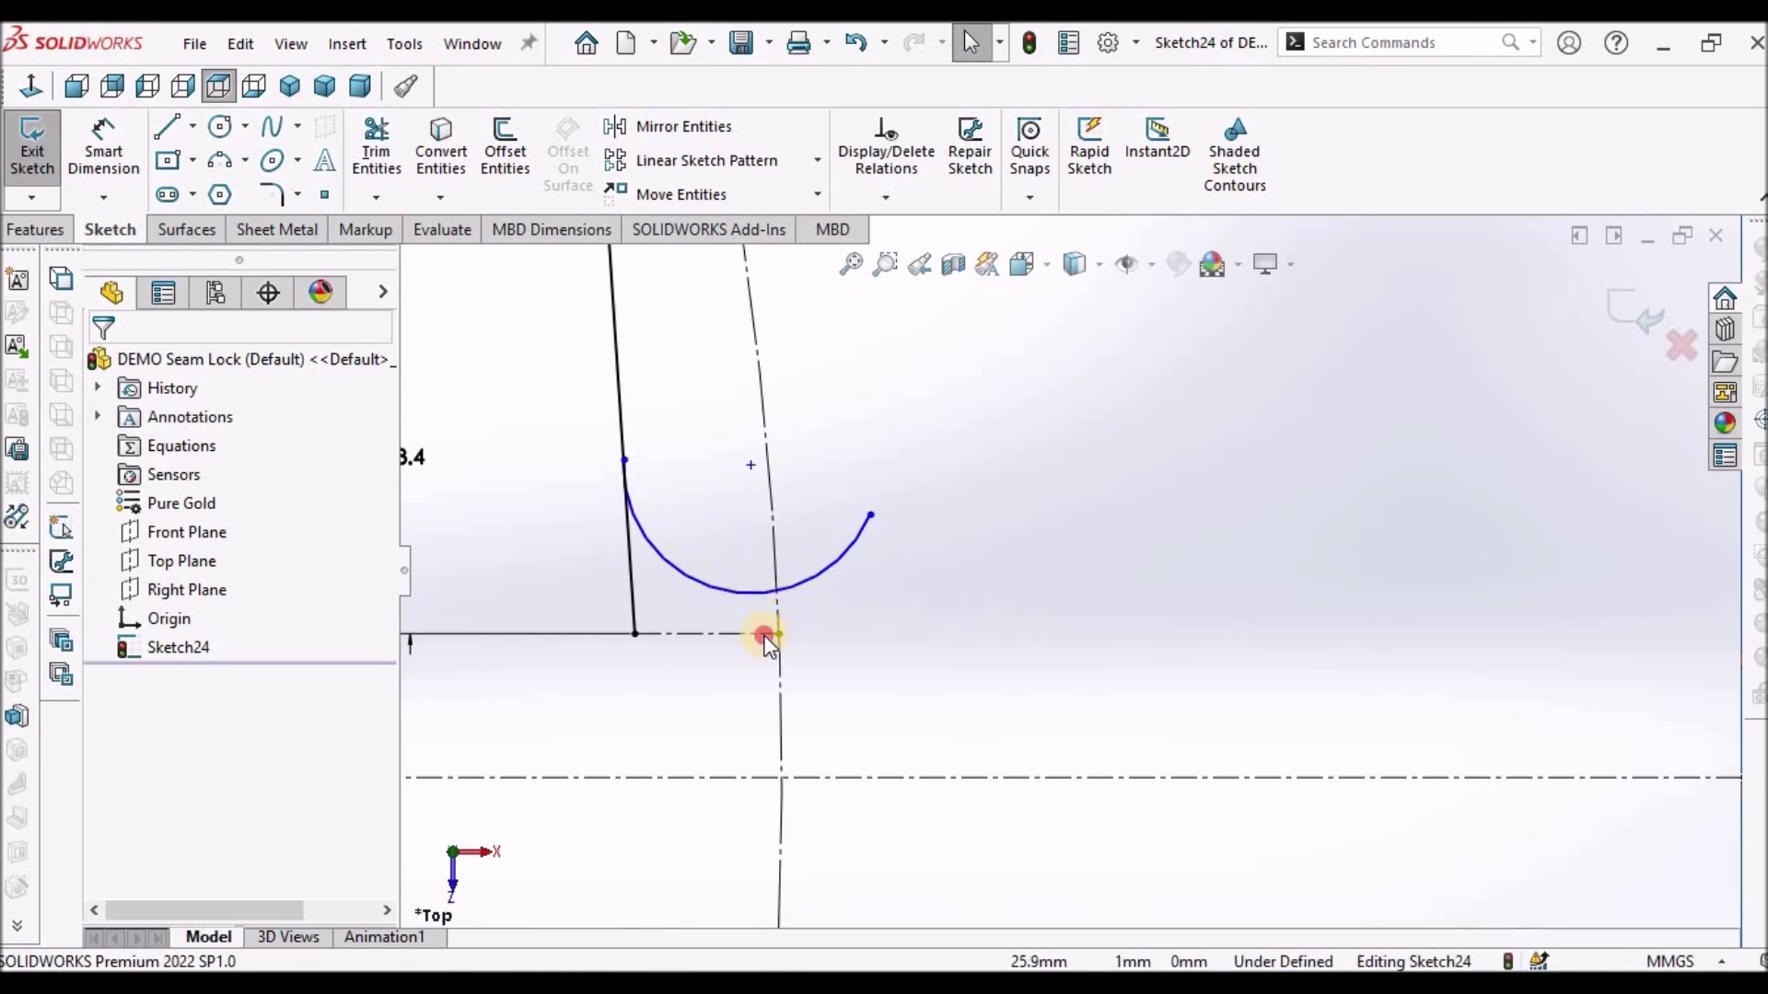
Make the arc tangent to the short horizontal construction line
left_click(735, 590, "ctrl")
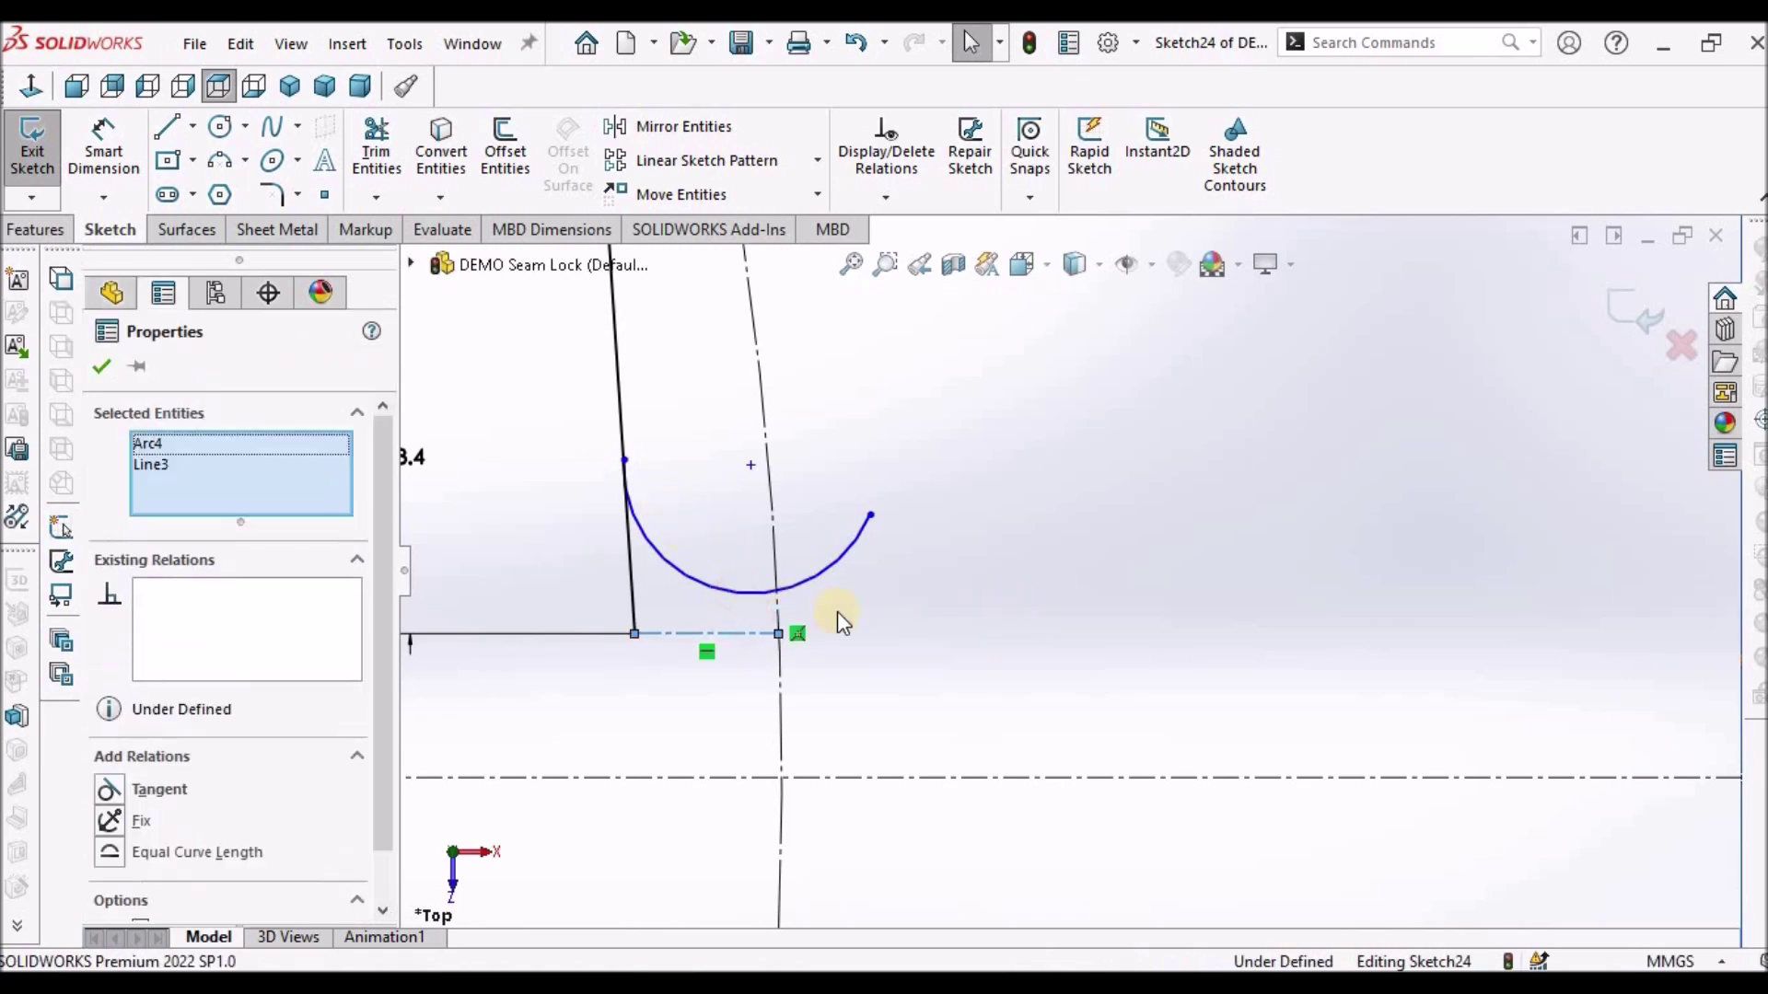
left_click(108, 790)
left_click(1235, 572)
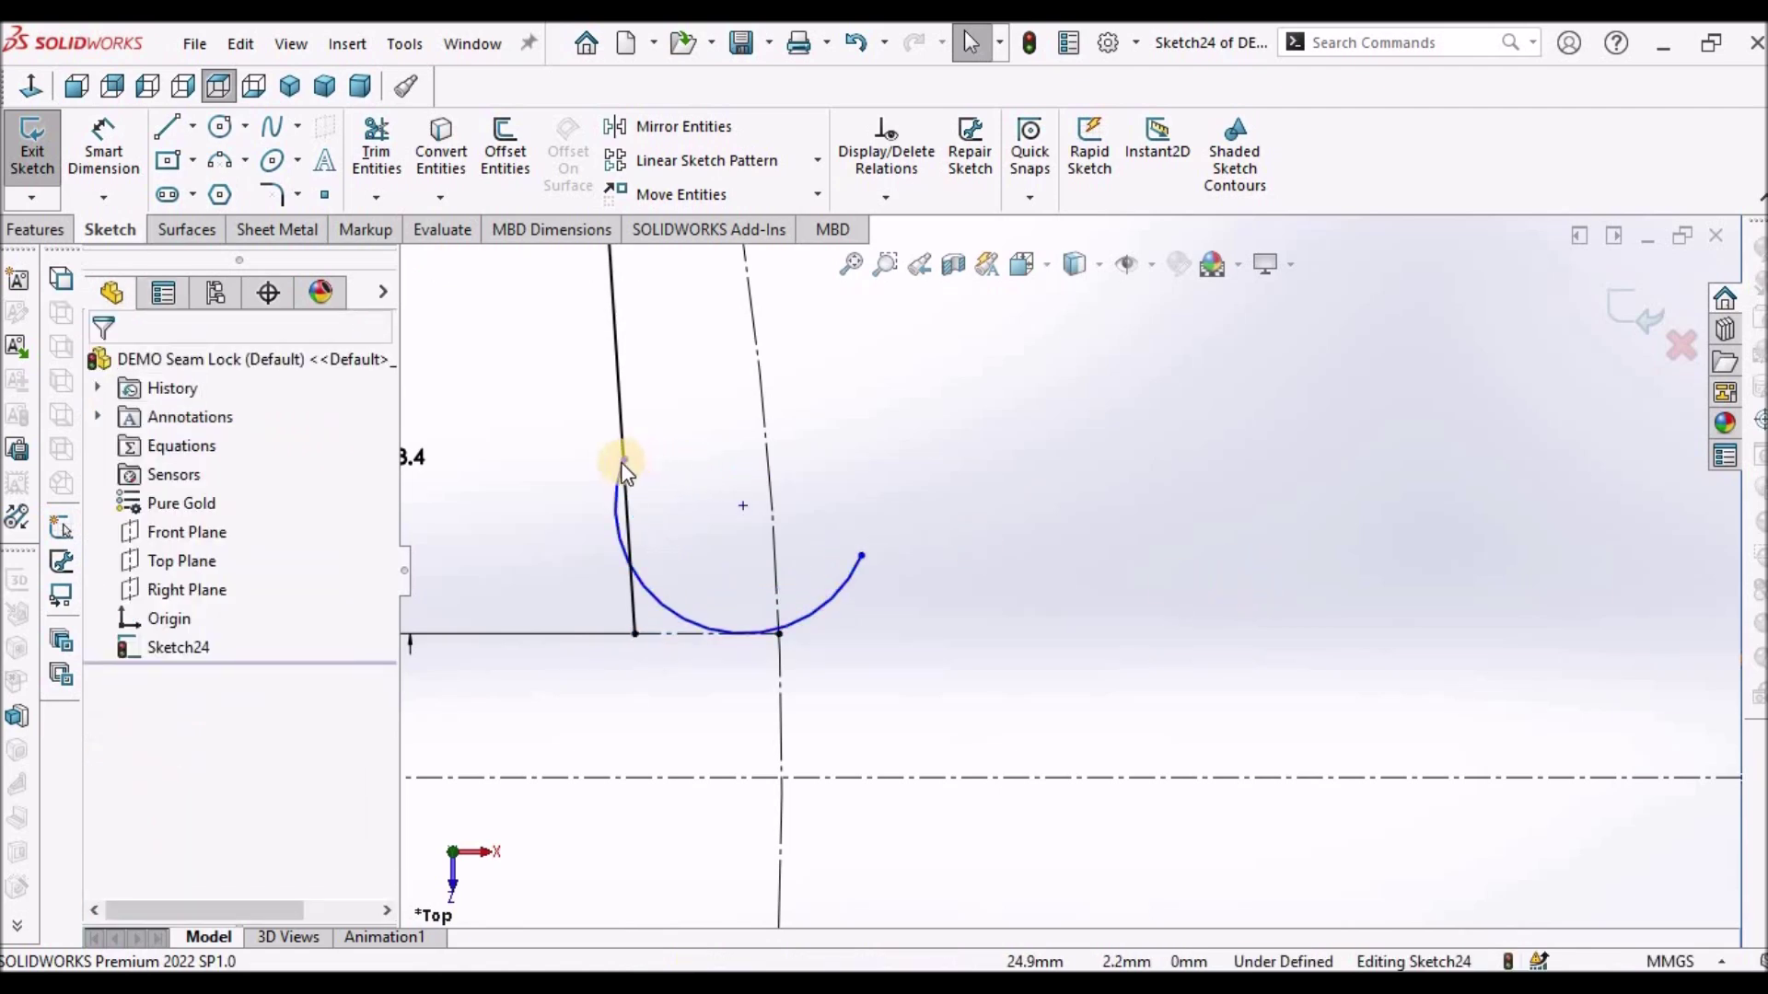
Make the arc tangent to the near-vertical wall line as well
left_click(626, 486)
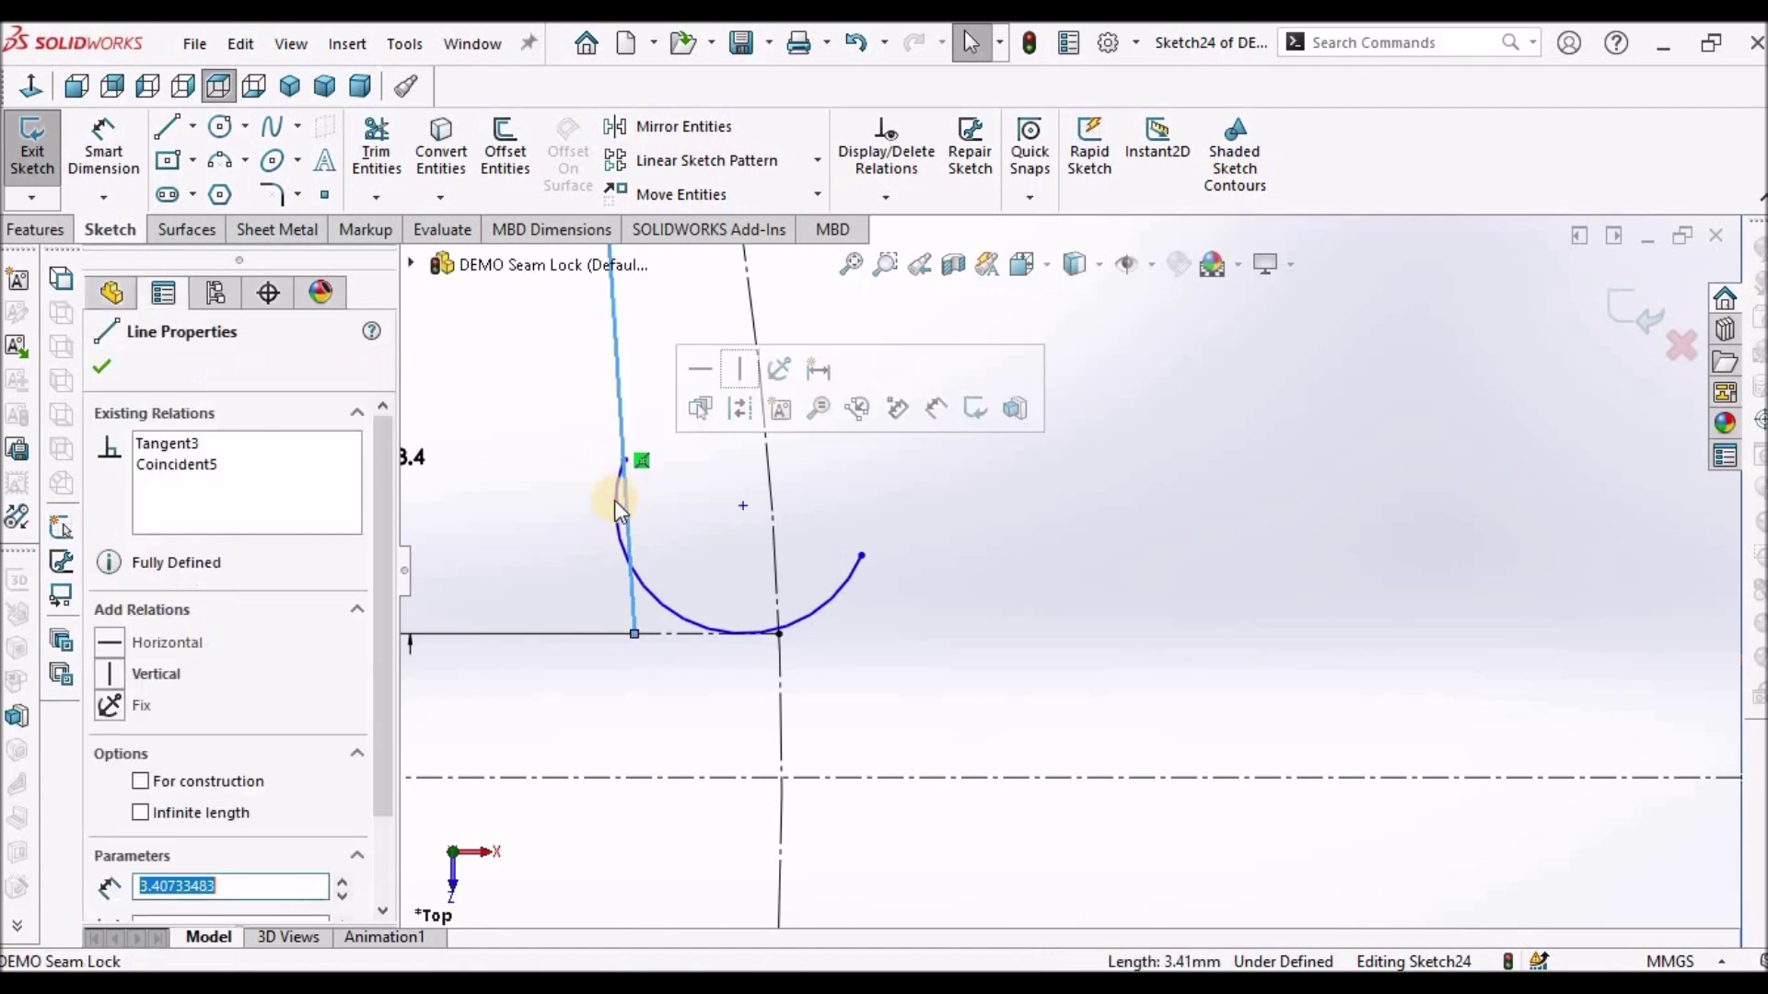
left_click(616, 512, "ctrl")
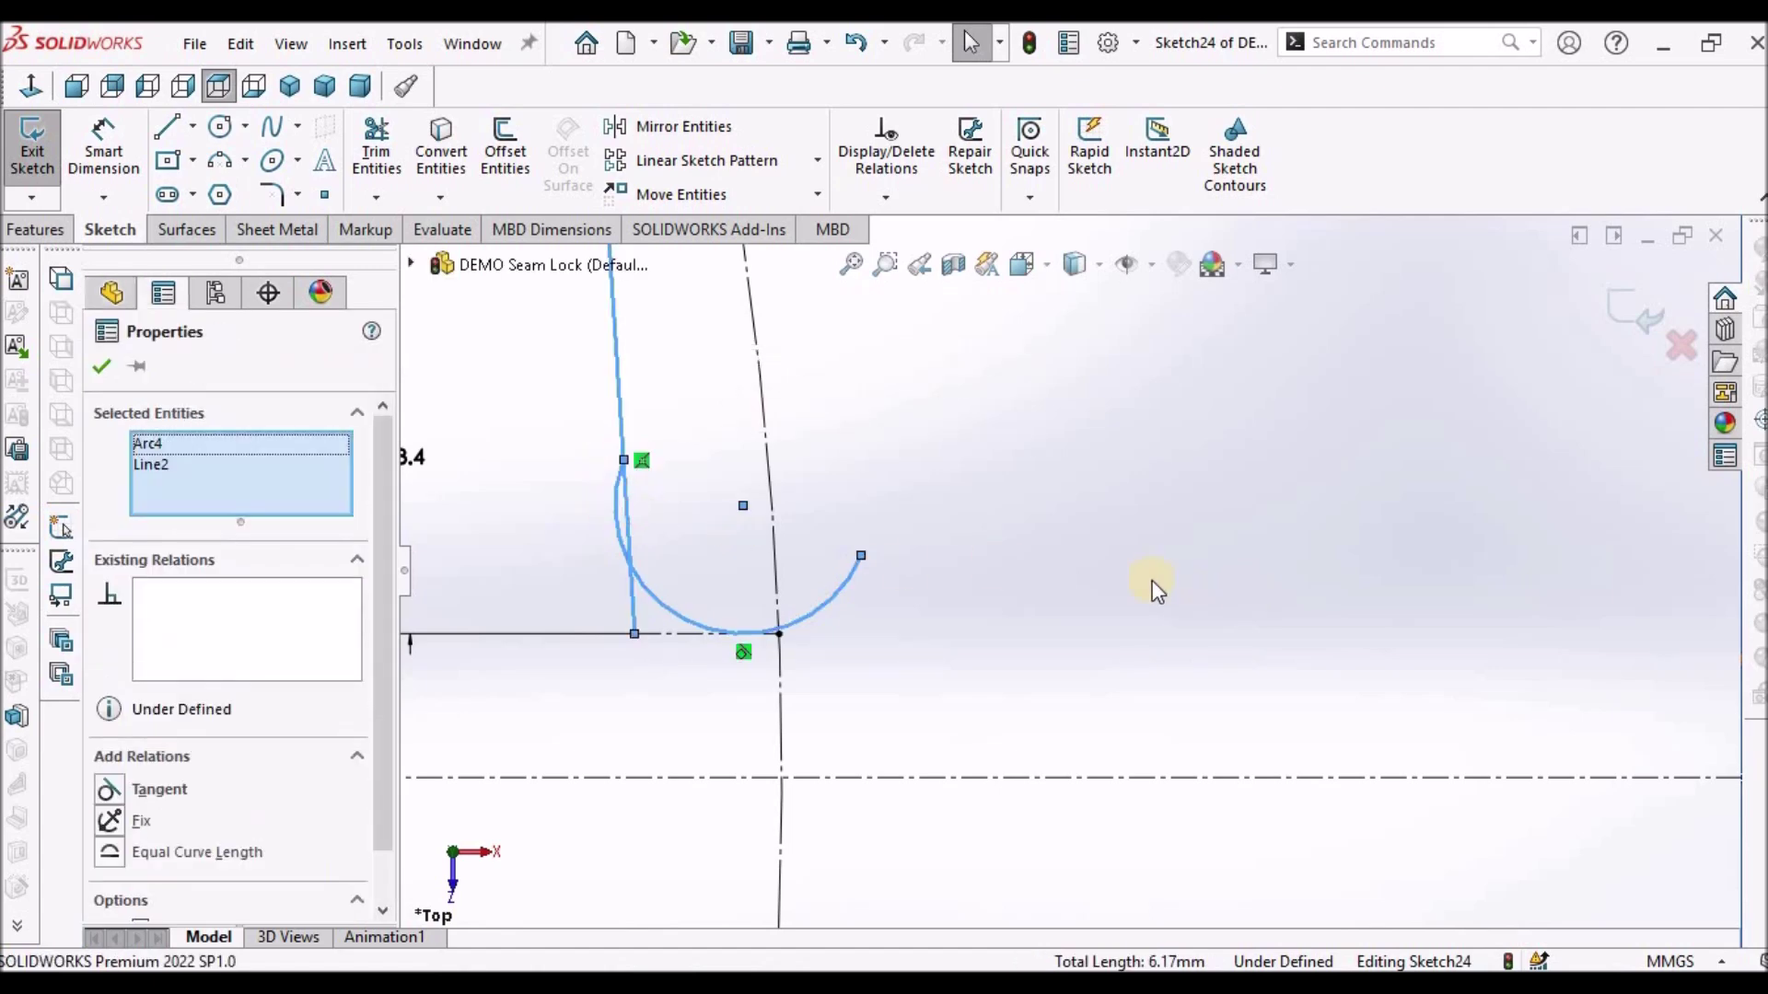
left_click(108, 792)
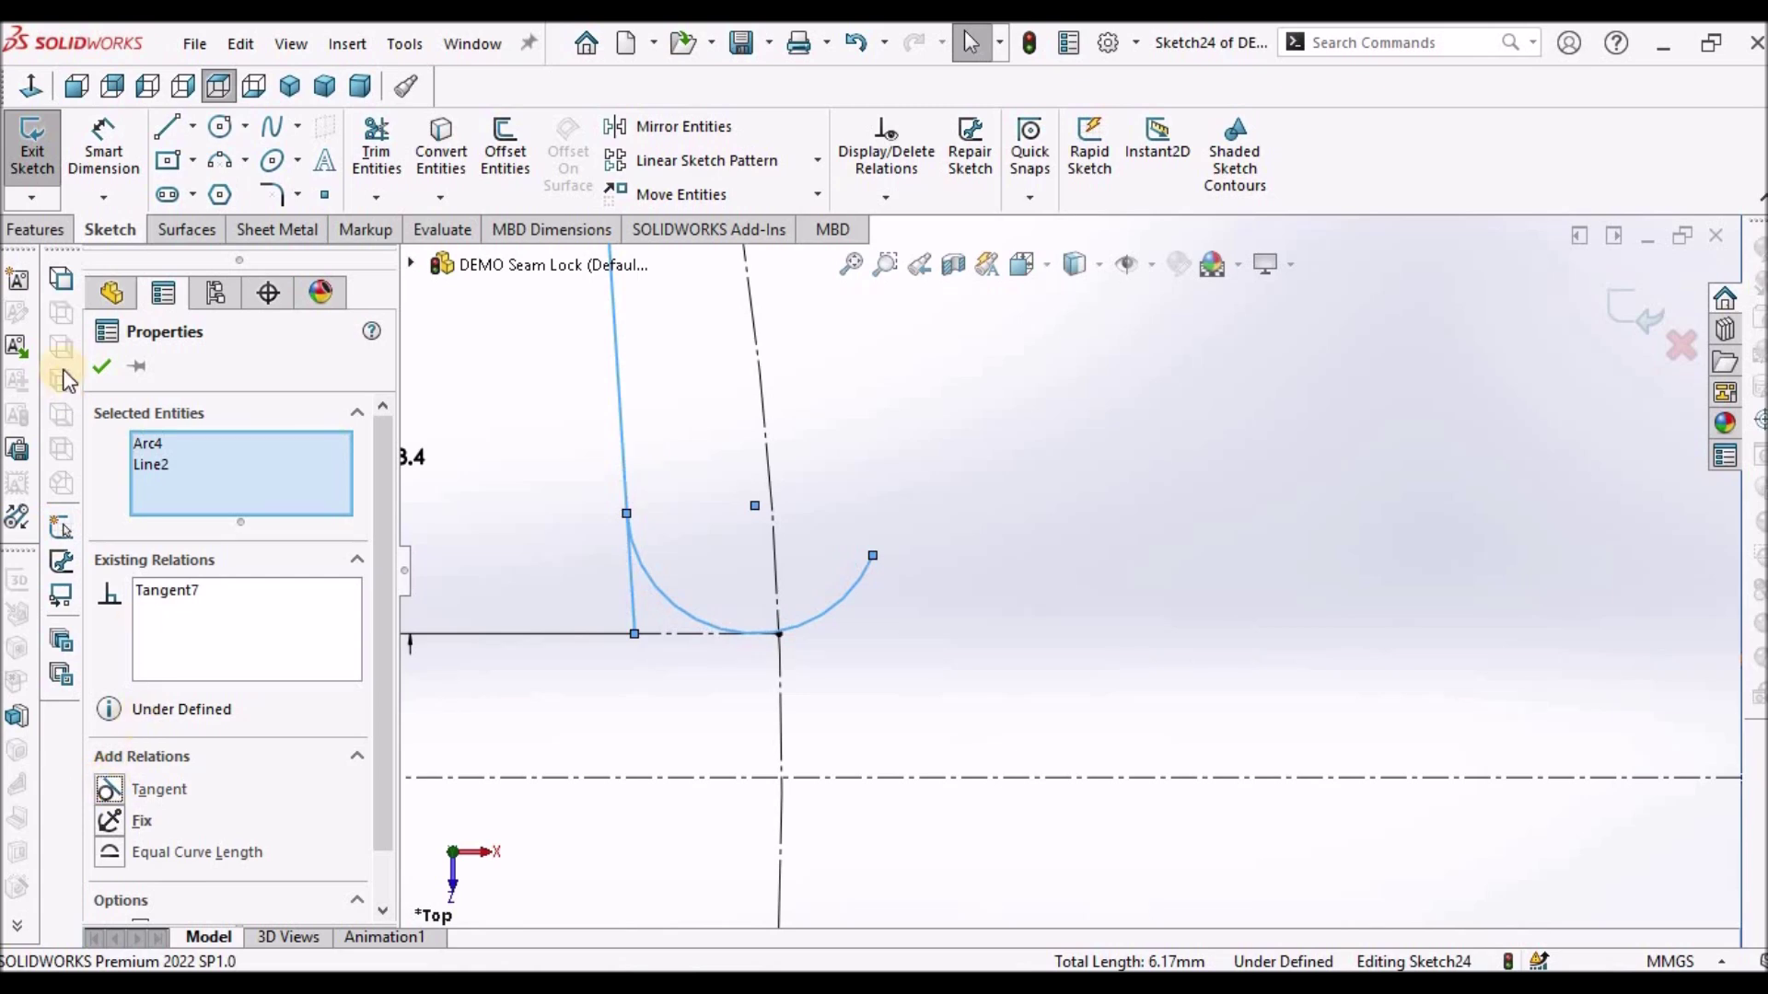
left_click(102, 367)
scroll(1112, 596, "up", 4)
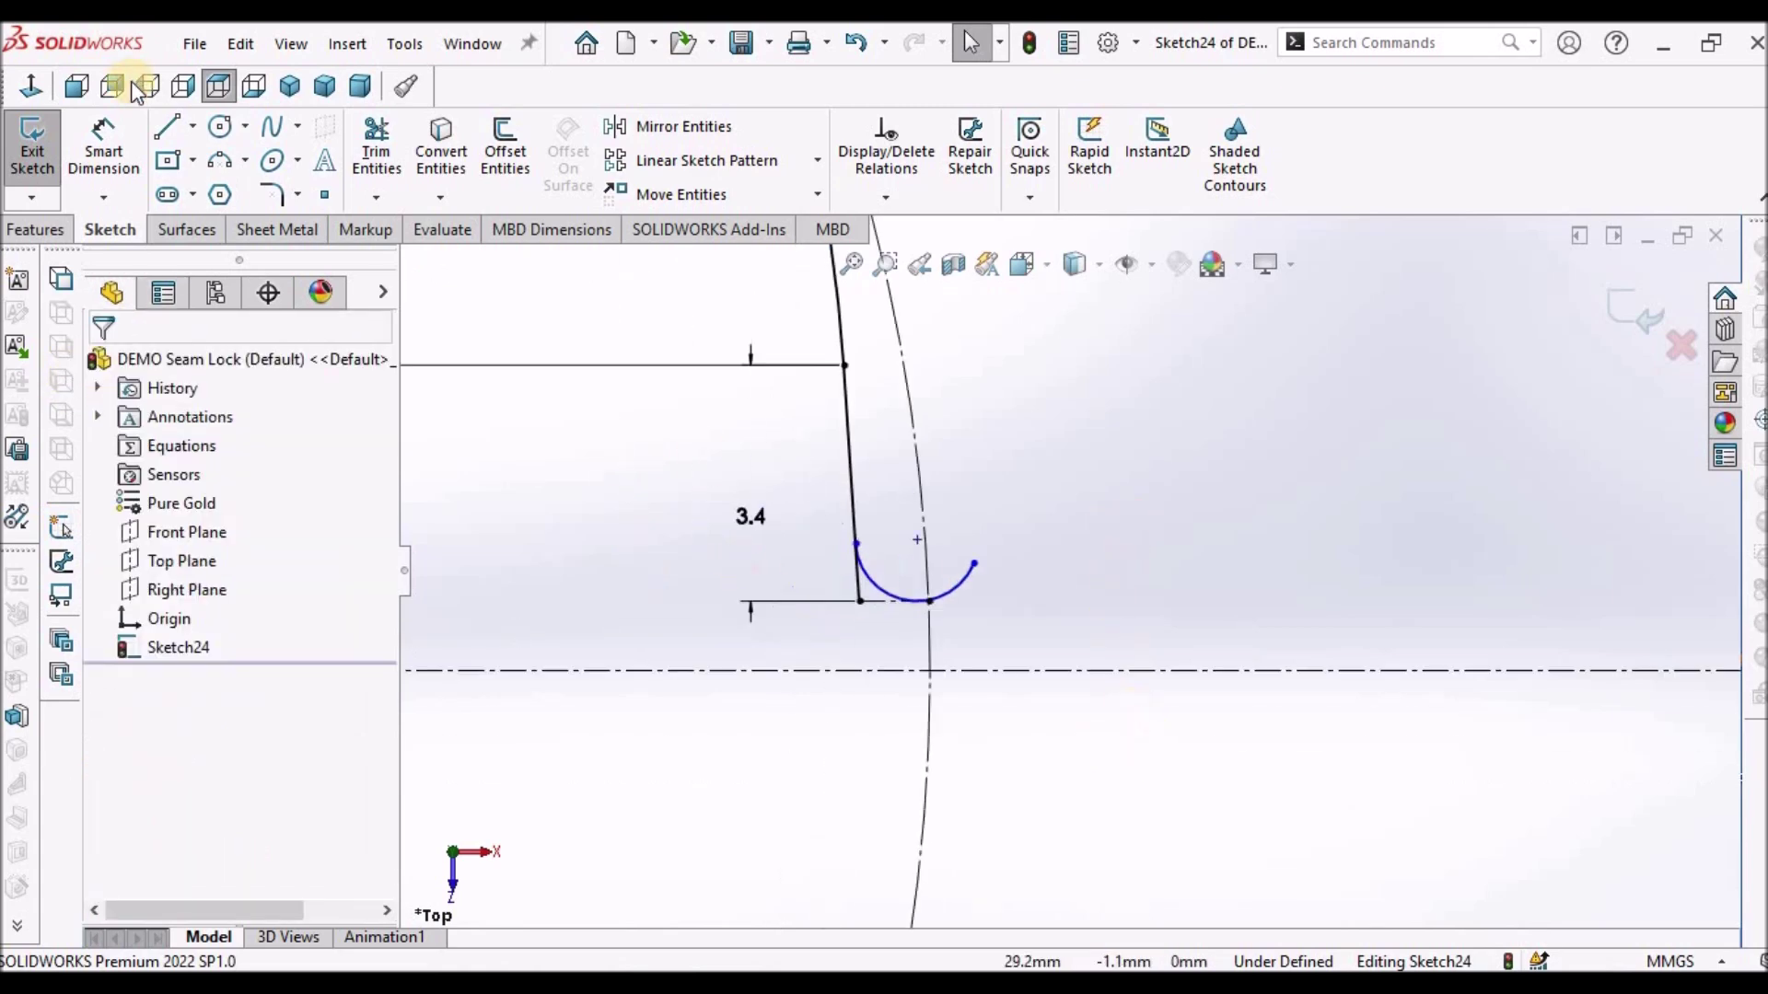
left_click(103, 148)
Dimension the arc's open end 2.5 mm from the centreline
scroll(1103, 662, "down", 2)
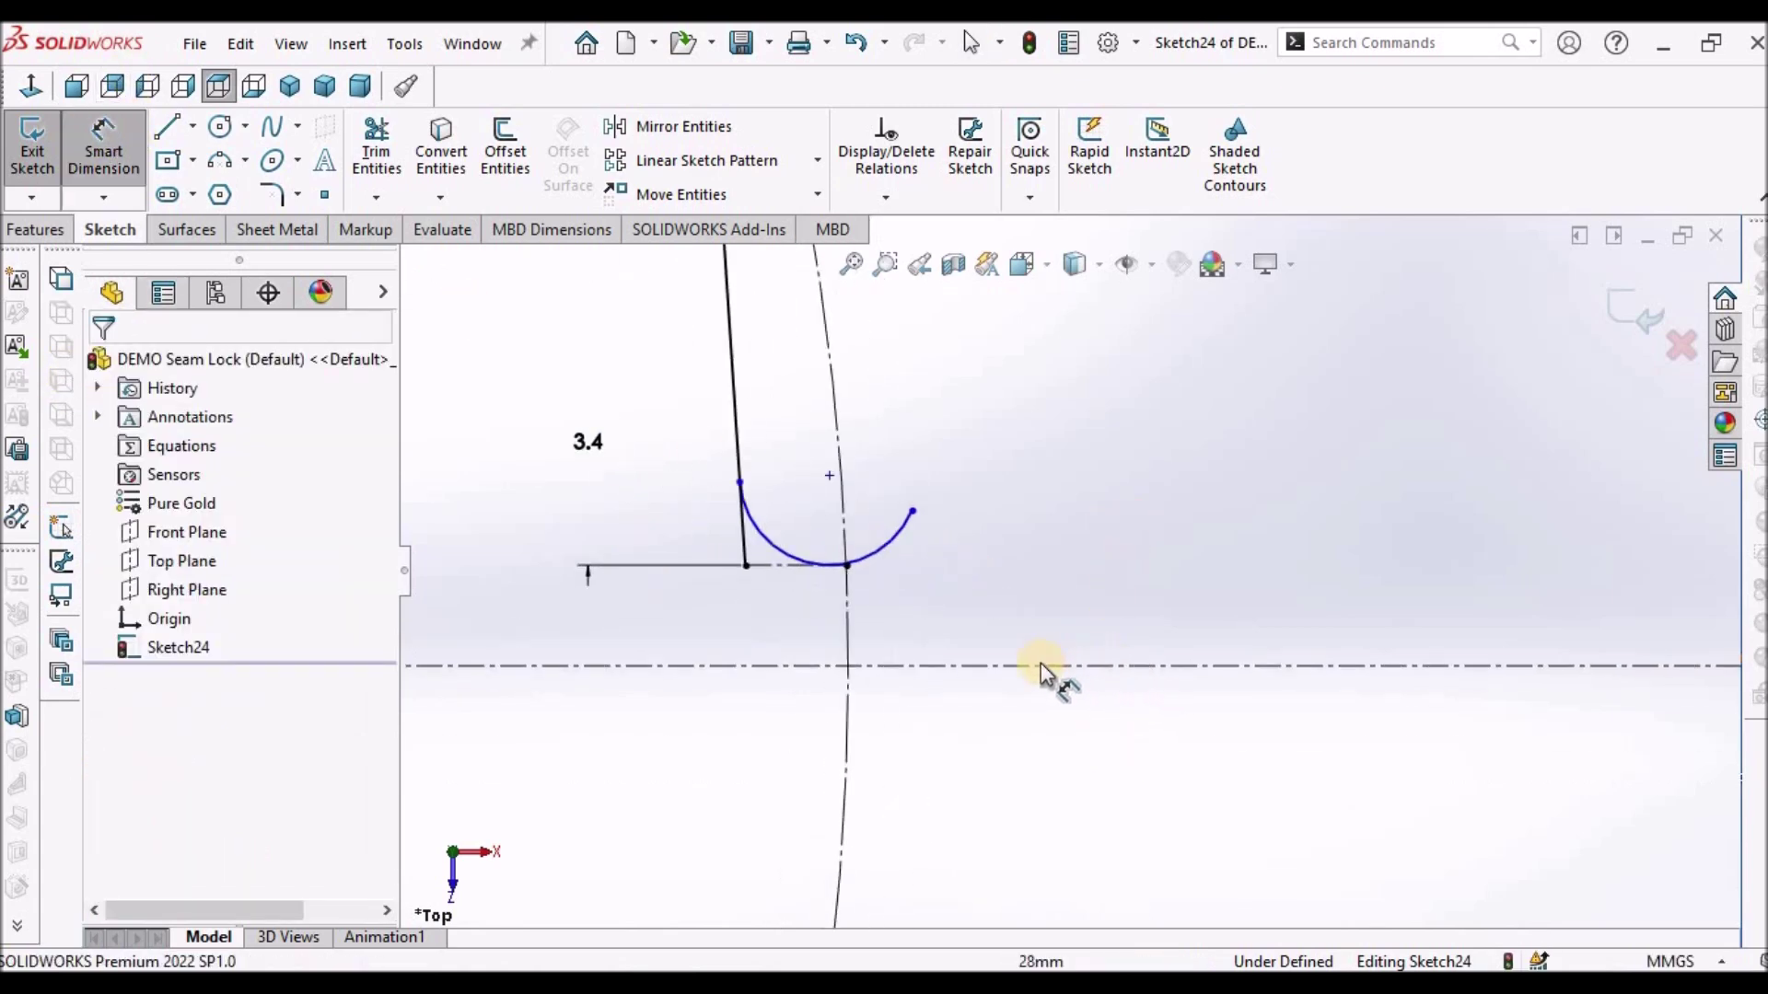
left_click(1040, 666)
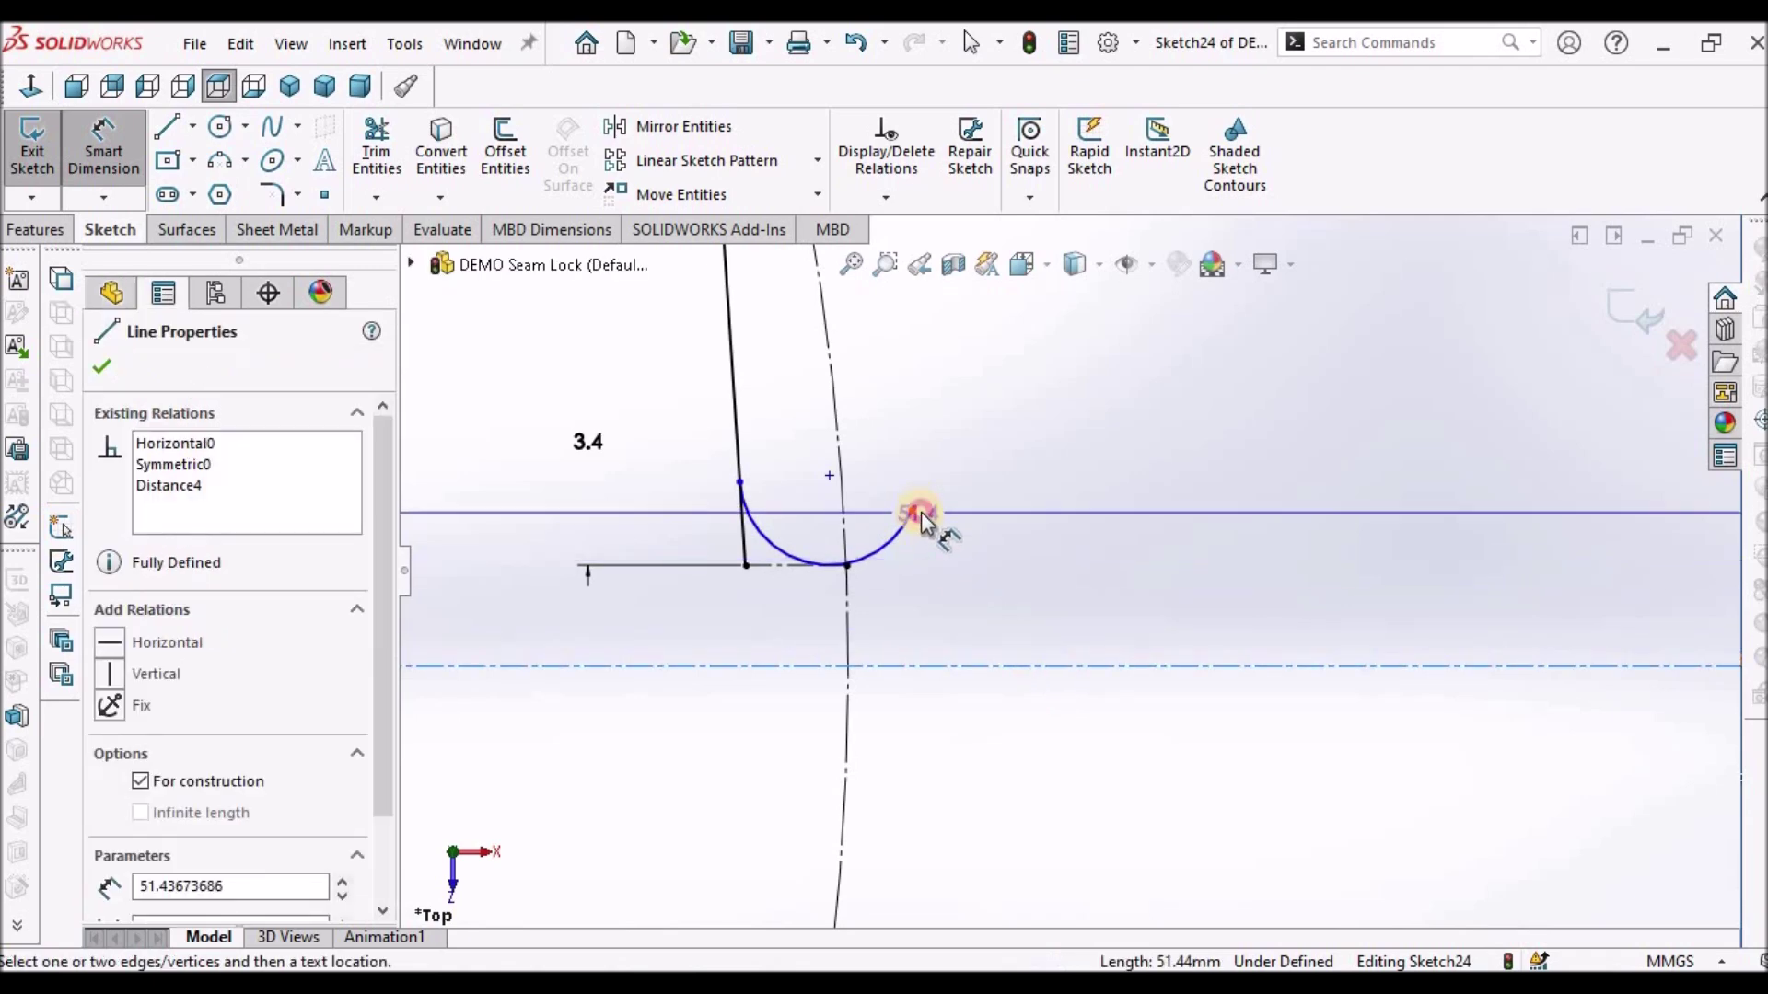
left_click(916, 510)
left_click(1325, 584)
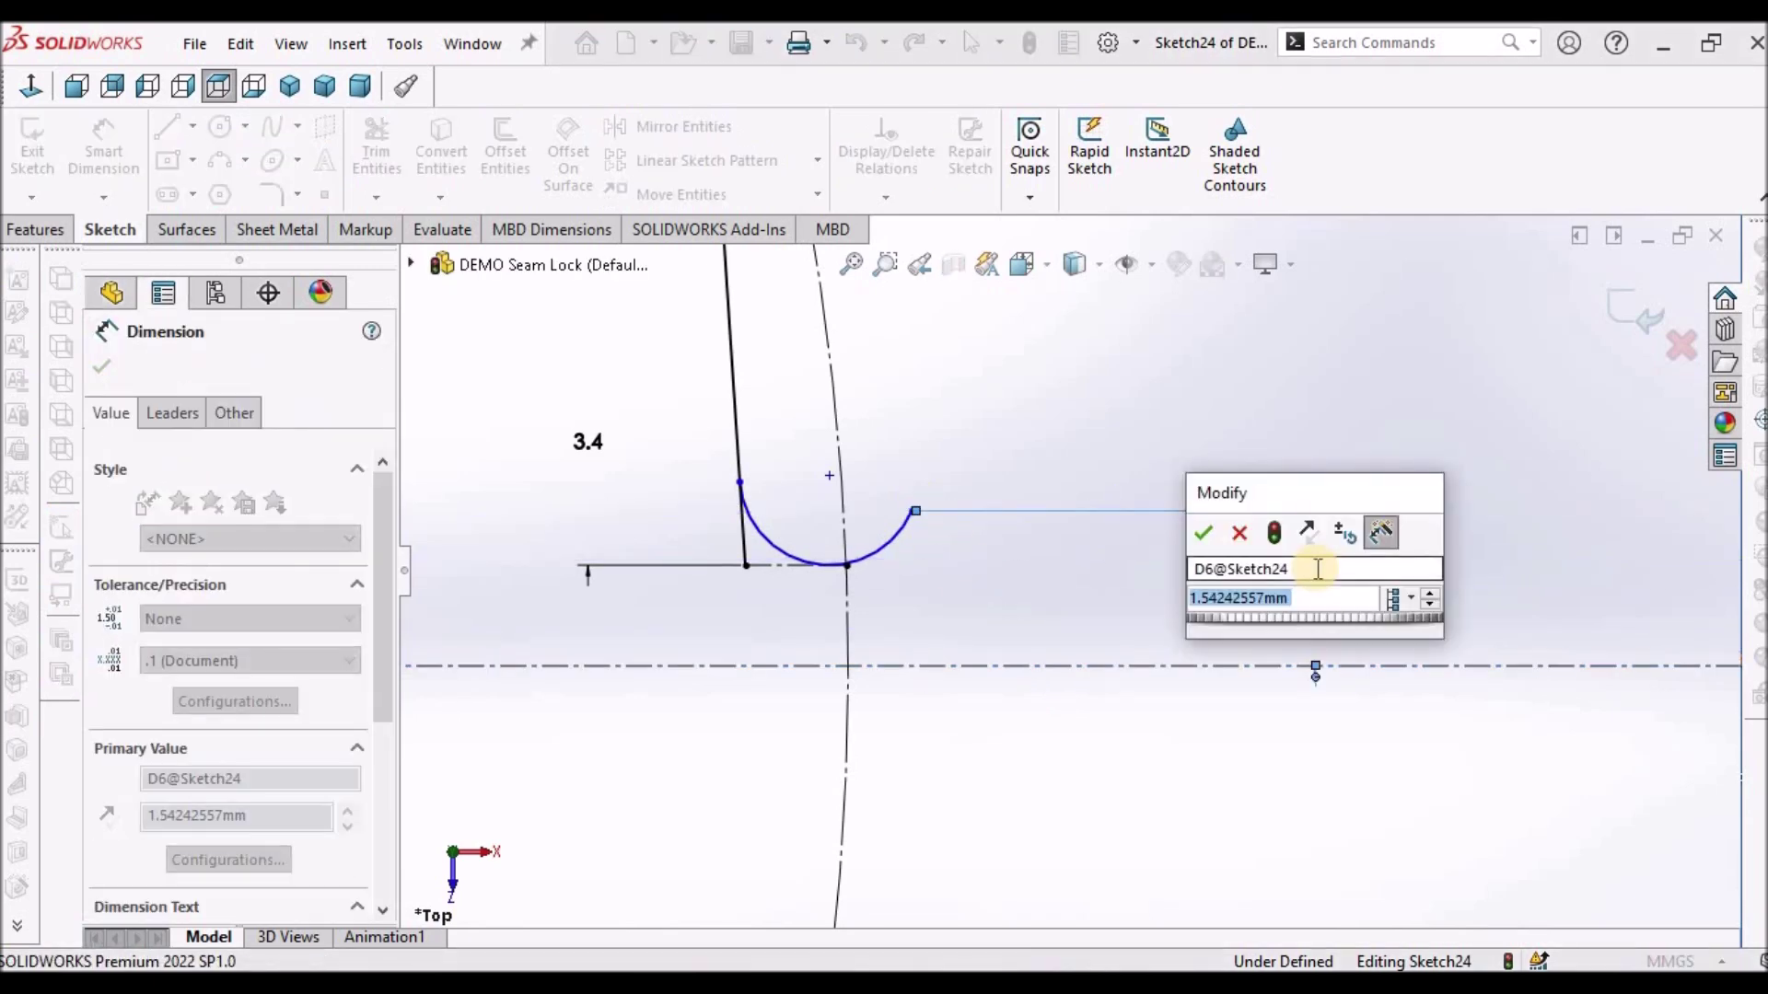
type("2.5")
key("Return")
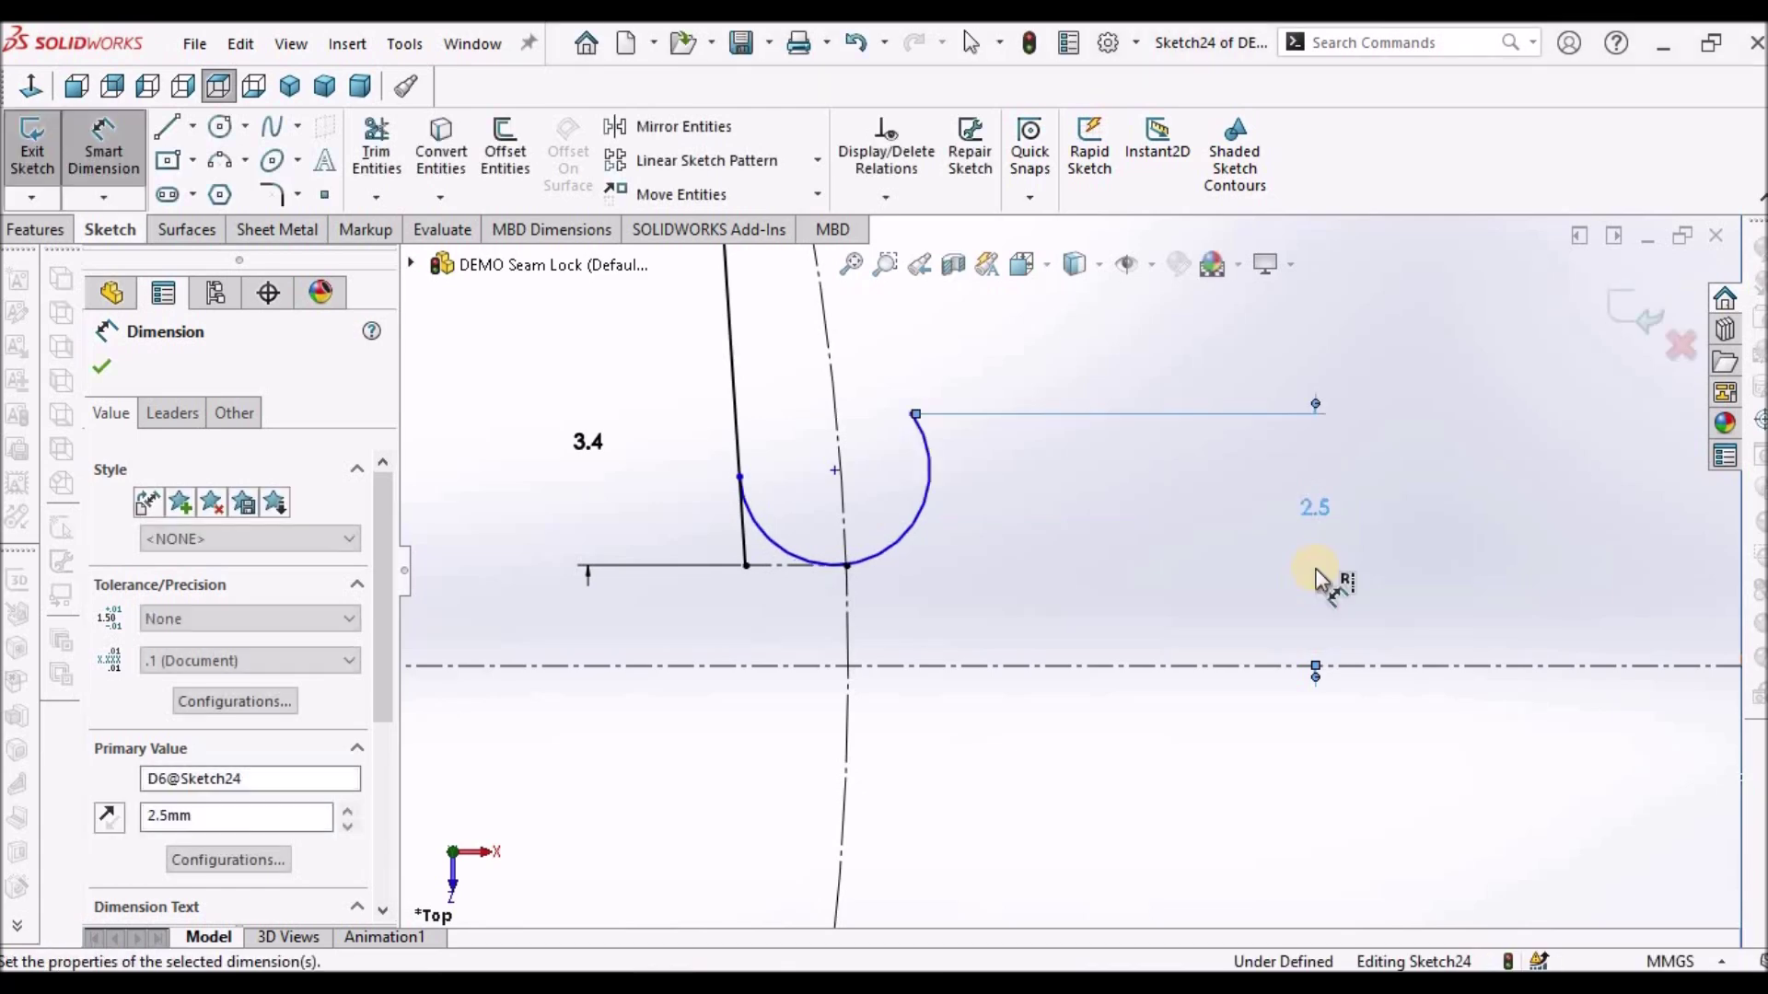
Give the arc a 1.5 mm radius dimension
left_click(876, 546)
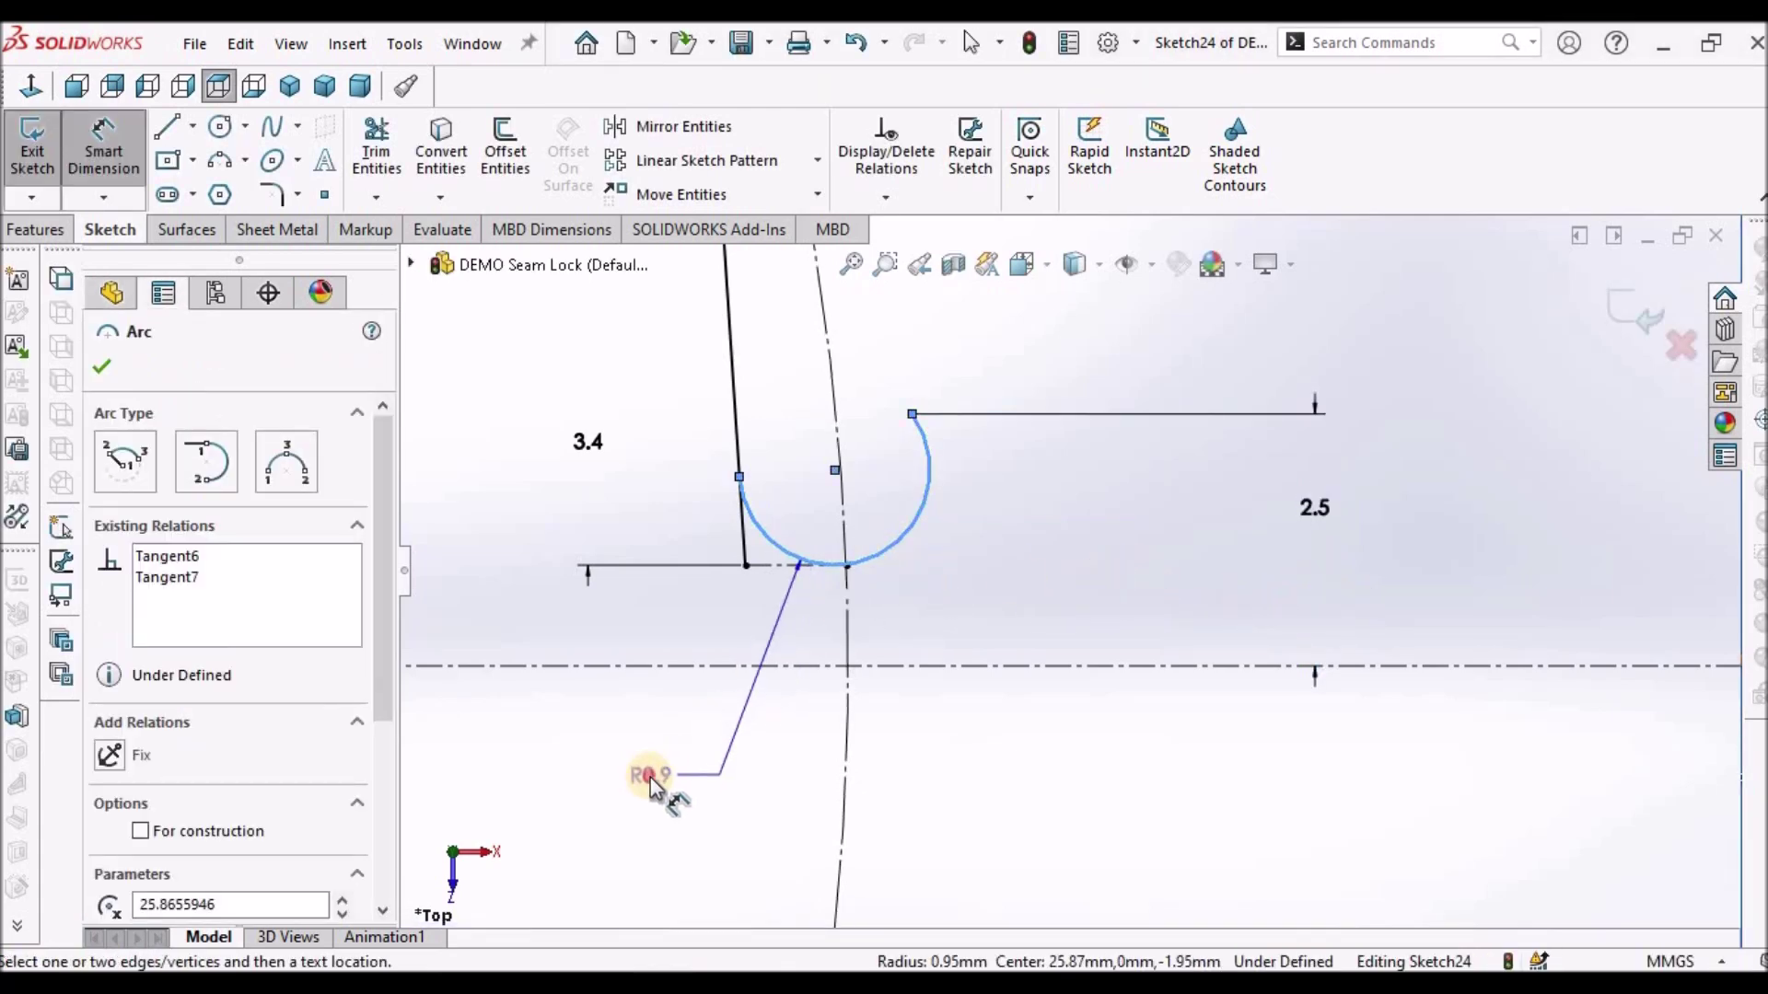
left_click(648, 776)
type("1.5")
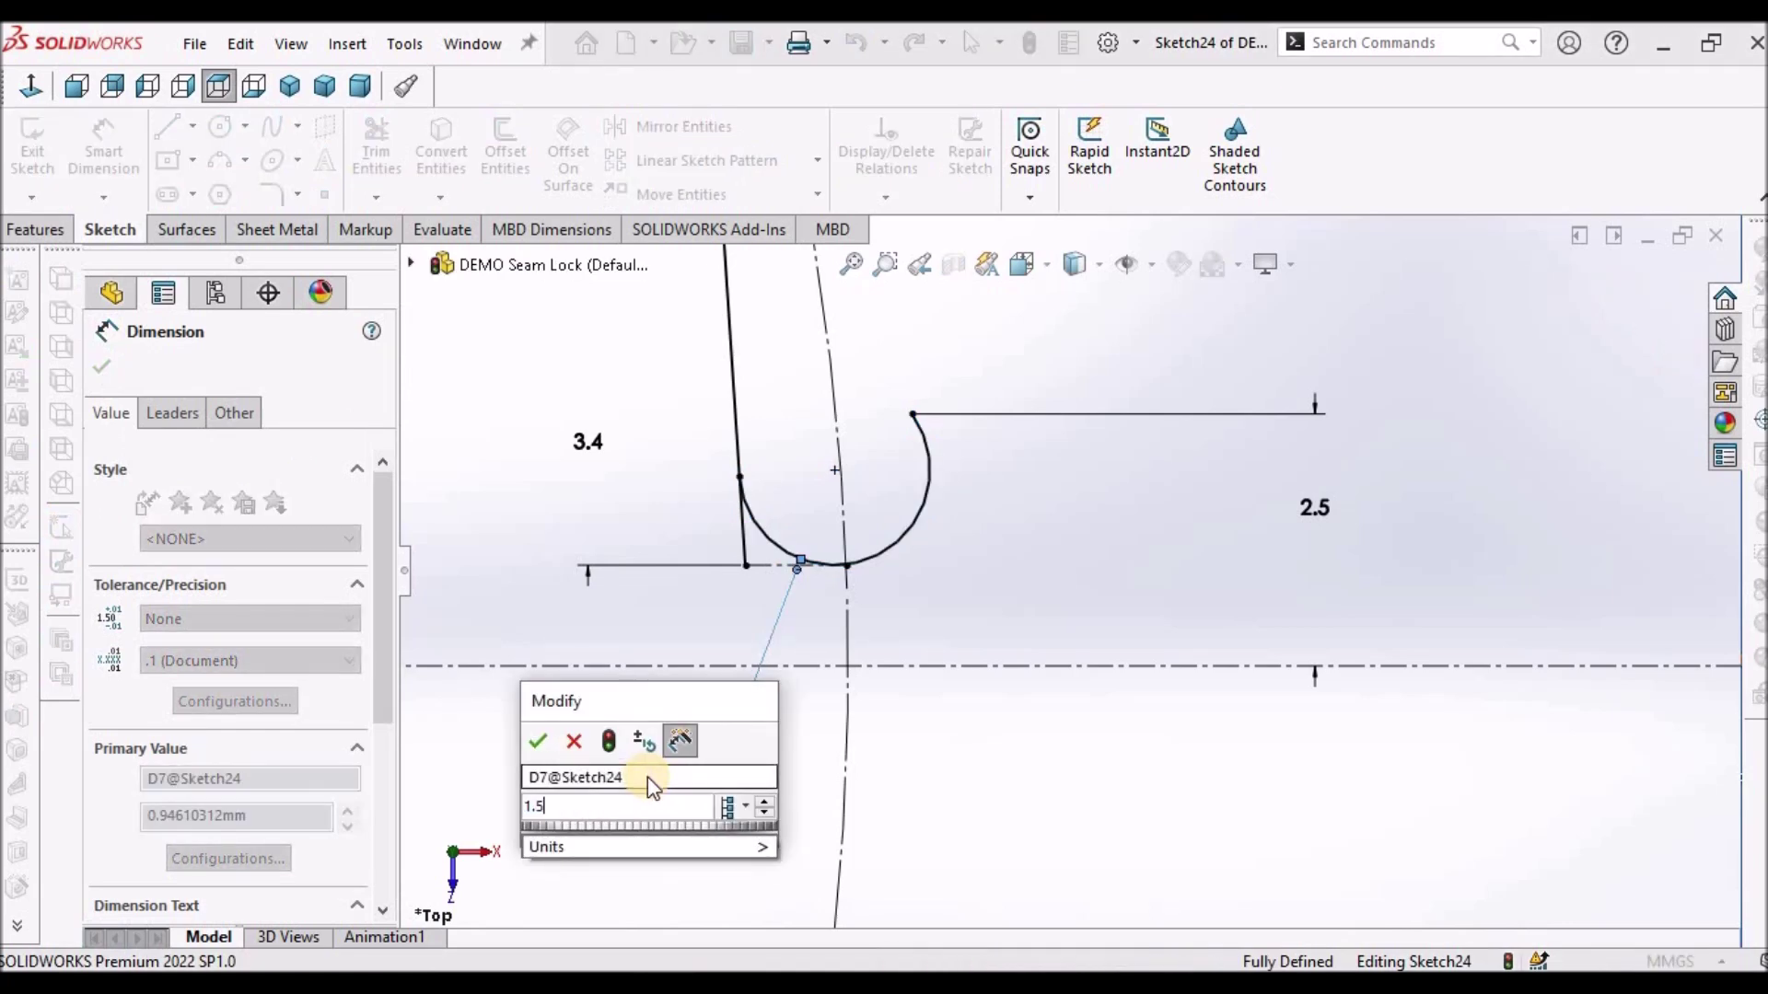
key("Return")
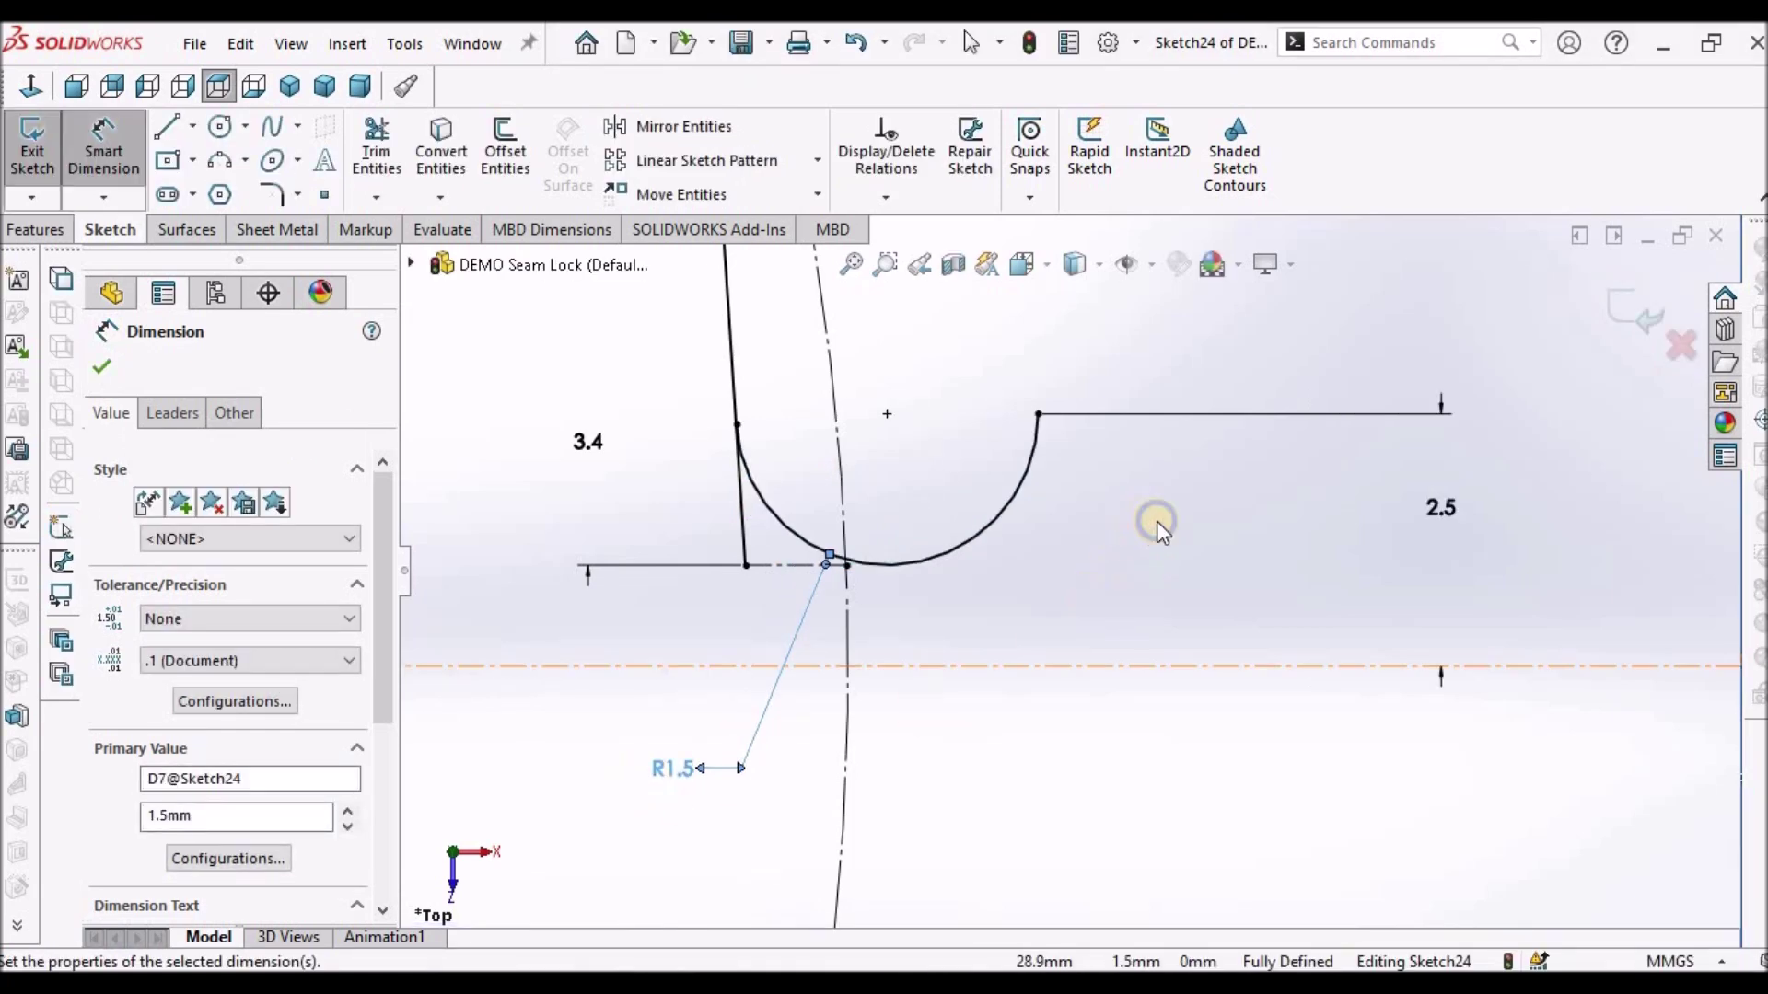
right_click(1156, 521)
left_click(1134, 582)
scroll(1066, 575, "up", 2)
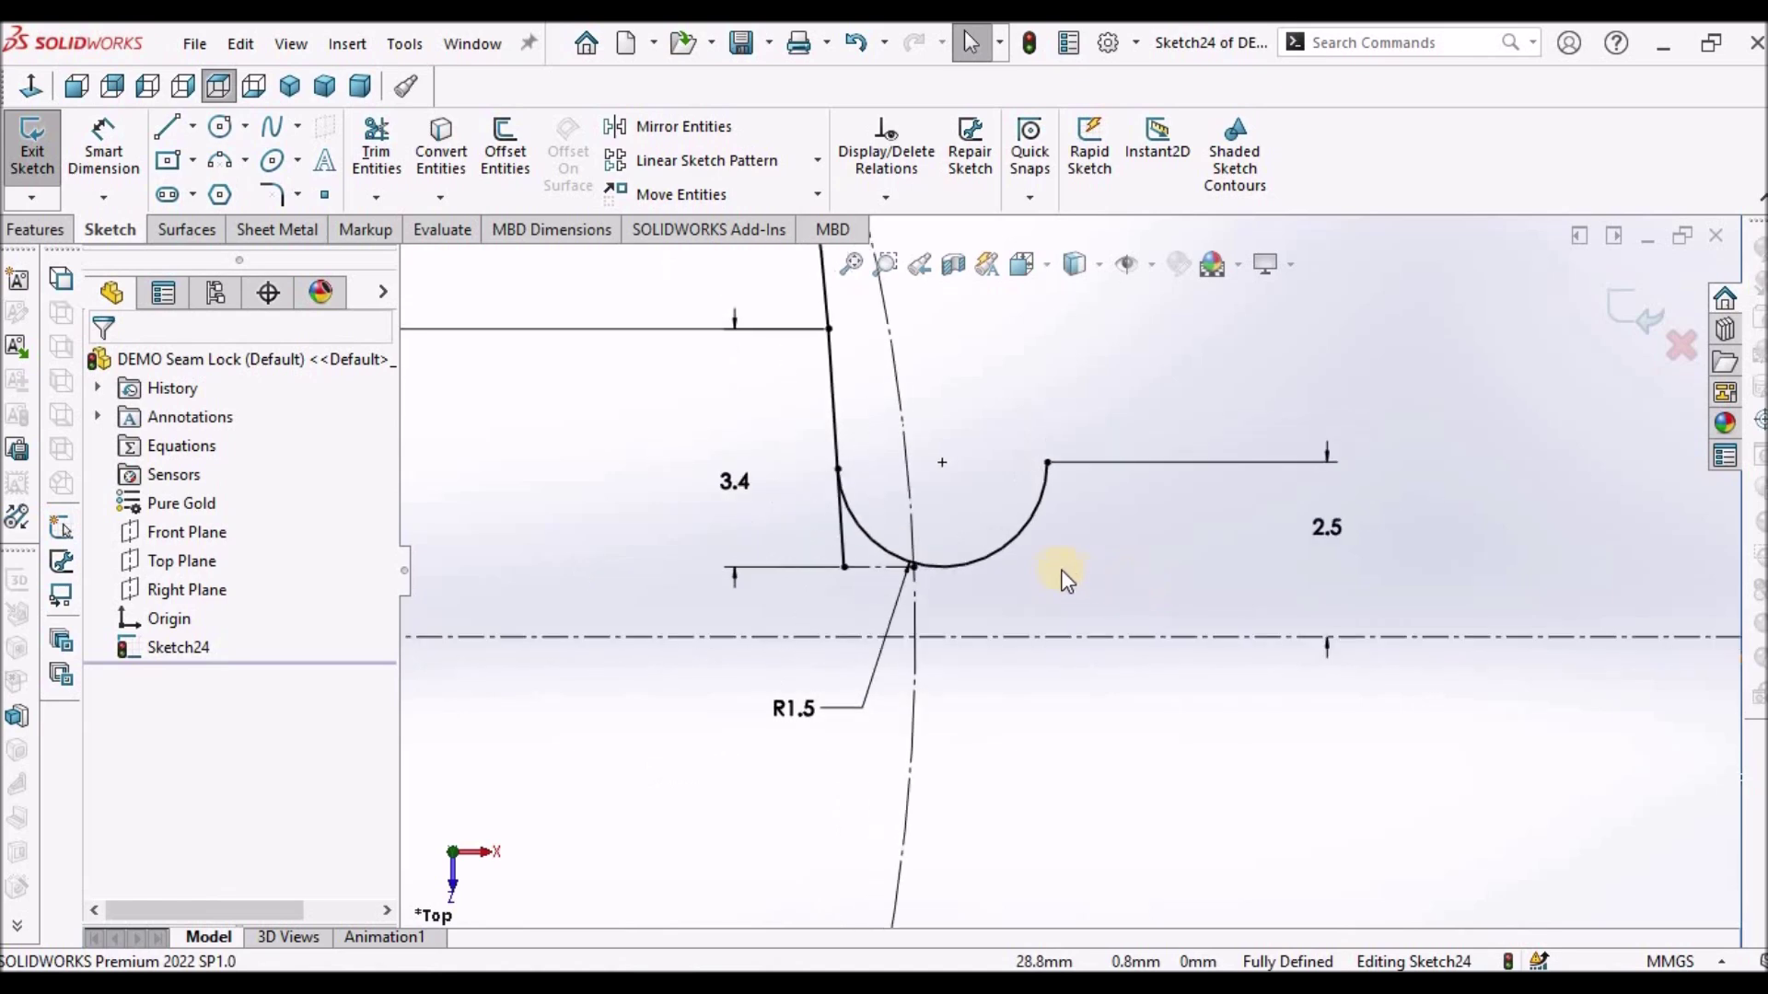
left_click(1018, 553)
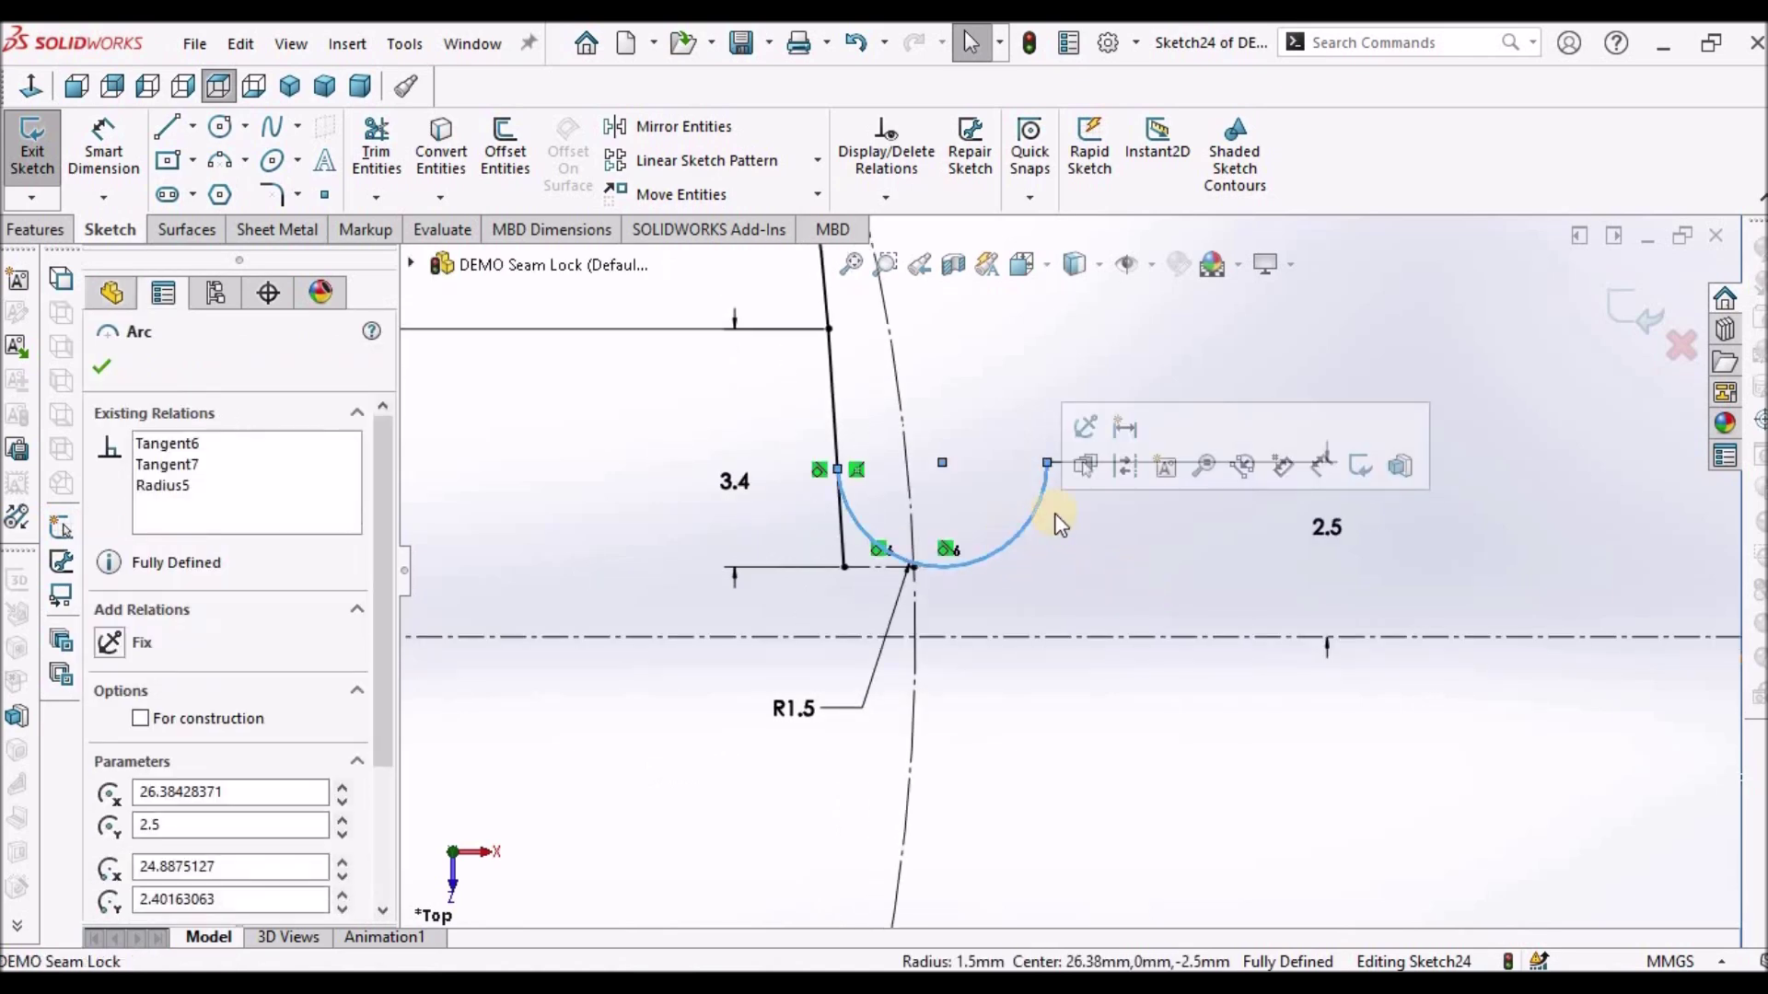
left_click(141, 718)
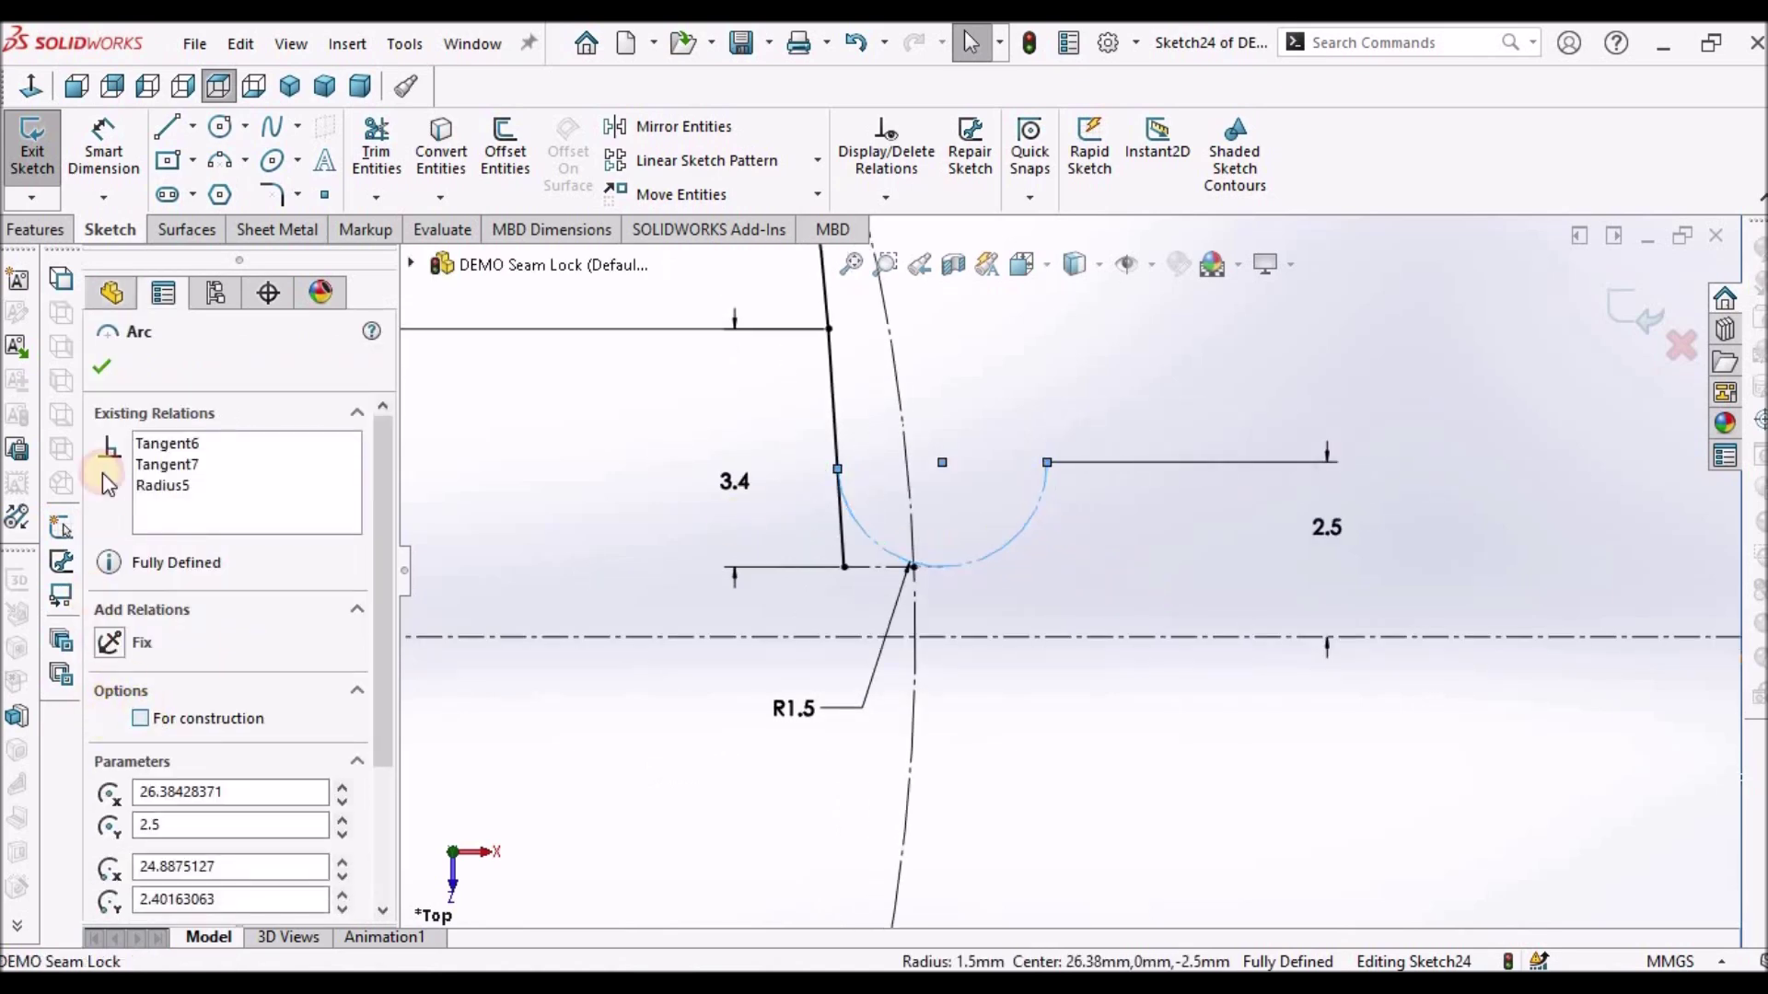
left_click(101, 370)
Draw a short line rising straight up from the arc's open end
scroll(1217, 615, "up", 3)
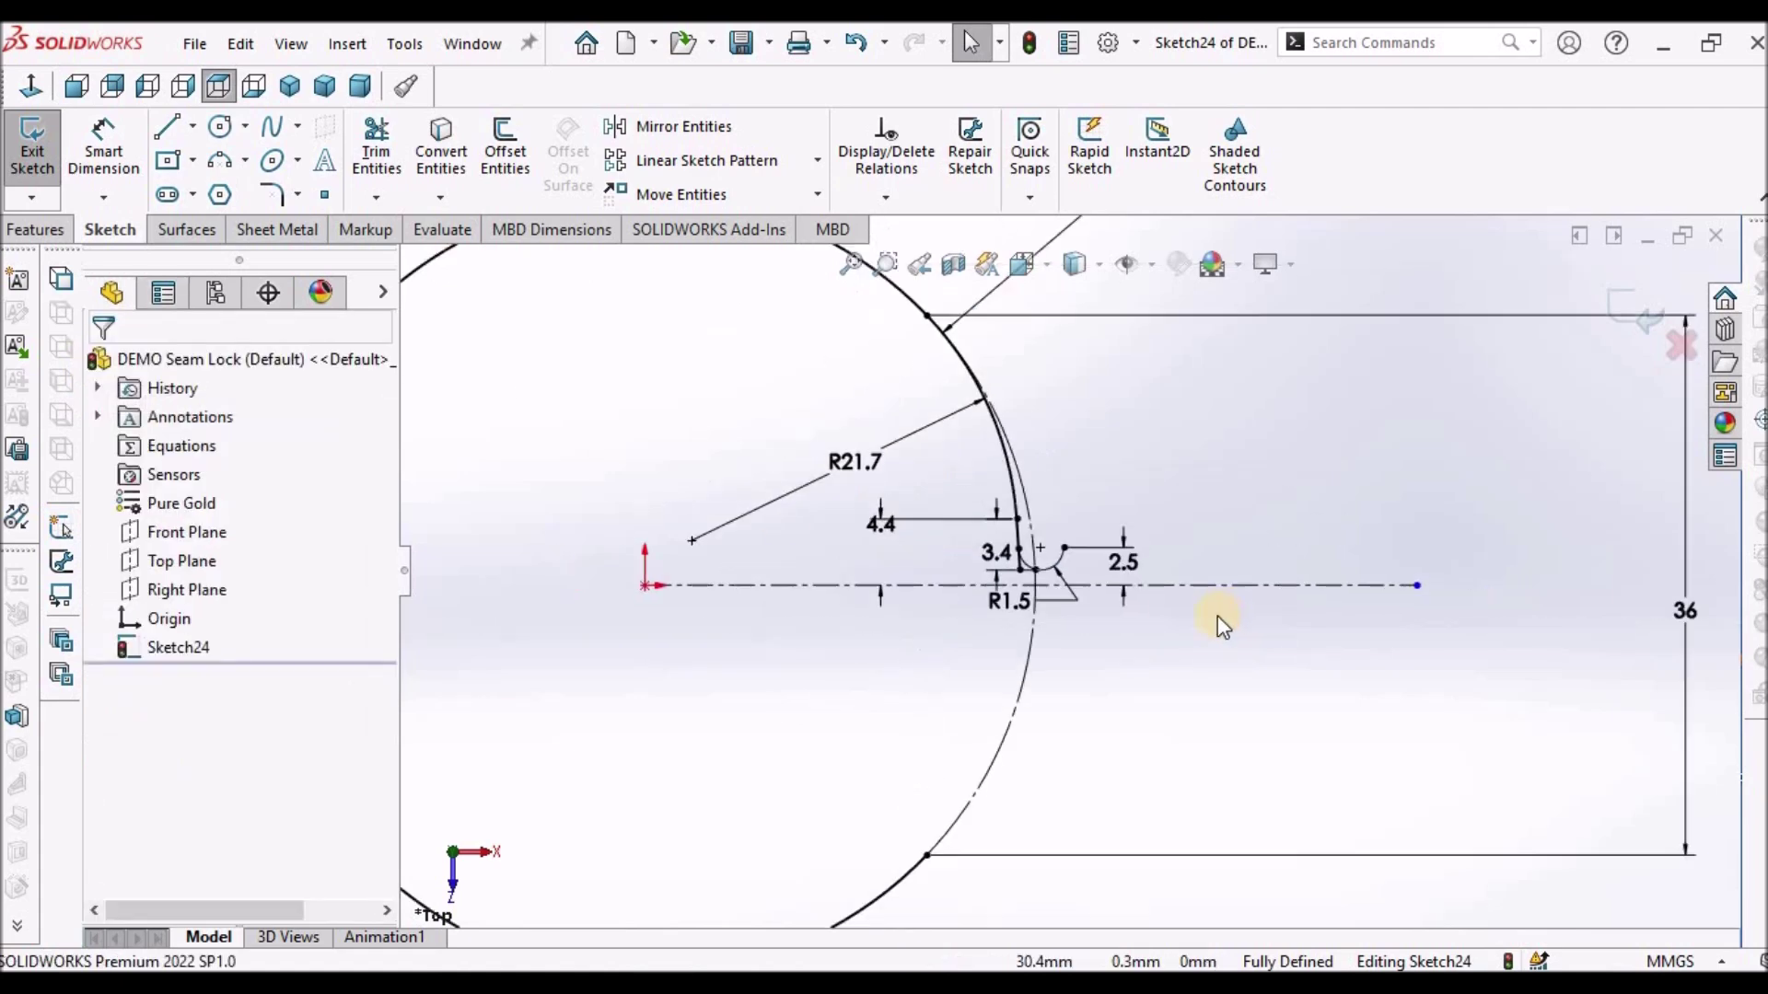
scroll(1092, 534, "down", 3)
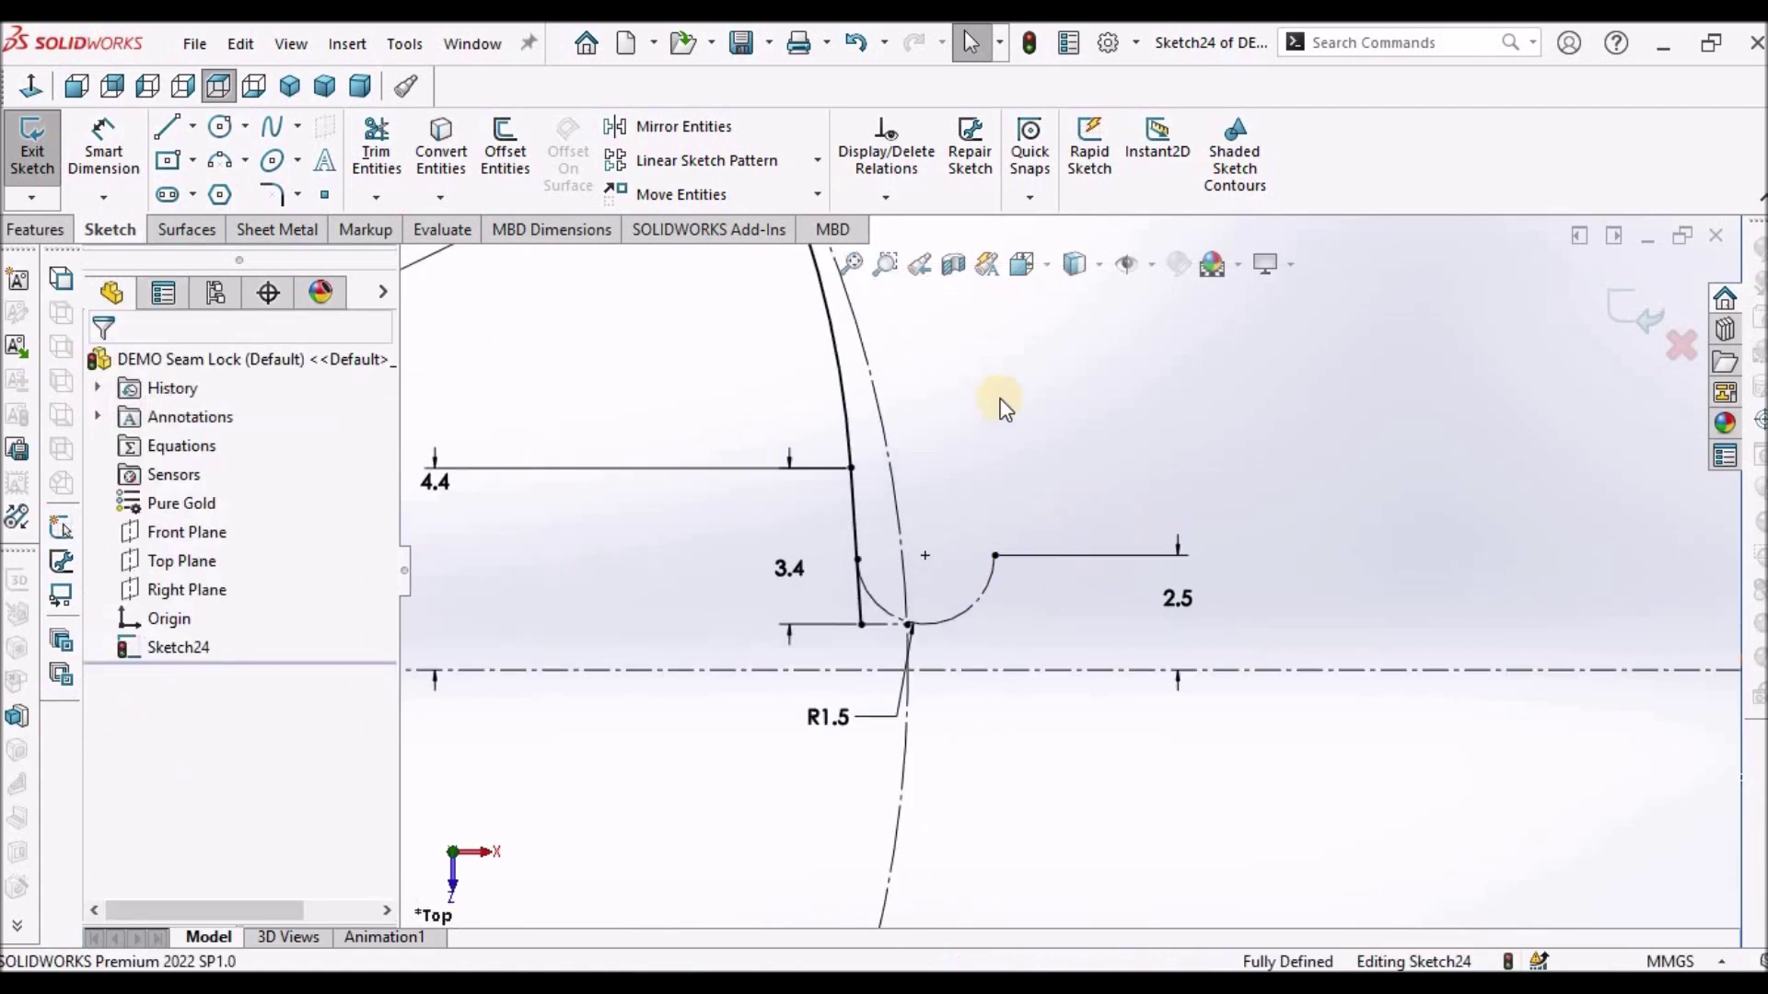
left_click(112, 167)
left_click(162, 138)
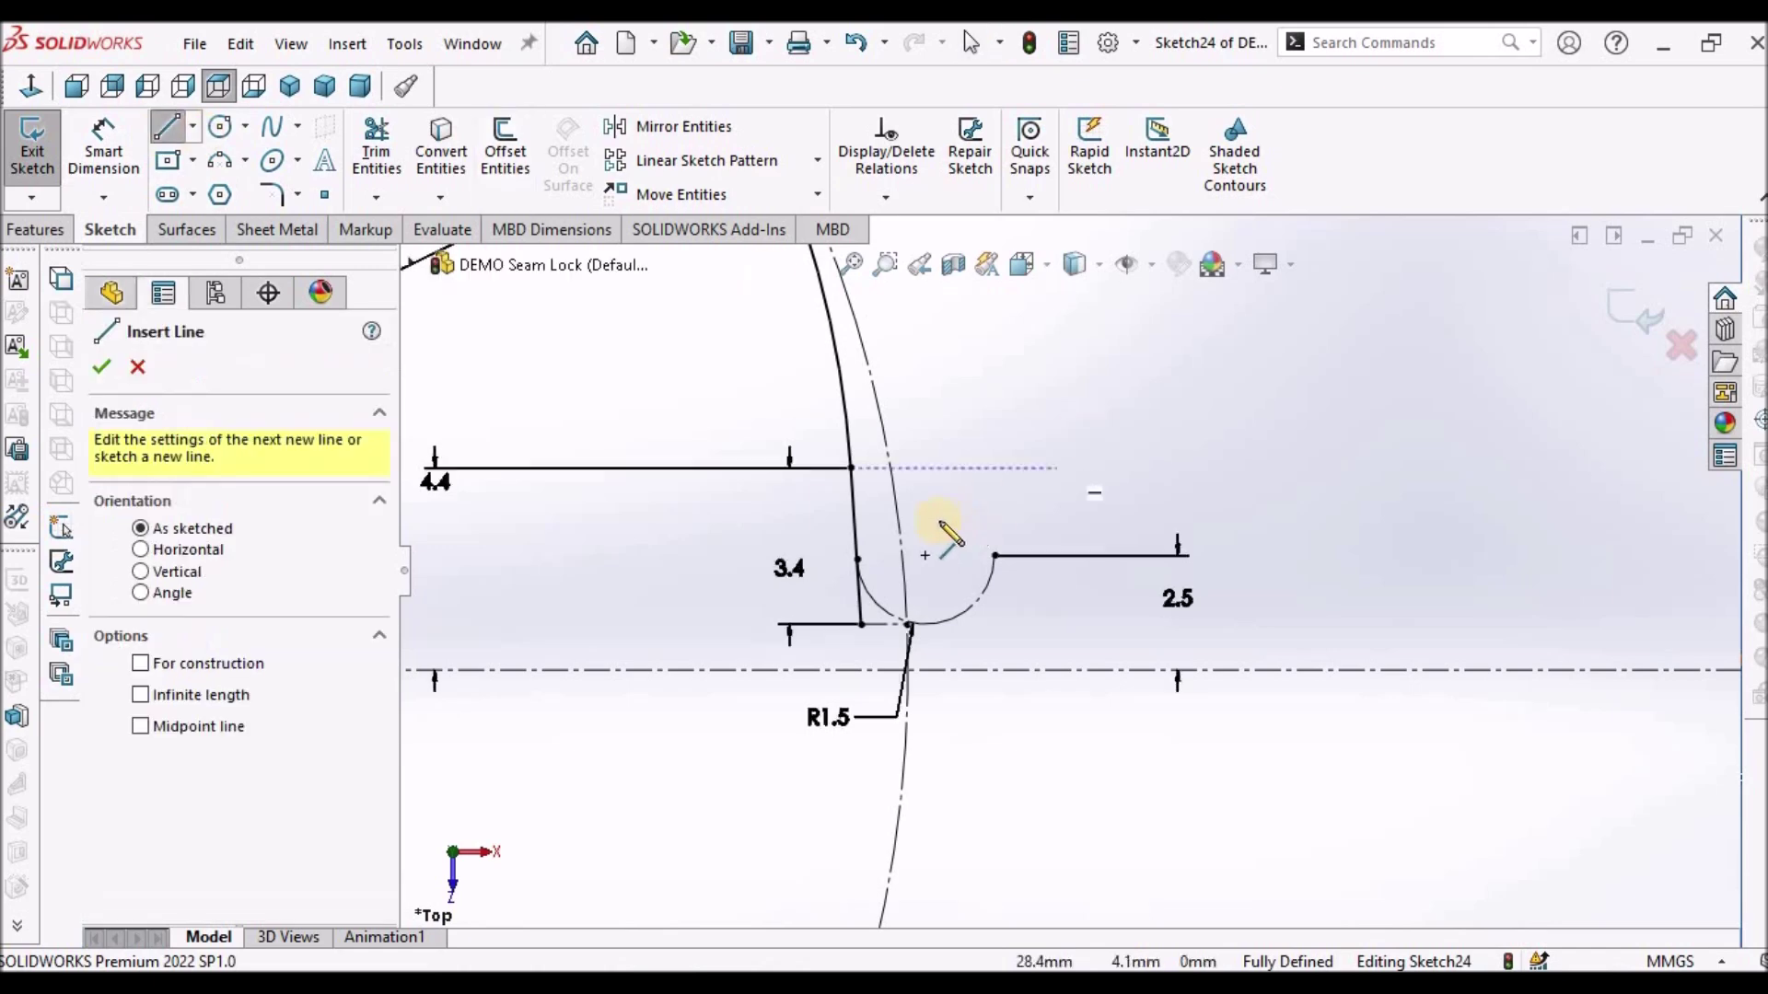
scroll(935, 525, "down", 3)
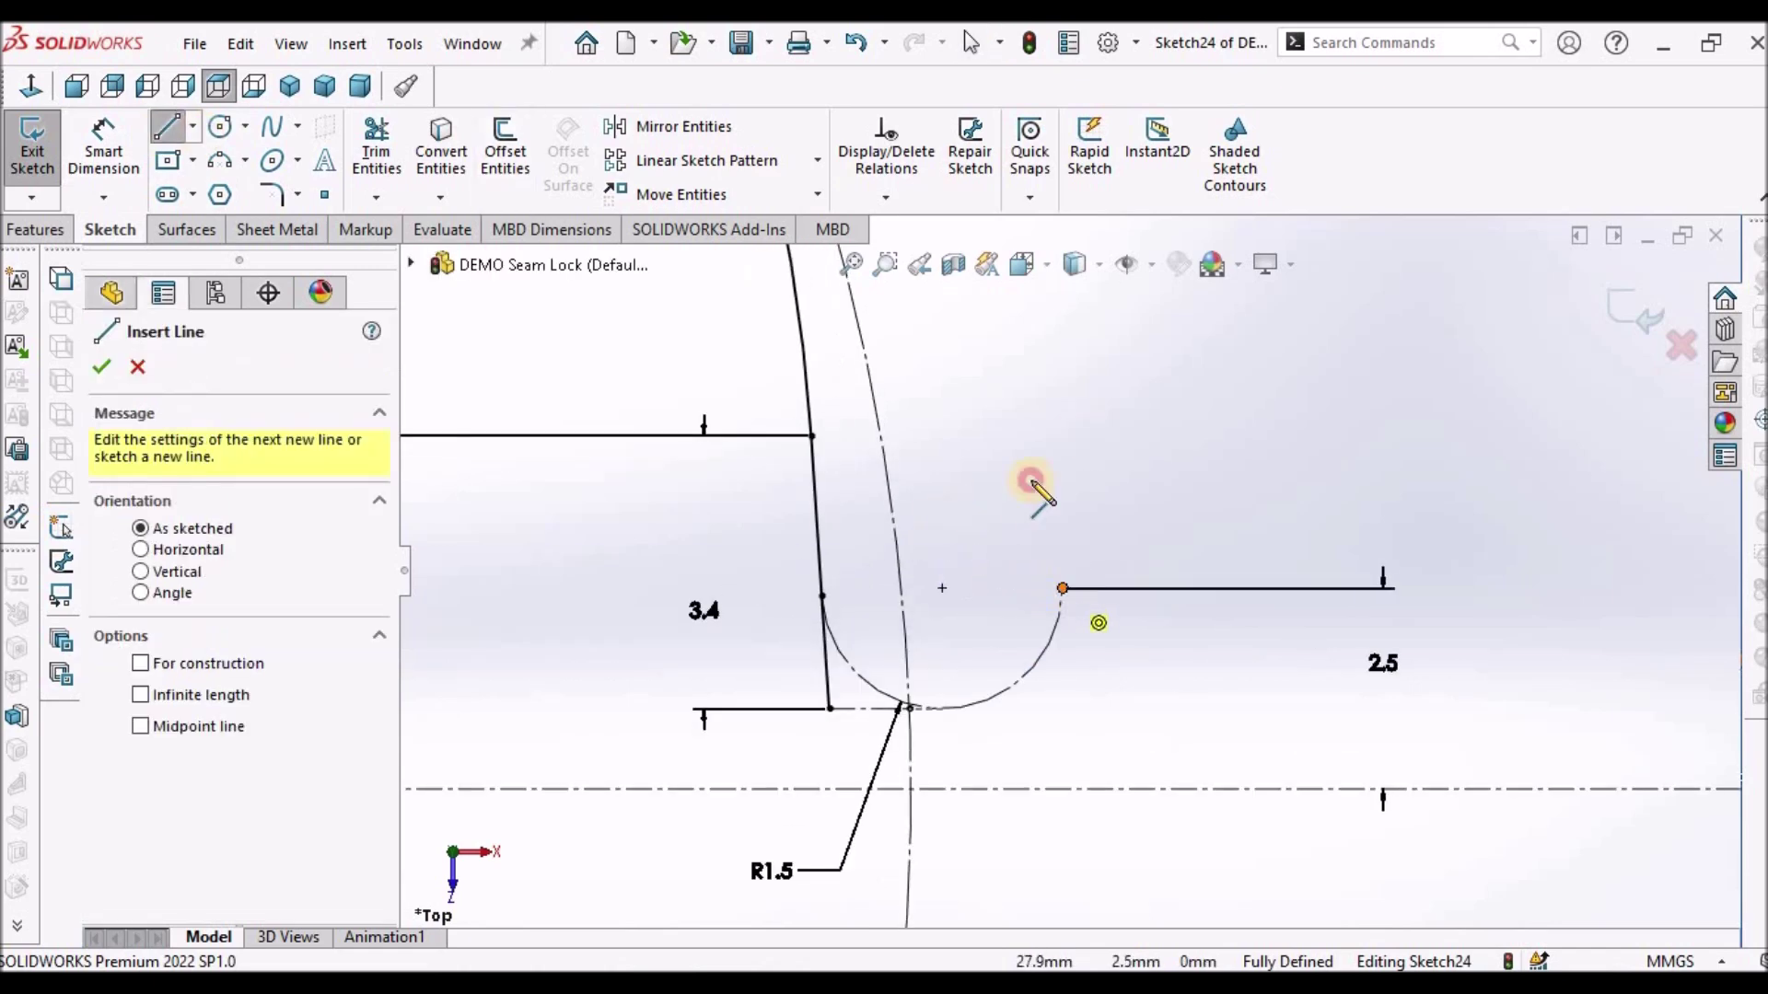
left_click(1062, 588)
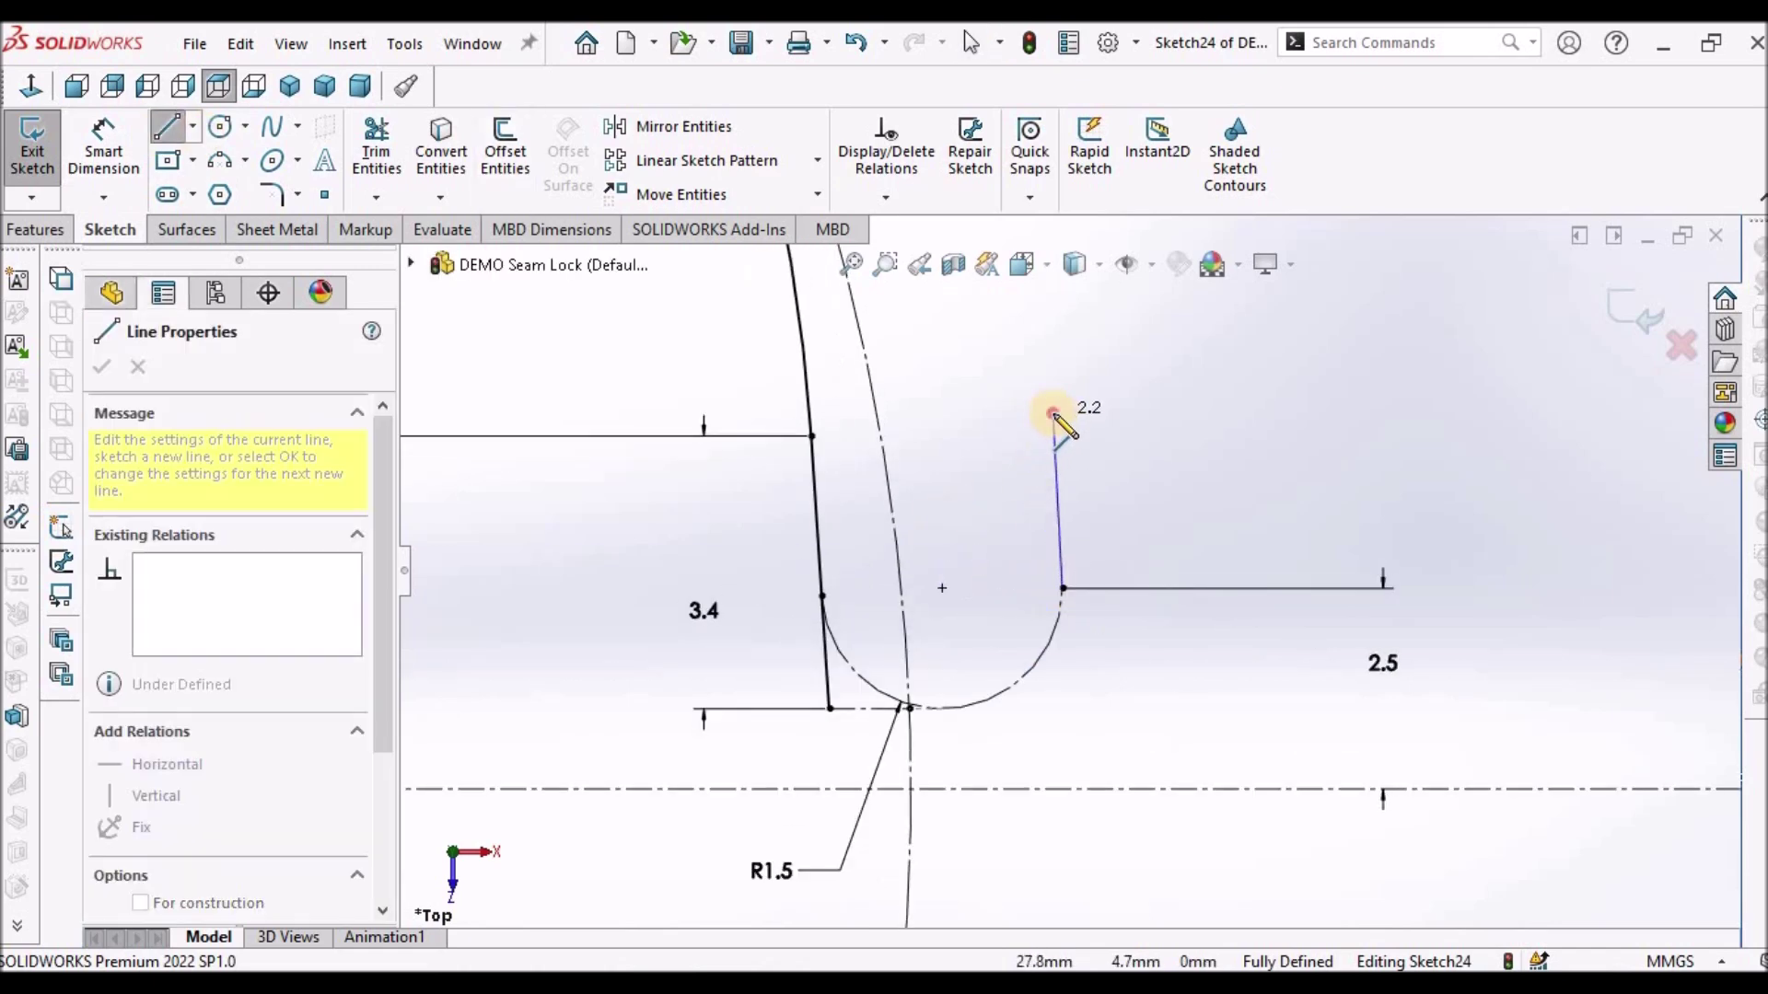
left_click(1053, 412)
right_click(1186, 398)
left_click(1225, 418)
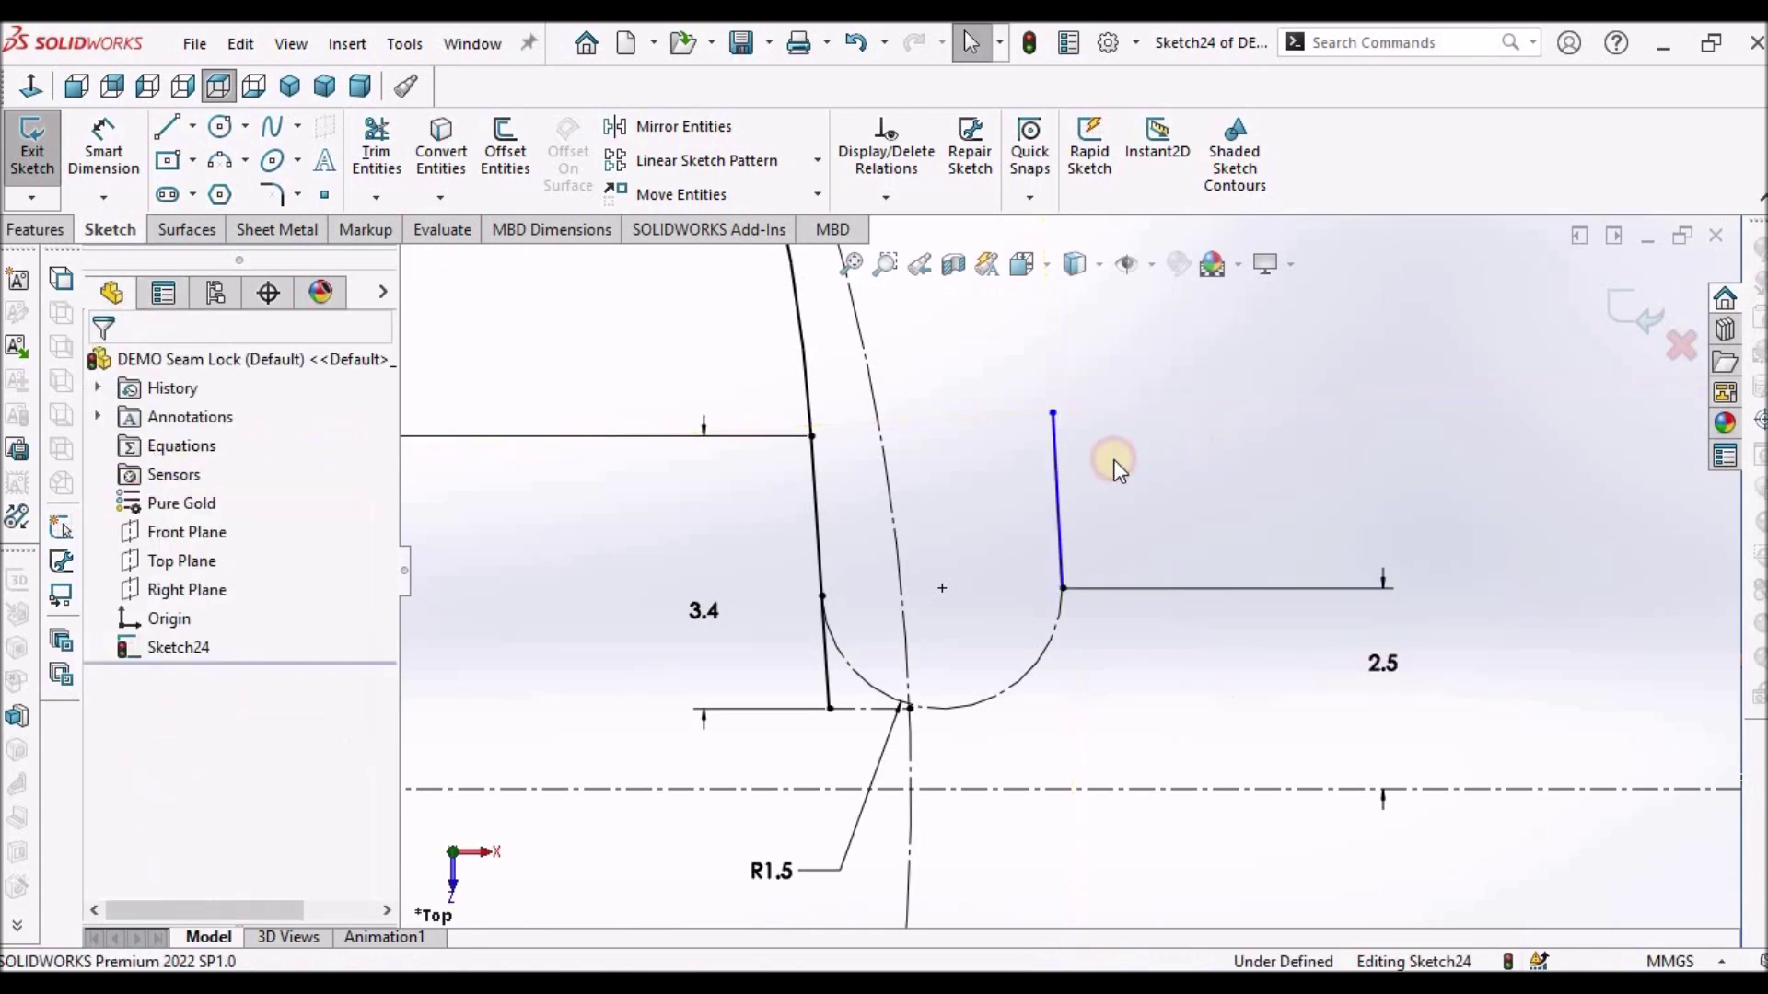
Make the new line parallel to the left wall line
left_click(1058, 456)
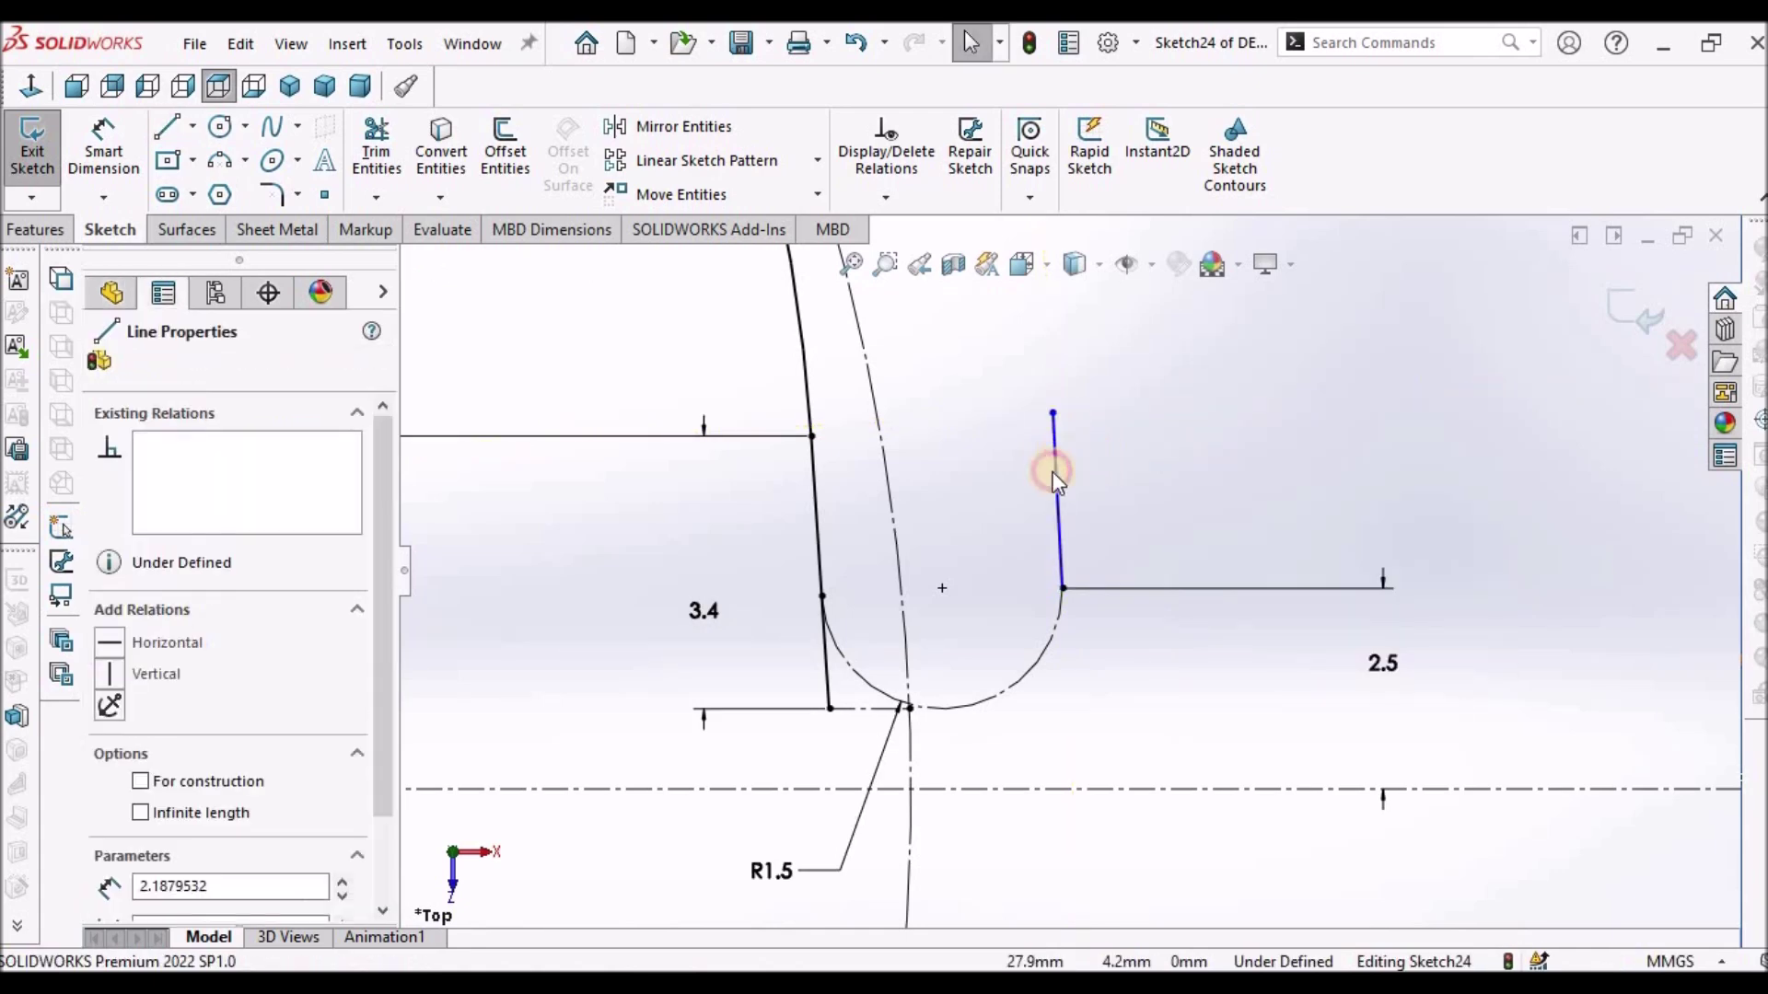
left_click(812, 517, "ctrl")
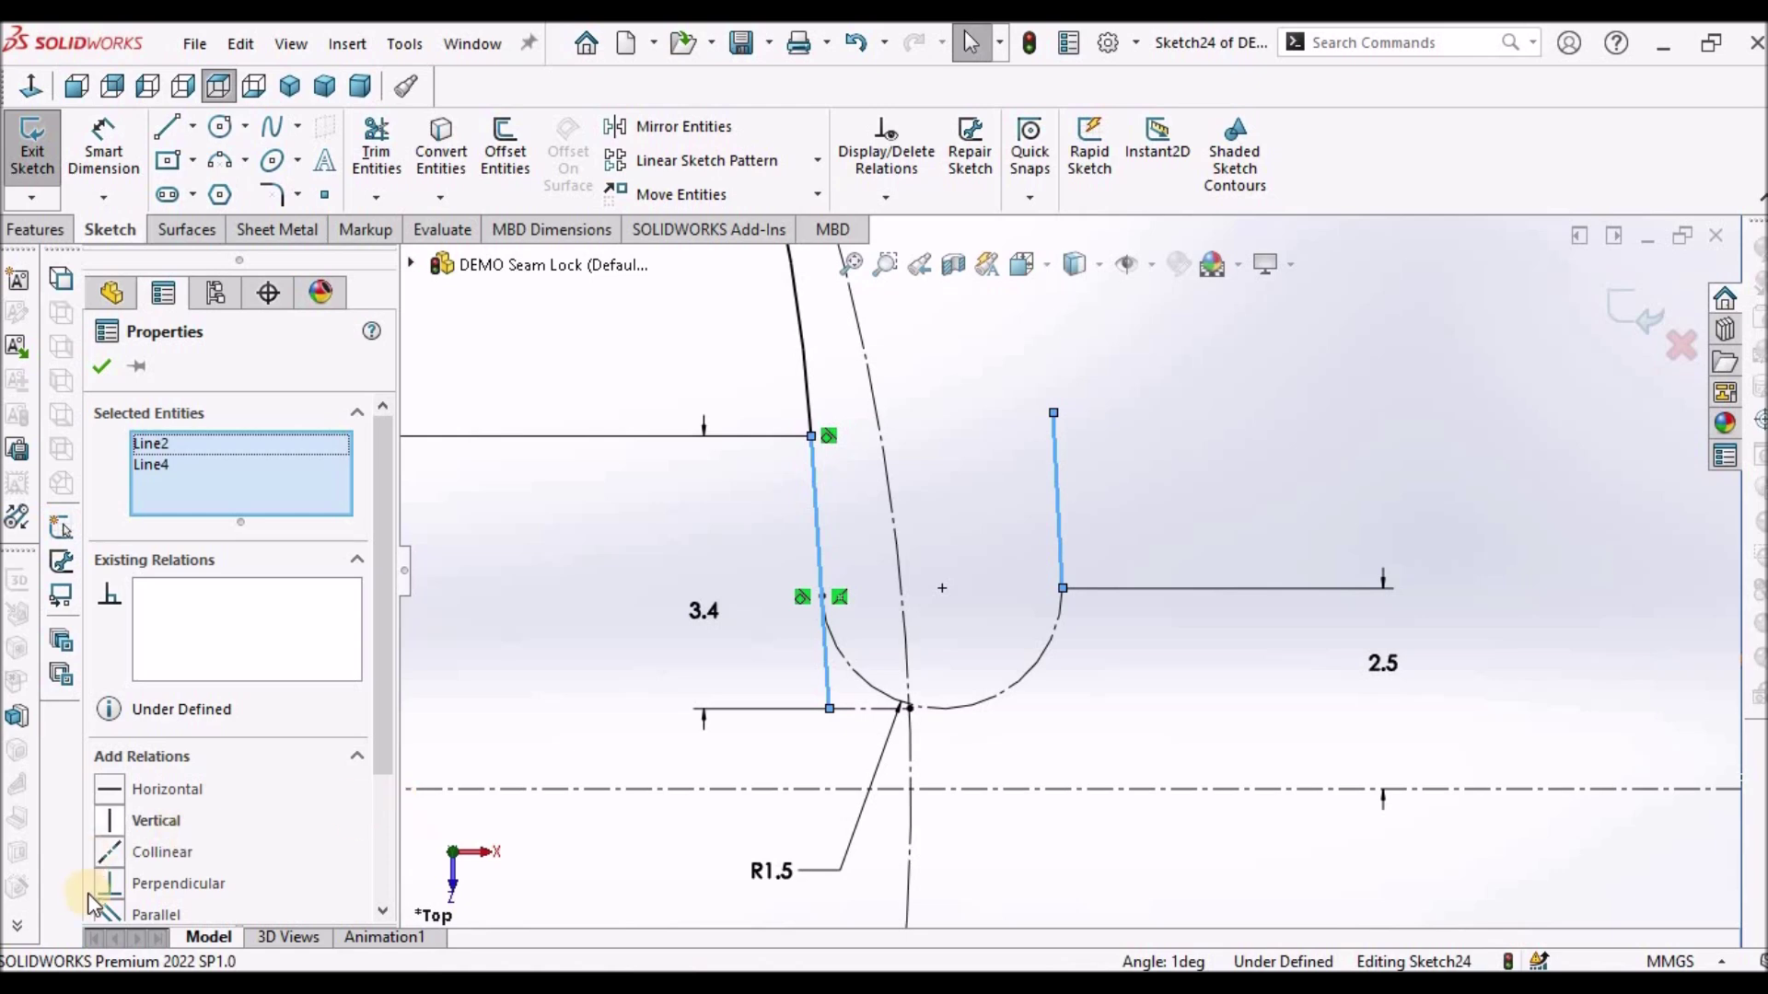
left_click(110, 915)
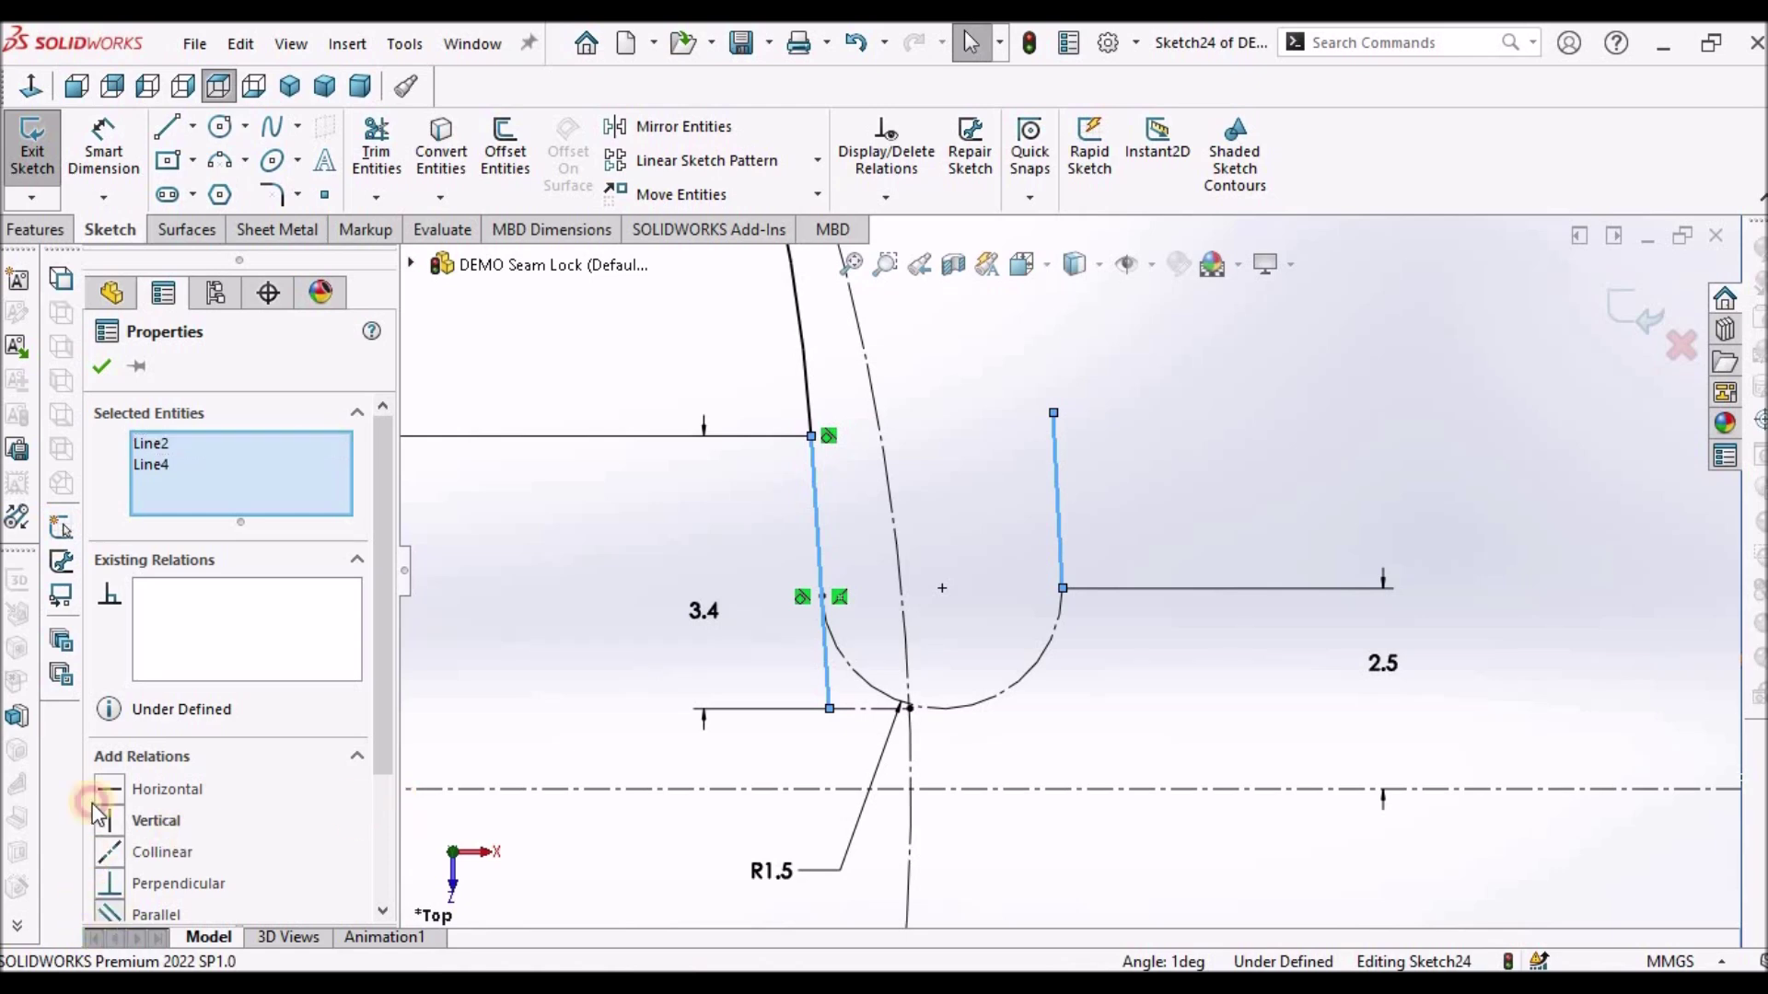
left_click(103, 368)
scroll(1133, 520, "up", 5)
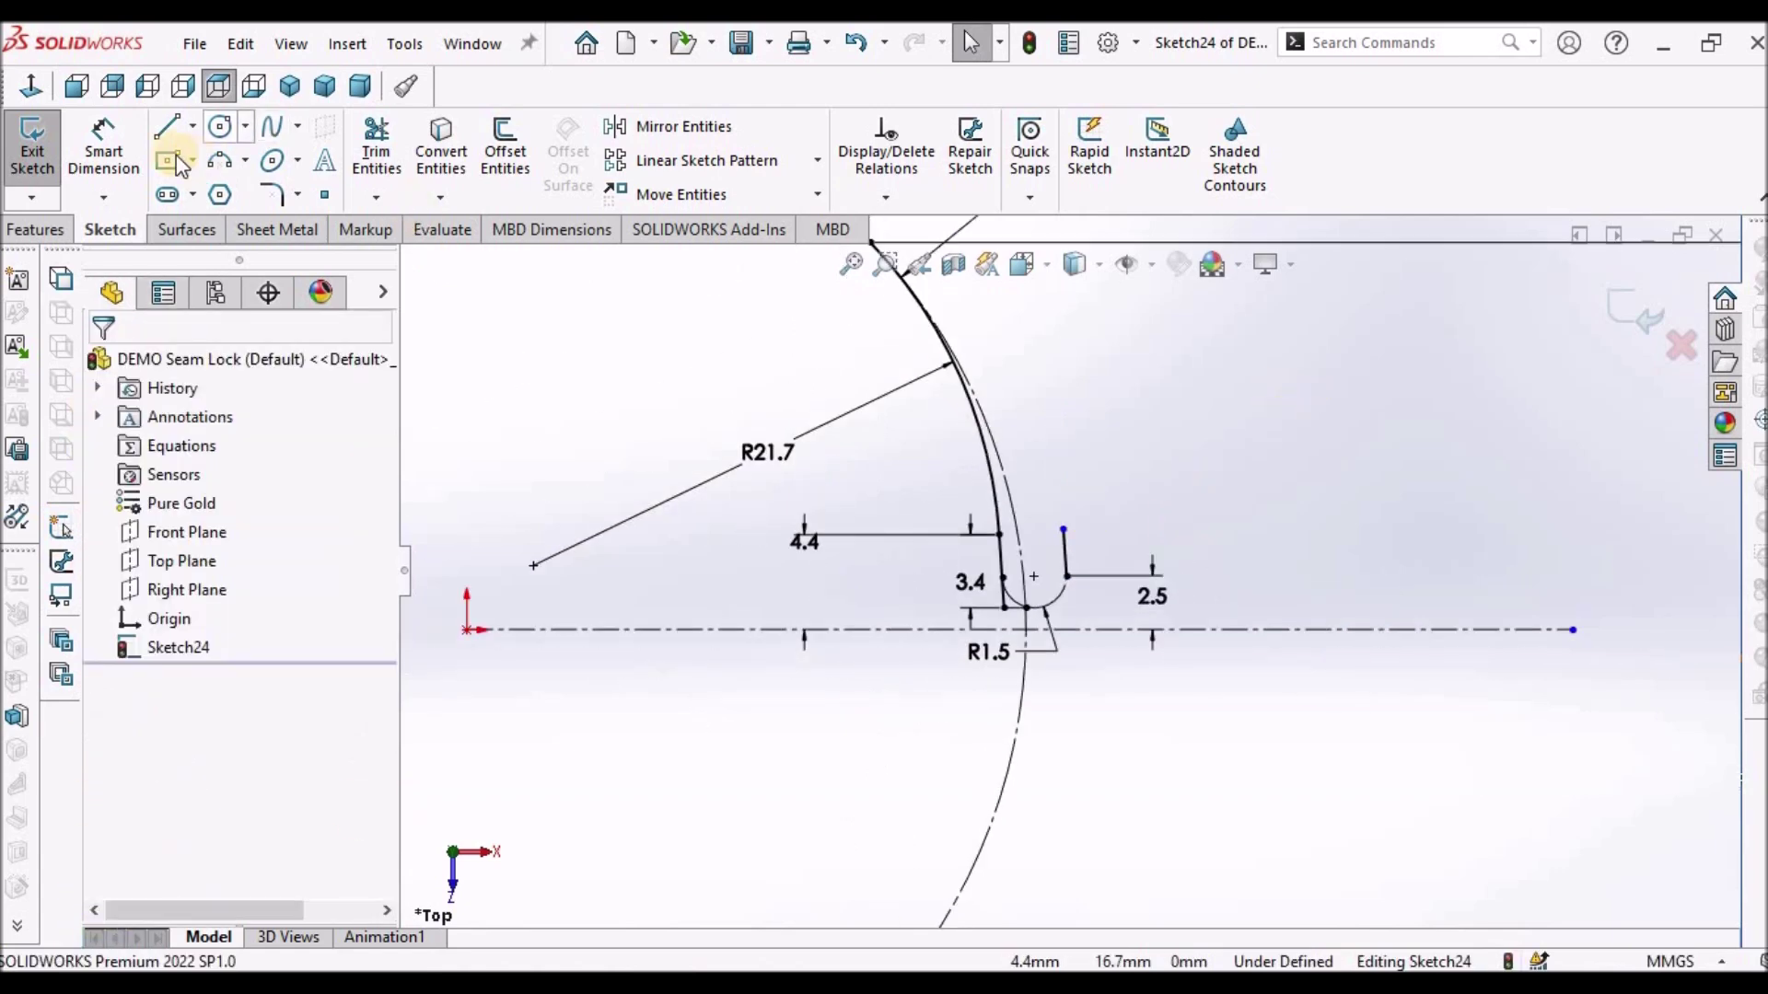
Dimension the short line to 1.5 mm long
left_click(116, 148)
scroll(1147, 544, "down", 2)
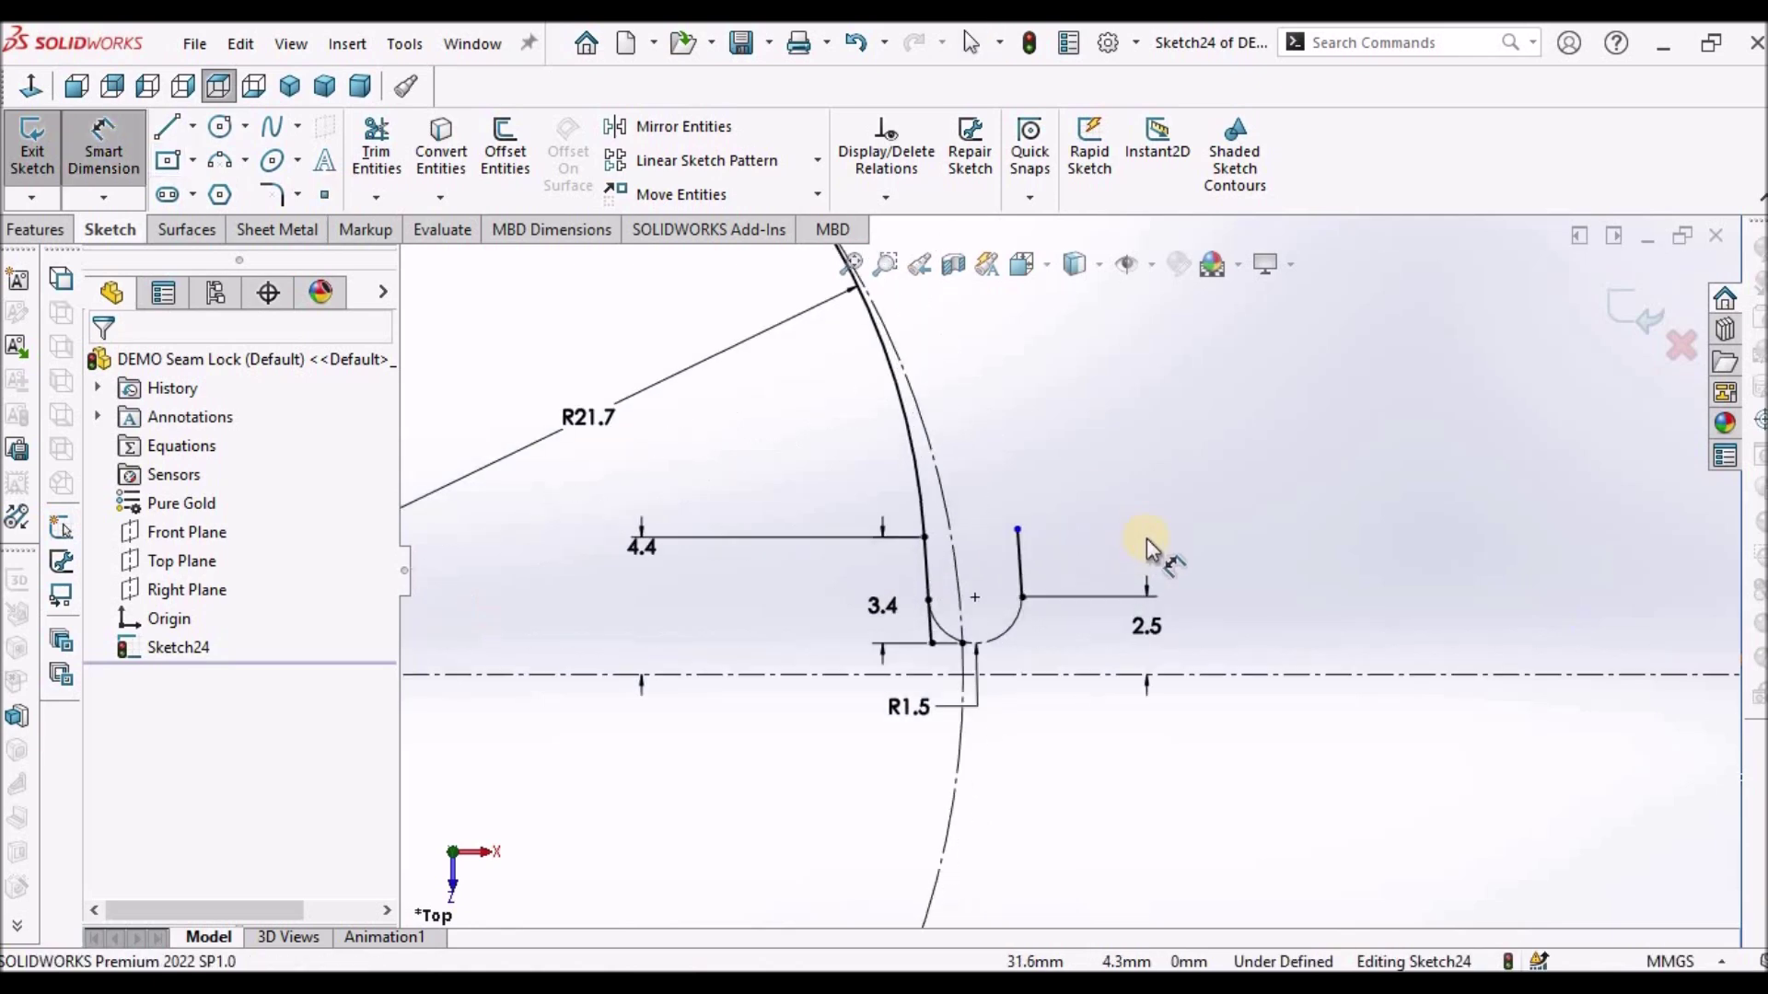
scroll(1153, 523, "down", 2)
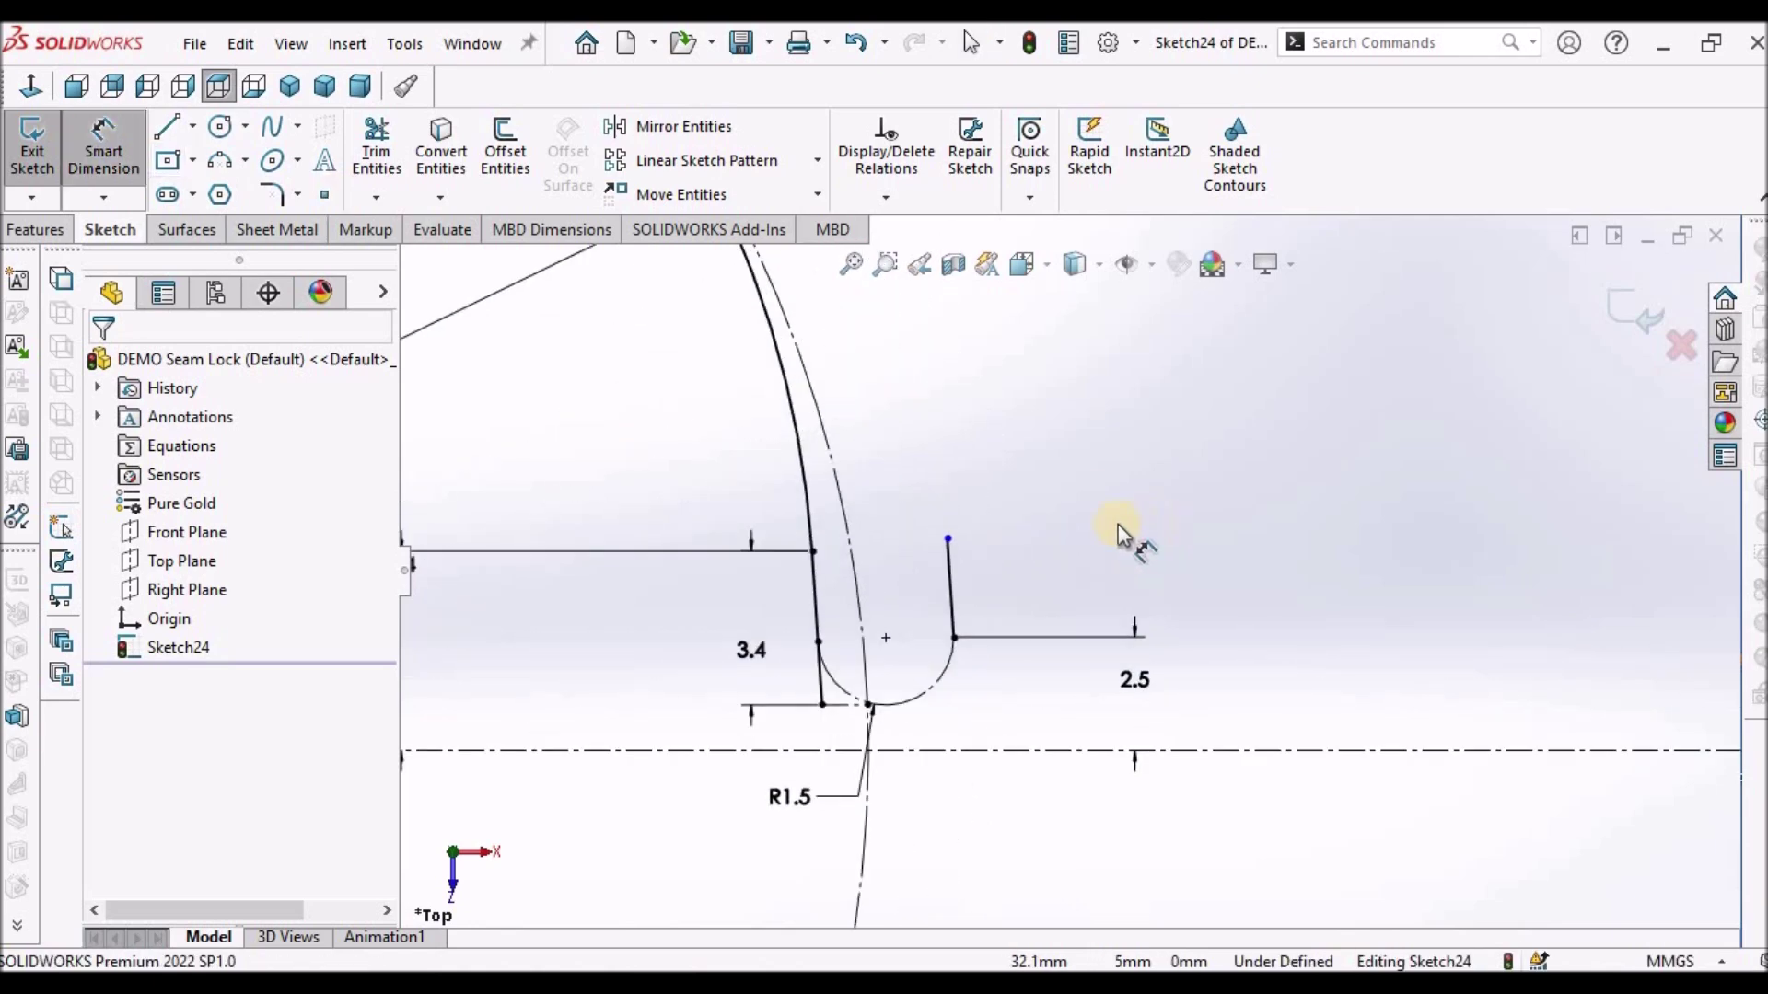
scroll(1118, 523, "down", 1)
left_click(902, 587)
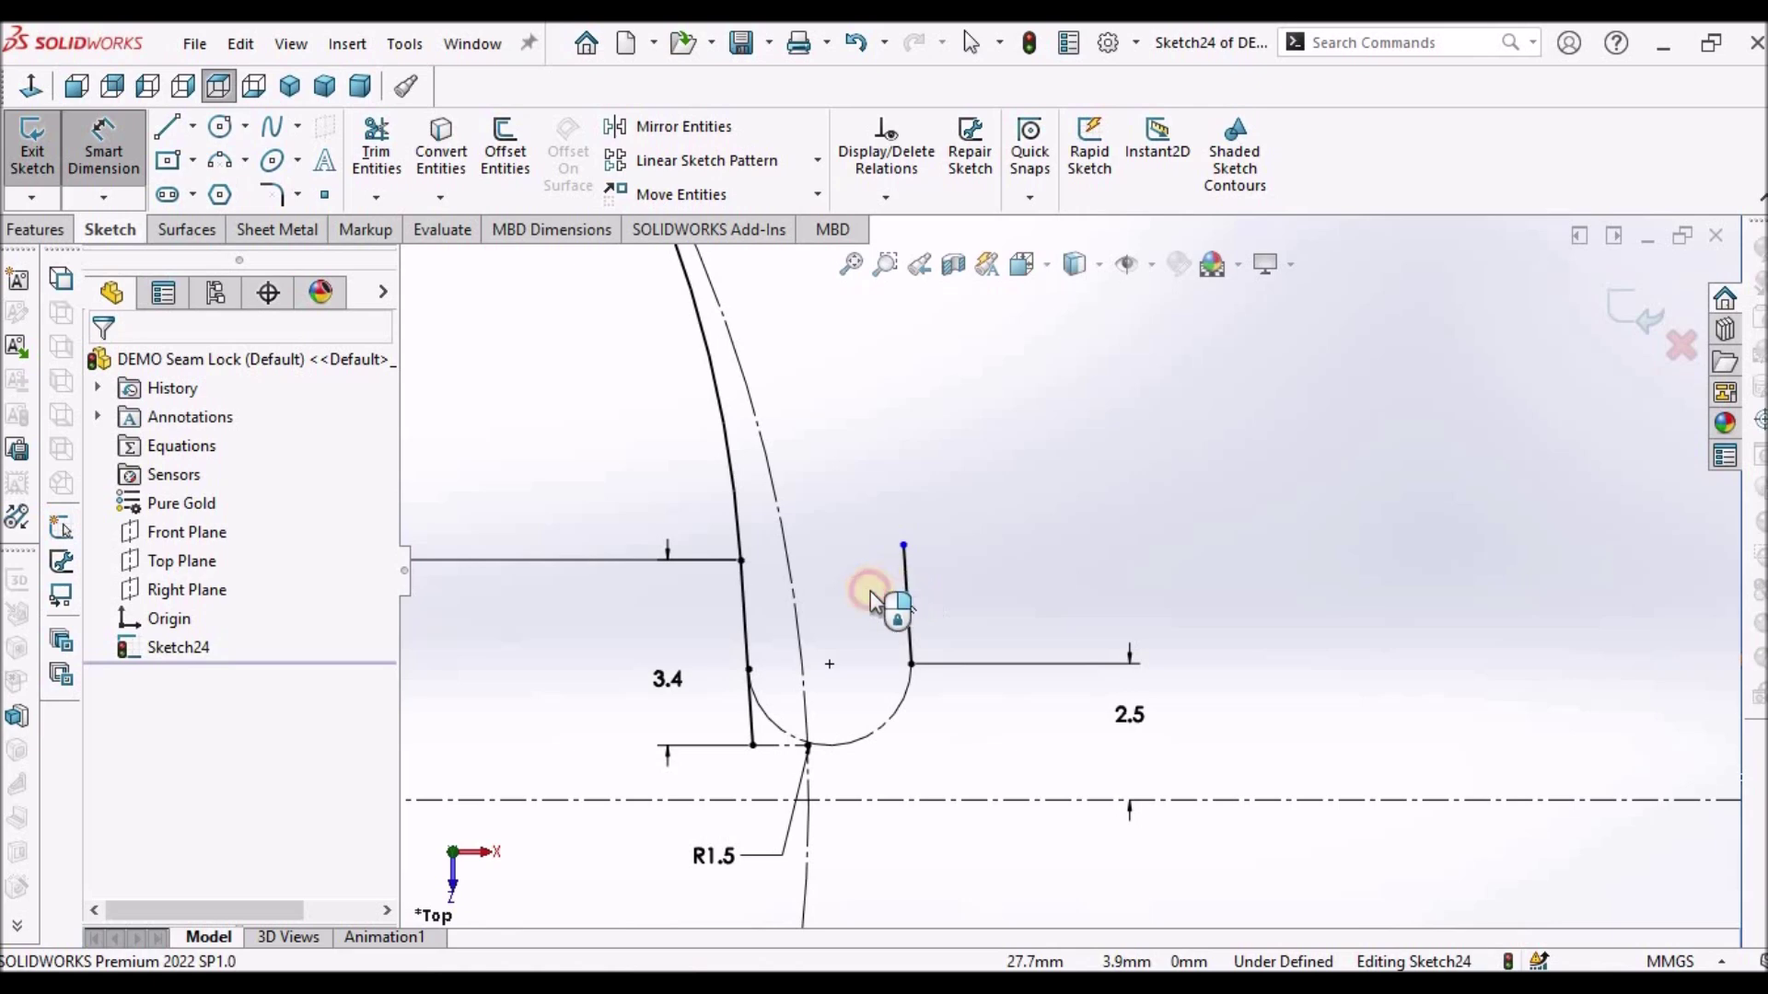
left_click(862, 592)
type("1.5")
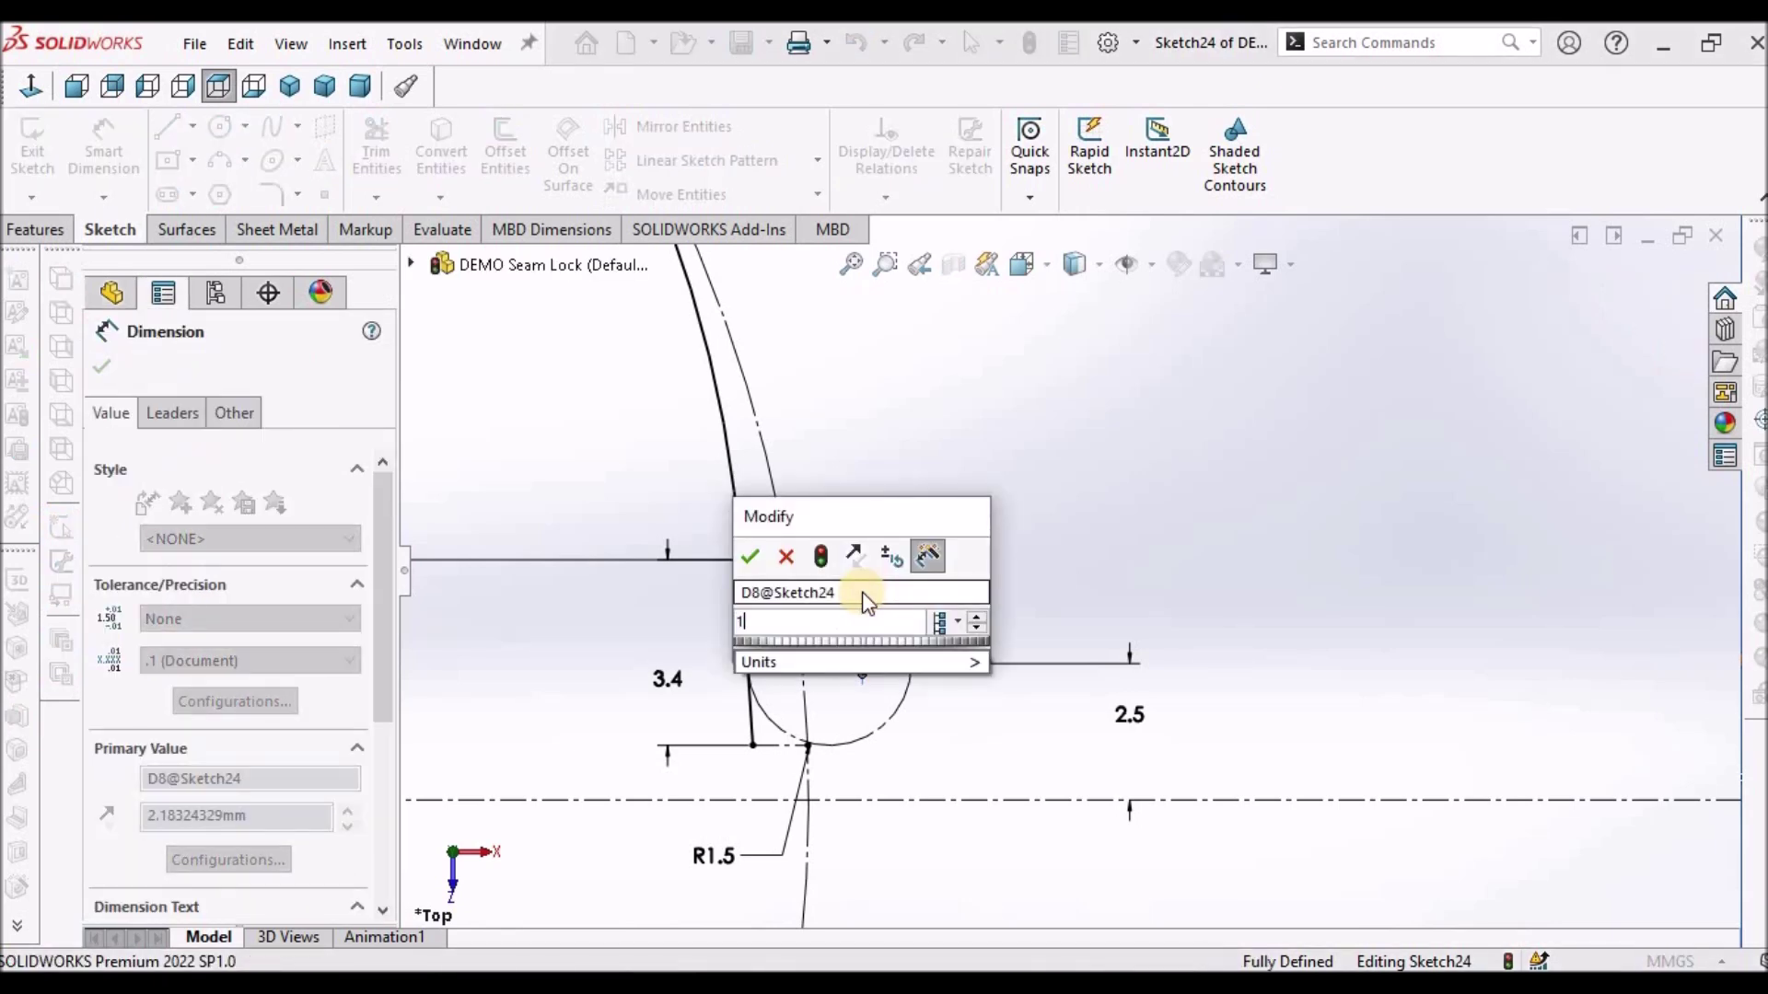
key("Return")
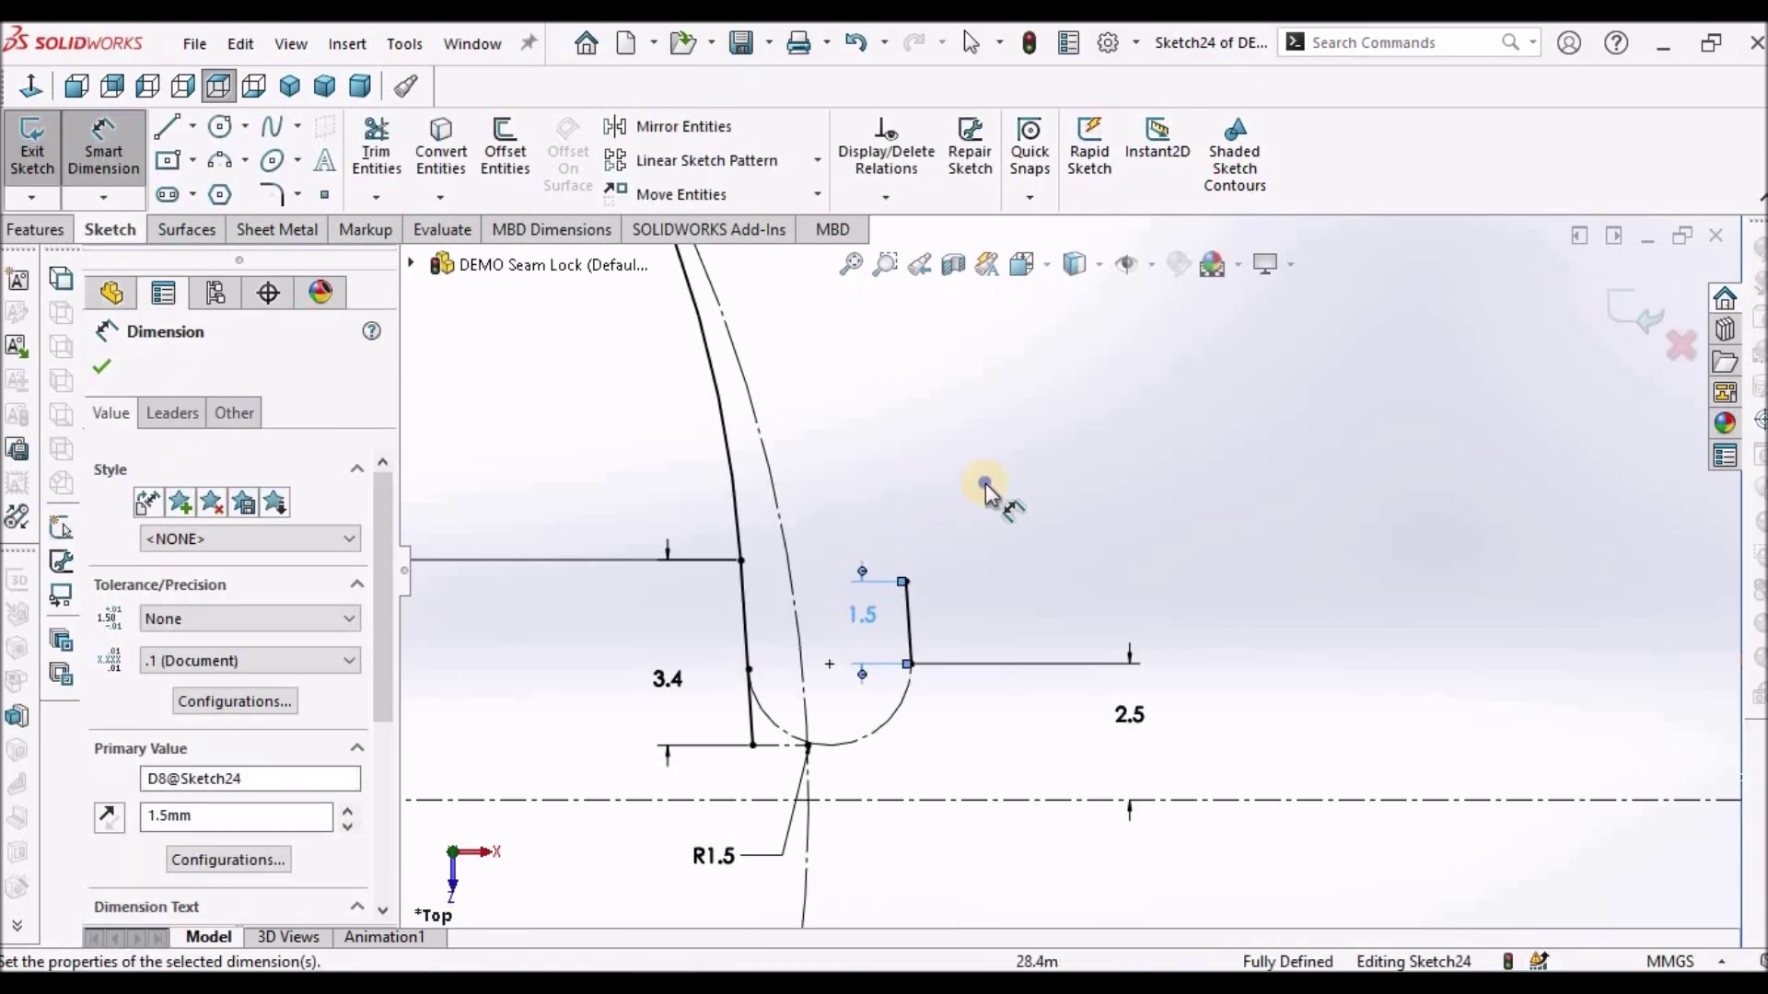
Convert the short 1.5 mm line into construction geometry
right_click(985, 483)
left_click(1022, 565)
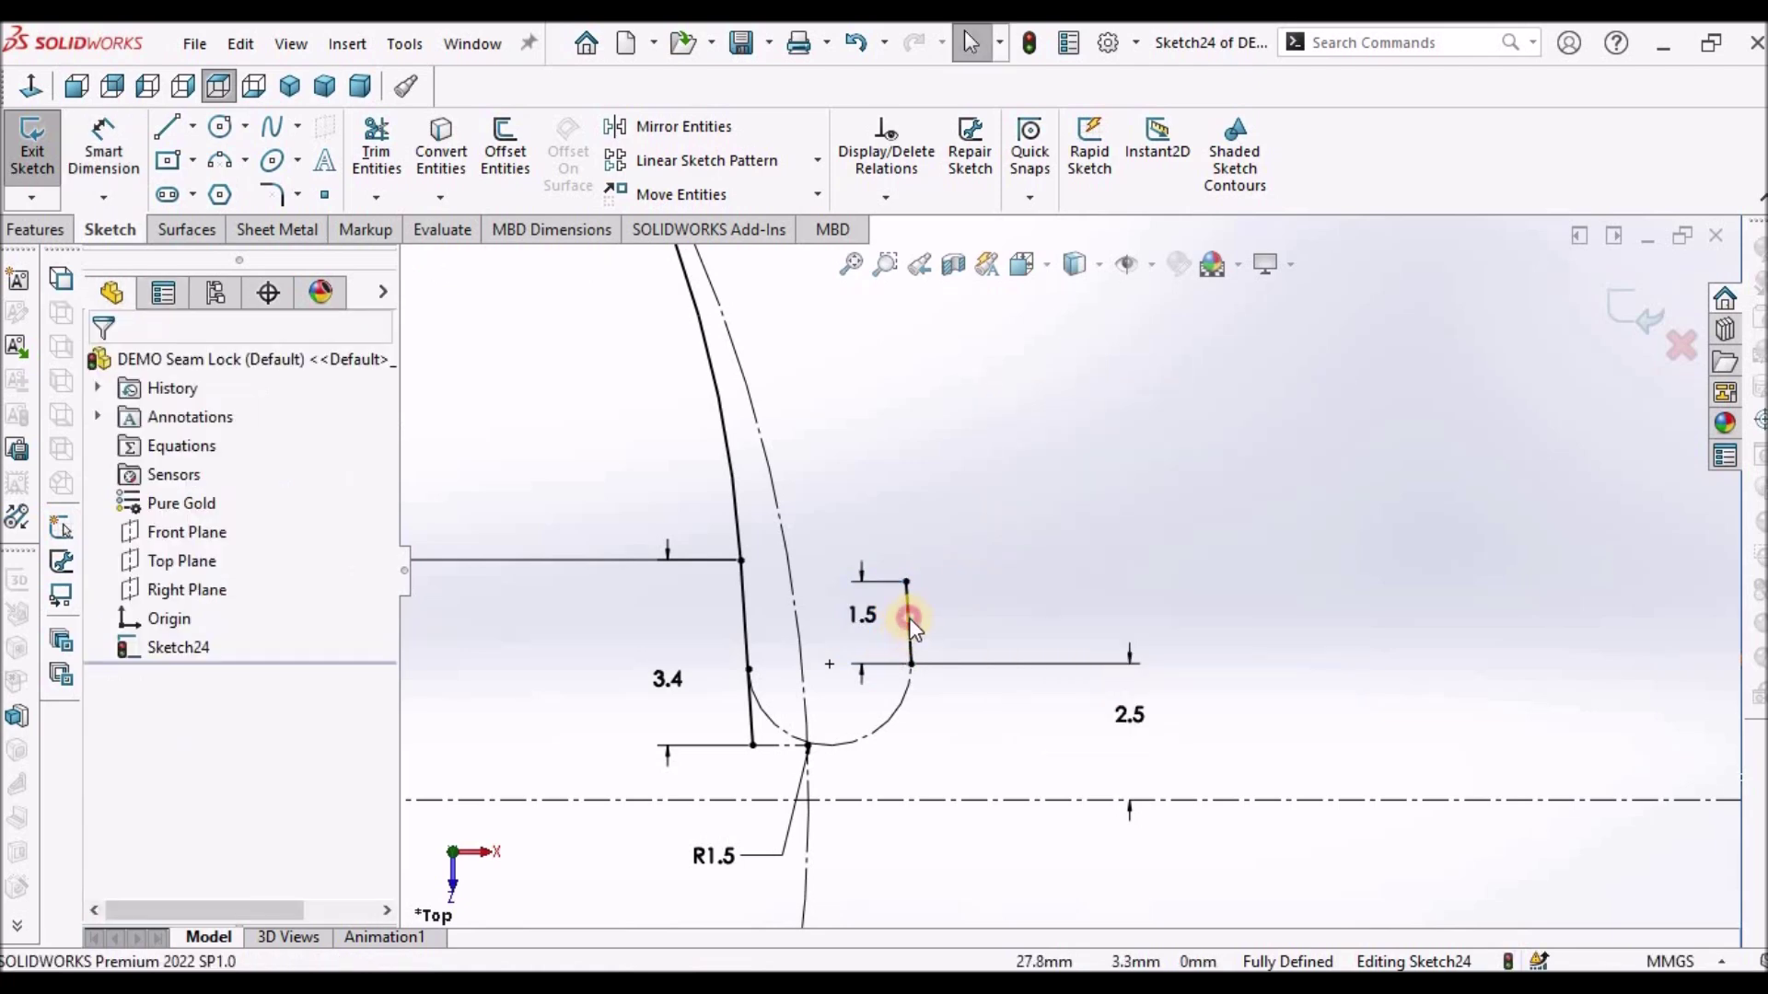
left_click(908, 616)
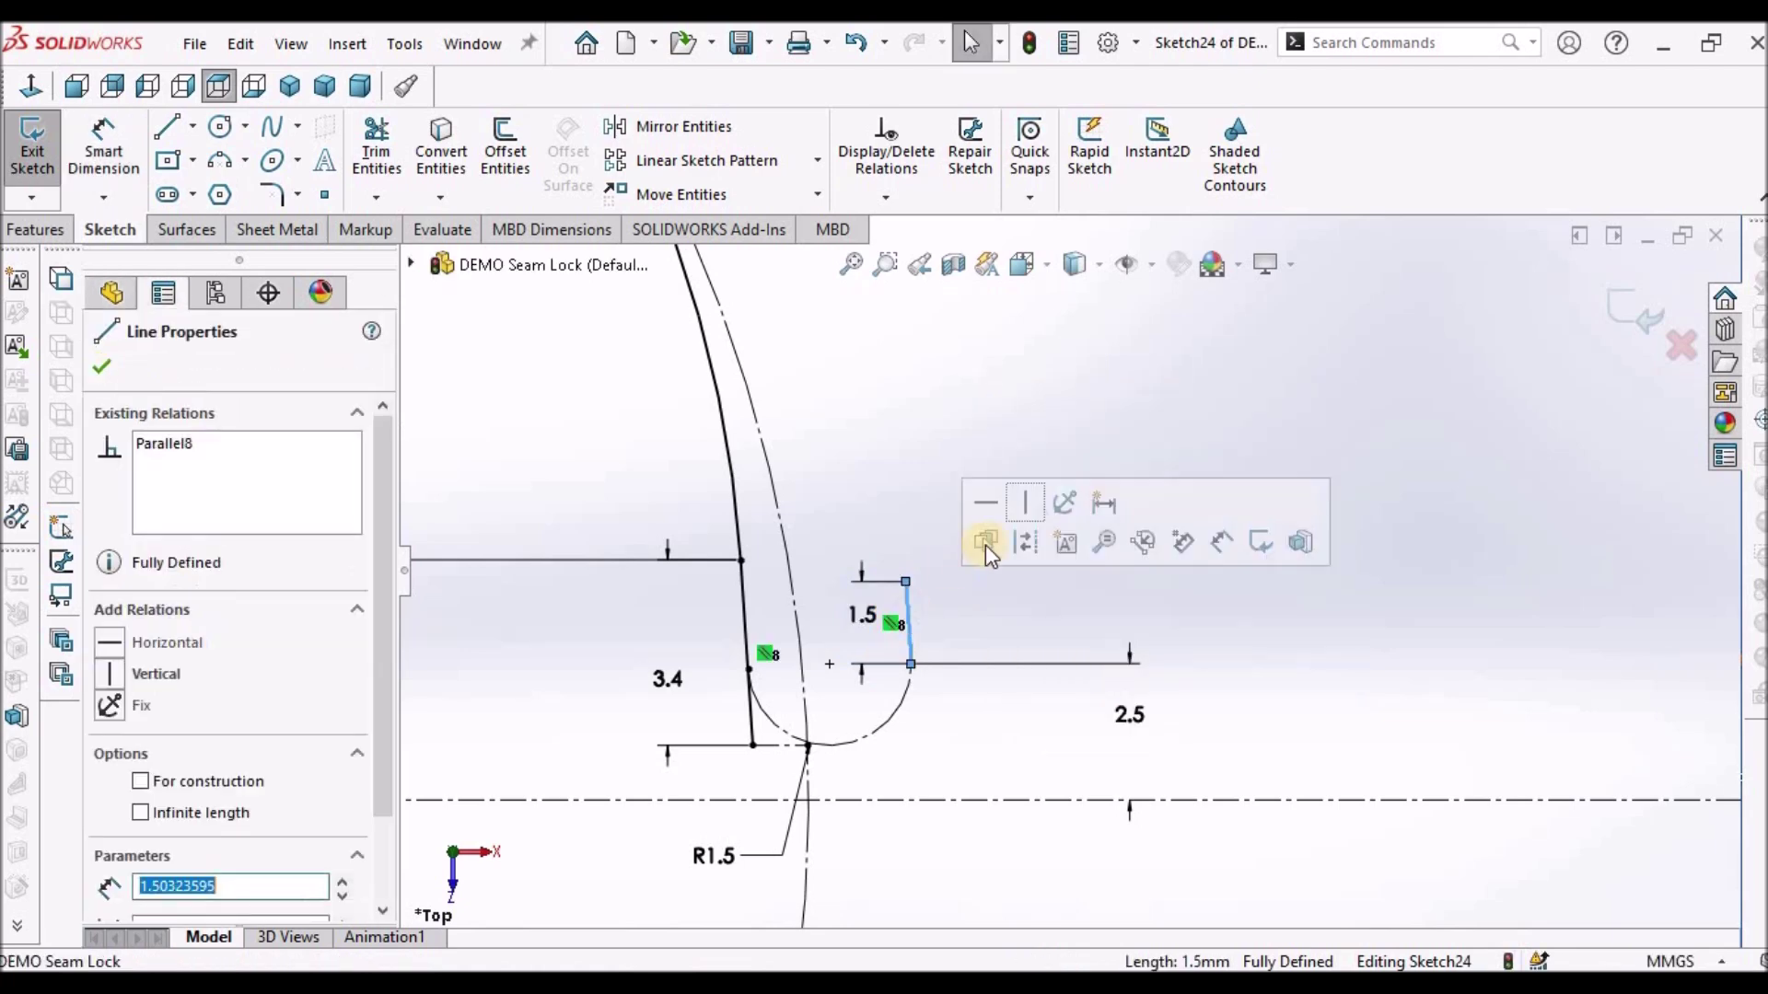
left_click(142, 783)
left_click(101, 370)
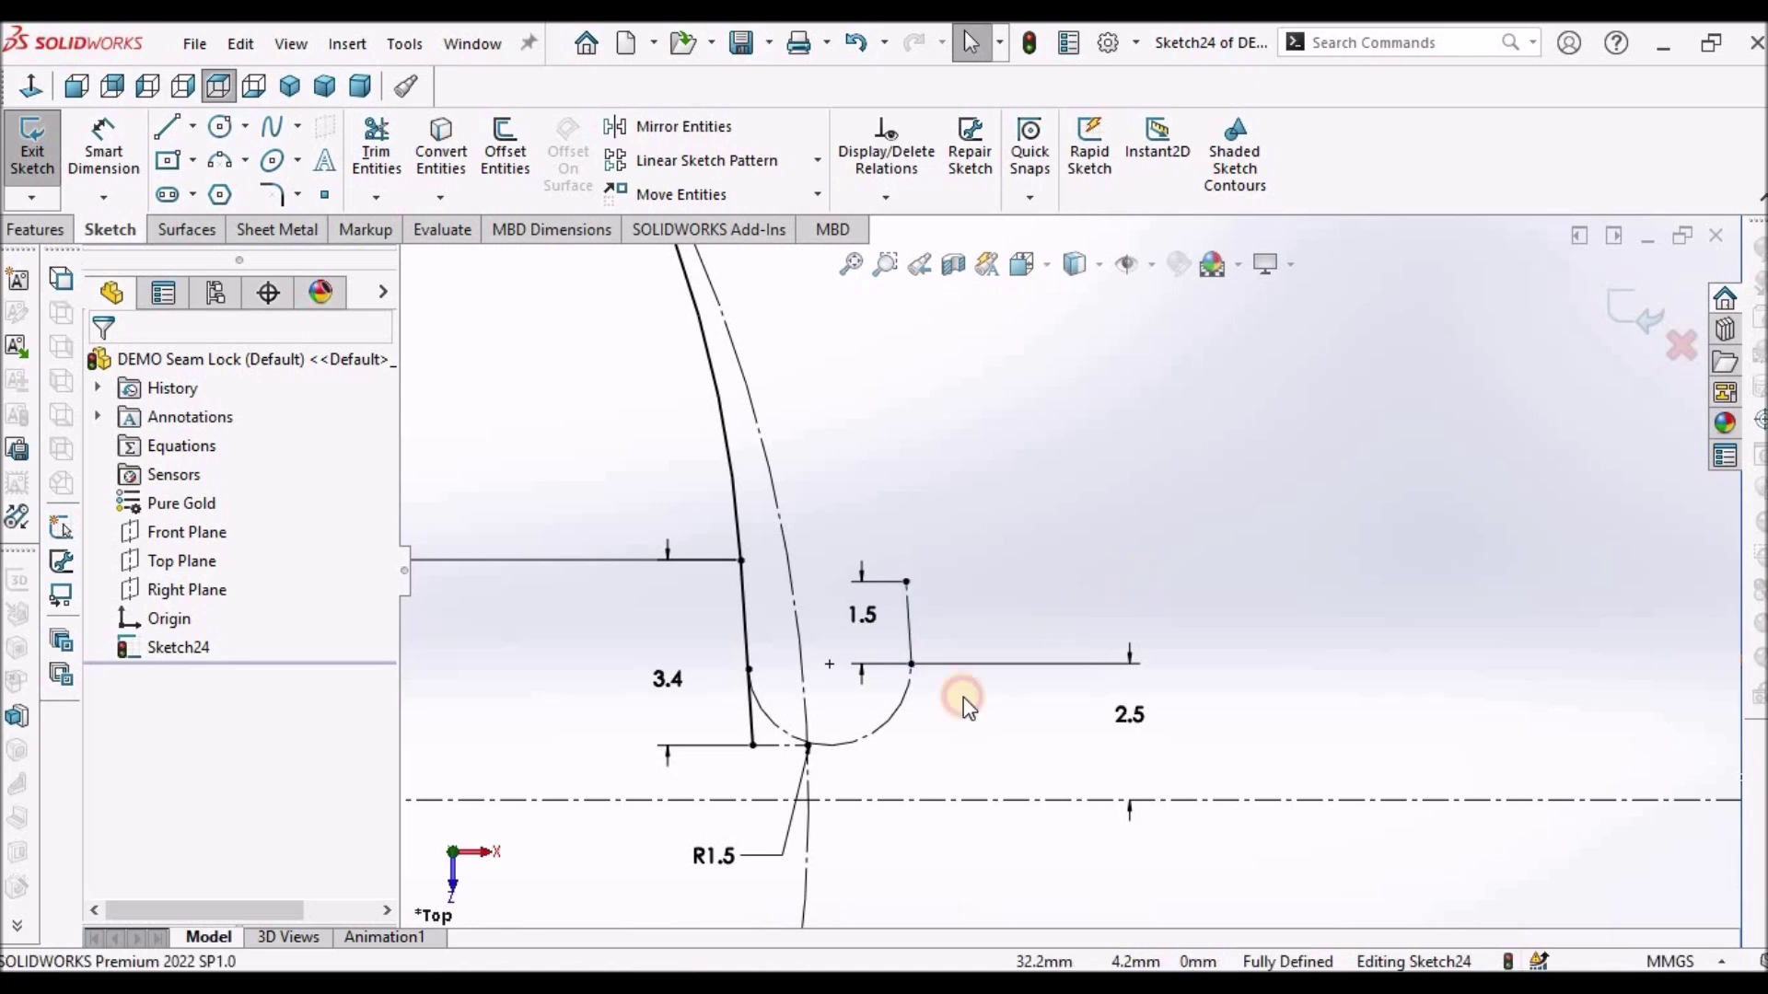
scroll(953, 695, "down", 3)
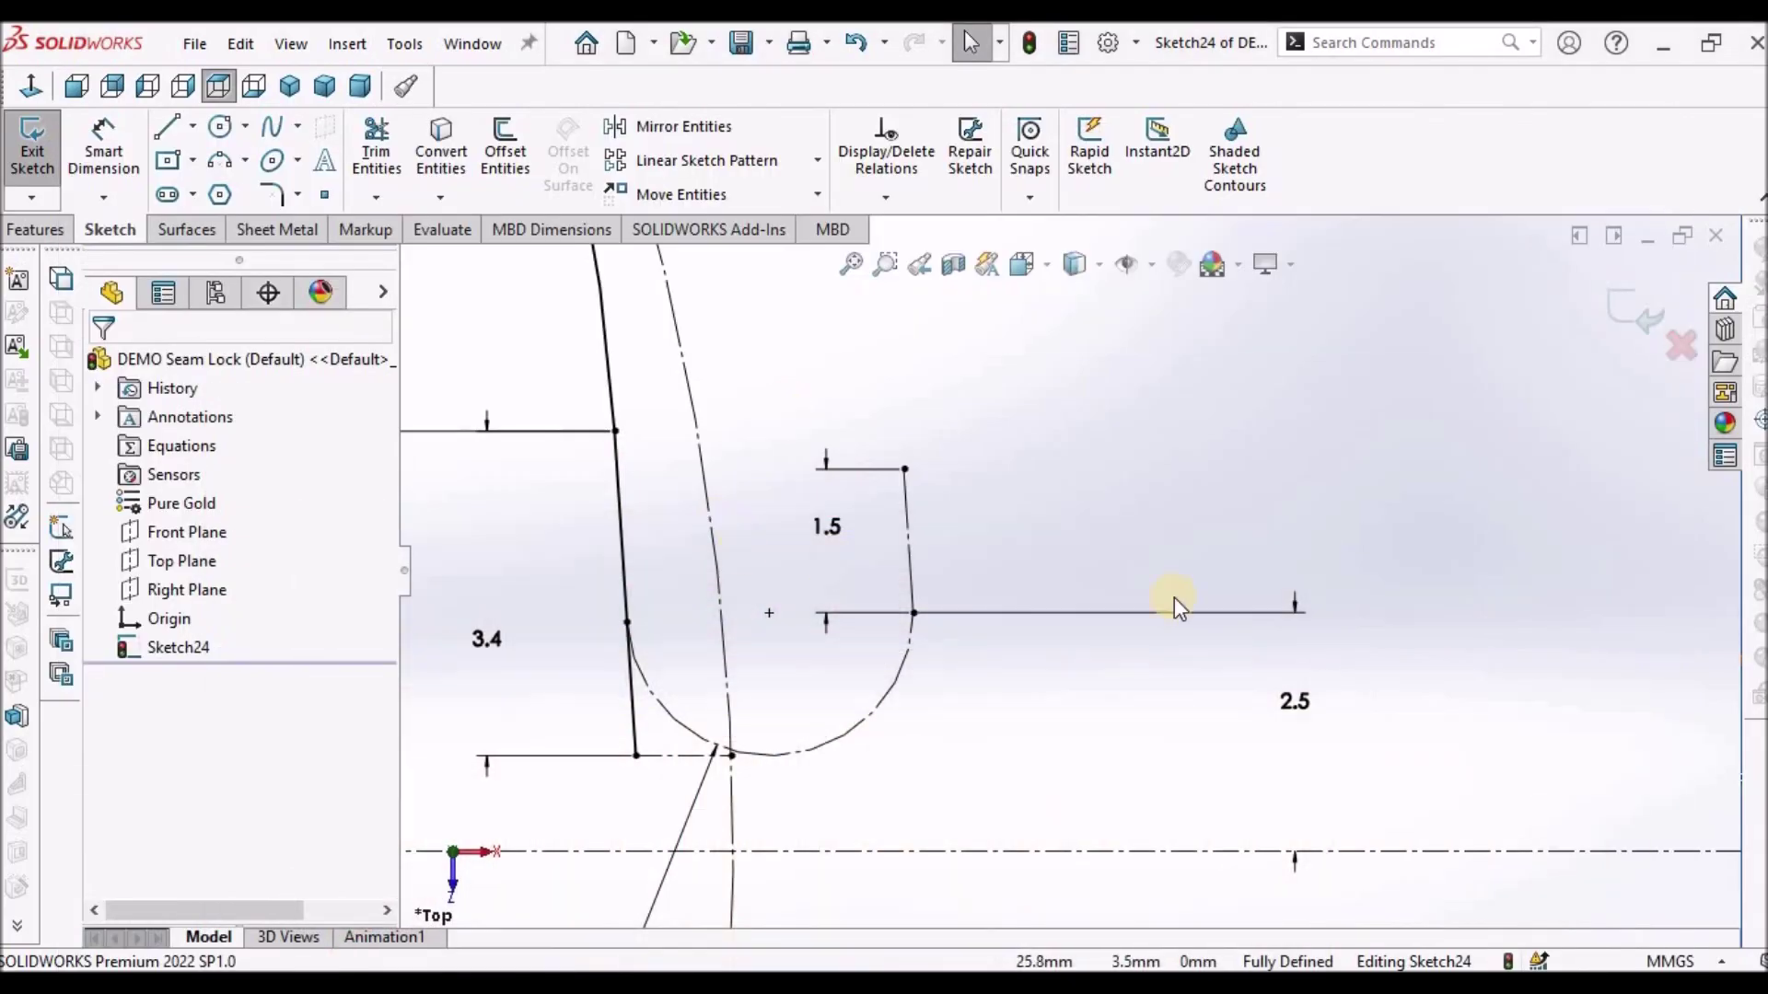
Draw a tiny centerline starting at the hem arc's top end
left_click(194, 141)
left_click(237, 185)
scroll(967, 600, "down", 3)
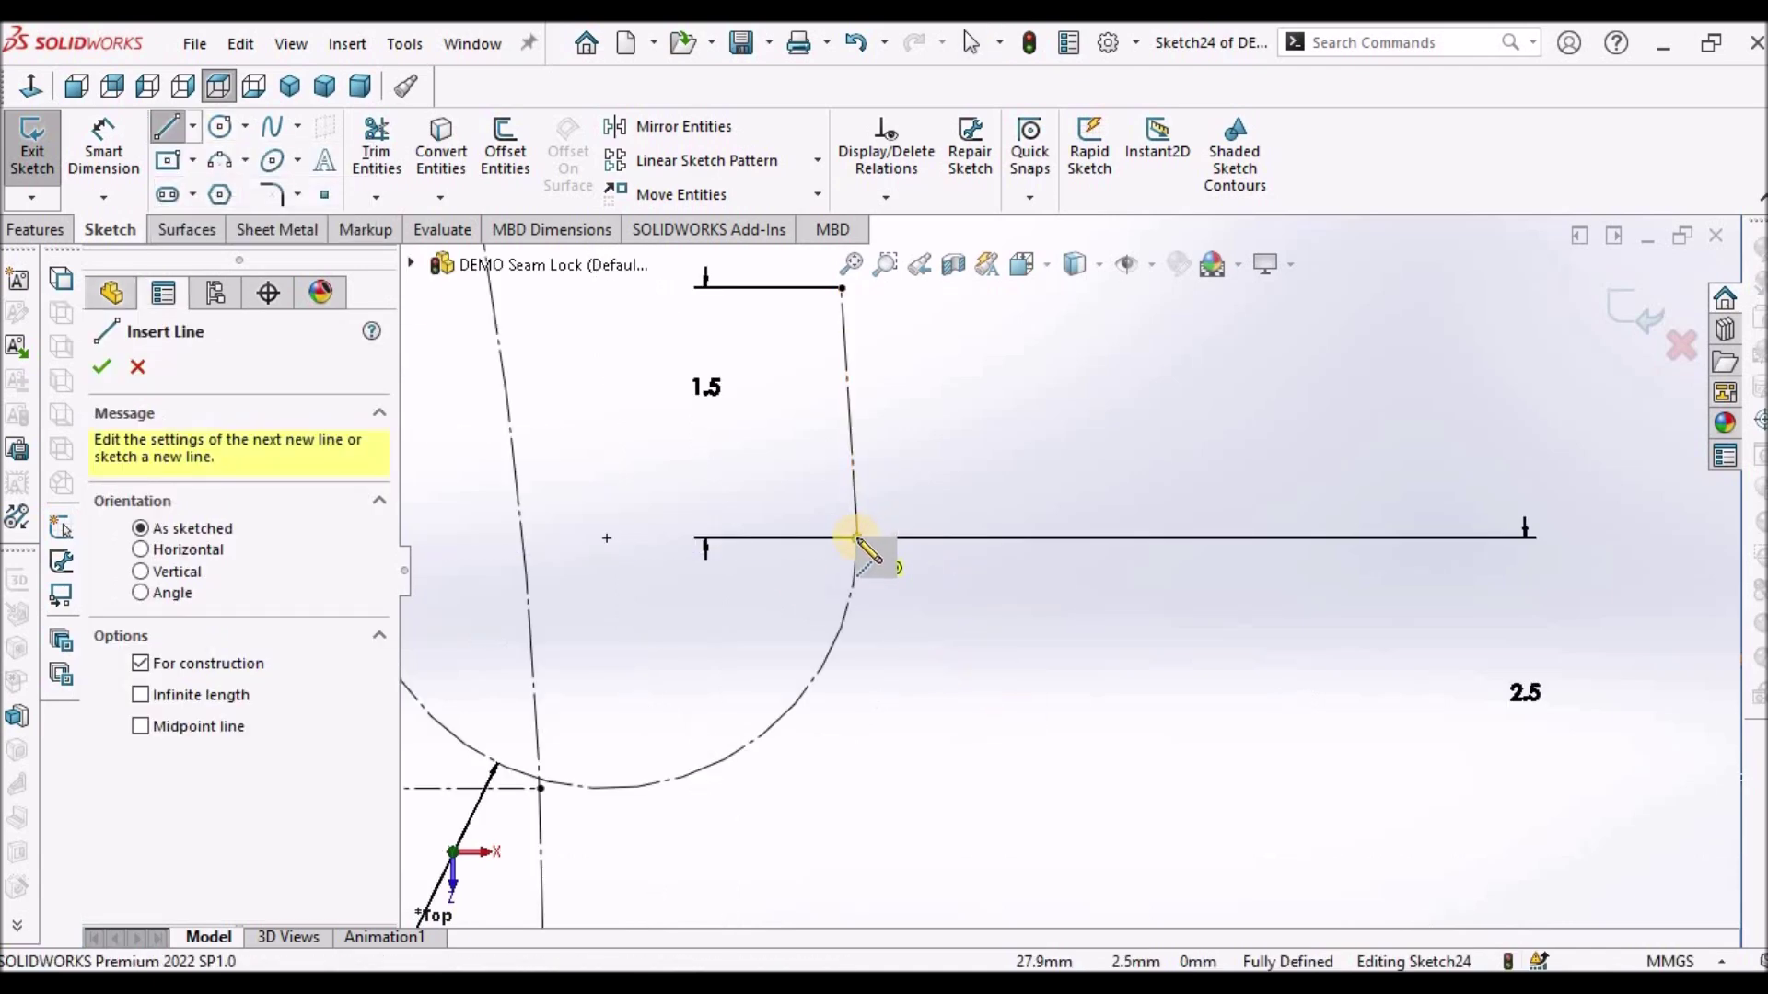
left_click(927, 537)
right_click(1003, 442)
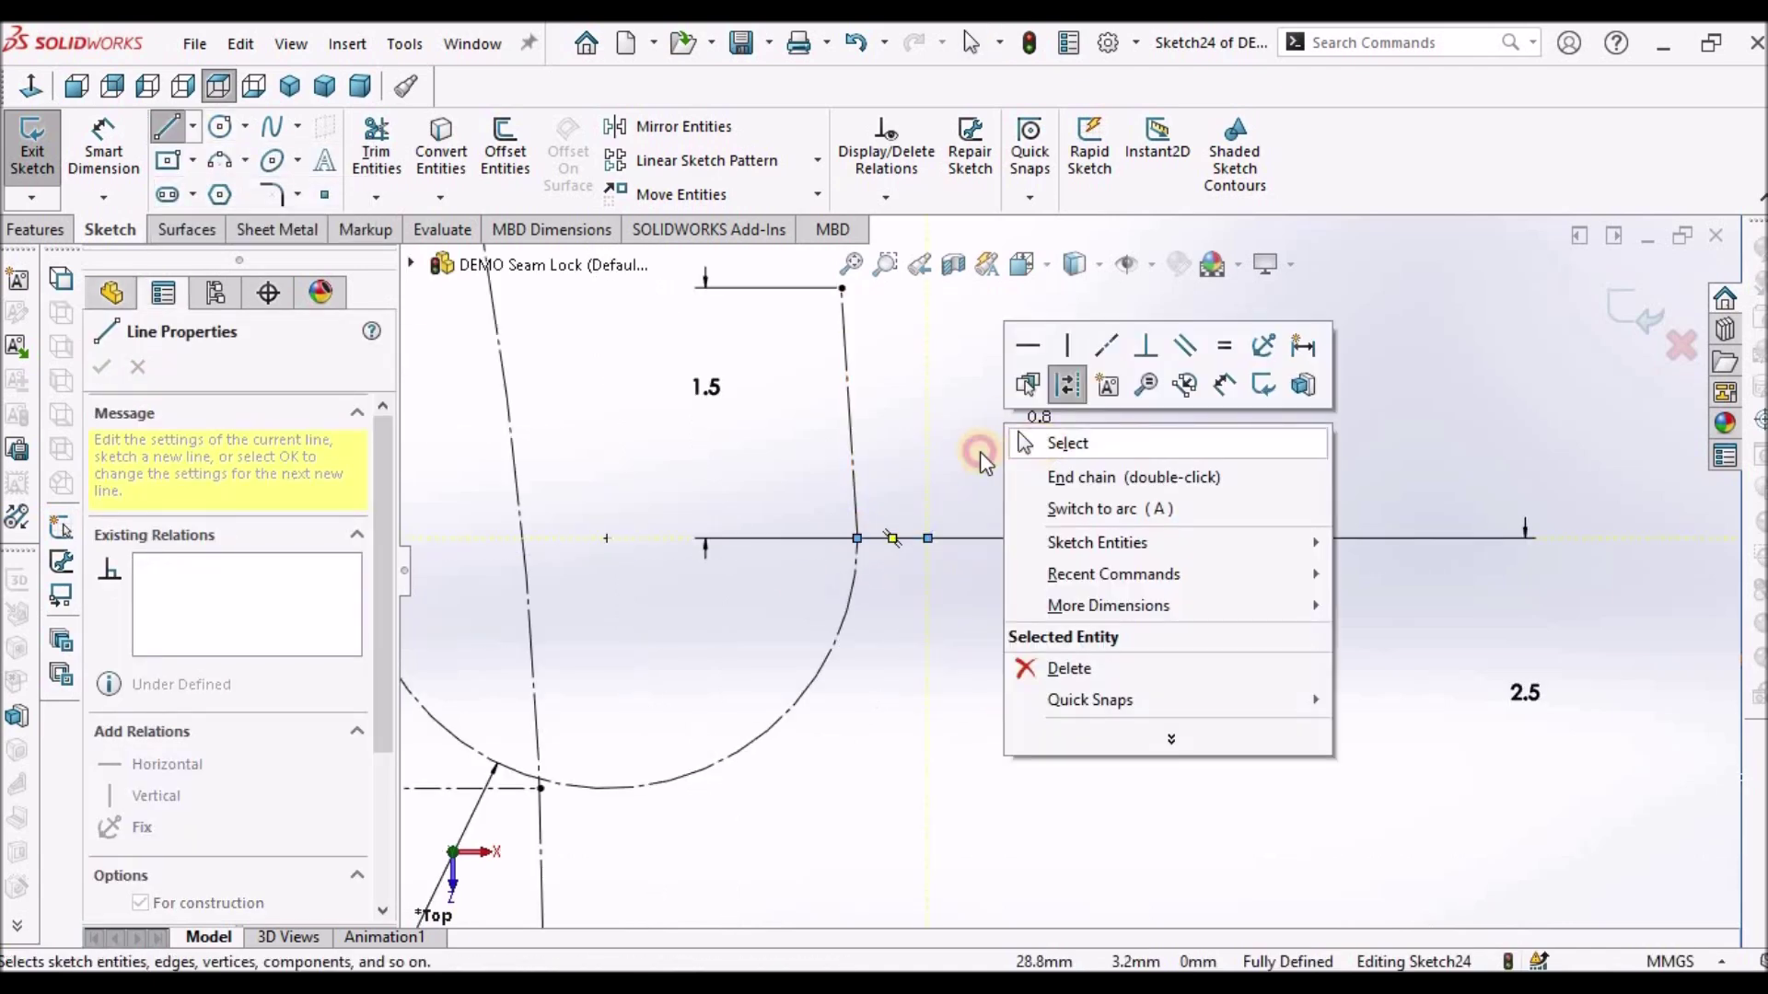
left_click(1049, 443)
Dimension the tiny centerline to 0.01 mm
left_click(103, 147)
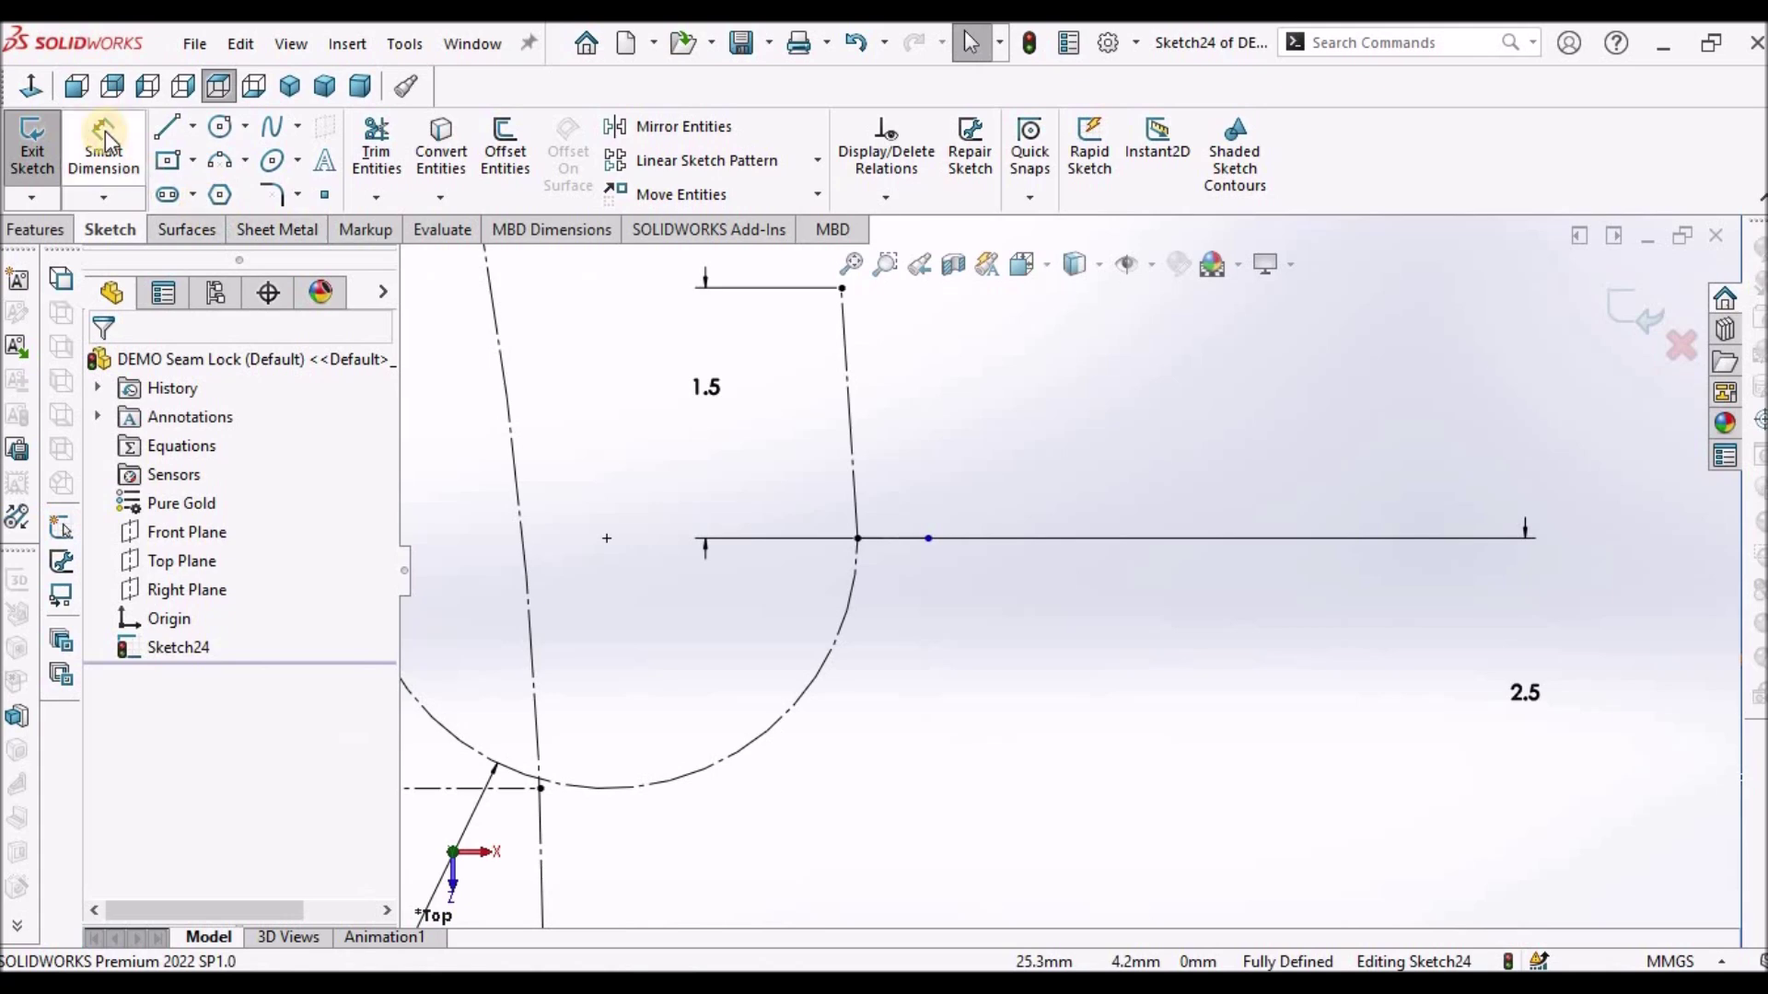
left_click(893, 540)
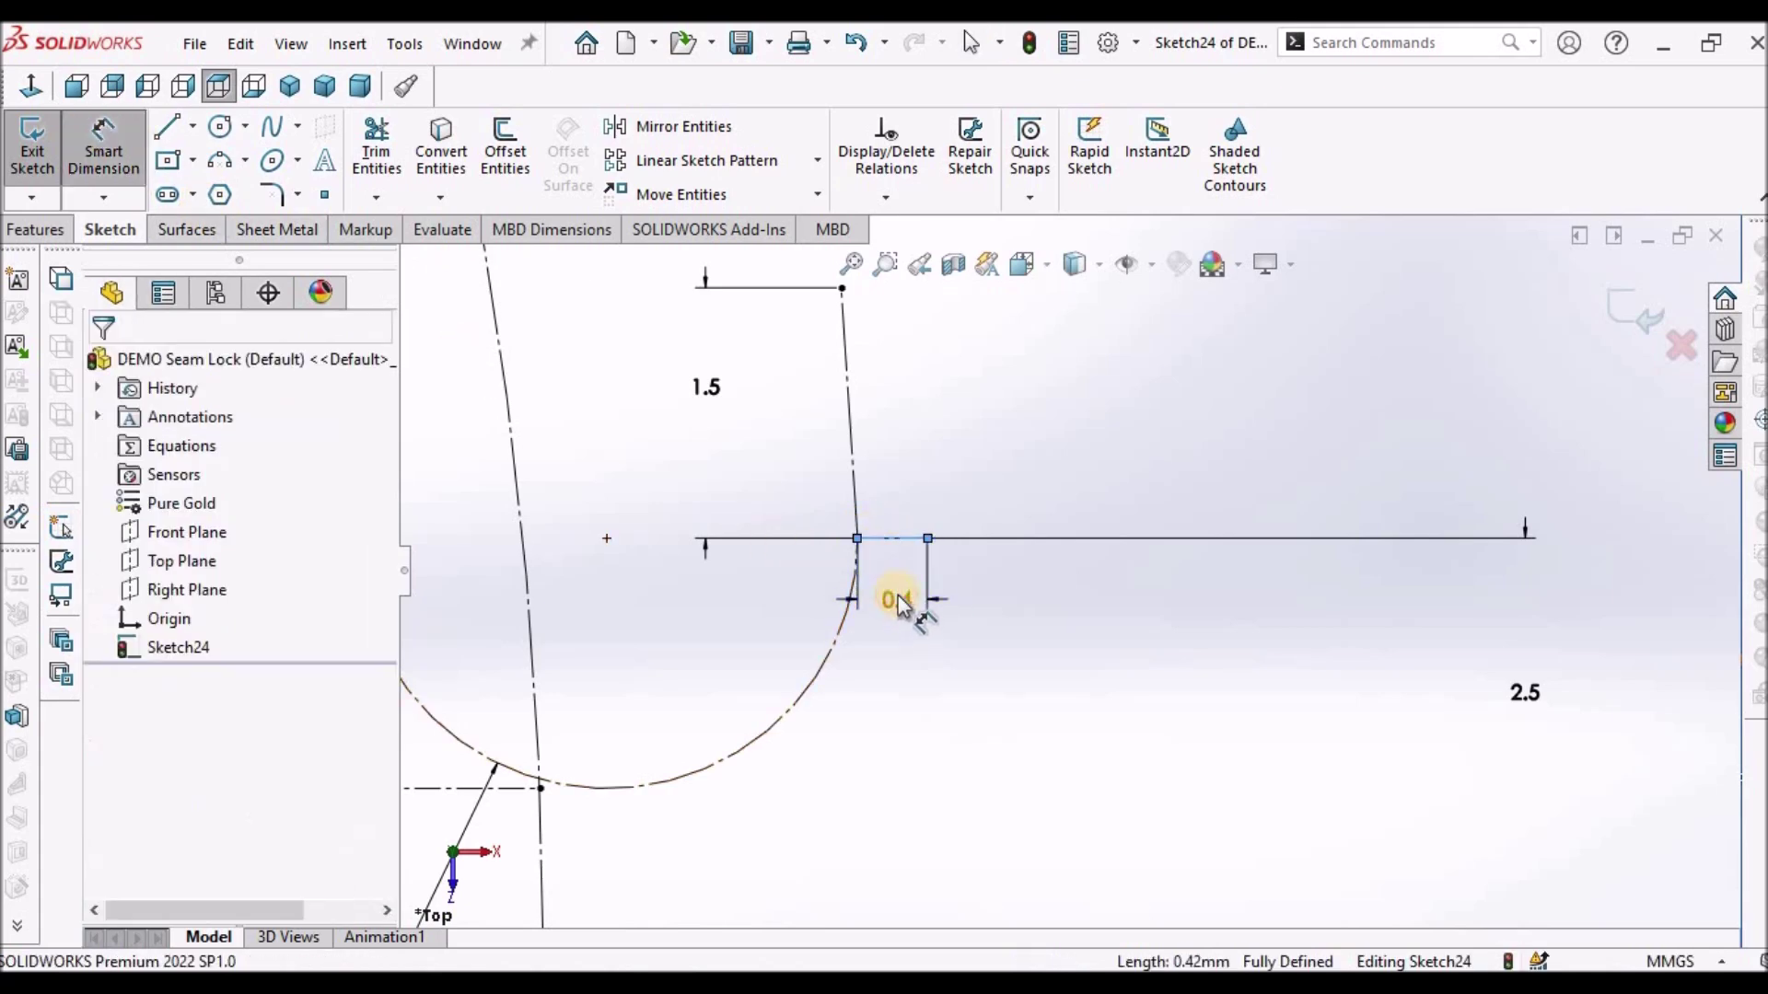
left_click(900, 598)
type(".")
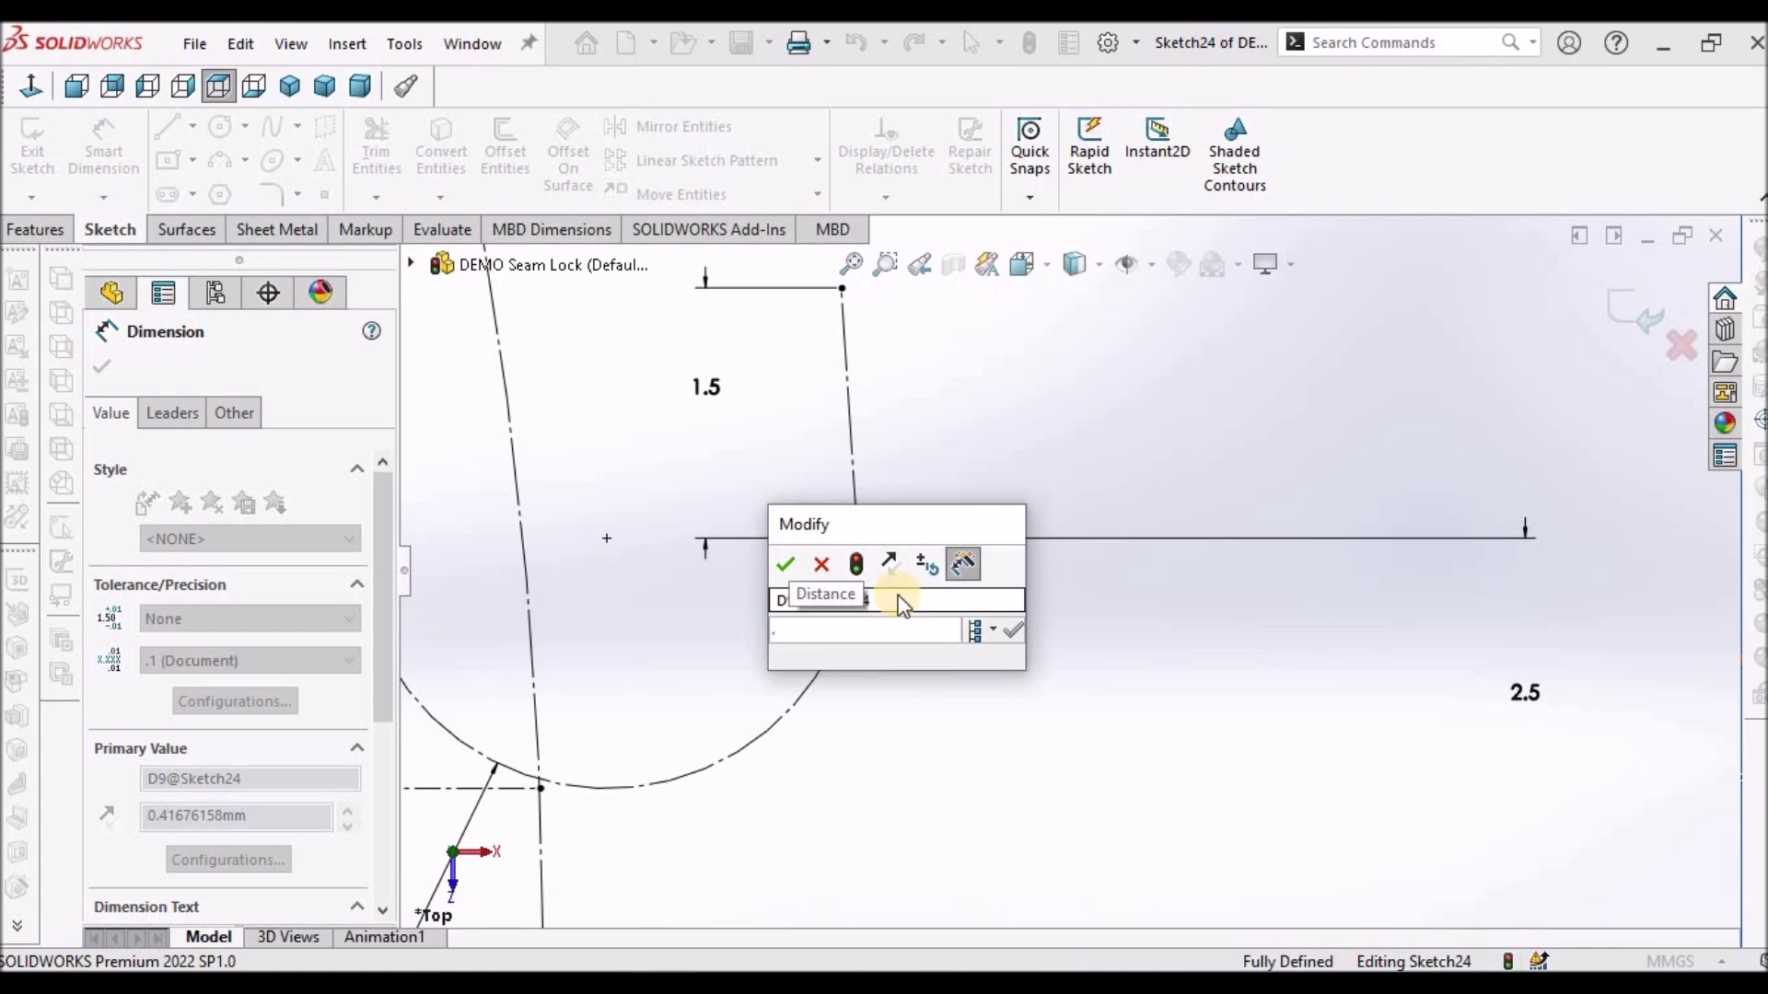
type("01")
key("Return")
right_click(1082, 663)
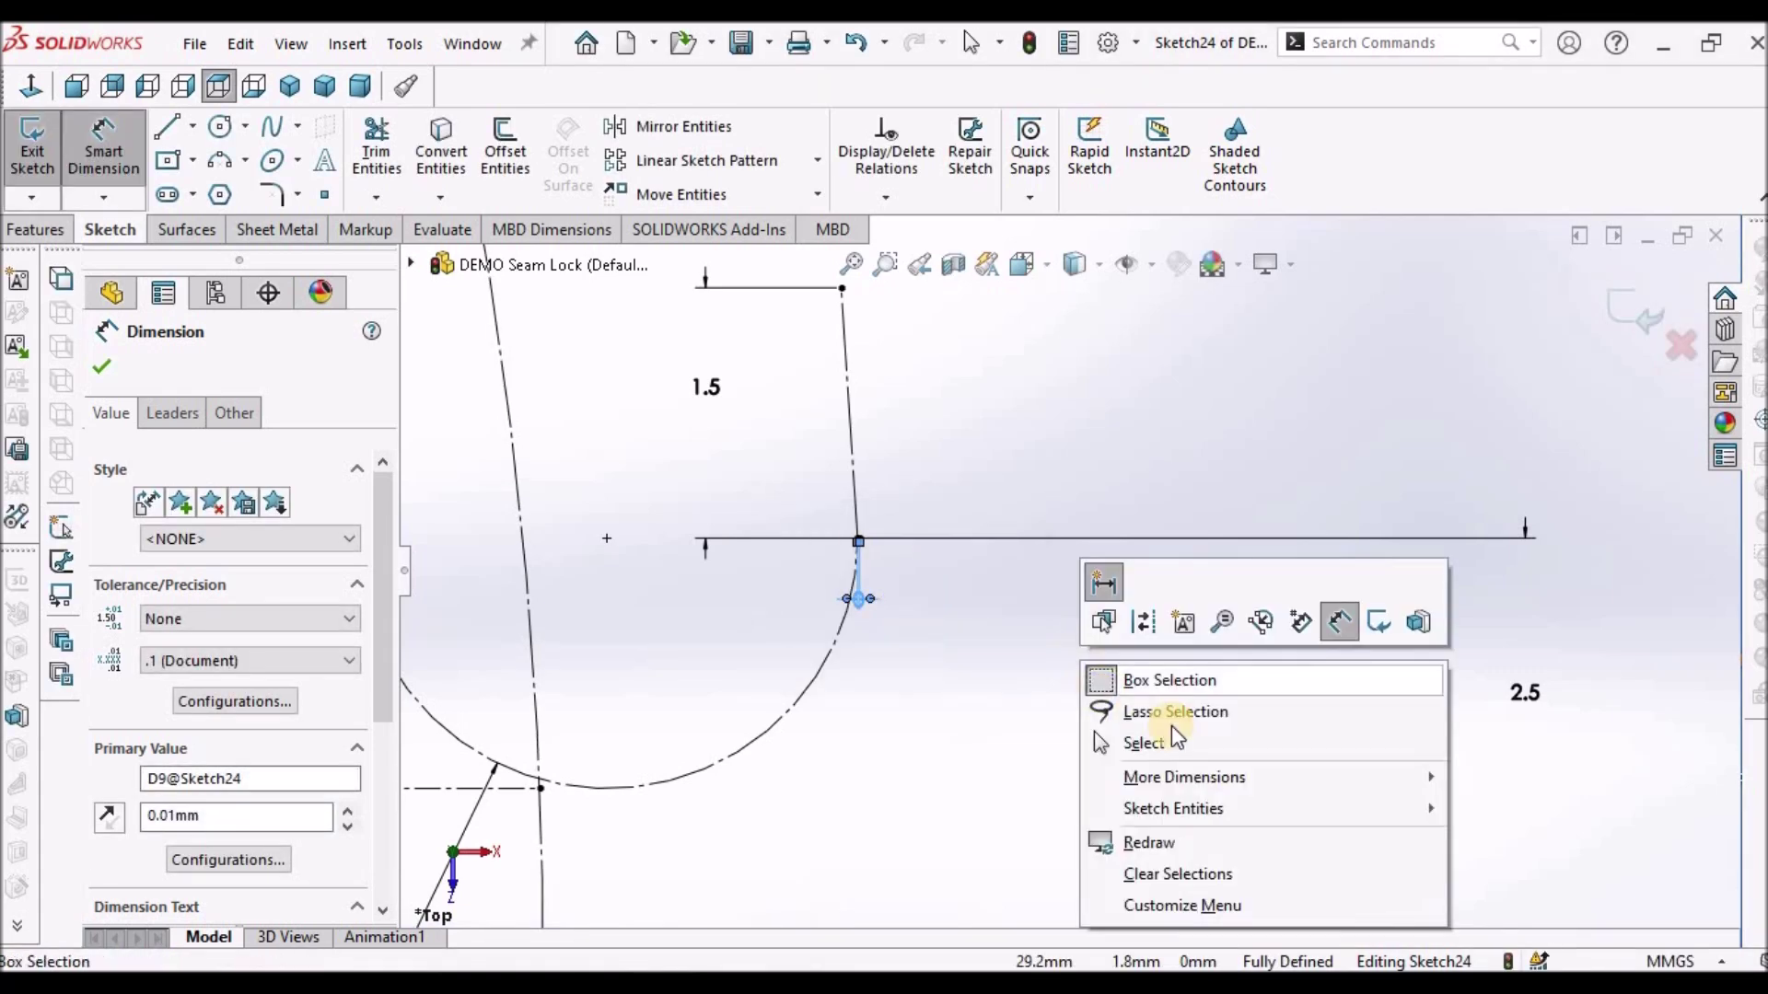
left_click(1159, 737)
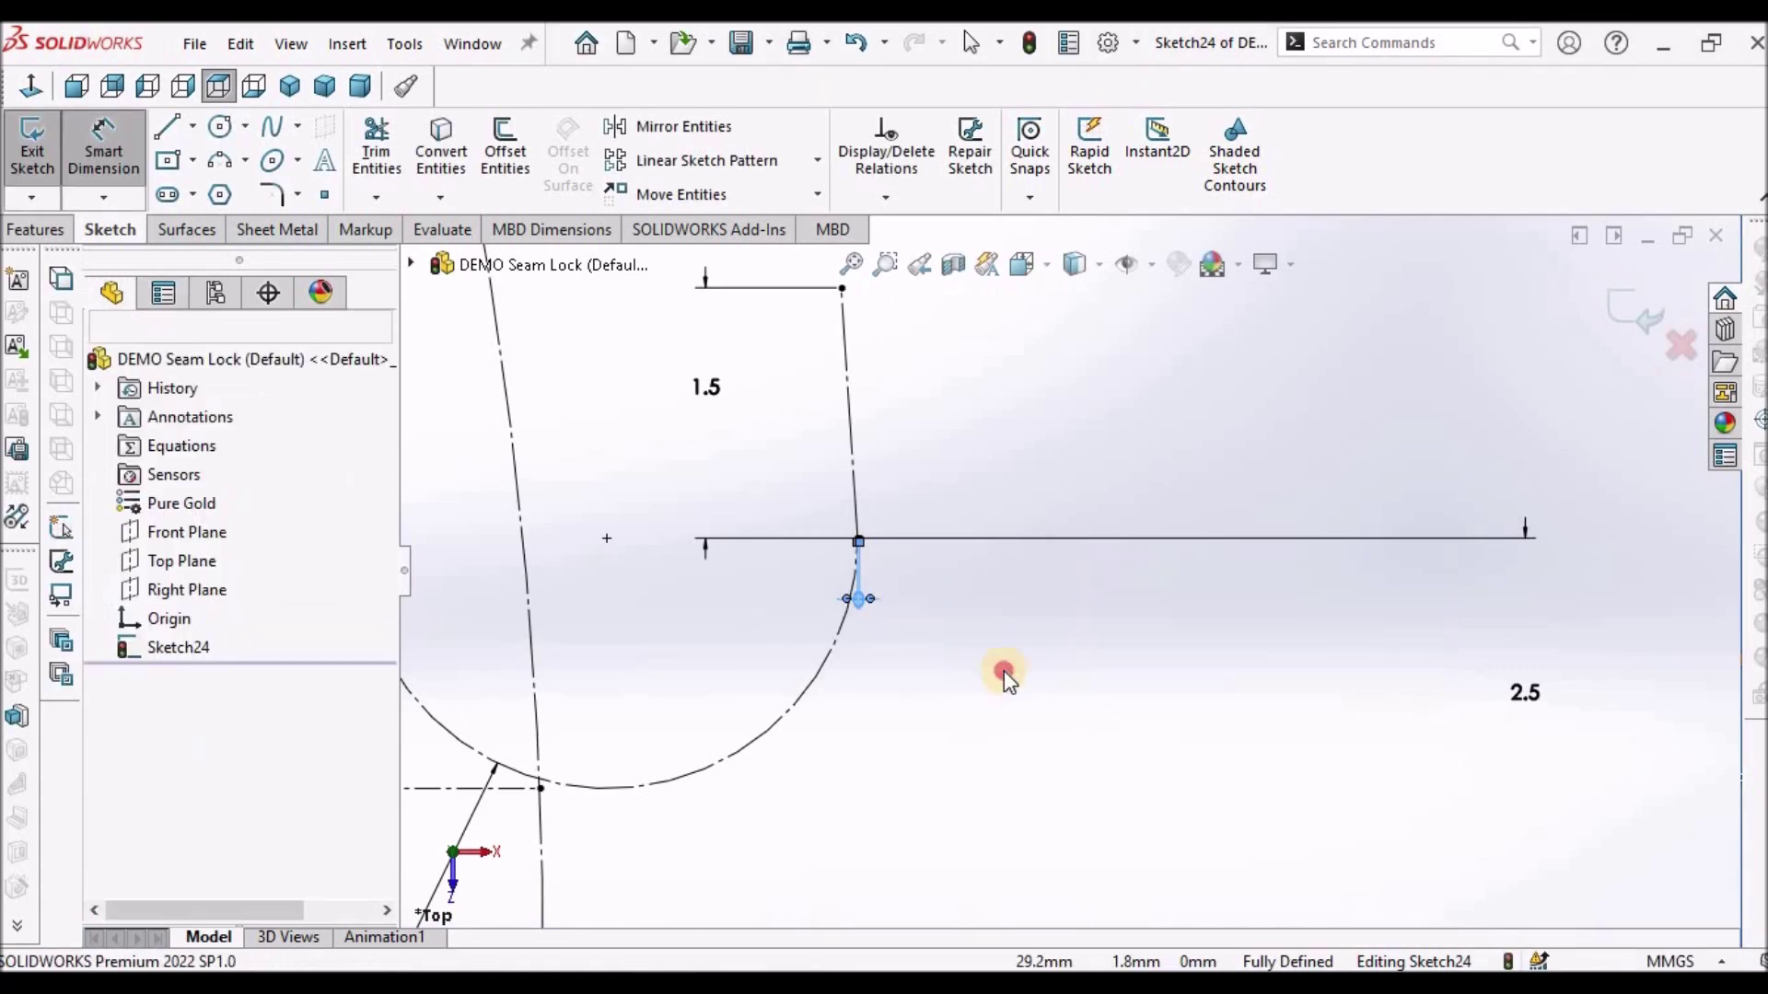
Set the 0.01 dimension's display precision to two decimals
left_click(961, 605)
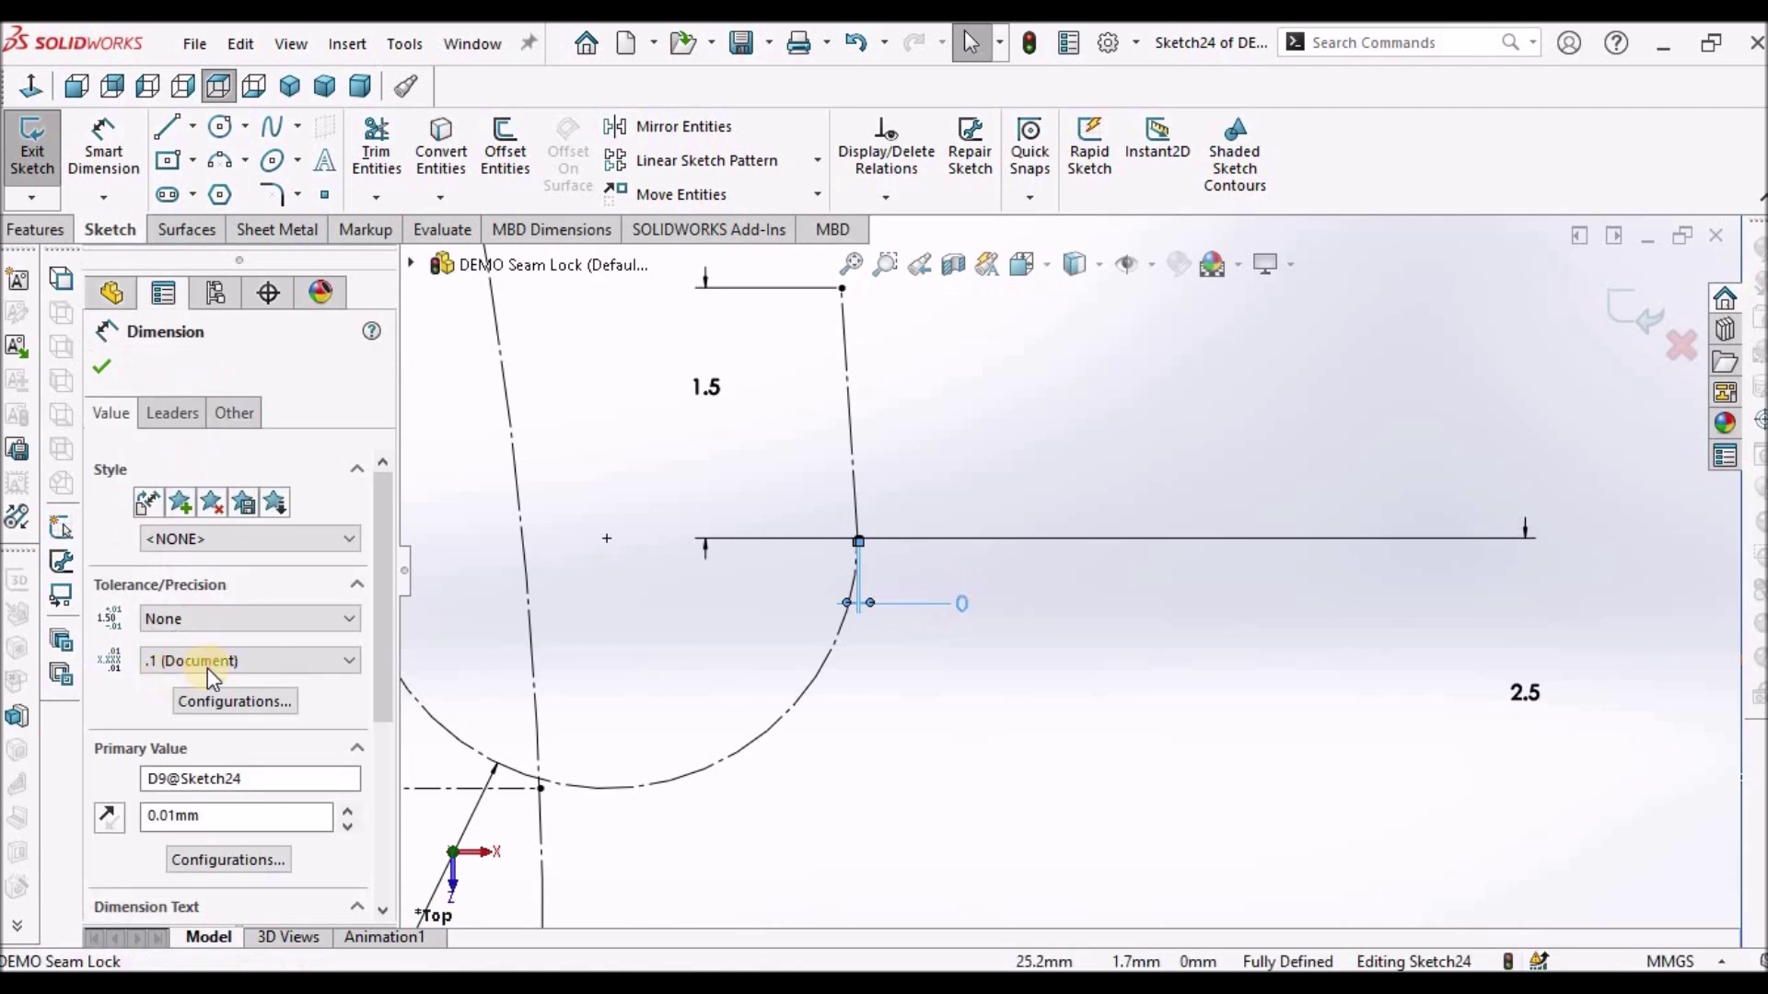
left_click(316, 659)
left_click(281, 720)
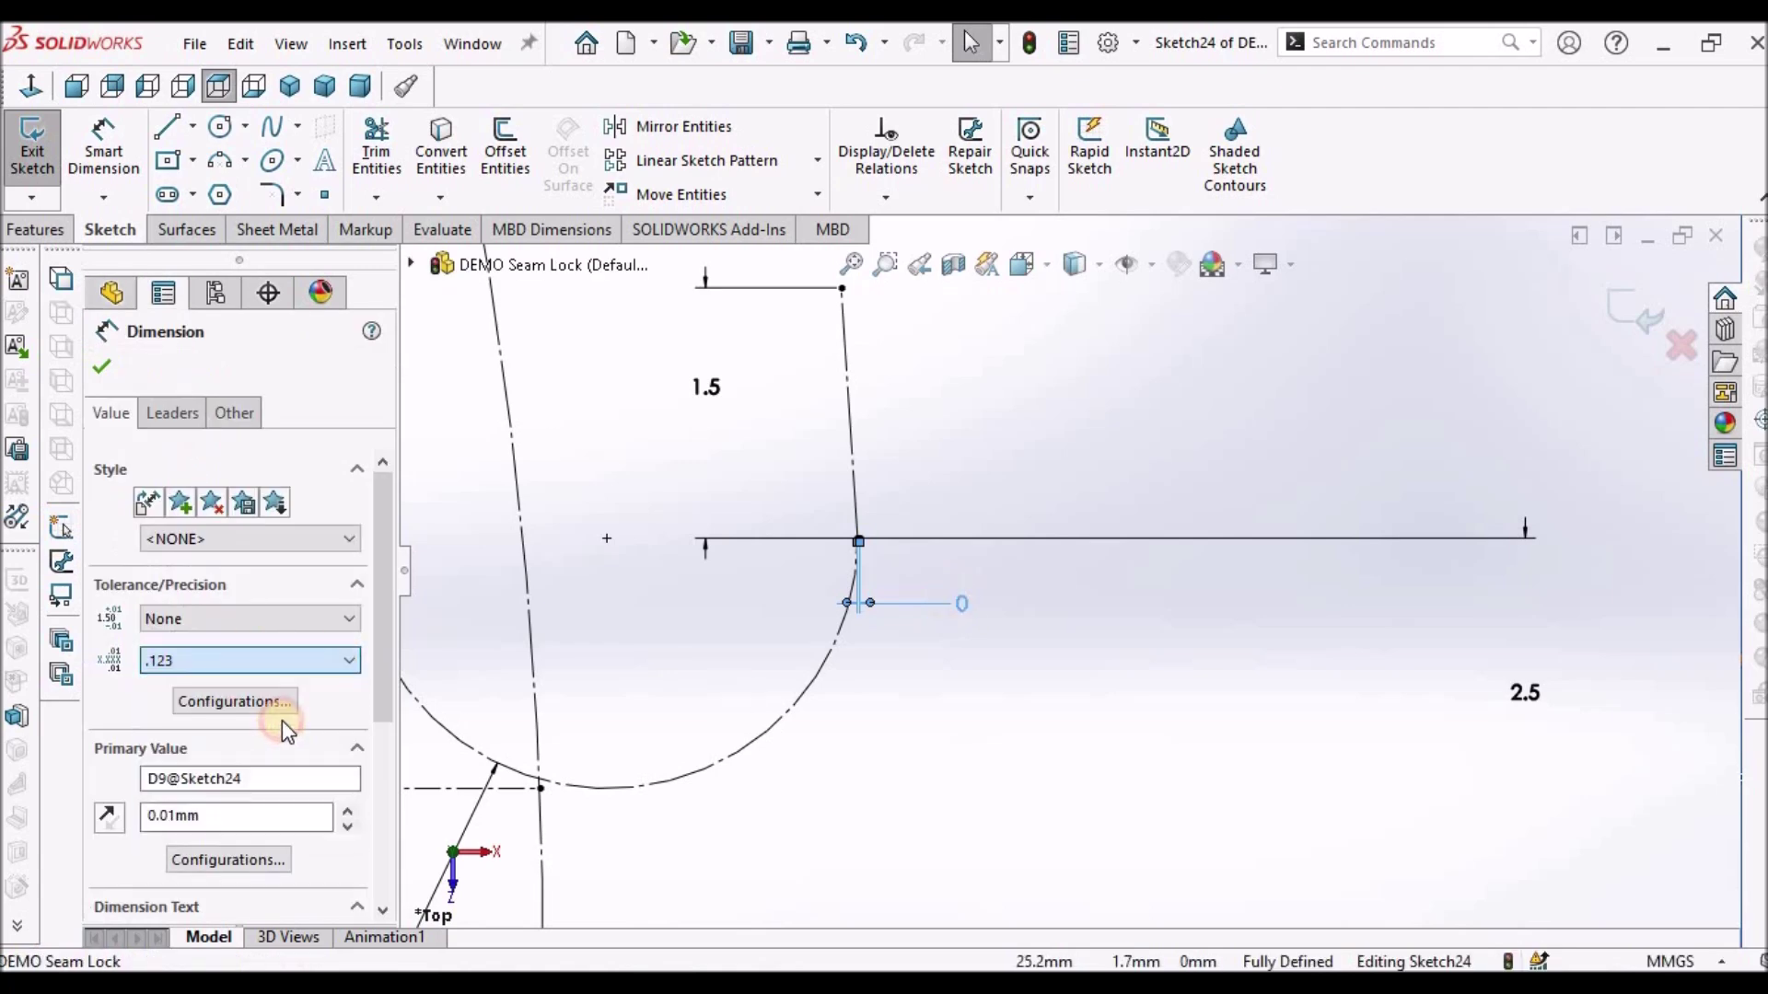
left_click(350, 661)
left_click(289, 706)
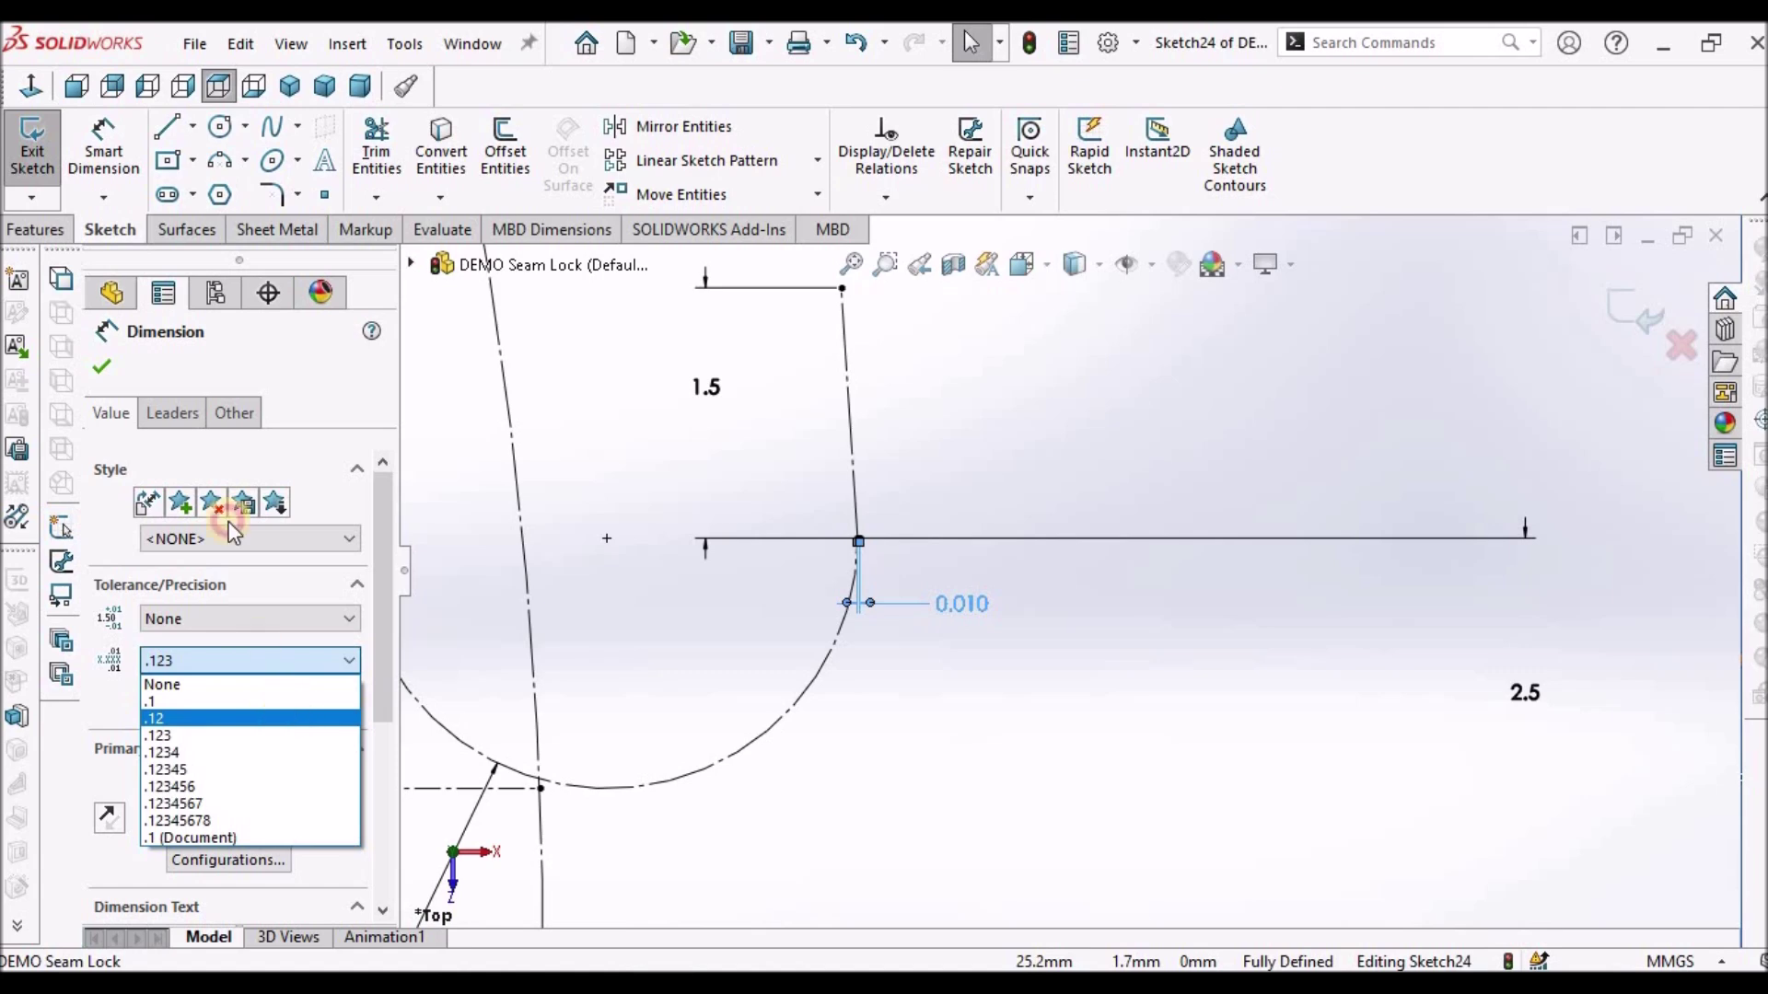
left_click(101, 367)
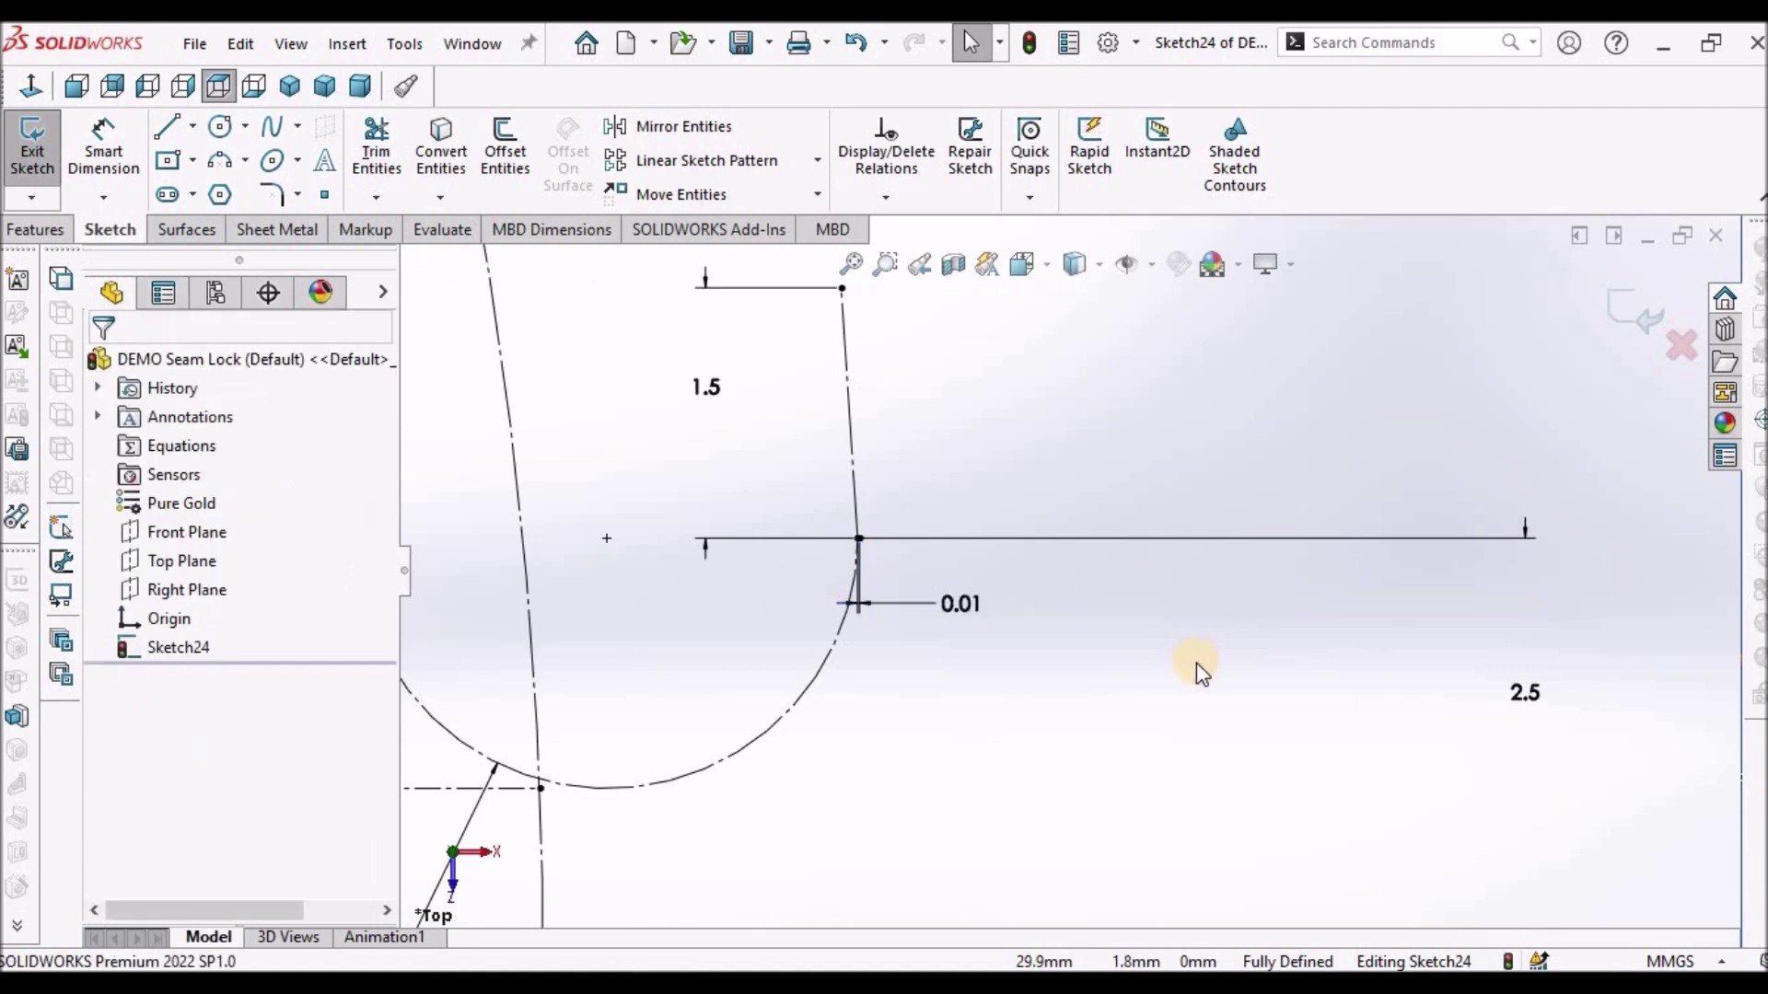
scroll(1150, 681, "up", 3)
scroll(970, 460, "down", 6)
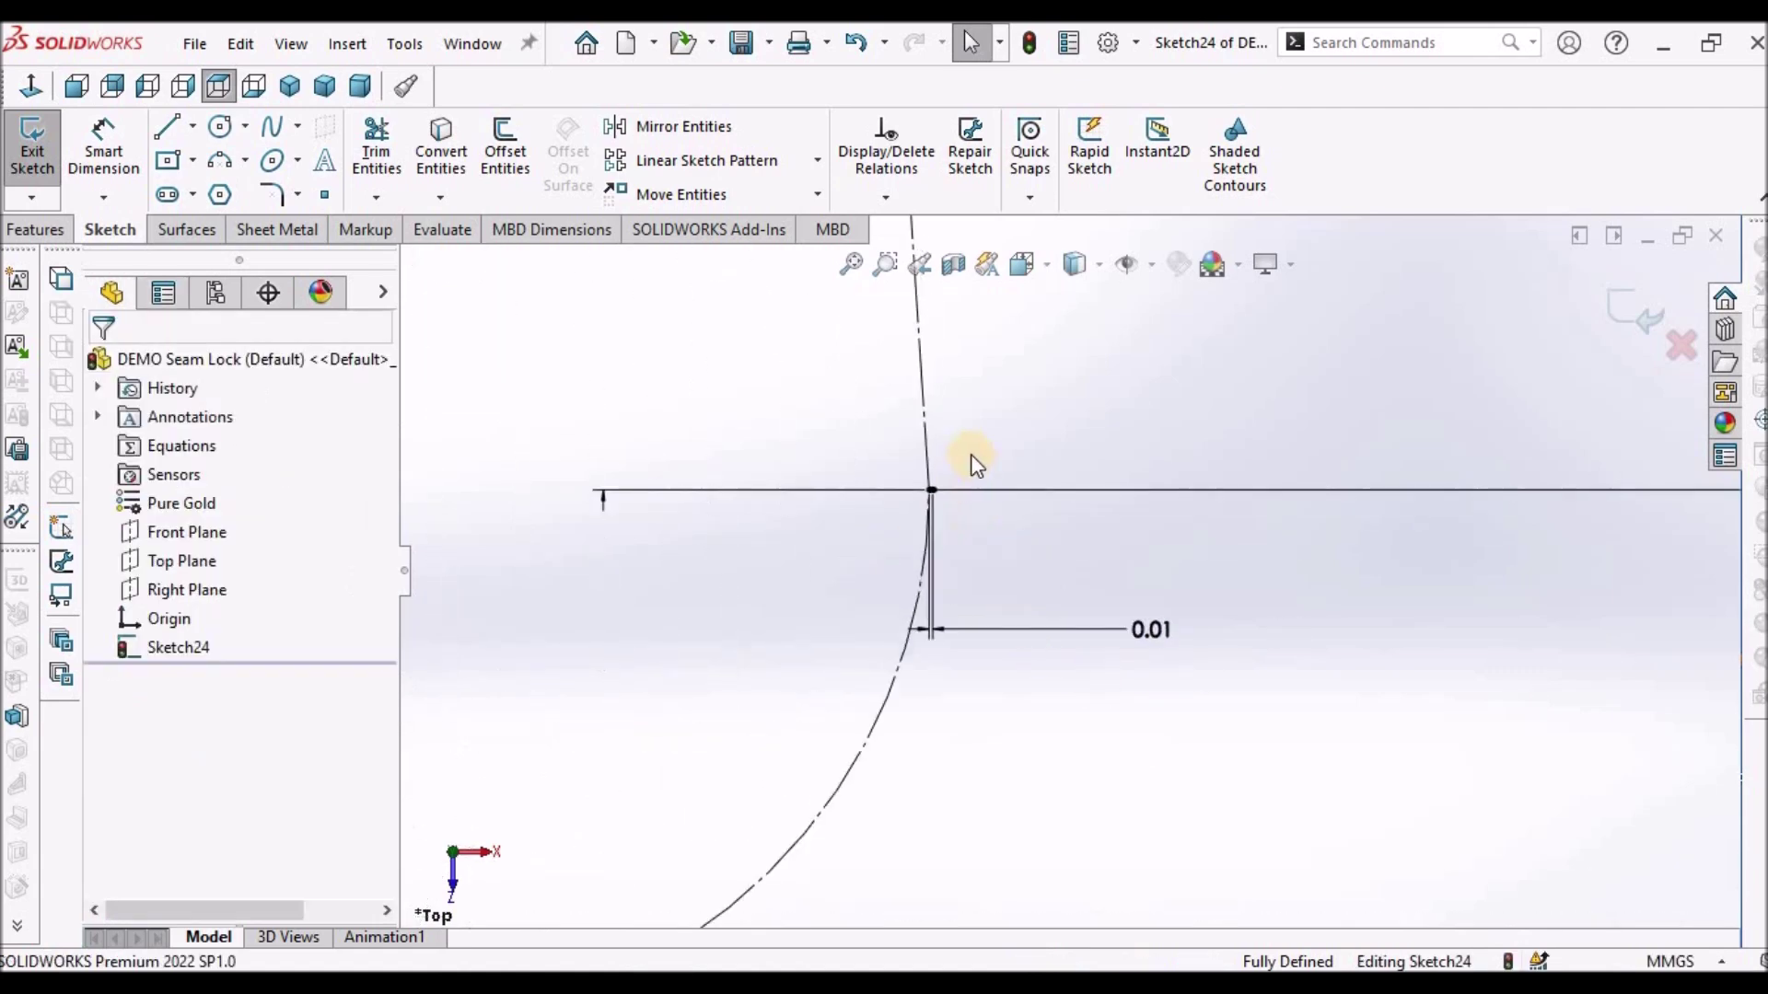
Draw a three-point arc from the circle's lower endpoint up to below the hem
scroll(1648, 552, "up", 3)
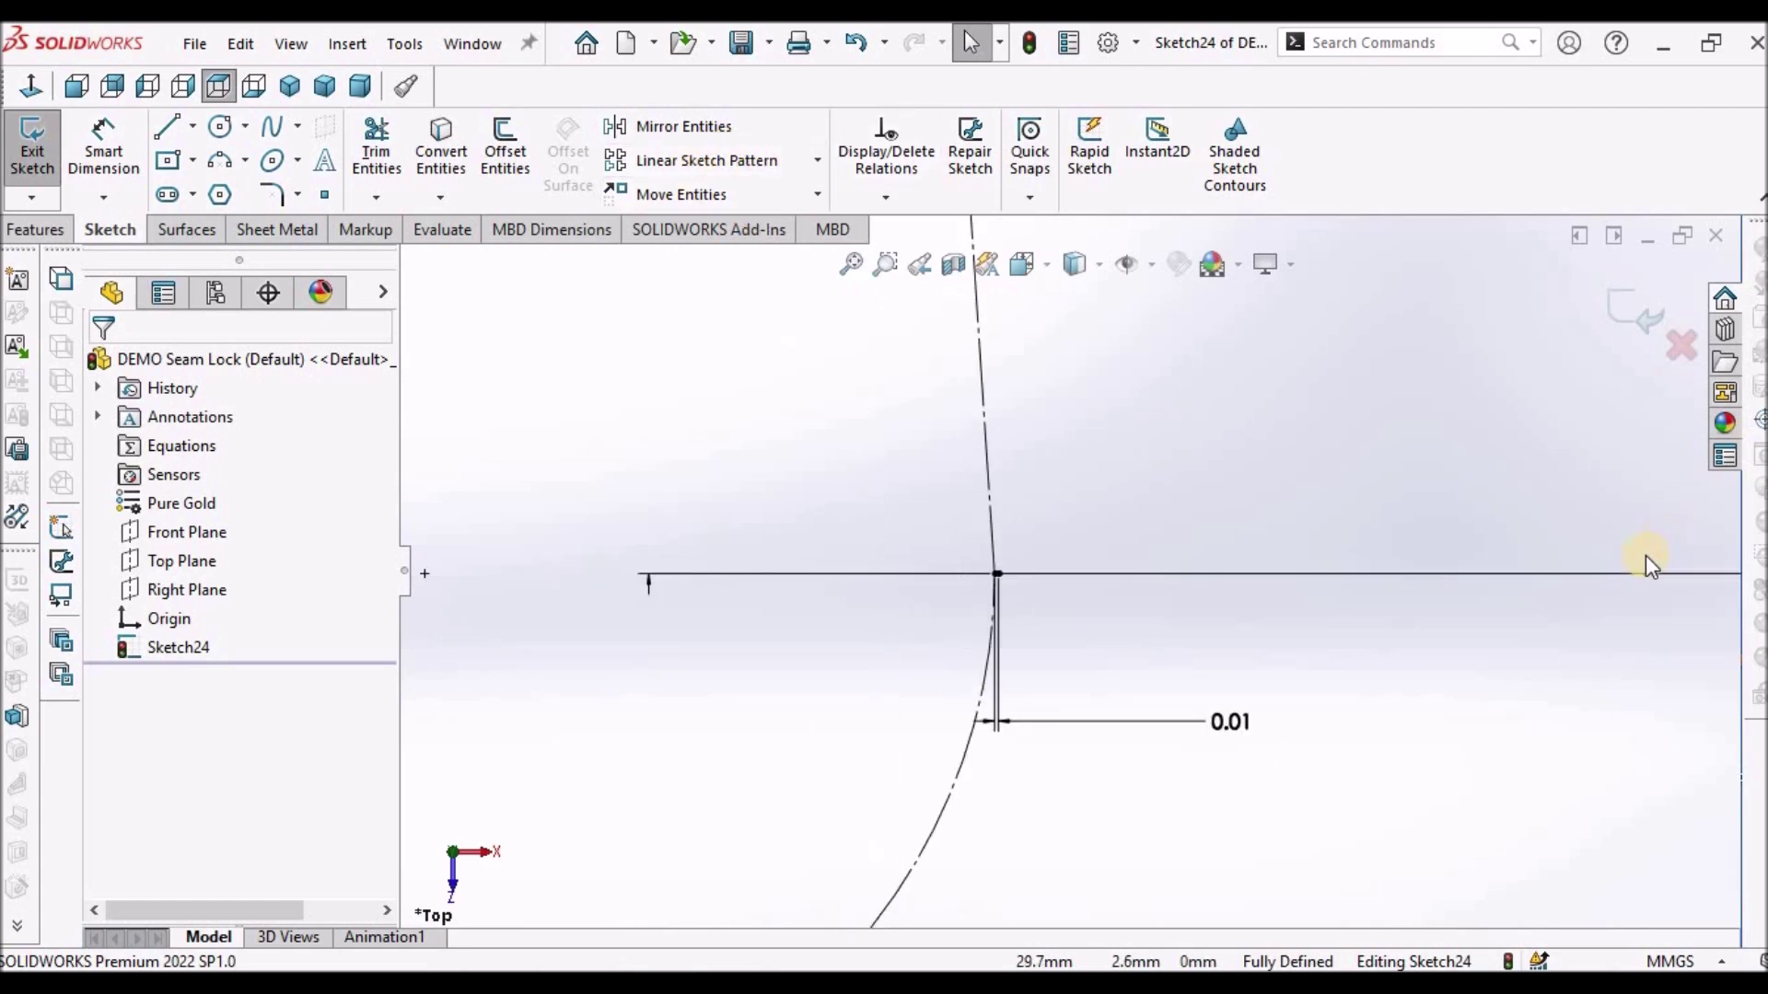
scroll(1466, 652, "up", 5)
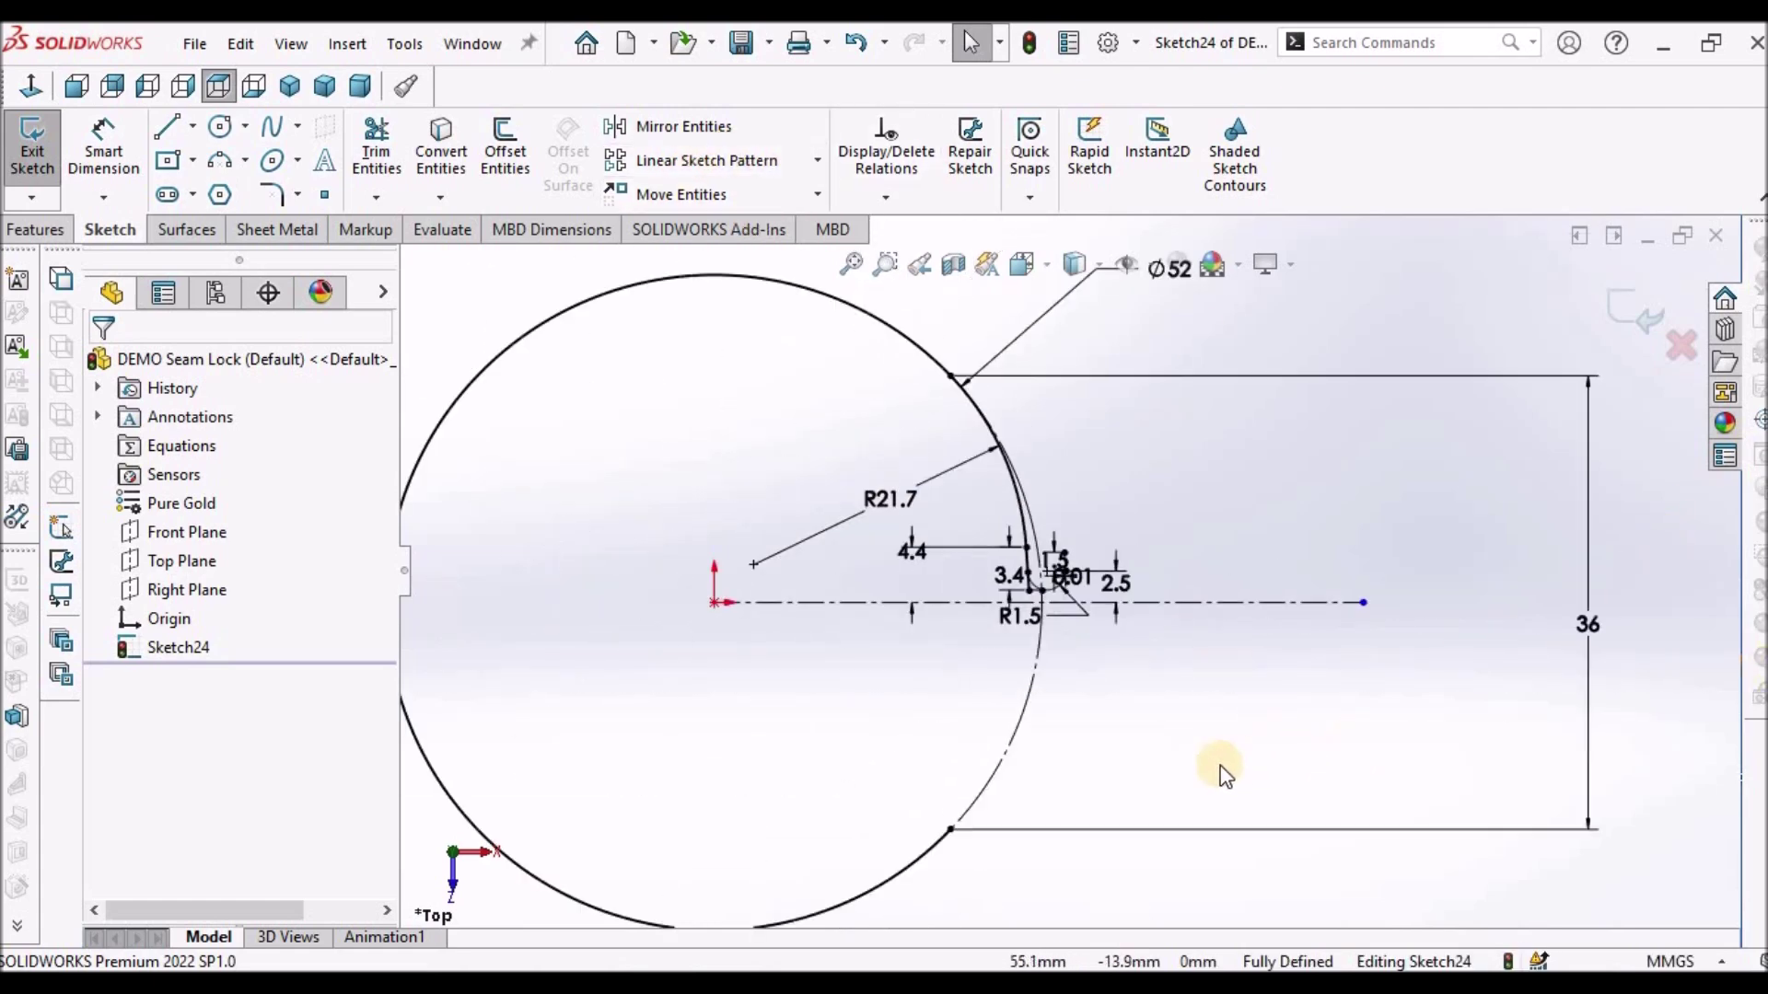
scroll(1381, 626, "down", 1)
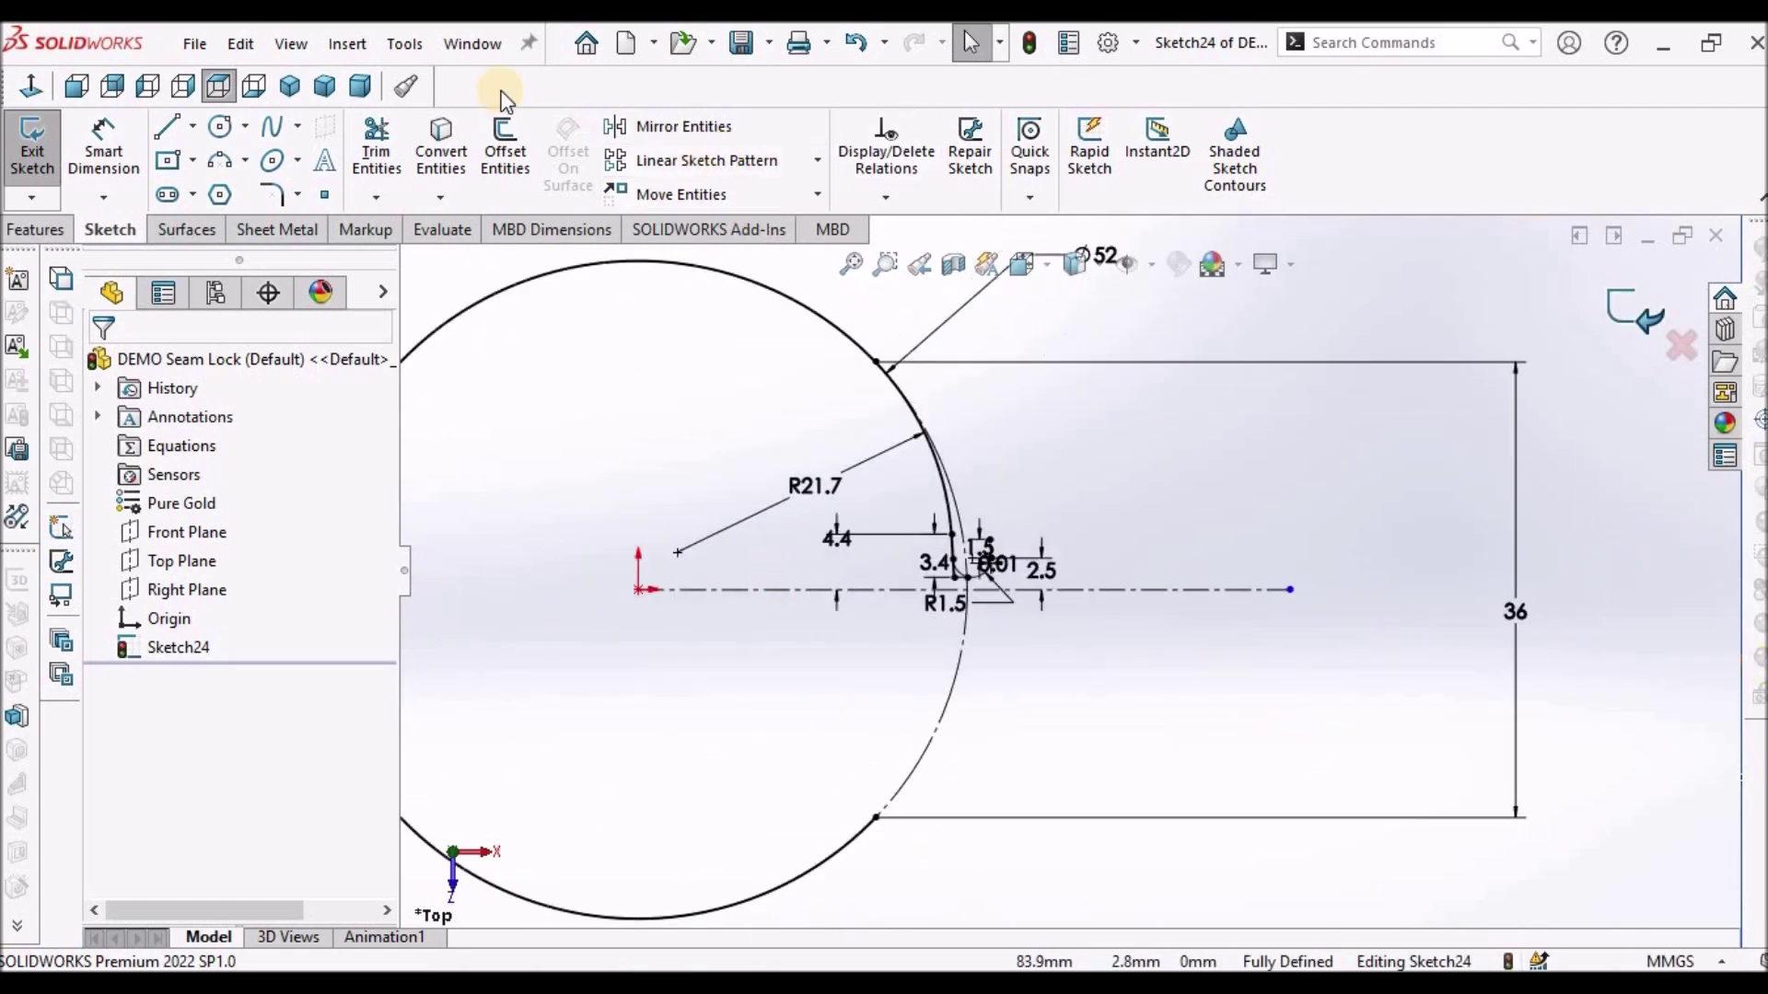
left_click(221, 163)
scroll(876, 887, "down", 2)
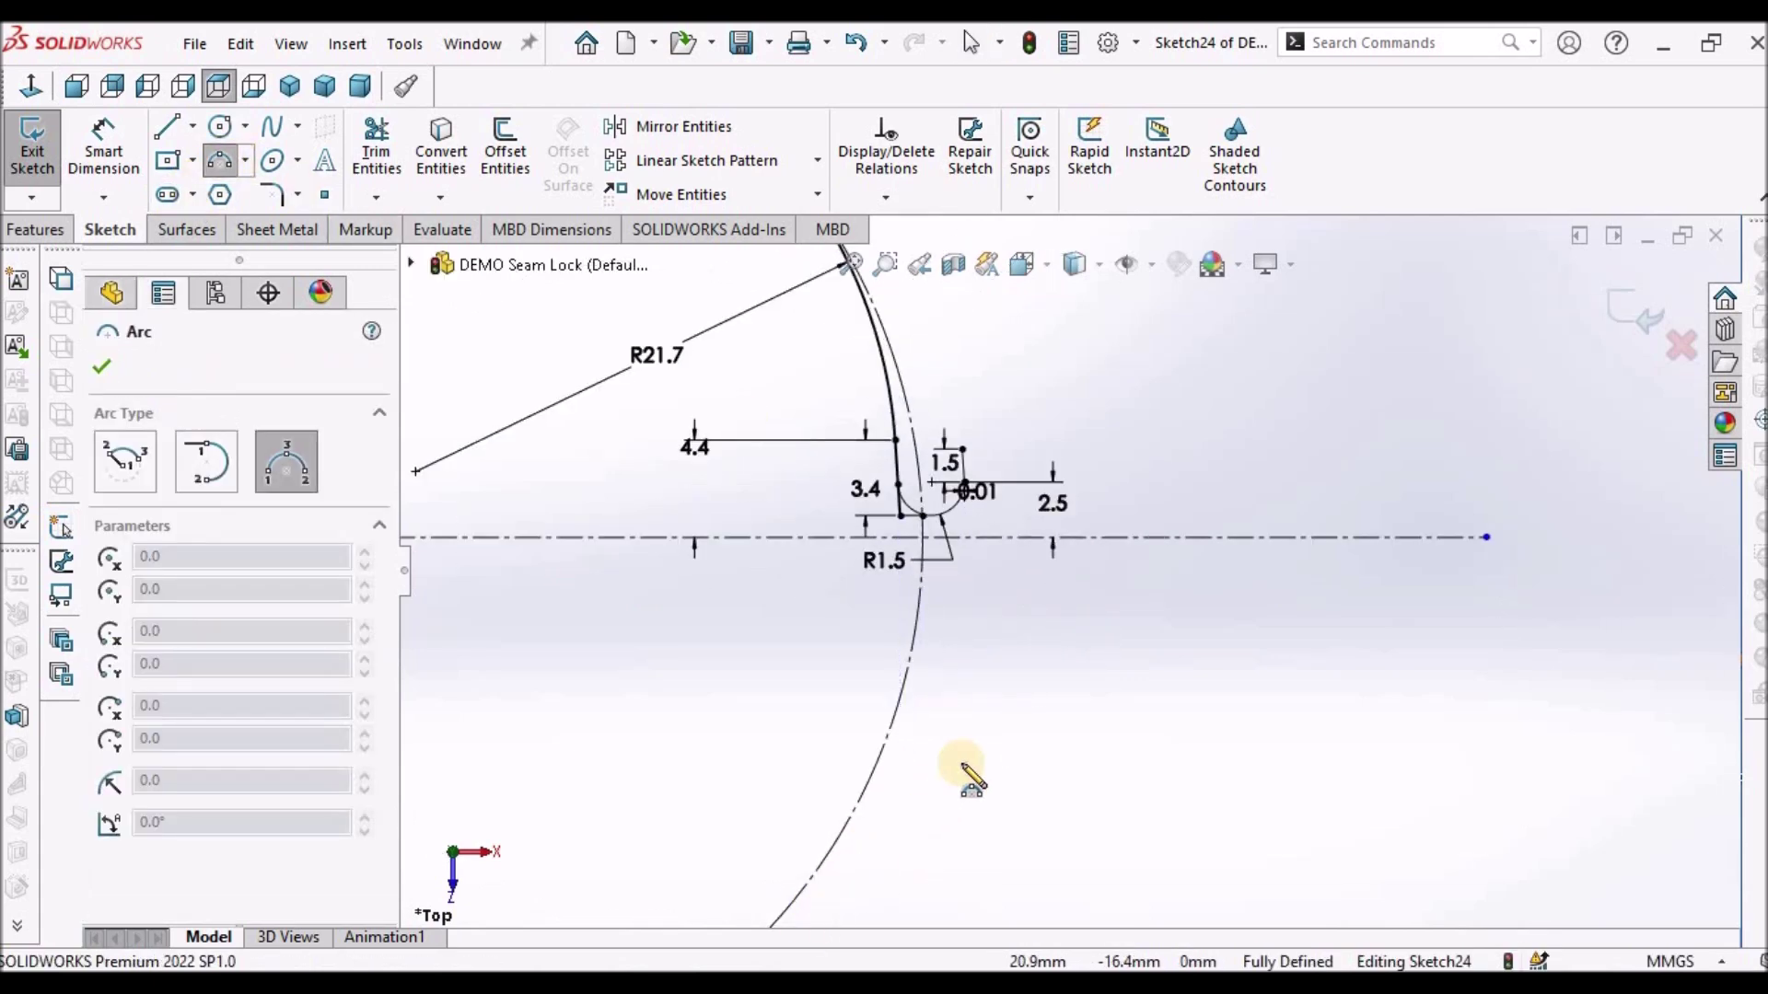
scroll(962, 774, "up", 3)
scroll(951, 755, "down", 2)
left_click(925, 712)
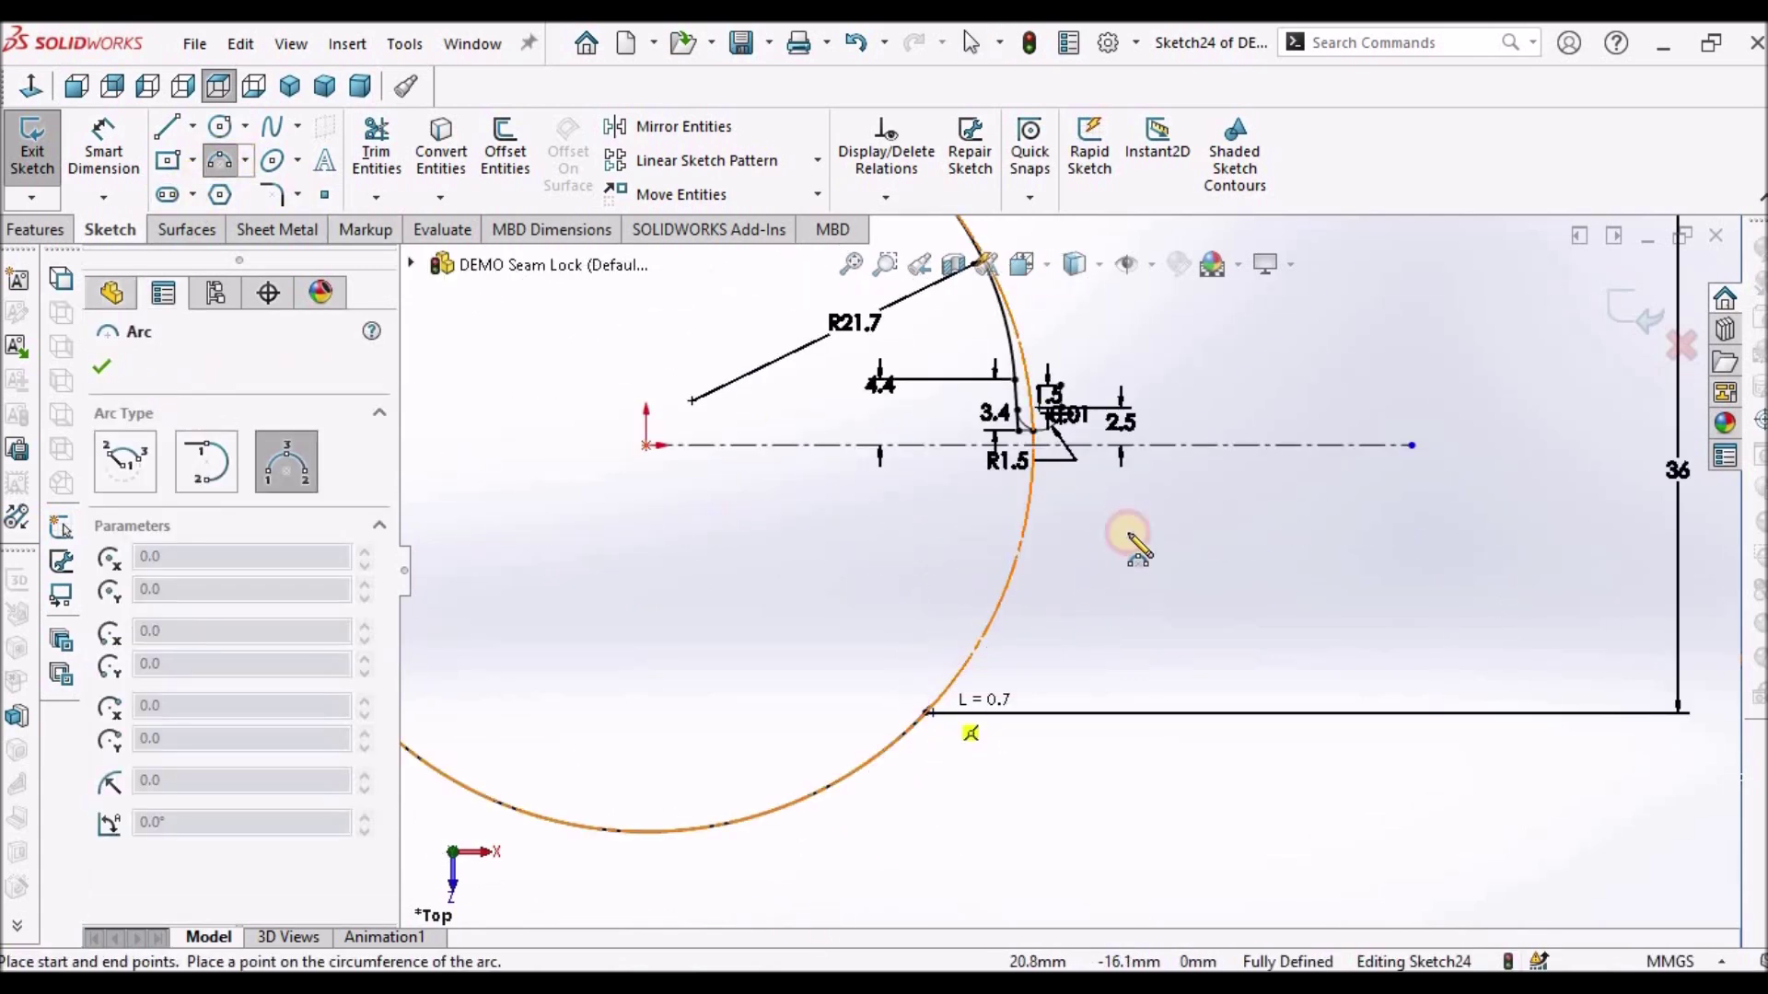
left_click(1096, 508)
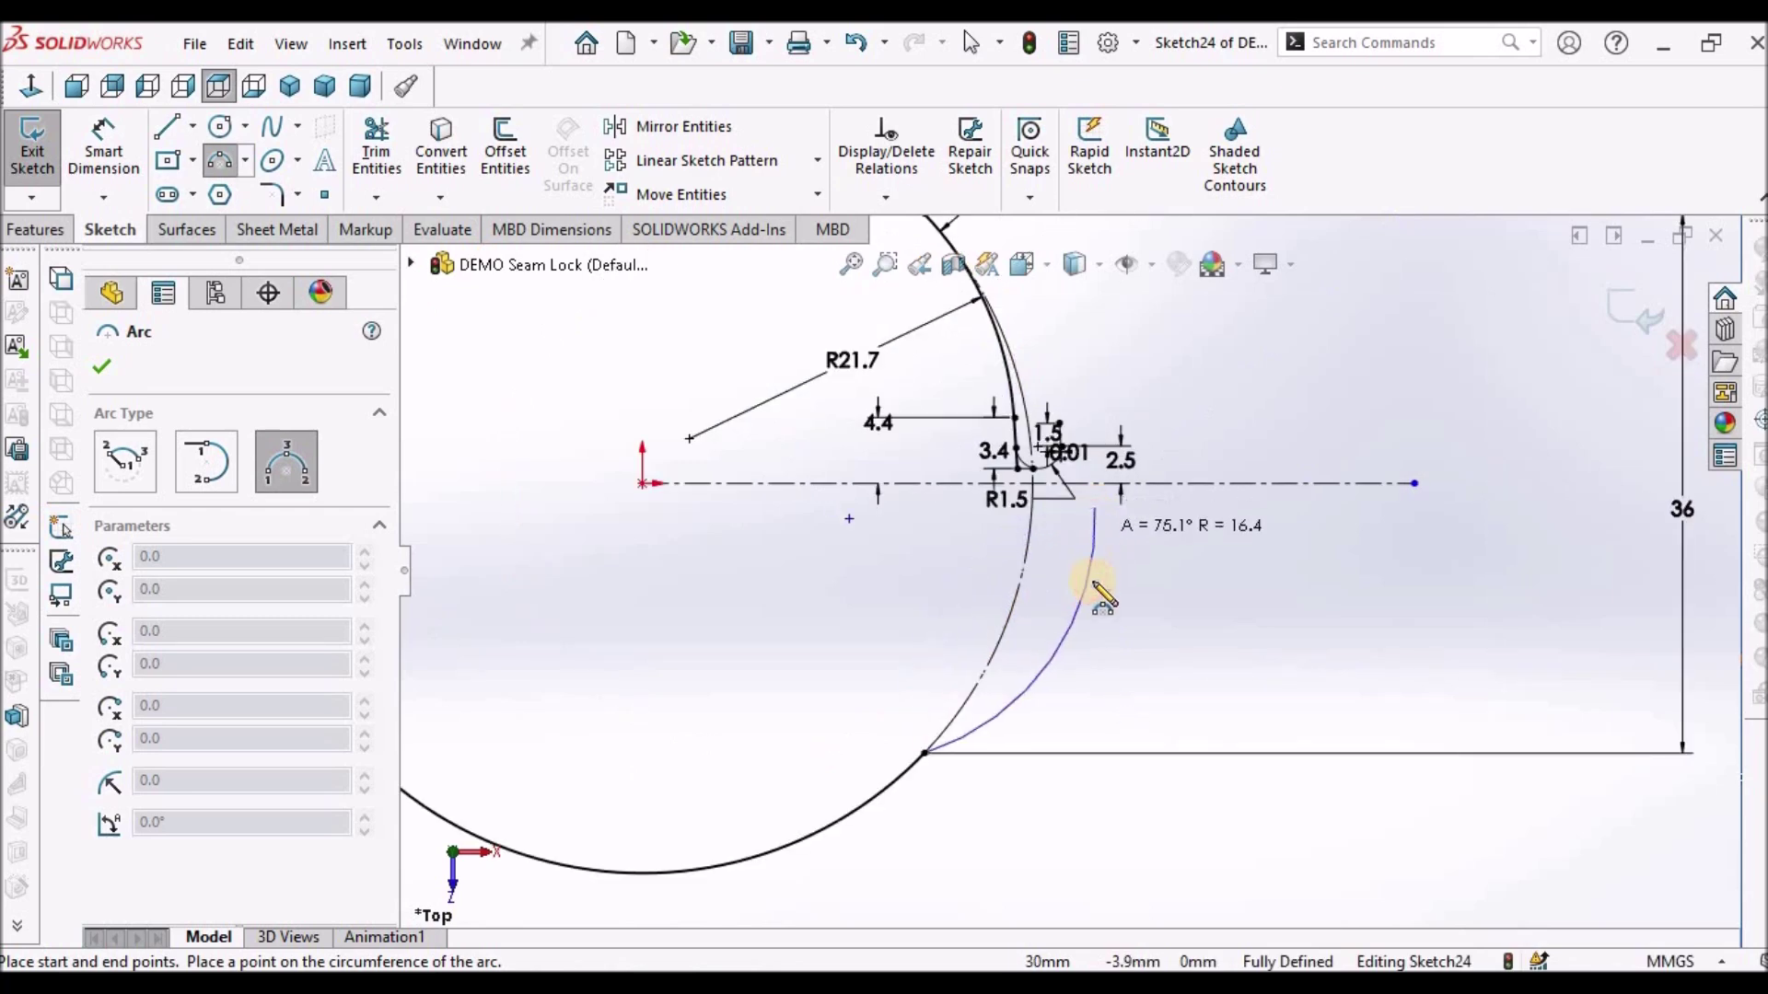
left_click(1204, 573)
right_click(1163, 651)
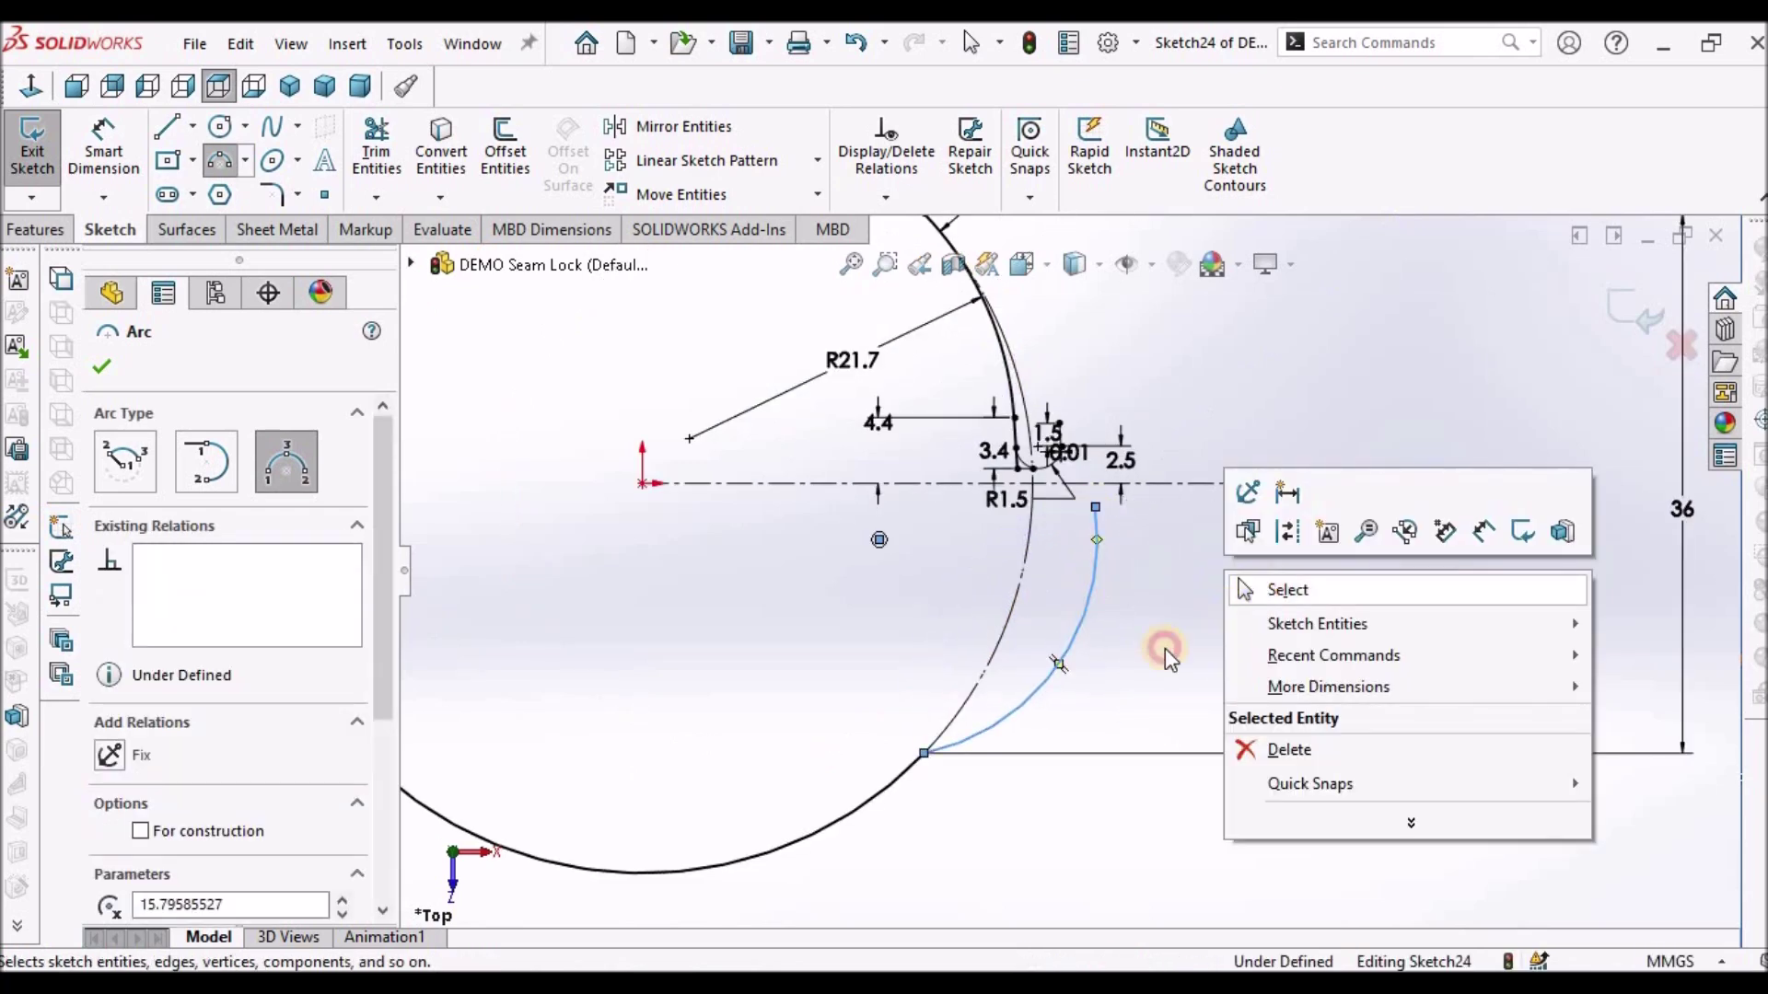
left_click(1282, 584)
Drag the arc's upper end up toward the hem
left_click(926, 753)
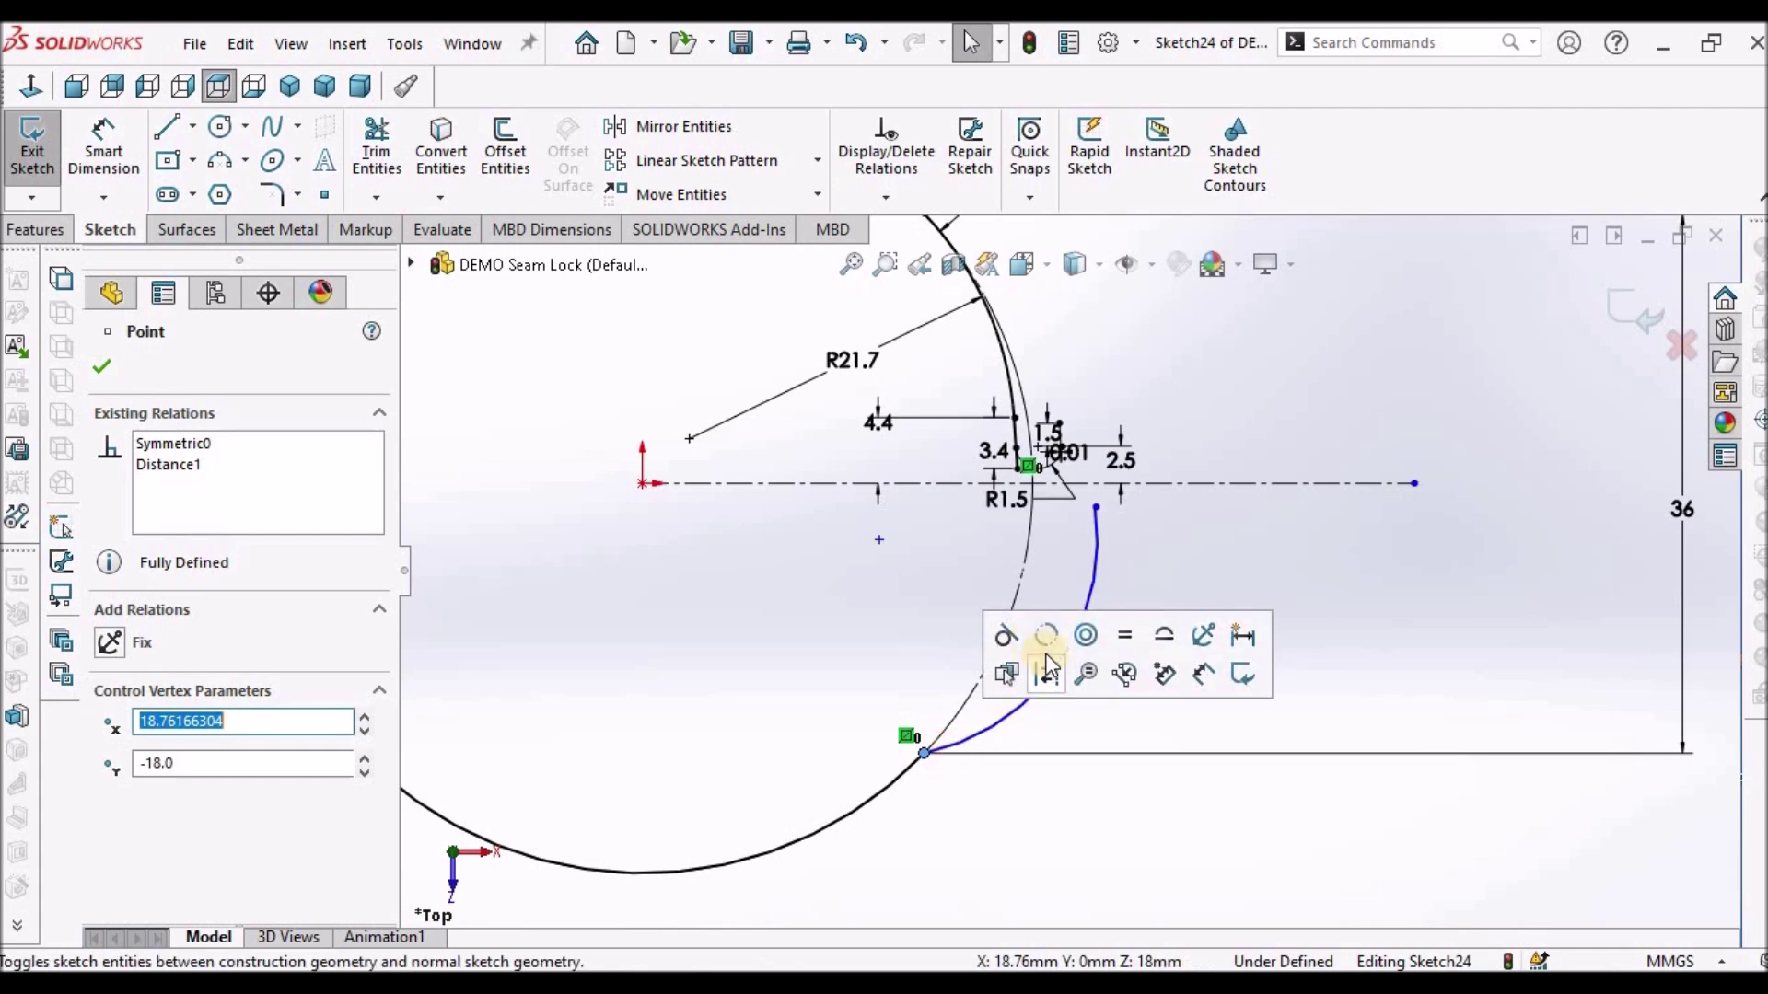
left_click(977, 563)
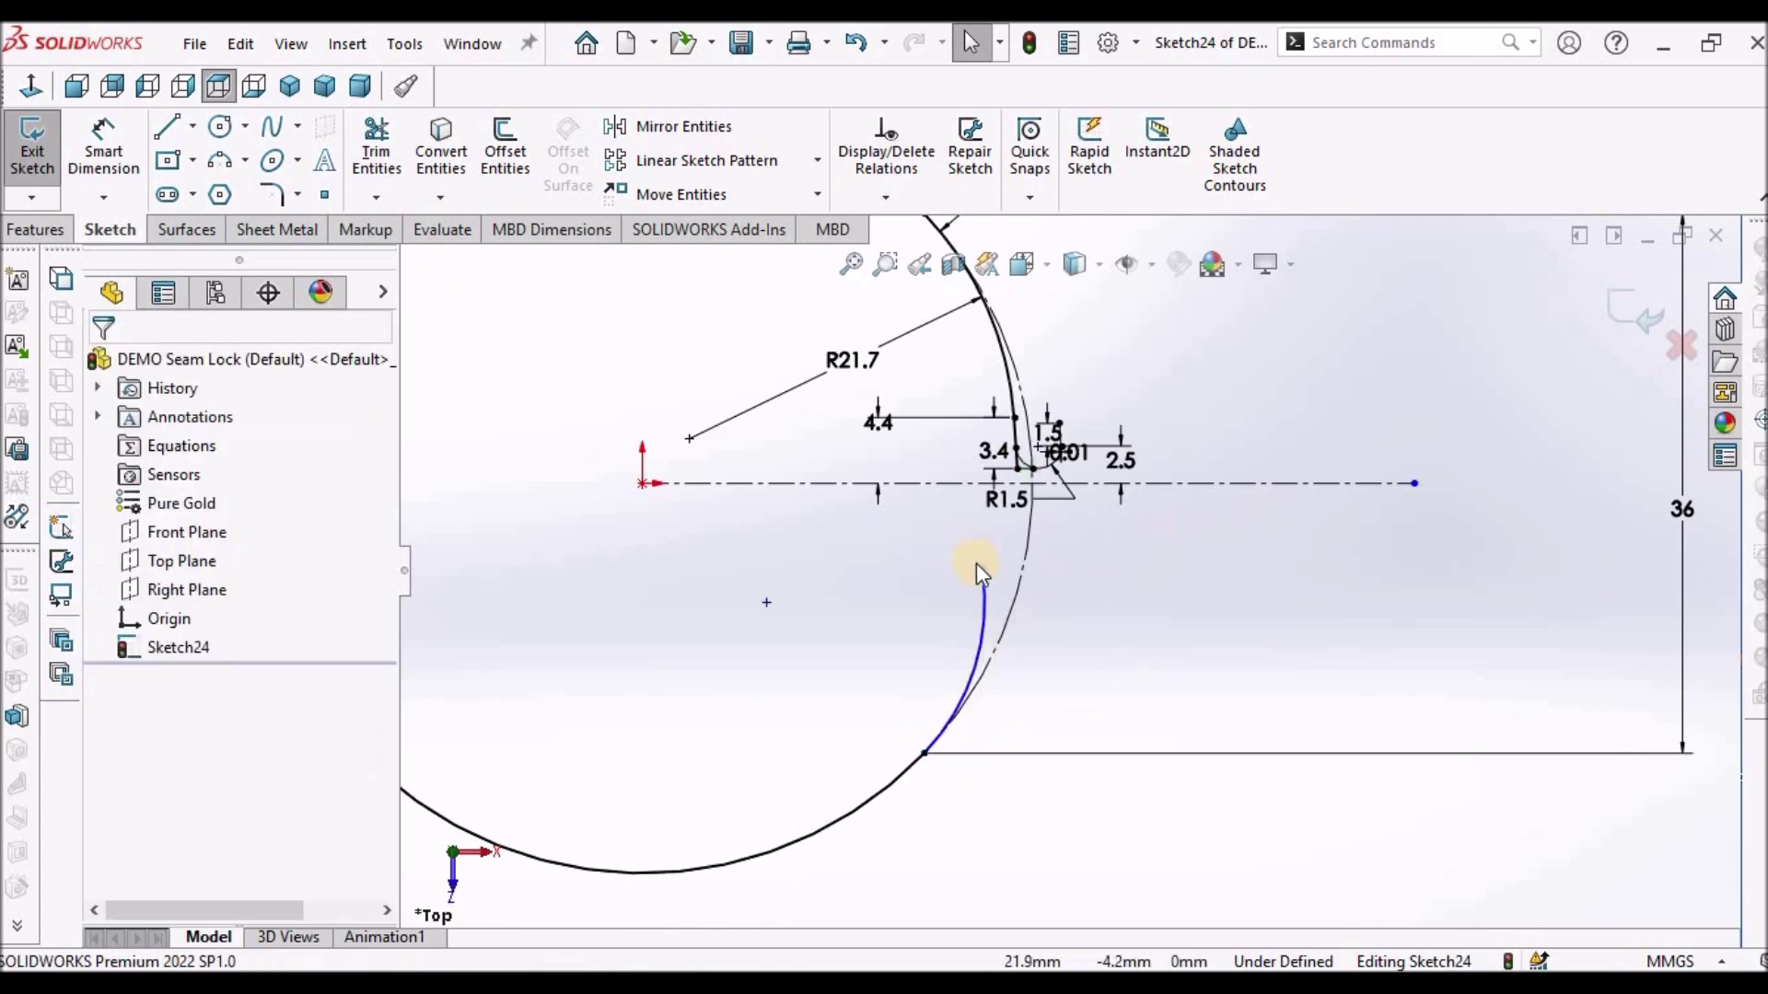
scroll(1022, 612, "down", 5)
left_click_drag(1062, 588, 1255, 458)
scroll(1257, 428, "down", 3)
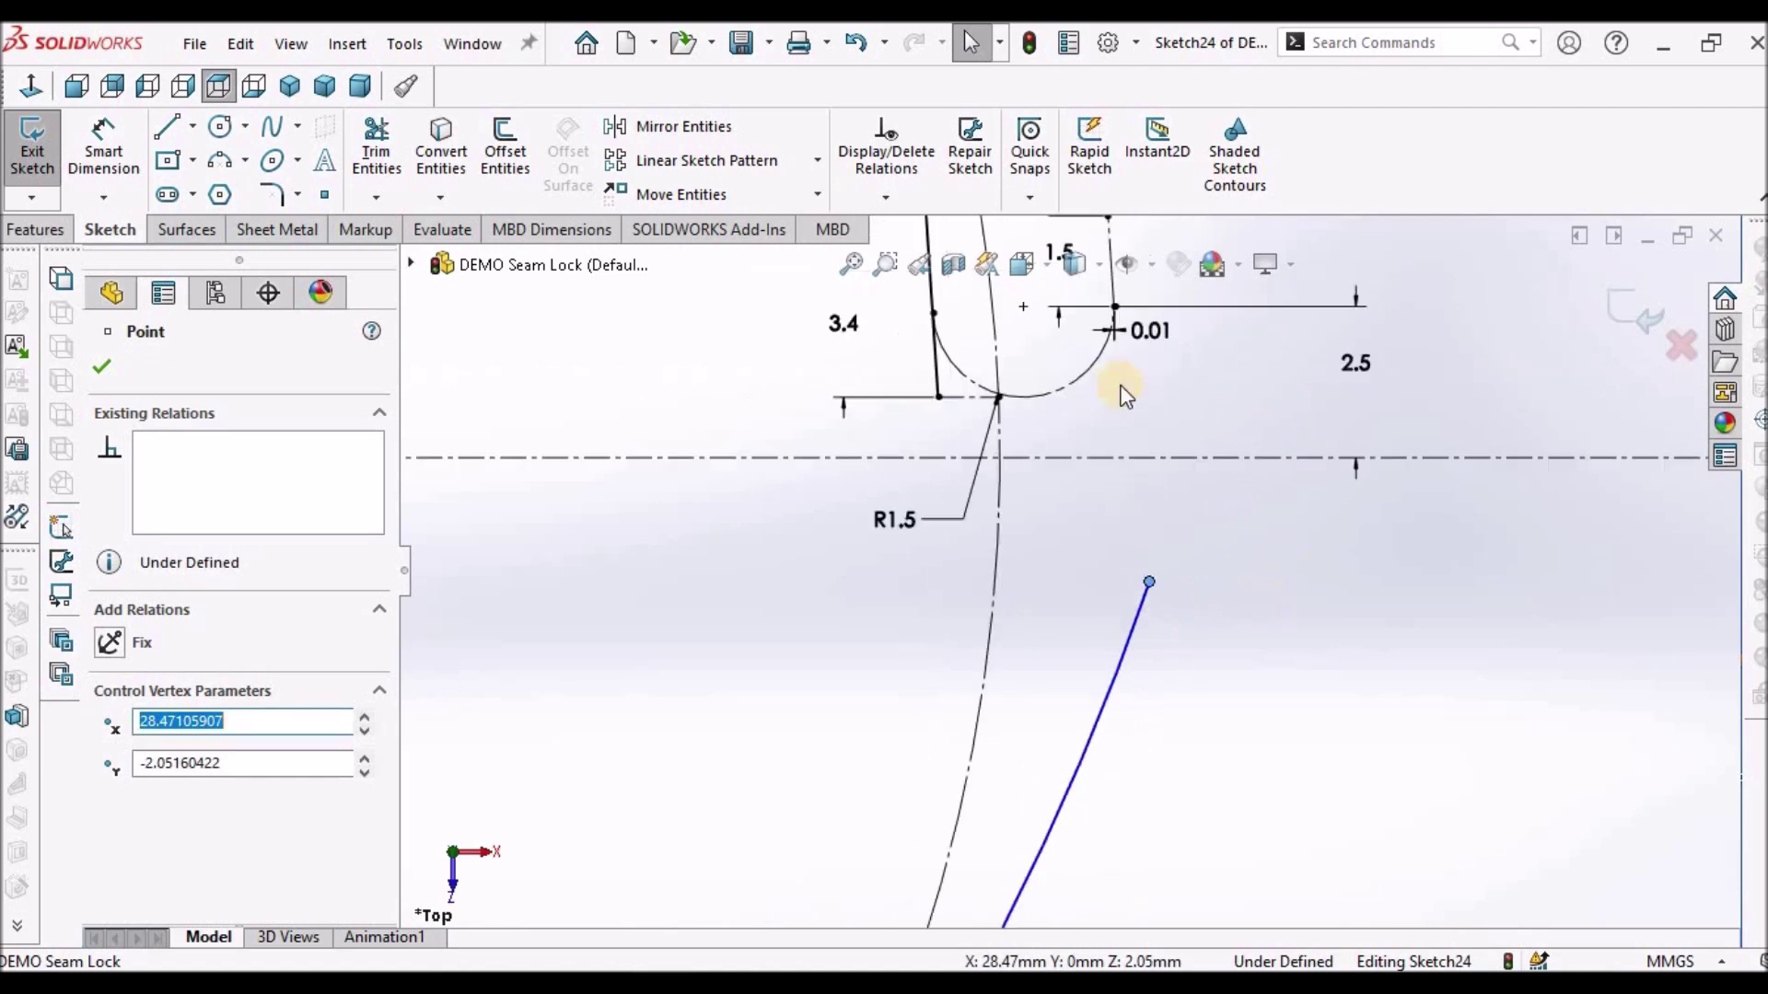
left_click_drag(1147, 562, 1140, 395)
scroll(1206, 458, "down", 3)
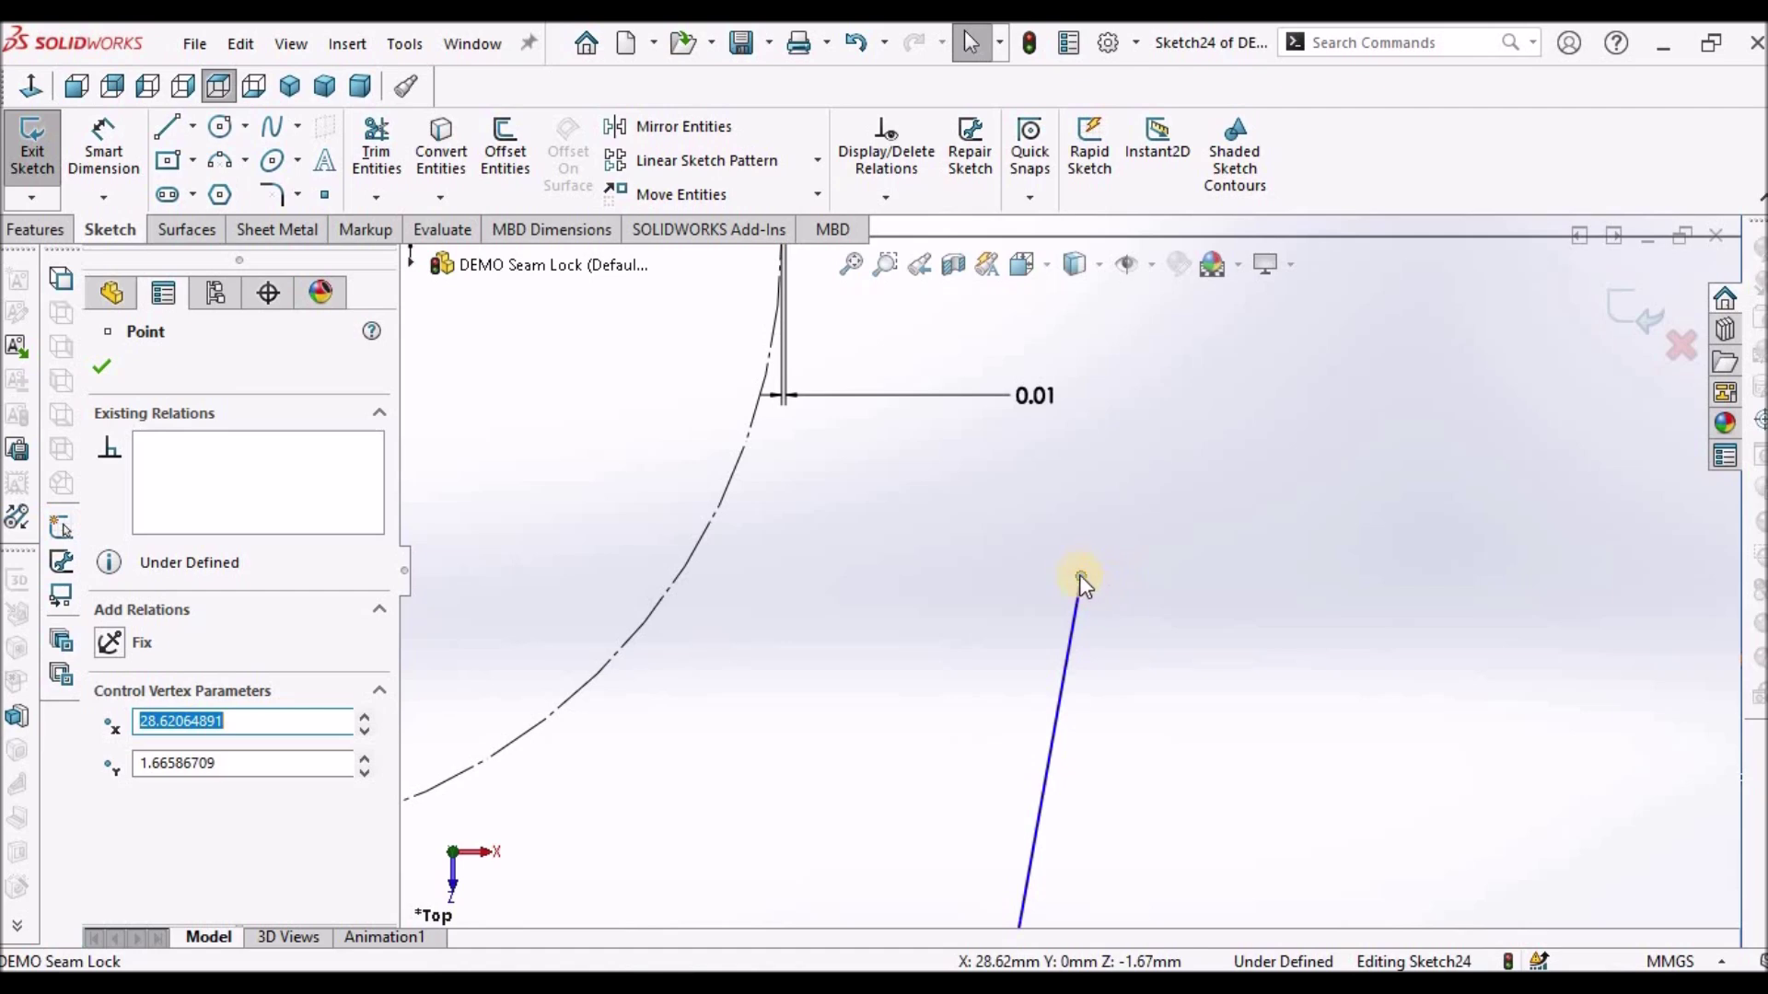
left_click(974, 423)
Move the spline endpoint to the line intersection and merge it onto that vertex
left_click_drag(912, 343, 1079, 491)
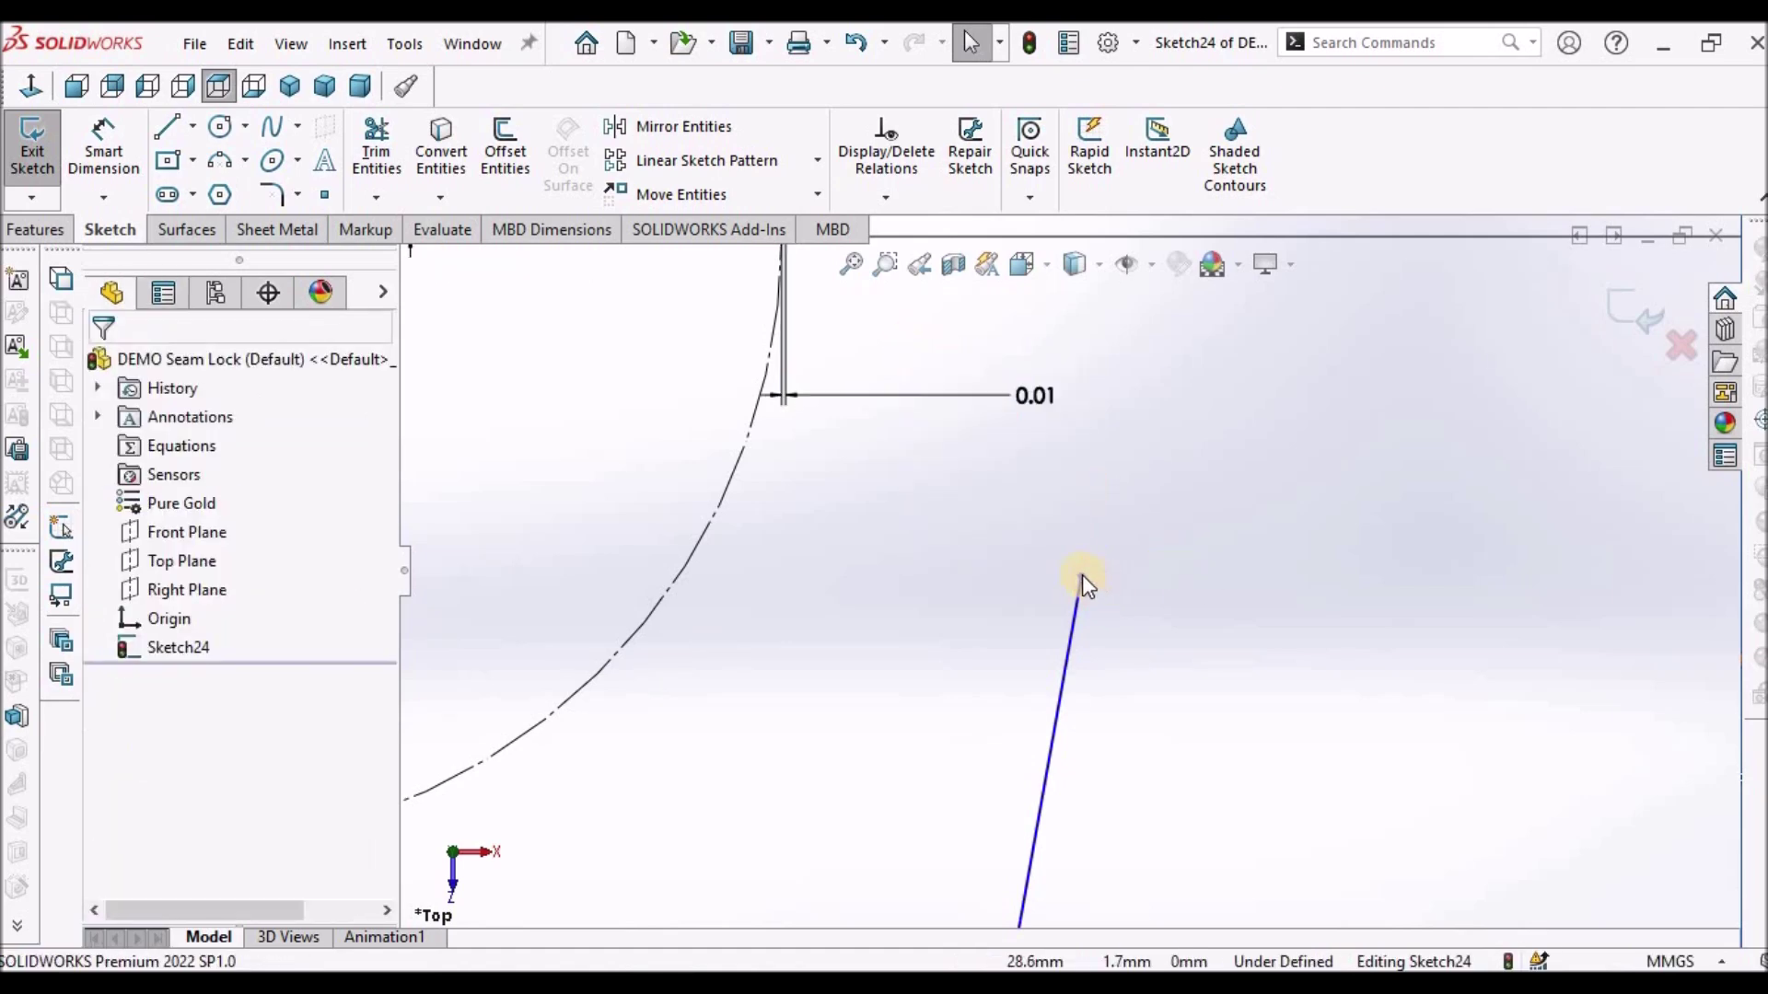
left_click_drag(1081, 578, 903, 327)
scroll(990, 438, "up", 3)
scroll(957, 385, "down", 3)
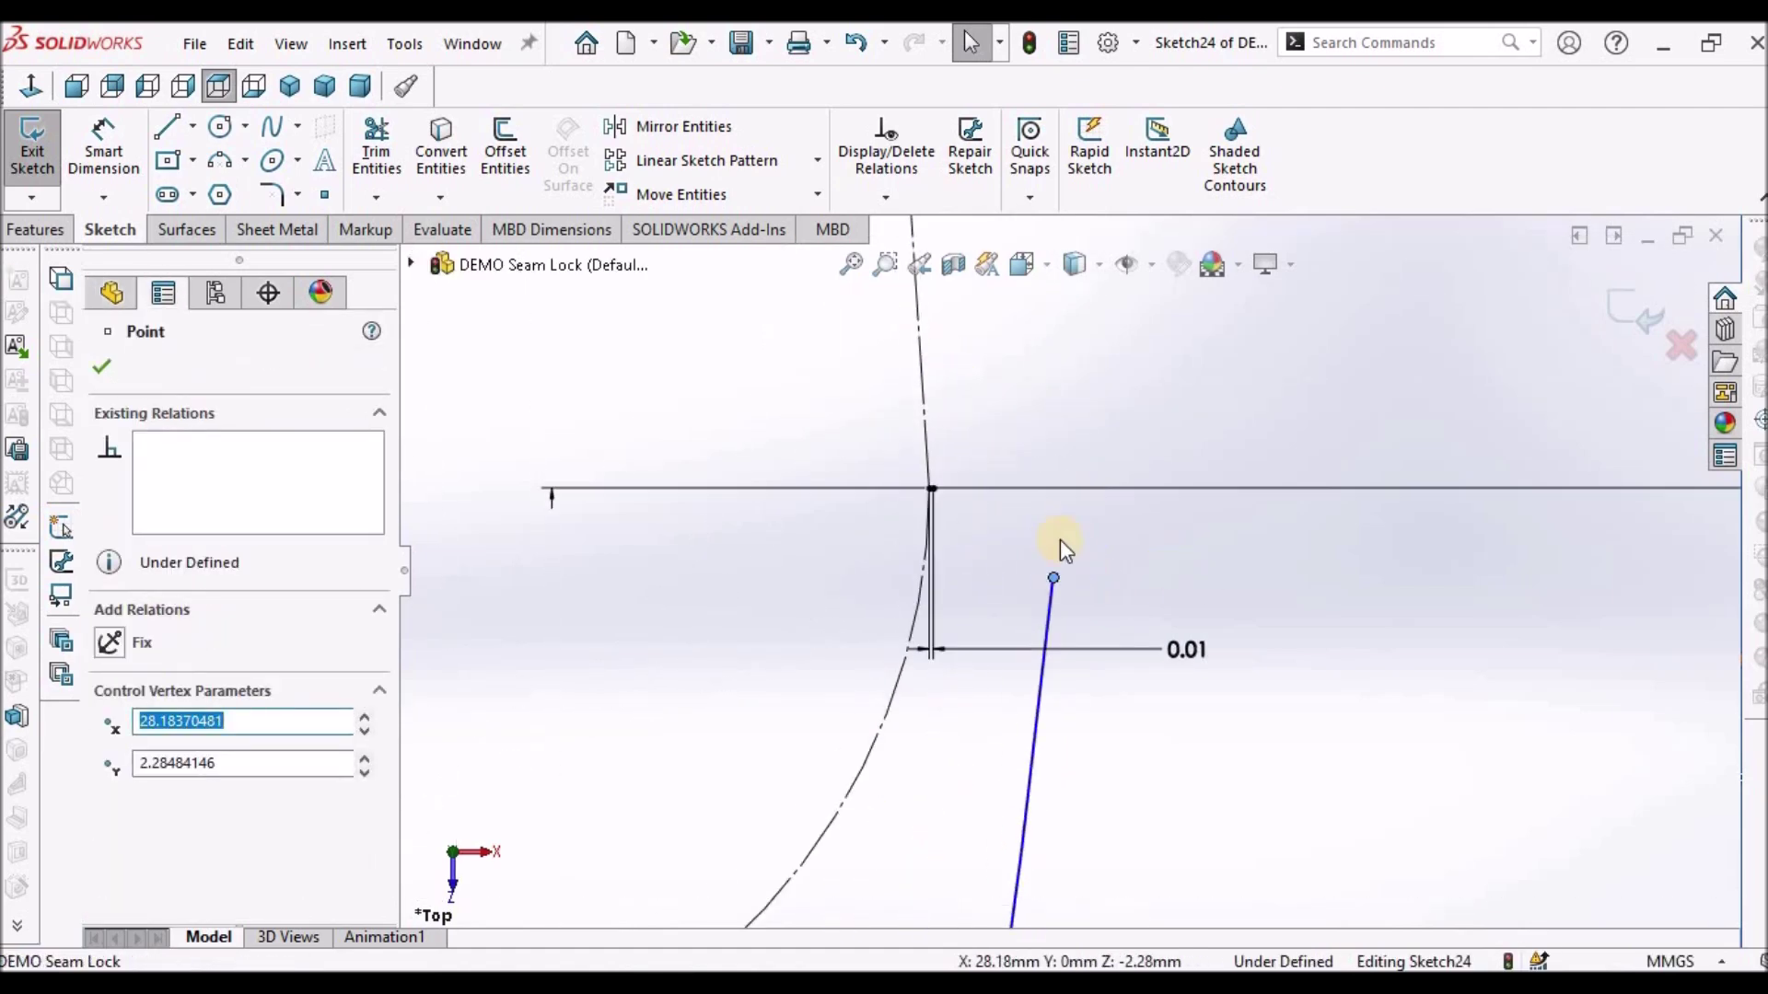
scroll(1059, 539, "down", 3)
scroll(963, 531, "down", 3)
left_click(753, 389)
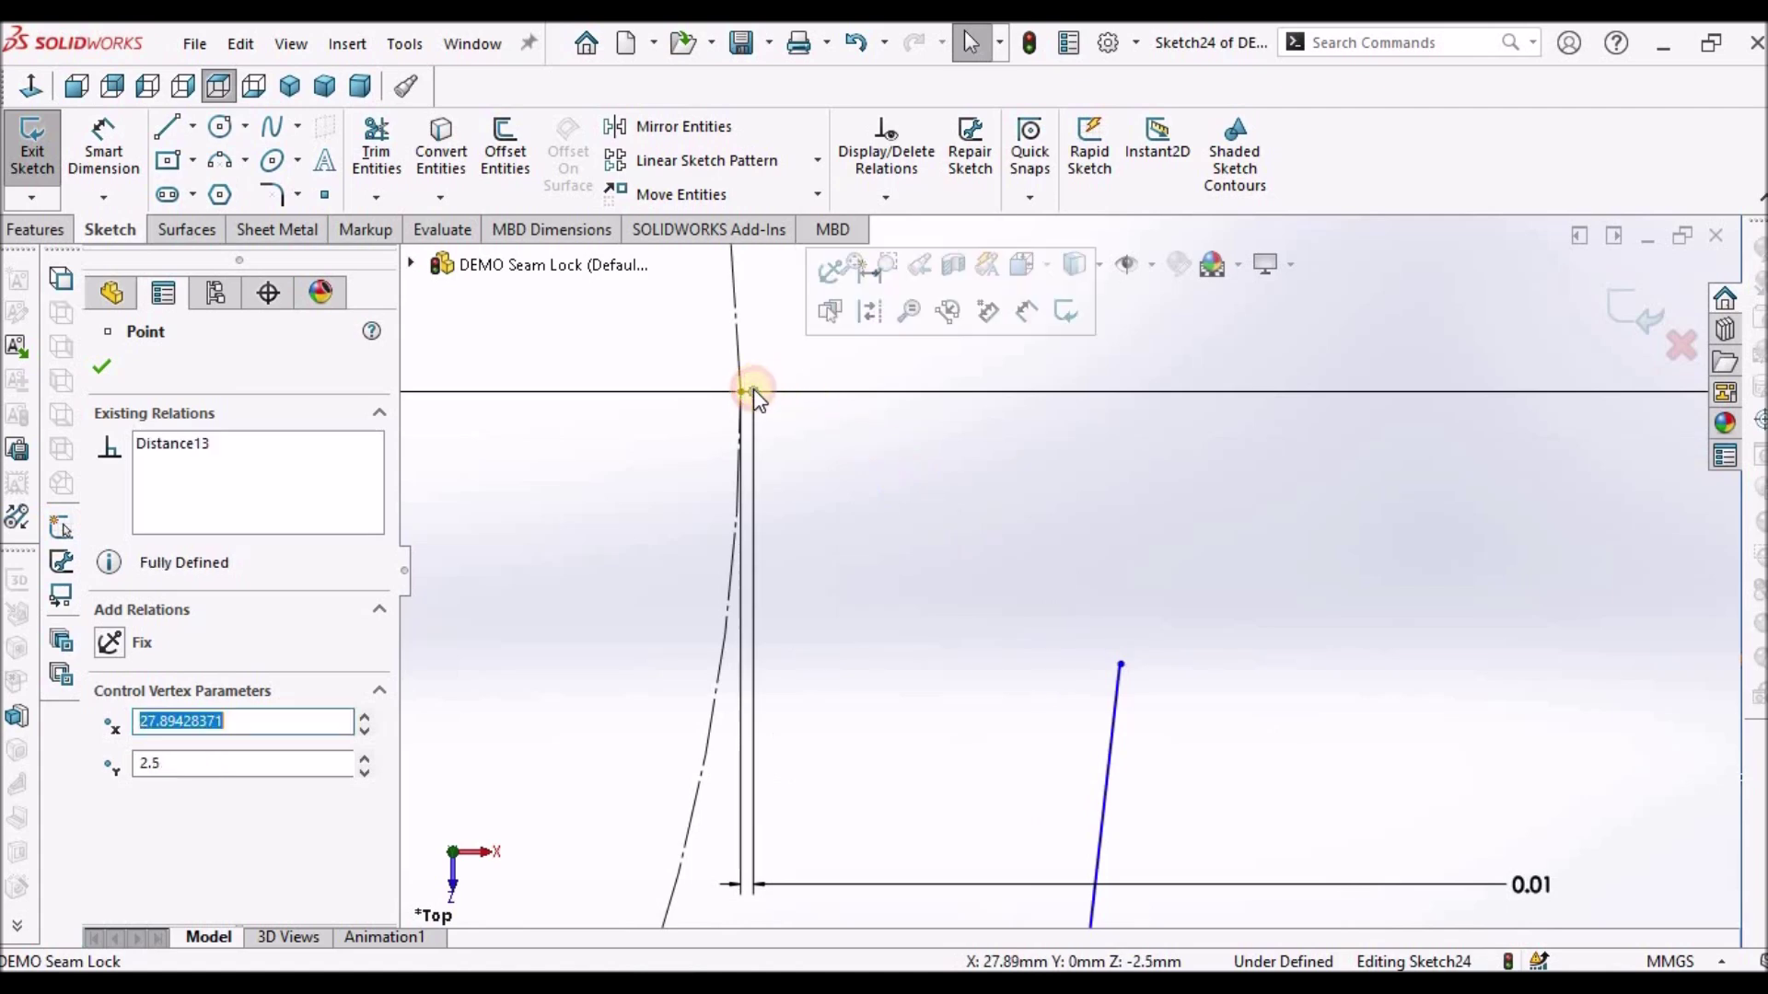
left_click(1119, 665, "ctrl")
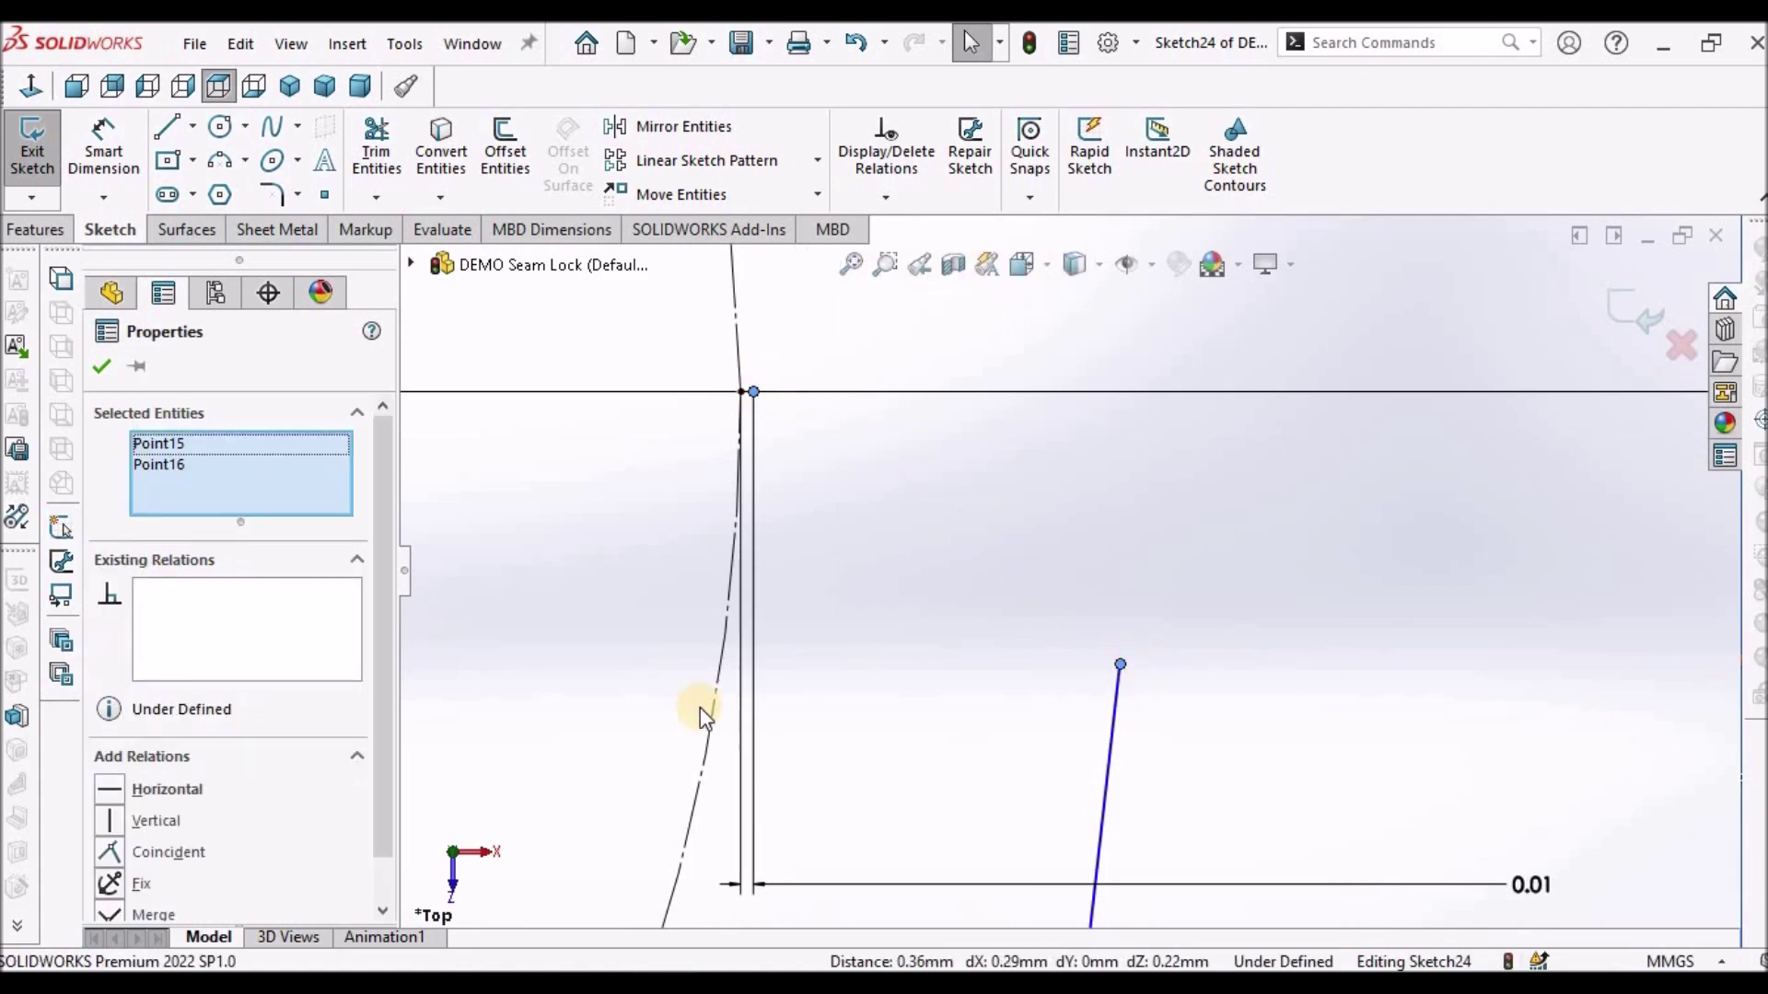
left_click(118, 916)
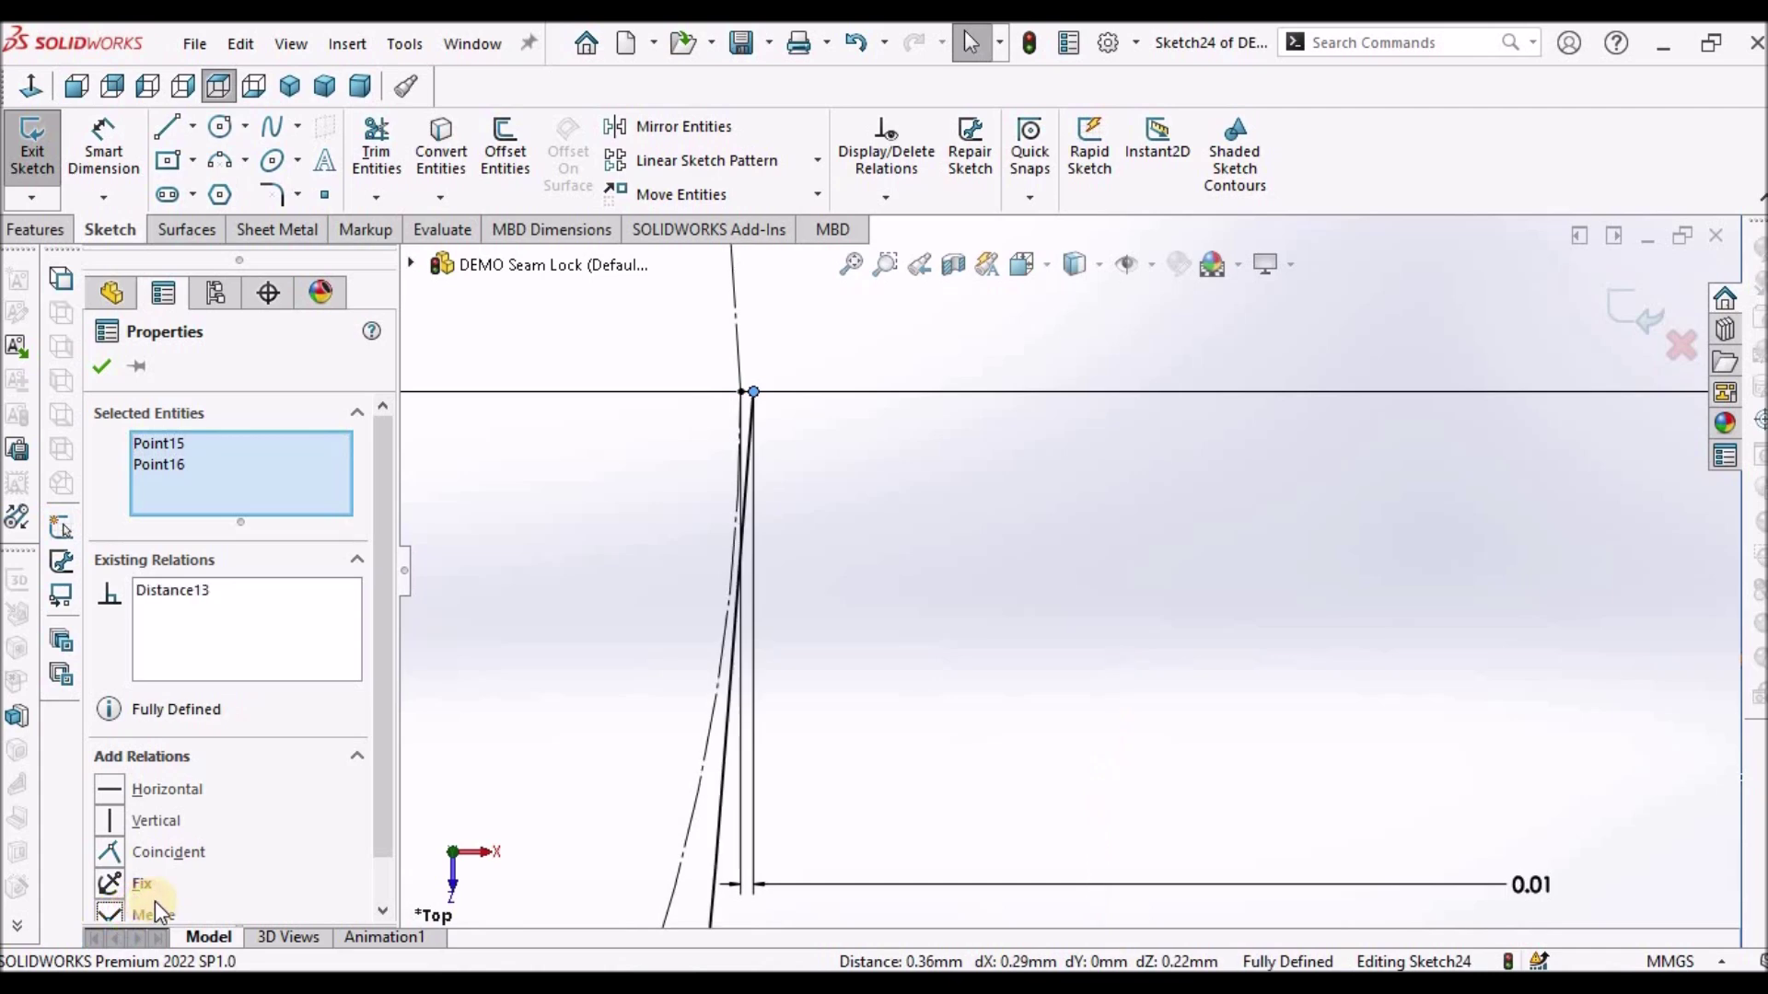
left_click(1180, 540)
scroll(1176, 543, "up", 5)
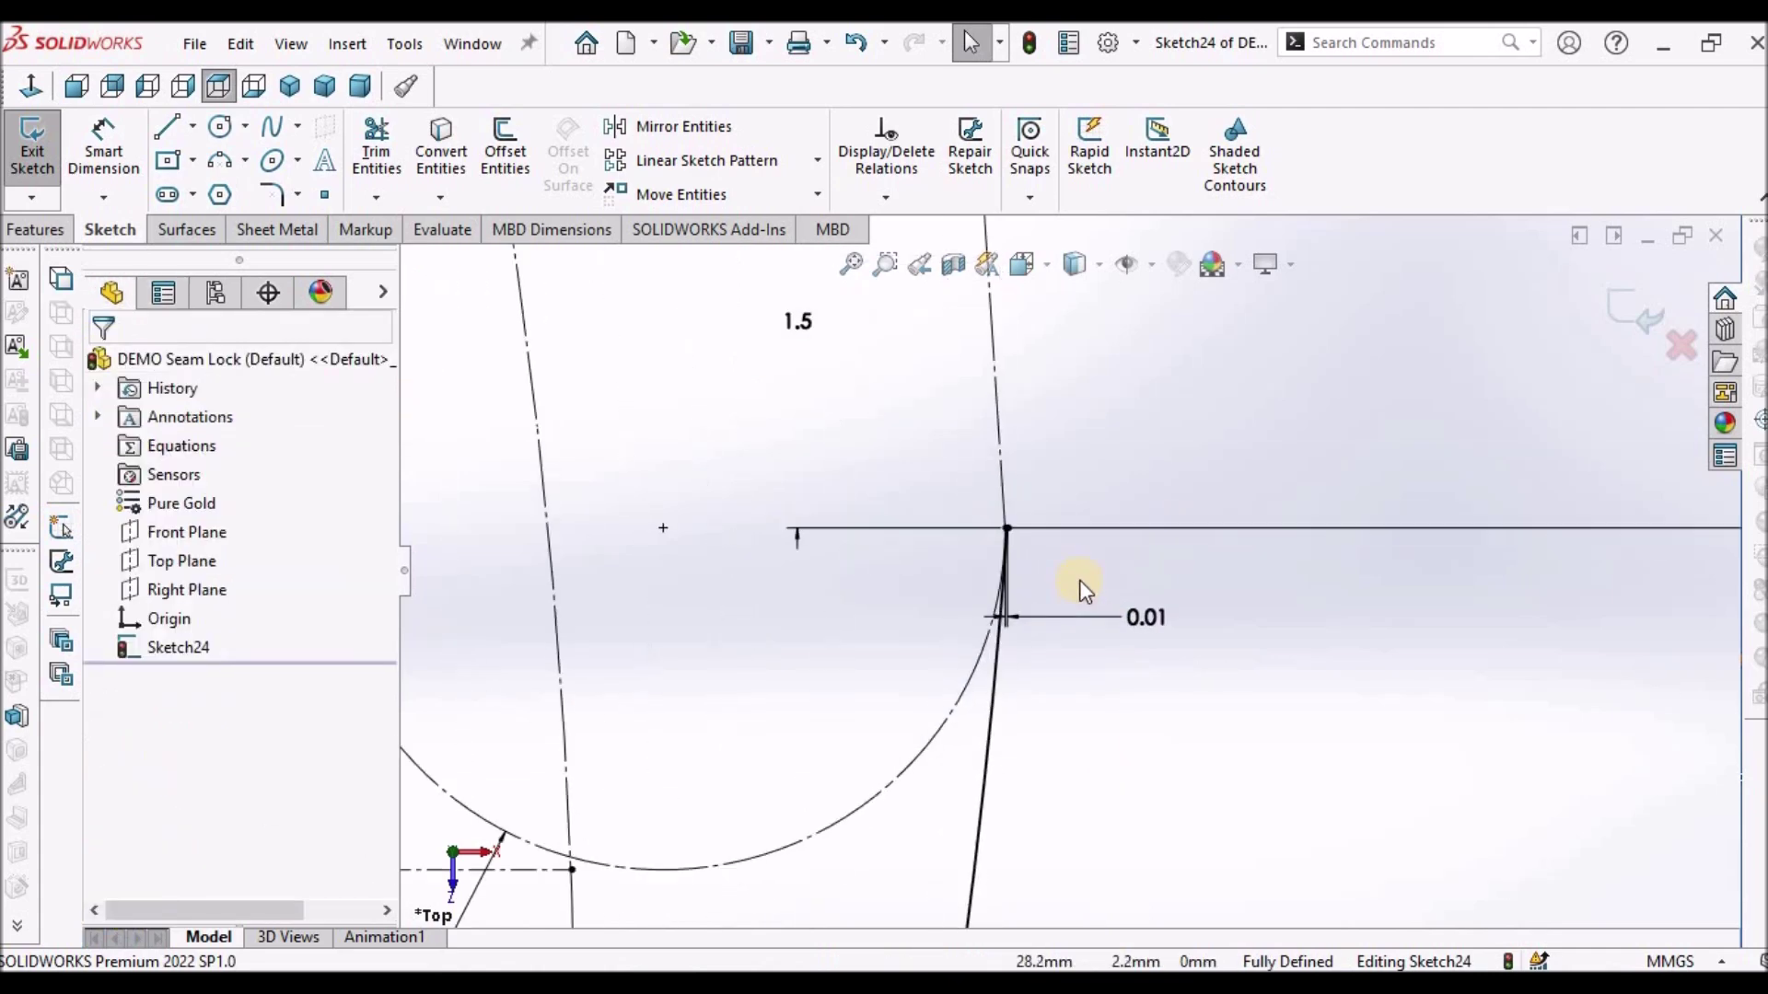
Draw a roughly 1.3-long line rising up from the 0.01 offset intersection point
scroll(1103, 431, "up", 3)
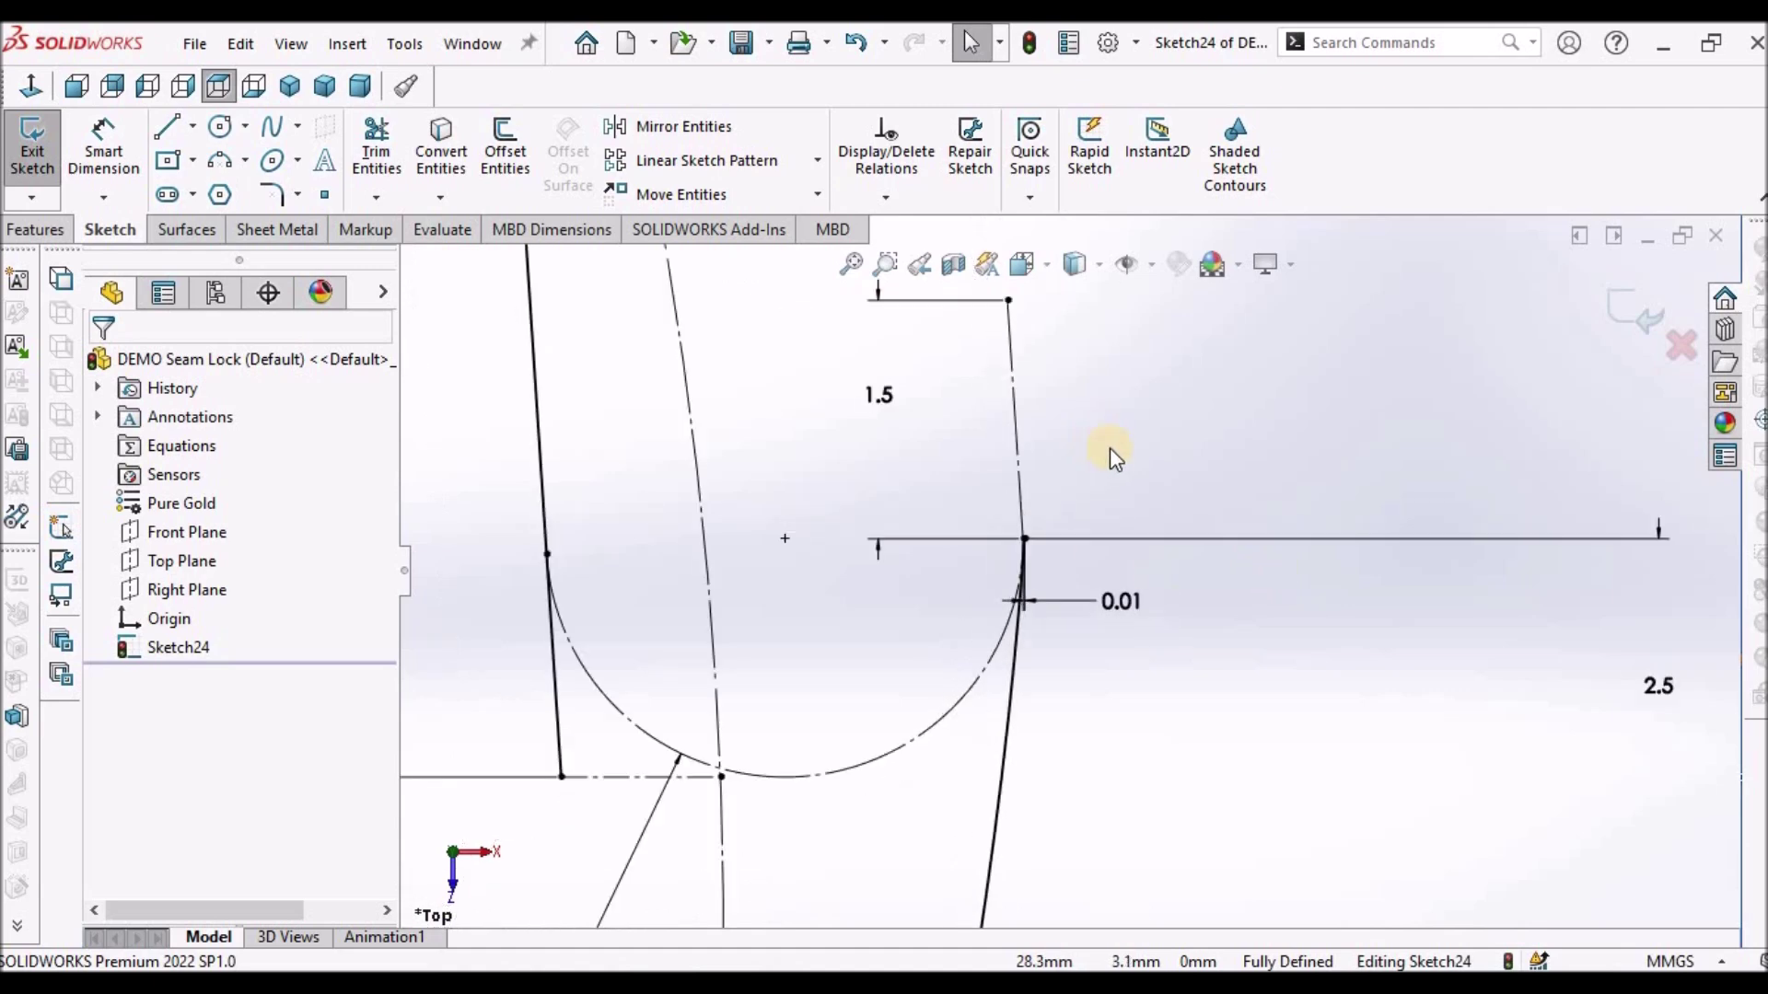
scroll(1109, 447, "down", 3)
left_click(168, 127)
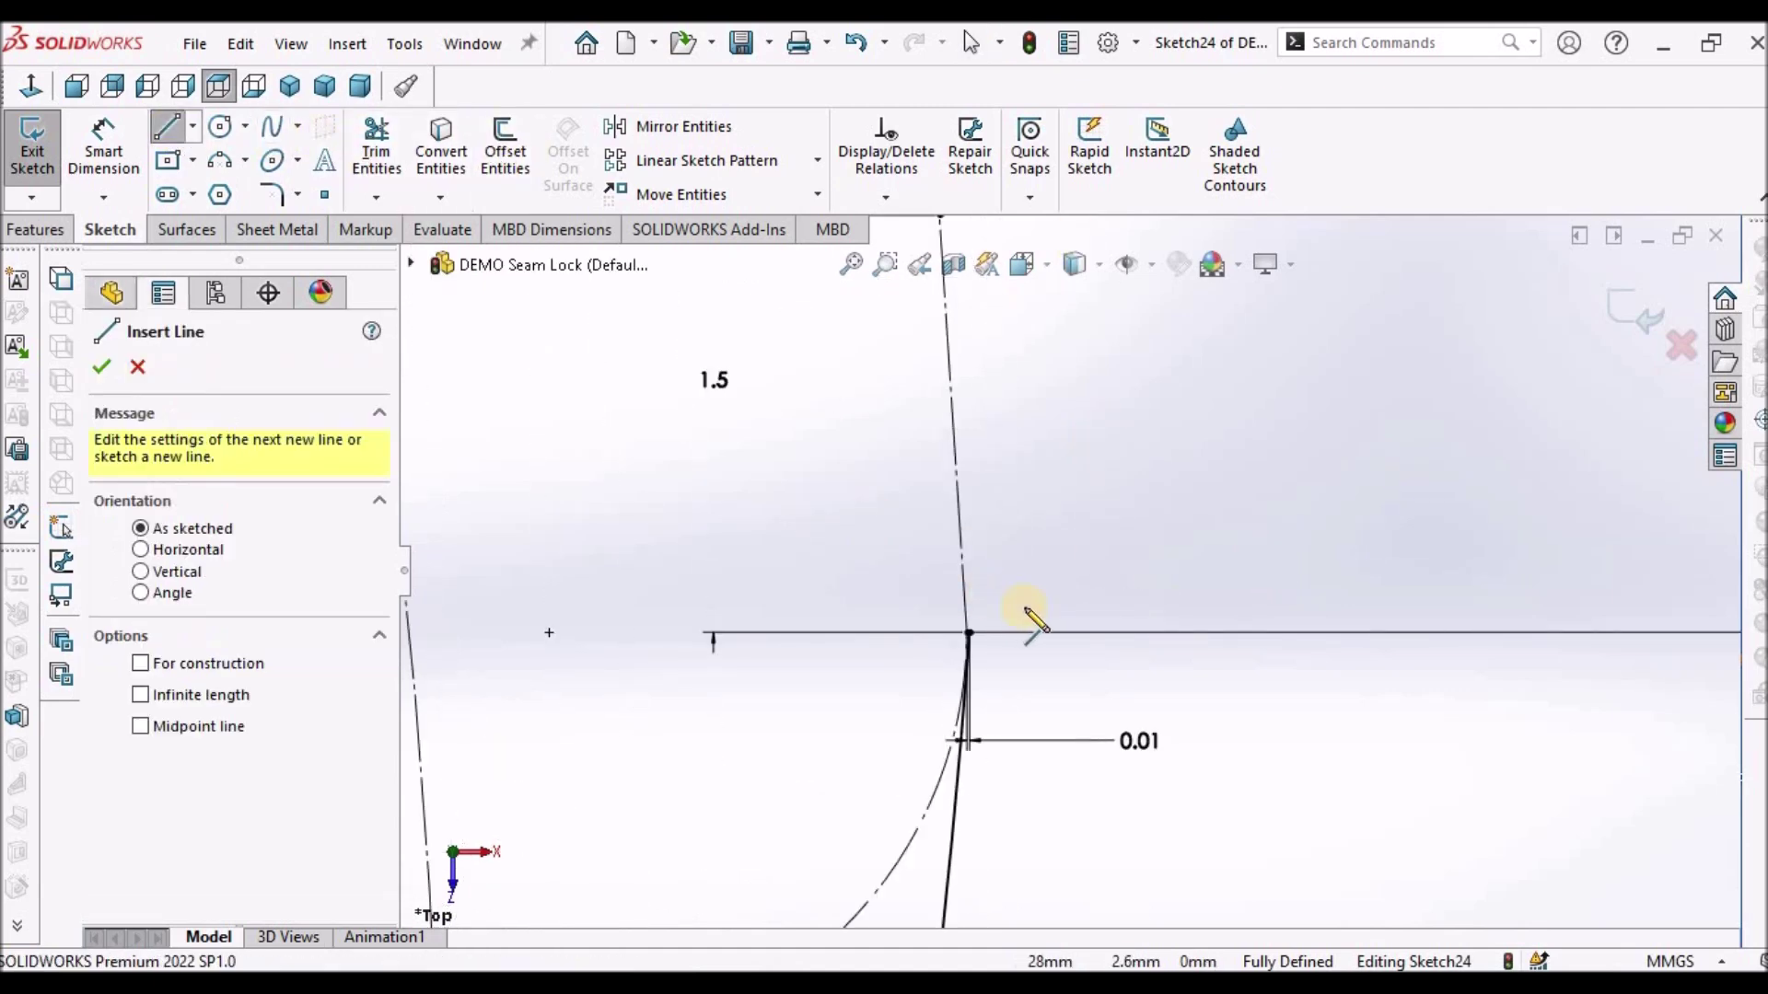
scroll(1026, 612, "down", 5)
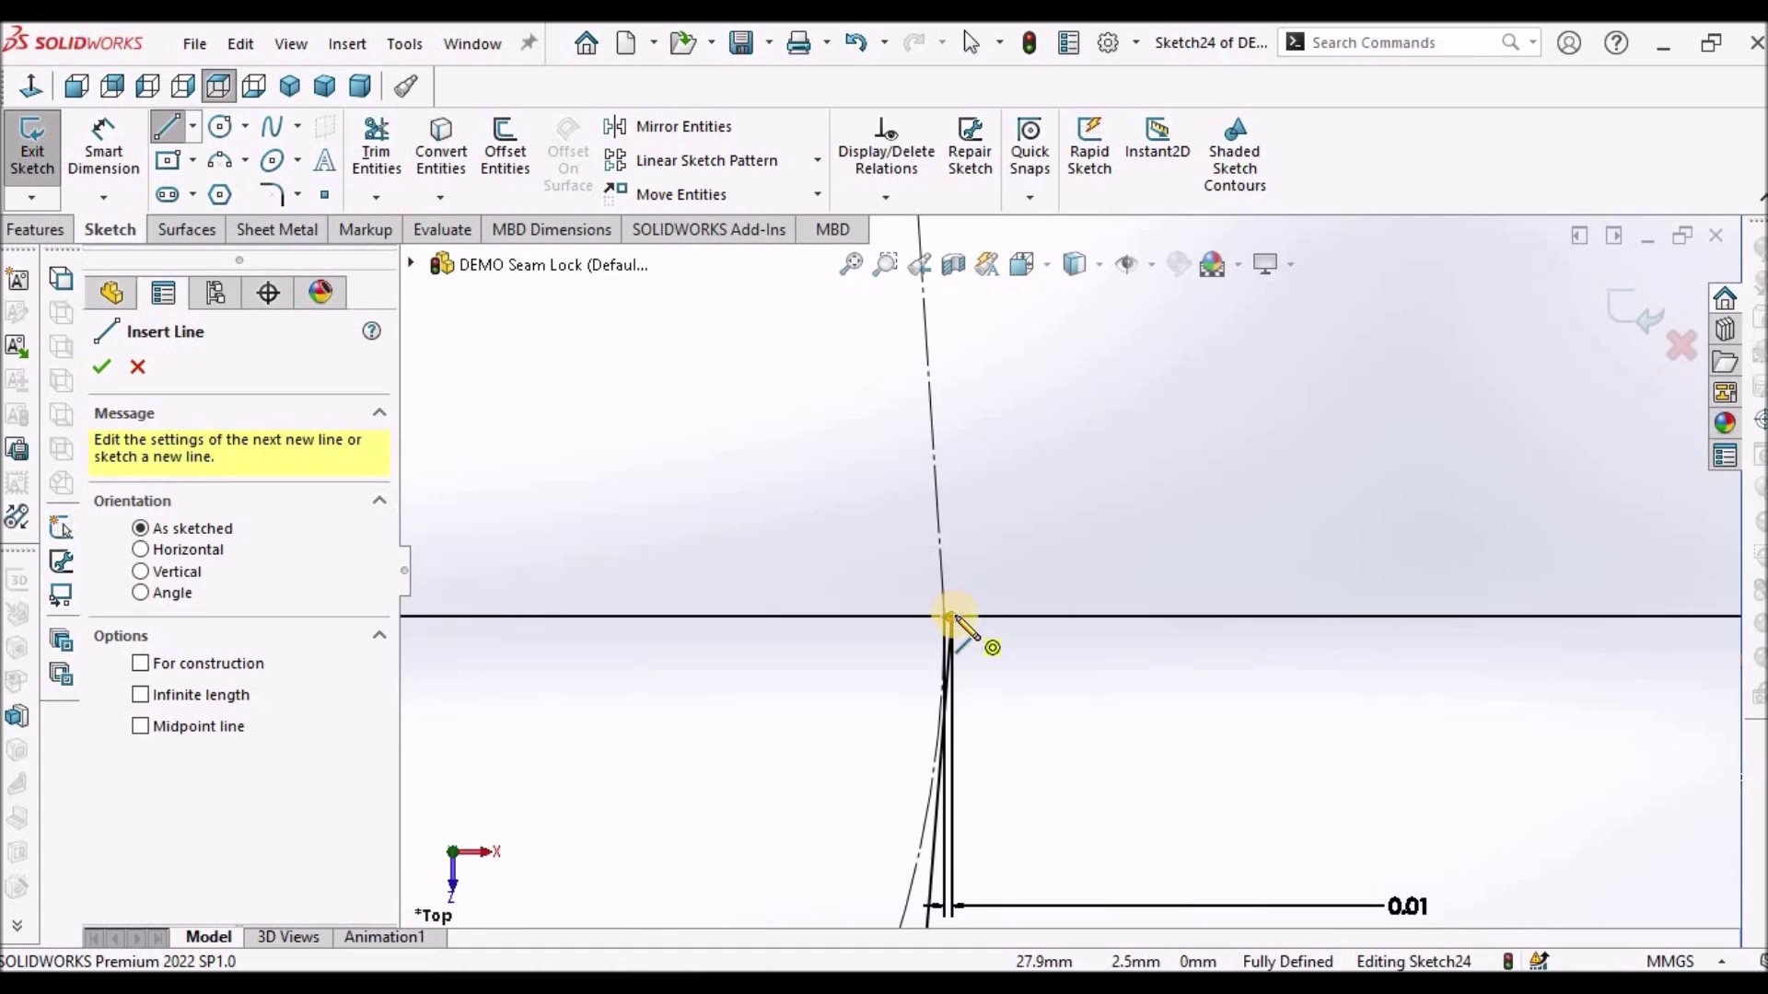
left_click(950, 619)
scroll(1059, 442, "up", 5)
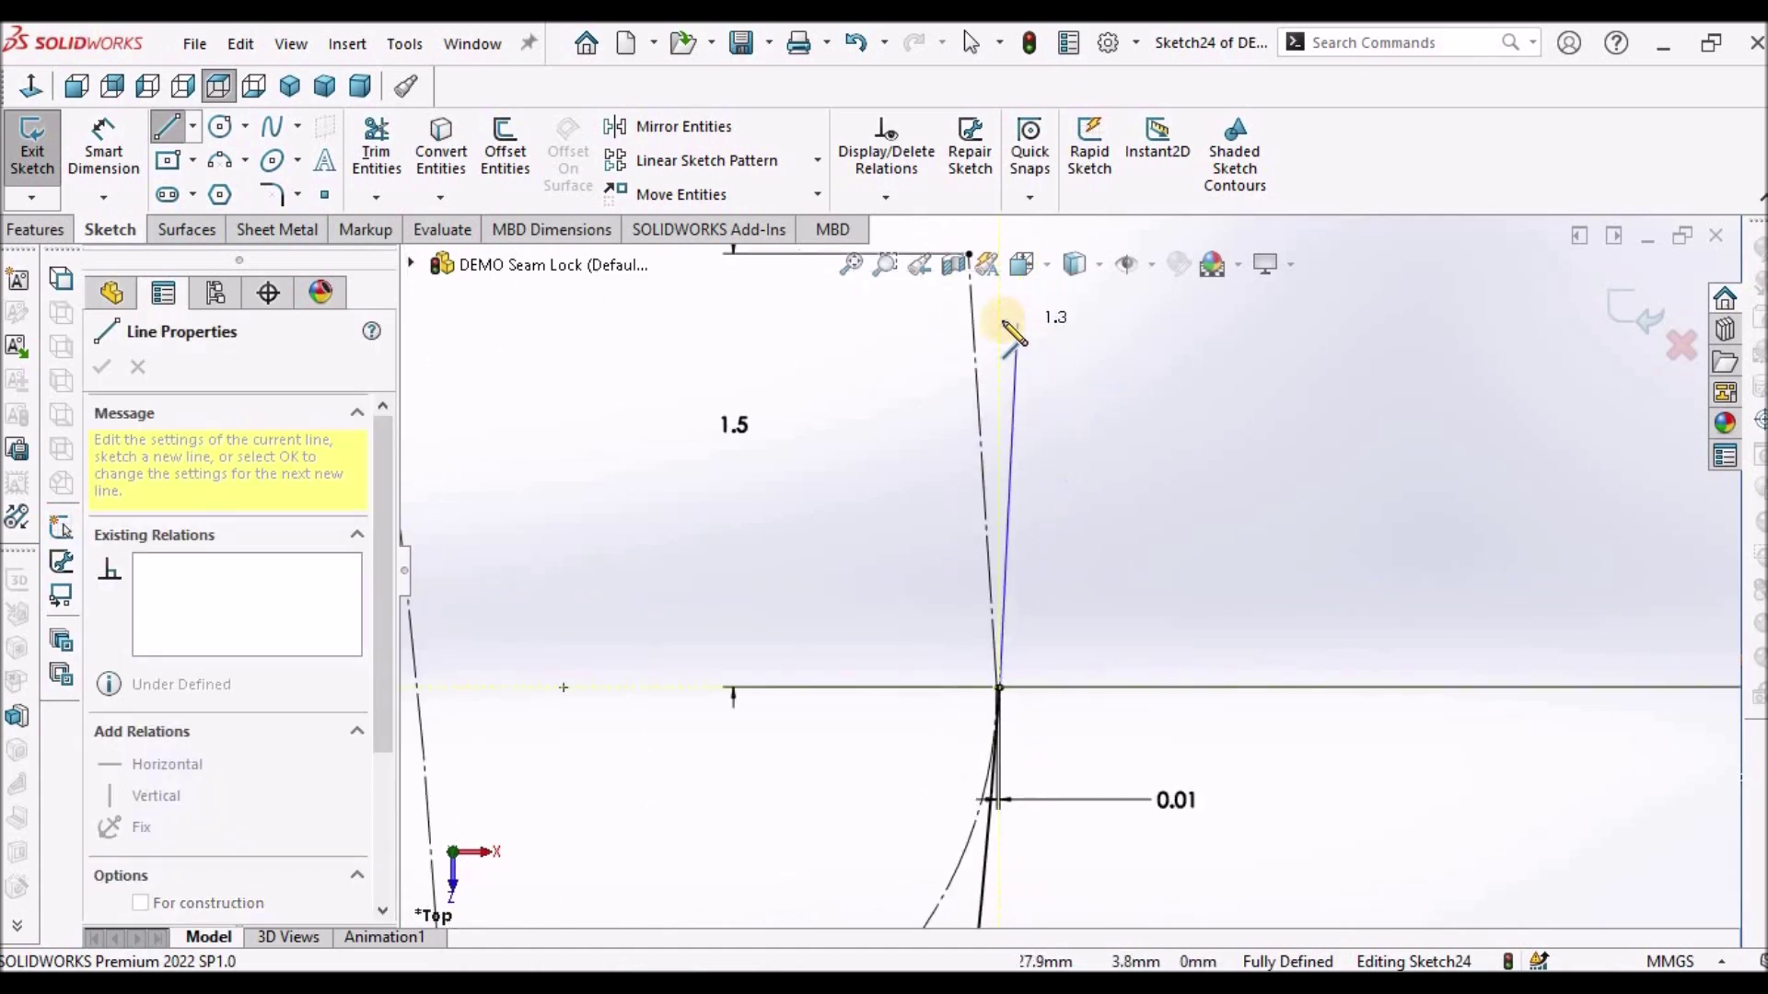
left_click(1002, 319)
right_click(1130, 359)
left_click(1161, 378)
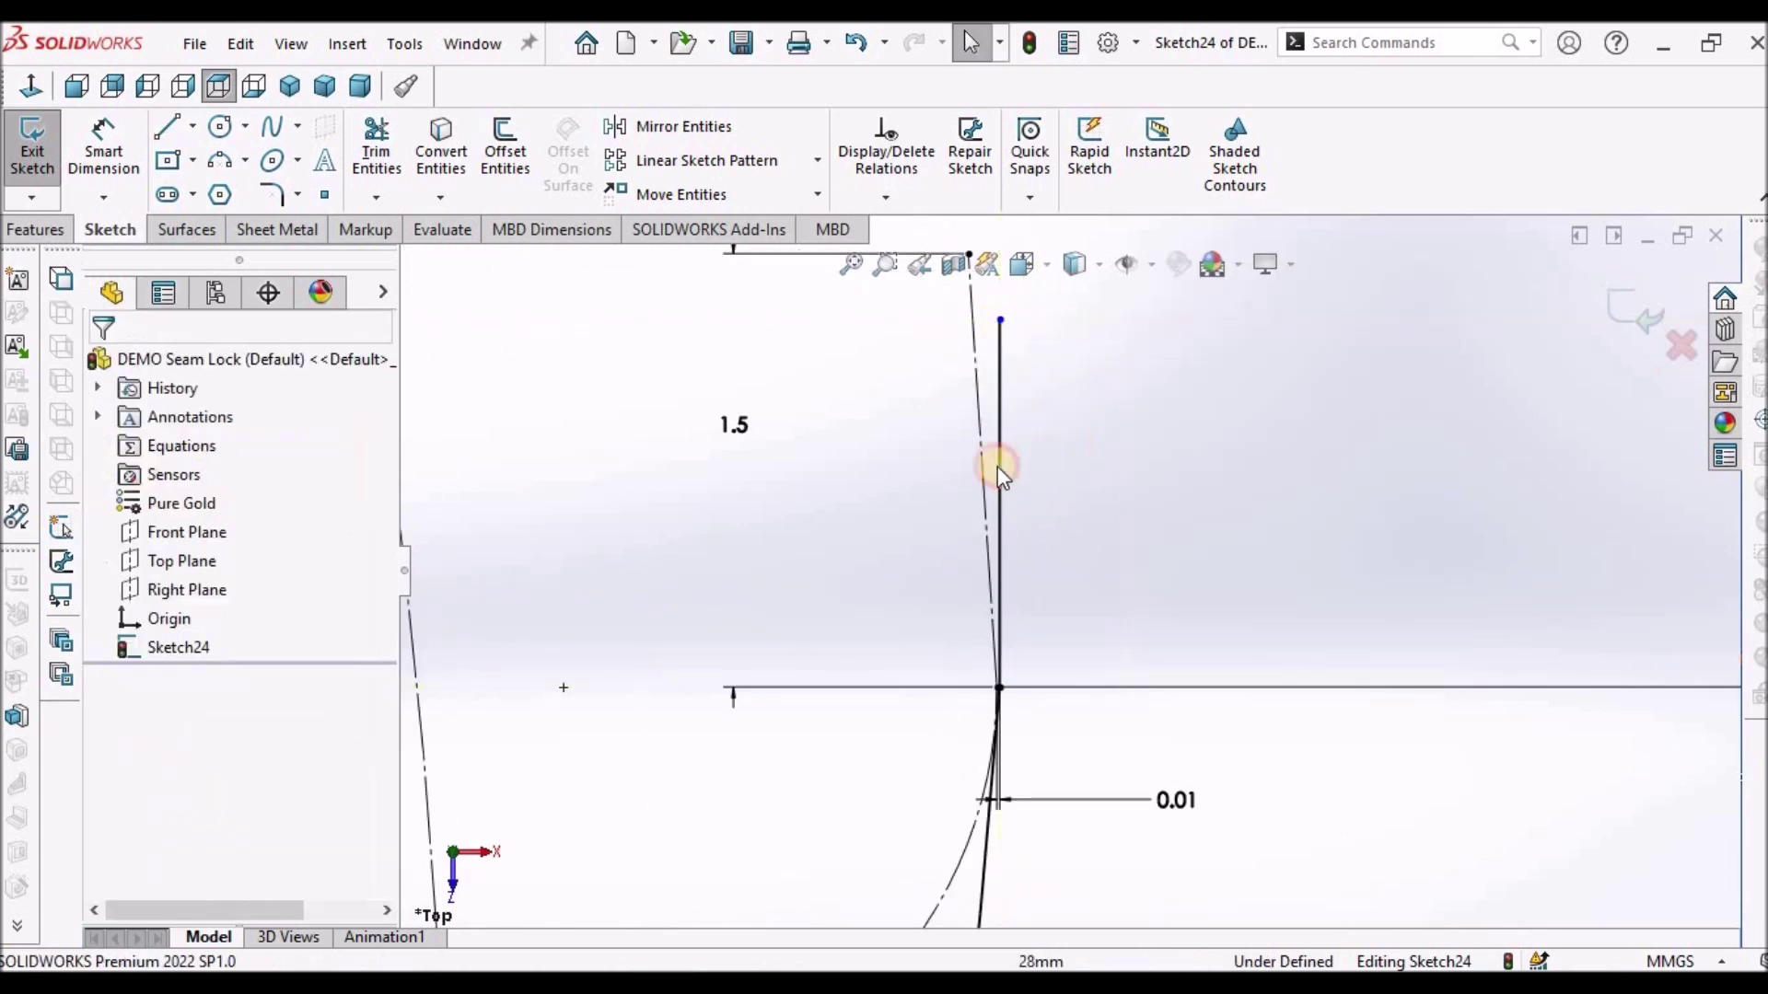
Add a parallel relation between the new rising line and the slanted seam line
left_click(1001, 464)
key("Escape")
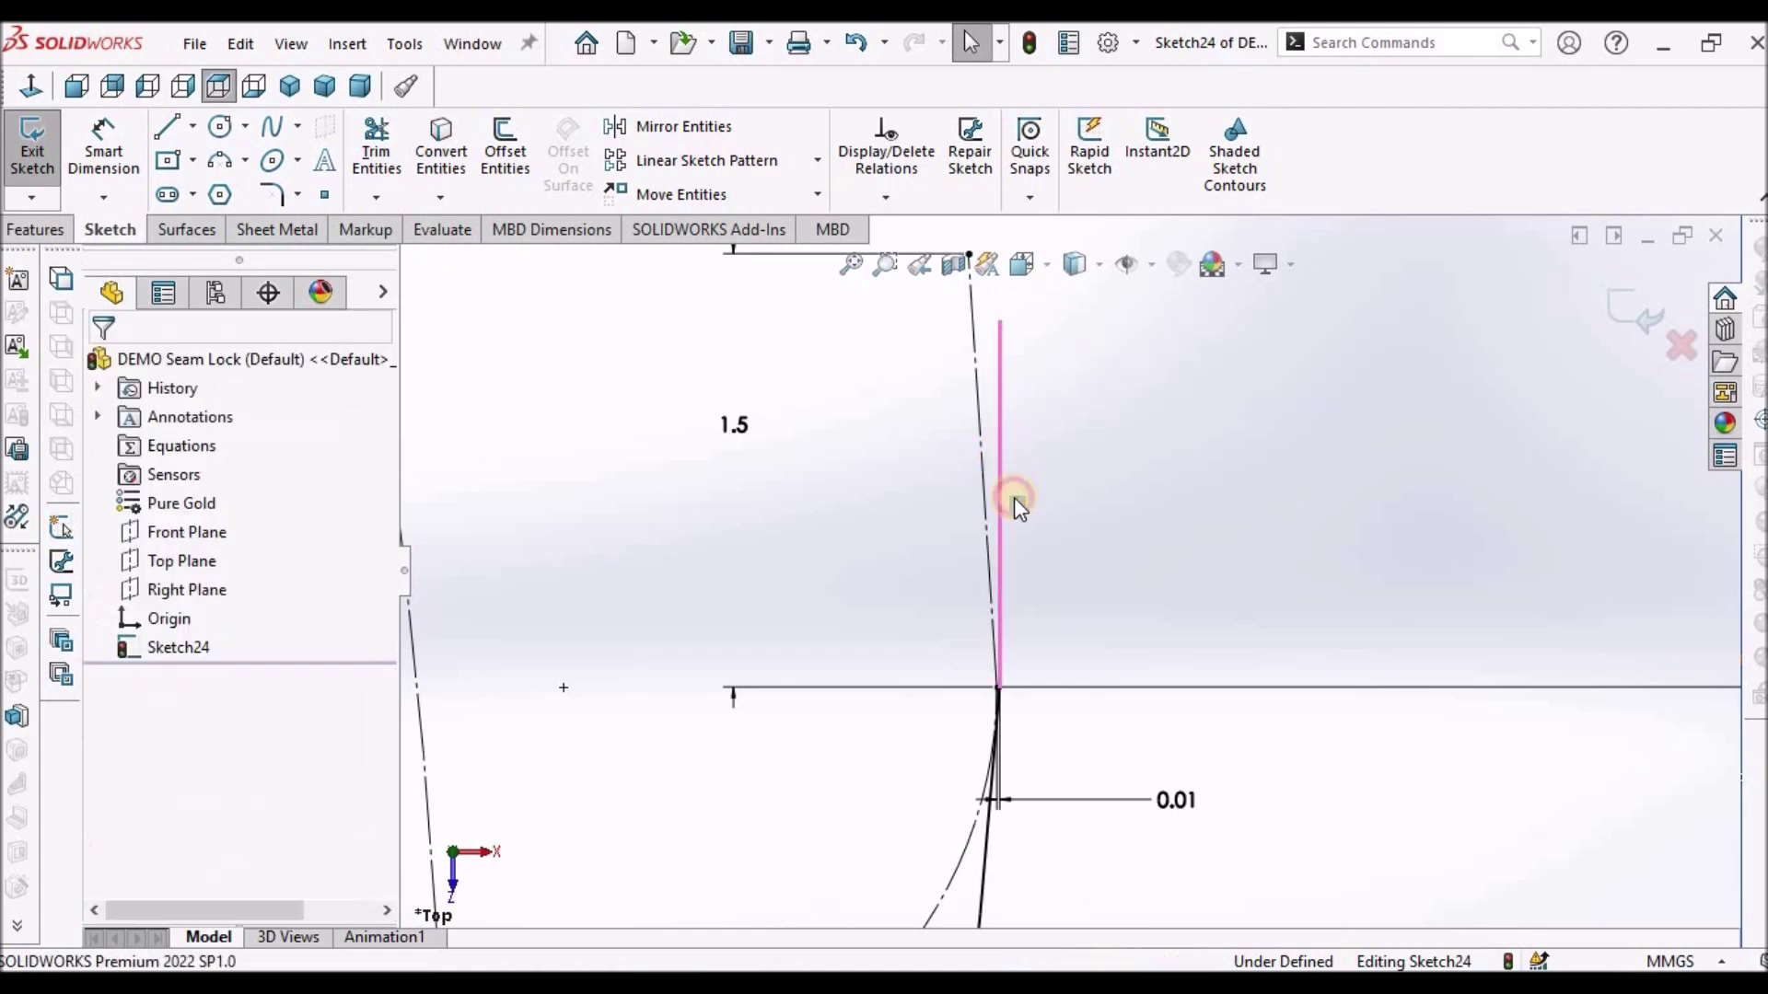
left_click(992, 449)
left_click(978, 424, "ctrl")
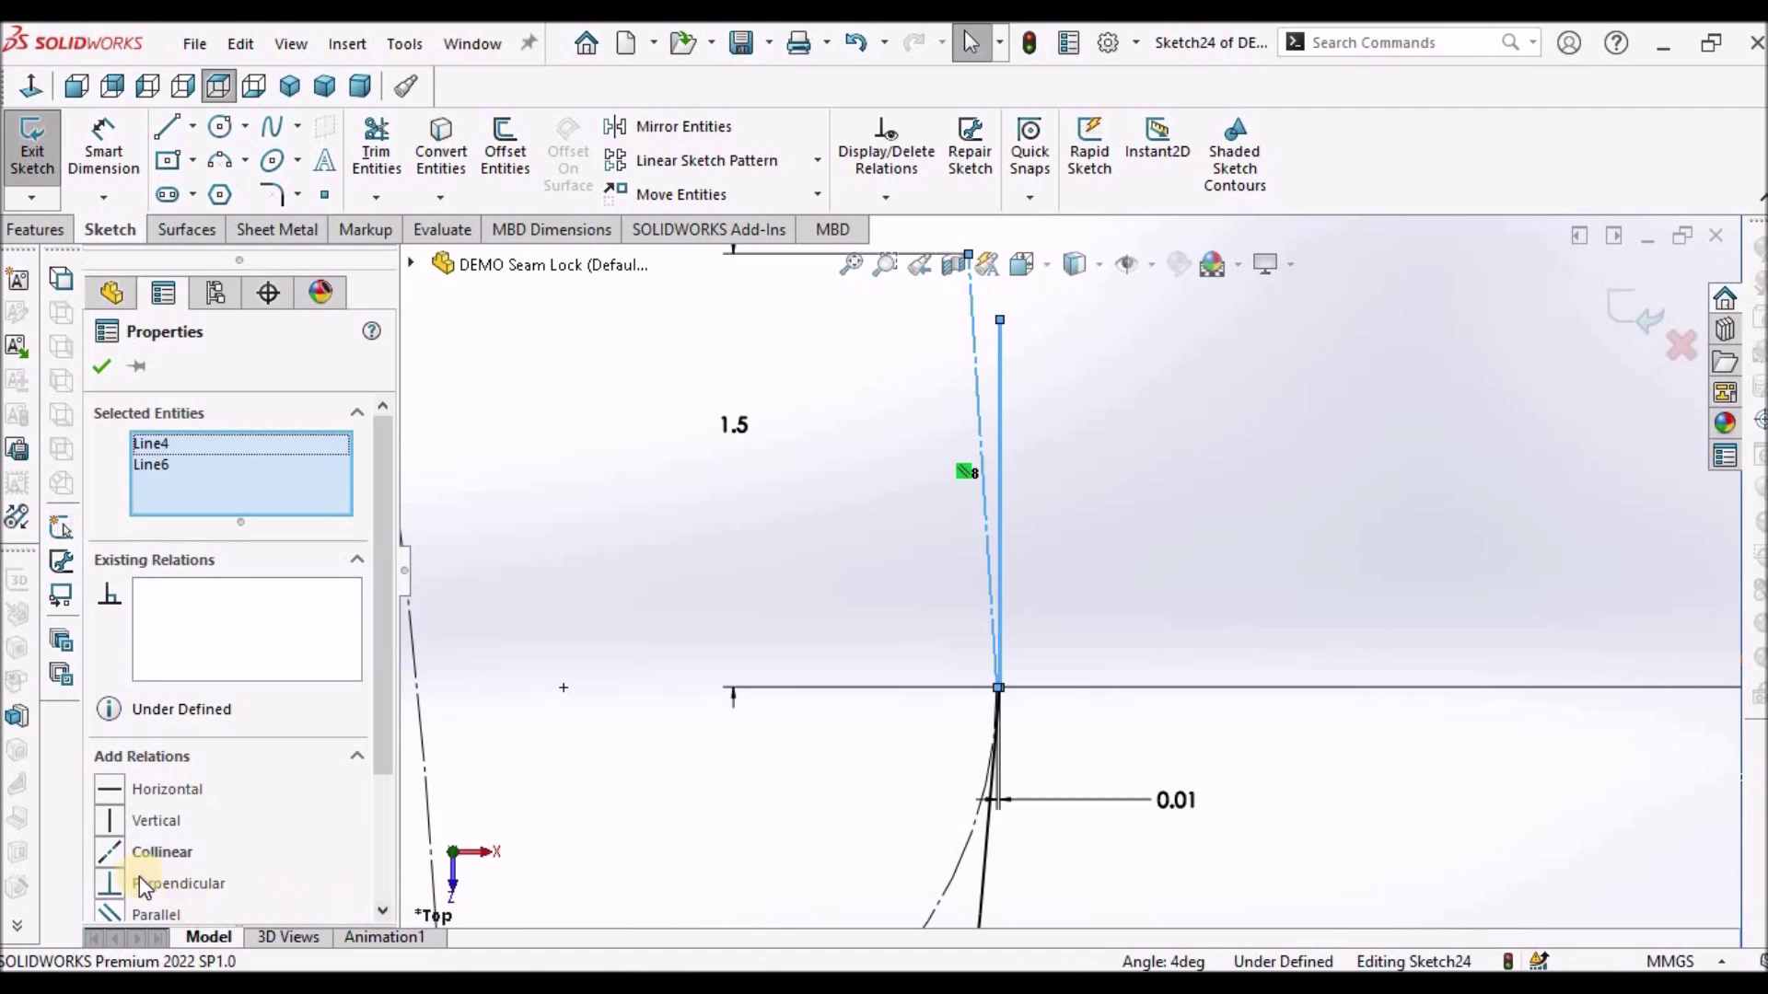
left_click(123, 911)
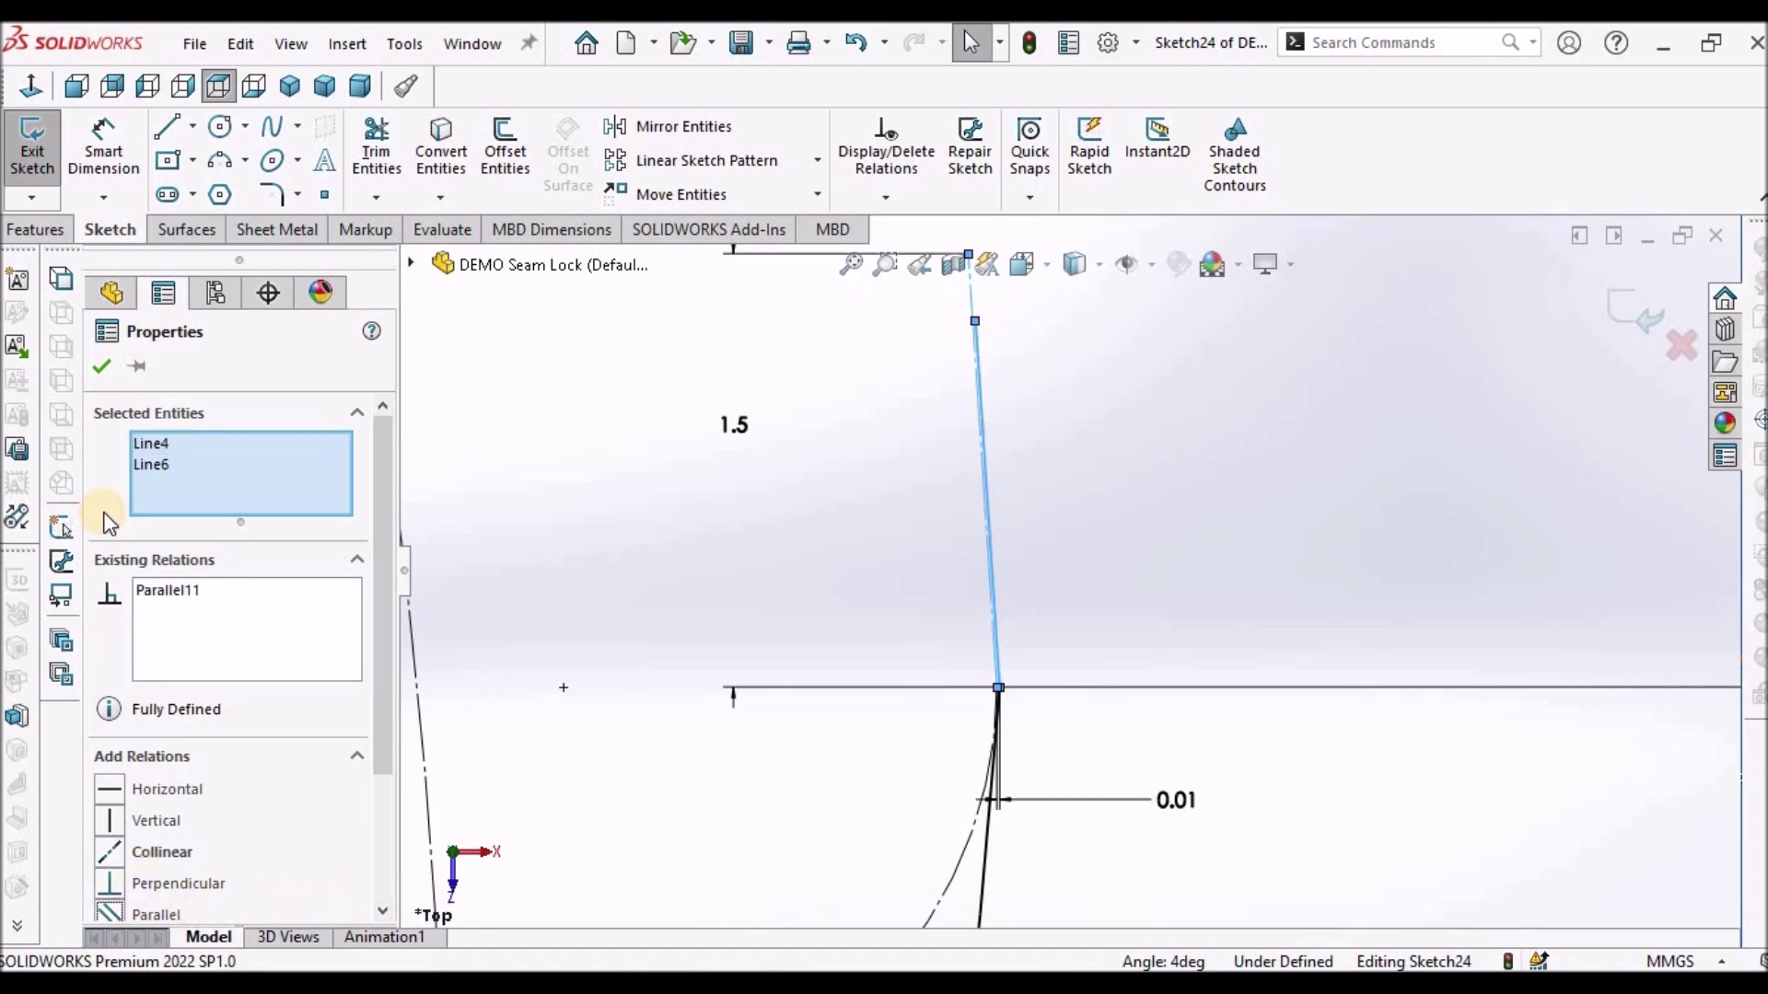
left_click(102, 367)
scroll(1125, 525, "down", 5)
scroll(1125, 524, "down", 3)
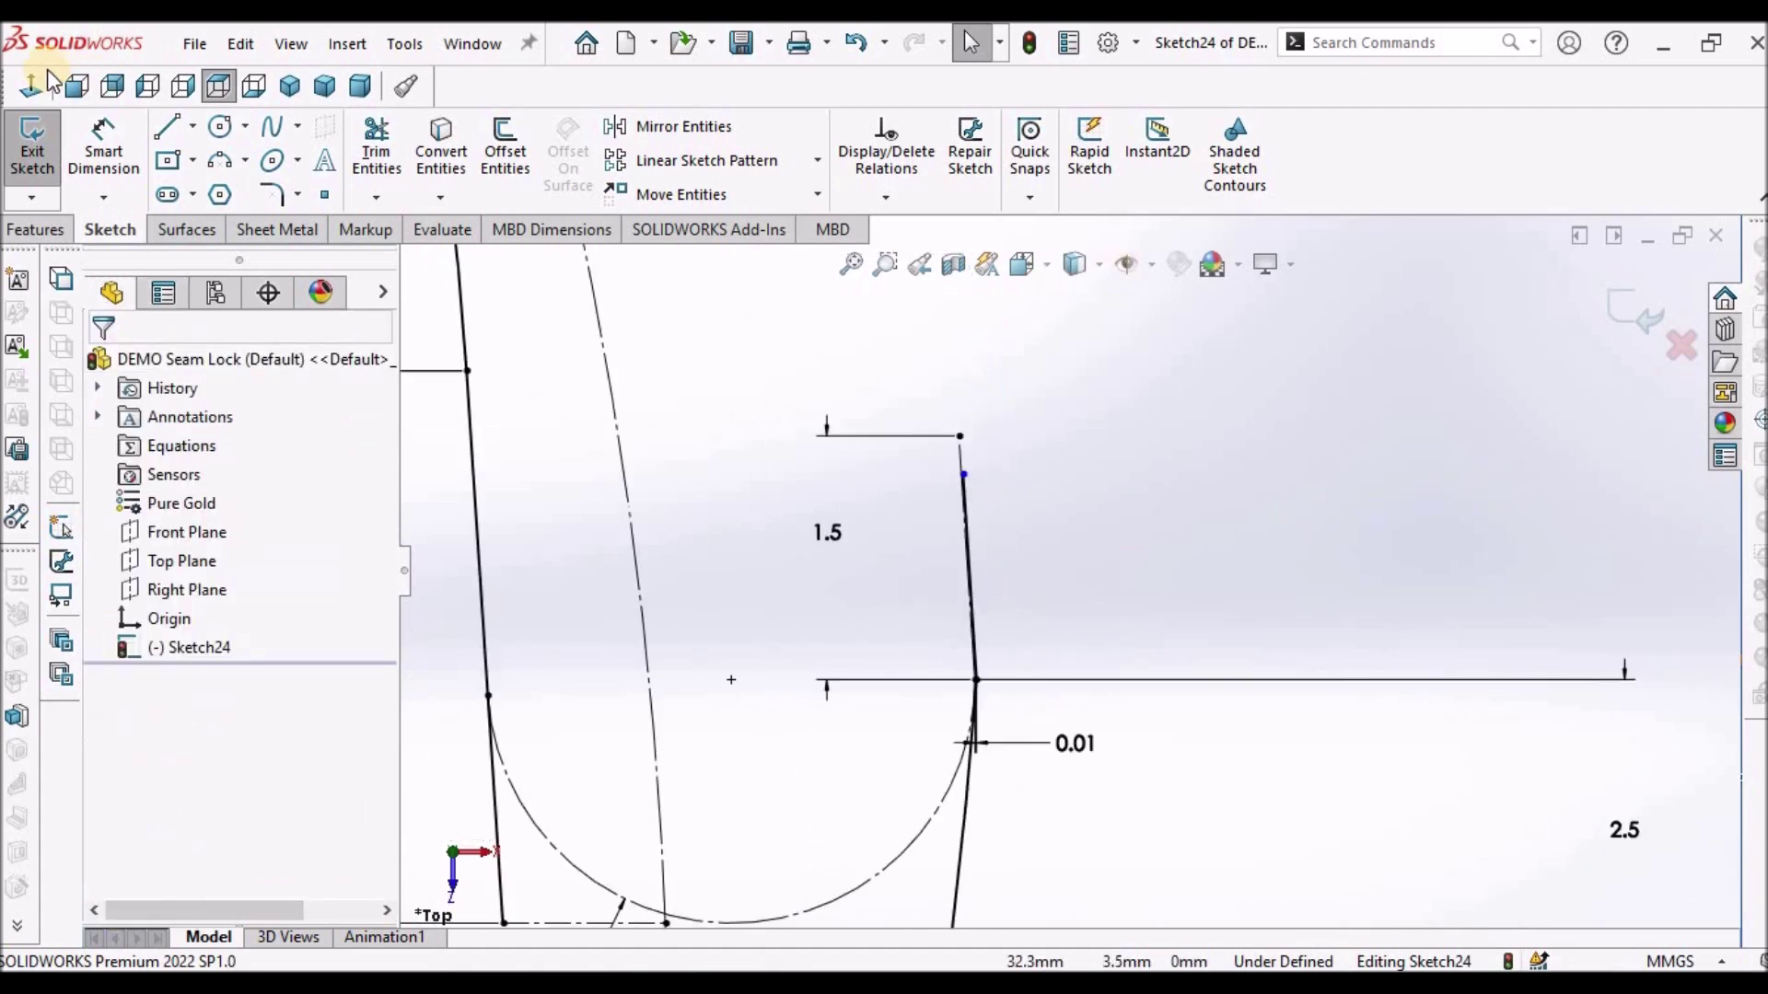
Dimension the new rising seam line to 3 mm
left_click(115, 152)
scroll(1186, 772, "down", 4)
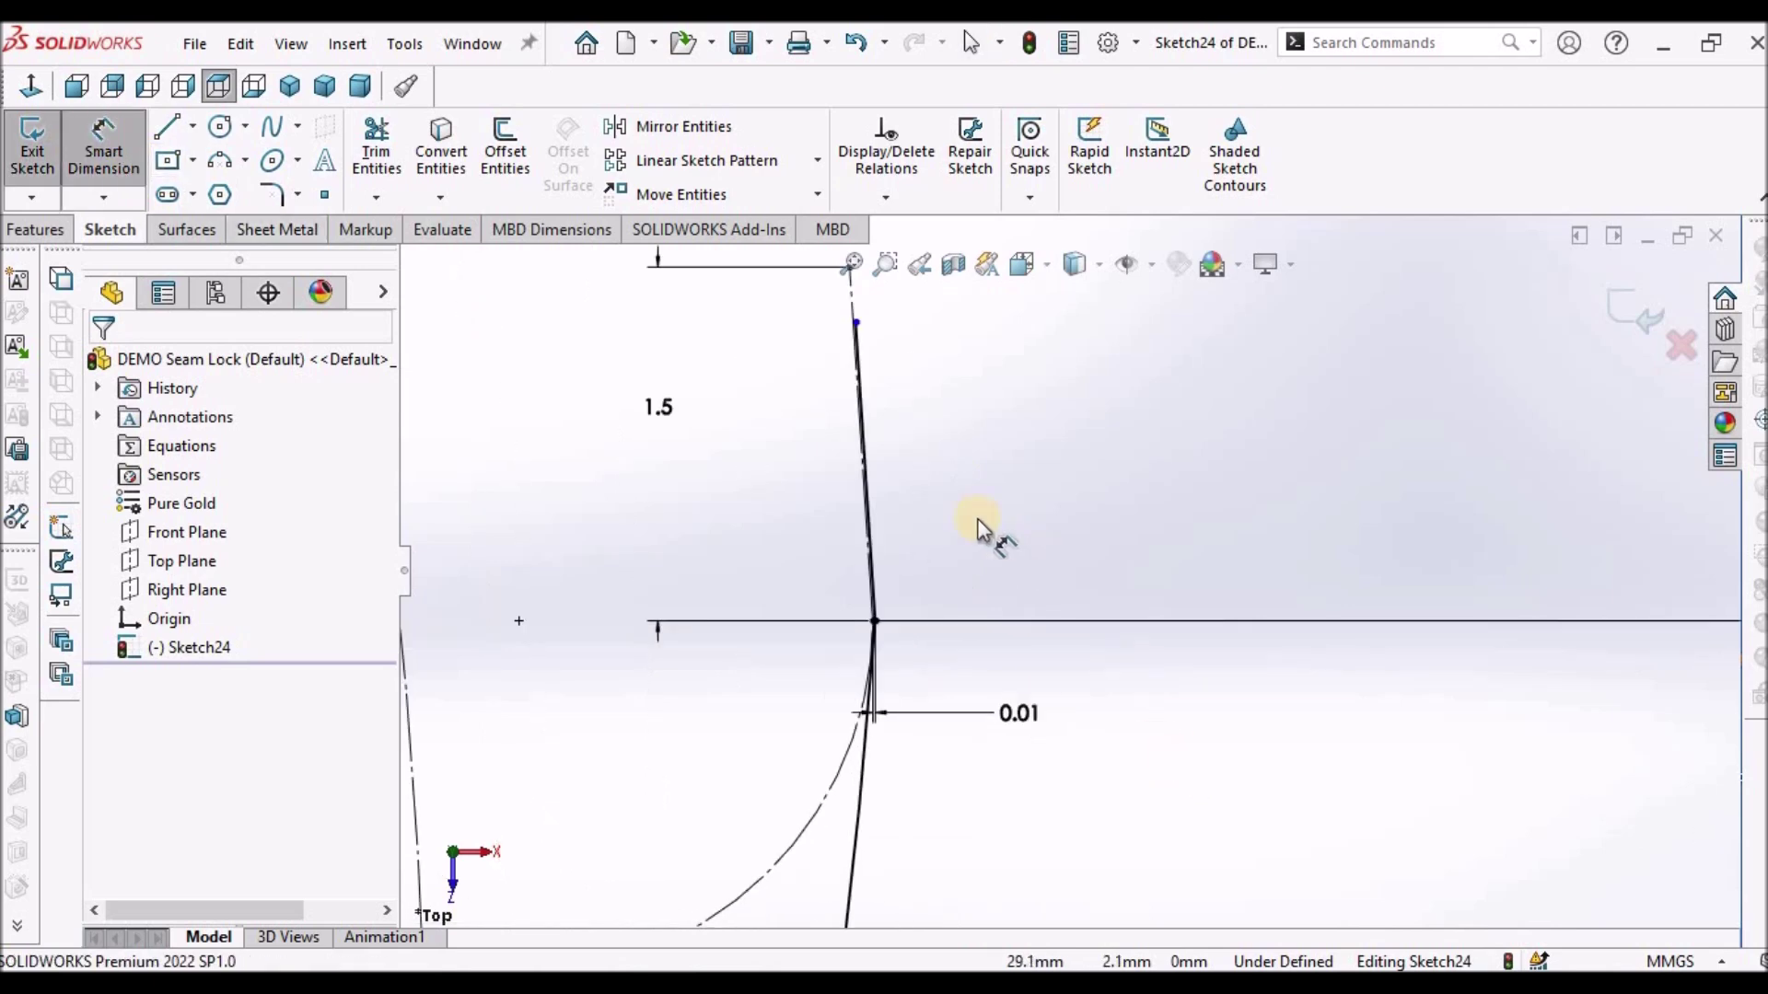
left_click(797, 433)
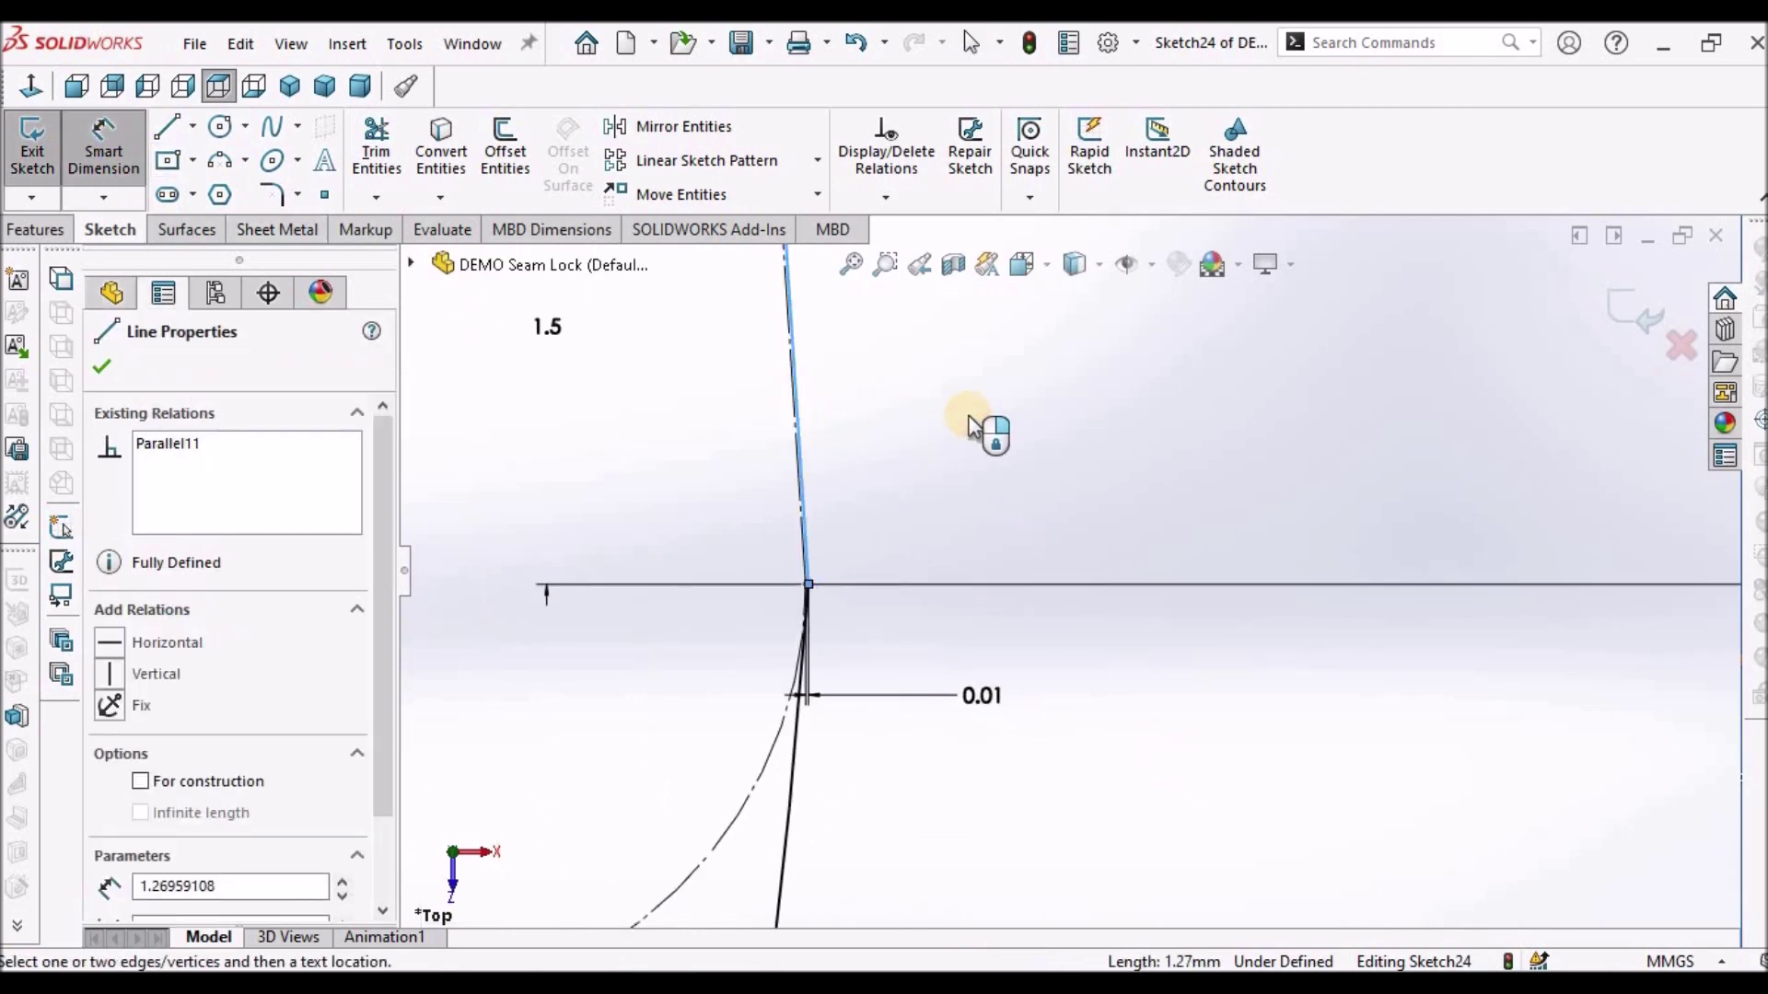
scroll(1141, 433, "up", 2)
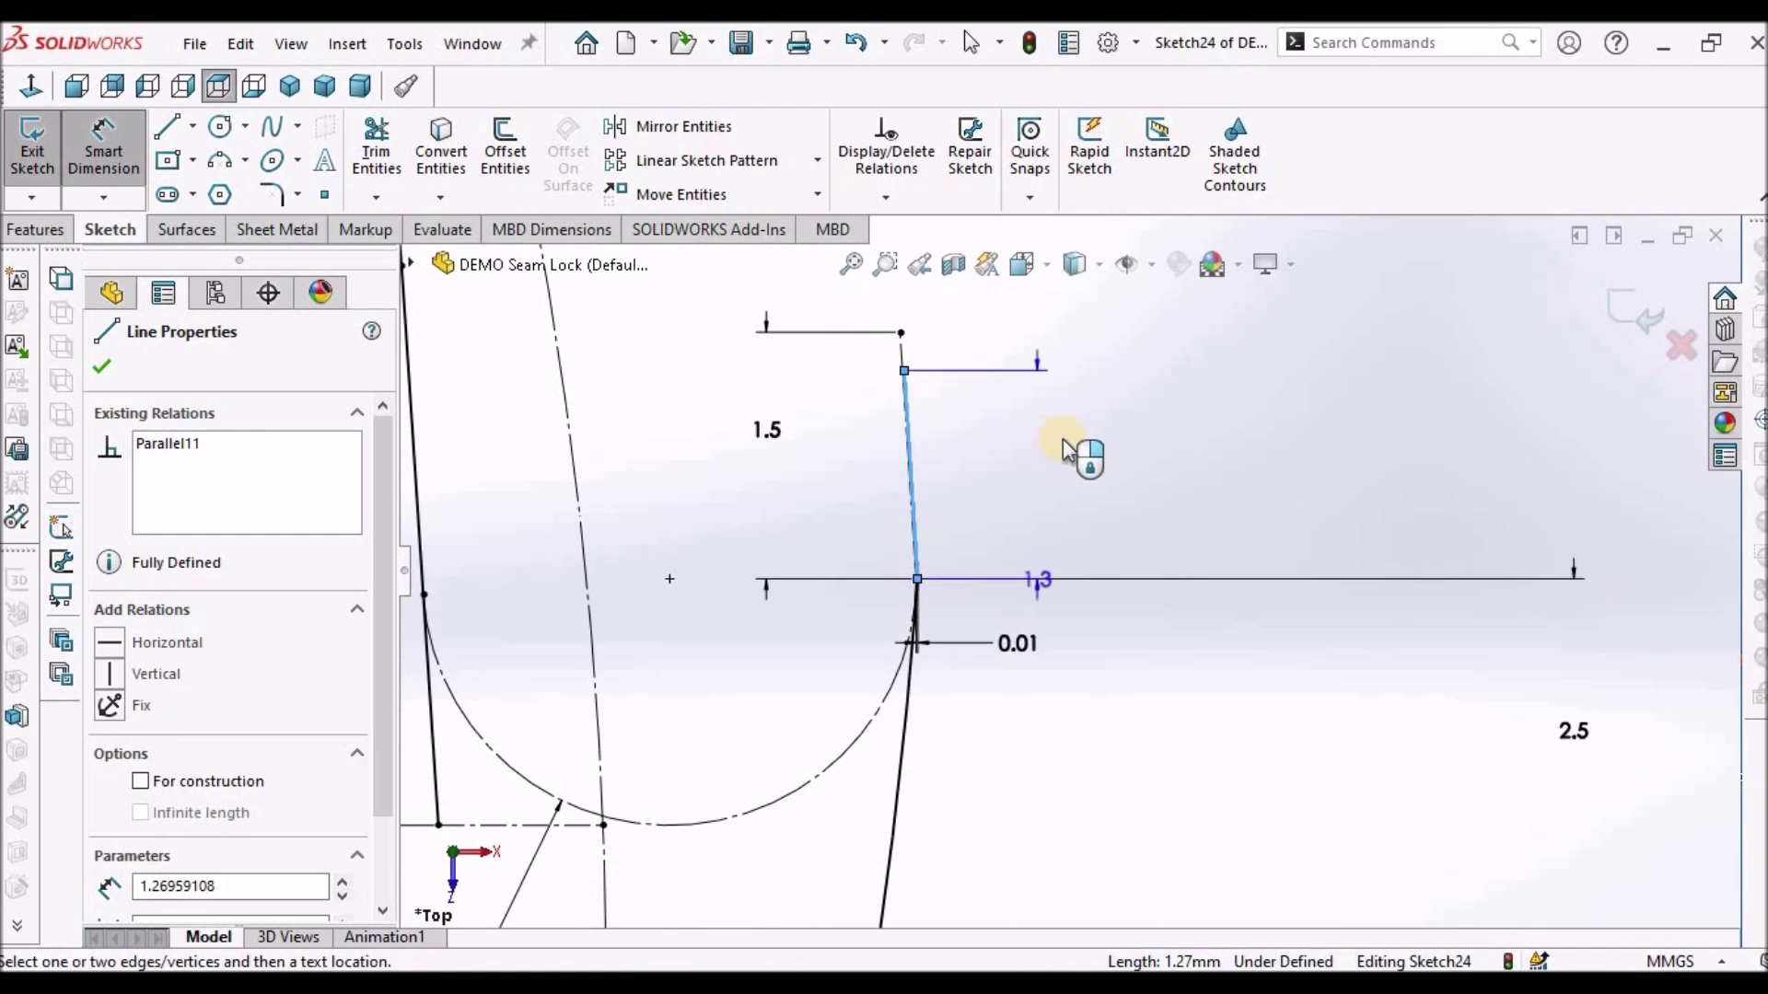
left_click(1096, 443)
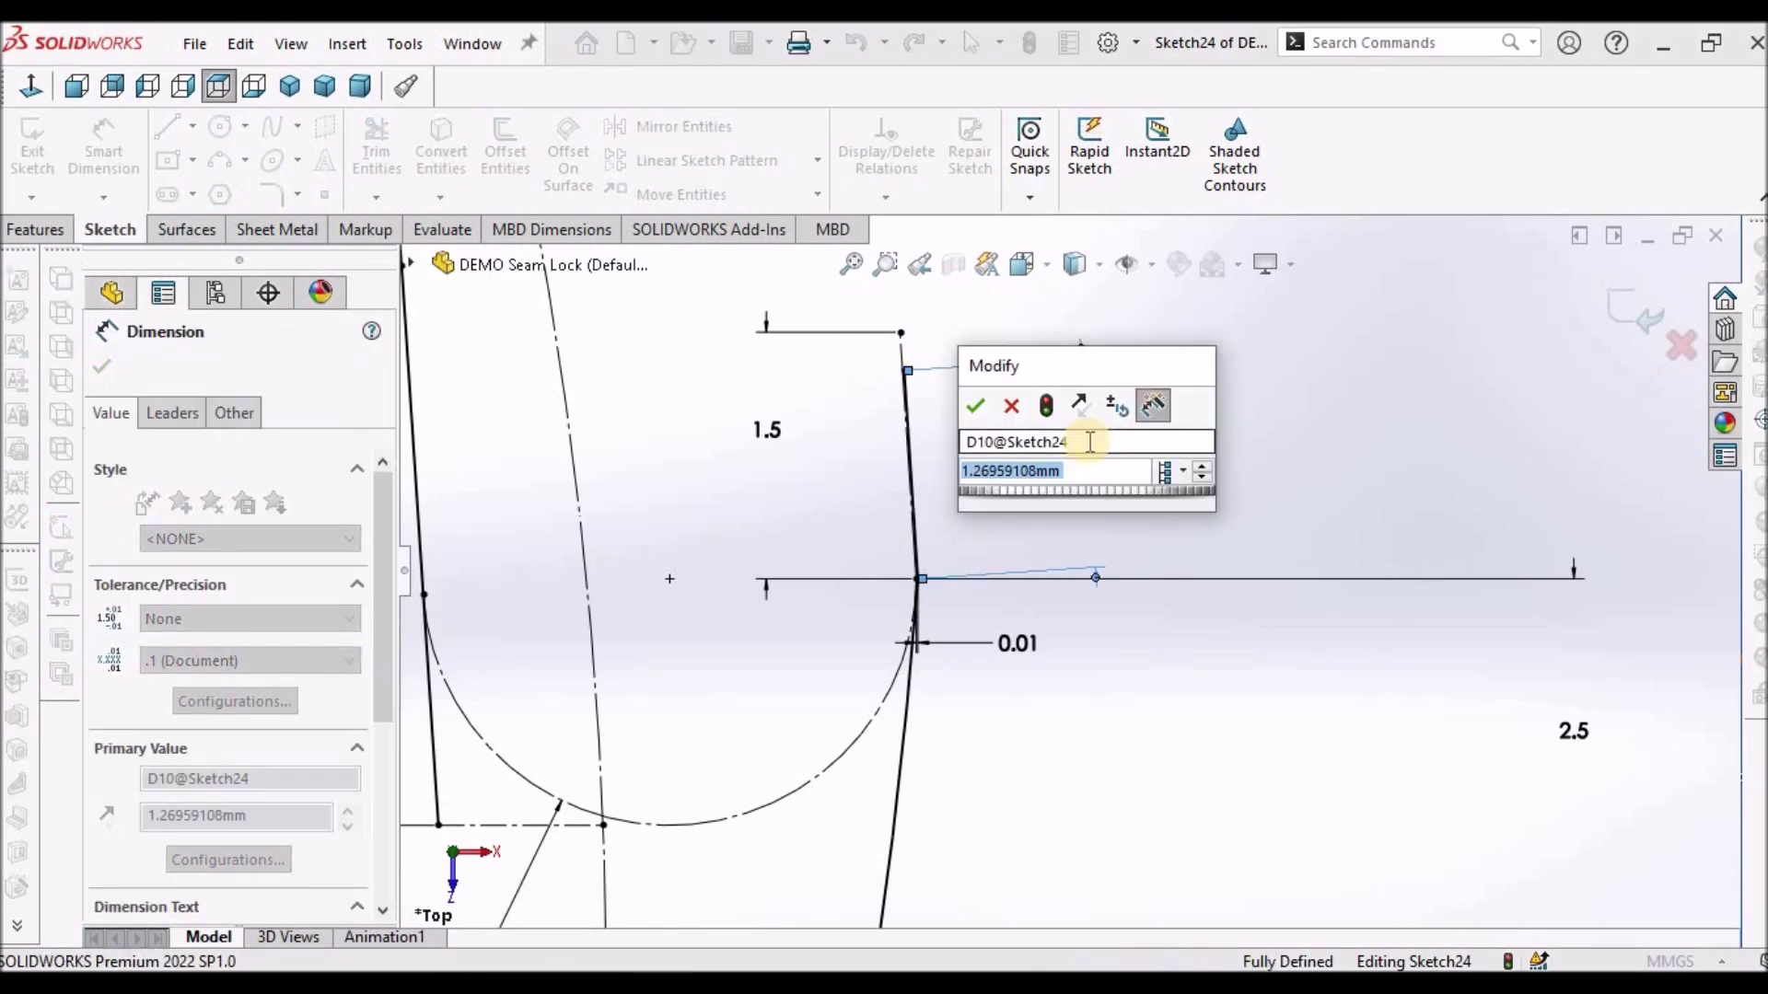
type("3")
key("Return")
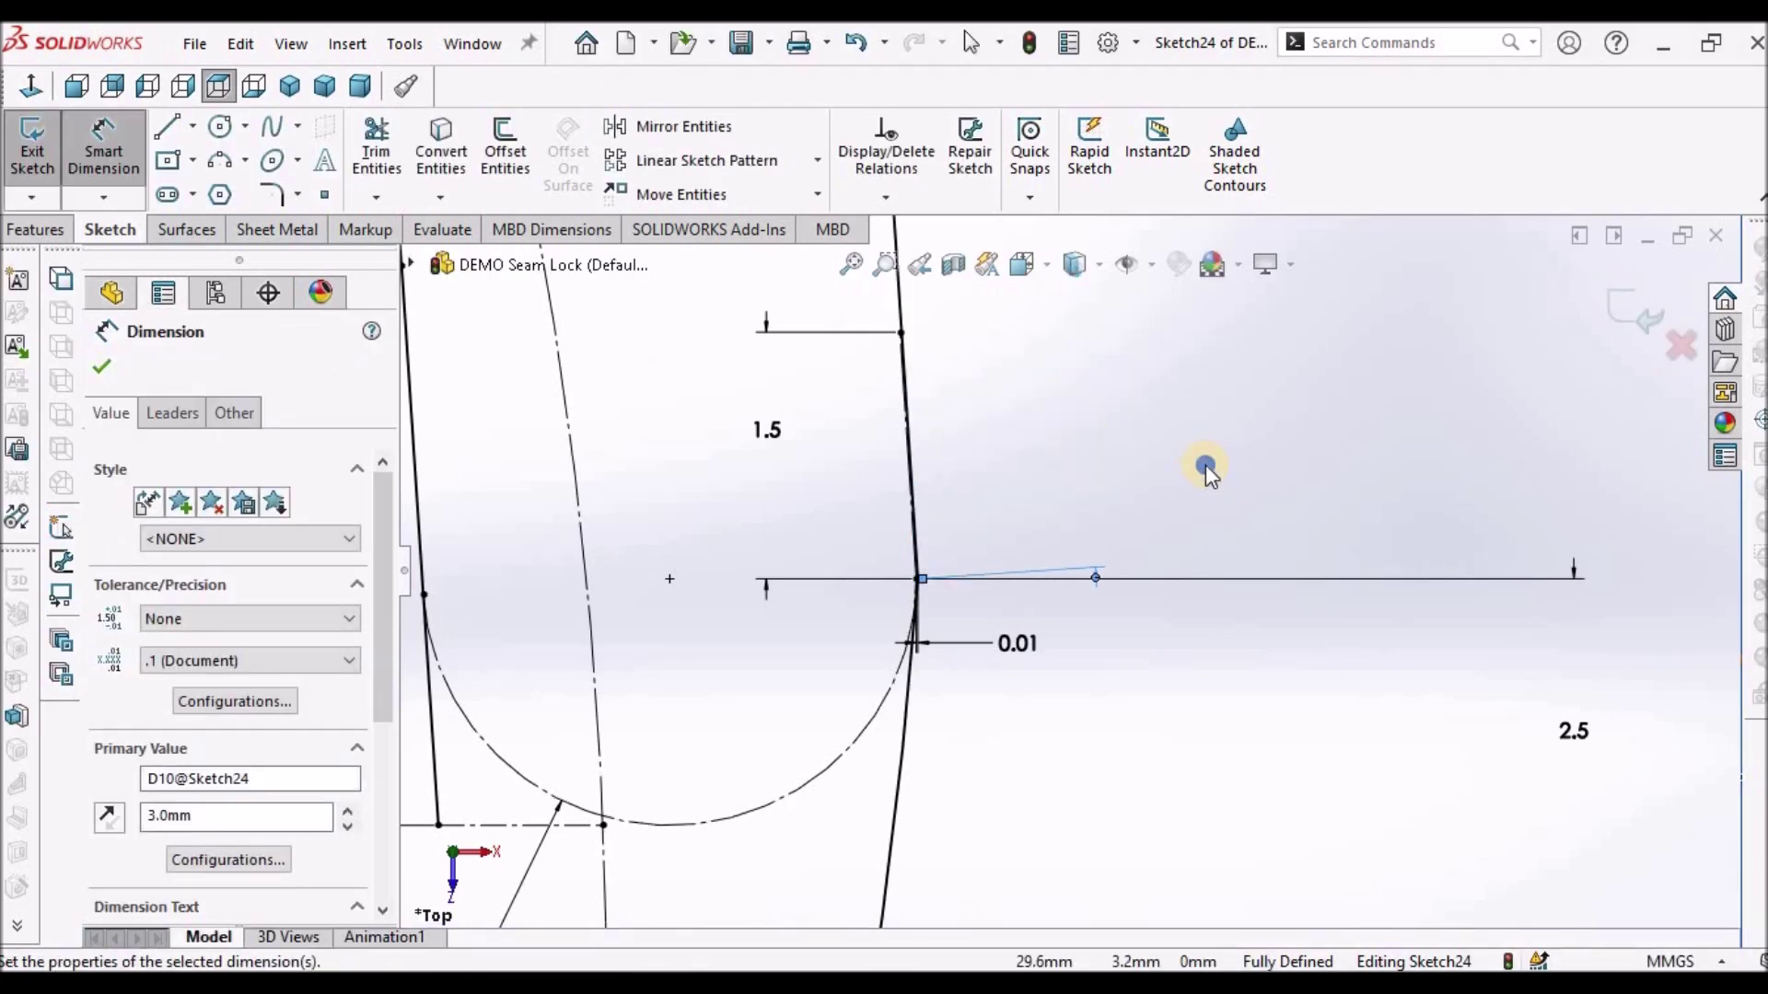
Stop dimensioning and exit the now fully defined Sketch24
right_click(1205, 466)
left_click(1289, 550)
scroll(1252, 608, "up", 5)
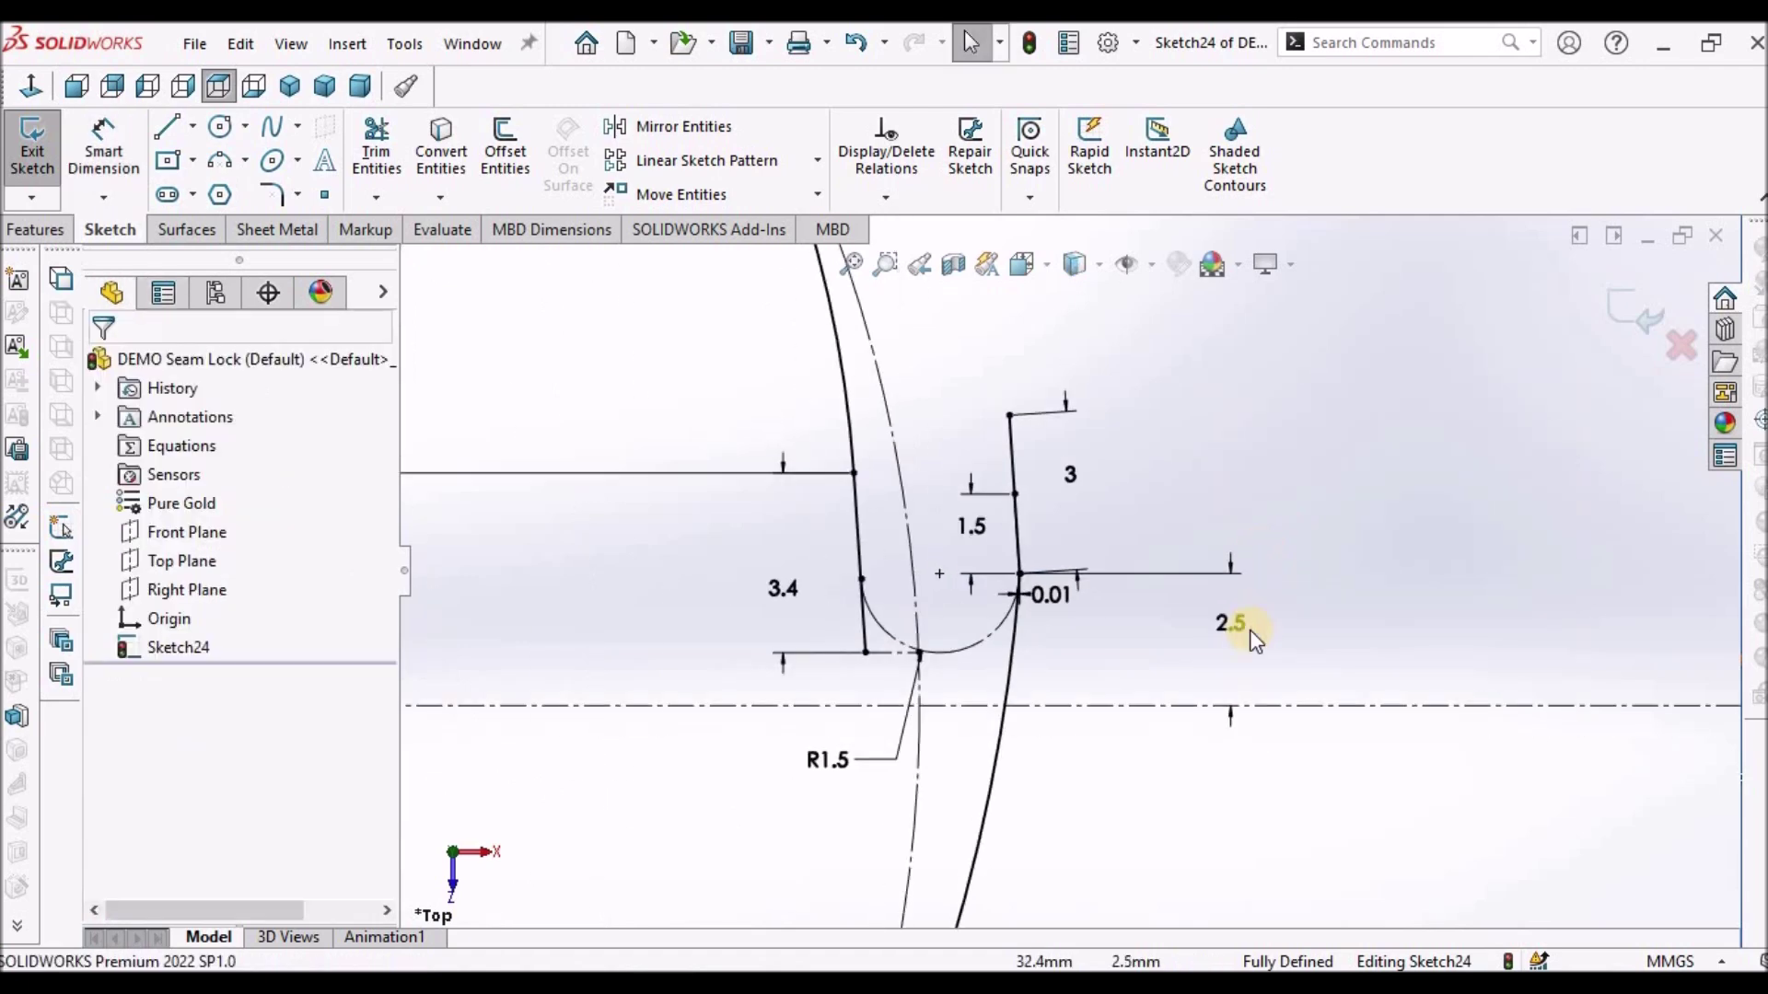
scroll(1322, 803, "up", 3)
scroll(1013, 727, "up", 3)
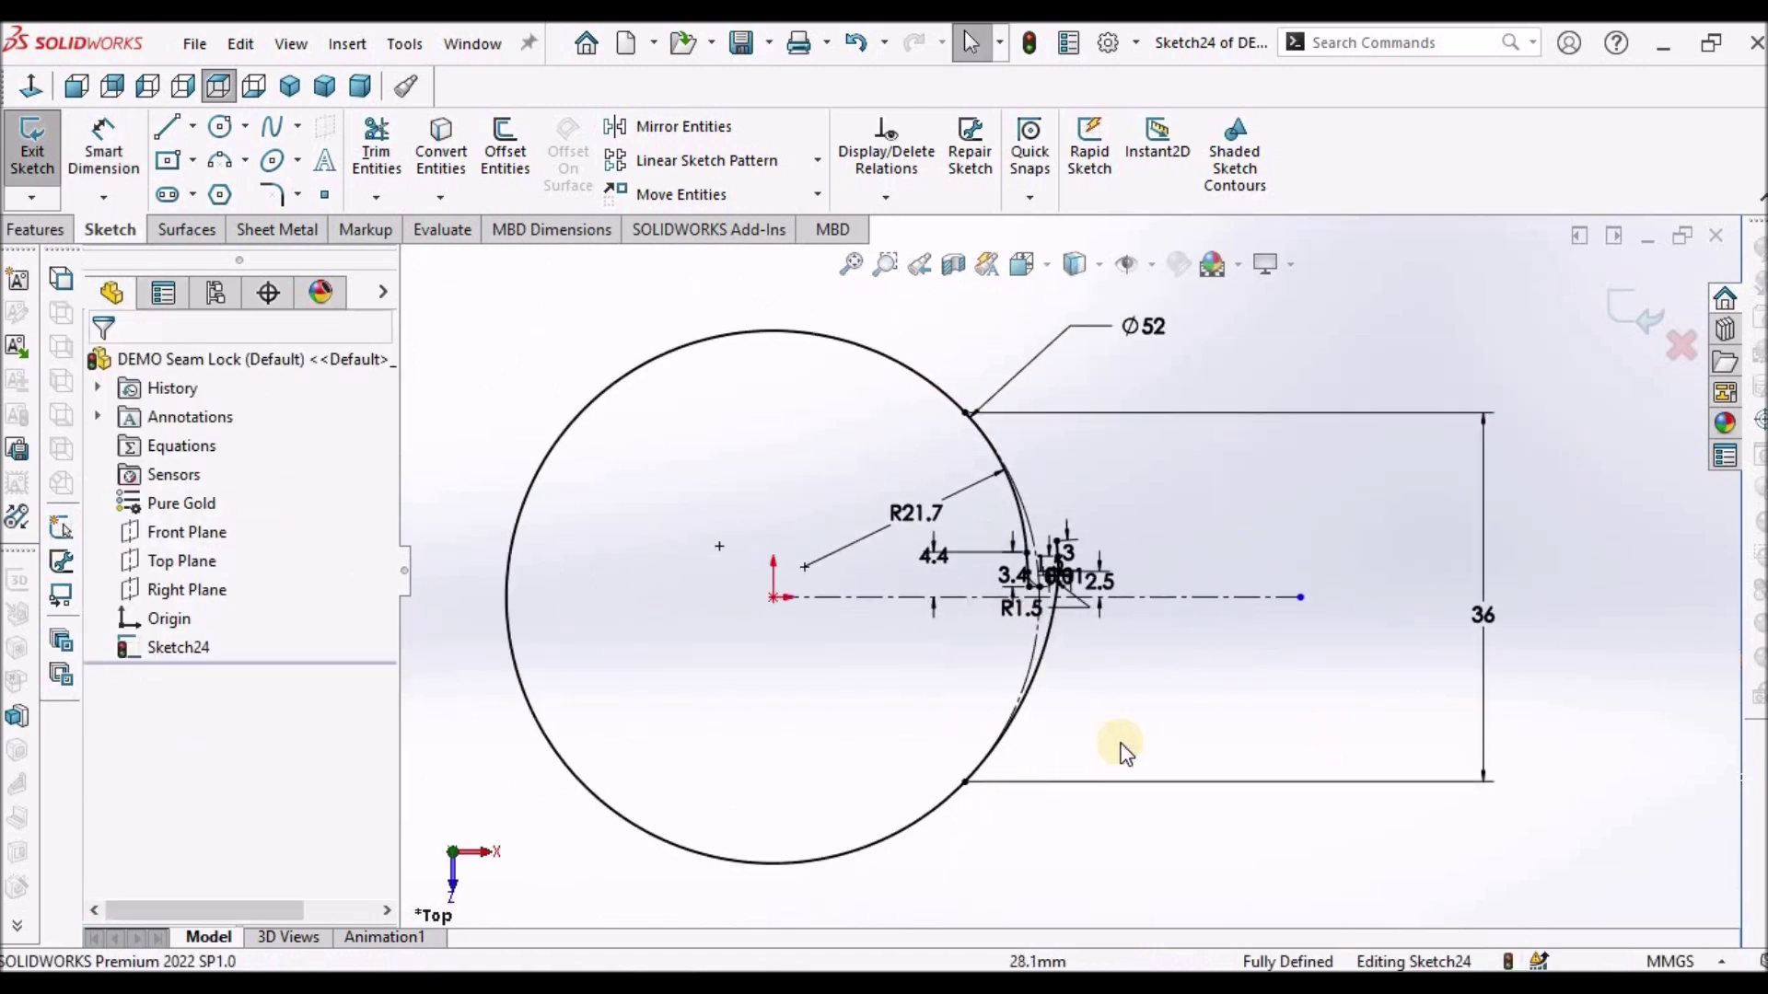
right_click_drag(1568, 449, 1556, 513)
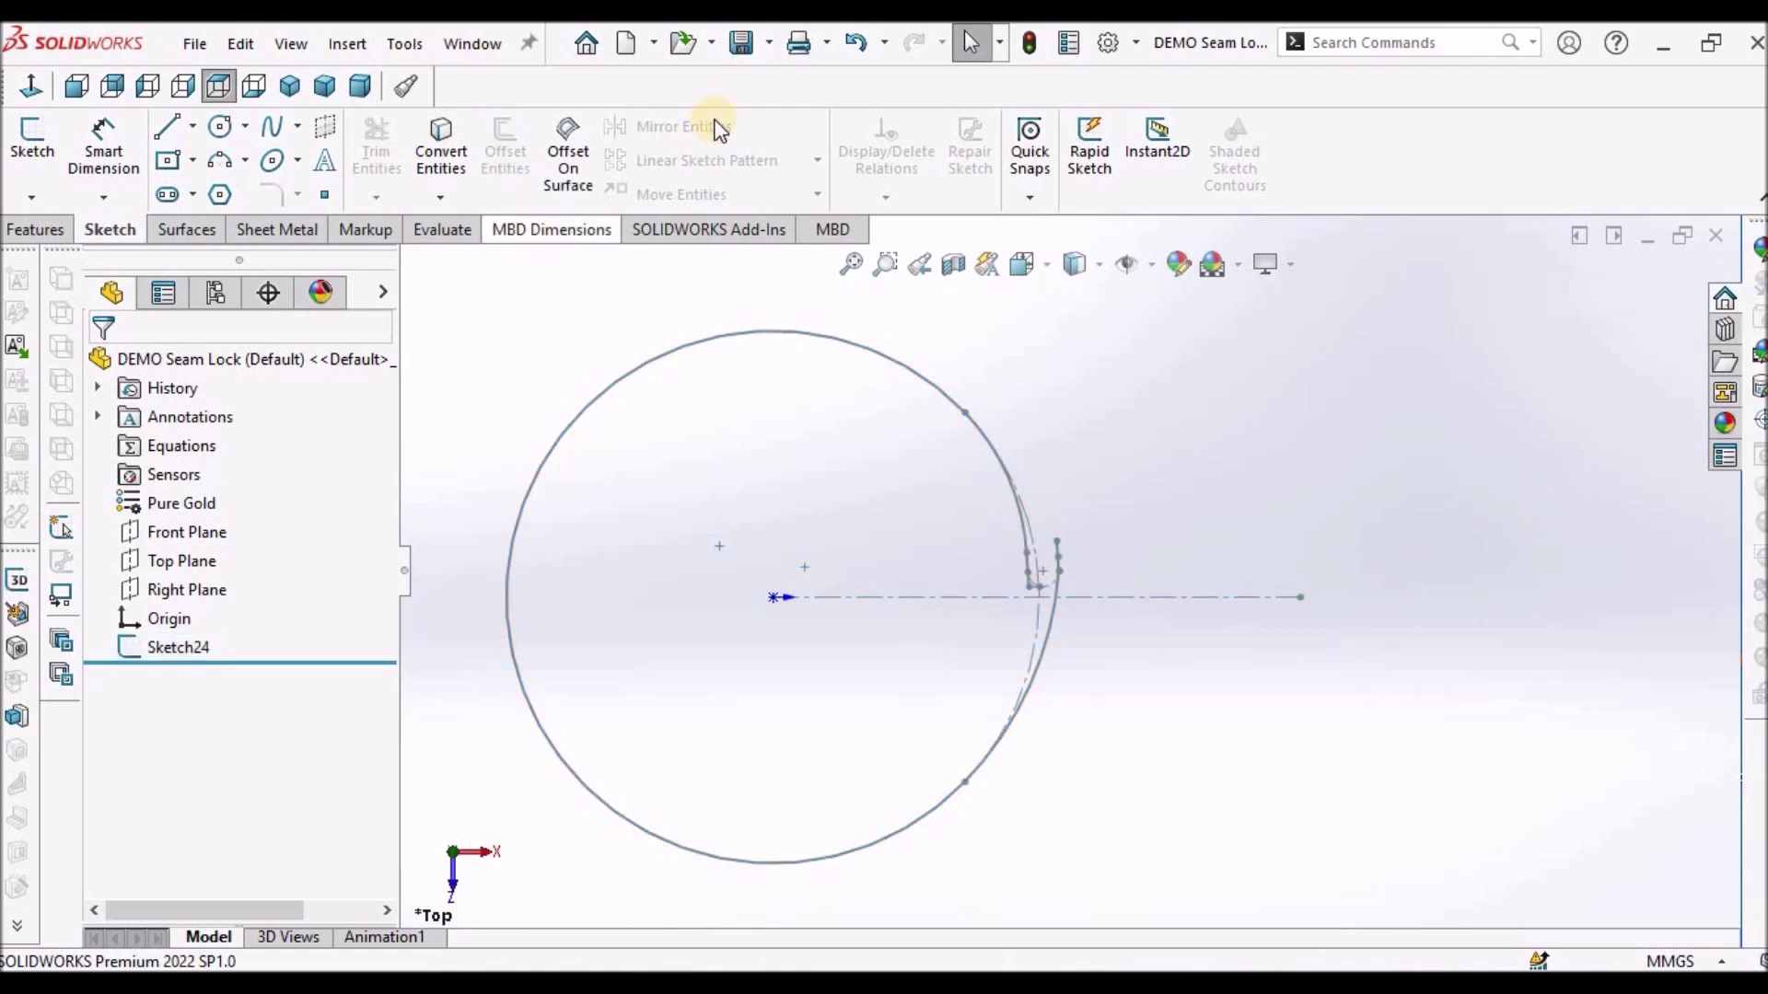
Save the DEMO Seam Lock part and reopen Sketch24 for editing
left_click(734, 53)
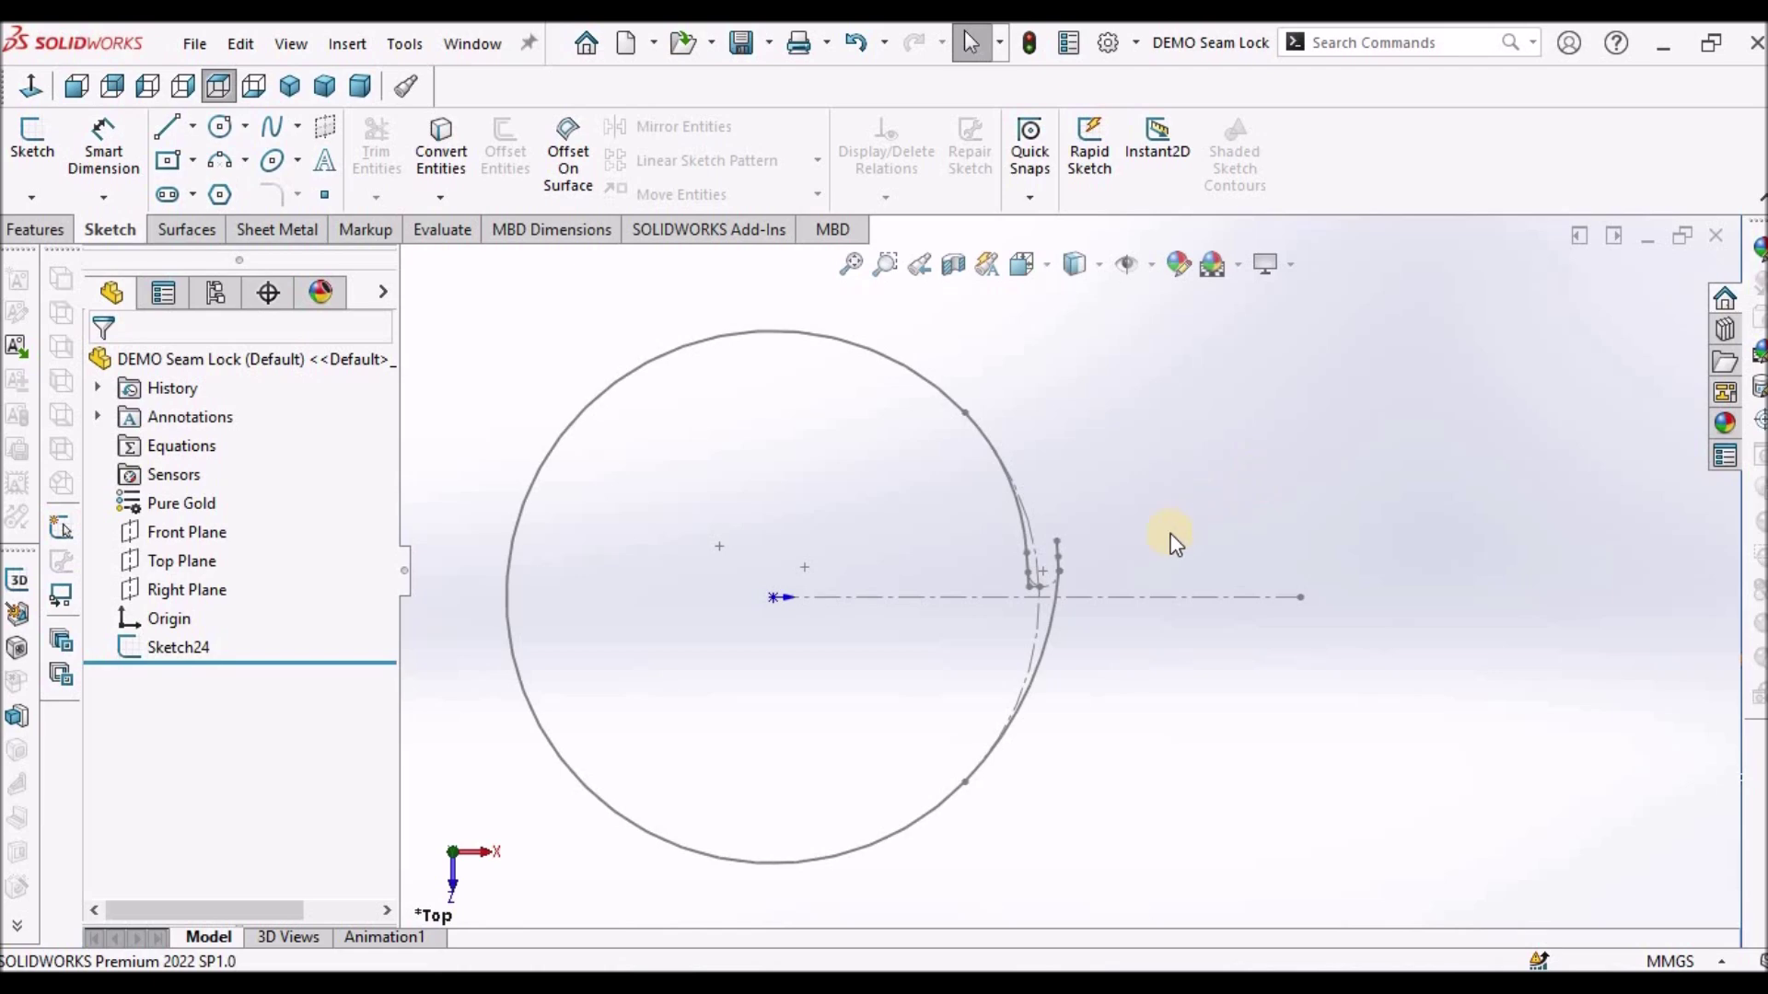
right_click(162, 649)
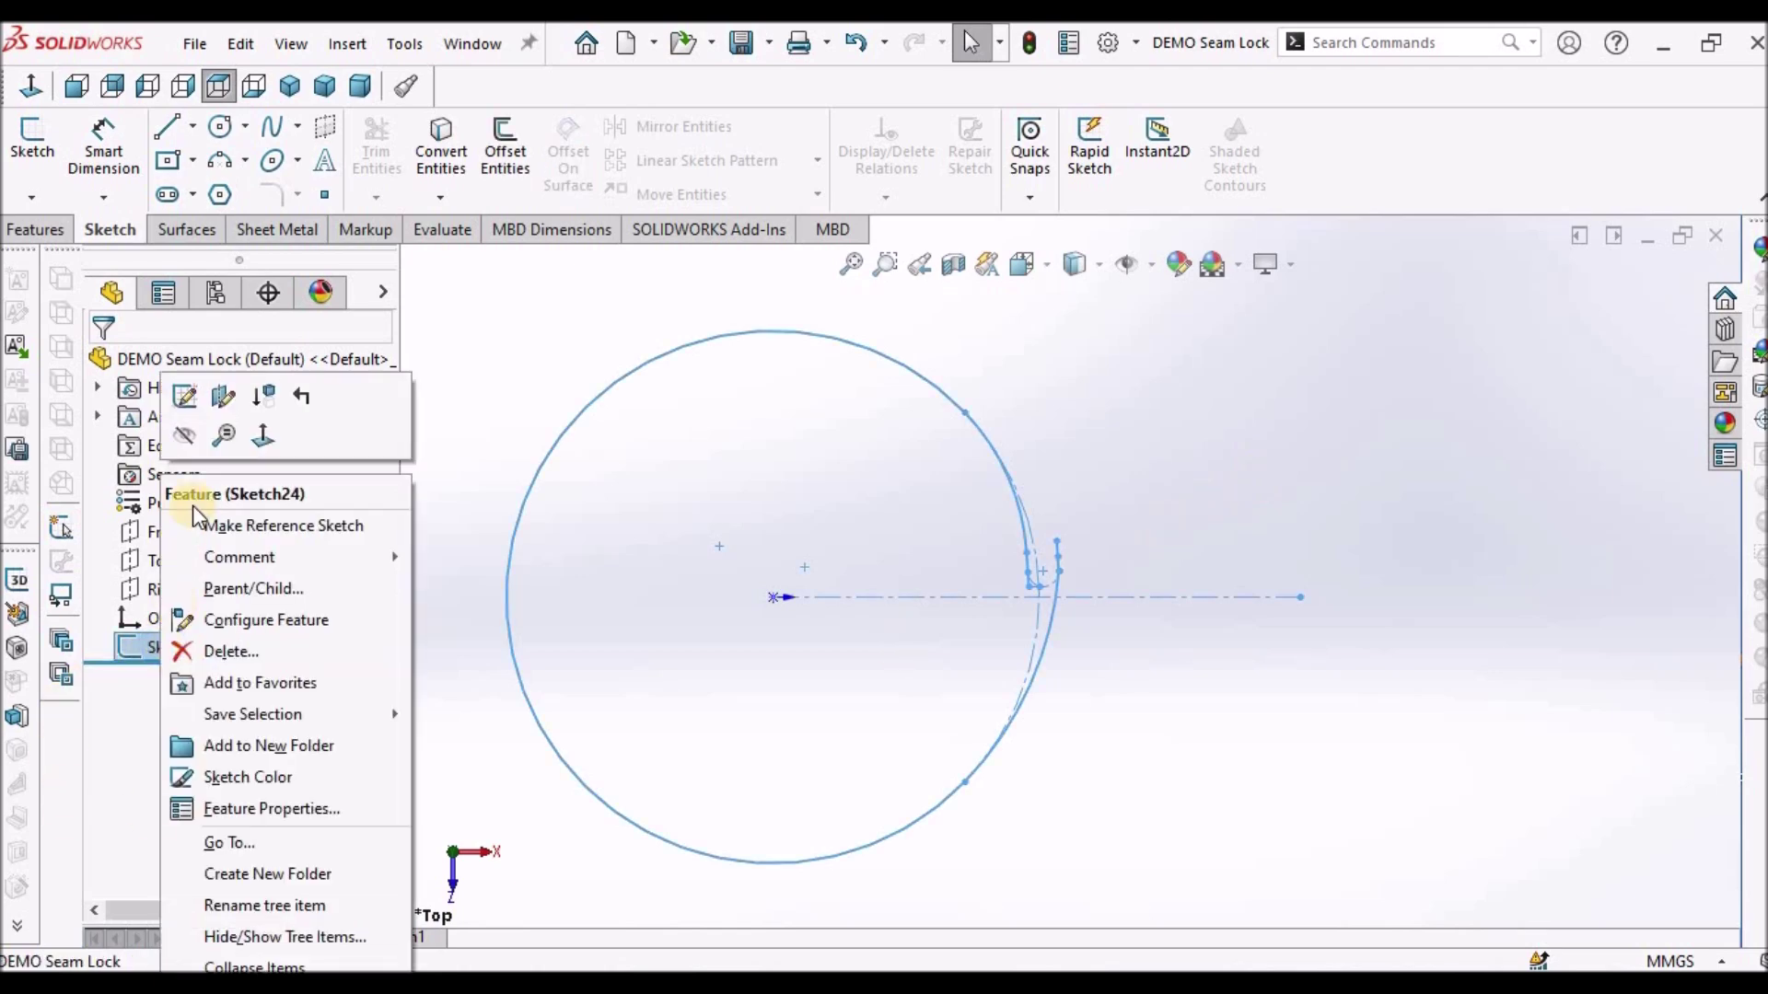
left_click(188, 396)
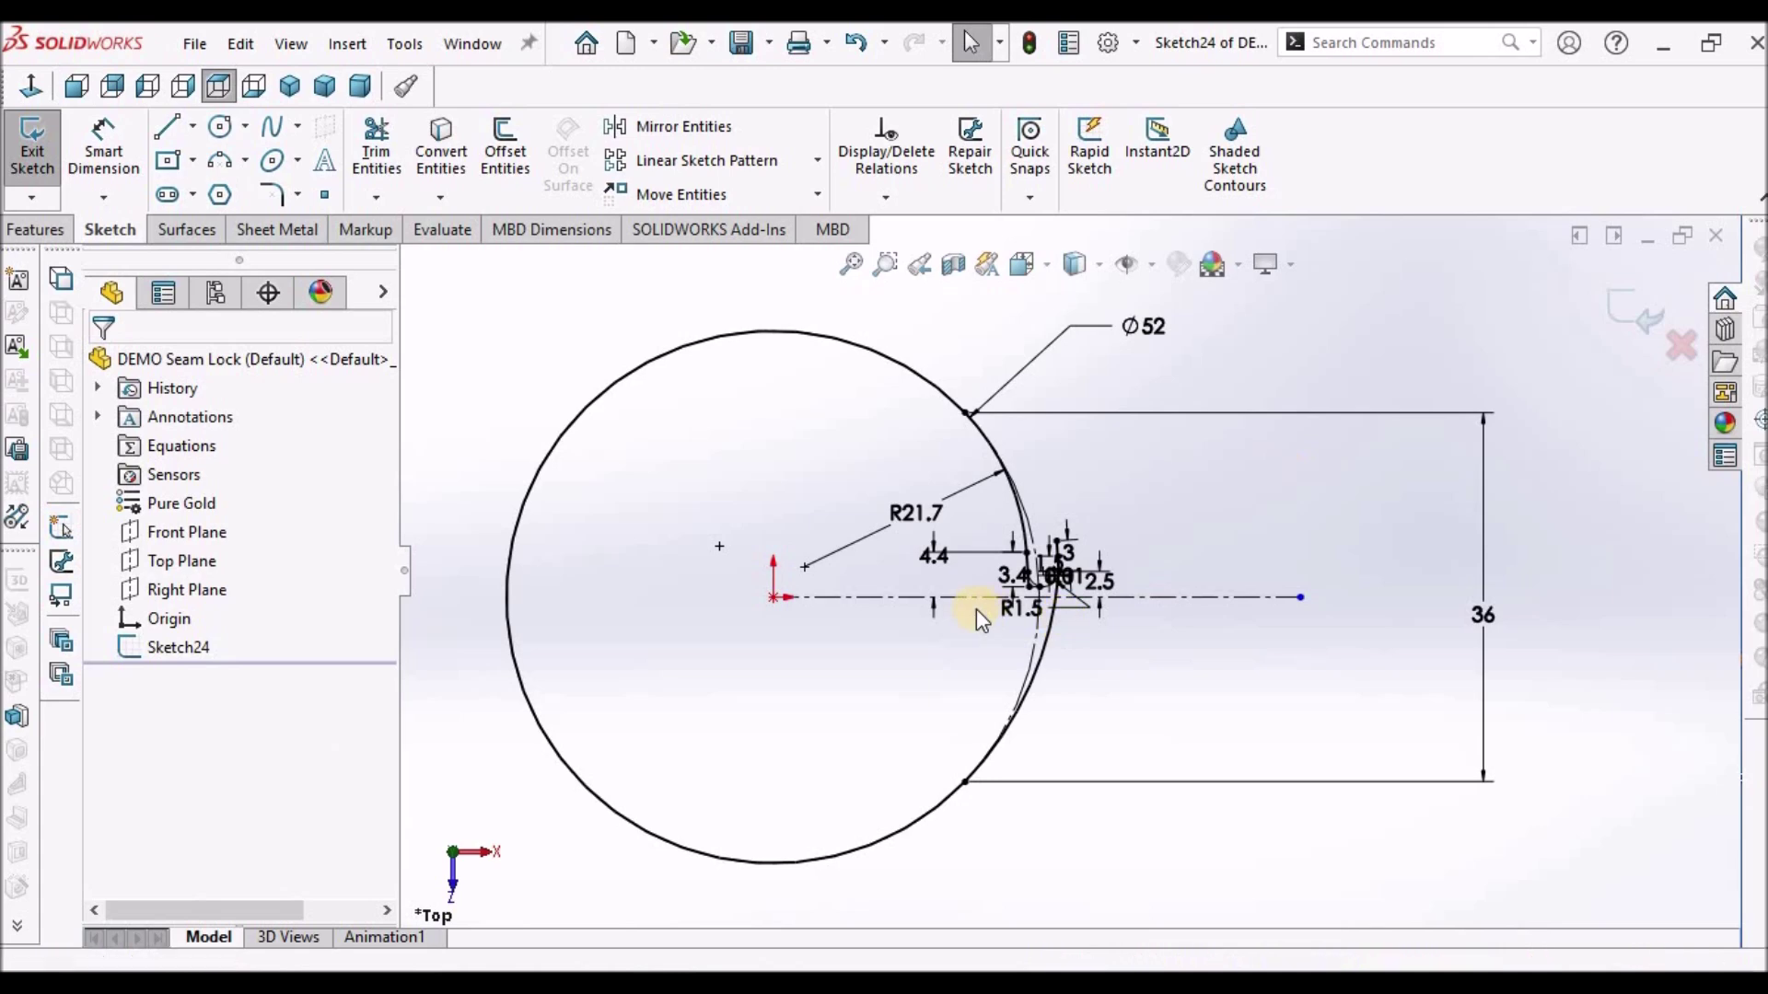
scroll(974, 624, "down", 5)
scroll(1327, 433, "down", 3)
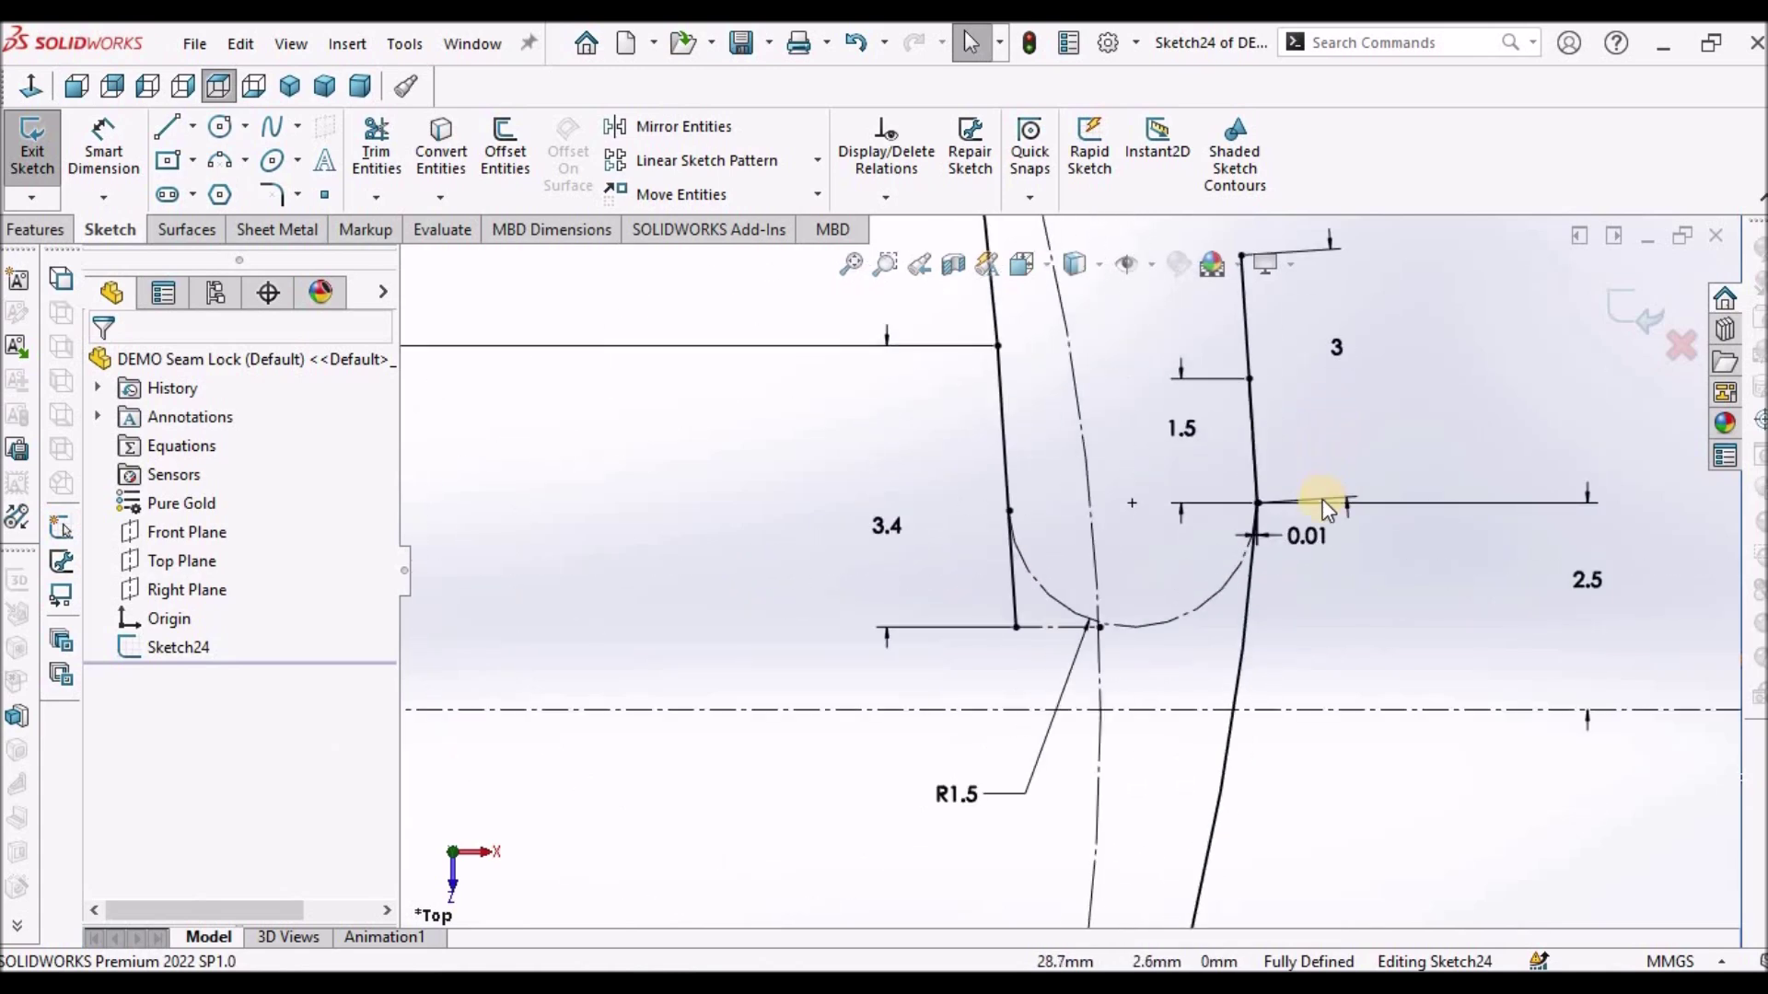
scroll(1289, 505, "up", 2)
scroll(1213, 509, "up", 4)
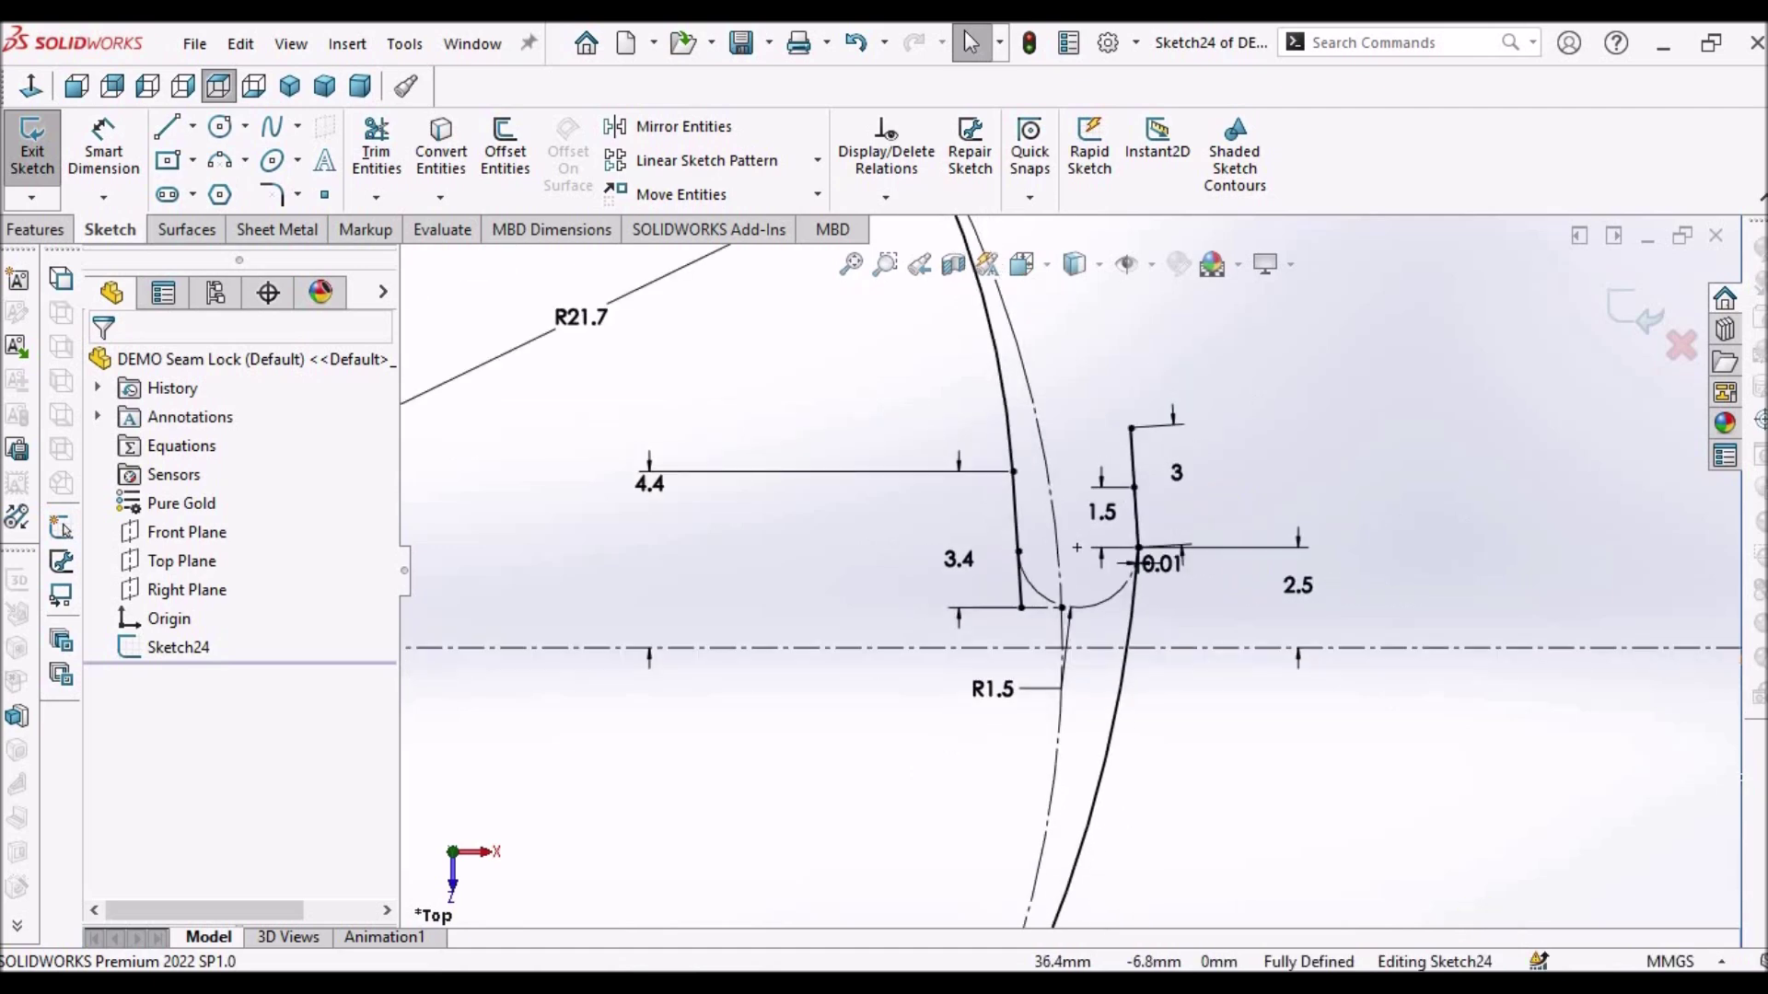
Exit Sketch24 and show the part in isometric view
left_click(1611, 318)
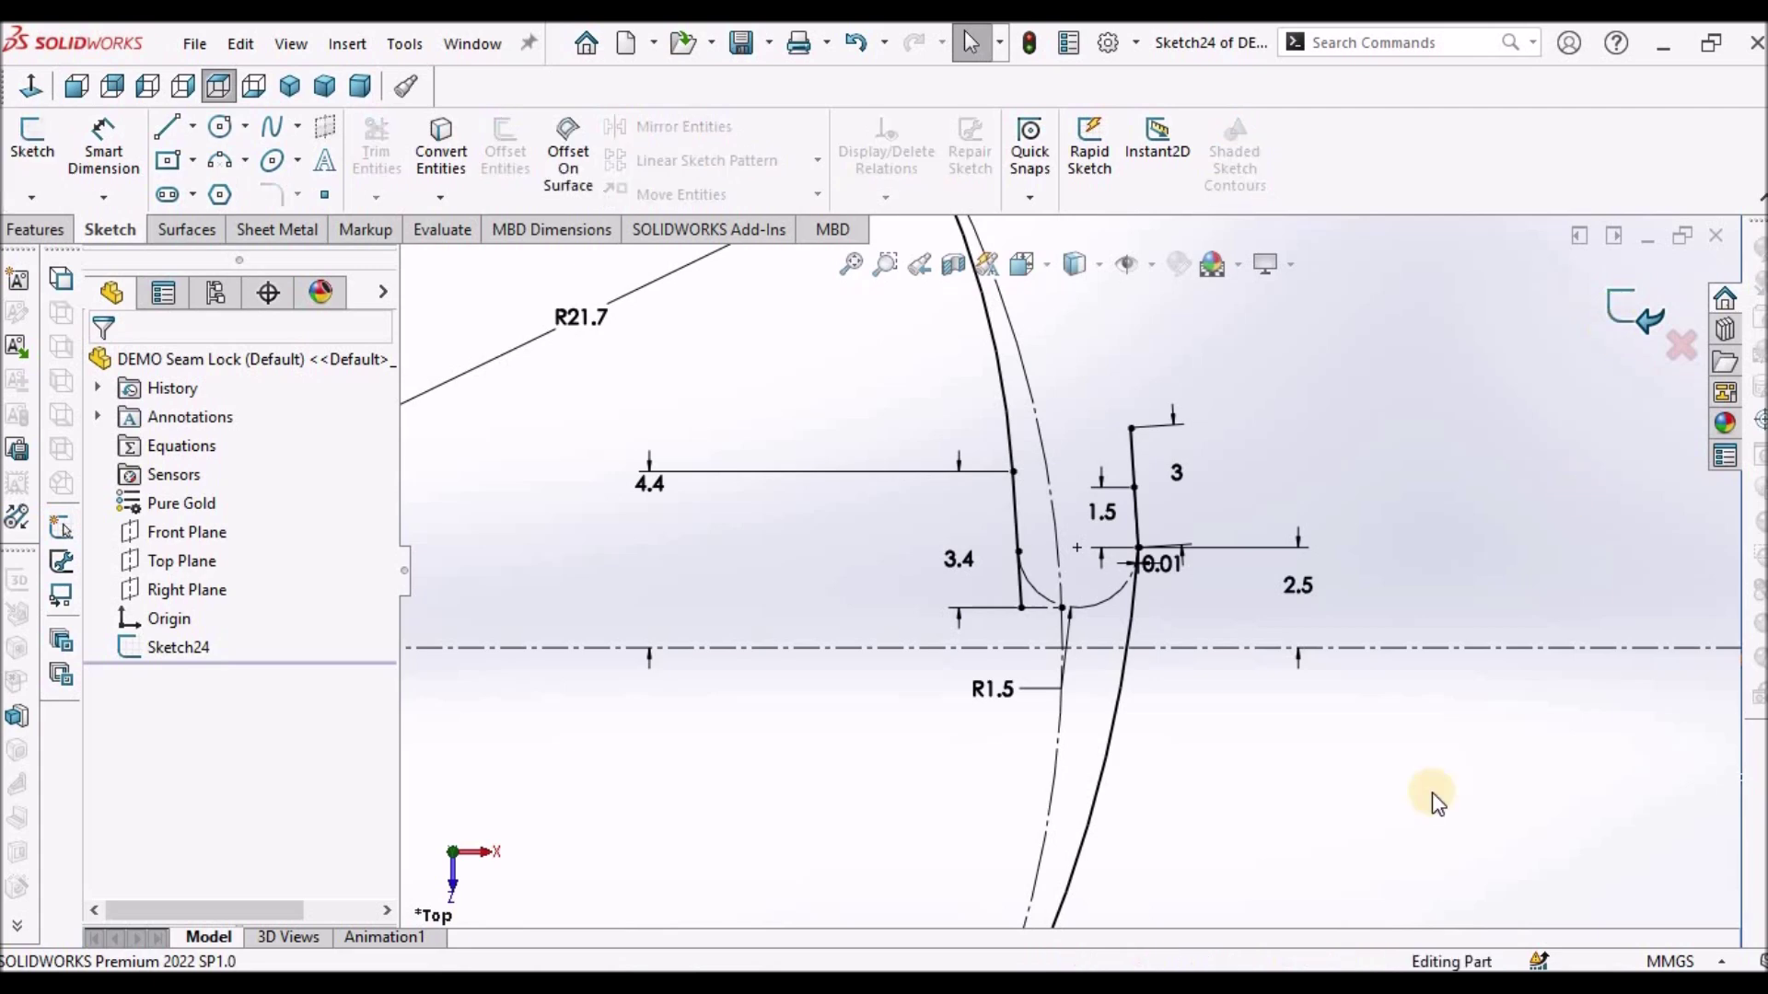
scroll(1020, 618, "up", 6)
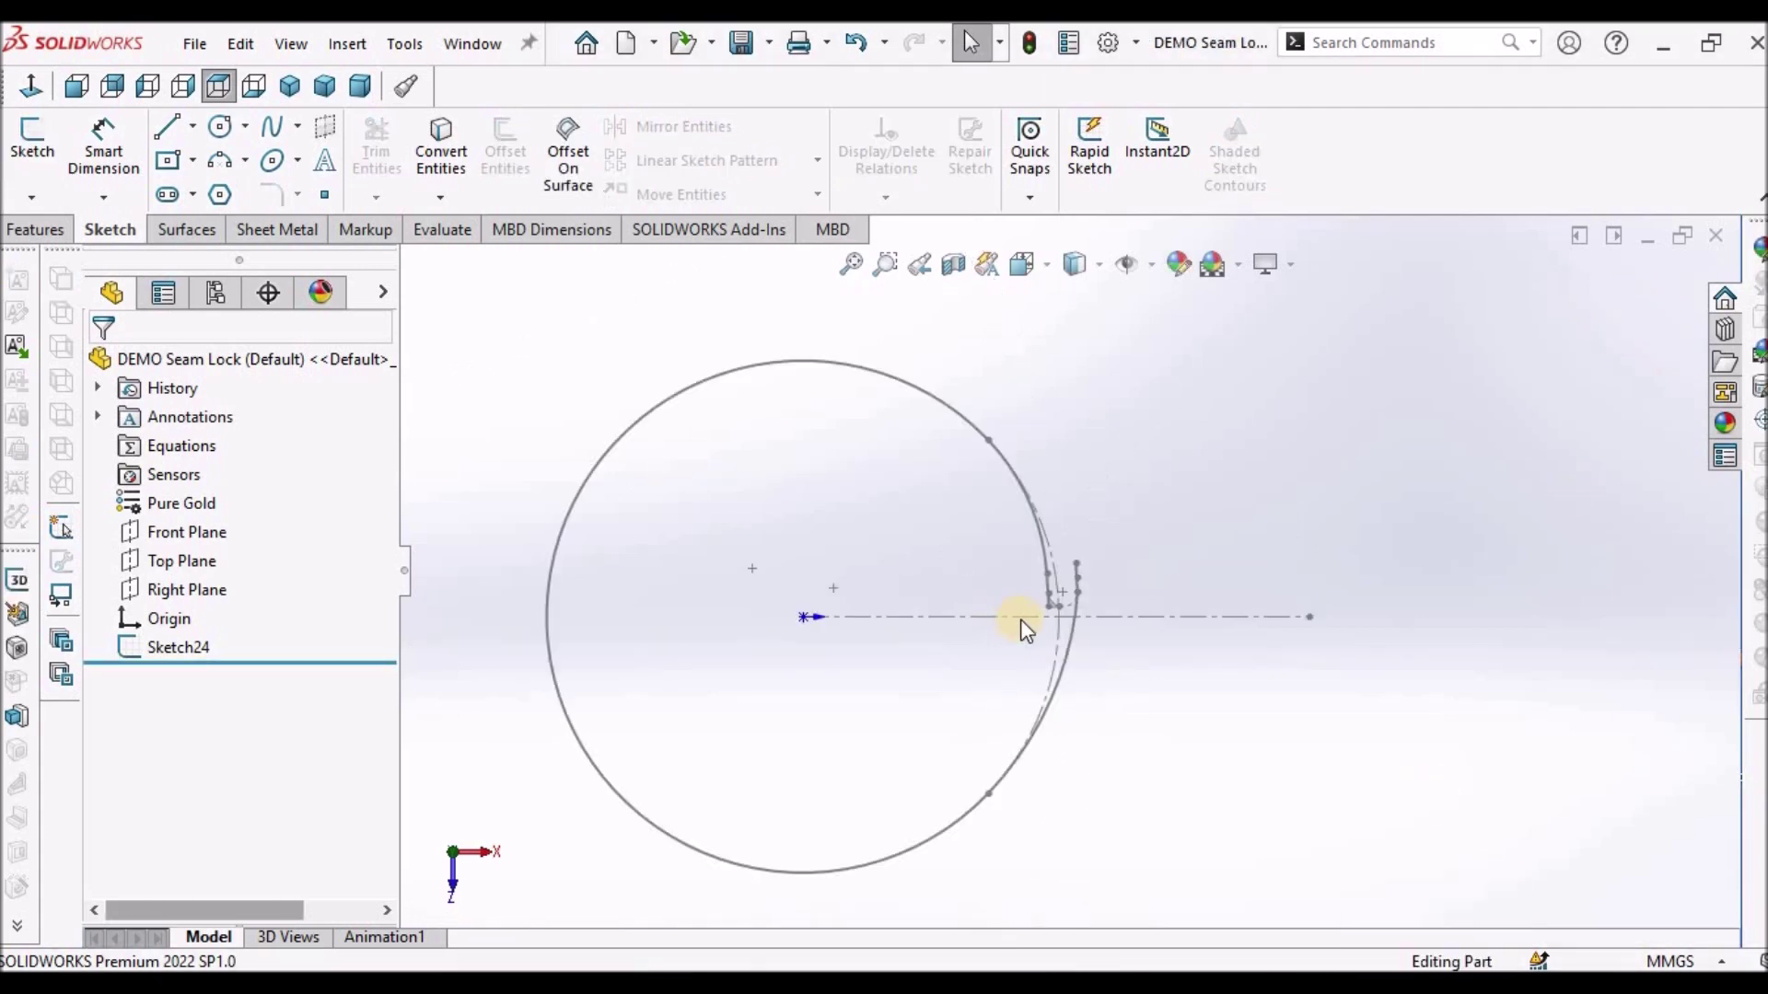
left_click(289, 86)
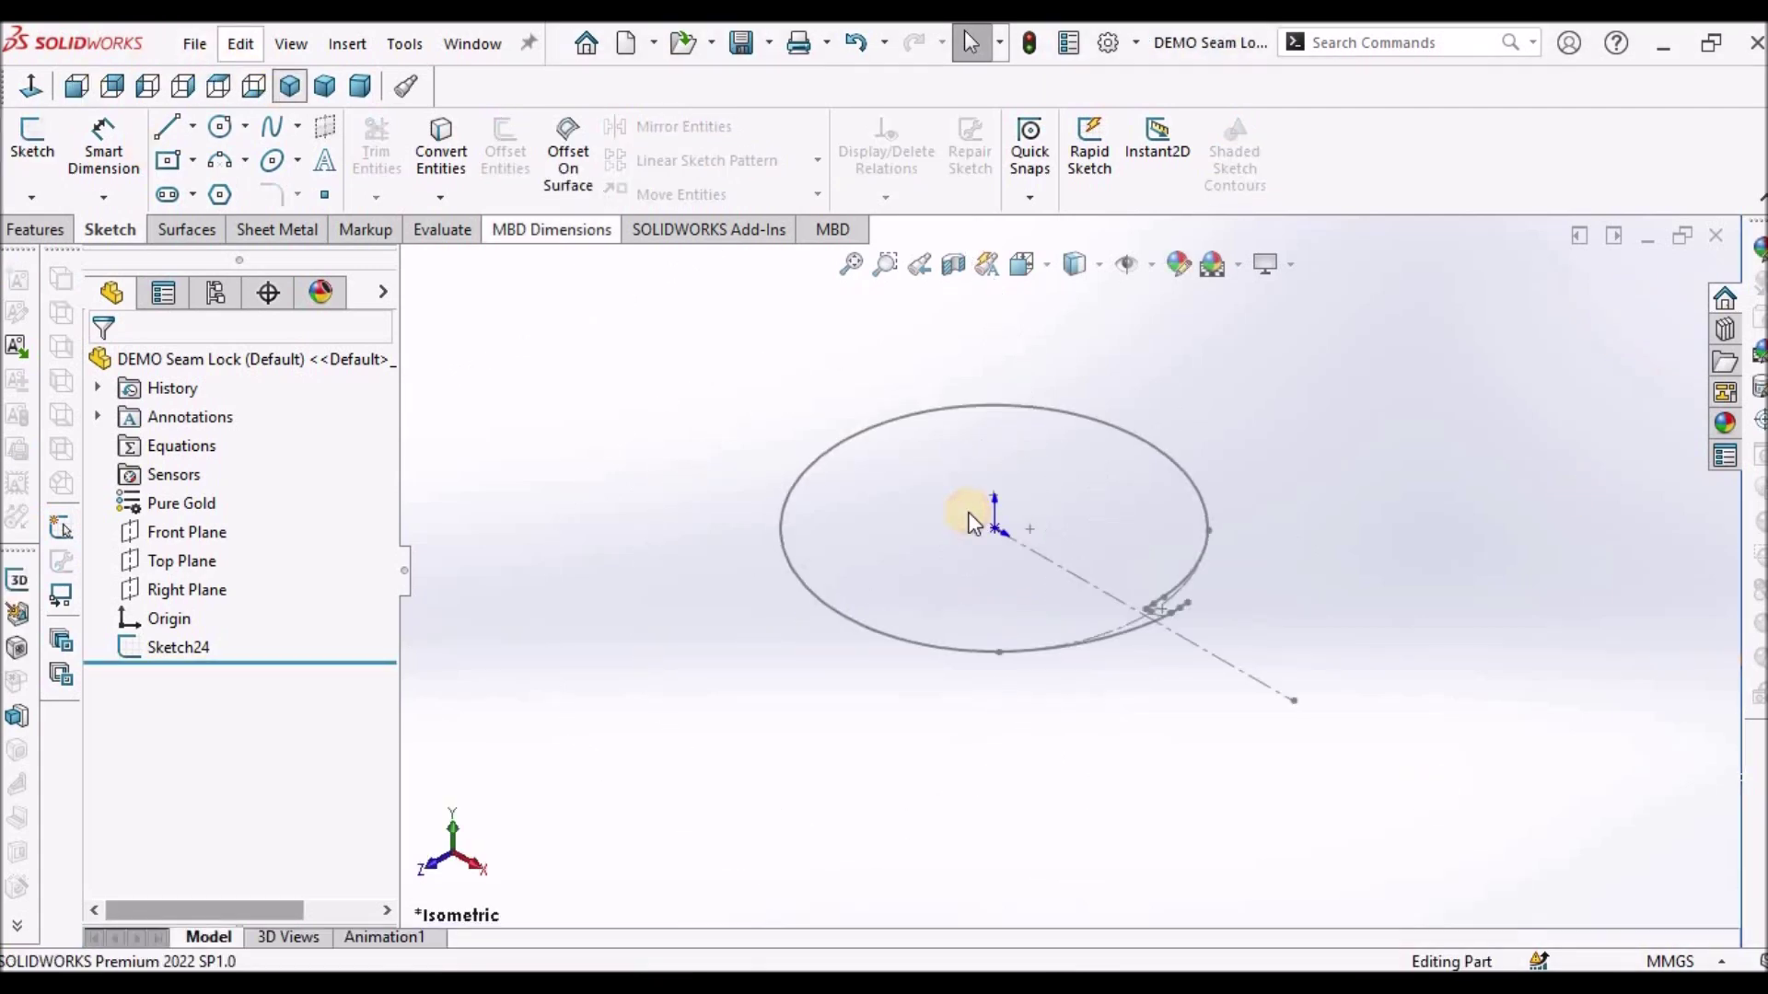
middle_click_drag(1144, 578, 1105, 543)
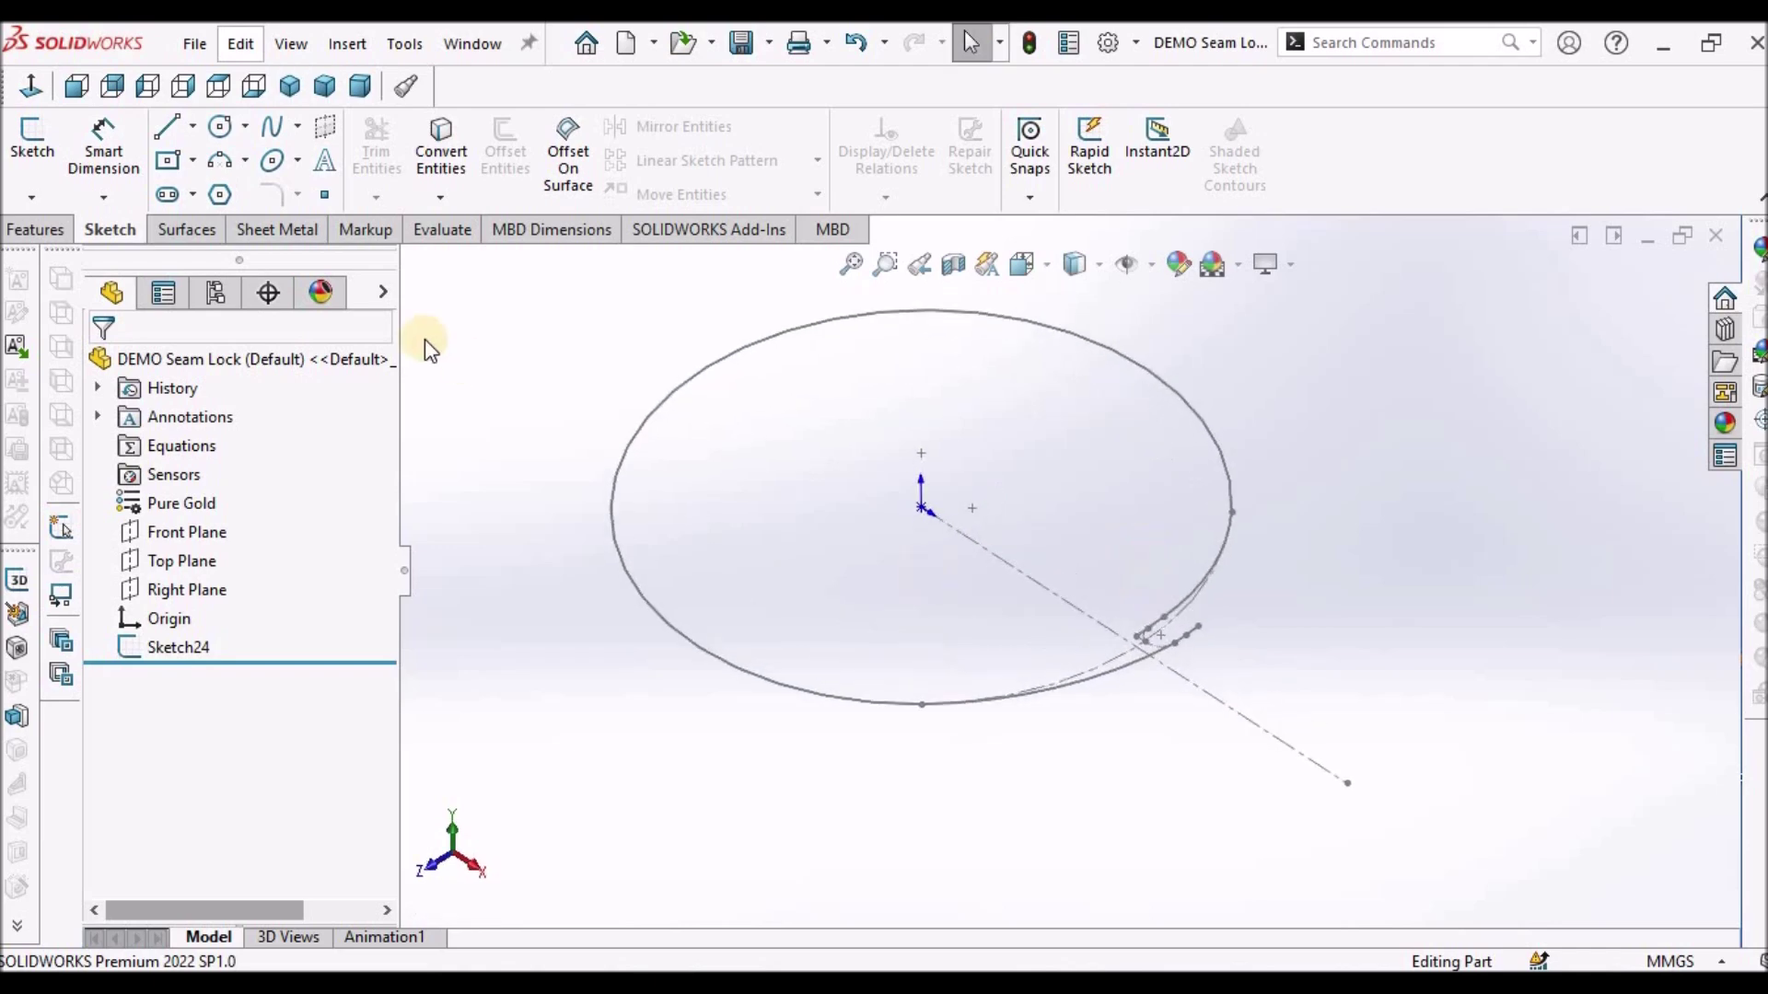
Create a Base Flange from the ring sketch with a Blind depth of 50 mm, 1.0 mm thick
left_click(280, 230)
left_click(50, 147)
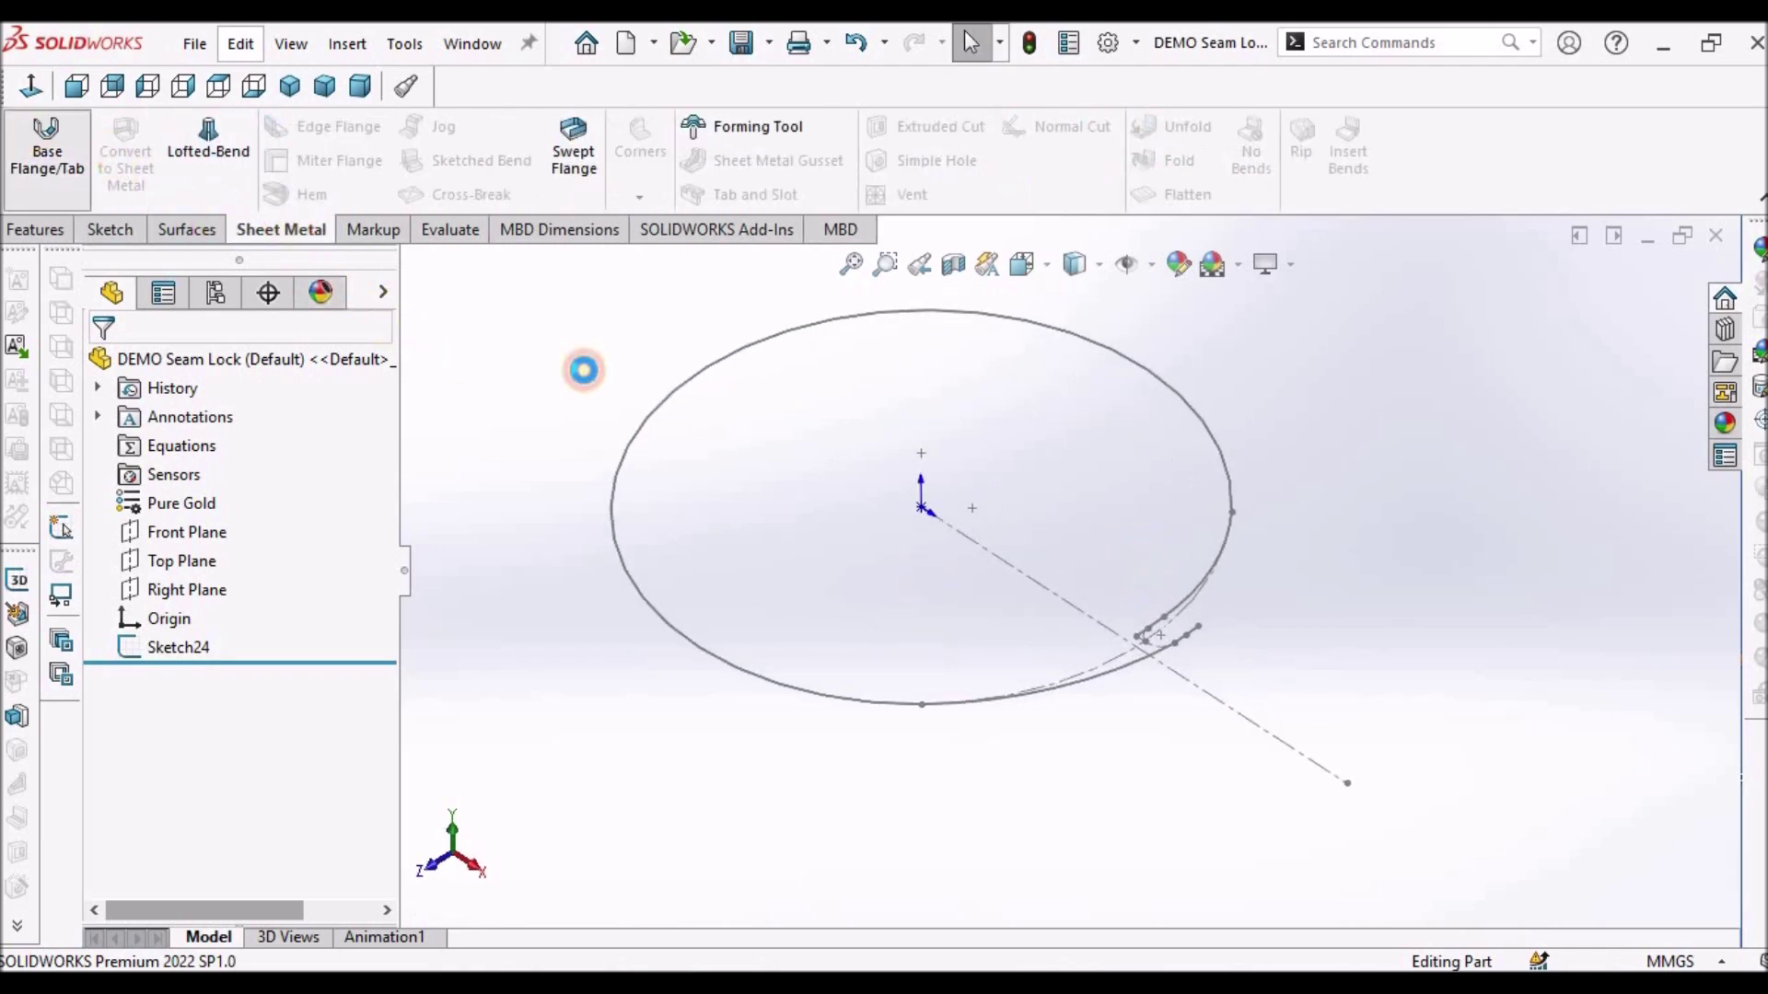
left_click(920, 700)
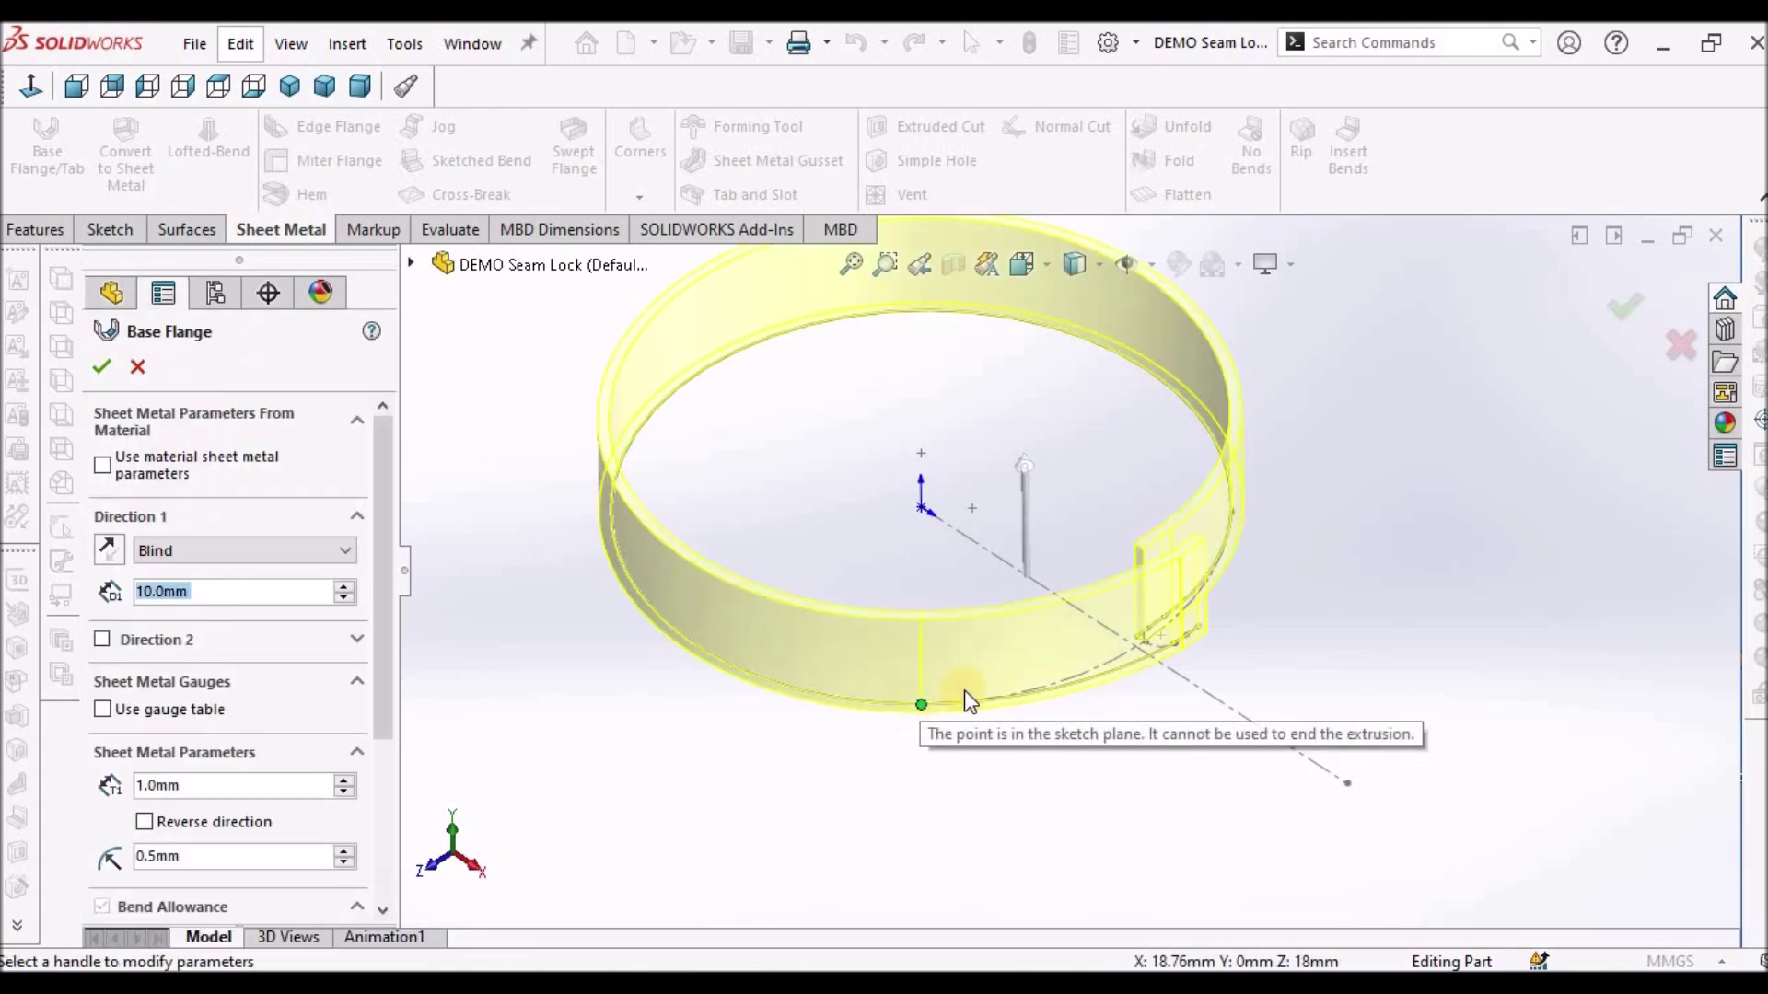
scroll(1186, 572, "down", 5)
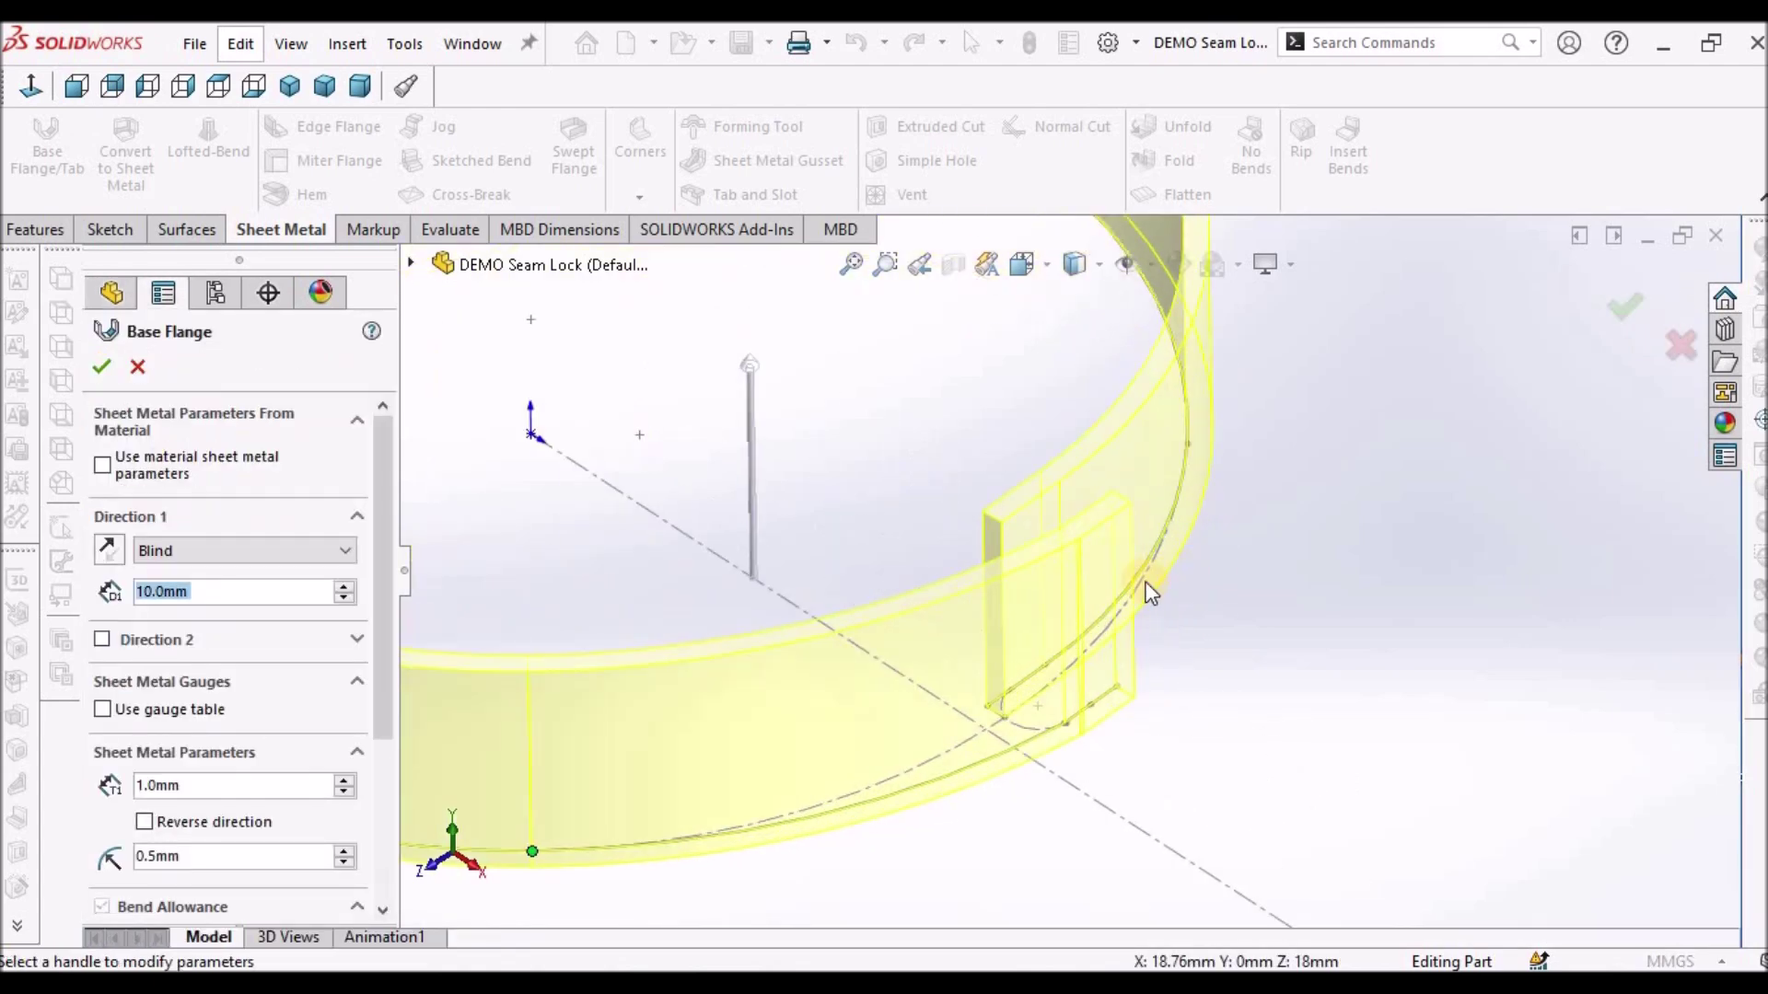
type("50")
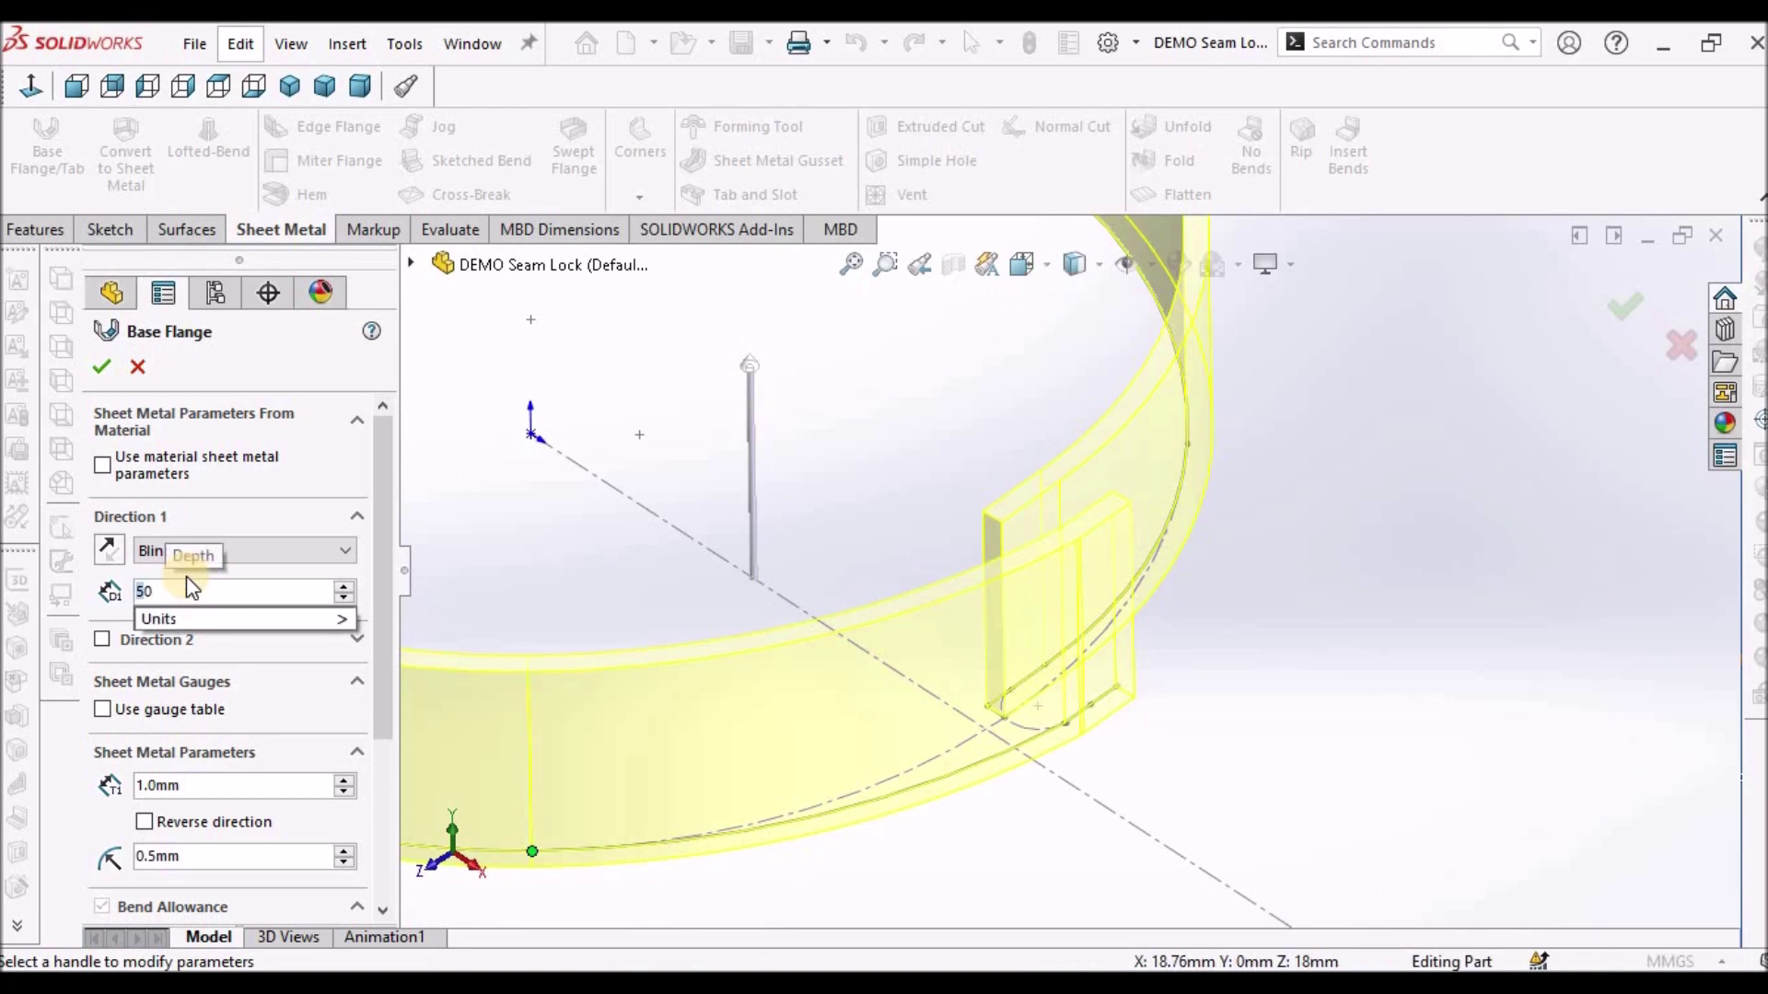
key("Return")
scroll(897, 696, "up", 5)
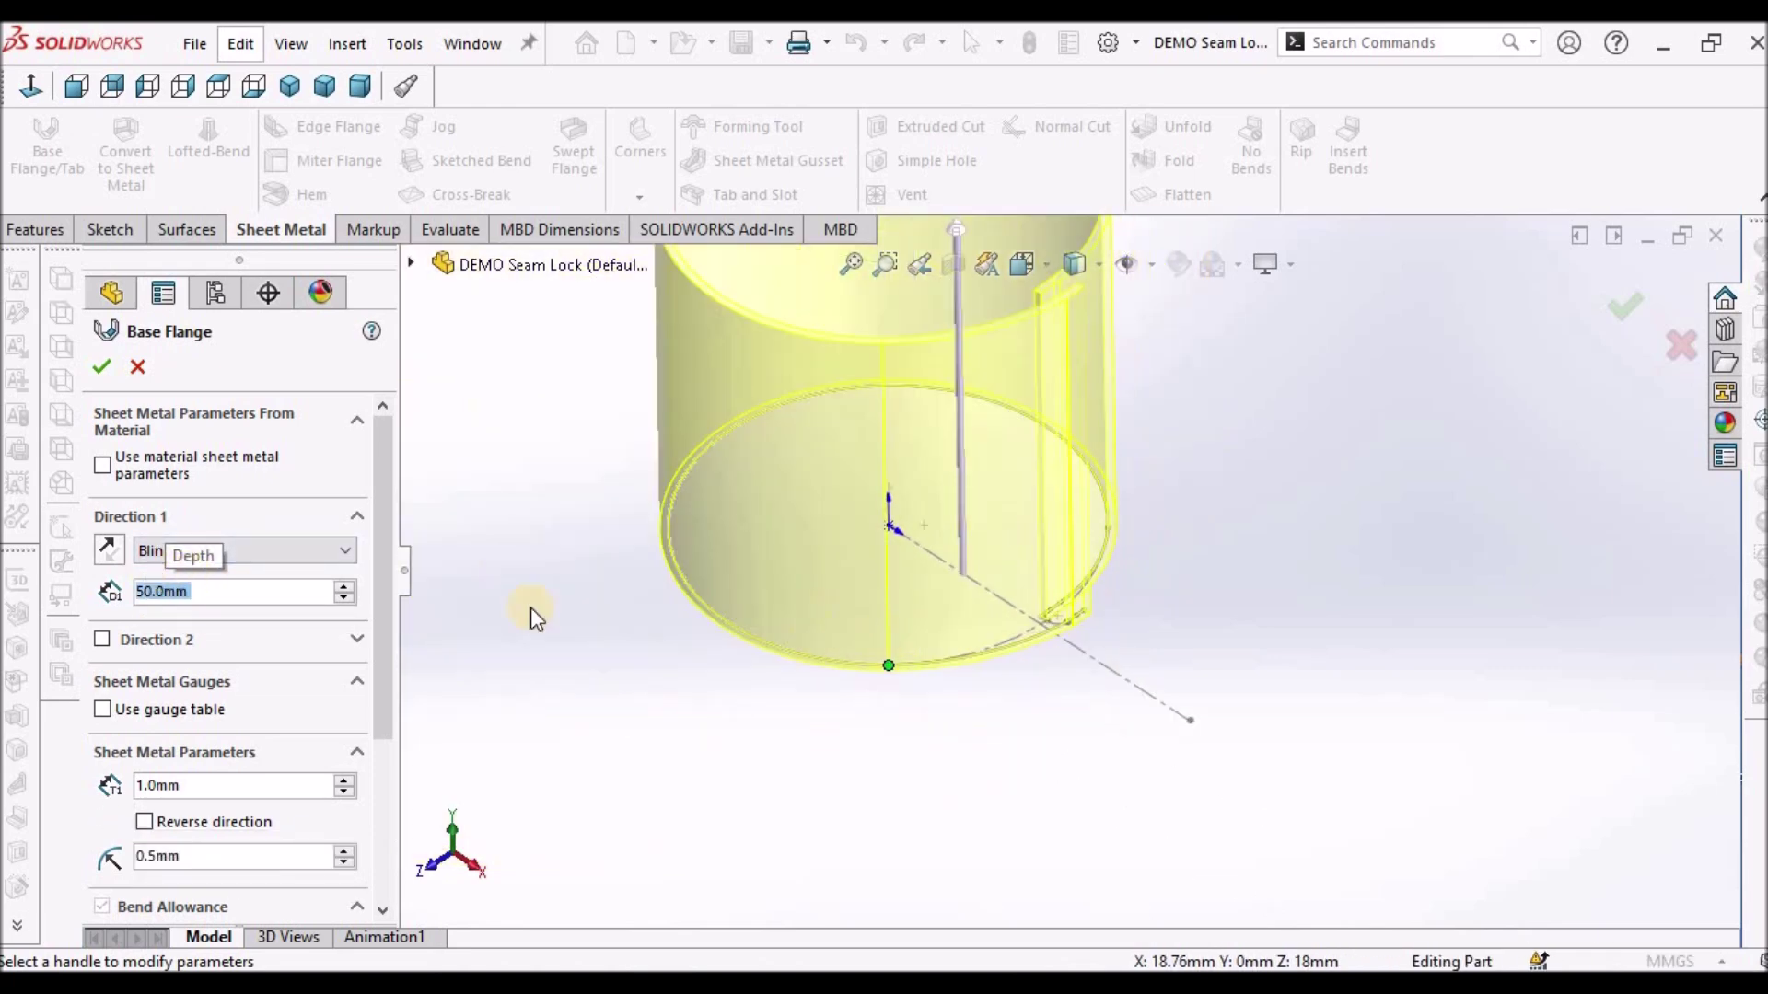
left_click(377, 757)
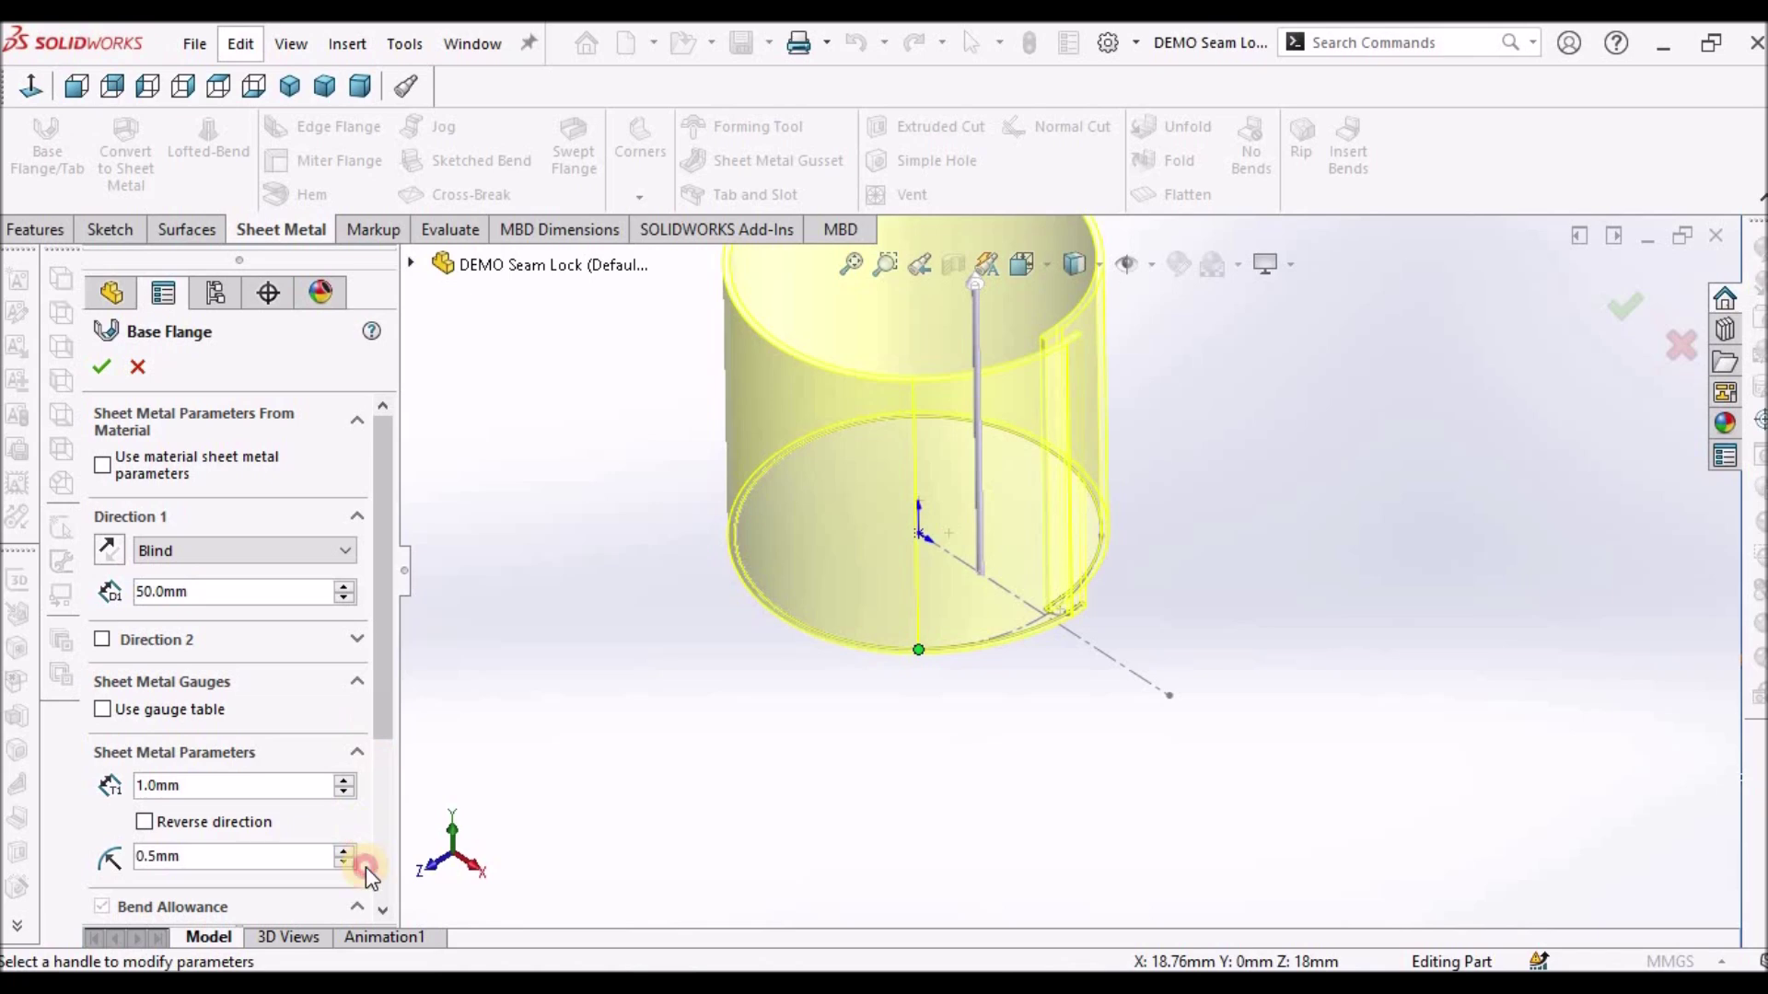
left_click_drag(392, 772, 388, 848)
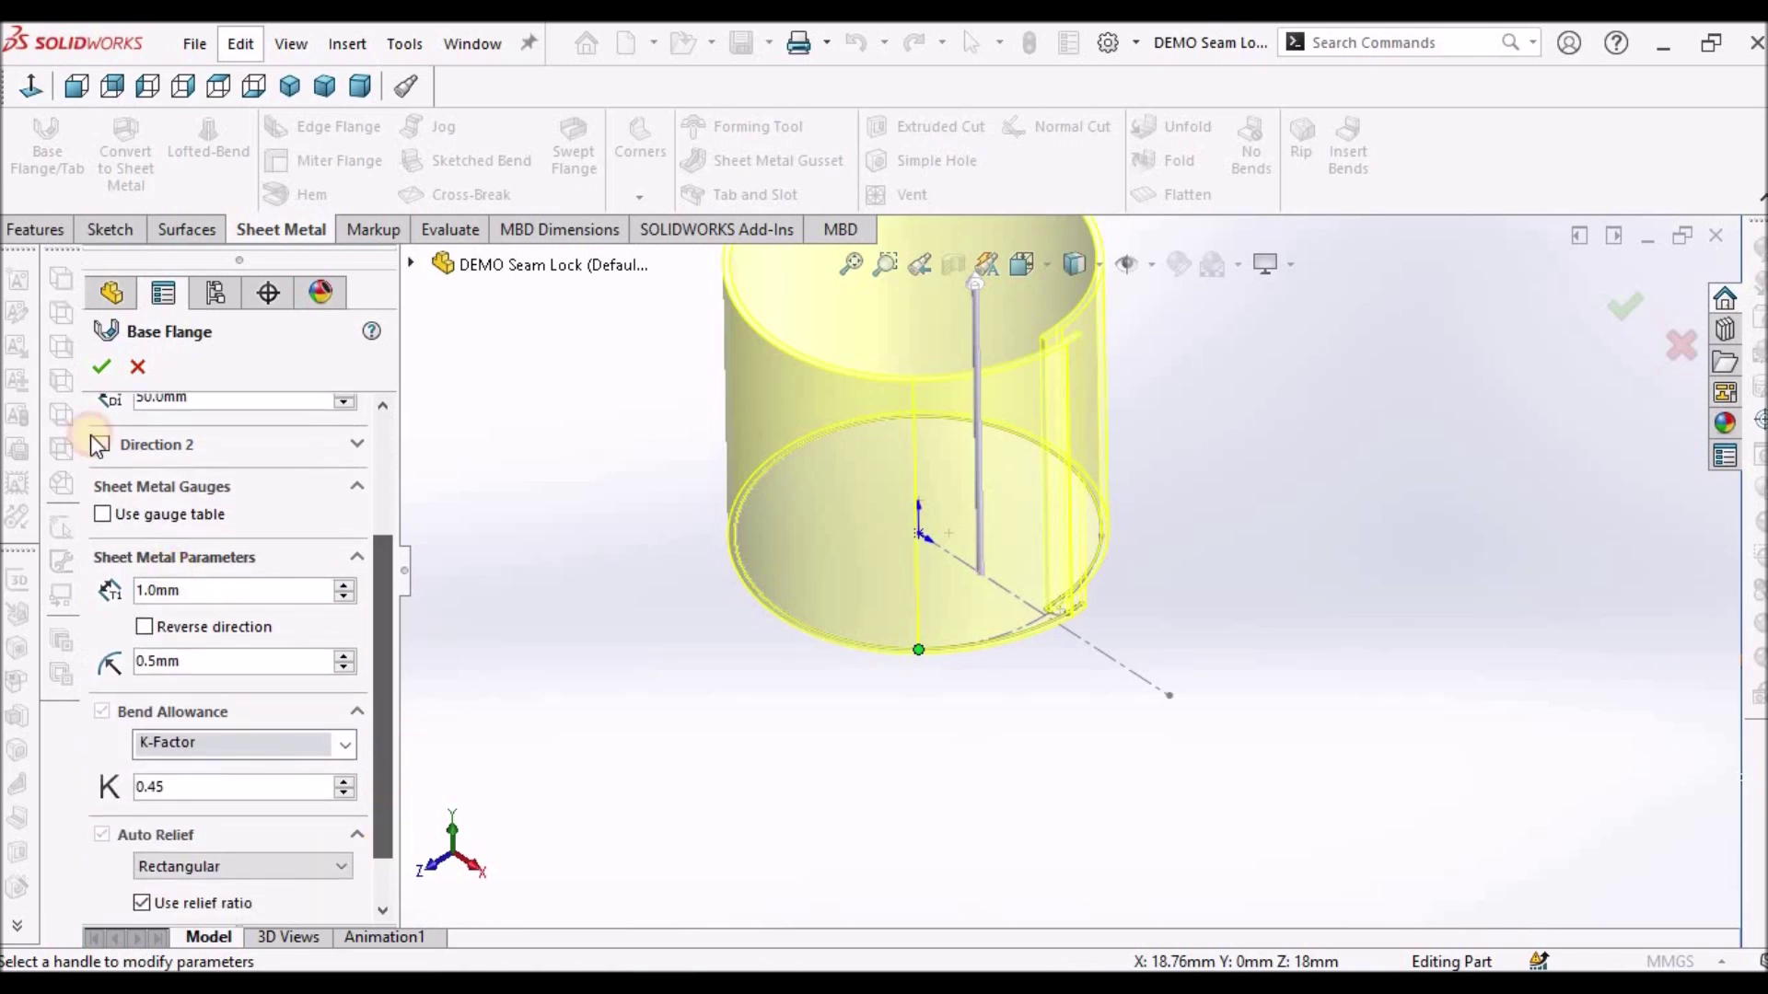
left_click(121, 359)
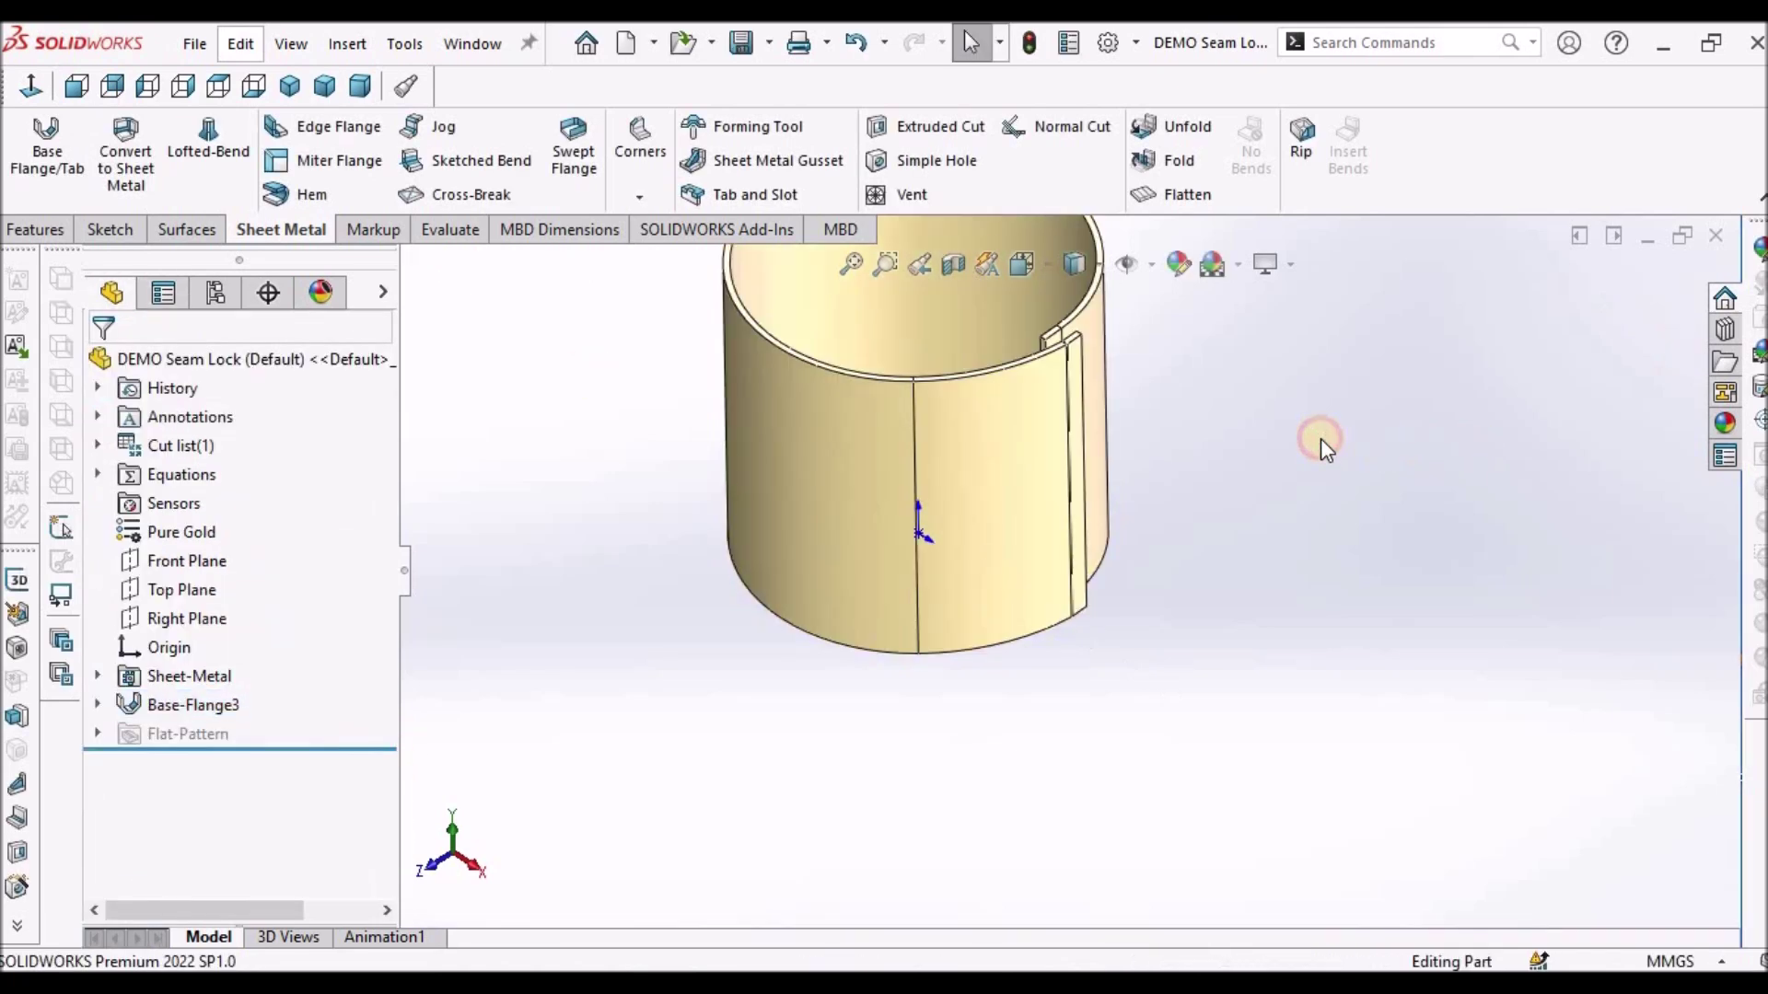
Add Hem7, 3.0 mm long with a 1.0 mm gap, on the seam tab's vertical edge
scroll(1063, 423, "down", 5)
scroll(1072, 387, "up", 3)
middle_click_drag(1075, 375, 1079, 339)
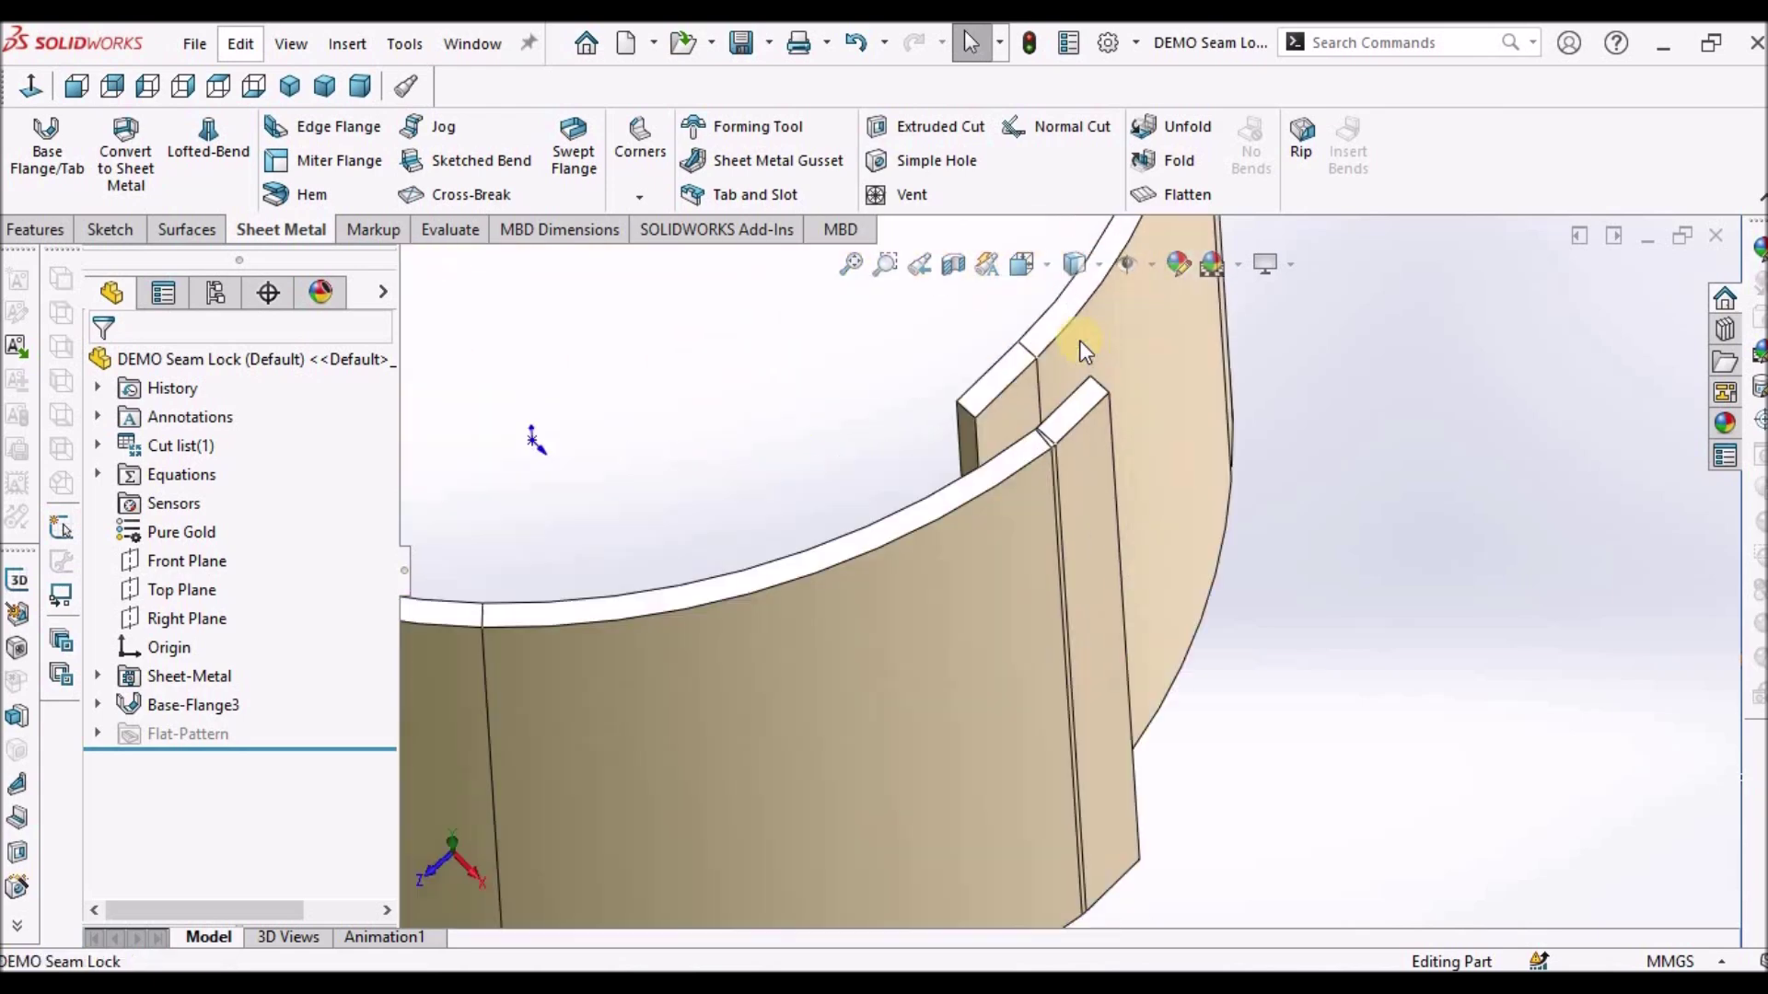
scroll(930, 341, "down", 5)
left_click(304, 195)
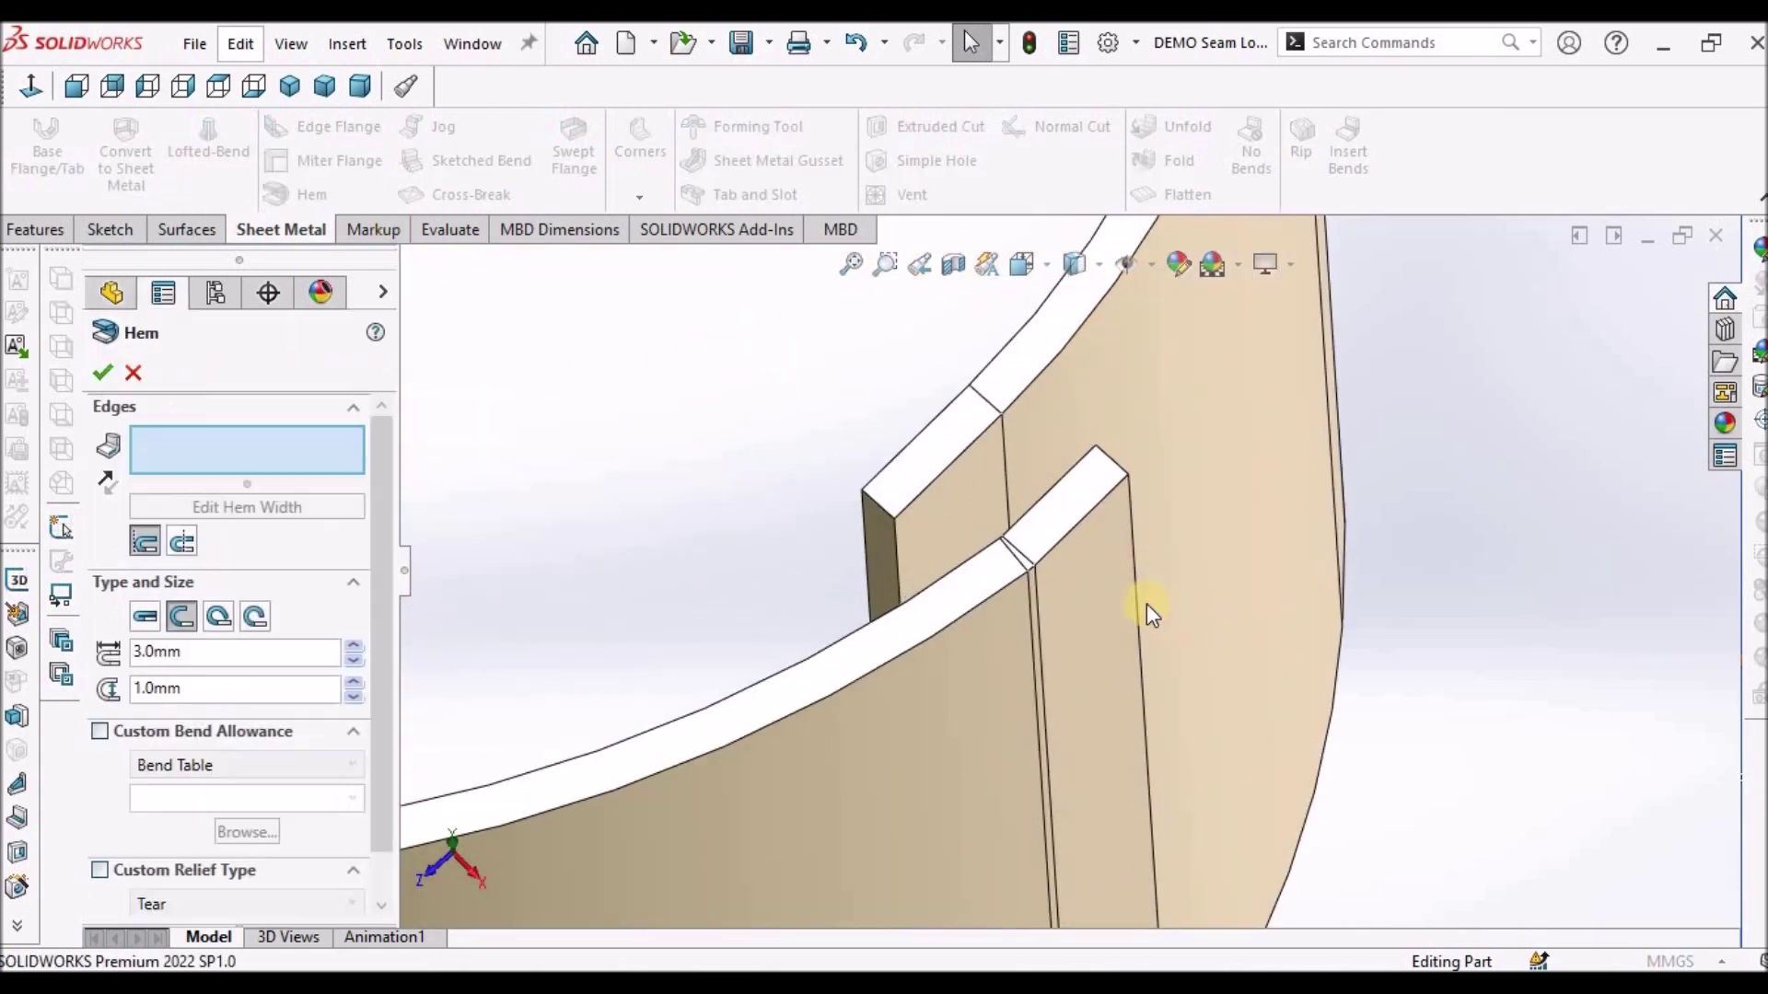
left_click(898, 536)
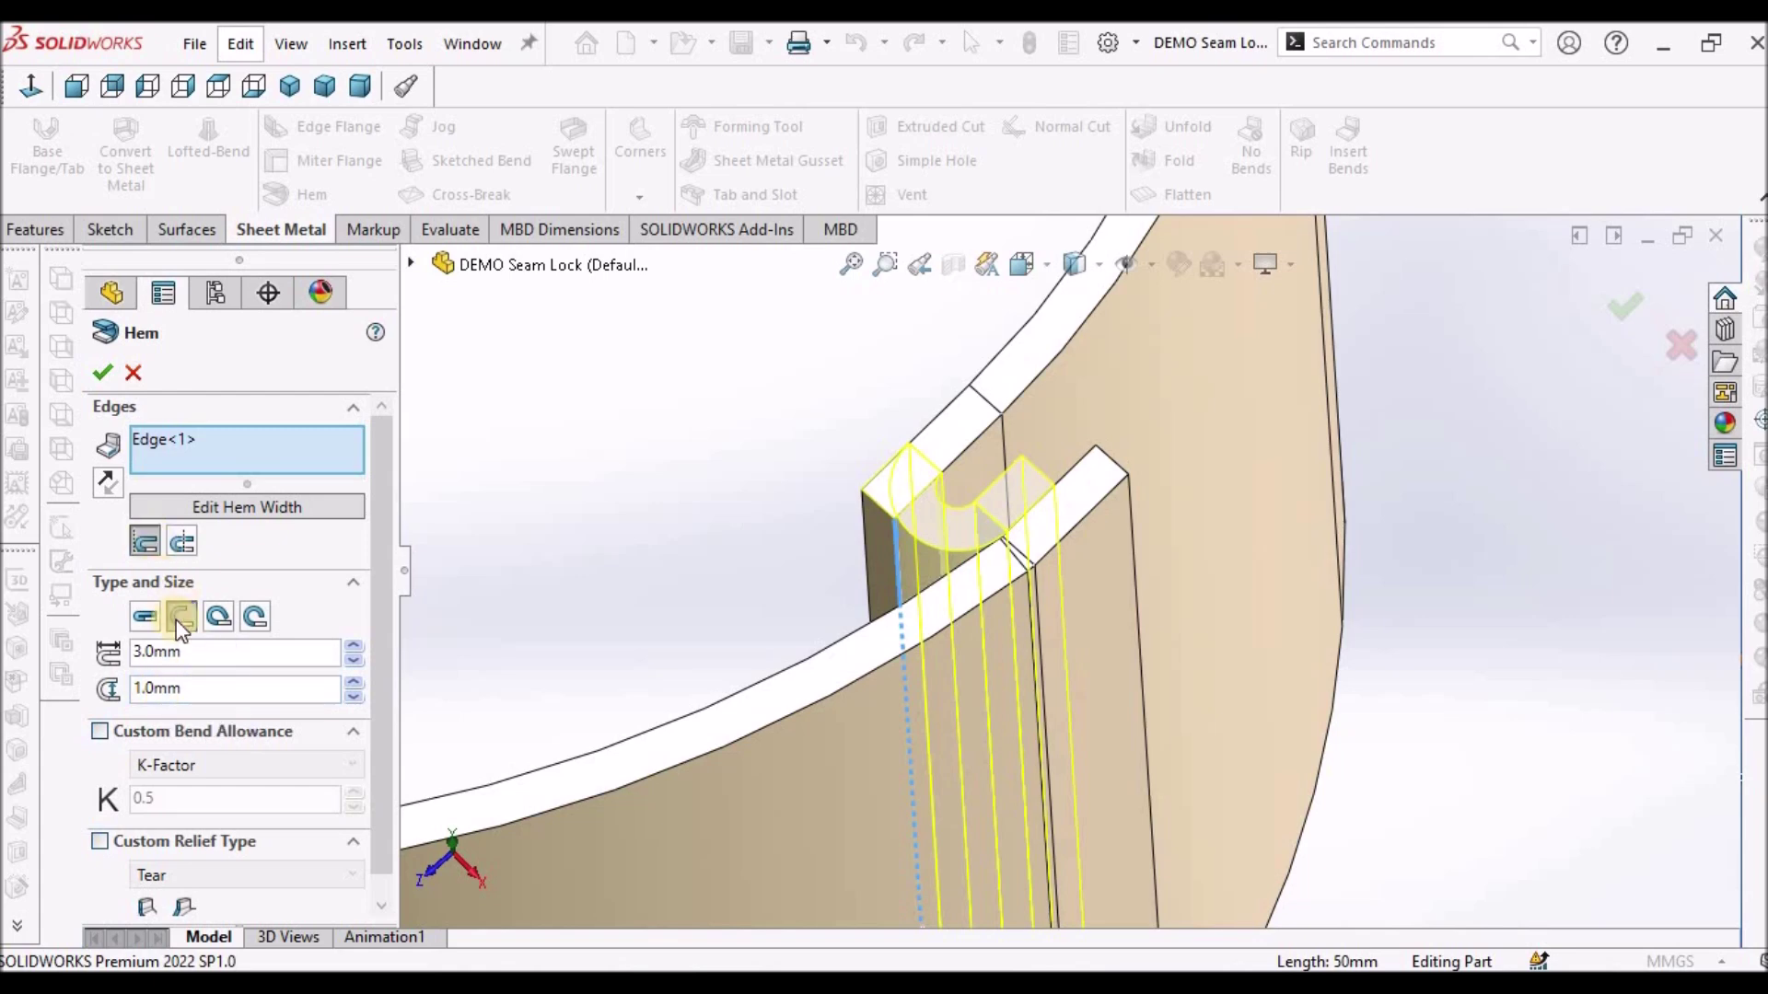
left_click(103, 372)
middle_click_drag(1014, 442, 842, 502)
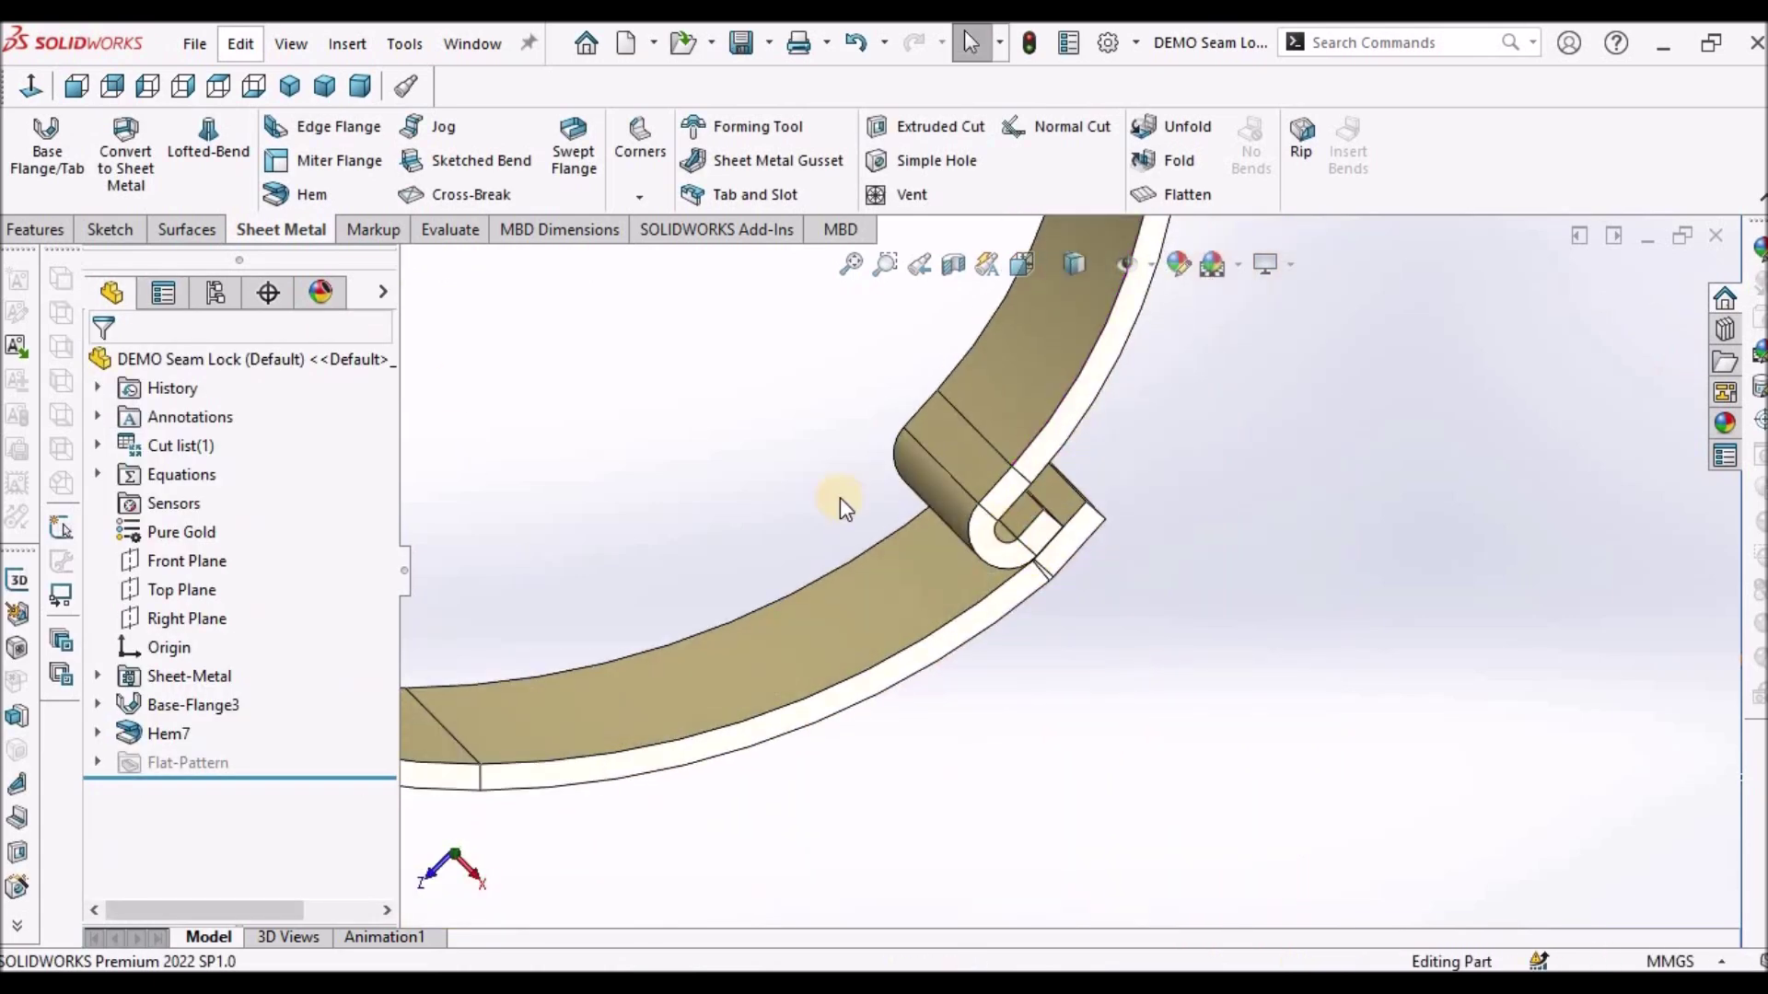
left_click(290, 194)
Add reversed Hem8 on the opposite seam edge, interlocking with Hem7
middle_click_drag(1158, 553, 1024, 566)
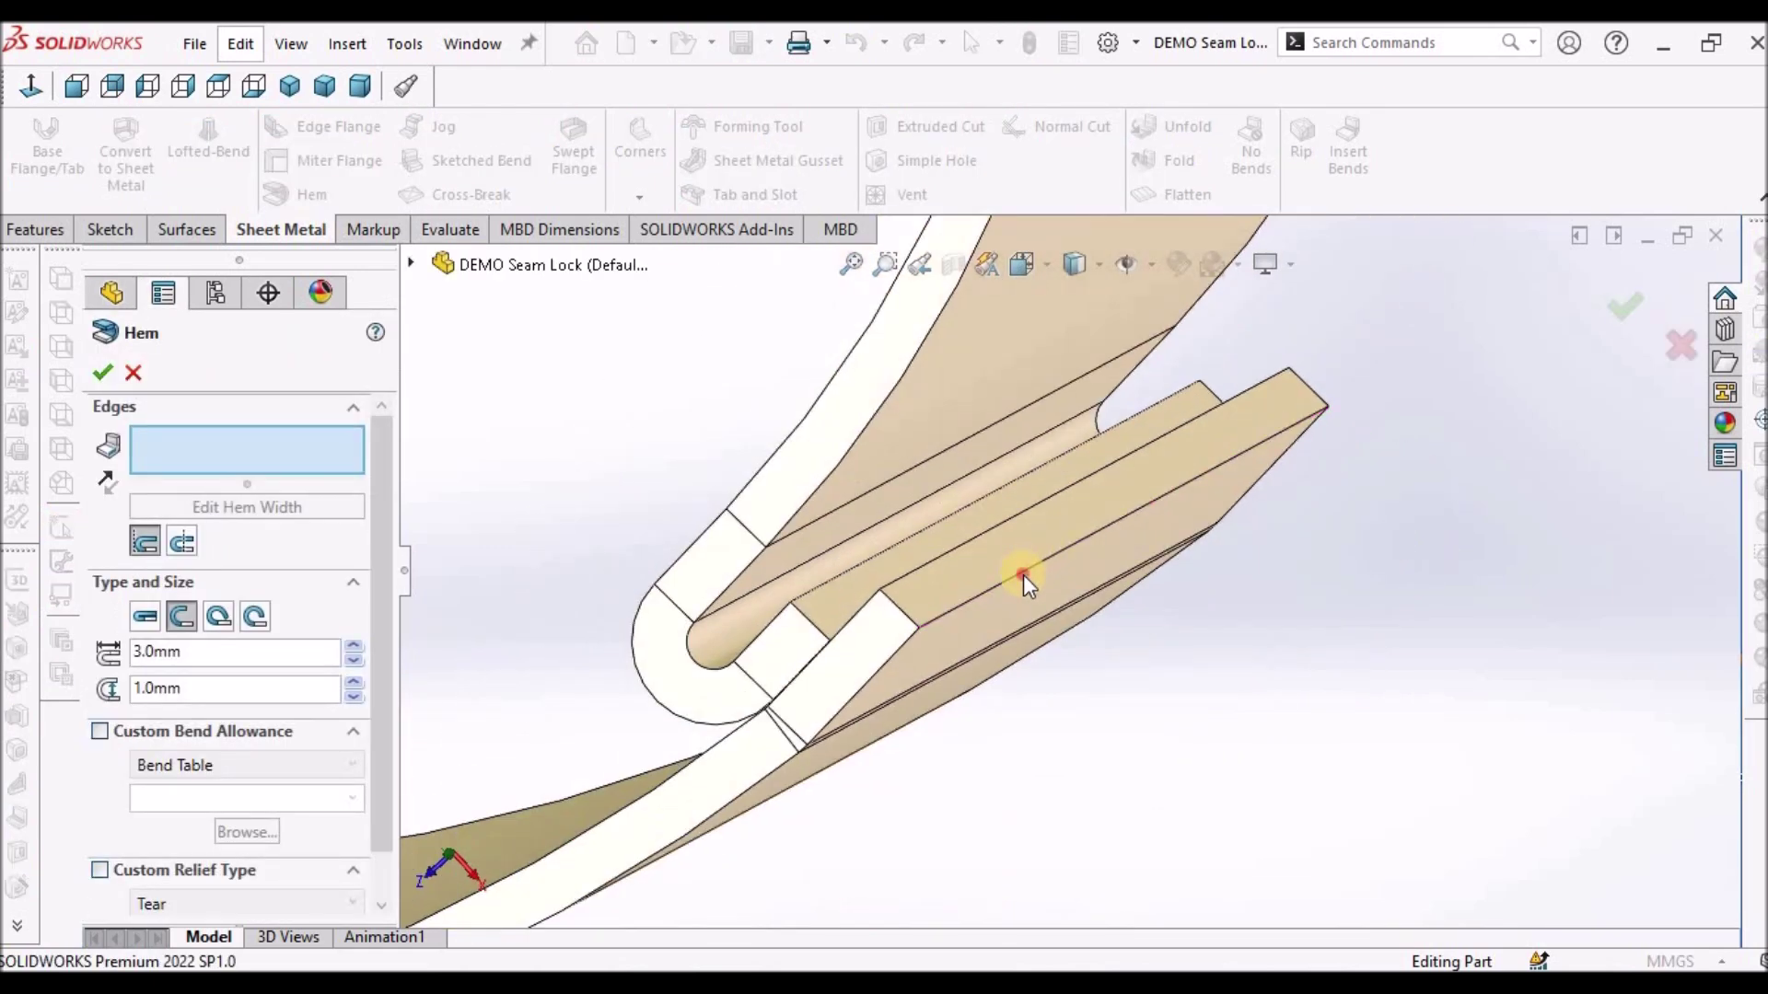
left_click(1024, 574)
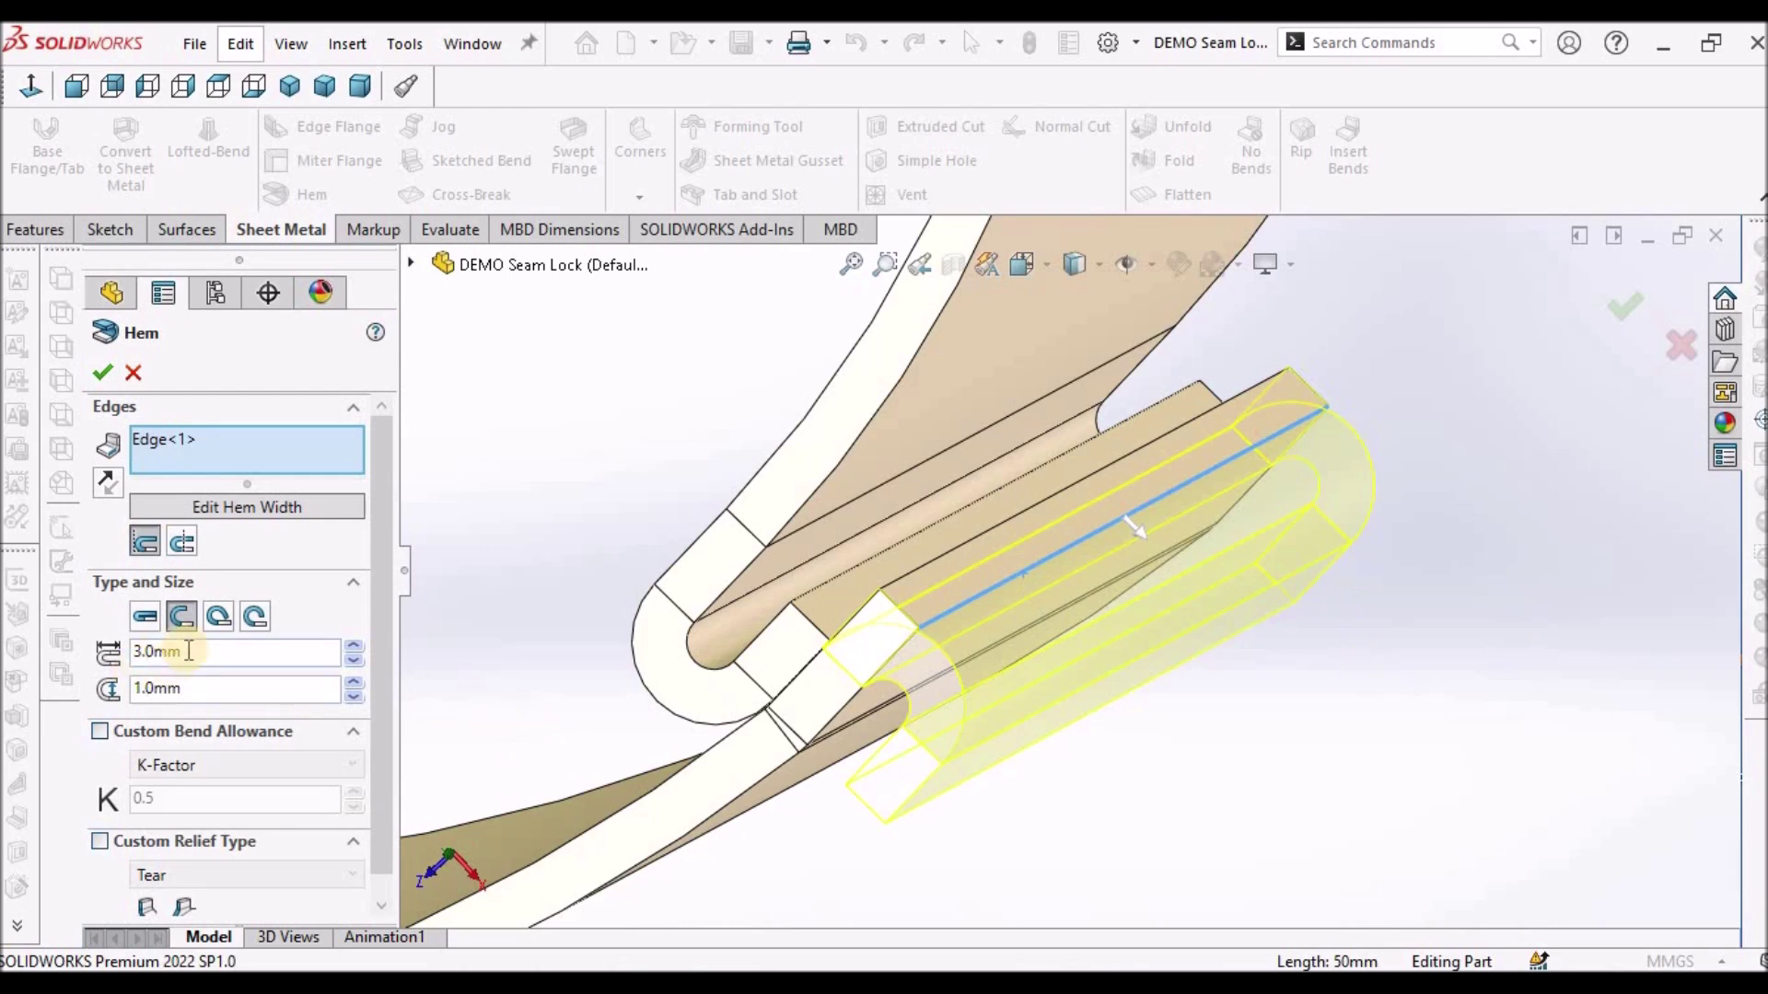
left_click(109, 479)
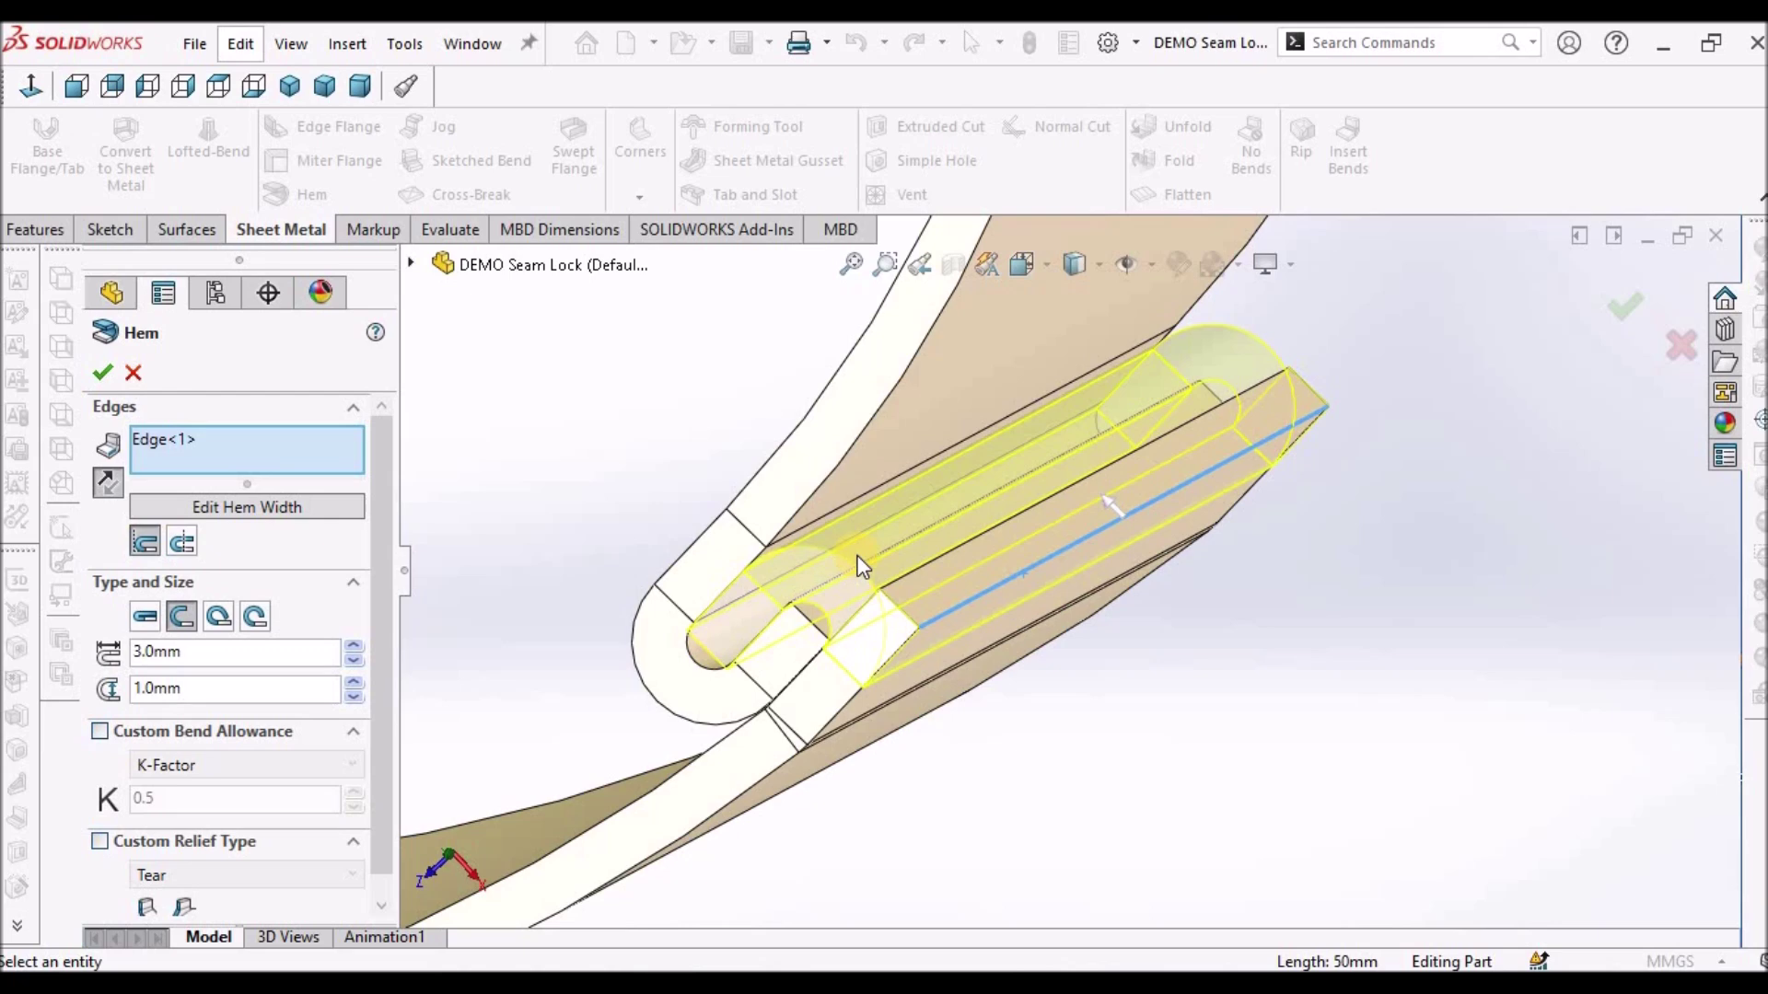
middle_click_drag(854, 556, 844, 607)
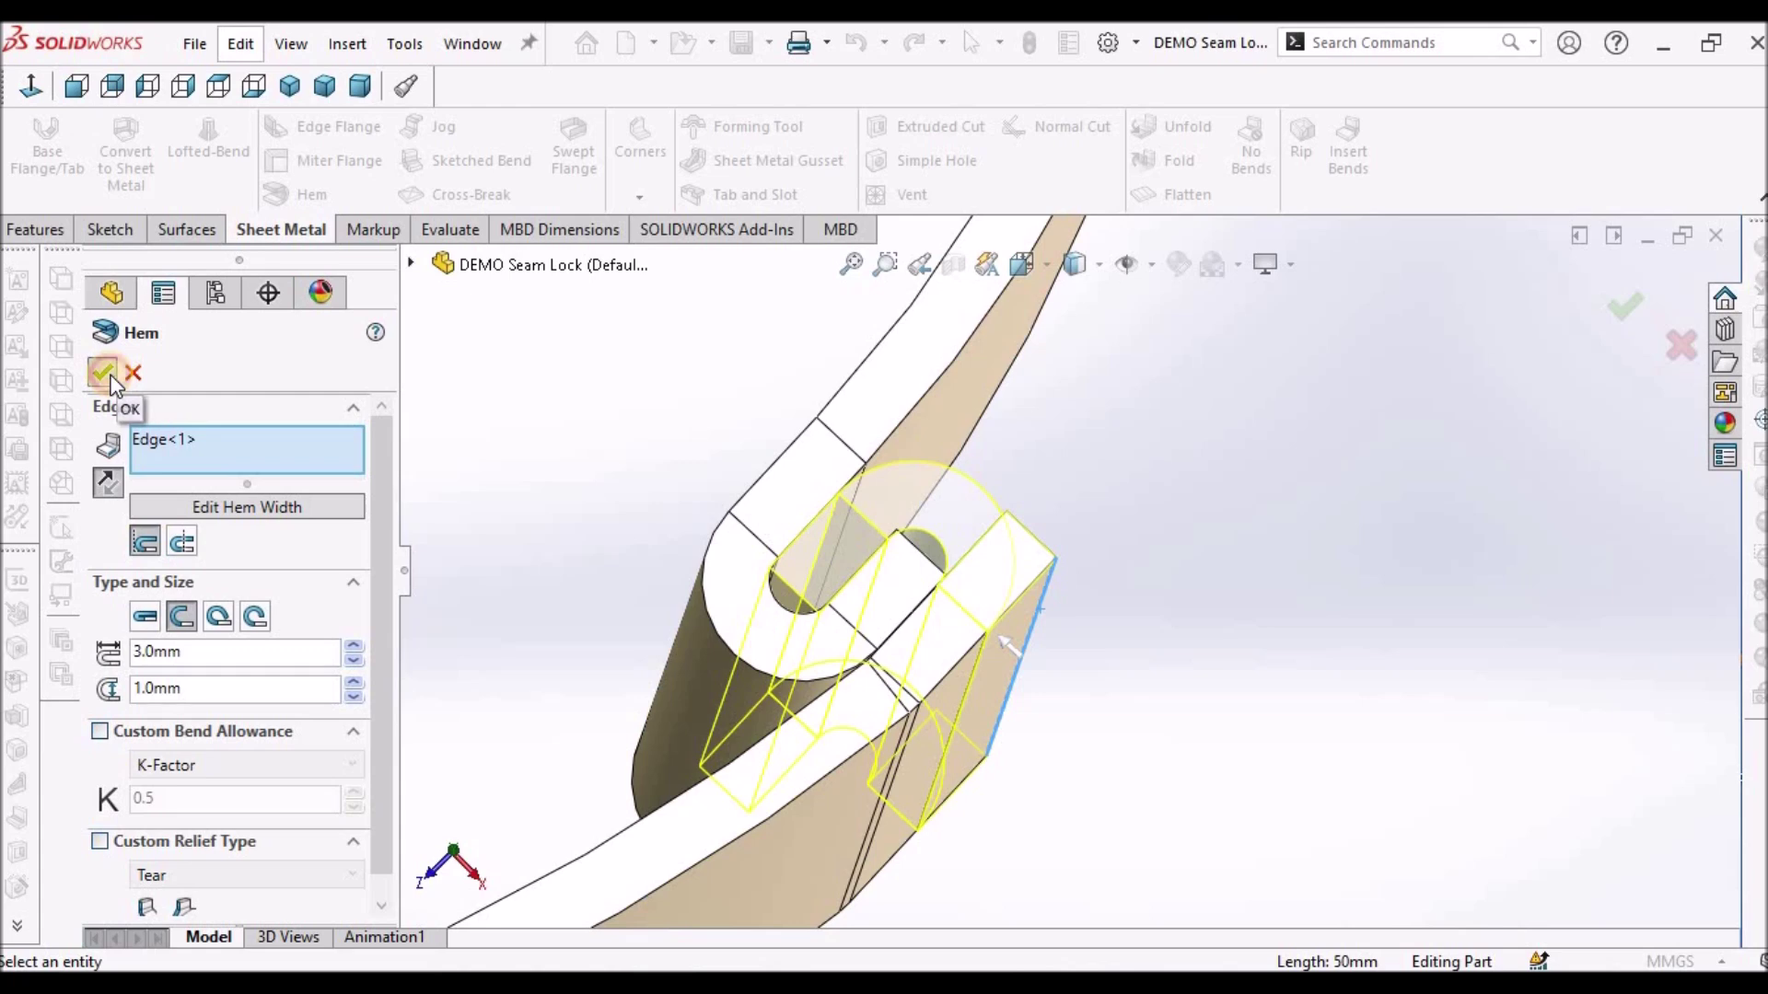
left_click(103, 371)
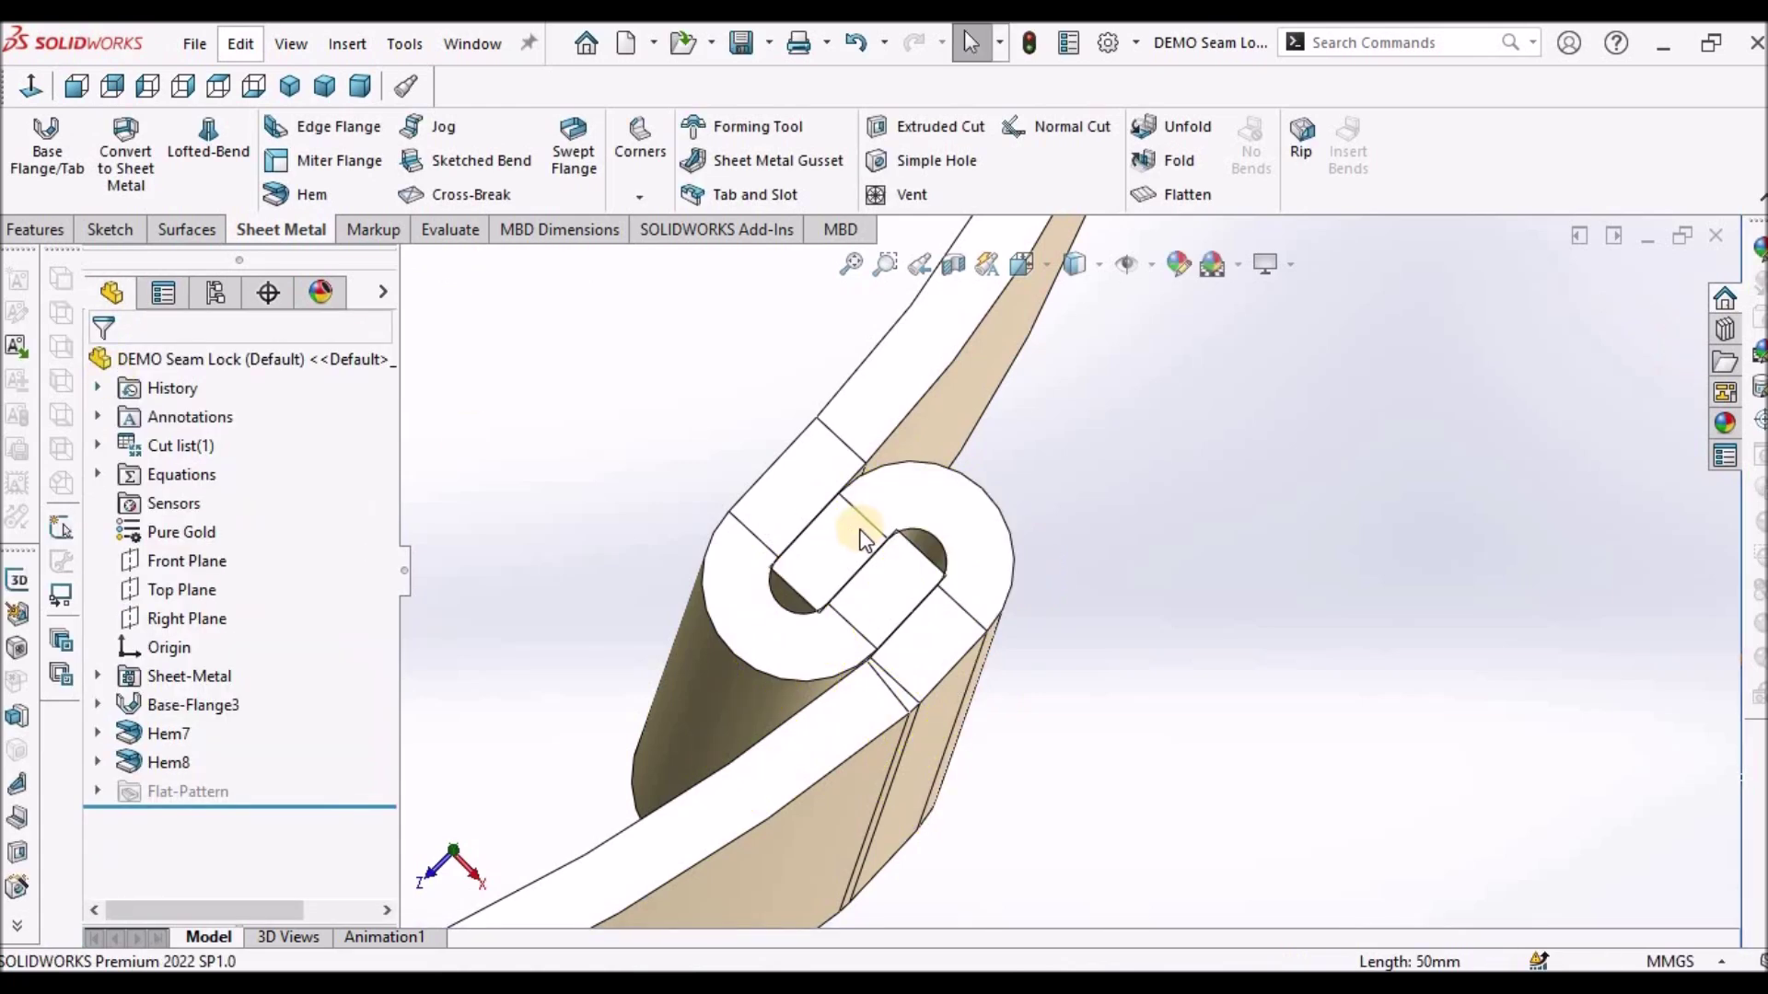
Inspect the interlocking hems, set a dimetric view, then switch to Desc 2.pdf in Acrobat
scroll(863, 538, "up", 3)
scroll(920, 548, "down", 3)
middle_click_drag(956, 552, 1043, 603)
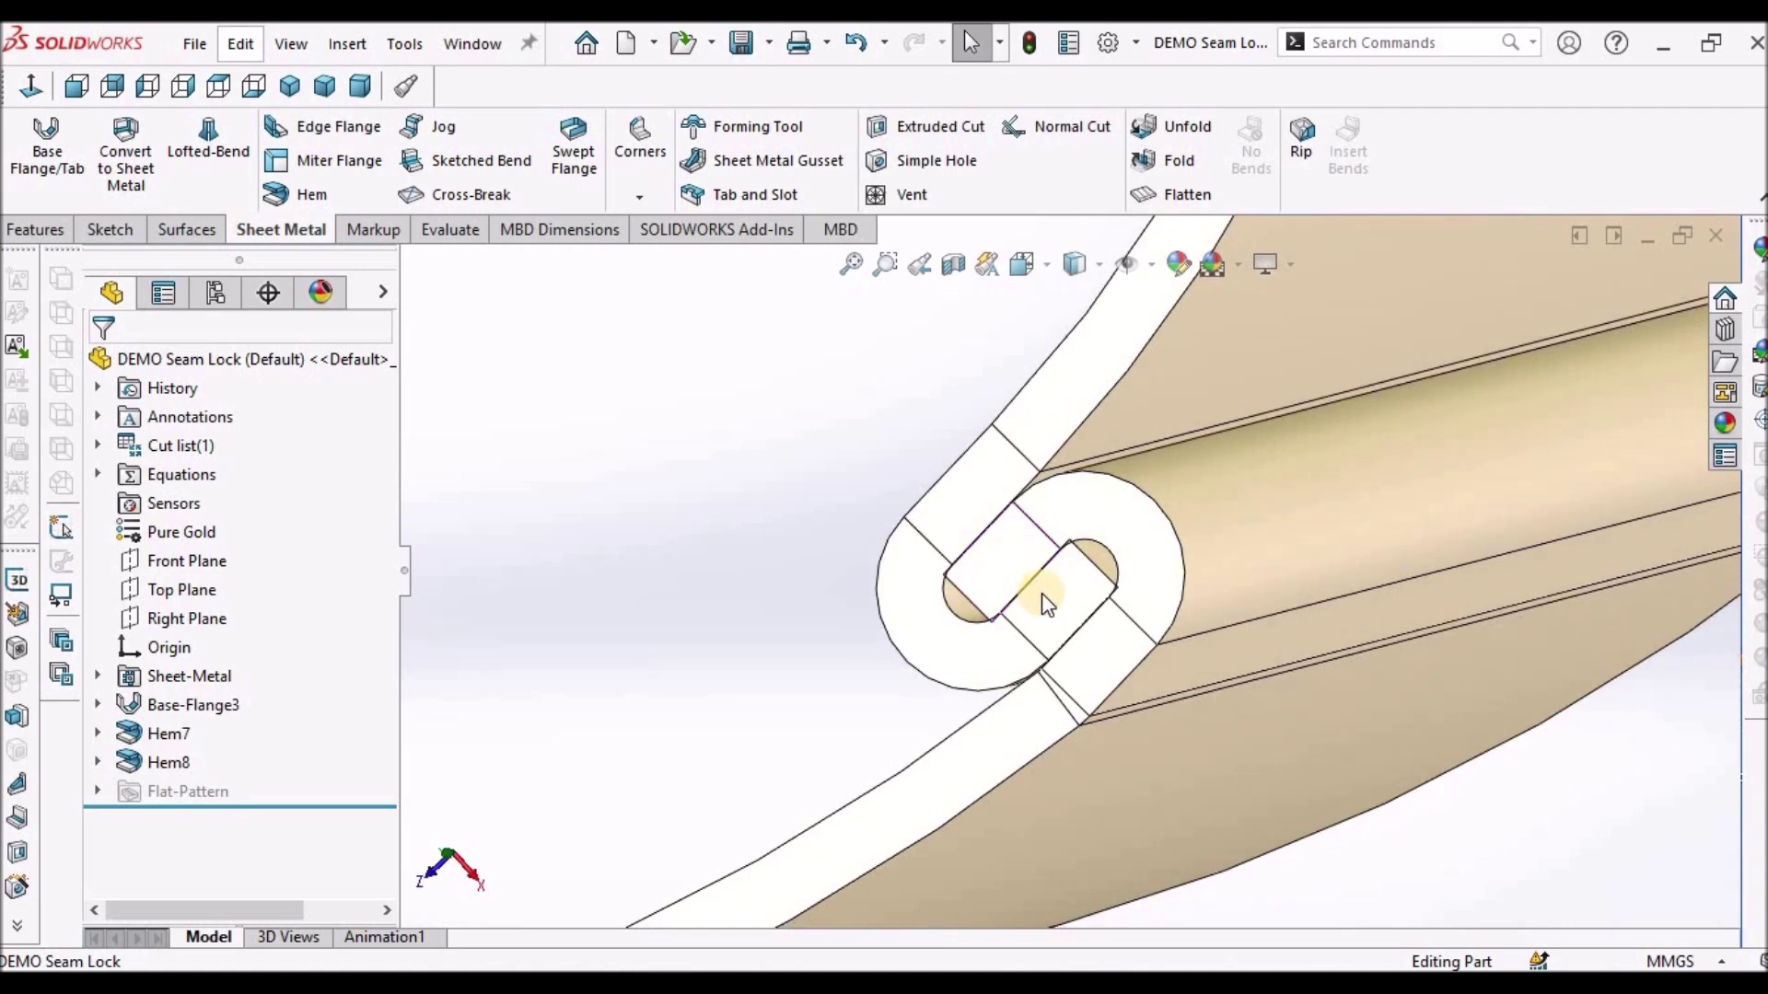
scroll(1041, 593, "up", 3)
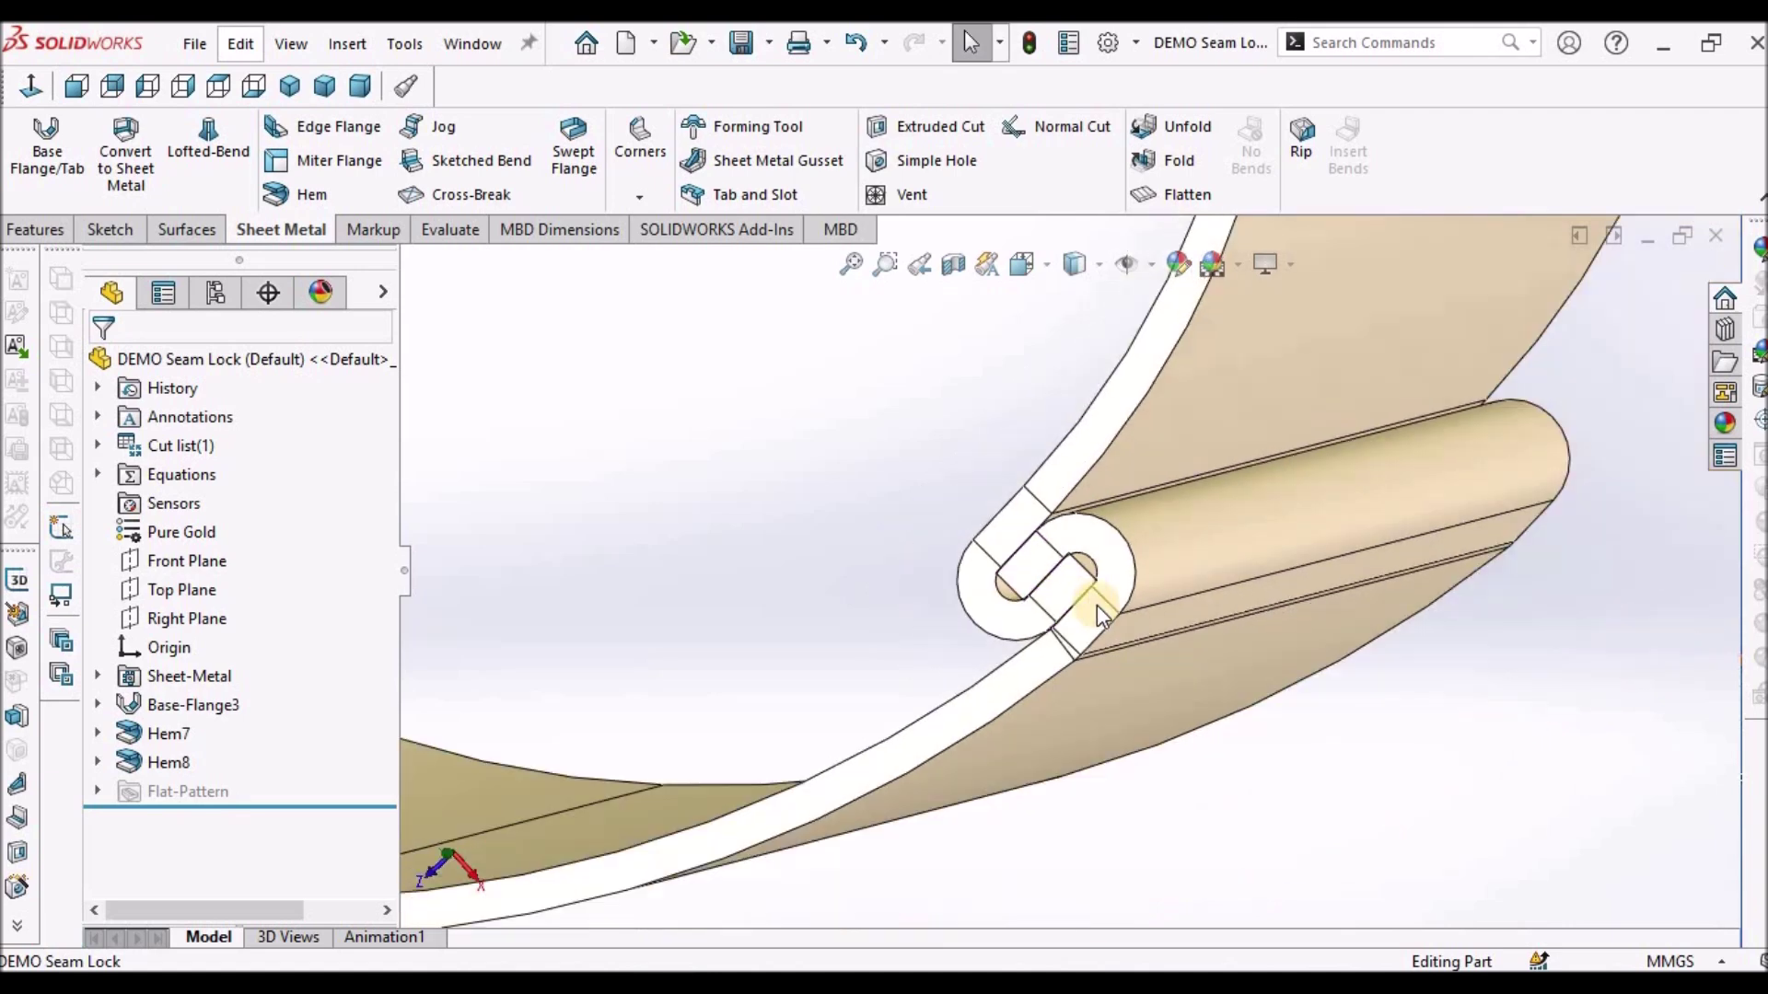
left_click(363, 85)
scroll(1093, 525, "down", 5)
middle_click_drag(1160, 482, 1124, 513)
scroll(1144, 501, "down", 8)
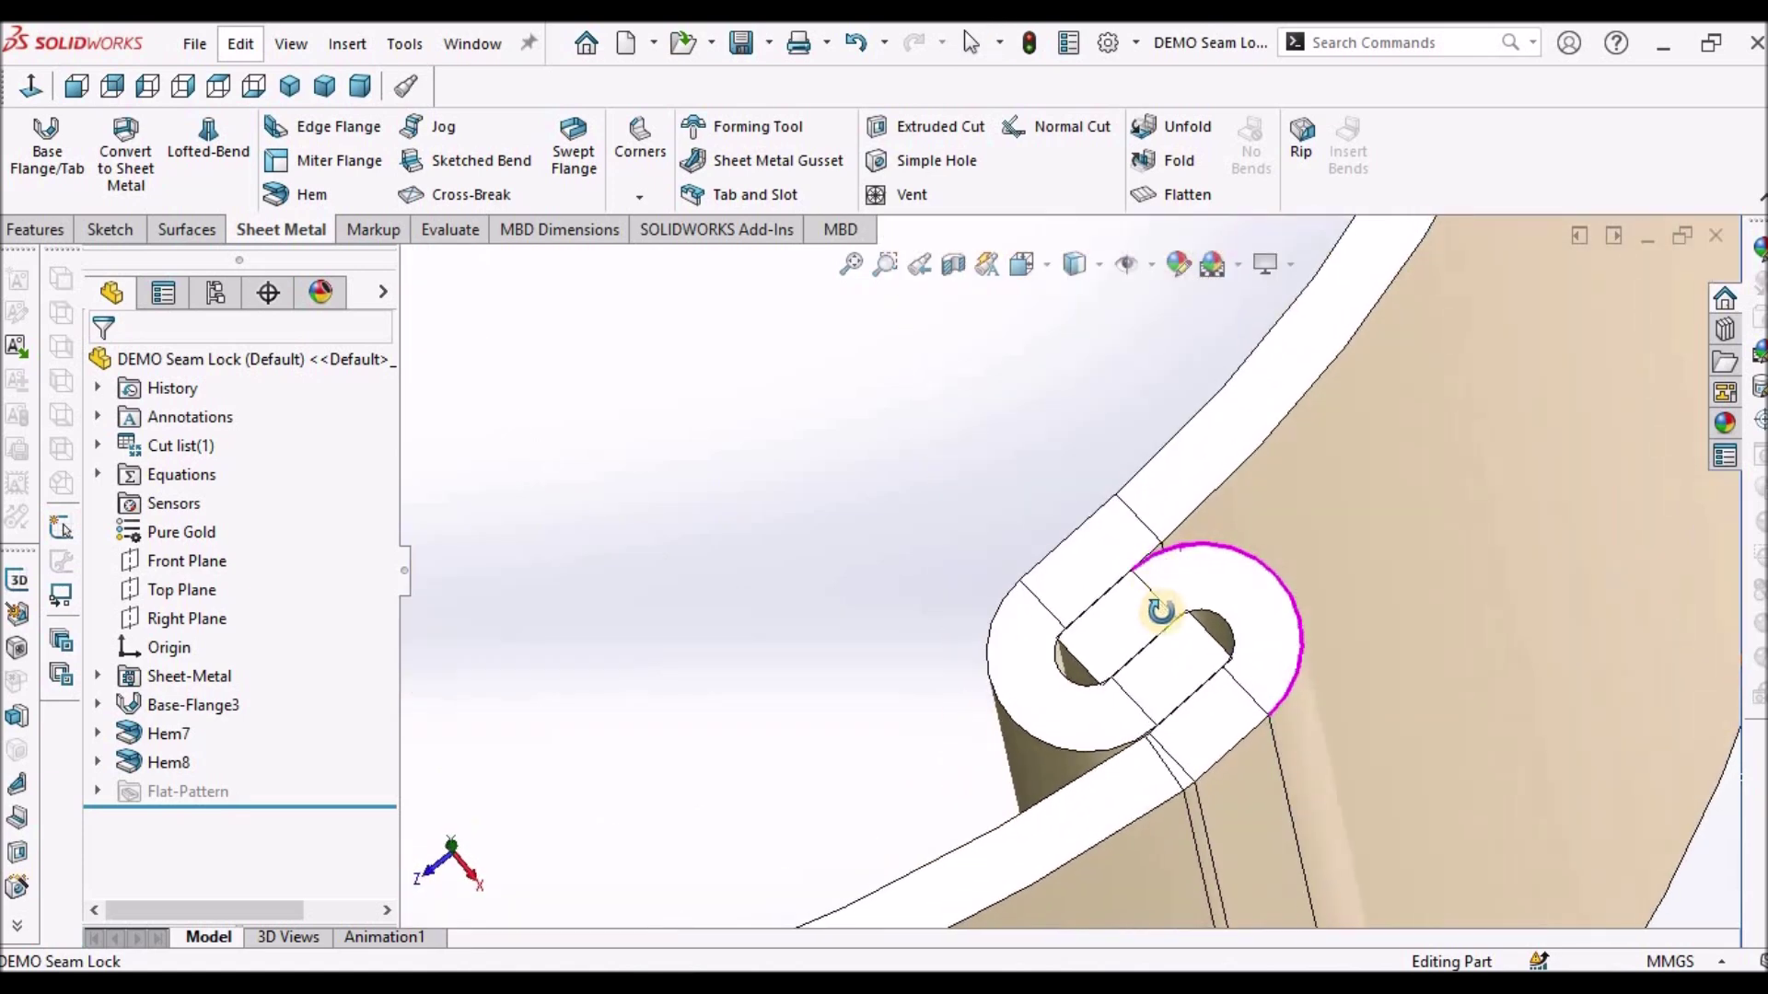
middle_click_drag(1160, 611, 1116, 518)
scroll(1049, 527, "up", 3)
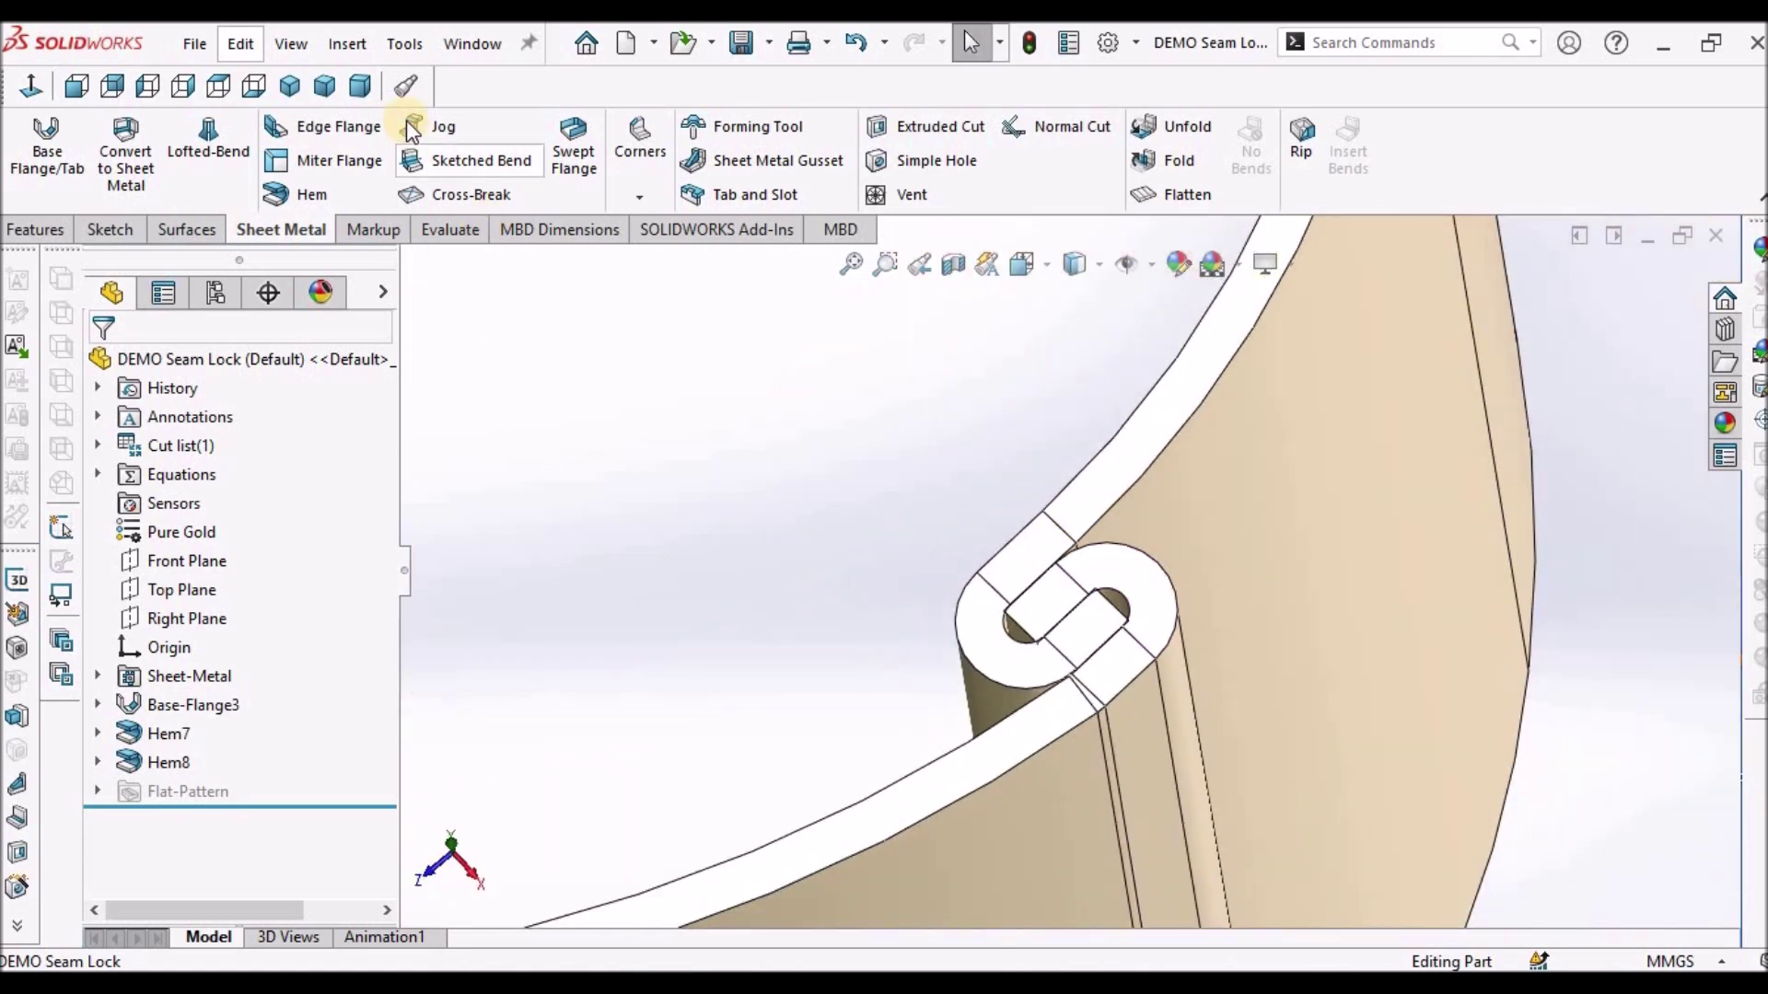
left_click(360, 86)
key("alt+Tab")
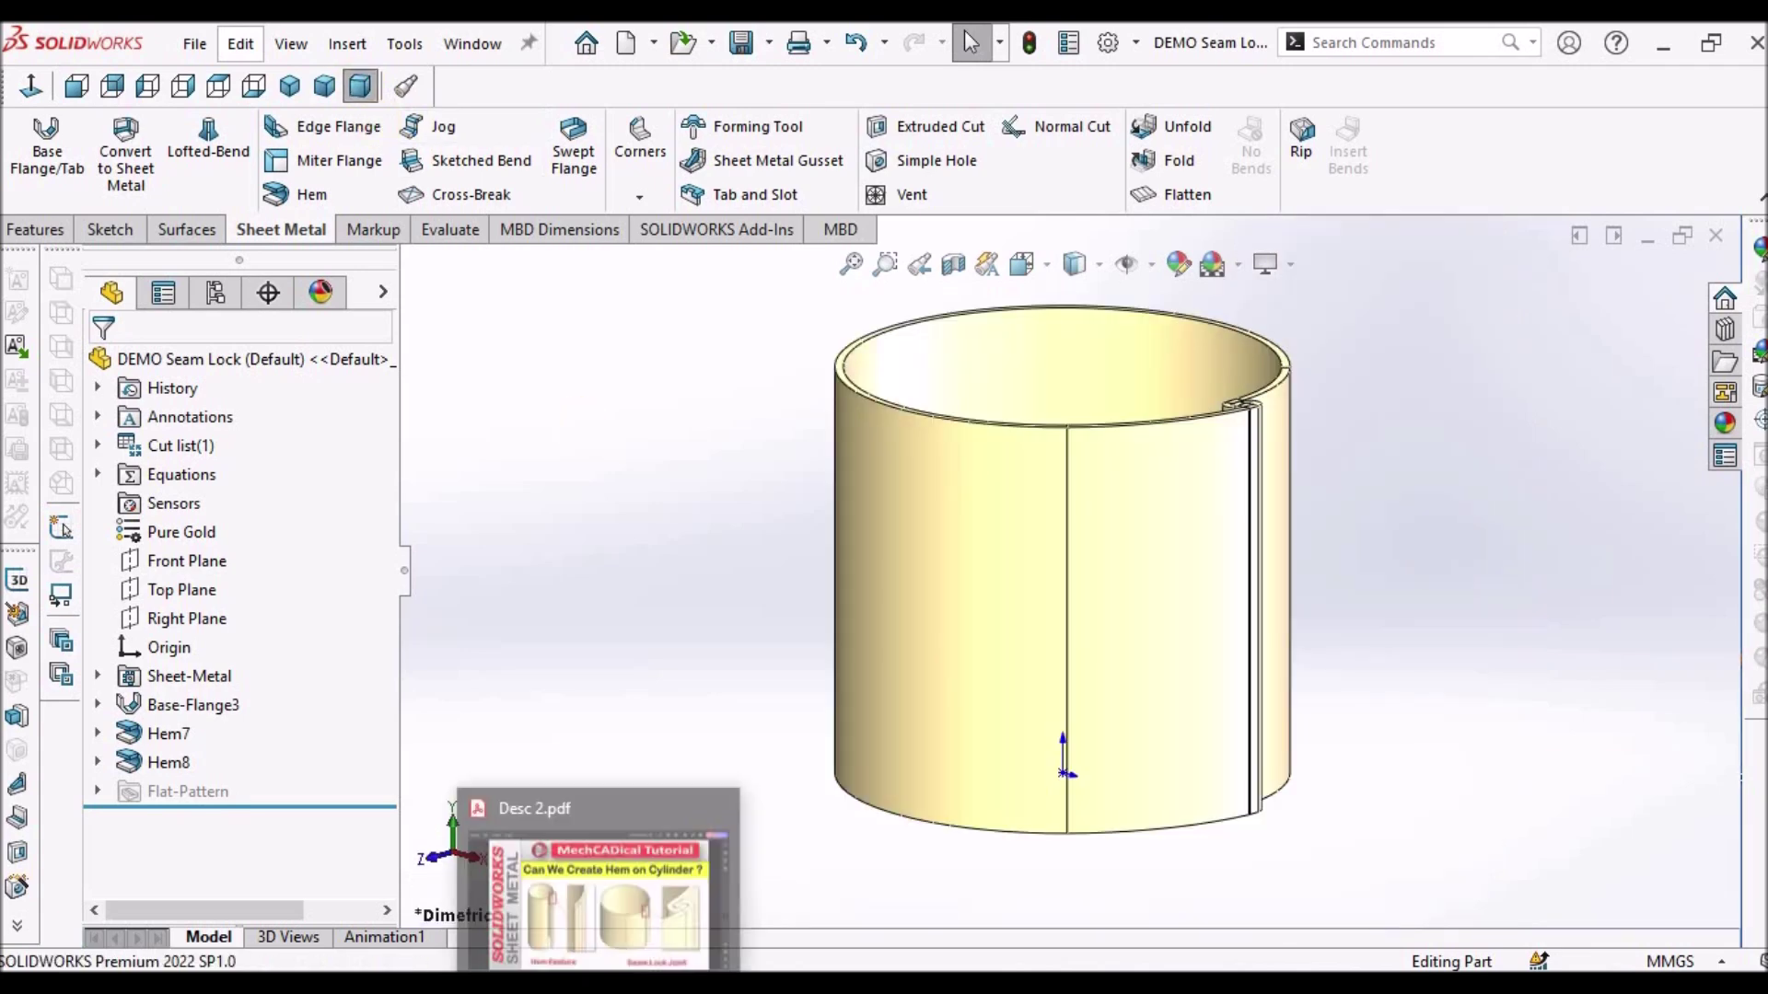